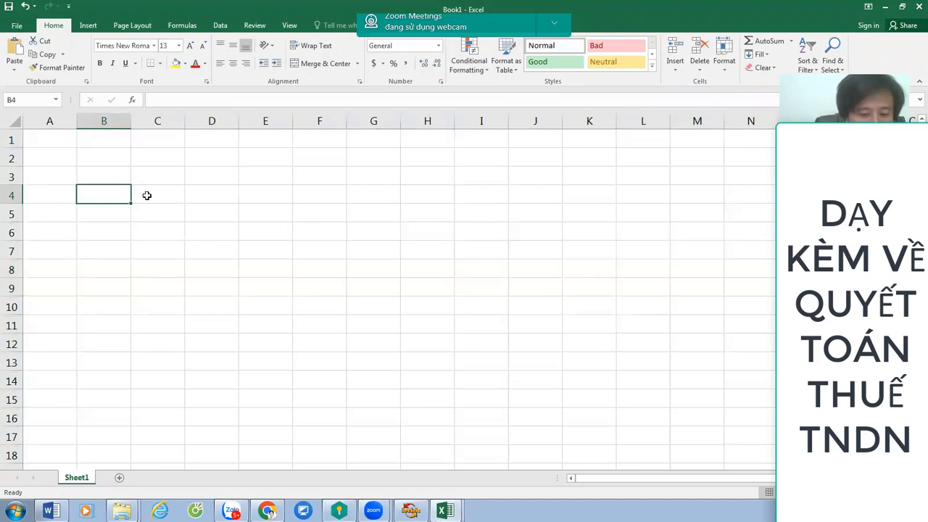
Enter the heading 'Từ khi DN có giấy phép kinh doanh' in B4 and the number 1 in B5.
{"action": "type", "text": "Từ khi"}
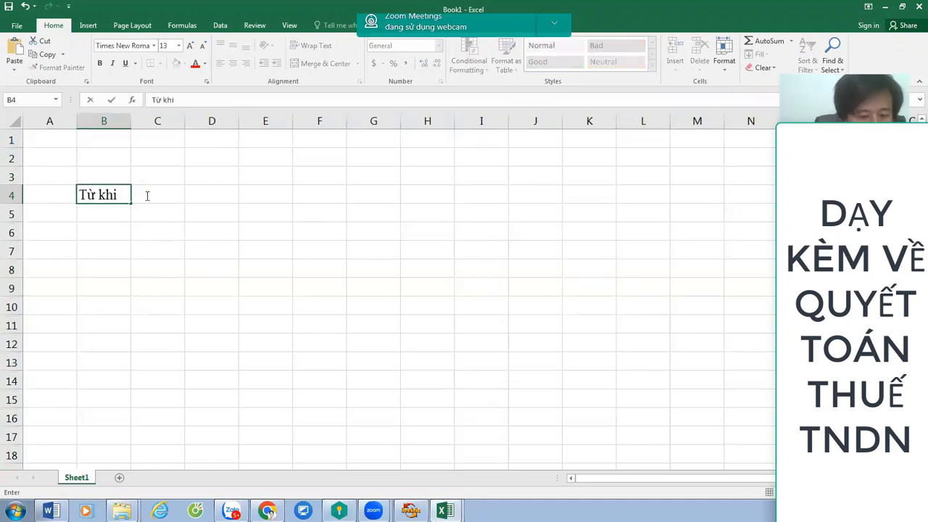
{"action": "type", "text": " DN có giaấy p"}
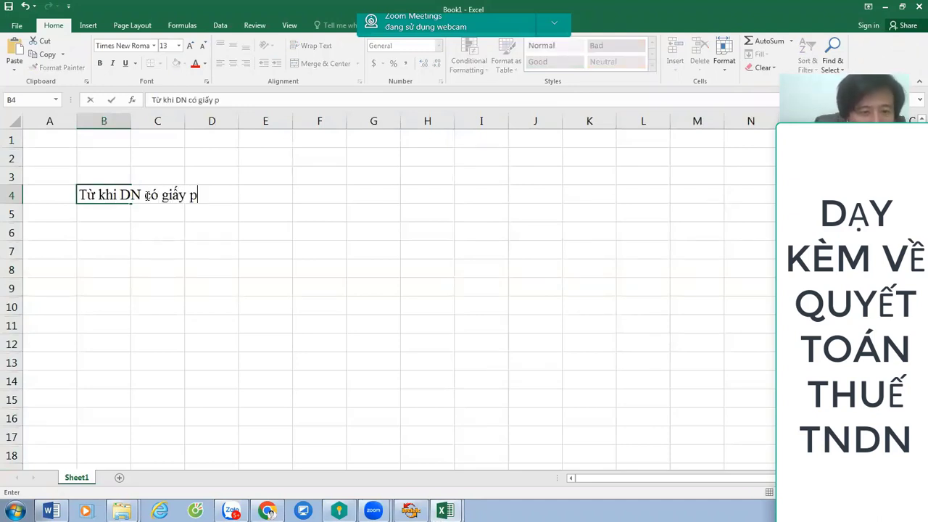
{"action": "type", "text": "hép kinh doanh"}
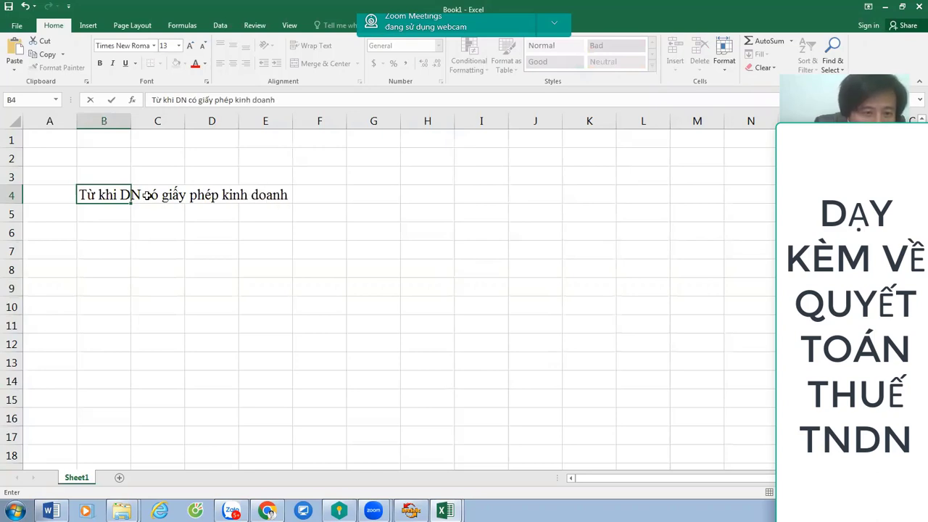
{"action": "key", "text": "Return"}
{"action": "key", "text": "Return"}
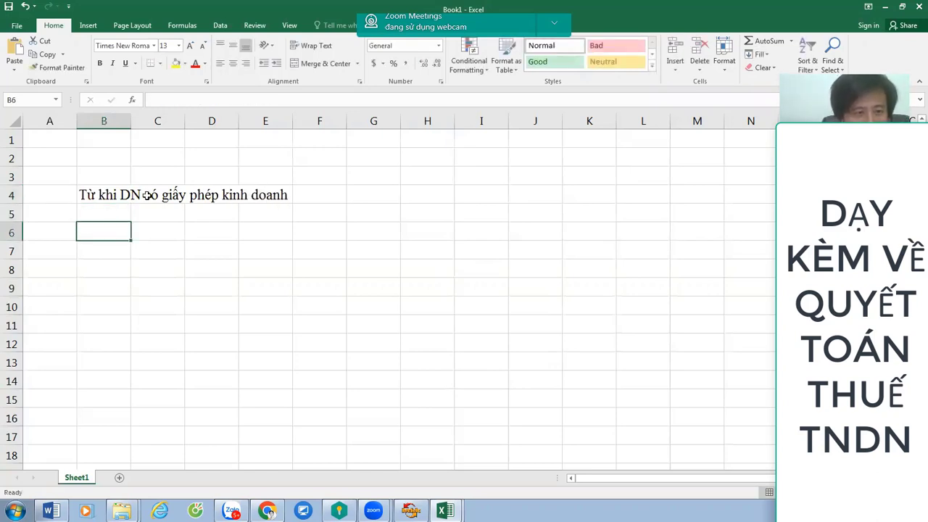
{"action": "key", "text": "Up"}
{"action": "type", "text": "1"}
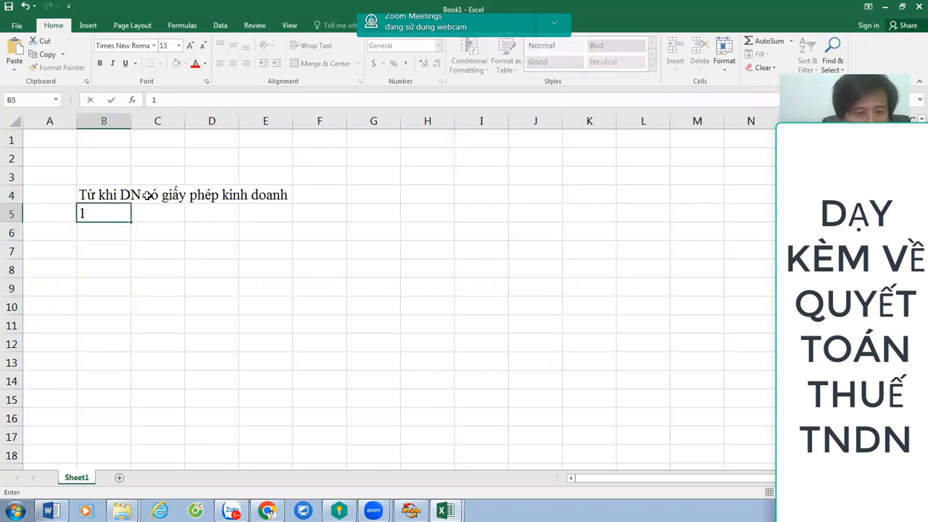
{"action": "key", "text": "Tab"}
{"action": "key", "text": "Left"}
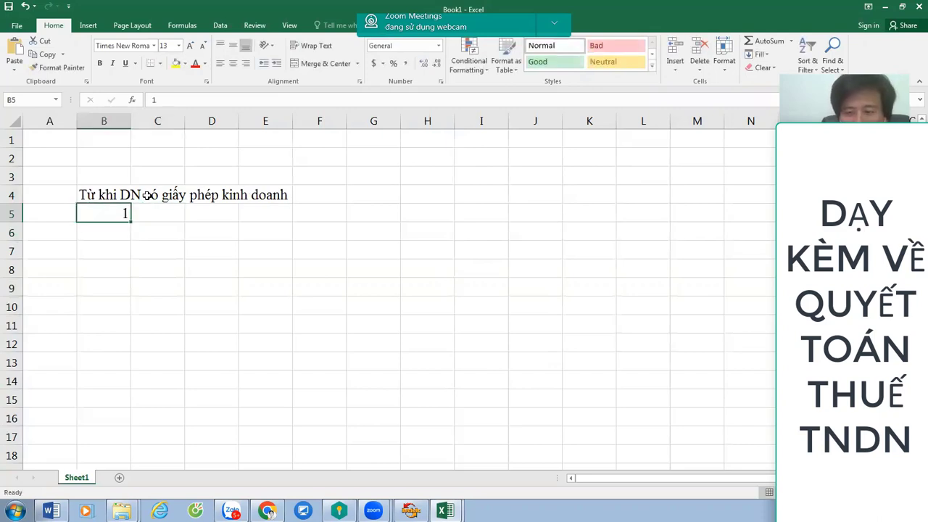
{"action": "key", "text": "Right"}
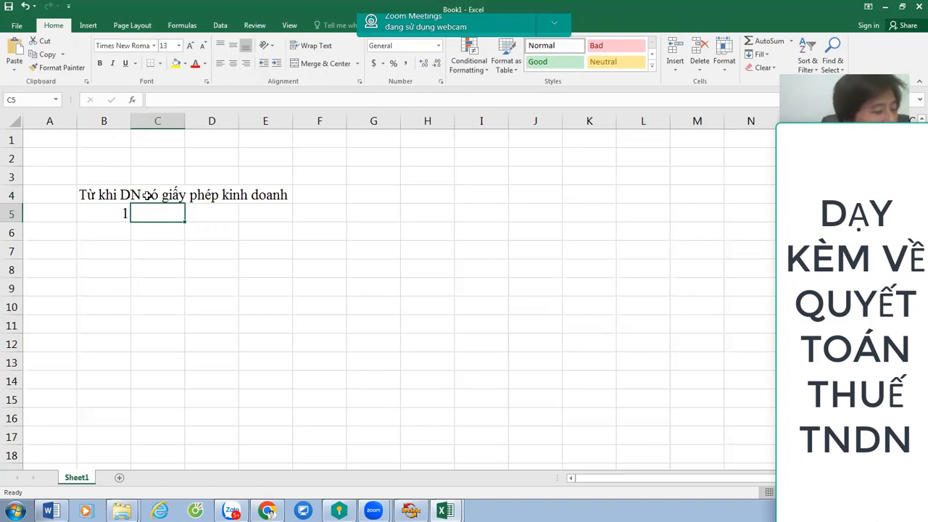
Enter 'Khai thue ban dau' as item 1 in C5 and number the next item 2 in B6.
{"action": "type", "text": "Khai thueu"}
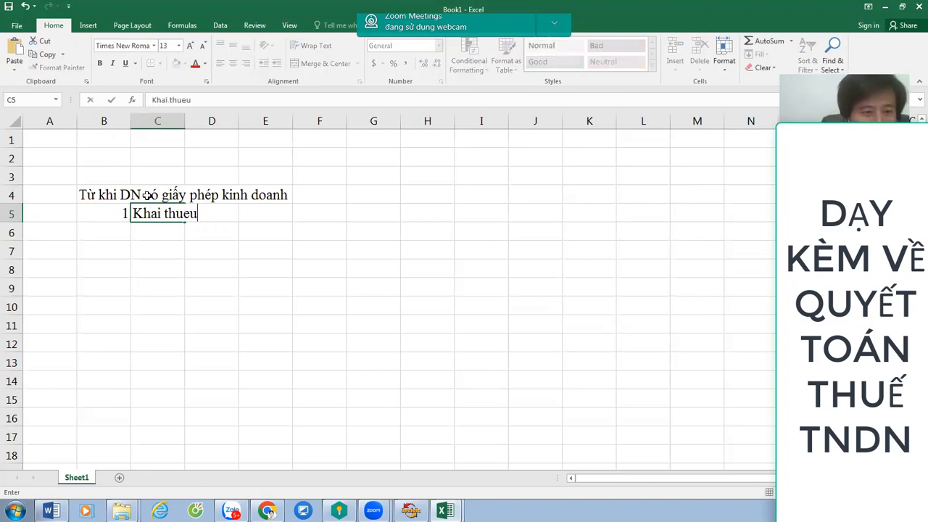
{"action": "key", "text": "BackSpace"}
{"action": "type", "text": "ban dau"}
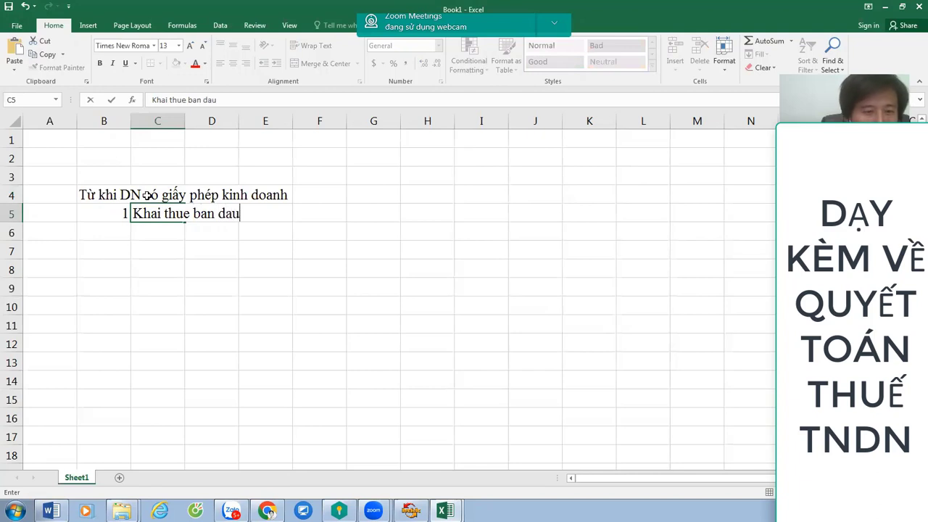
{"action": "key", "text": "Return"}
{"action": "key", "text": "Left"}
{"action": "type", "text": "2"}
{"action": "key", "text": "Tab"}
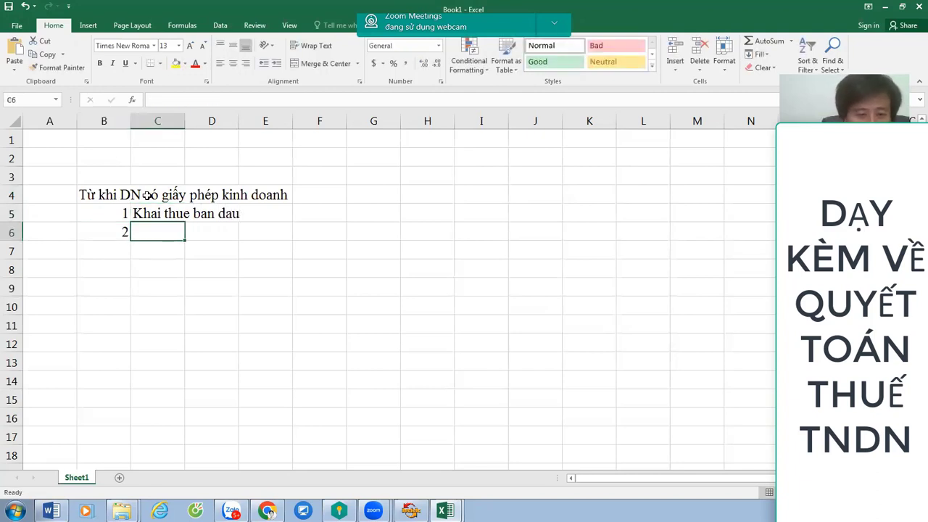
Write item 2 in C6 as 'Lệ phí trước bạ (lập tờ khai le phi trước và và nộp tiền thuế)'.
{"action": "type", "text": "Lệ phi"}
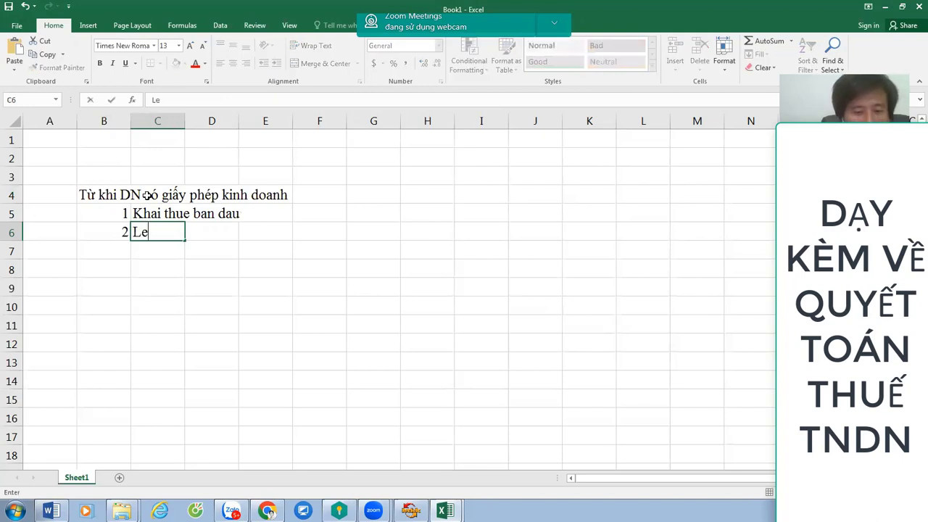
{"action": "type", "text": " t"}
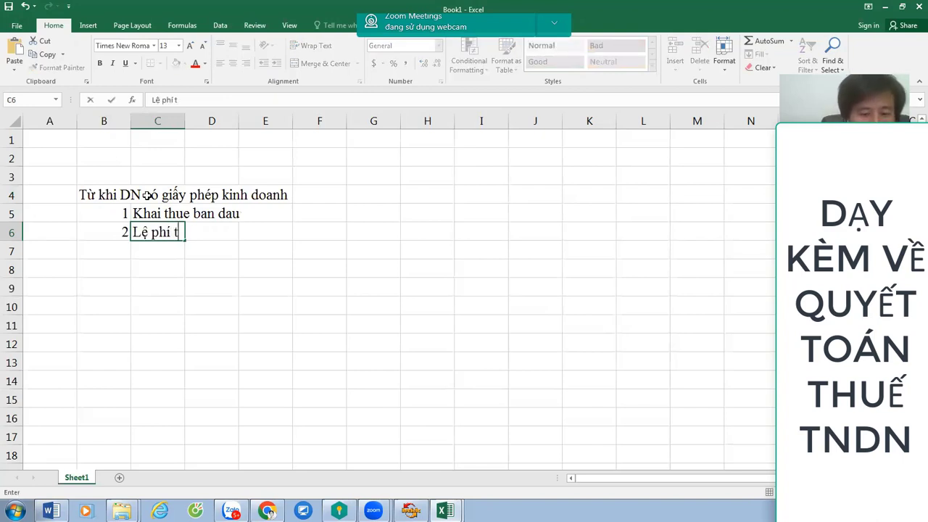
{"action": "type", "text": "rước bạ"}
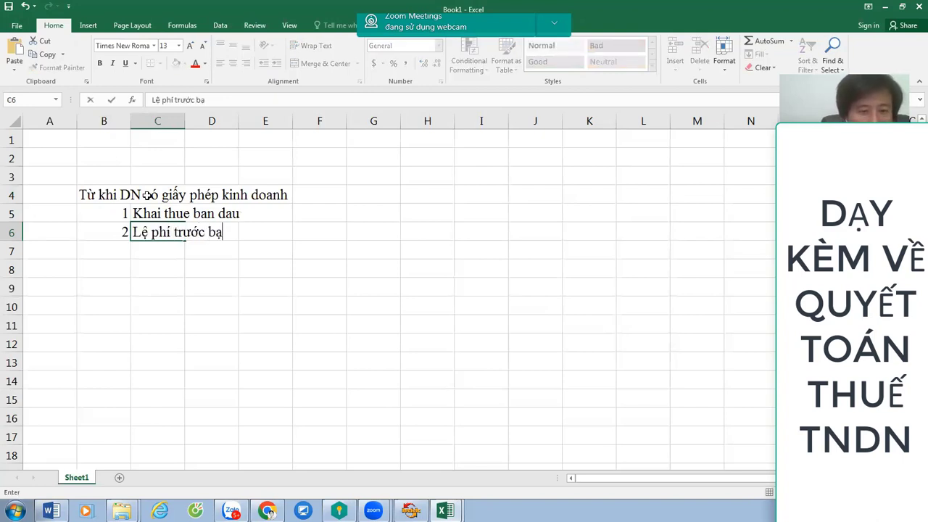
{"action": "key", "text": "Return"}
{"action": "key", "text": "Up"}
{"action": "key", "text": "F2"}
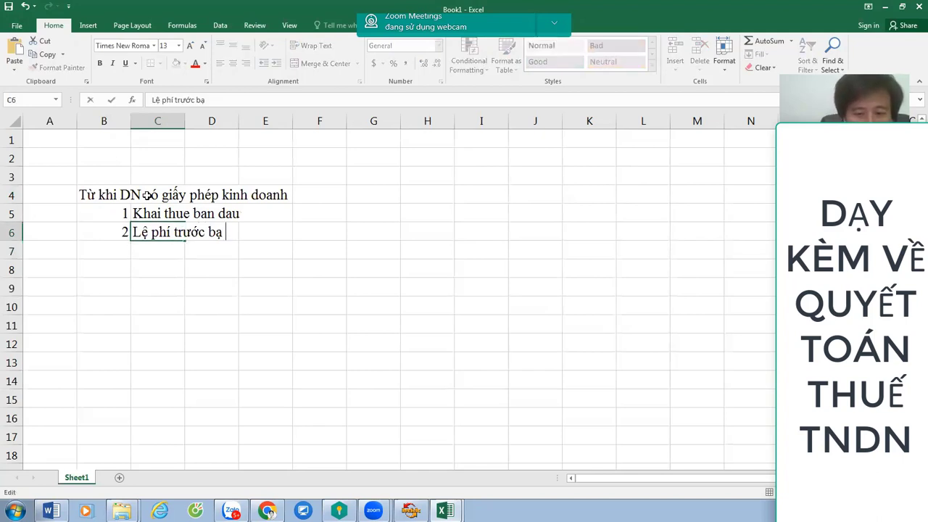
{"action": "type", "text": "(lập"}
{"action": "type", "text": " tờ khia"}
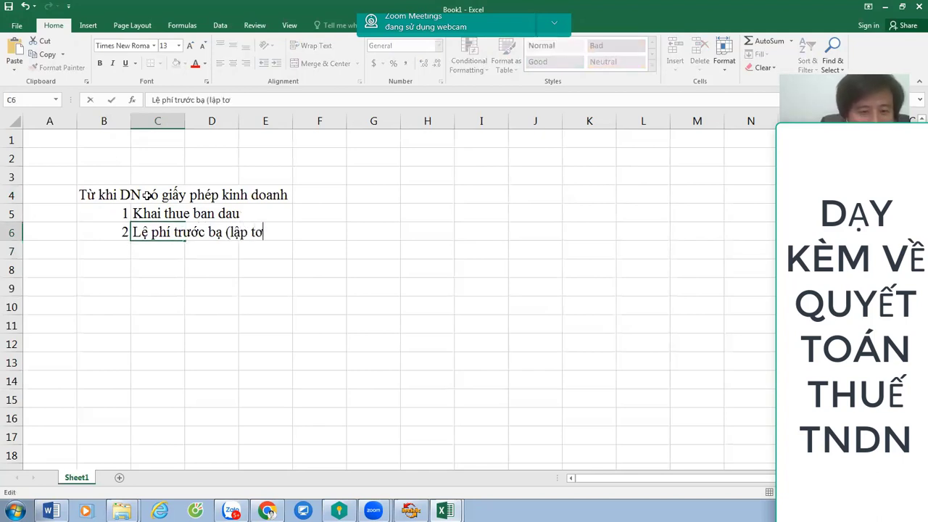
{"action": "key", "text": "BackSpace"}
{"action": "key", "text": "BackSpace"}
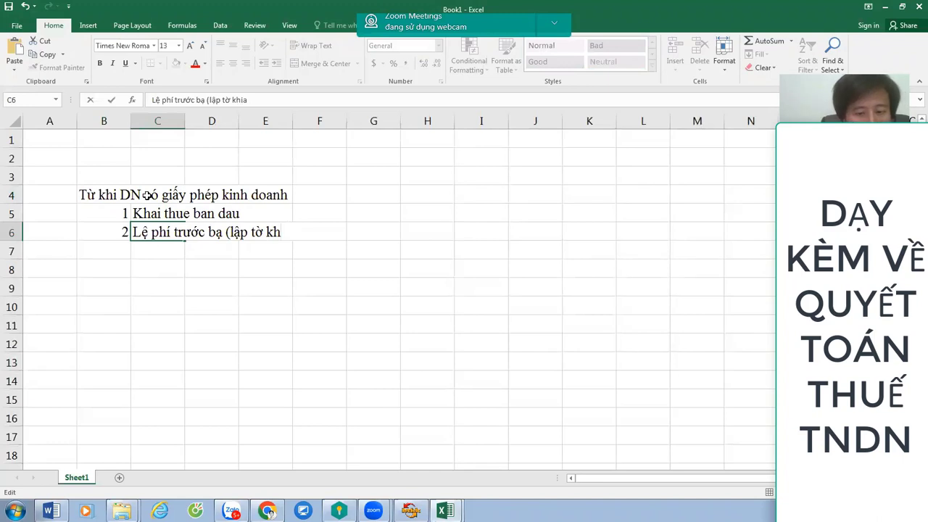
{"action": "type", "text": "ai le phi tru"}
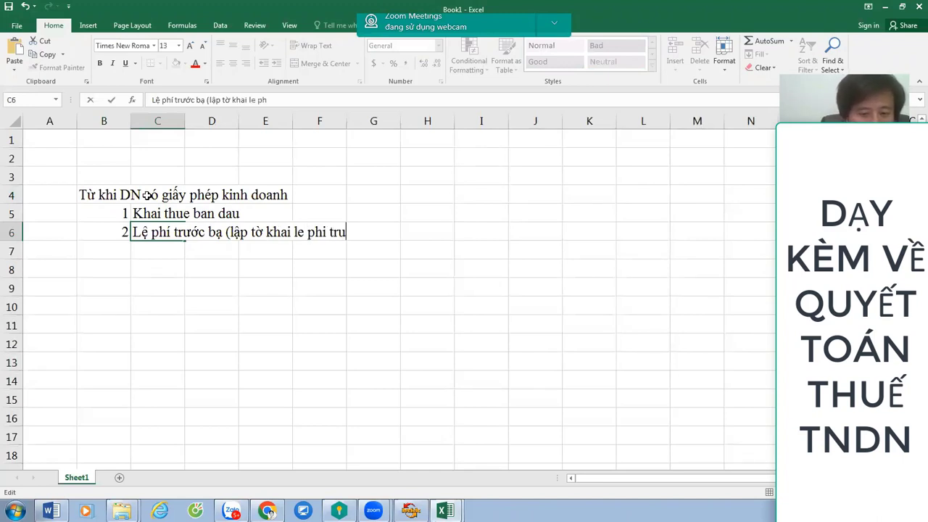
{"action": "type", "text": "ớc va"}
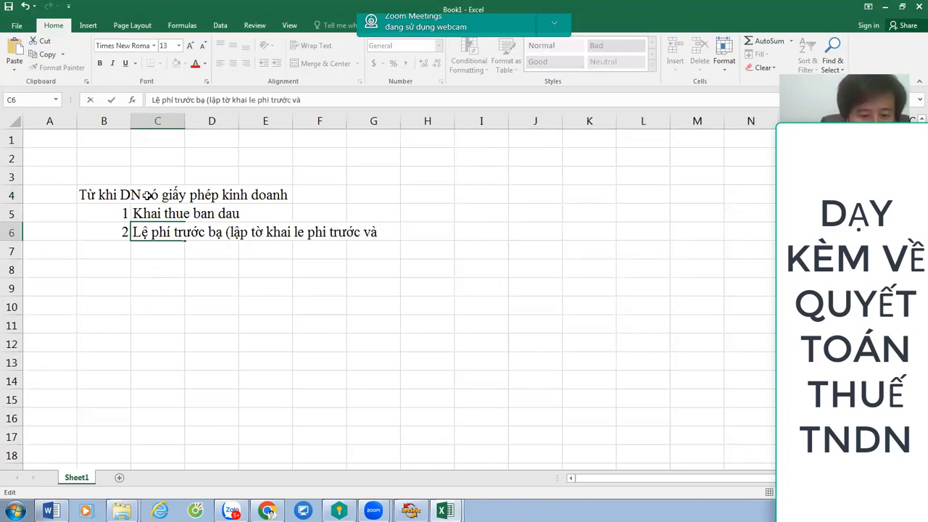
{"action": "type", "text": " va nộp tiền "}
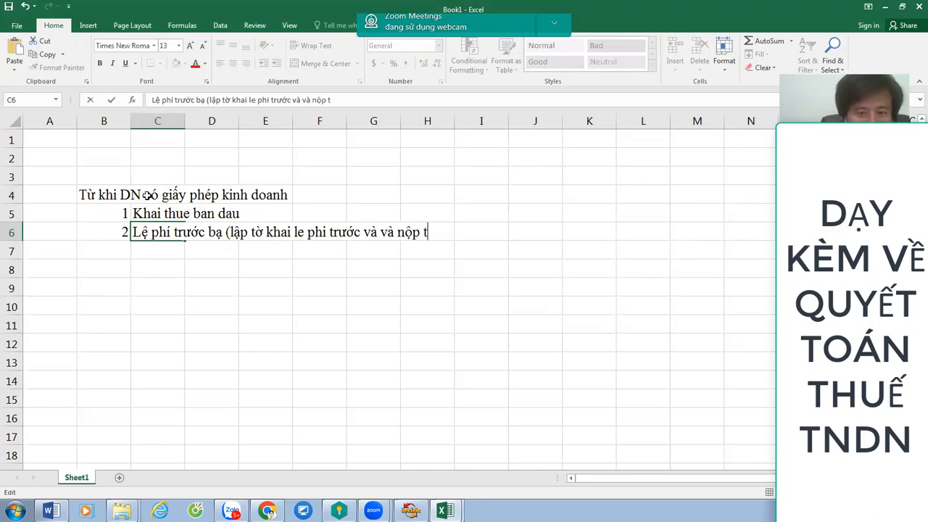
{"action": "type", "text": "thue"}
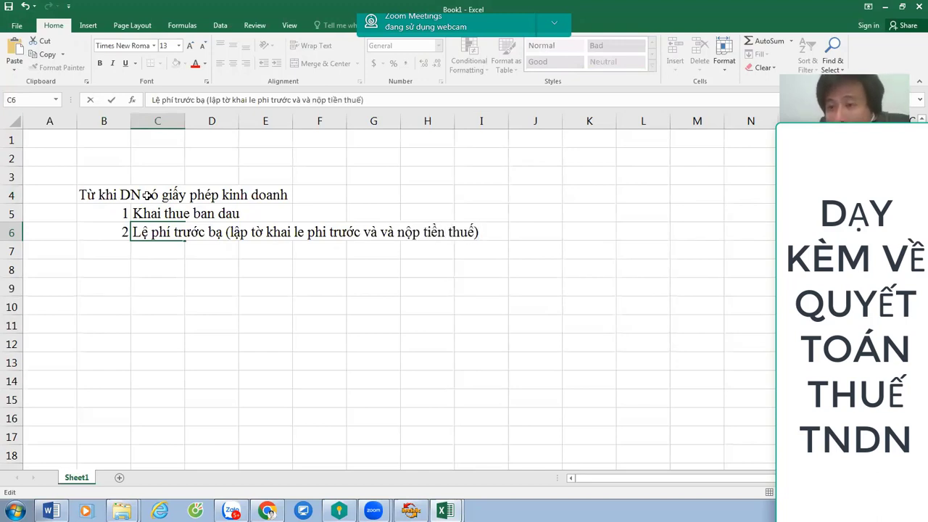
{"action": "key", "text": "Return"}
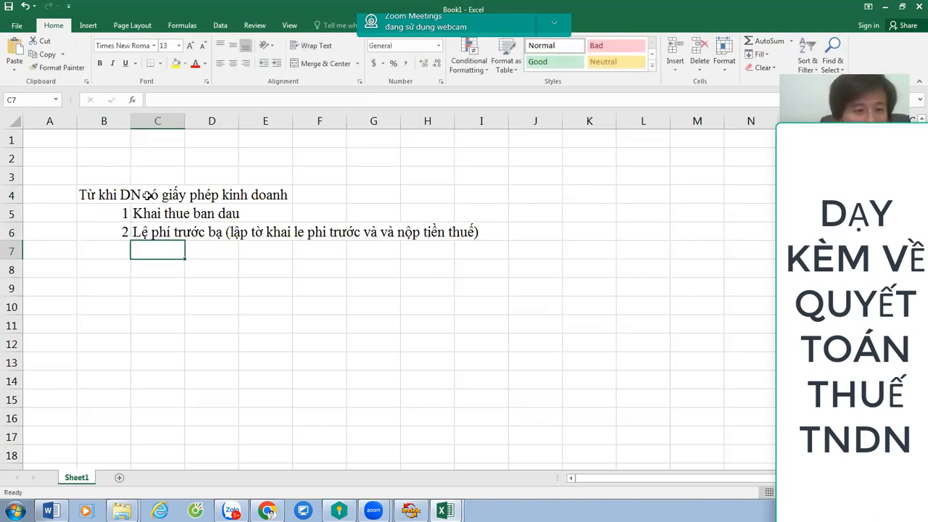
{"action": "key", "text": "Up"}
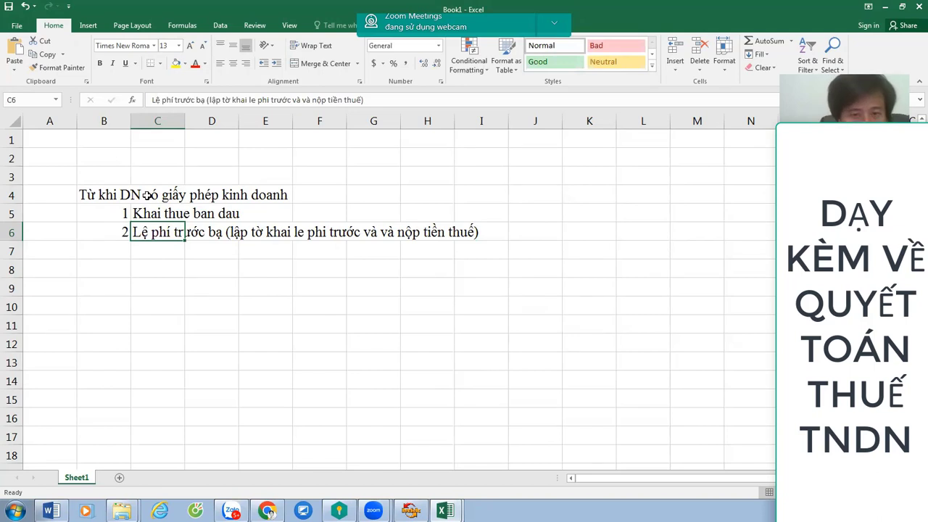
{"action": "key", "text": "Return"}
{"action": "key", "text": "Up"}
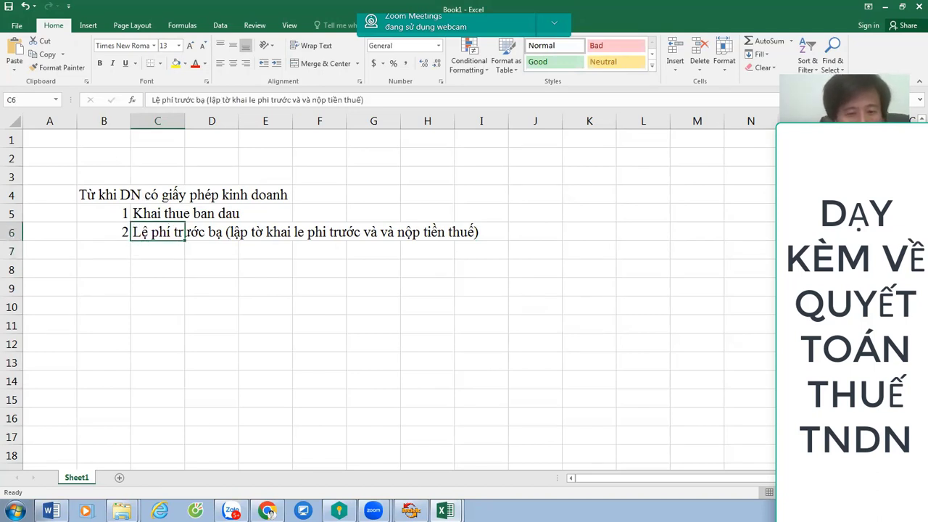
{"action": "left_click", "coordinate": [548, 229]}
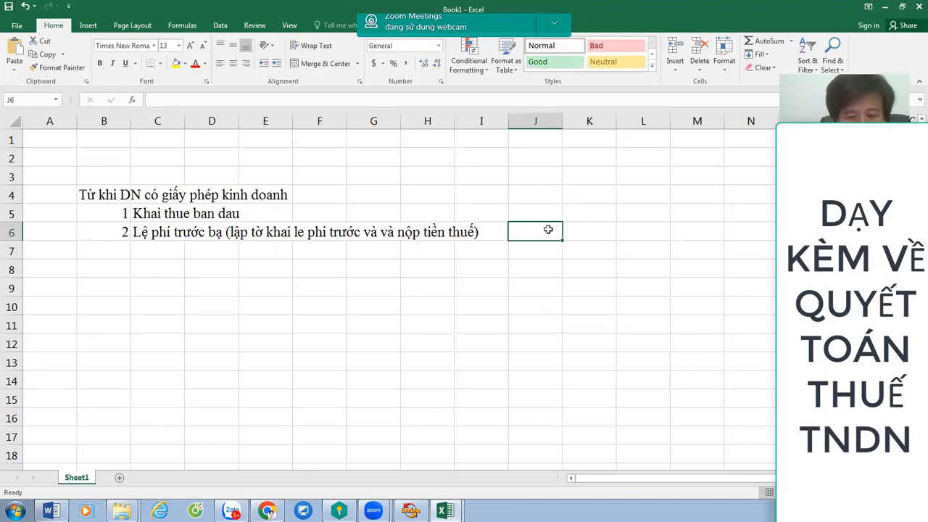
Search Google for 'lệ phí môn bài năm 2022' in a new Chrome tab, then return to Excel.
{"action": "left_click", "coordinate": [278, 511]}
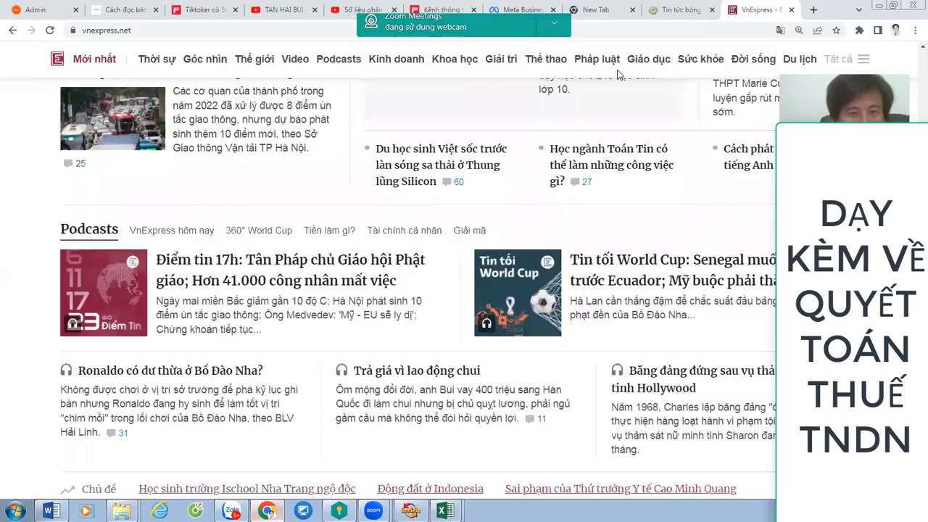
{"action": "left_click", "coordinate": [813, 9]}
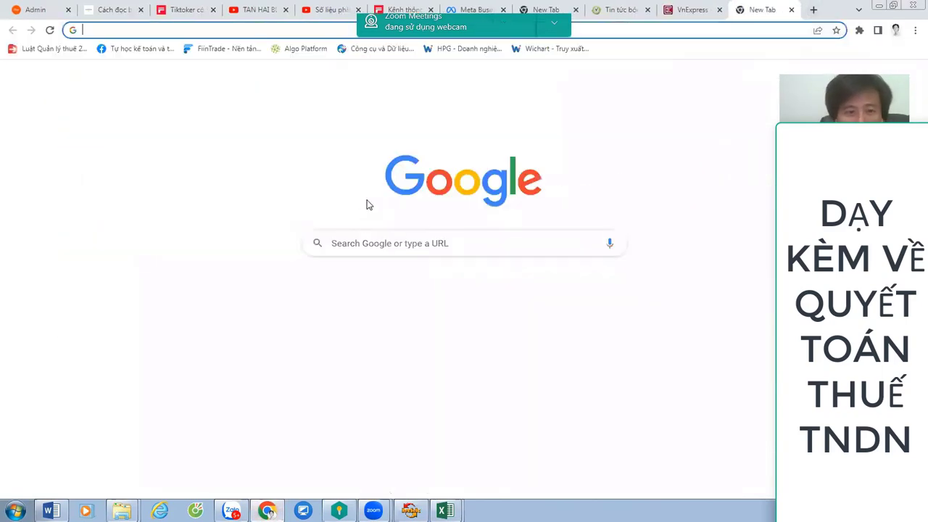
{"action": "left_click", "coordinate": [357, 242]}
{"action": "type", "text": "lệ p"}
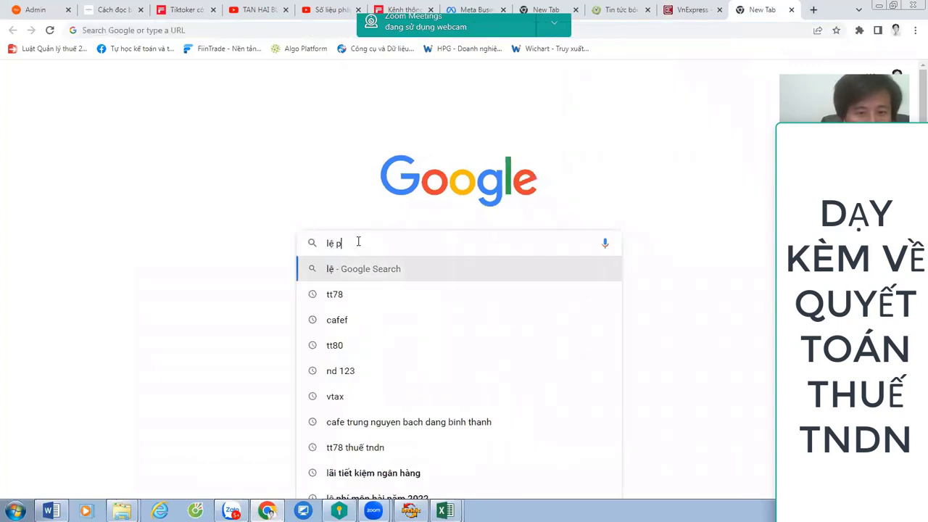
{"action": "type", "text": "hí"}
{"action": "key", "text": "Down"}
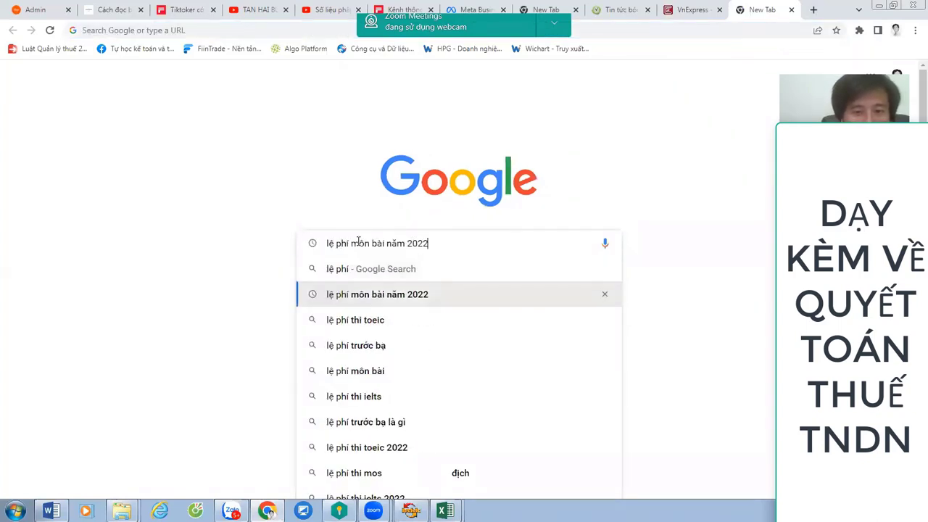
{"action": "key", "text": "alt+Tab"}
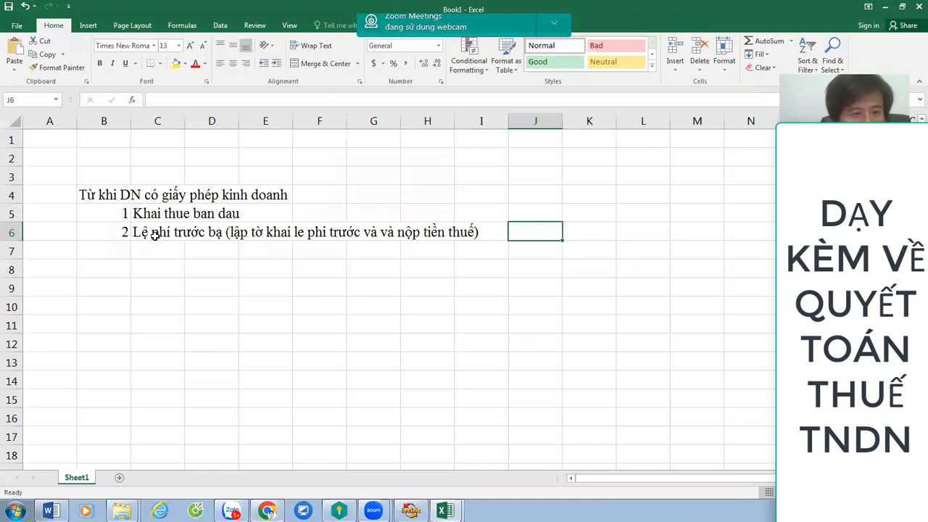
Replace 'trước bạ' with 'môn bài' in item 2's text in C6.
{"action": "left_click", "coordinate": [155, 234]}
{"action": "left_click_drag", "start_coordinate": [175, 99], "coordinate": [203, 98]}
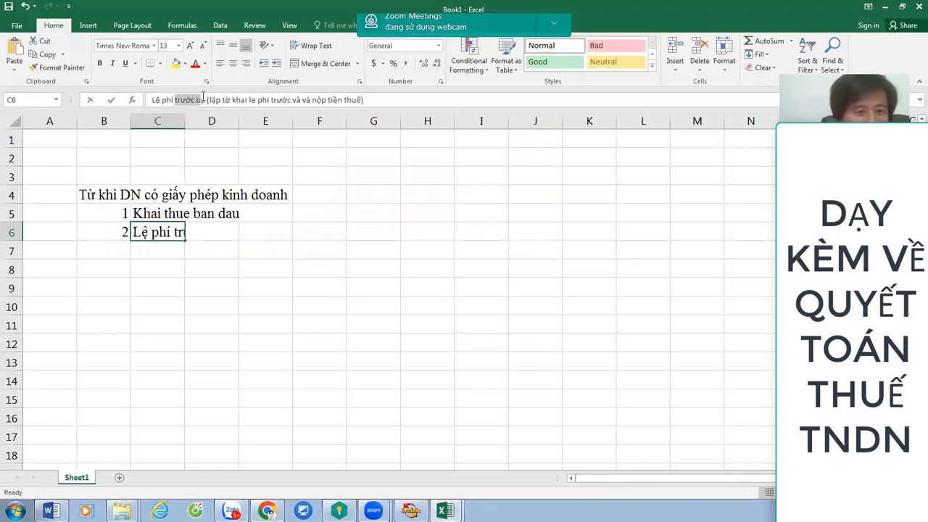
{"action": "key", "text": "Delete"}
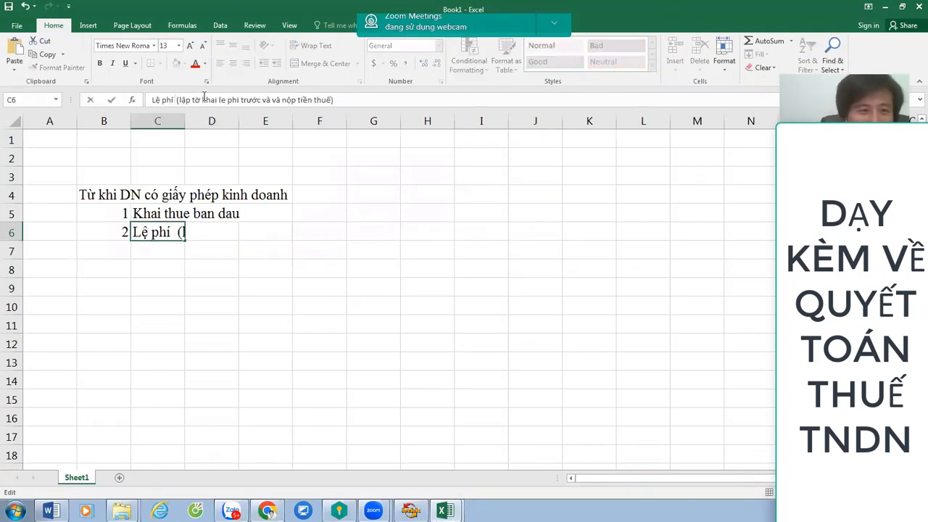
{"action": "type", "text": "môn bài"}
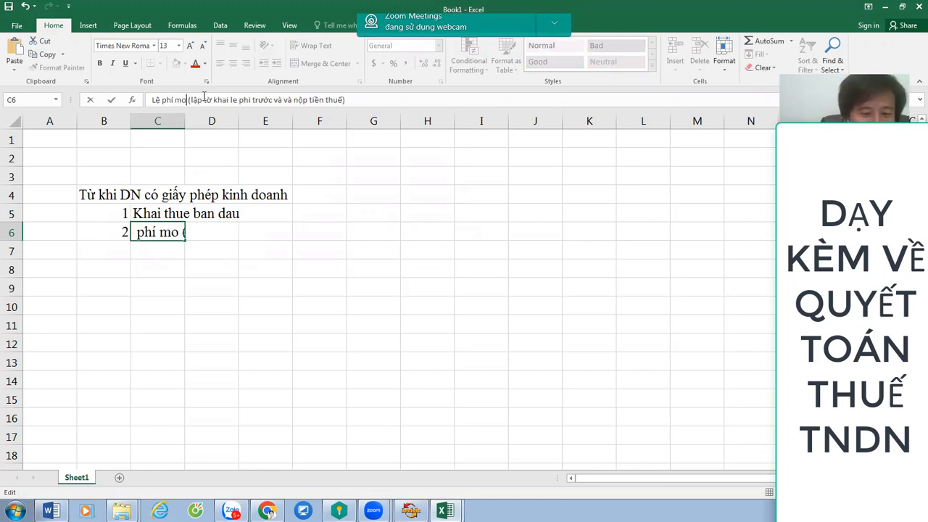
{"action": "key", "text": "Return"}
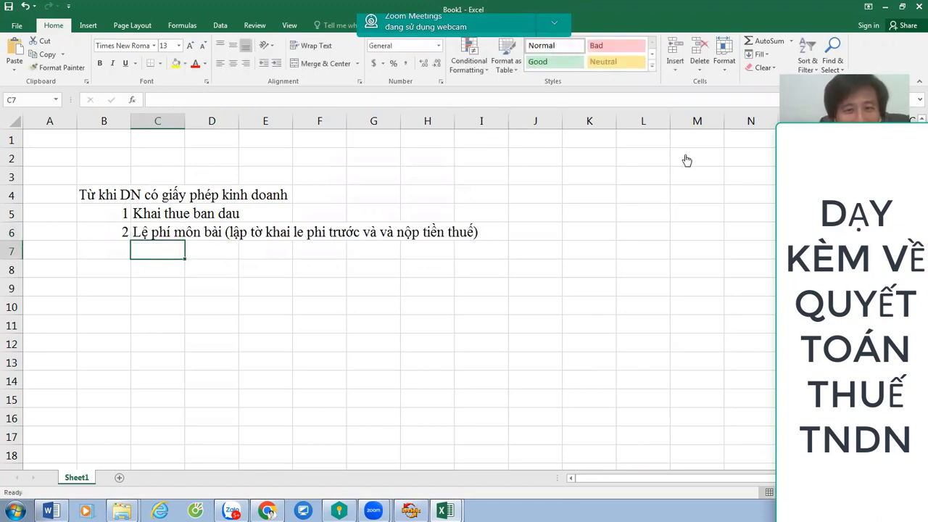
Open the ketoanthienung article on 2022 lệ phí môn bài rates and read its fee table.
{"action": "key", "text": "alt+Tab"}
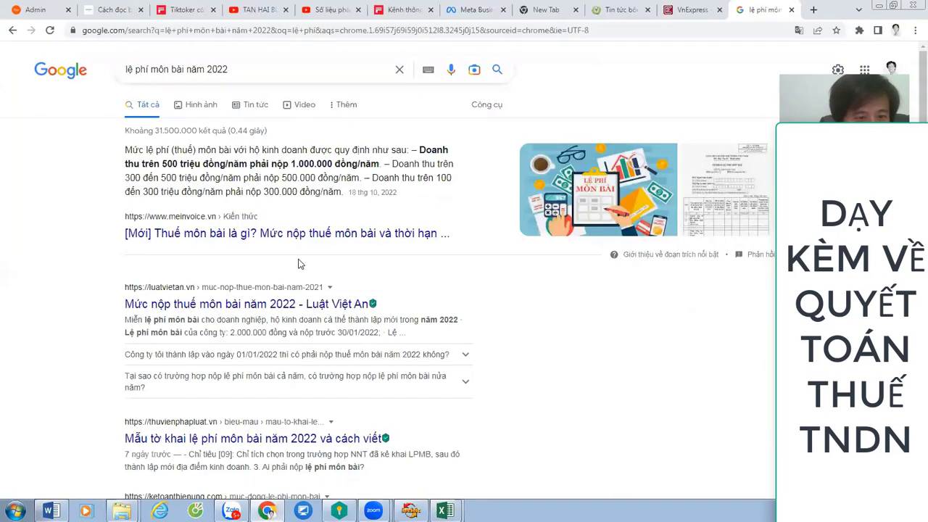
{"action": "scroll", "coordinate": [298, 263], "scroll_direction": "down", "scroll_amount": 1}
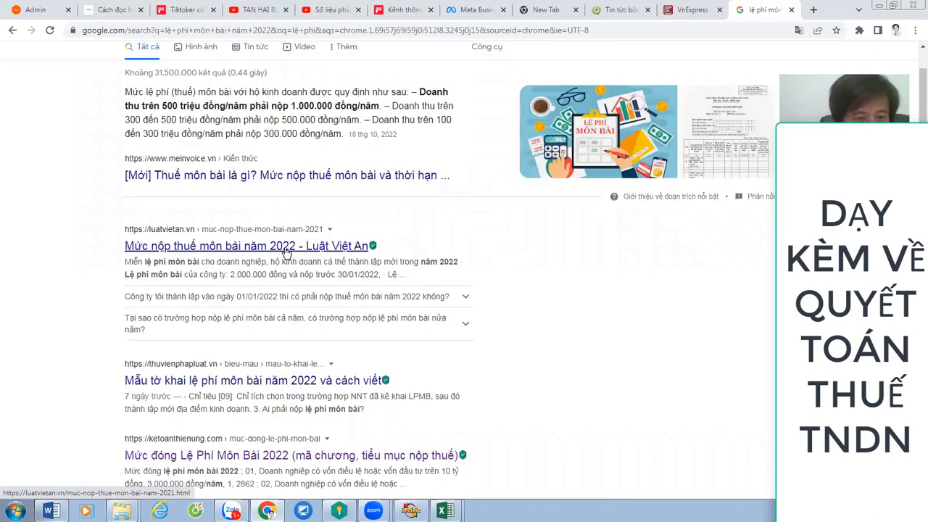
{"action": "scroll", "coordinate": [283, 247], "scroll_direction": "down", "scroll_amount": 3}
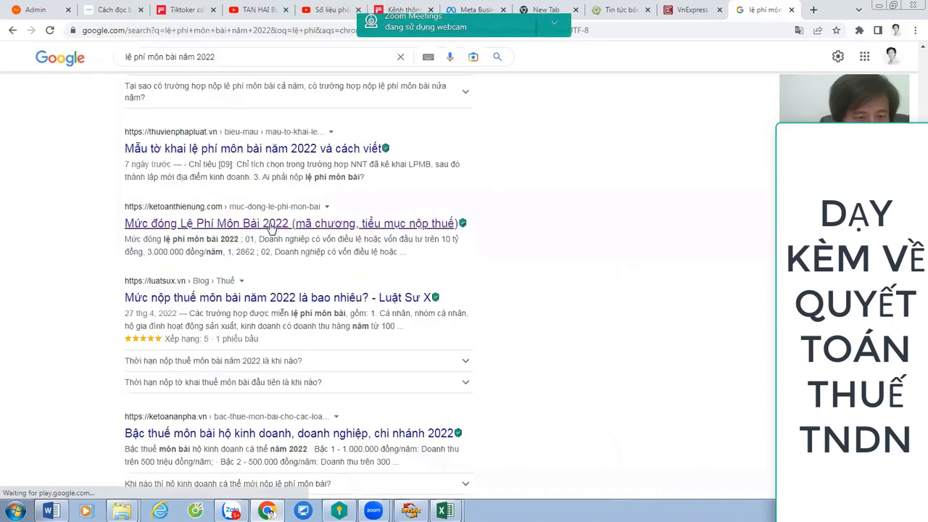
{"action": "left_click", "coordinate": [271, 224]}
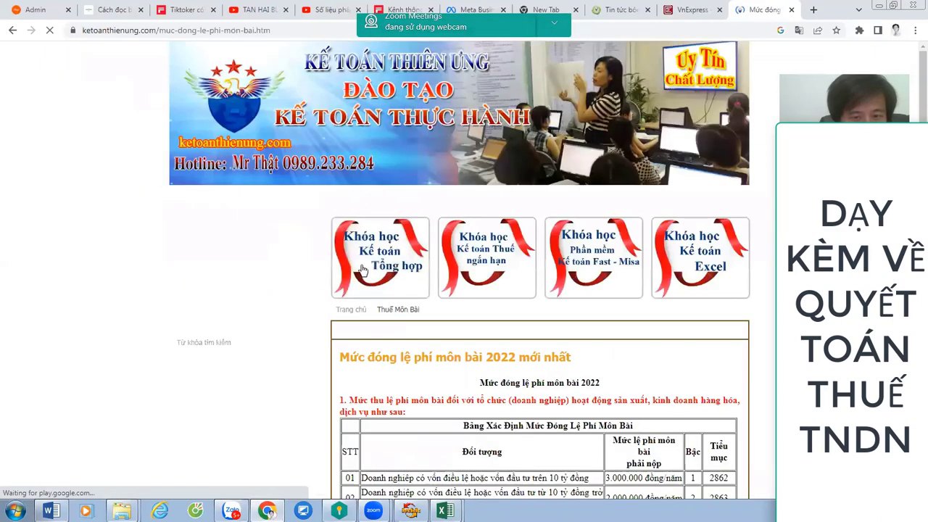
{"action": "scroll", "coordinate": [486, 276], "scroll_direction": "down", "scroll_amount": 3}
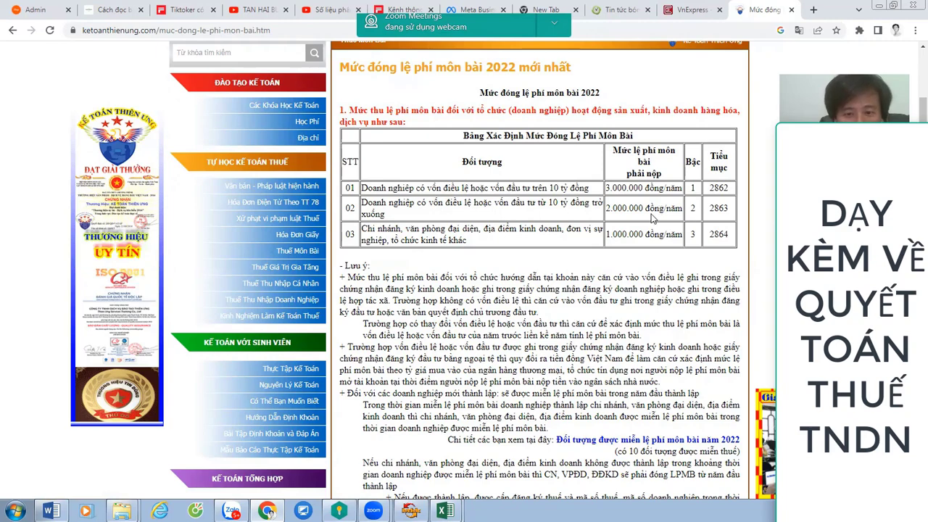
{"action": "scroll", "coordinate": [652, 218], "scroll_direction": "down", "scroll_amount": 3}
{"action": "scroll", "coordinate": [652, 215], "scroll_direction": "up", "scroll_amount": 4}
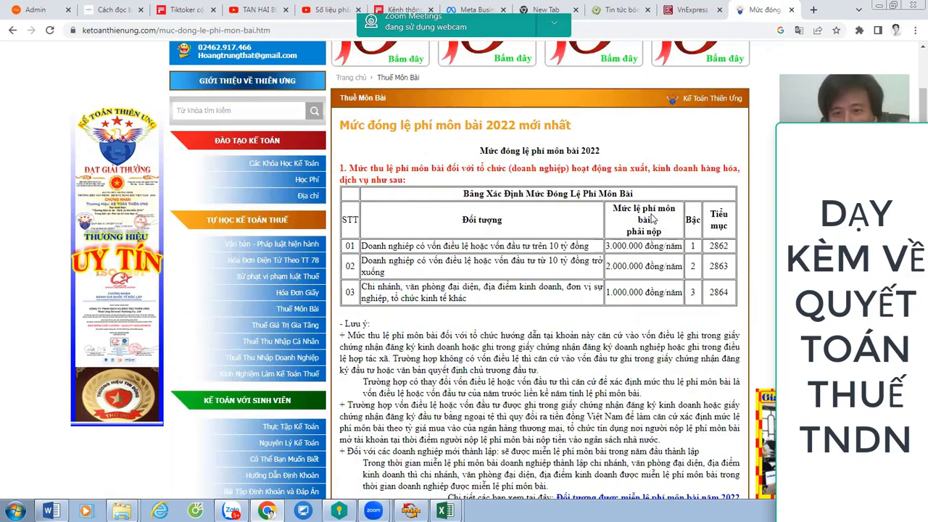
{"action": "scroll", "coordinate": [652, 216], "scroll_direction": "down", "scroll_amount": 10}
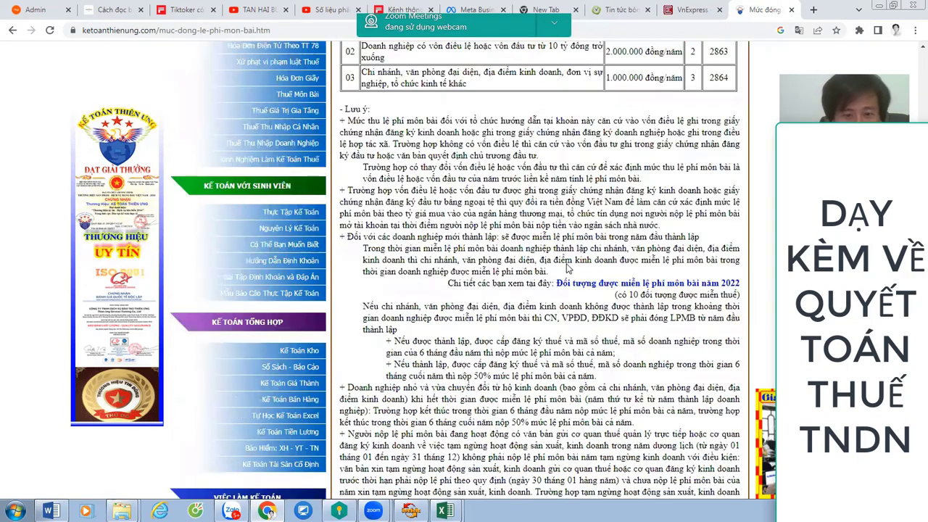
{"action": "scroll", "coordinate": [568, 268], "scroll_direction": "down", "scroll_amount": 12}
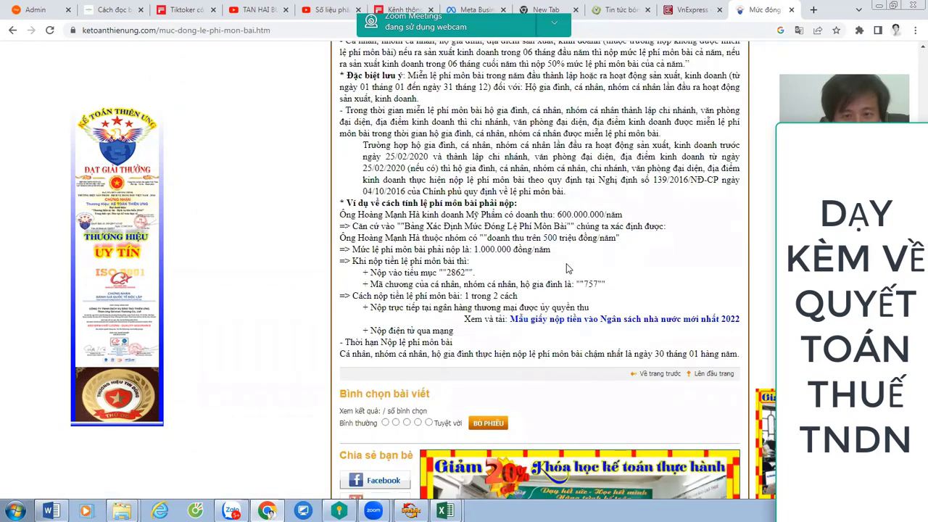
Bring up the already-running HTKK tax declaration program from the desktop.
{"action": "key", "text": "super+d"}
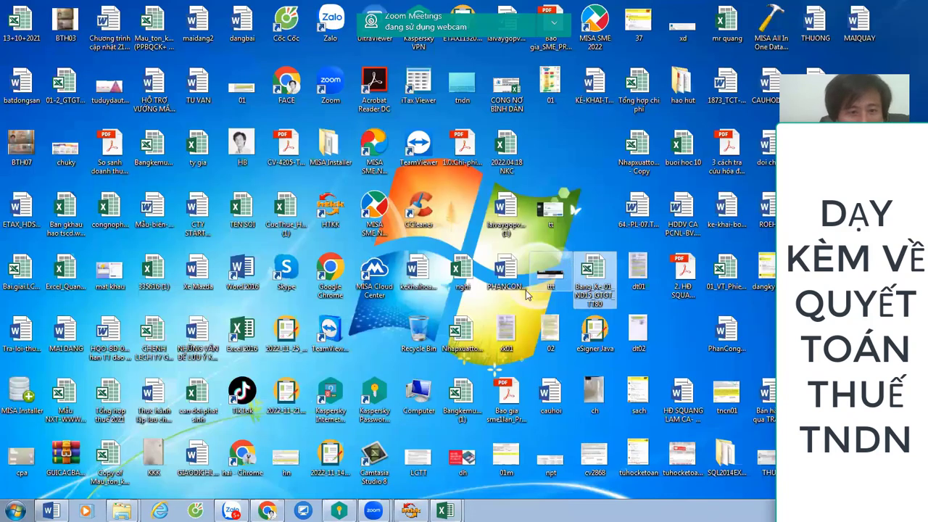
{"action": "double_click", "coordinate": [330, 206]}
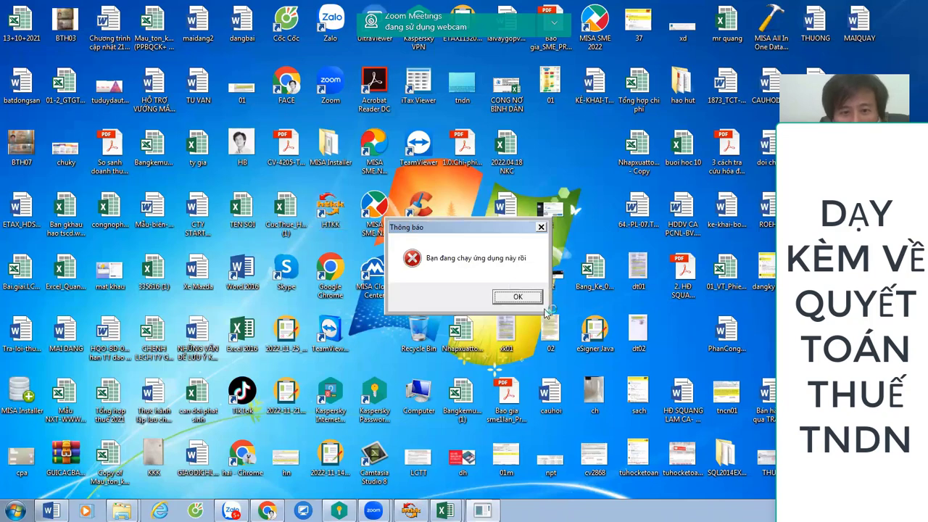
{"action": "left_click", "coordinate": [530, 297]}
{"action": "left_click", "coordinate": [410, 511]}
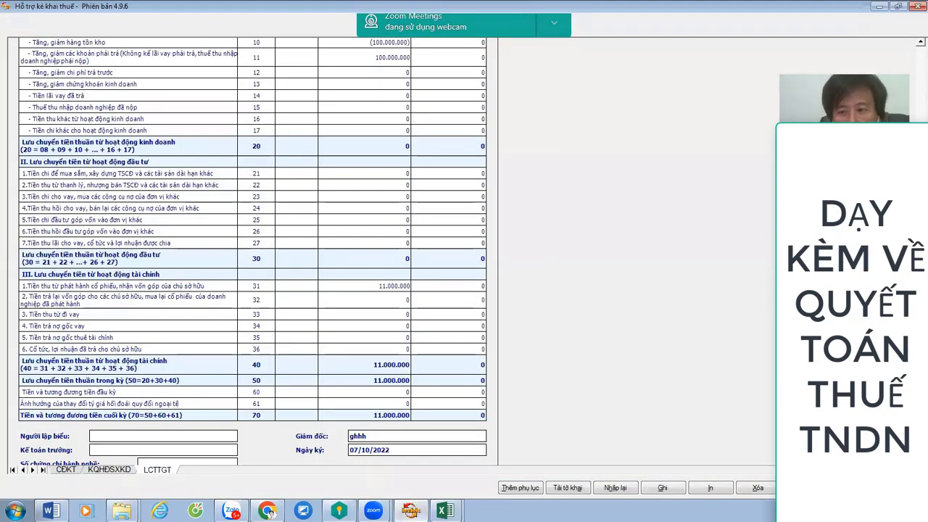
Close the cash-flow statement without saving and choose Tờ khai lệ phí môn bài (01/LPMB) under Phí - Lệ Phí.
{"action": "left_click", "coordinate": [468, 293]}
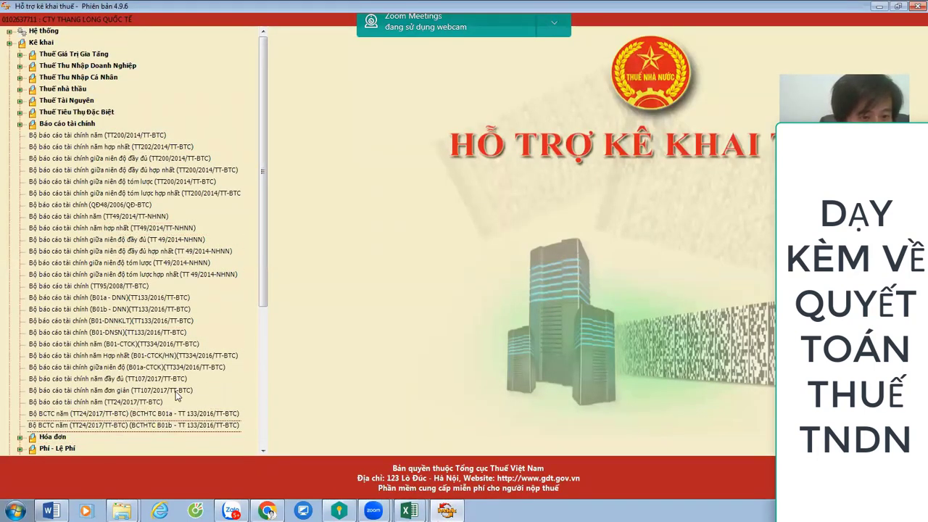
{"action": "left_click_drag", "start_coordinate": [253, 294], "coordinate": [253, 431]}
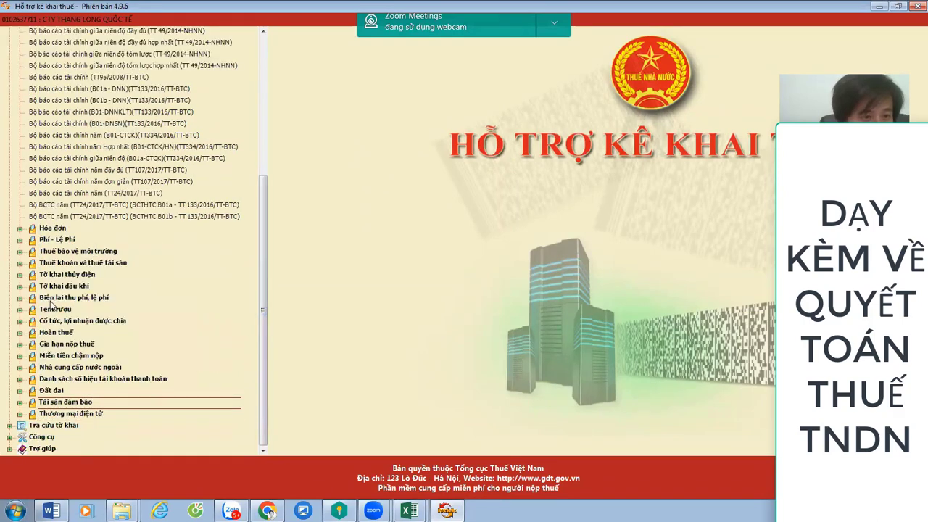
{"action": "left_click", "coordinate": [20, 242]}
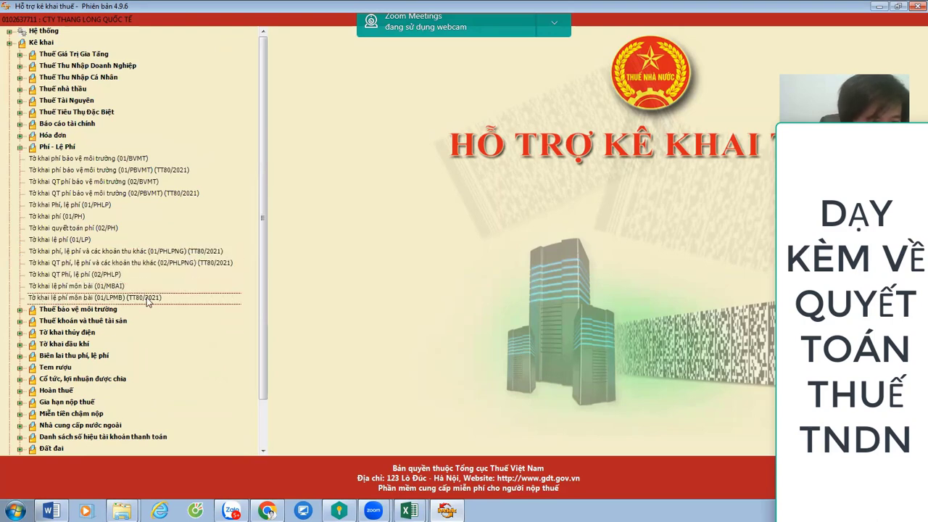
{"action": "double_click", "coordinate": [146, 298]}
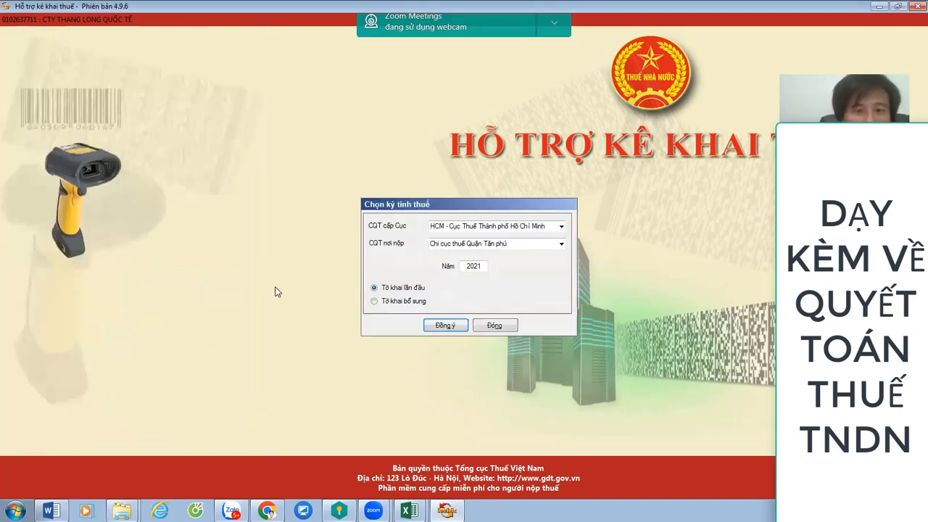
Set the filing office to Chi cục Thuế Quận 1 under HCM's tax department, year 2022, and confirm.
{"action": "left_click", "coordinate": [560, 226]}
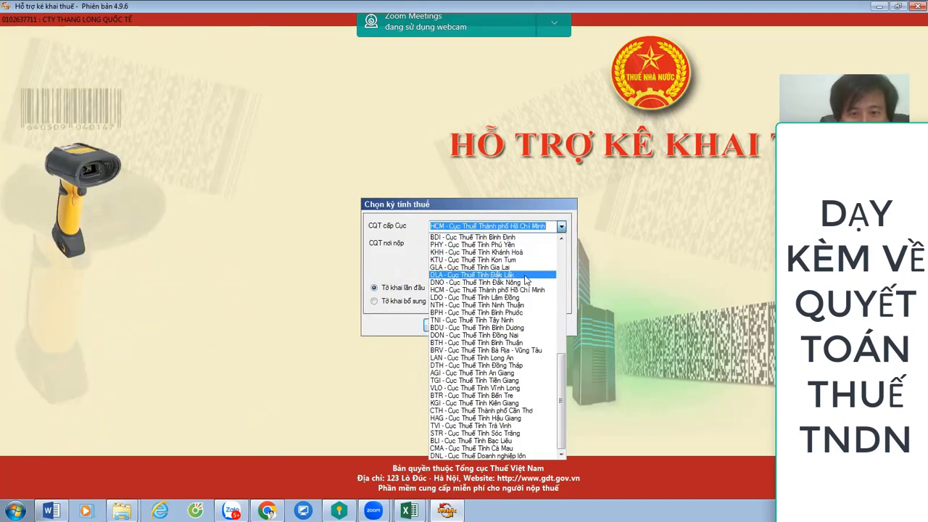
{"action": "left_click", "coordinate": [512, 291]}
{"action": "left_click", "coordinate": [561, 244]}
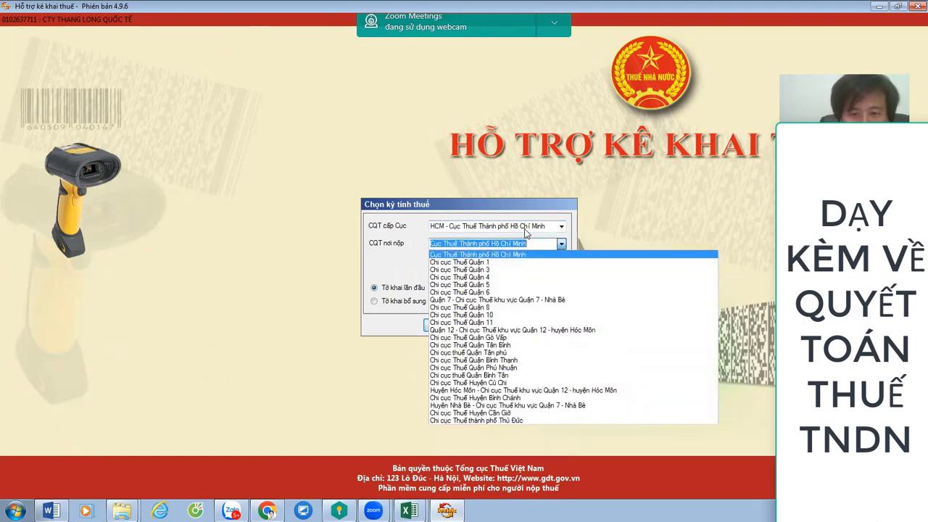
{"action": "left_click", "coordinate": [528, 237]}
{"action": "left_click", "coordinate": [561, 243]}
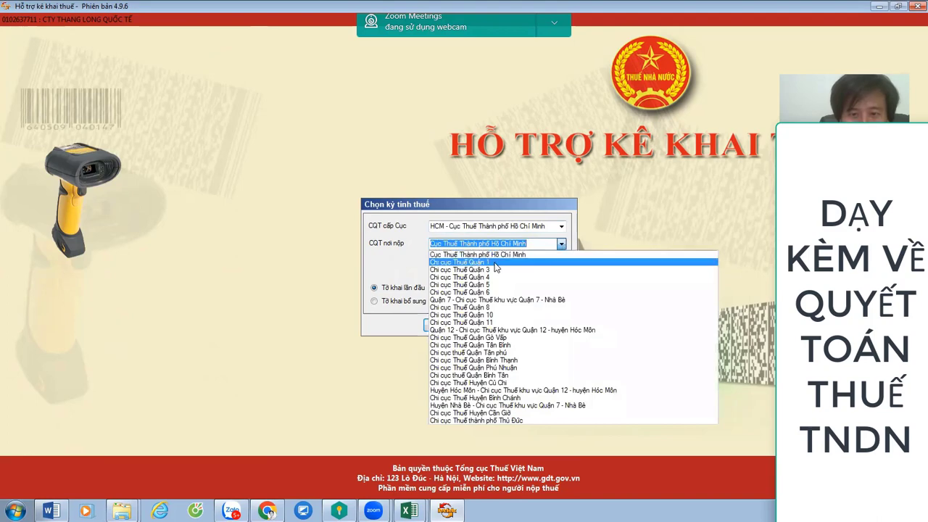
{"action": "left_click", "coordinate": [497, 260]}
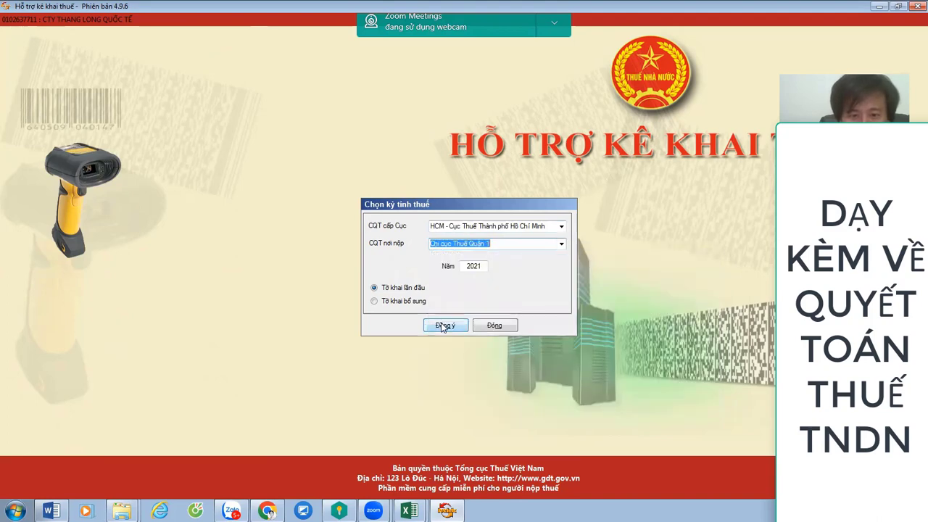
{"action": "left_click", "coordinate": [446, 326]}
{"action": "left_click", "coordinate": [468, 294]}
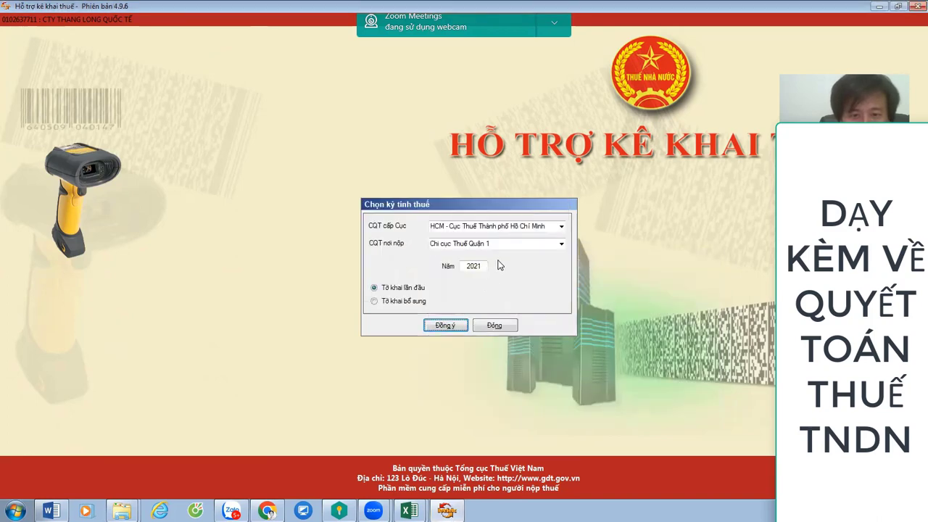
{"action": "left_click", "coordinate": [459, 327]}
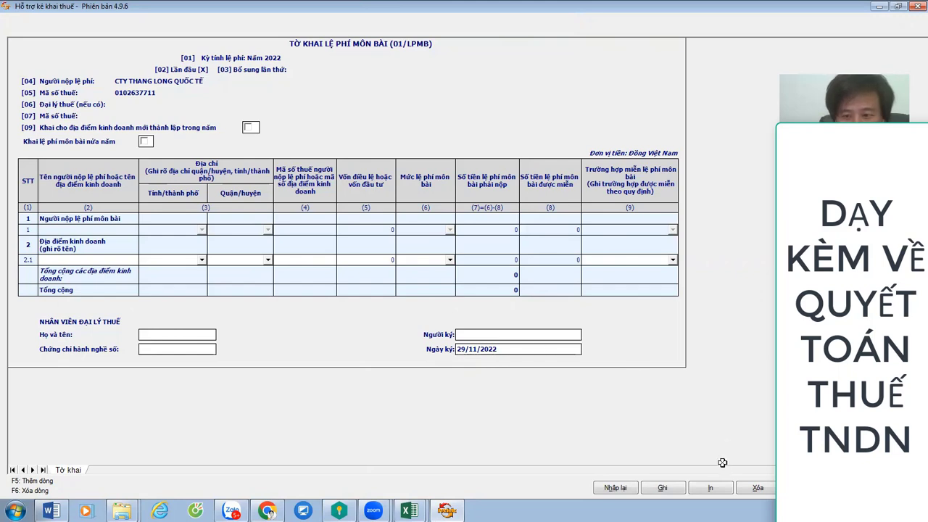
Save the 01/LPMB declaration and start an XML export, cancelling the file save.
{"action": "left_click", "coordinate": [663, 488]}
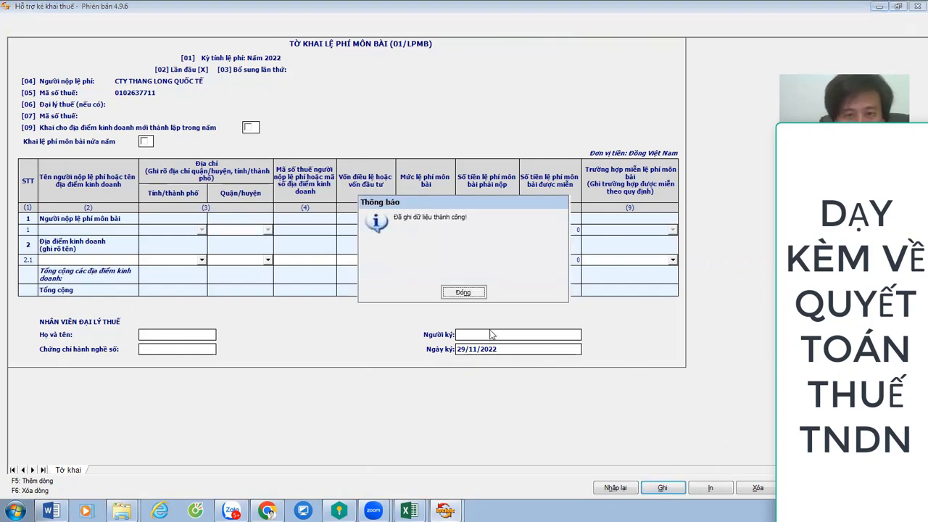
{"action": "key", "text": "Return"}
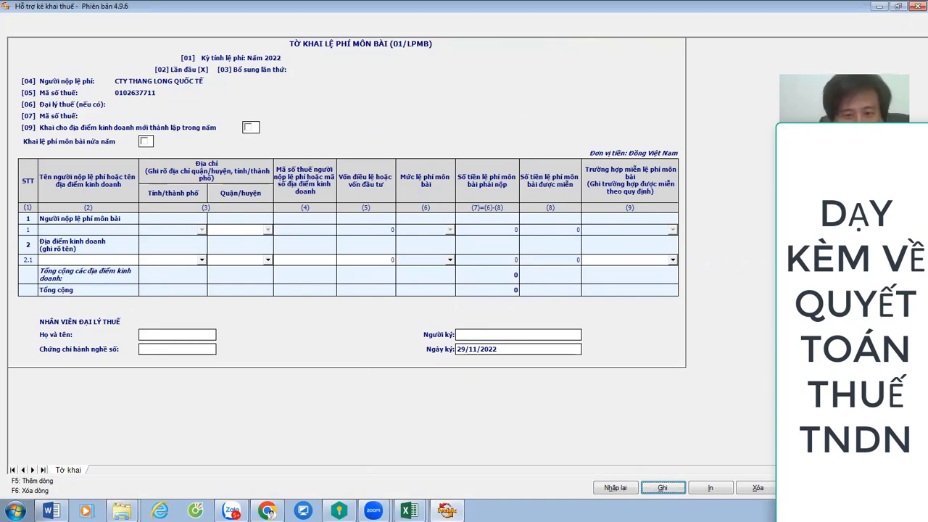
{"action": "left_click", "coordinate": [806, 488]}
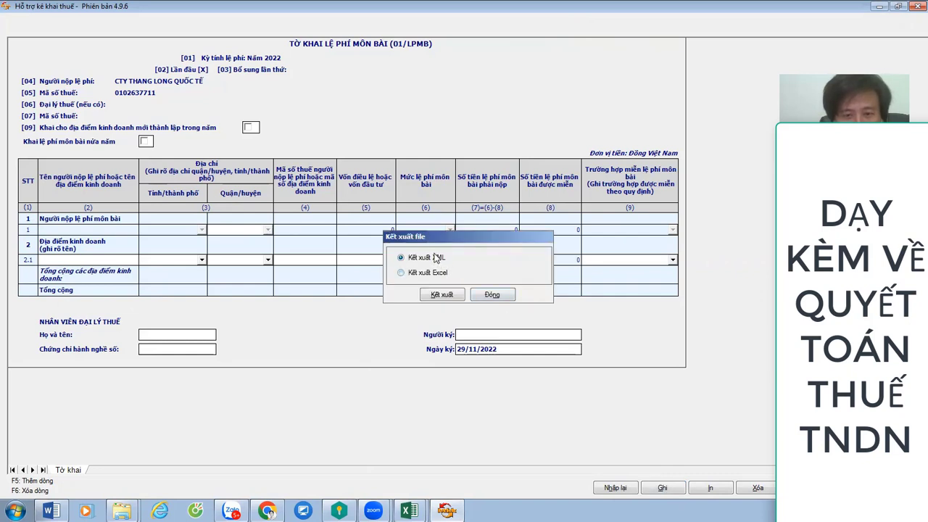
{"action": "left_click", "coordinate": [443, 294]}
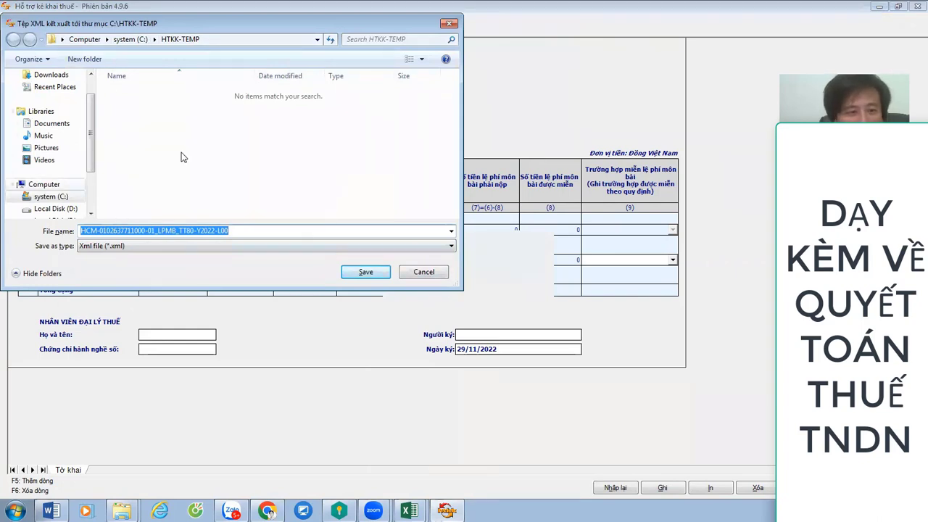
{"action": "left_click", "coordinate": [424, 273]}
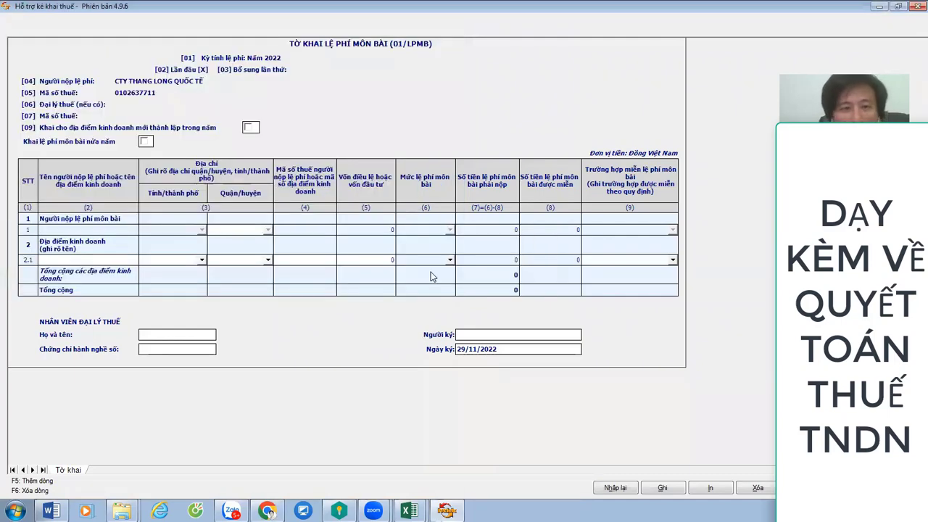
Return Chrome to the Google results for 'lệ phí môn bài năm 2022', then switch back to HTKK.
{"action": "key", "text": "alt+Tab"}
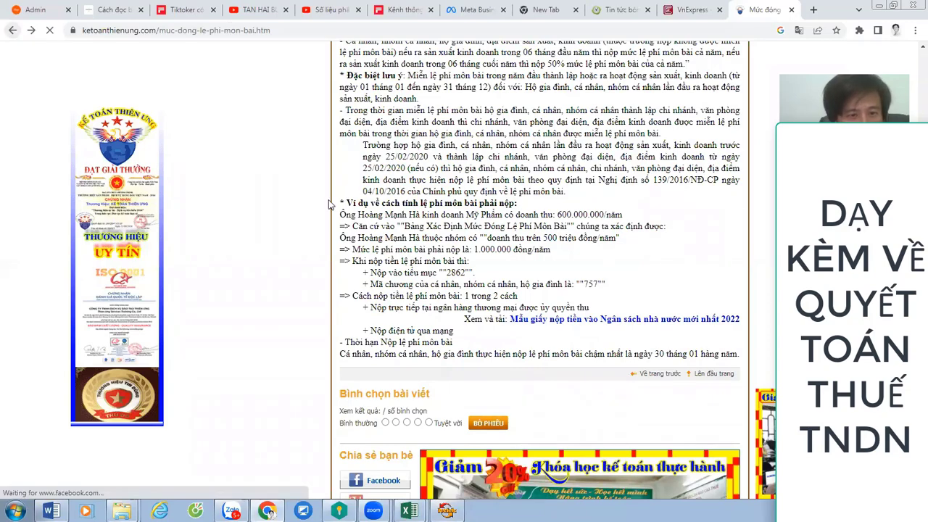
{"action": "key", "text": "alt+Left"}
{"action": "scroll", "coordinate": [416, 420], "scroll_direction": "up", "scroll_amount": 3}
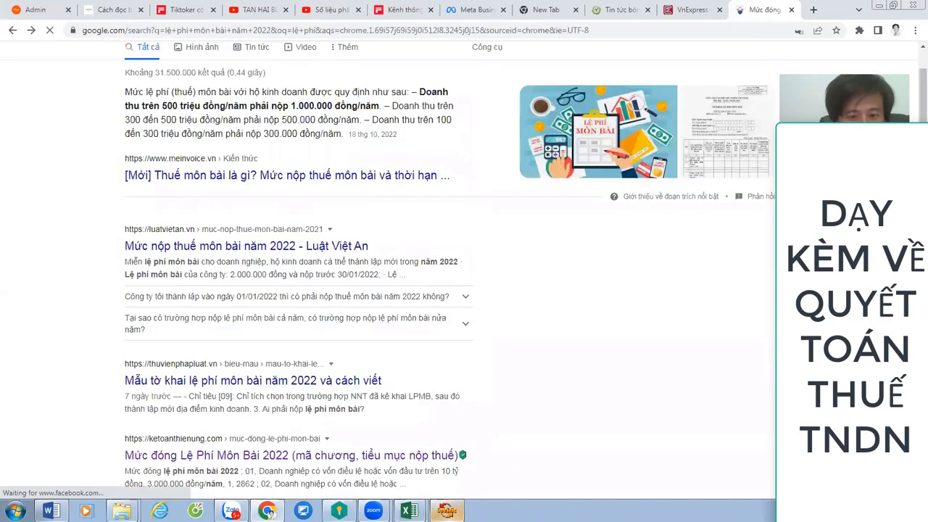
{"action": "key", "text": "alt+Tab"}
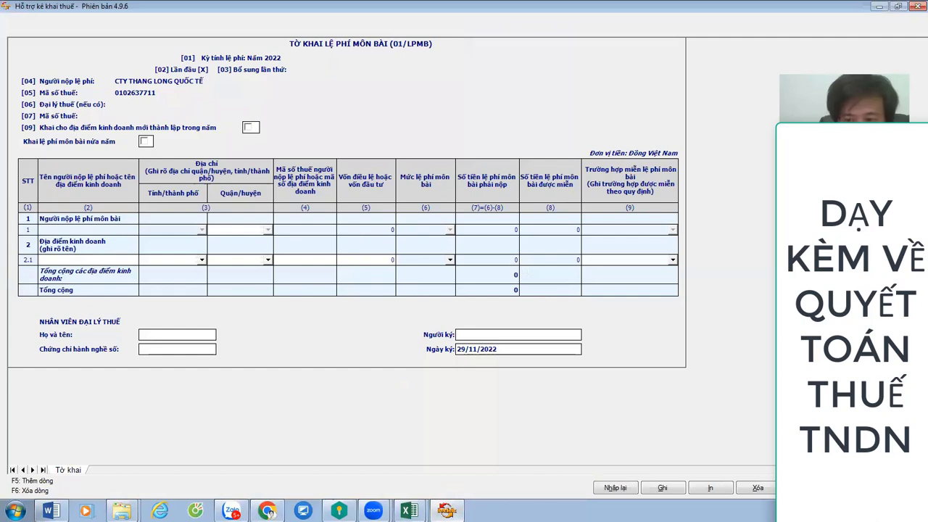
Open the 01/MBAI declaration as a newly established business with occurrence date 28/11/2022.
{"action": "key", "text": "Escape"}
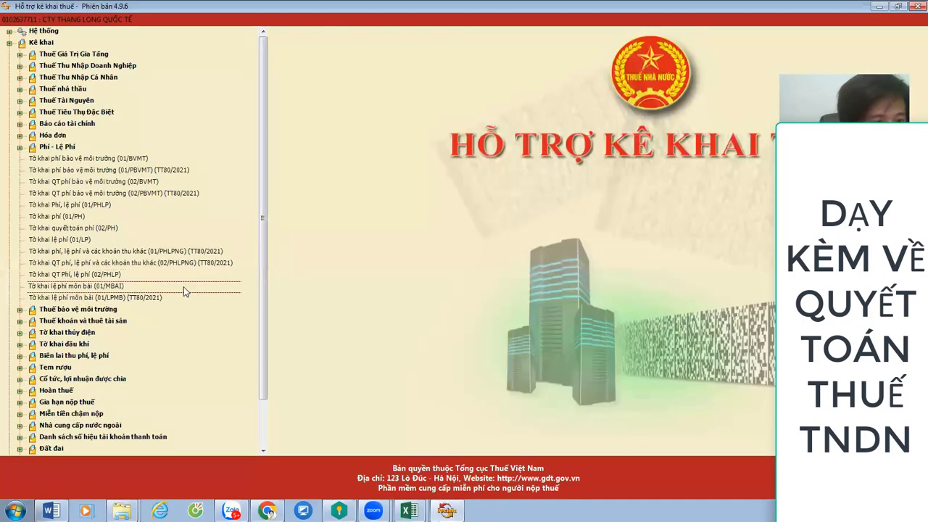
{"action": "double_click", "coordinate": [183, 287]}
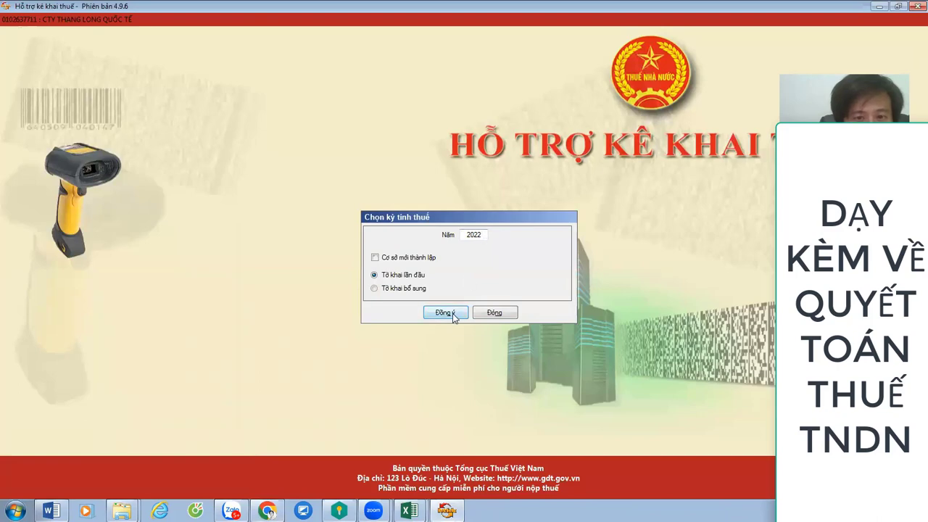
{"action": "left_click", "coordinate": [428, 262]}
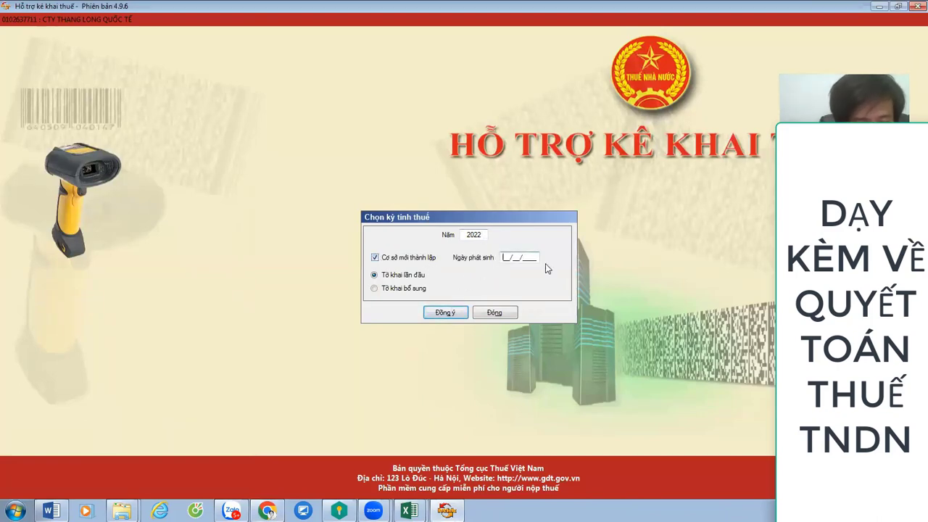
{"action": "type", "text": "2811"}
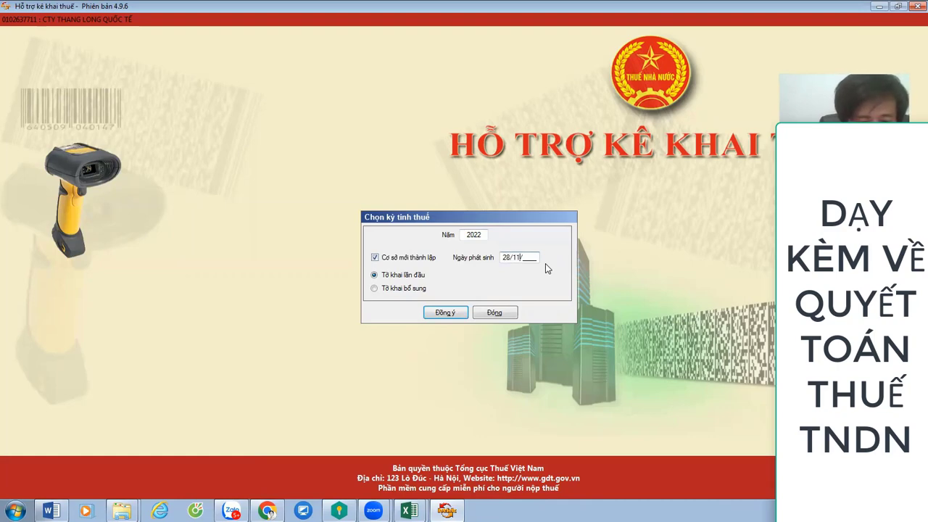
{"action": "type", "text": "2022"}
{"action": "left_click", "coordinate": [449, 312]}
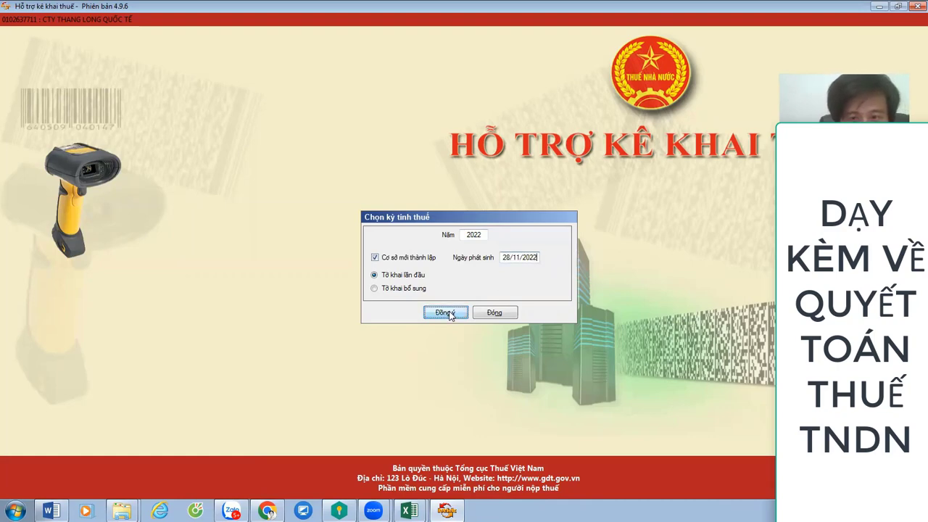
{"action": "left_click", "coordinate": [464, 292]}
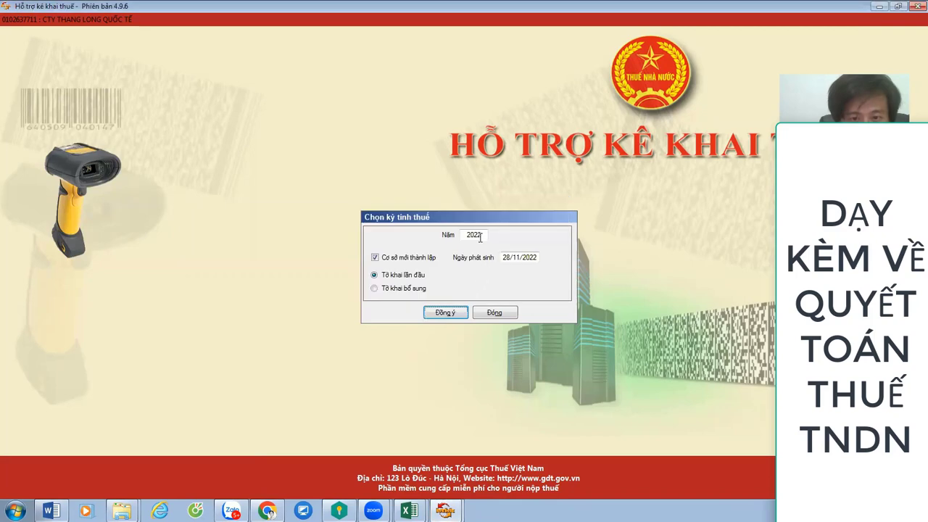
Change the tax year to 2021, correct the occurrence date to 28/11/2021, and open the form.
{"action": "key", "text": "Tab"}
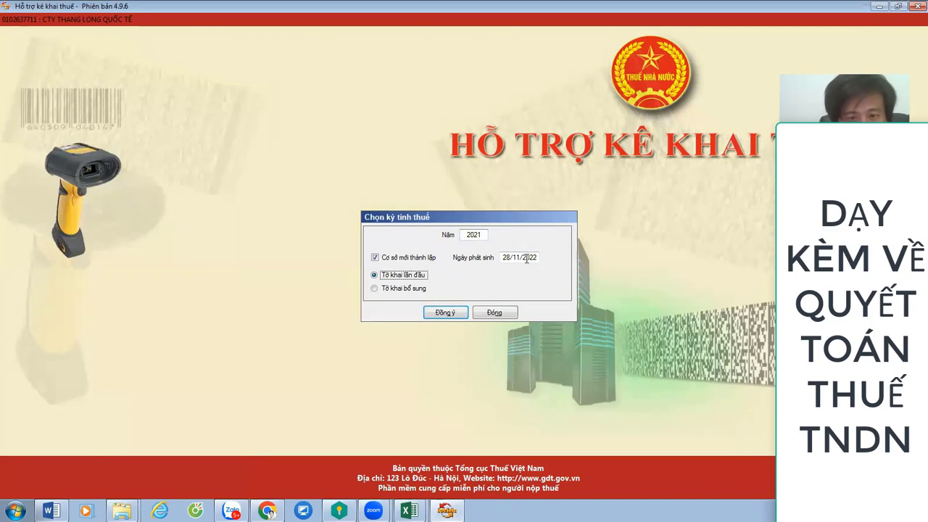
{"action": "left_click", "coordinate": [468, 313]}
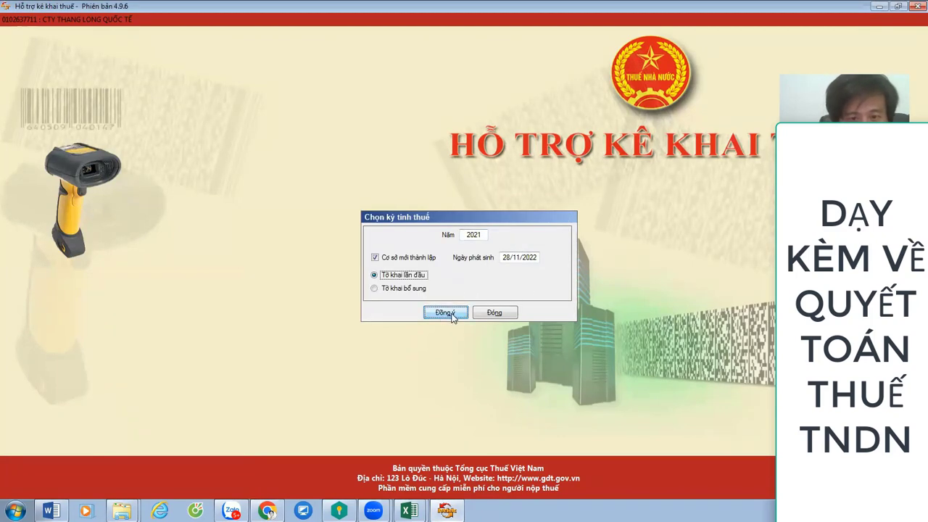
{"action": "left_click", "coordinate": [464, 293]}
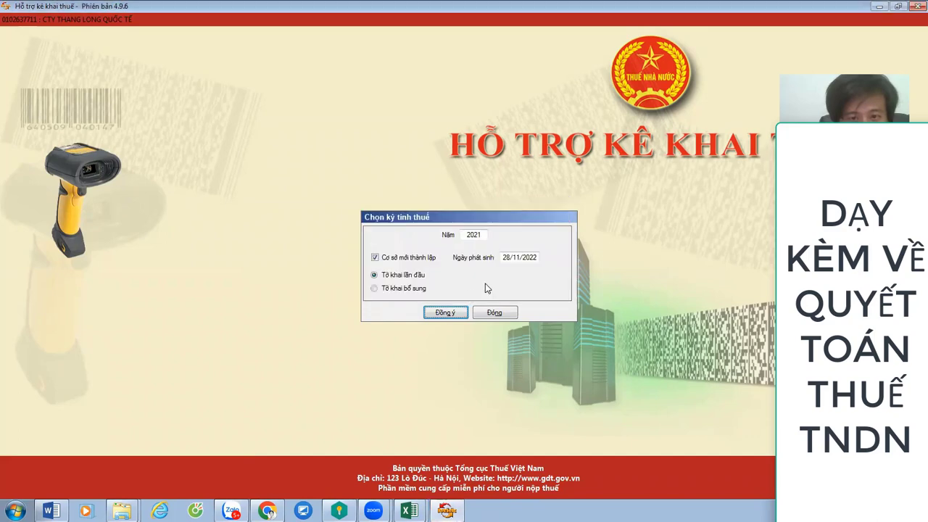
{"action": "left_click", "coordinate": [538, 258]}
{"action": "key", "text": "BackSpace"}
{"action": "type", "text": "1"}
{"action": "left_click", "coordinate": [451, 315]}
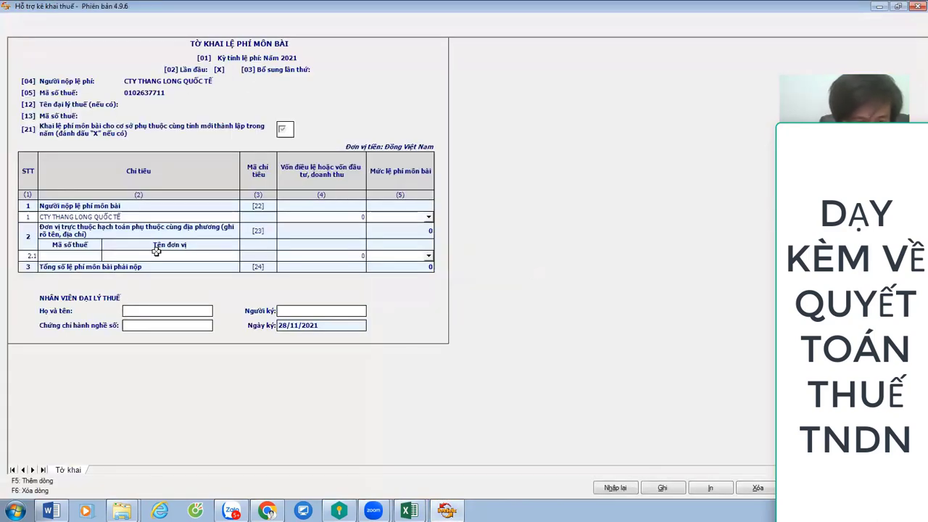
Check the Mức lệ phí môn bài choices without picking one, then close the 2021 declaration.
{"action": "left_click", "coordinate": [429, 217]}
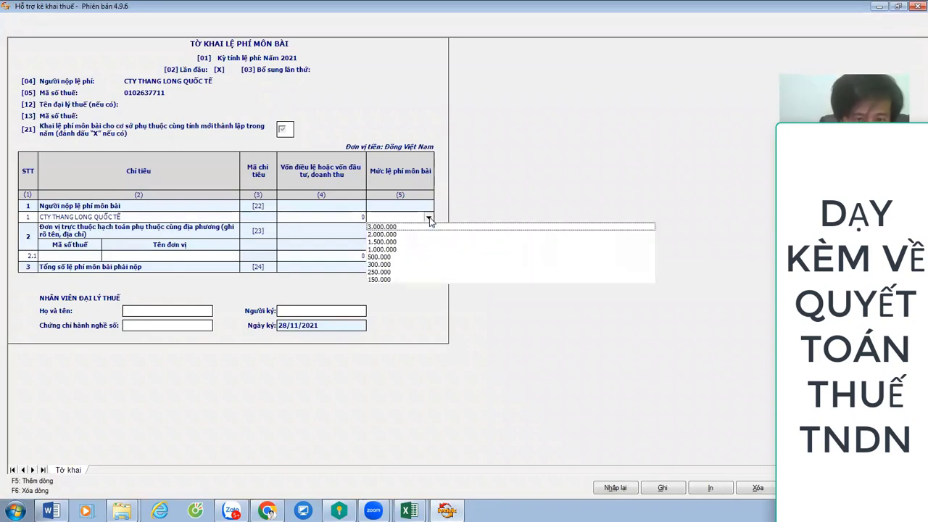
{"action": "left_click", "coordinate": [429, 217]}
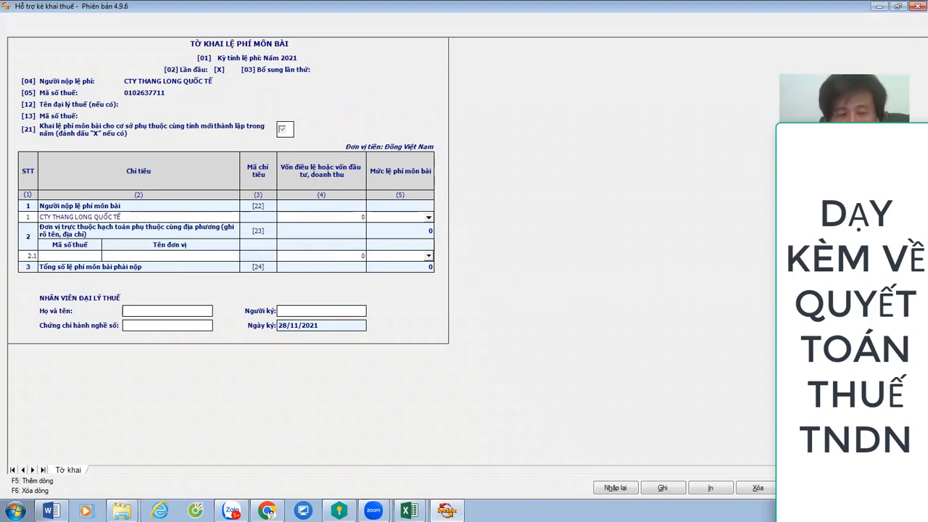
{"action": "left_click", "coordinate": [805, 488]}
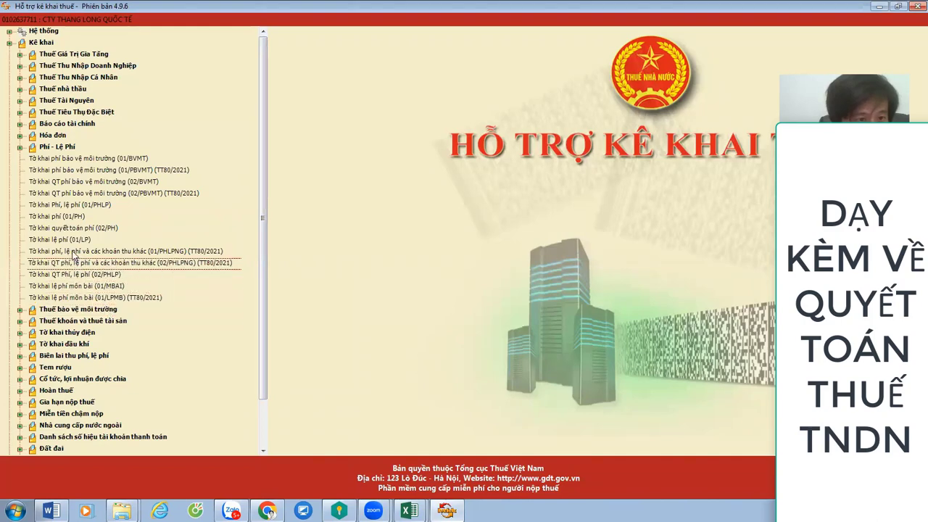
Open the 2022 licence fee declaration 01/LPMB under TT80/2021.
{"action": "left_click", "coordinate": [116, 299]}
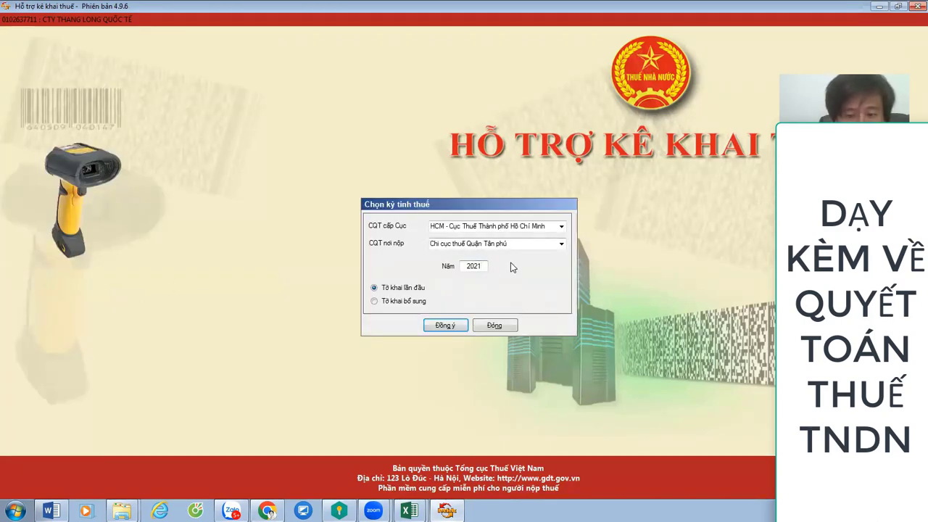
{"action": "left_click", "coordinate": [444, 325]}
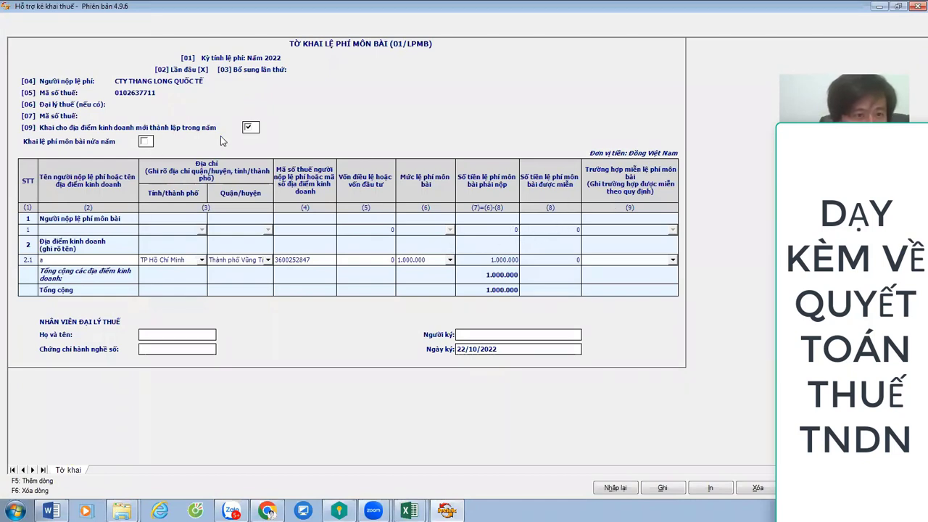
Untick declaration [09] and clear row 2.1's tax code, keeping TP Hồ Chí Minh and a 1.000.000 fee.
{"action": "left_click", "coordinate": [248, 129]}
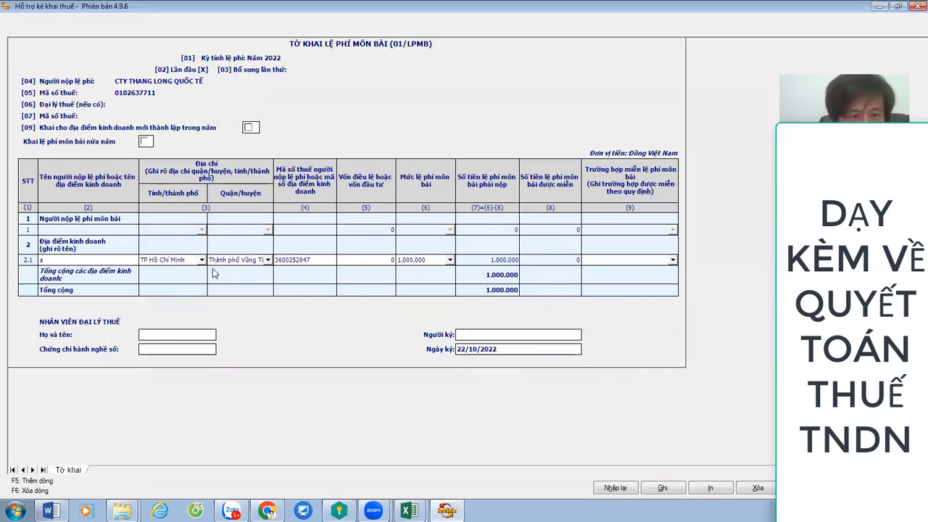
{"action": "left_click", "coordinate": [186, 264]}
{"action": "left_click", "coordinate": [82, 260]}
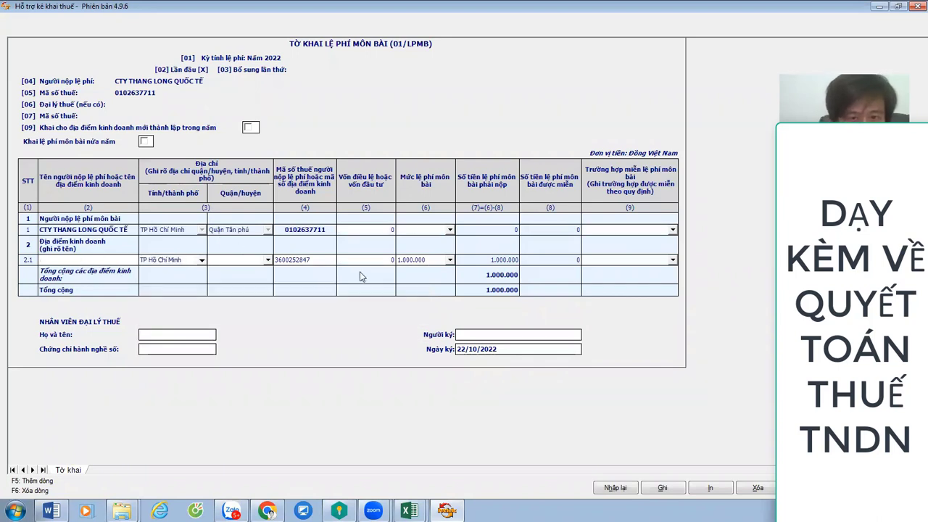
{"action": "left_click", "coordinate": [296, 258]}
{"action": "key", "text": "Delete"}
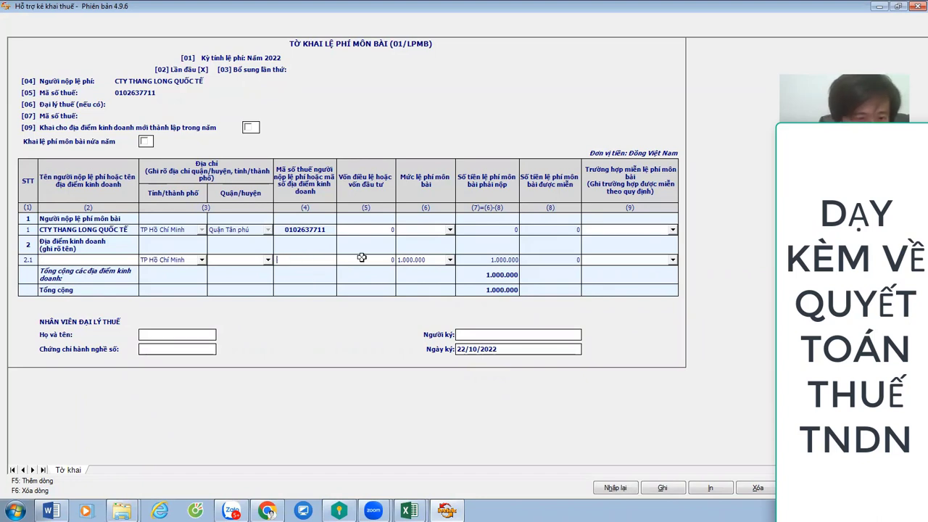
{"action": "left_click", "coordinate": [168, 260]}
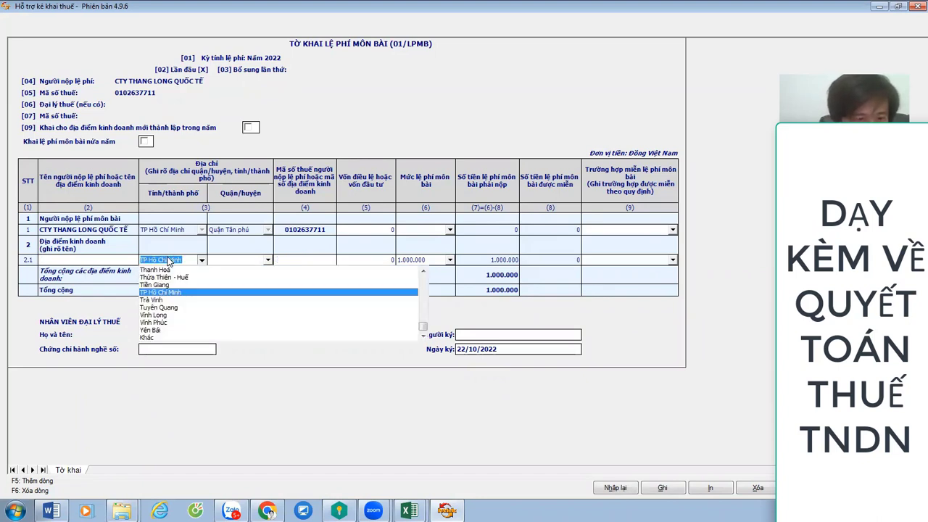
{"action": "left_click", "coordinate": [169, 260]}
{"action": "left_click", "coordinate": [410, 260]}
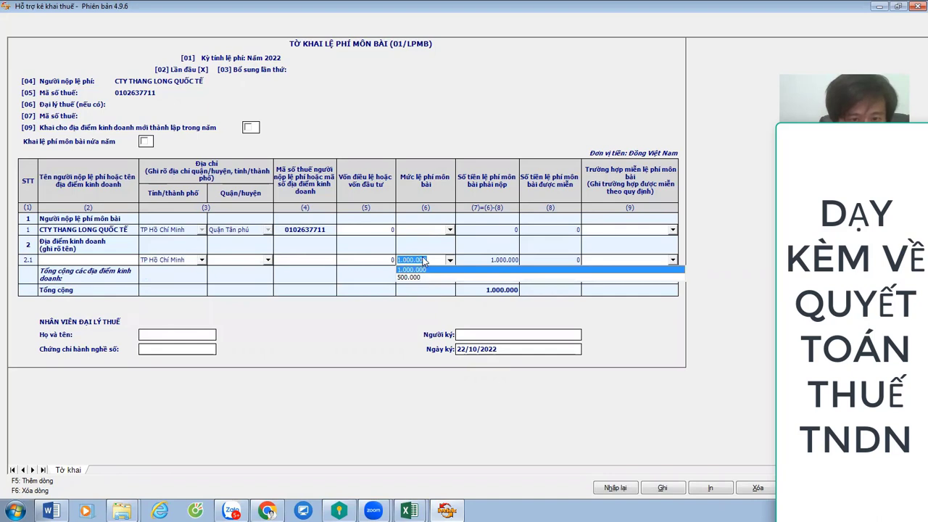
{"action": "left_click", "coordinate": [424, 261]}
Set the company's own row fee to 3.000.000 and enter its 15.000.000.000 charter capital.
{"action": "left_click", "coordinate": [448, 230]}
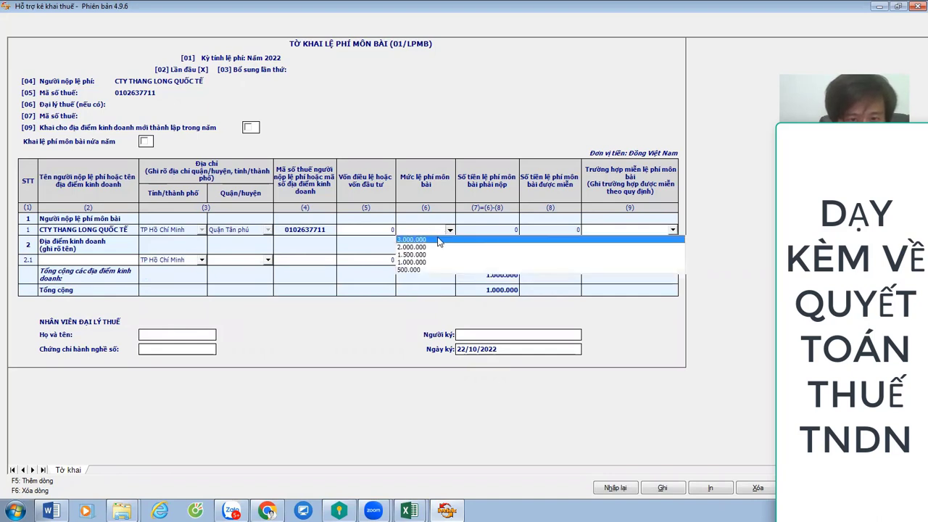
{"action": "left_click", "coordinate": [439, 240]}
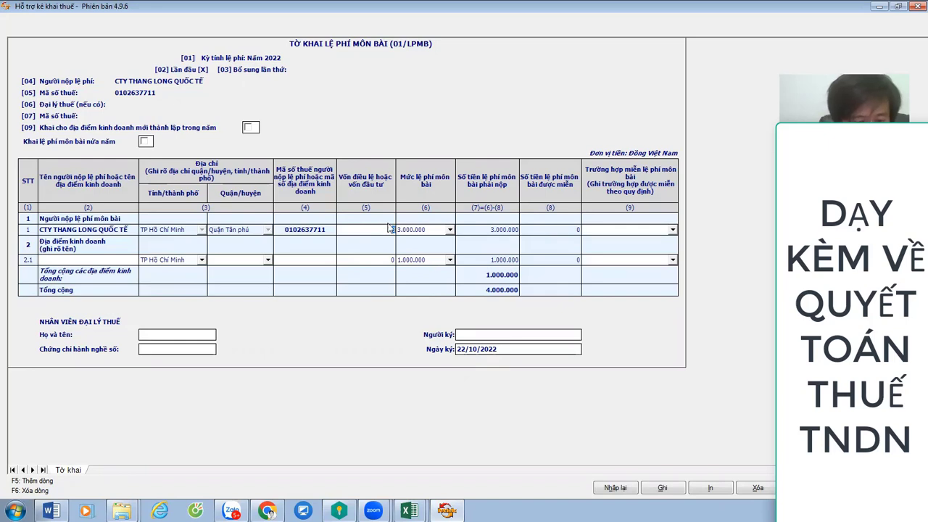
{"action": "left_click", "coordinate": [389, 228]}
{"action": "type", "text": "150000000"}
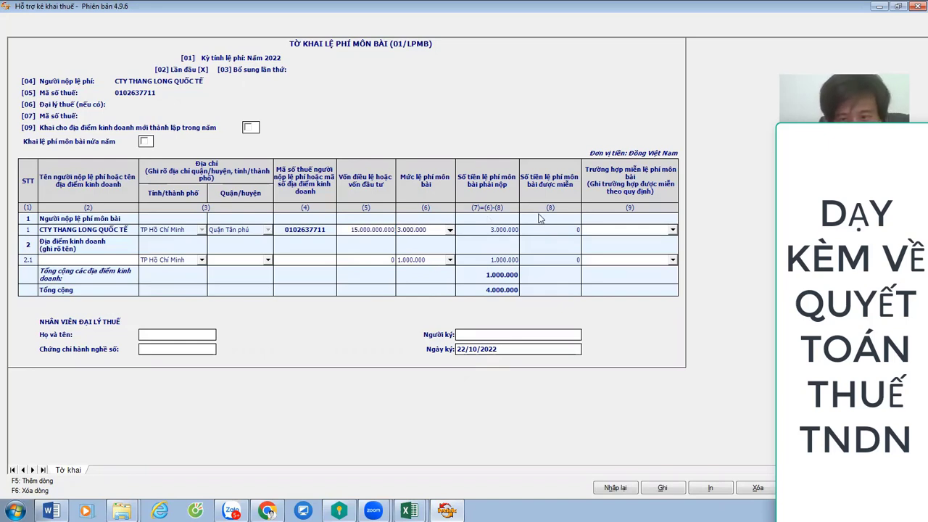
Mark row 1 exempt as a newly established organisation, keep row 2.1 at 1.000.000, then switch company.
{"action": "left_click", "coordinate": [674, 230]}
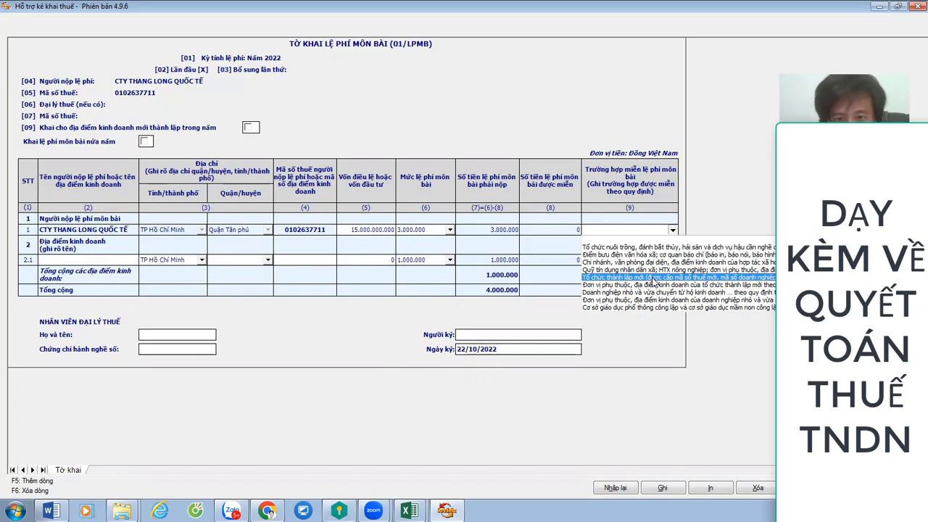
{"action": "left_click", "coordinate": [652, 279]}
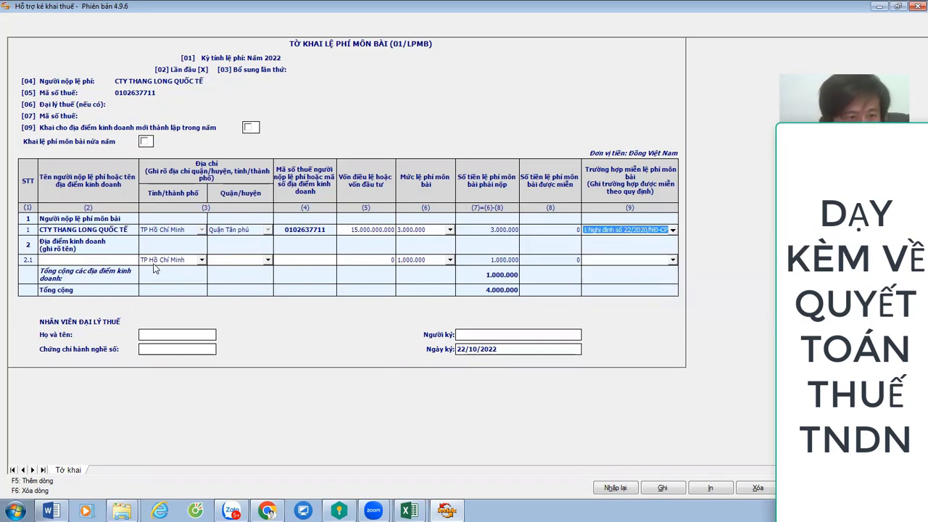
{"action": "left_click", "coordinate": [411, 263]}
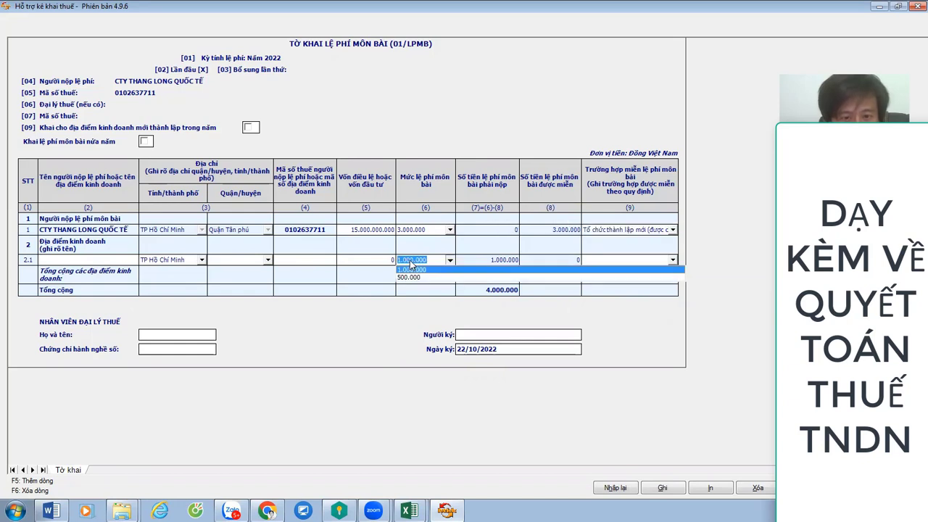
{"action": "left_click", "coordinate": [417, 270]}
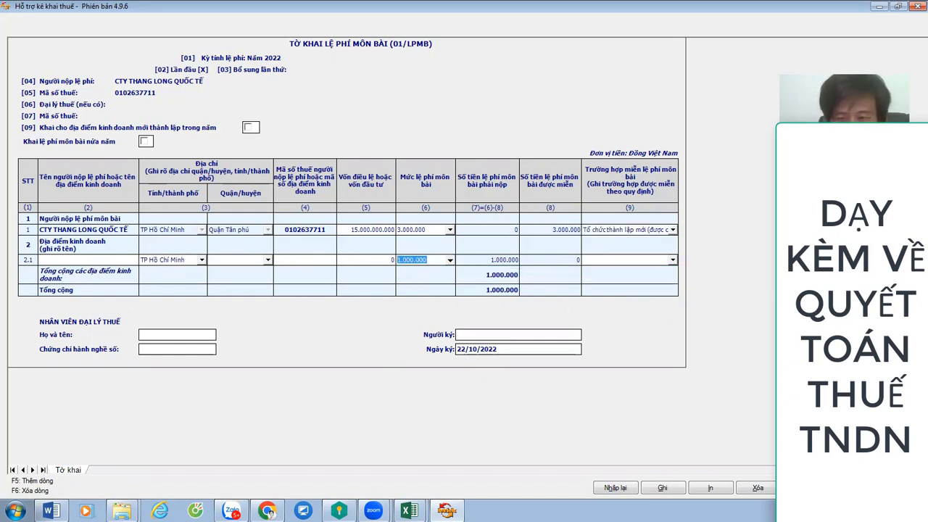
{"action": "key", "text": "Escape"}
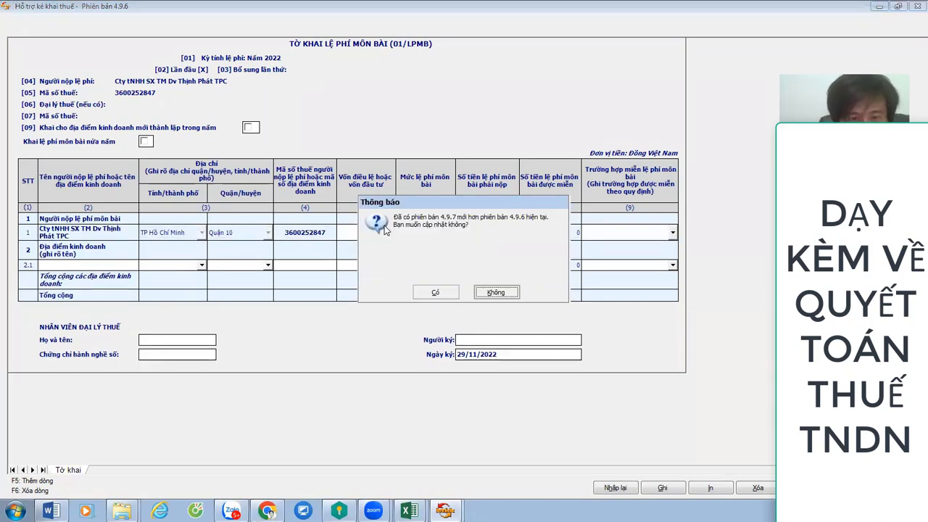
Decline the update, give row 1 a 3.000.000 fee with new-organisation exemption and half-year filing, then save.
{"action": "left_click", "coordinate": [496, 292]}
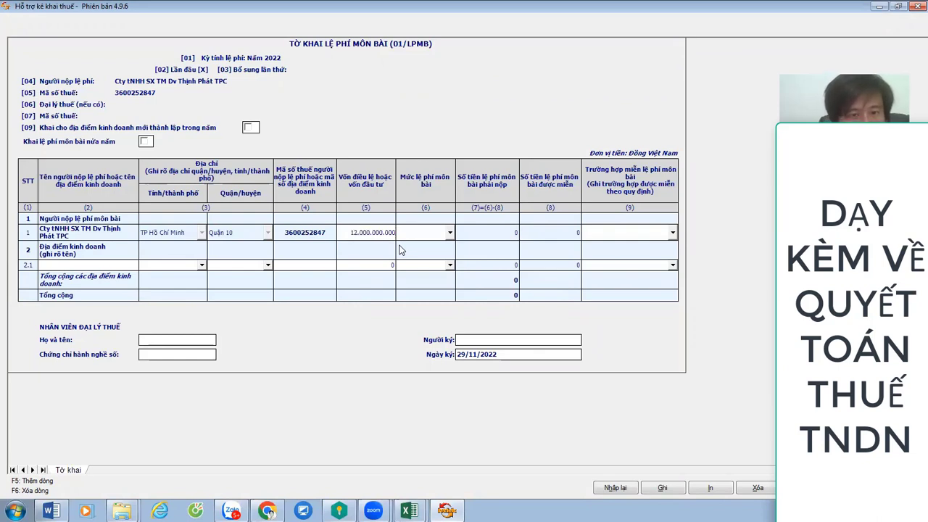
{"action": "left_click", "coordinate": [449, 232]}
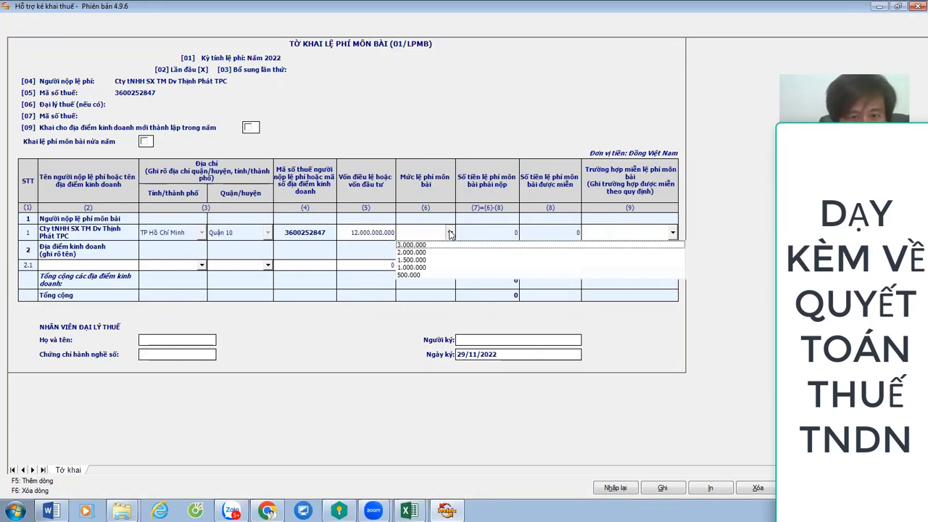
{"action": "left_click", "coordinate": [430, 244]}
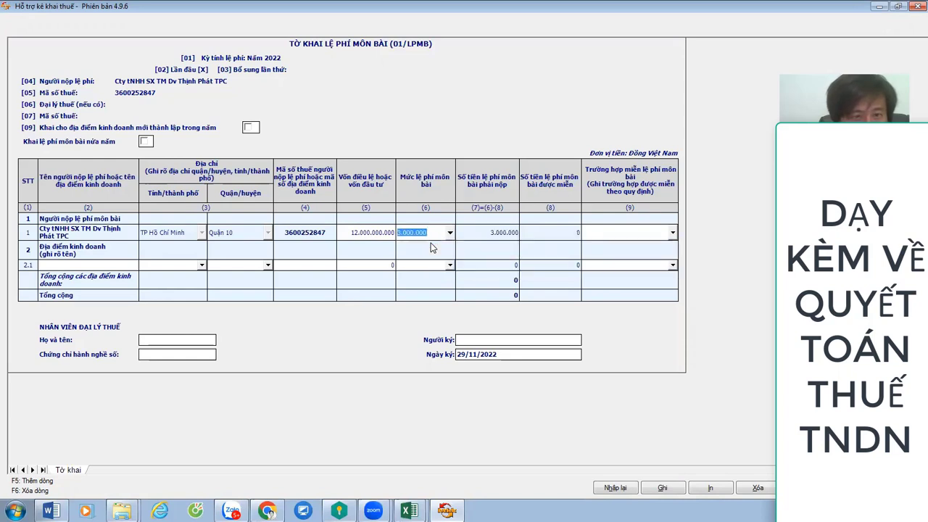
{"action": "left_click", "coordinate": [673, 233]}
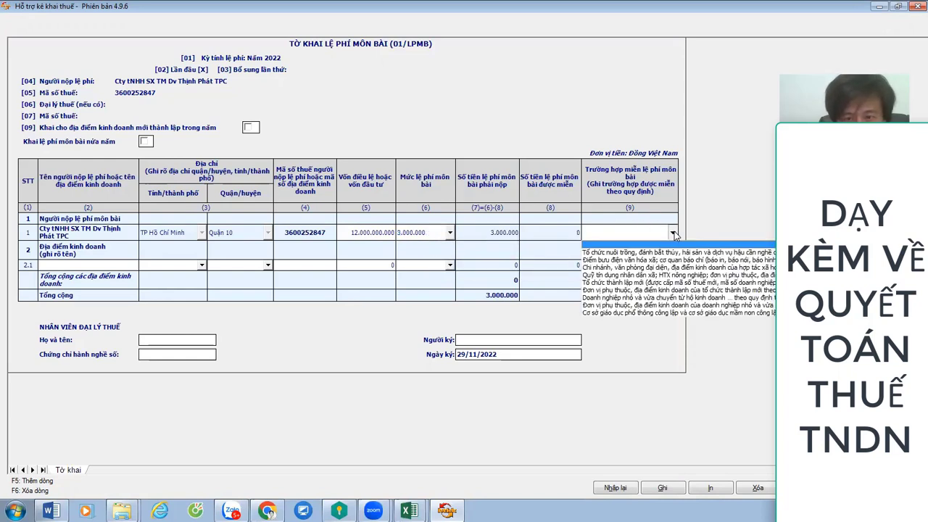
{"action": "left_click", "coordinate": [653, 287]}
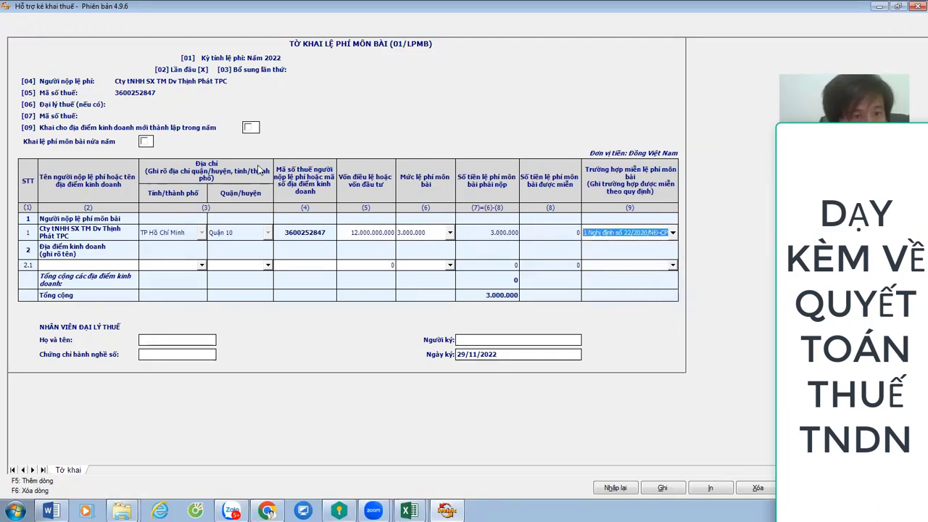
{"action": "left_click", "coordinate": [145, 142]}
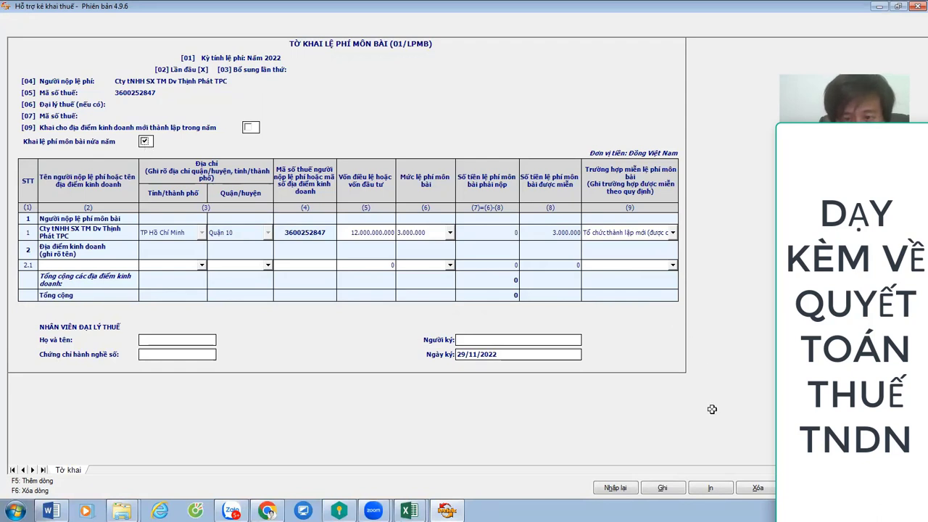
{"action": "left_click", "coordinate": [666, 491]}
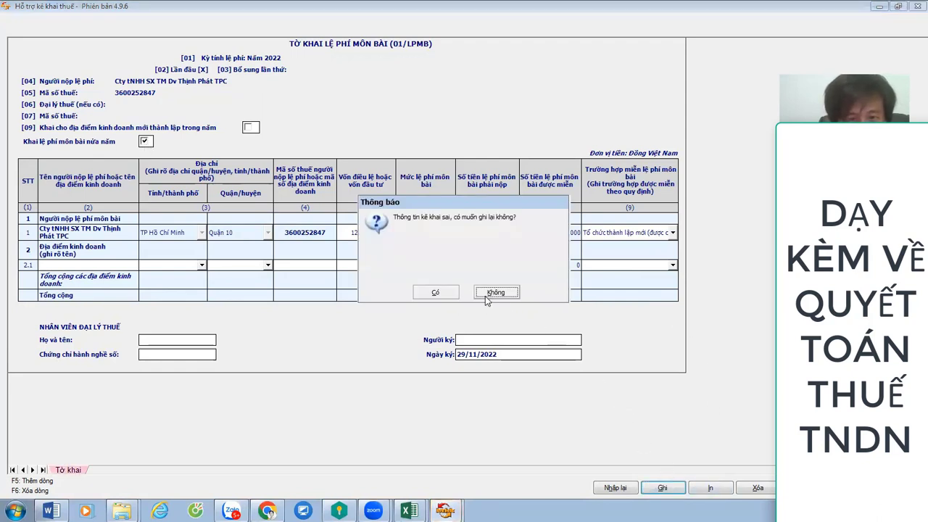
Clear the half-year option and save the declaration successfully.
{"action": "left_click", "coordinate": [491, 291]}
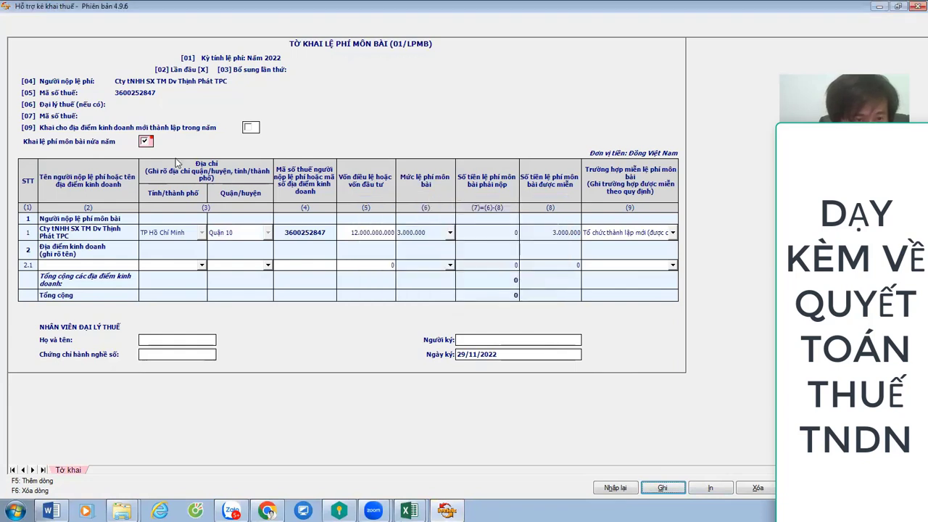
{"action": "left_click", "coordinate": [146, 142]}
{"action": "left_click", "coordinate": [666, 490]}
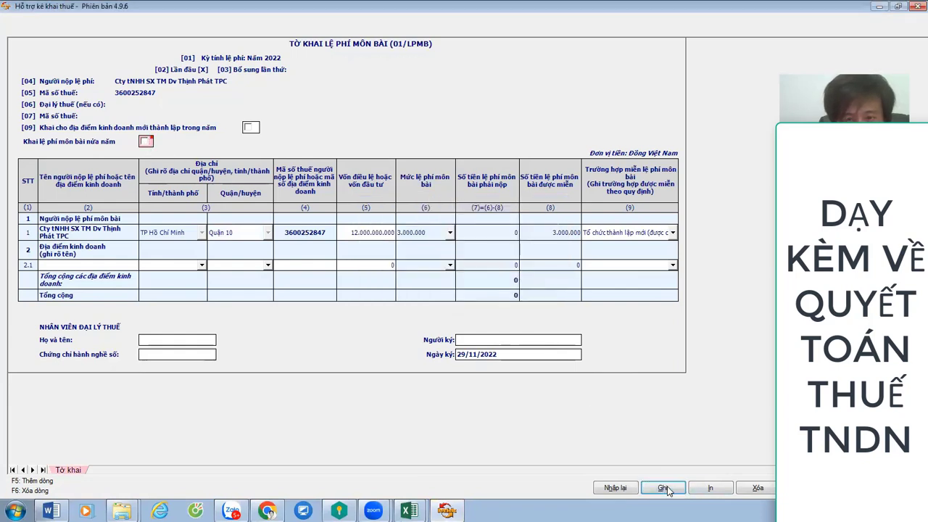
{"action": "left_click", "coordinate": [463, 293]}
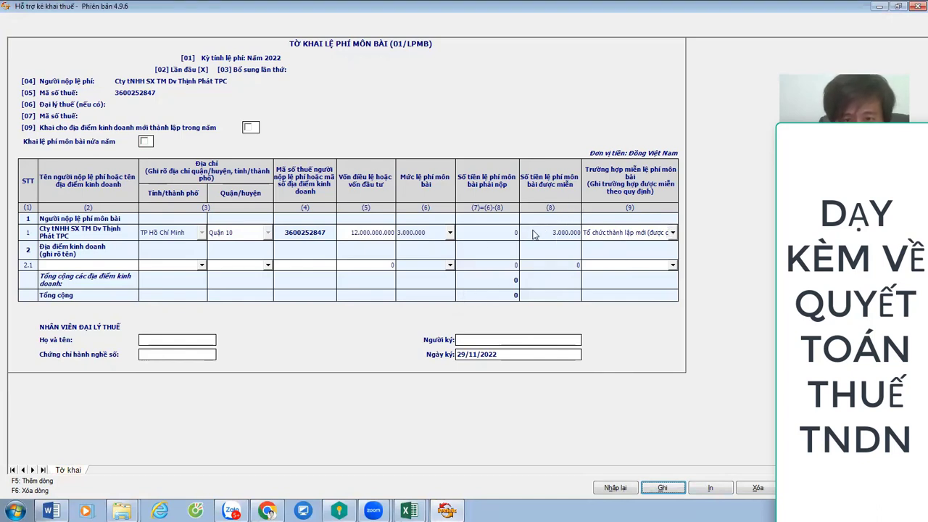
Recheck row 1's 3.000.000 fee level and exemption case, then return to Chrome.
{"action": "left_click", "coordinate": [402, 236]}
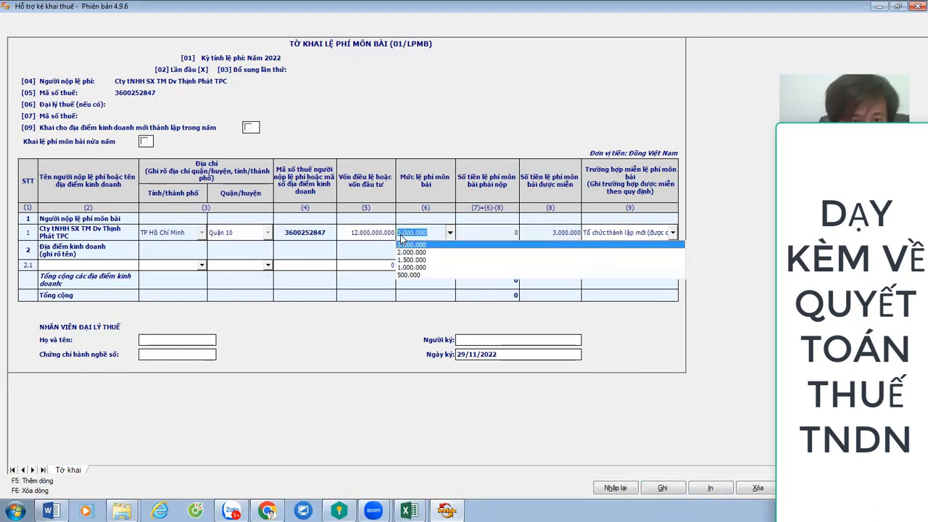
{"action": "left_click", "coordinate": [412, 245]}
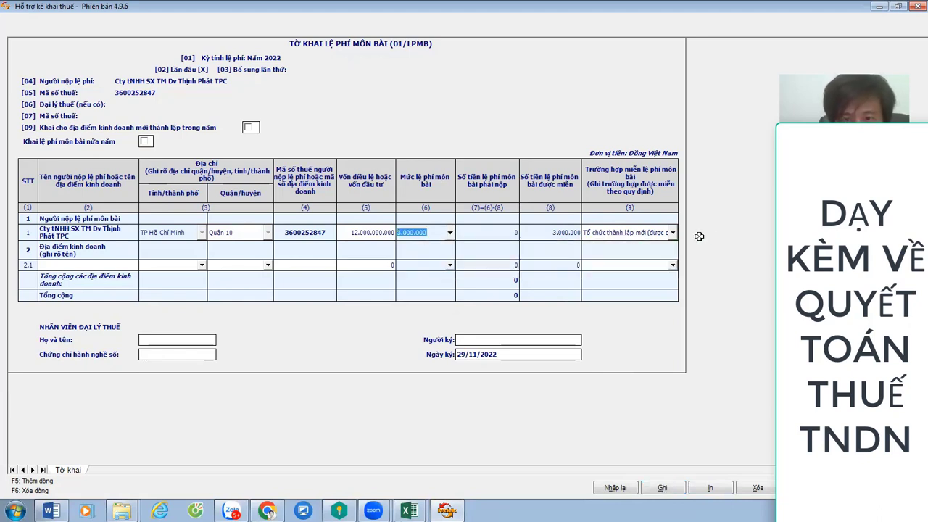
{"action": "left_click", "coordinate": [673, 235]}
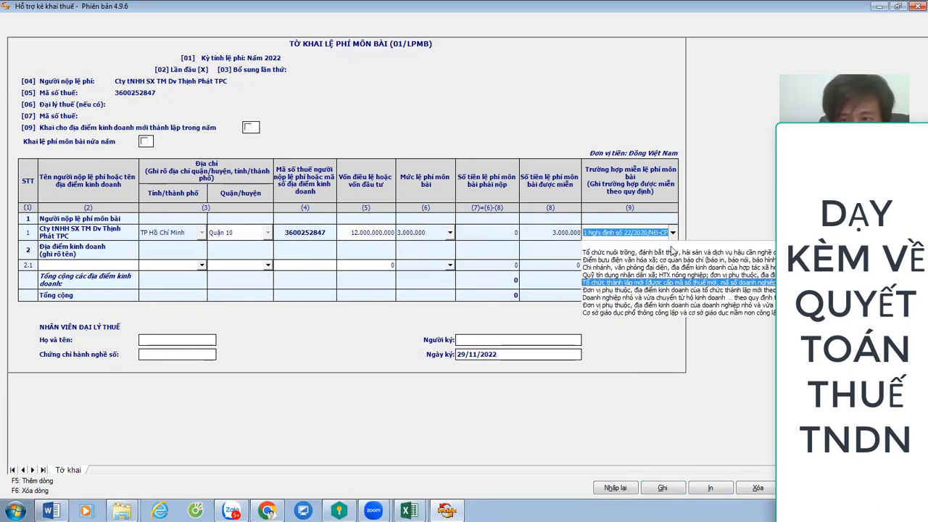
{"action": "left_click", "coordinate": [636, 283]}
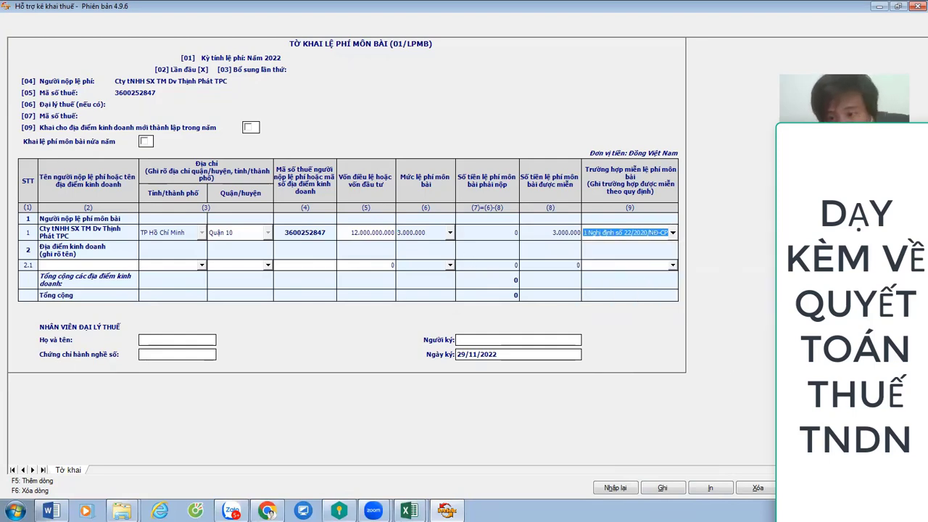
{"action": "key", "text": "alt+Tab"}
{"action": "key", "text": "alt+Tab"}
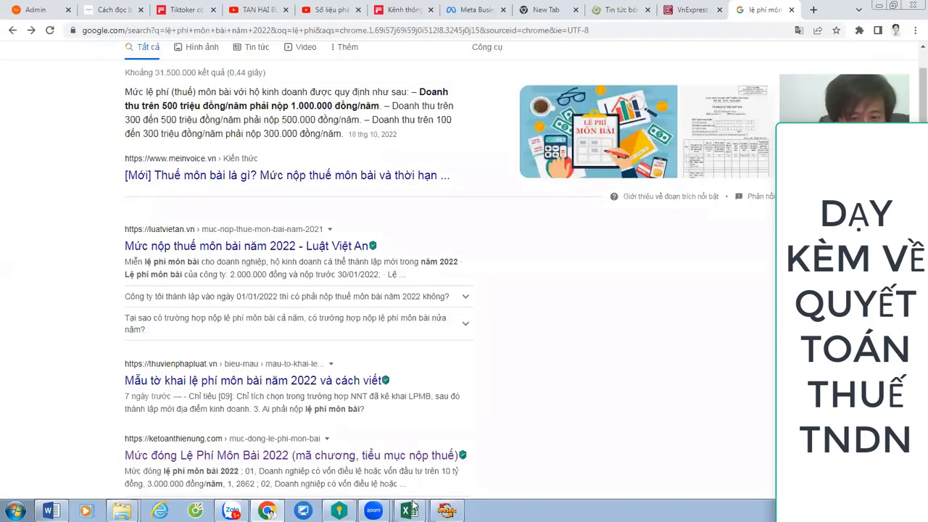
Add step 3 'Mua chữ ký số, Mua hoá đơn điện tử' in row 7 of the Book1 checklist.
{"action": "left_click", "coordinate": [412, 510]}
{"action": "left_click", "coordinate": [363, 485]}
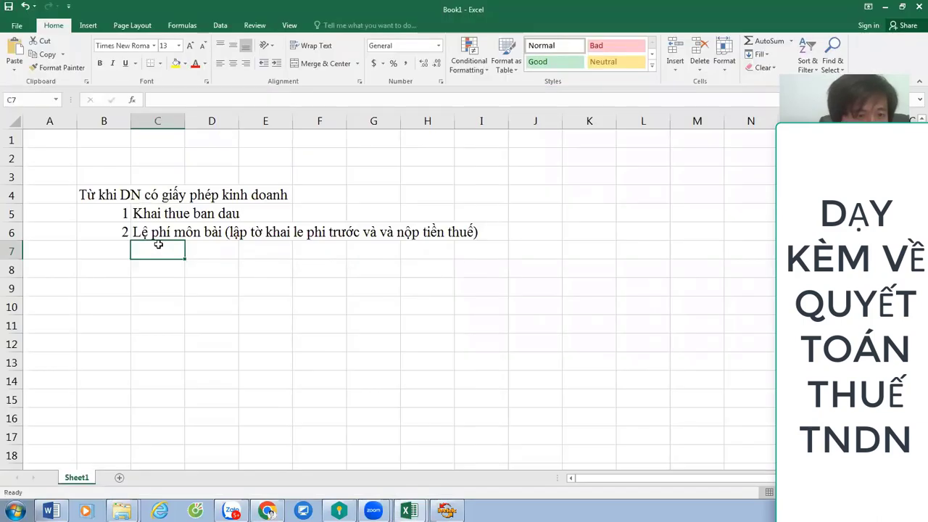
{"action": "key", "text": "Left"}
{"action": "type", "text": "2"}
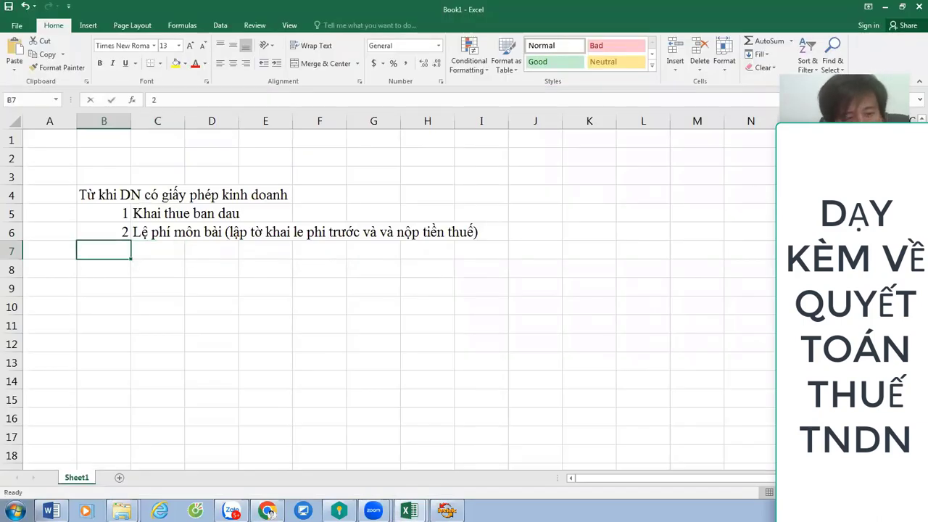
{"action": "key", "text": "Tab"}
{"action": "type", "text": "Mu"}
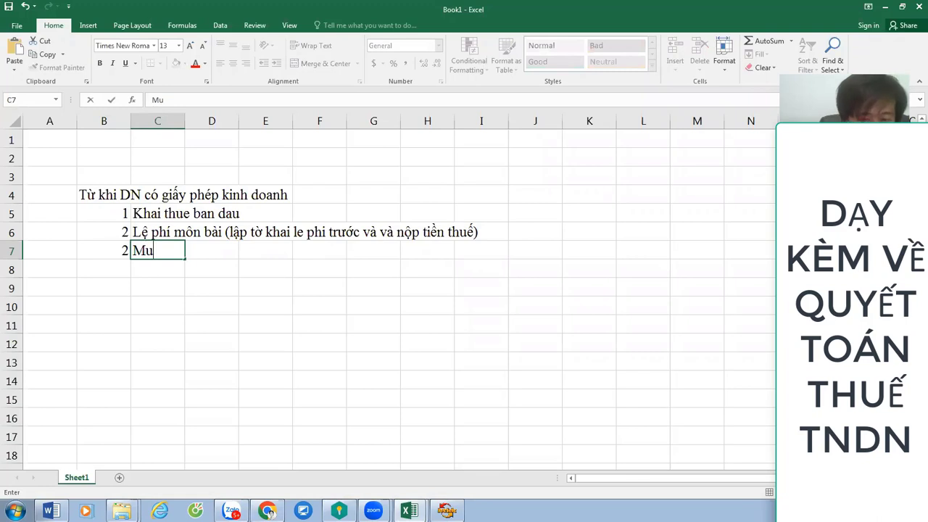
{"action": "key", "text": "Return"}
{"action": "left_click", "coordinate": [104, 250]}
{"action": "type", "text": "3"}
{"action": "key", "text": "Tab"}
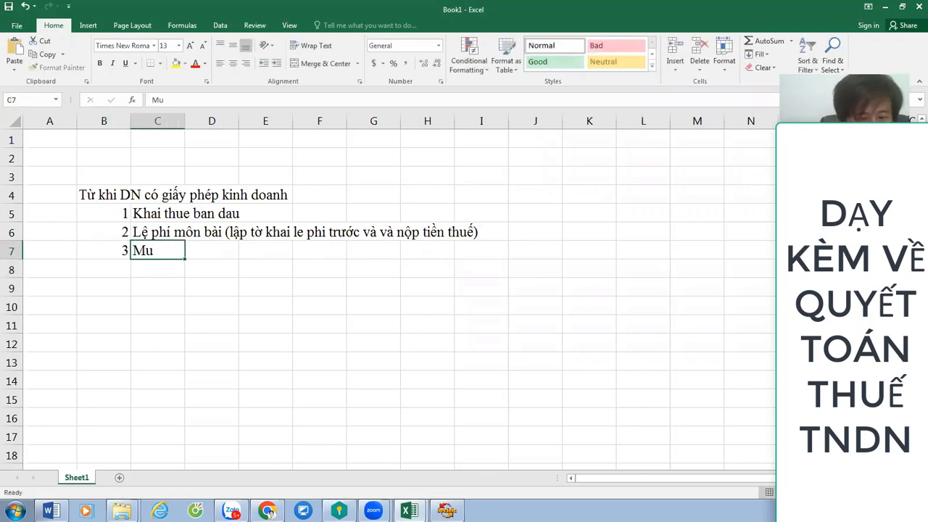
{"action": "type", "text": "Mu"}
{"action": "type", "text": "a chữ ký so"}
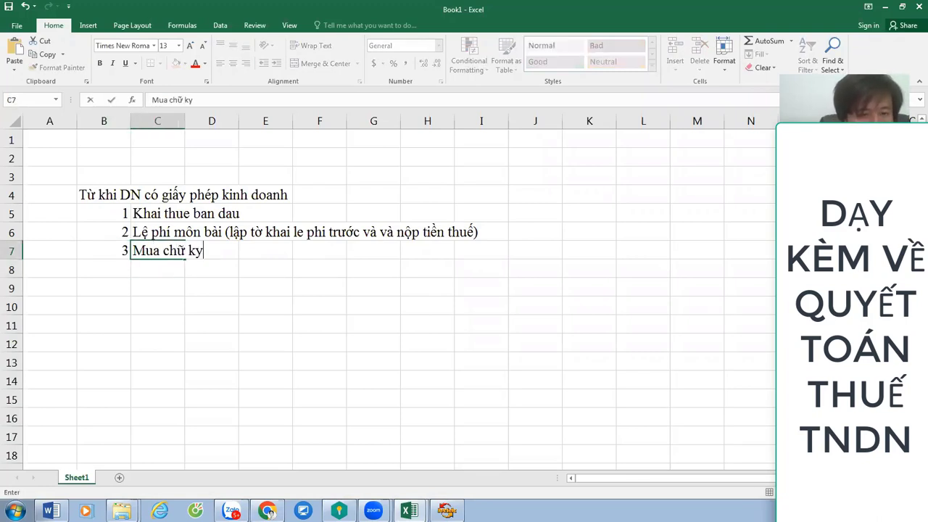
{"action": "type", "text": "ố, "}
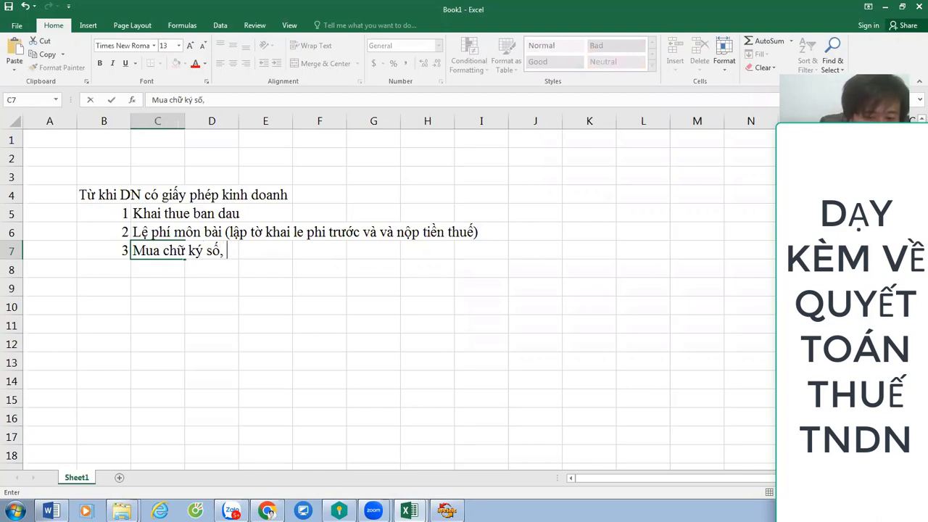
{"action": "type", "text": "Mua hoá đơn đie"}
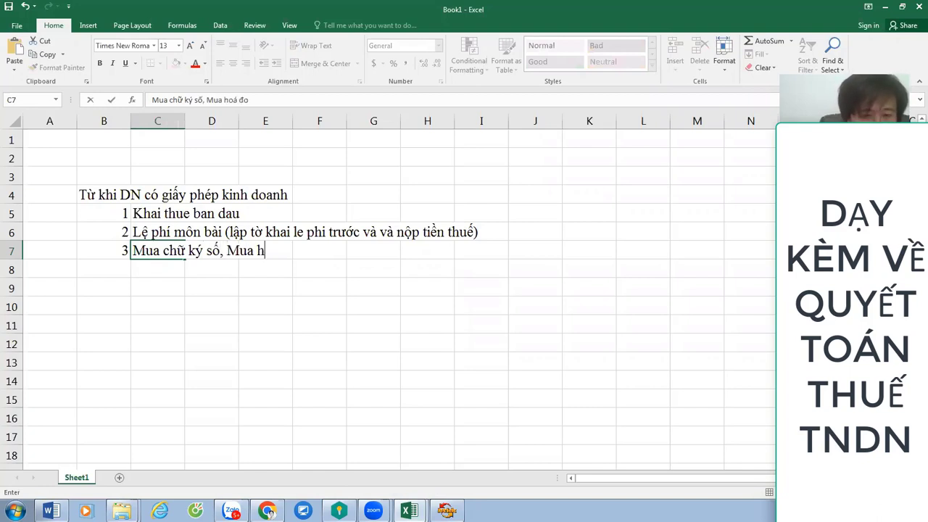
{"action": "type", "text": "ện tử"}
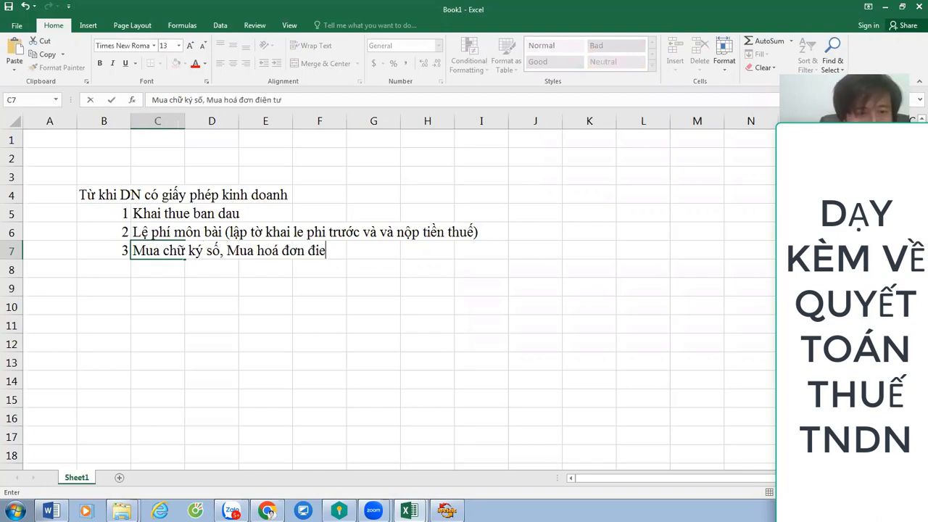
{"action": "key", "text": "Return"}
Delete the whole 'Khai thue ban dau' row from the checklist.
{"action": "key", "text": "Up"}
{"action": "key", "text": "Up"}
{"action": "key", "text": "Up"}
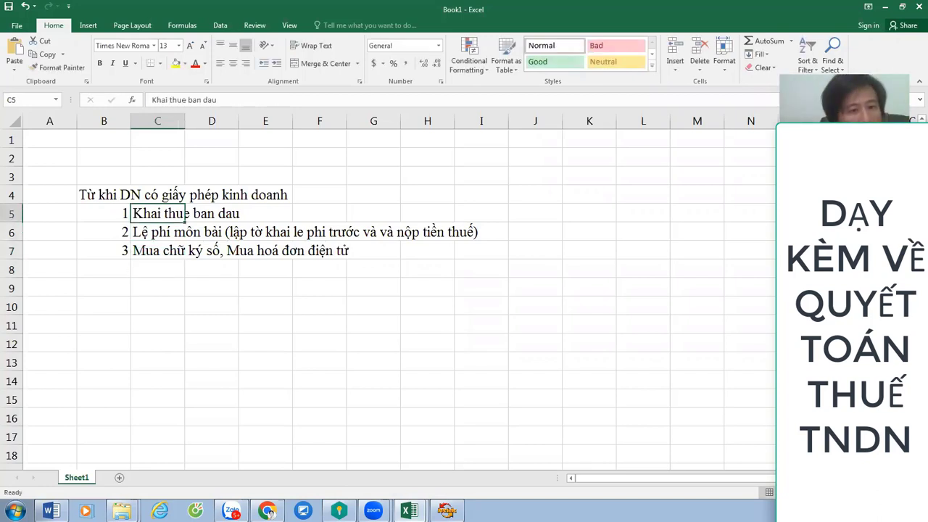
{"action": "key", "text": "shift+space"}
{"action": "key", "text": "ctrl+minus"}
{"action": "key", "text": "Down"}
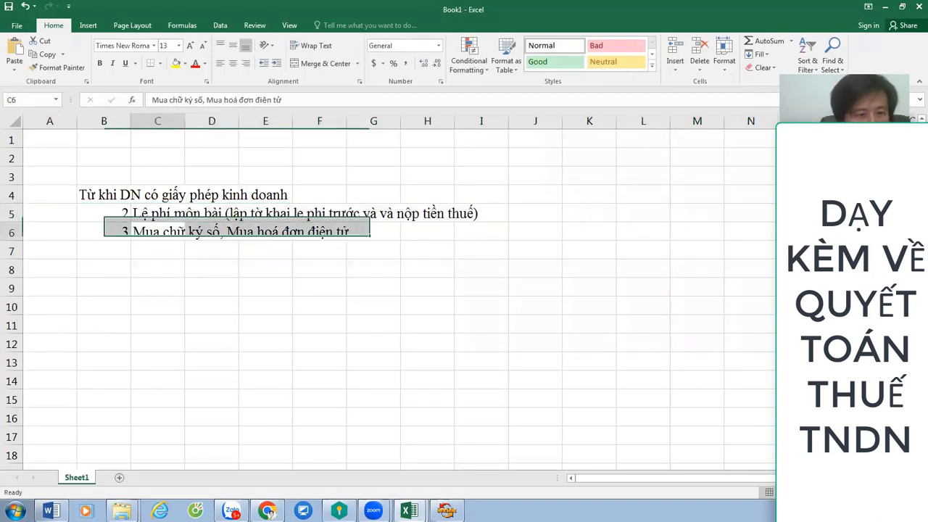
{"action": "key", "text": "Up"}
{"action": "key", "text": "Left"}
Renumber the remaining checklist items 1, 2 and 3.
{"action": "type", "text": "1"}
{"action": "key", "text": "Return"}
{"action": "type", "text": "2"}
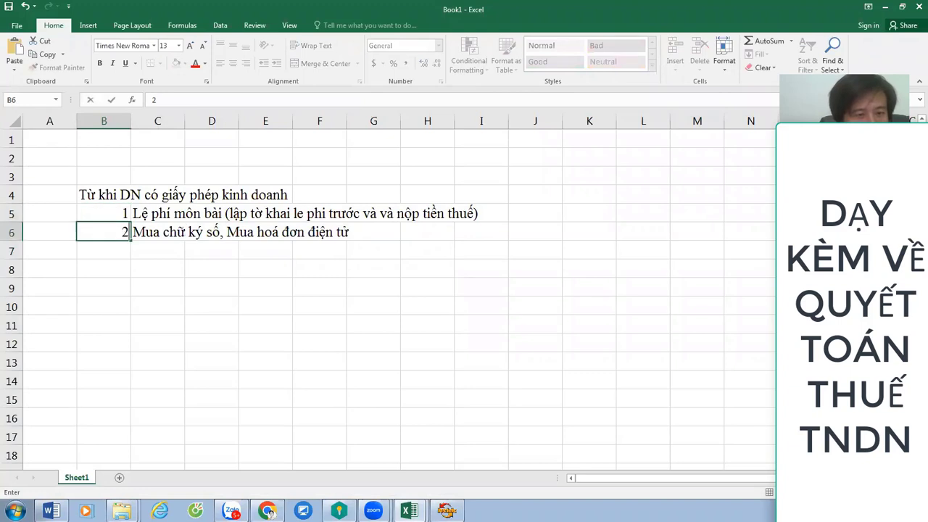
{"action": "key", "text": "Return"}
{"action": "type", "text": "3"}
{"action": "key", "text": "Tab"}
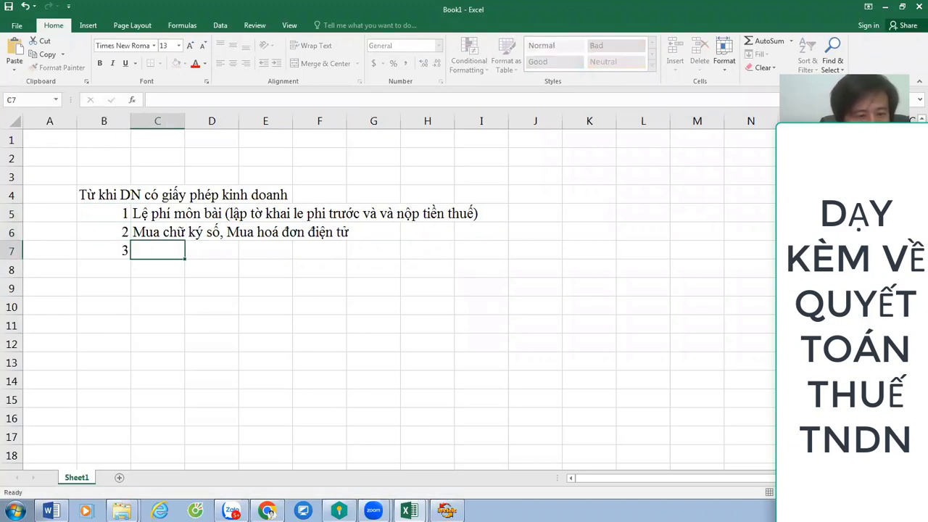
Enter 'Mở tài khoản ngân hàng' as the description of item 3.
{"action": "type", "text": "Ddawng"}
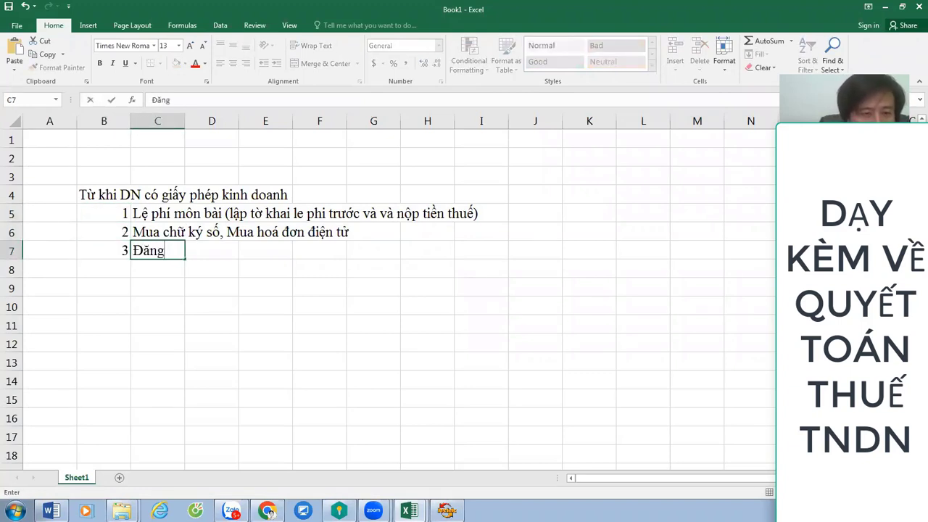
{"action": "key", "text": "BackSpace"}
{"action": "key", "text": "BackSpace"}
{"action": "key", "text": "BackSpace"}
{"action": "key", "text": "BackSpace"}
{"action": "type", "text": "Le"}
{"action": "key", "text": "BackSpace"}
{"action": "key", "text": "BackSpace"}
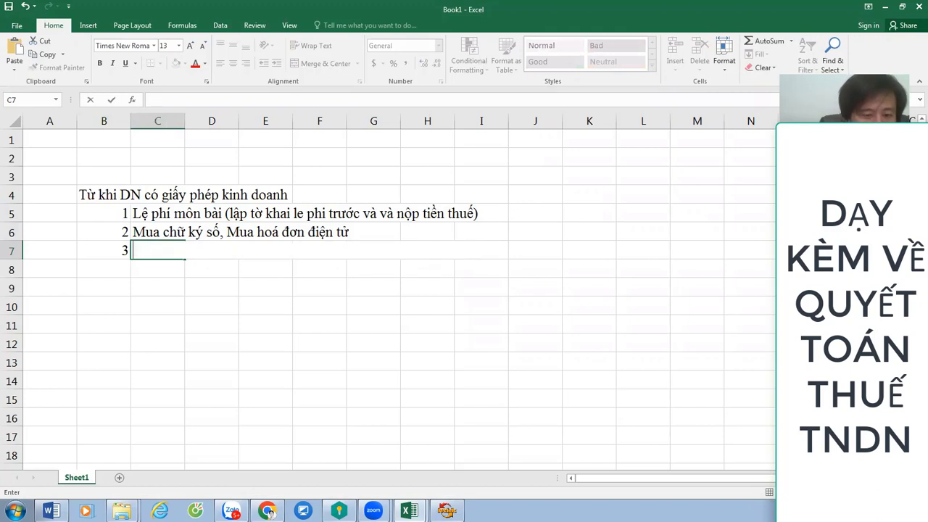
{"action": "type", "text": "Mowr taif khoanr"}
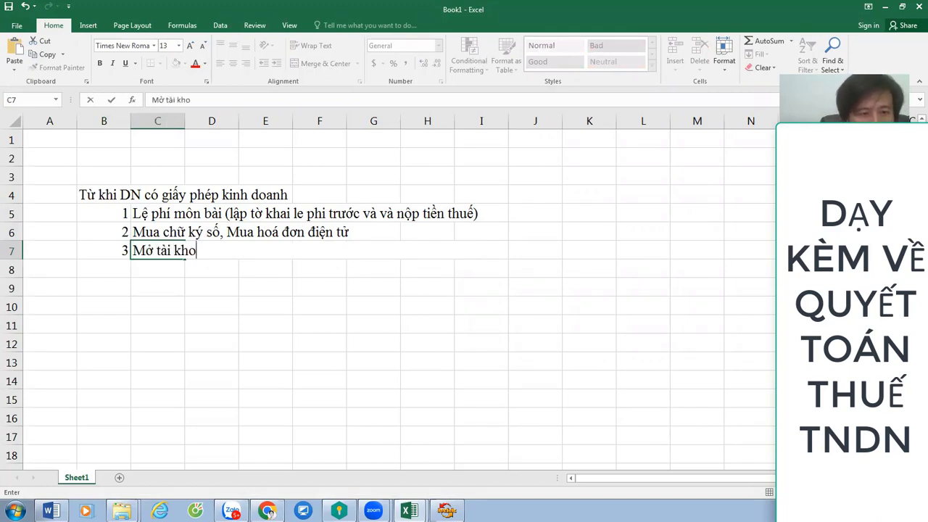
{"action": "type", "text": " ngaan hangf"}
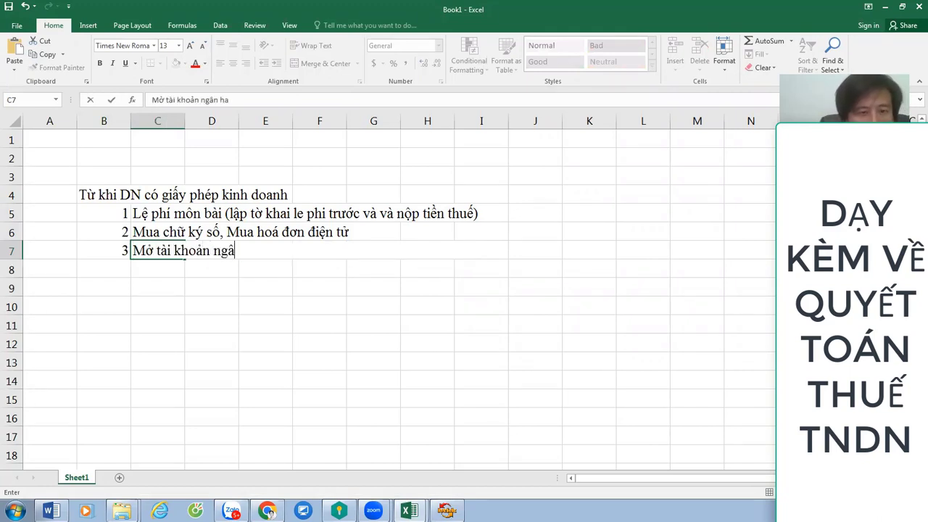
{"action": "key", "text": "Return"}
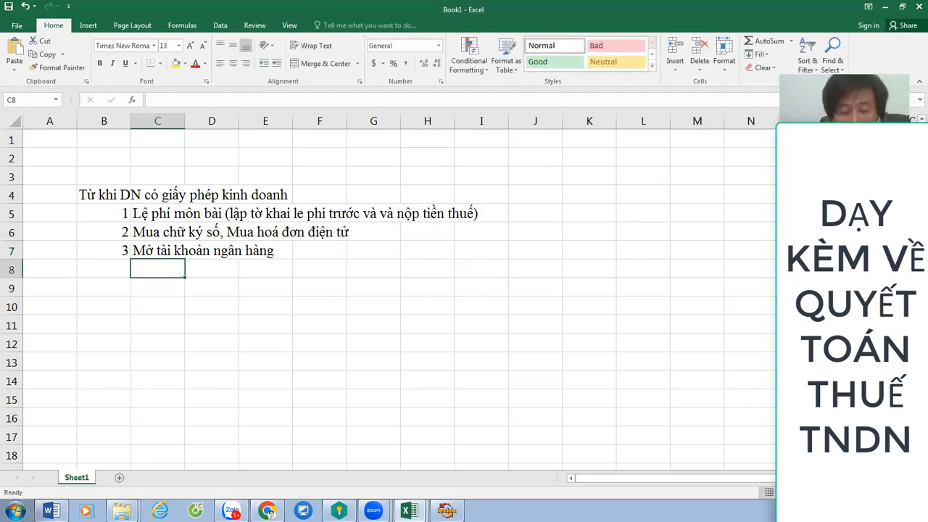
{"action": "key", "text": "Up"}
{"action": "key", "text": "Down"}
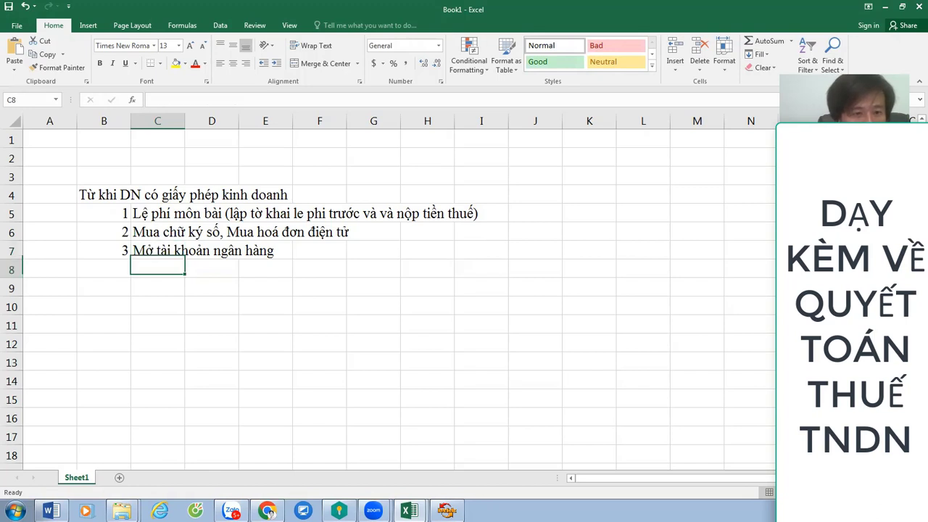
{"action": "left_click", "coordinate": [157, 250]}
{"action": "key", "text": "Down"}
{"action": "key", "text": "Up"}
{"action": "key", "text": "Up"}
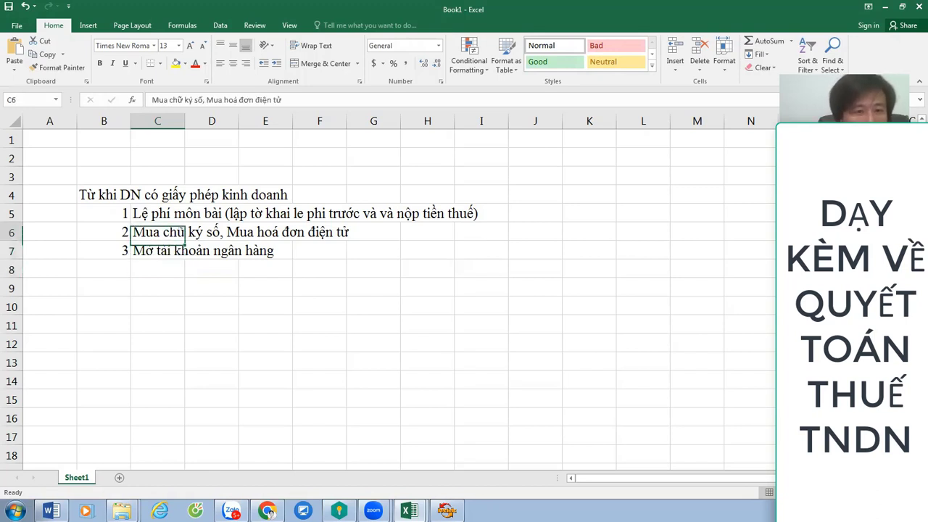
{"action": "key", "text": "Down"}
{"action": "key", "text": "Down"}
Enter the number 4 in B8 for the next checklist item.
{"action": "left_click", "coordinate": [103, 269]}
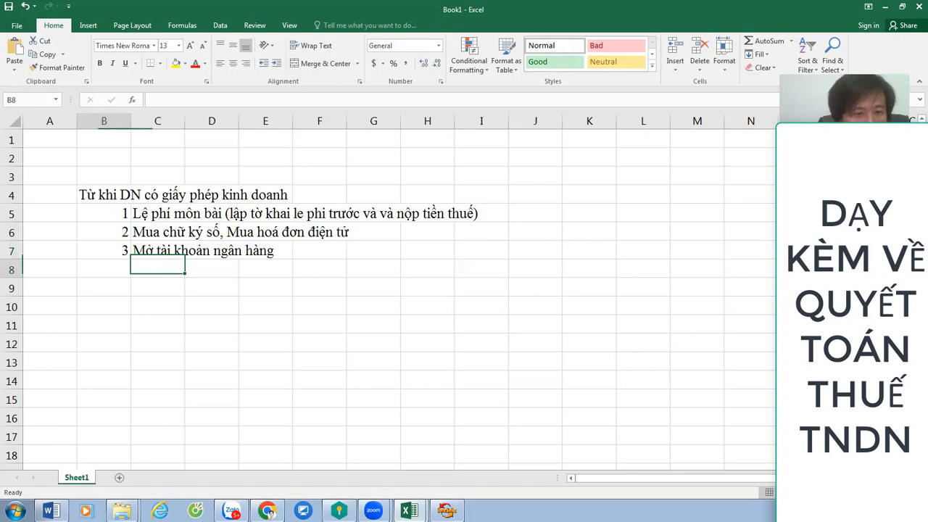
{"action": "key", "text": "Up"}
{"action": "key", "text": "Up"}
{"action": "key", "text": "Up"}
{"action": "key", "text": "Right"}
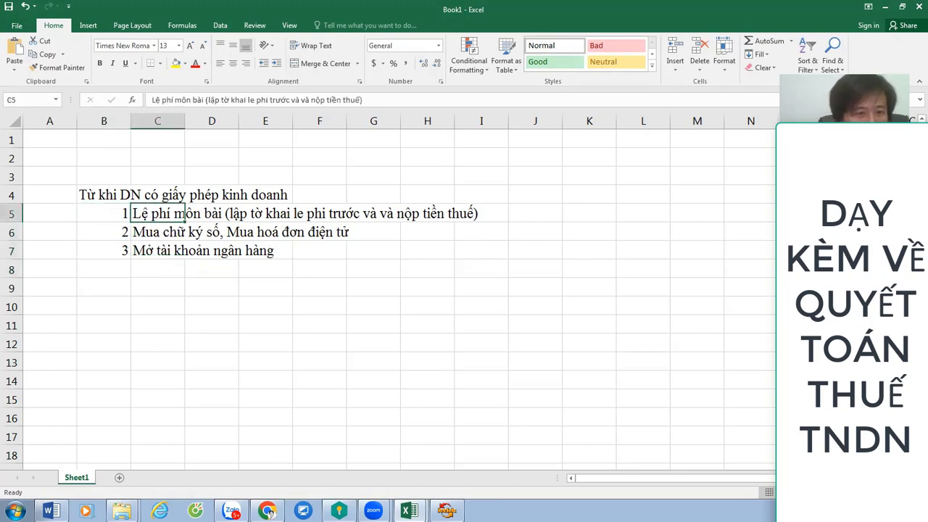
{"action": "key", "text": "Down"}
{"action": "key", "text": "Down"}
{"action": "key", "text": "Down"}
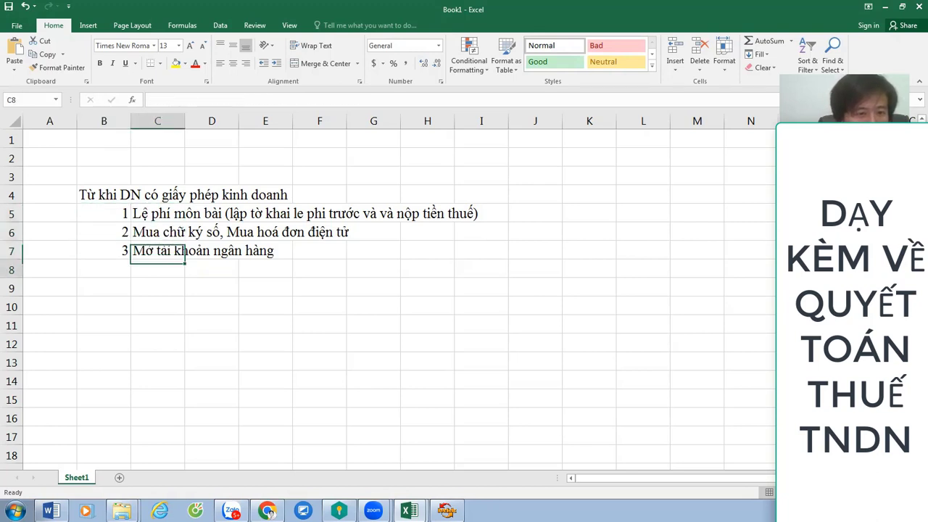
{"action": "left_click", "coordinate": [109, 269]}
{"action": "type", "text": "4"}
{"action": "key", "text": "Tab"}
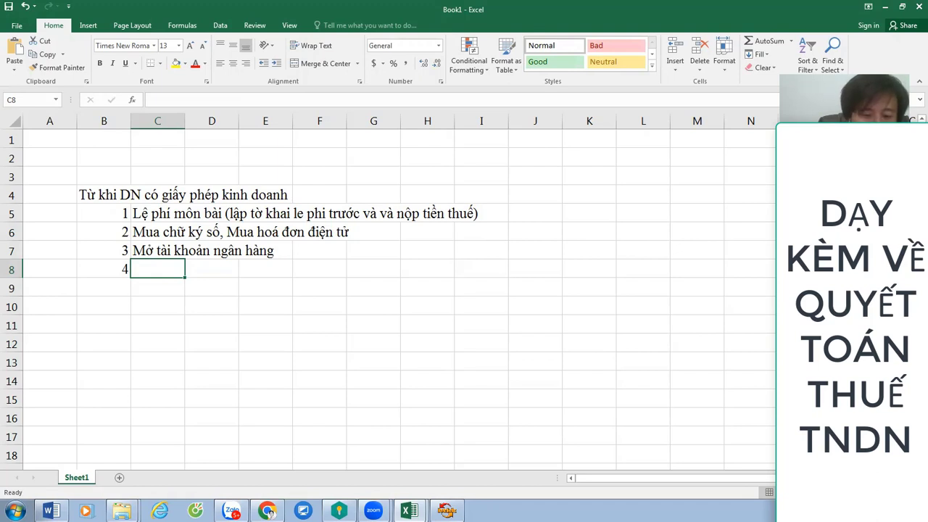
Enter 'Thu tuc khai thue ban dau' as the text of item 4 in C8.
{"action": "type", "text": "K"}
{"action": "key", "text": "BackSpace"}
{"action": "type", "text": "Thu t"}
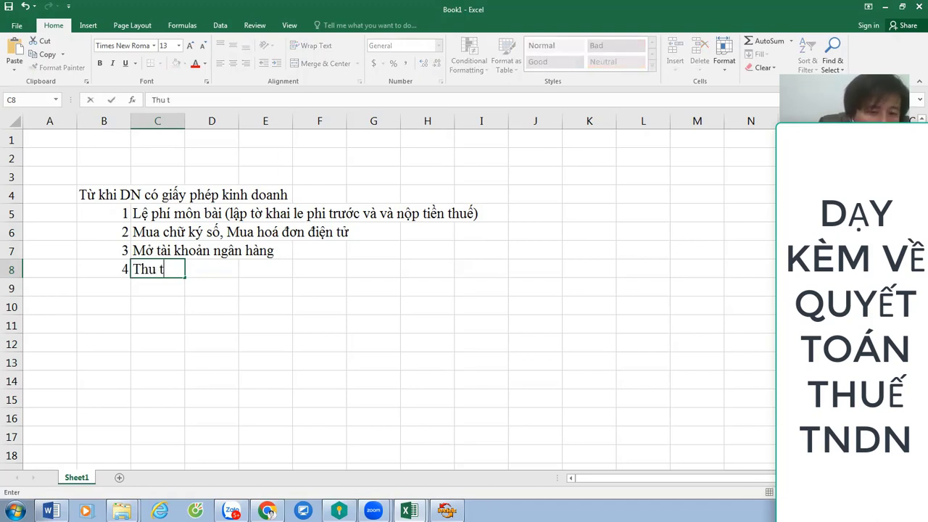
{"action": "type", "text": "uc khai thue"}
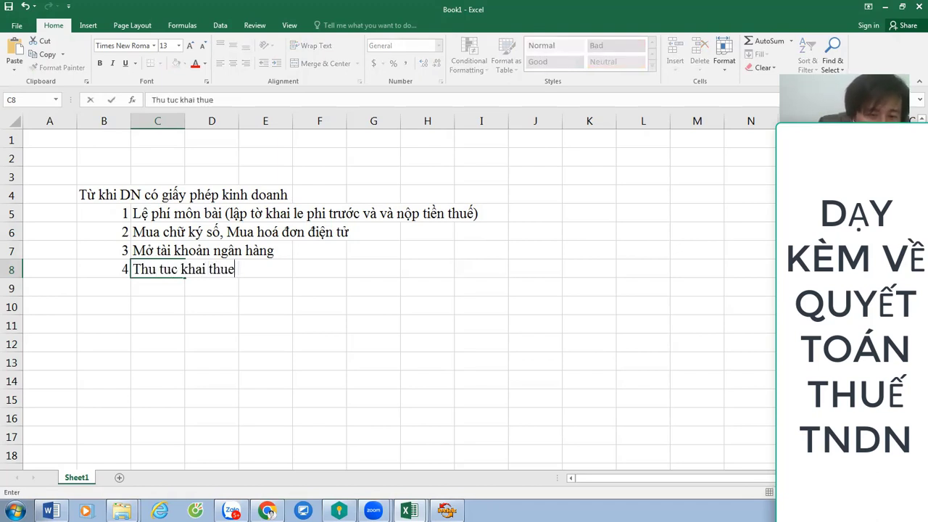
{"action": "type", "text": " ban dau"}
{"action": "key", "text": "Return"}
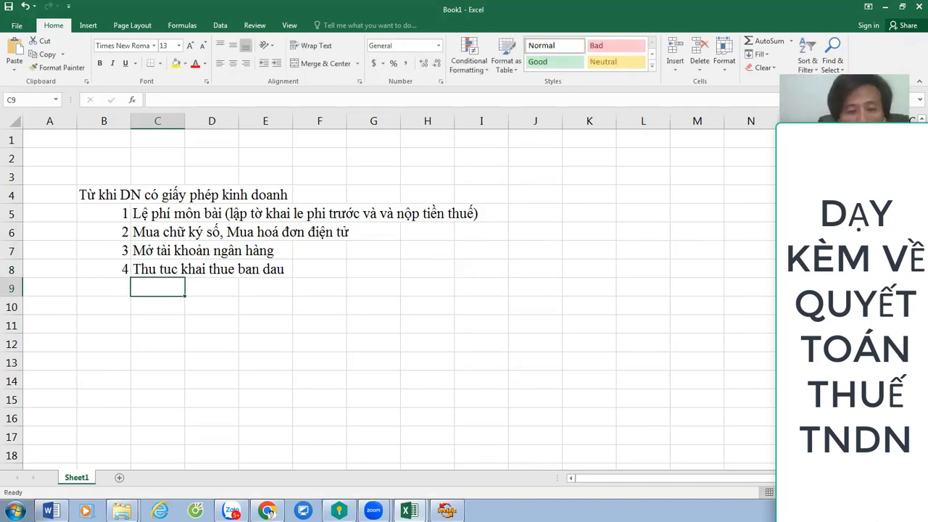
{"action": "left_click", "coordinate": [341, 266]}
{"action": "left_click", "coordinate": [167, 273]}
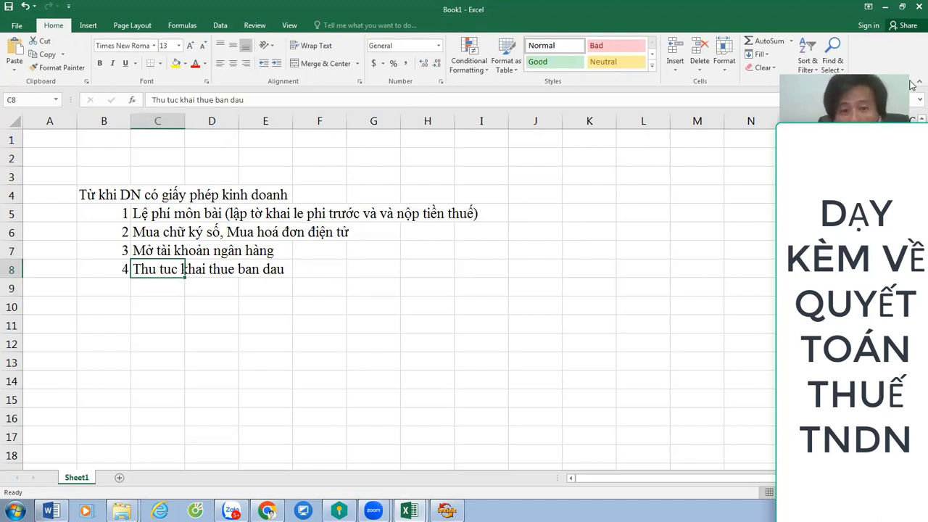
Make the whole item 4 row bold.
{"action": "left_click", "coordinate": [12, 269]}
{"action": "key", "text": "ctrl+b"}
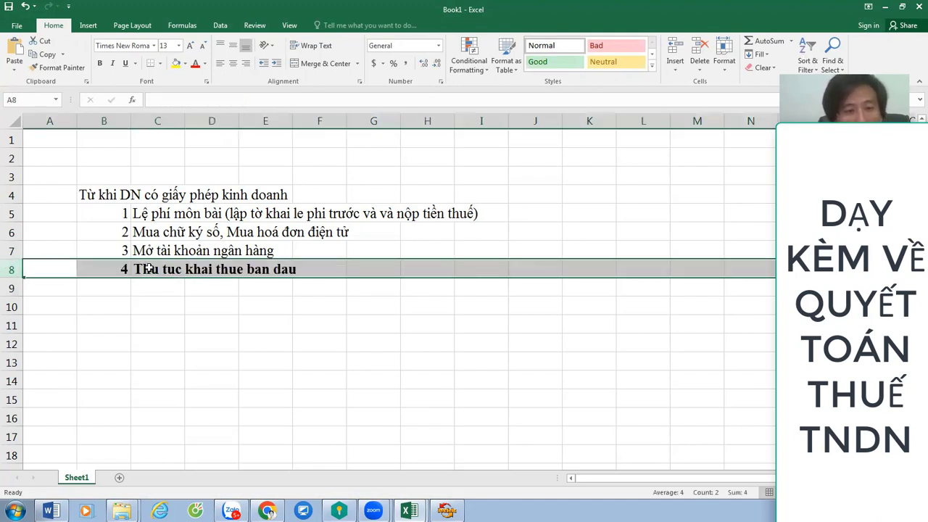
{"action": "left_click", "coordinate": [325, 299]}
{"action": "left_click", "coordinate": [143, 273]}
{"action": "left_click", "coordinate": [395, 270]}
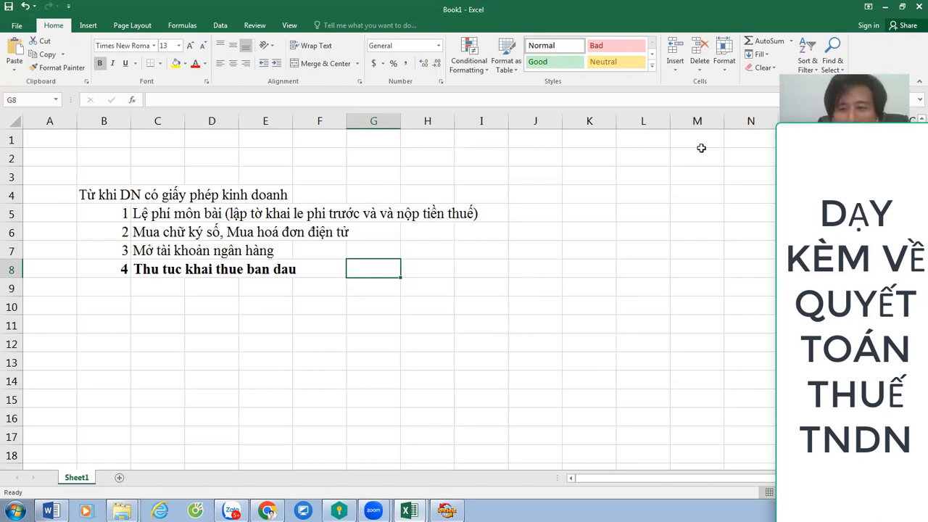
Turn bold off and number item 5 in B9.
{"action": "left_click", "coordinate": [107, 300]}
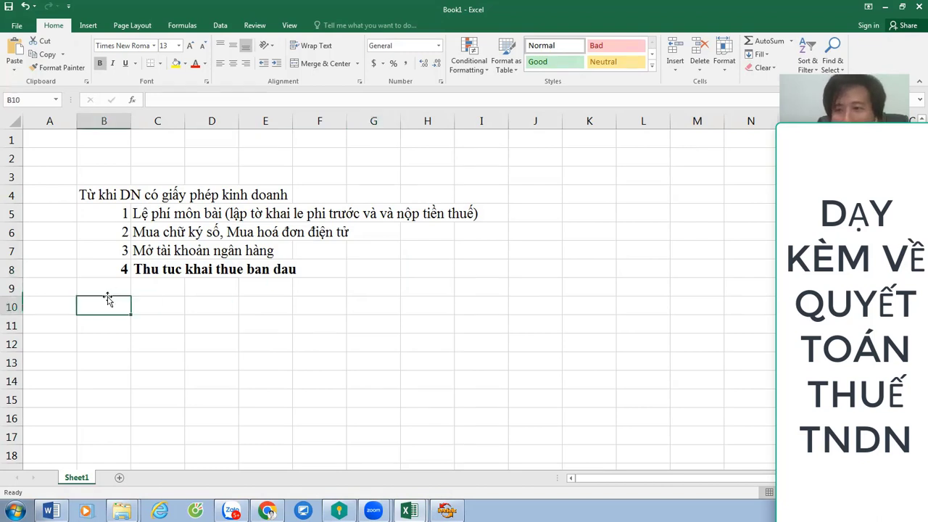
{"action": "key", "text": "ctrl+b"}
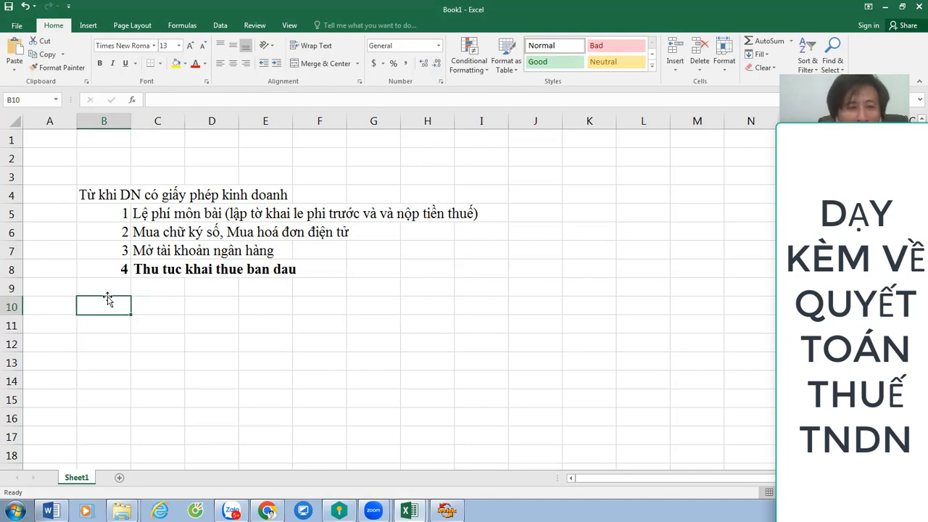
{"action": "left_click", "coordinate": [107, 296]}
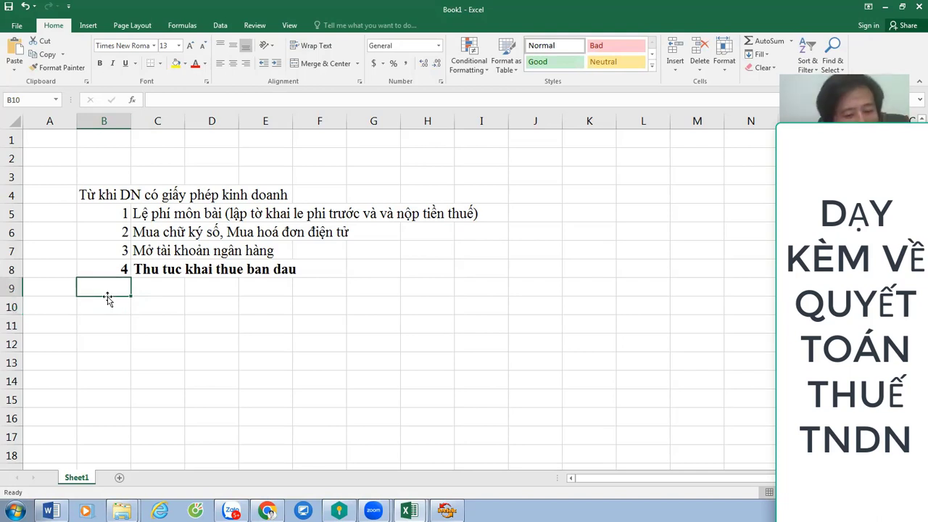
{"action": "type", "text": "5"}
{"action": "key", "text": "Tab"}
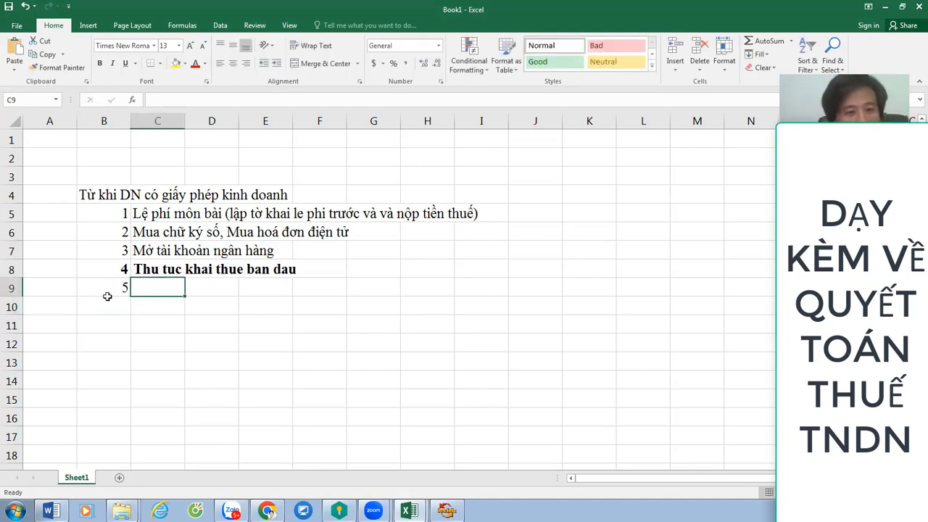
{"action": "left_click", "coordinate": [107, 297]}
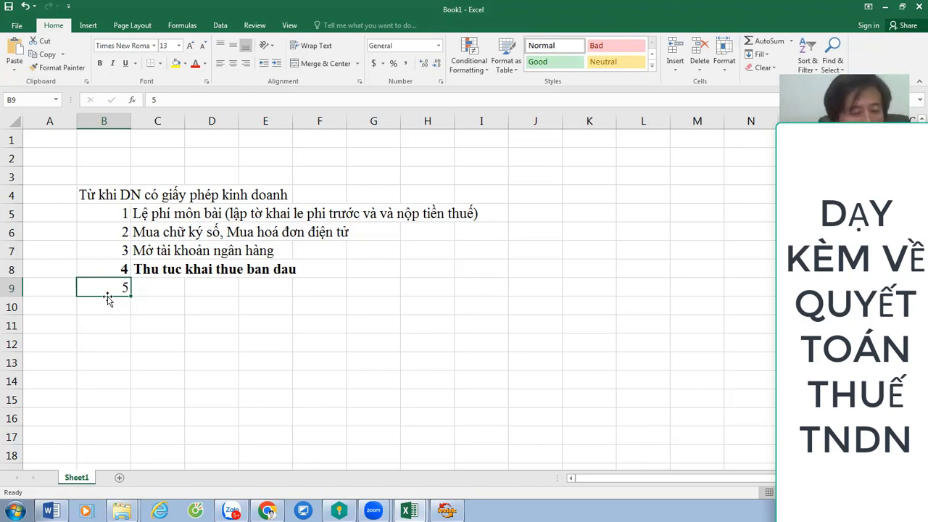
{"action": "key", "text": "Right"}
{"action": "key", "text": "Up"}
{"action": "key", "text": "Up"}
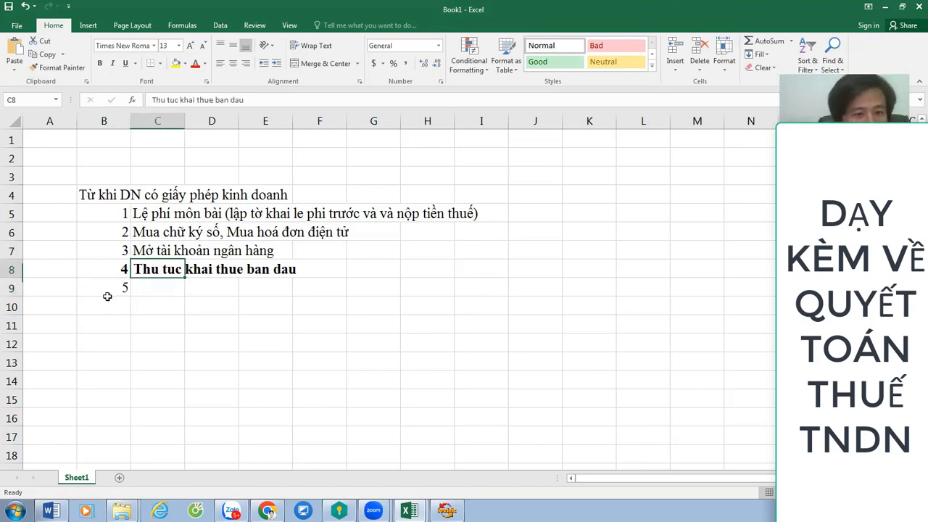
{"action": "key", "text": "Down"}
{"action": "key", "text": "Down"}
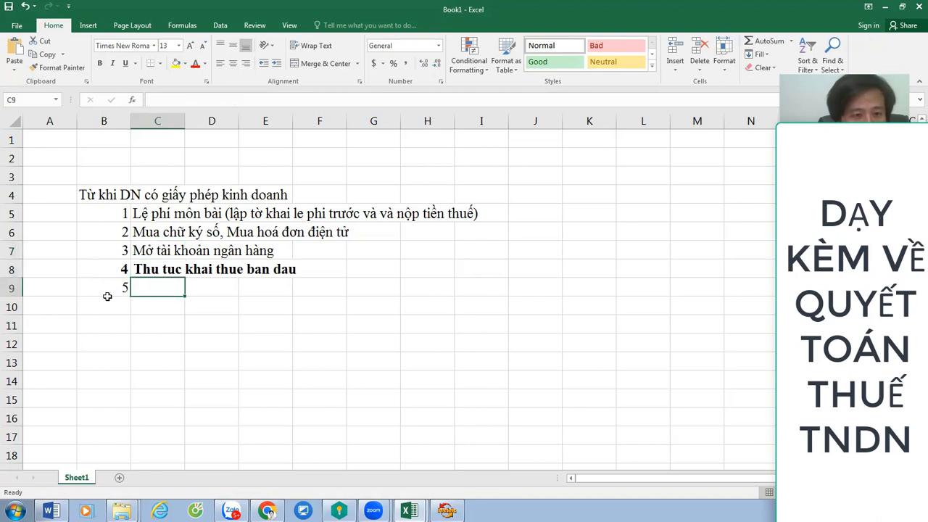
{"action": "key", "text": "Down"}
{"action": "key", "text": "Up"}
{"action": "key", "text": "Up"}
{"action": "key", "text": "Down"}
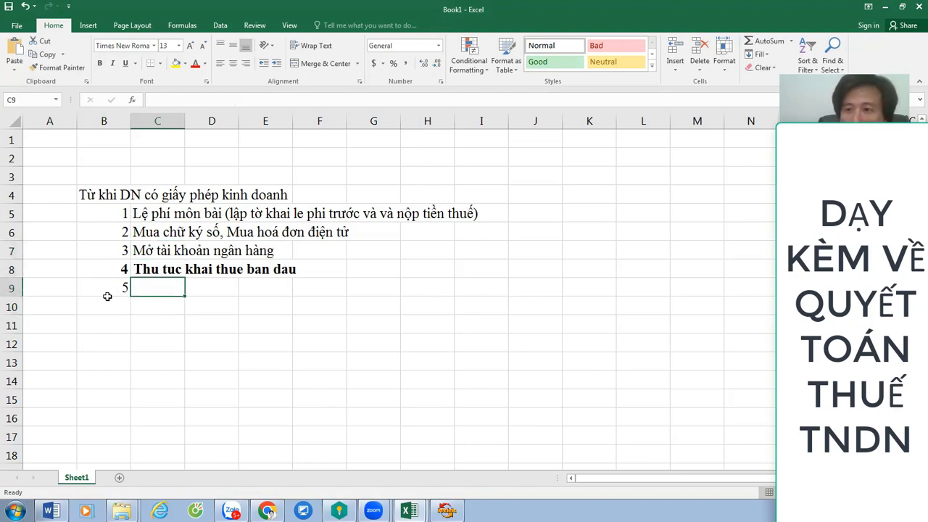
Enter 'Tháng 11/2022' in H9 on item 5's row.
{"action": "key", "text": "Right"}
{"action": "key", "text": "Right"}
{"action": "key", "text": "Right"}
{"action": "key", "text": "Right"}
{"action": "key", "text": "Right"}
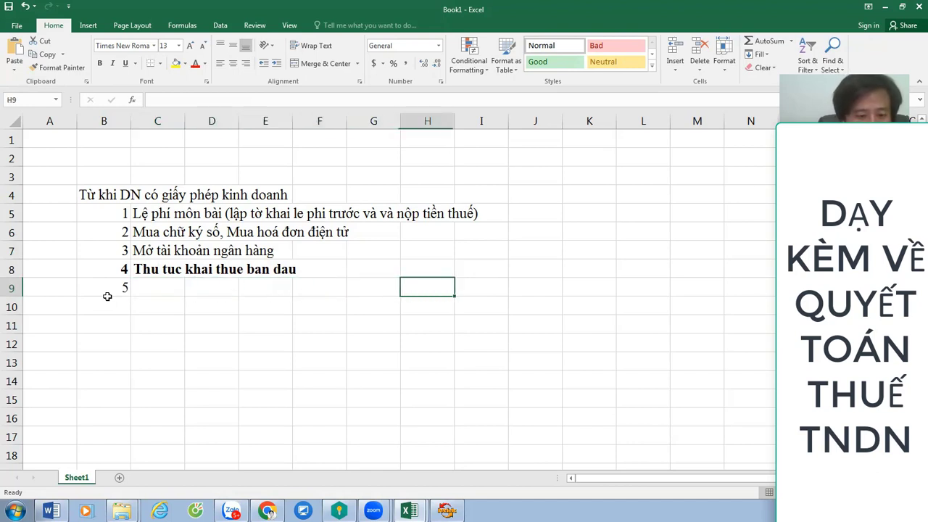
{"action": "type", "text": "Tháng 1"}
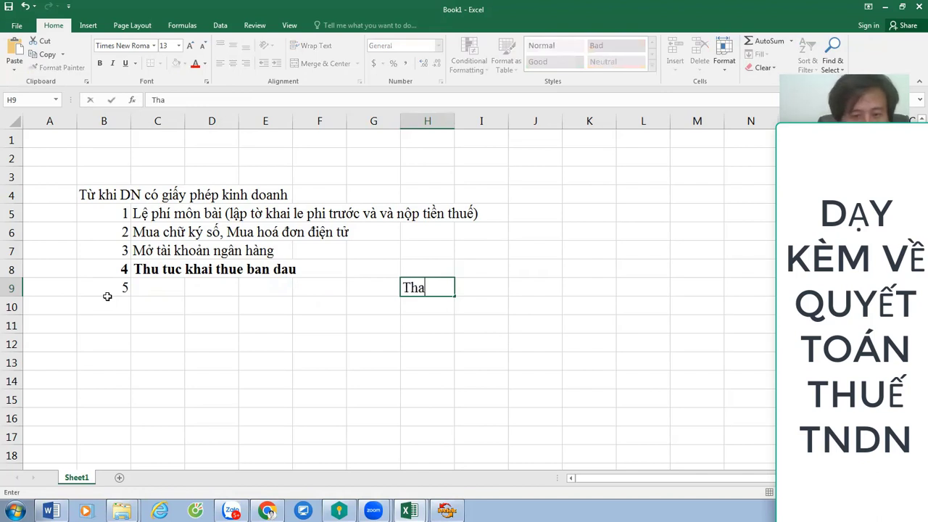
{"action": "type", "text": "1/20"}
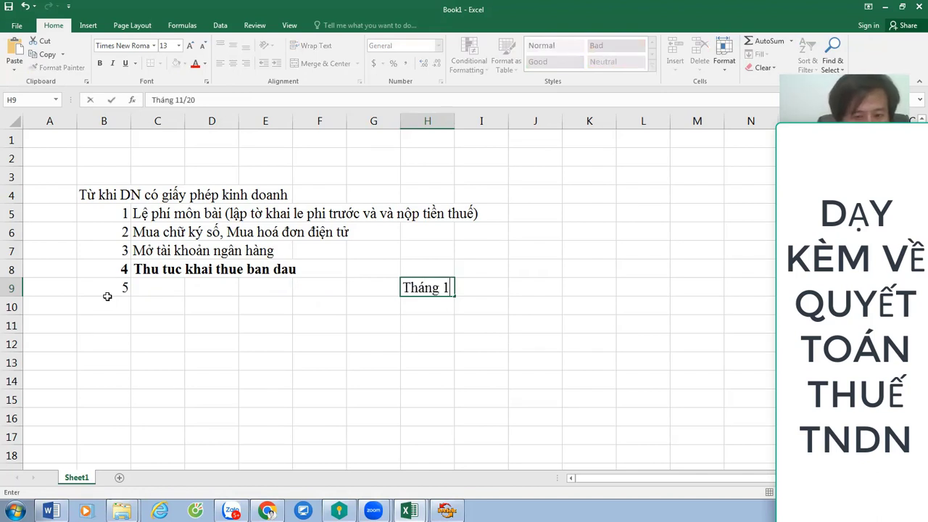
{"action": "type", "text": "22"}
{"action": "key", "text": "Return"}
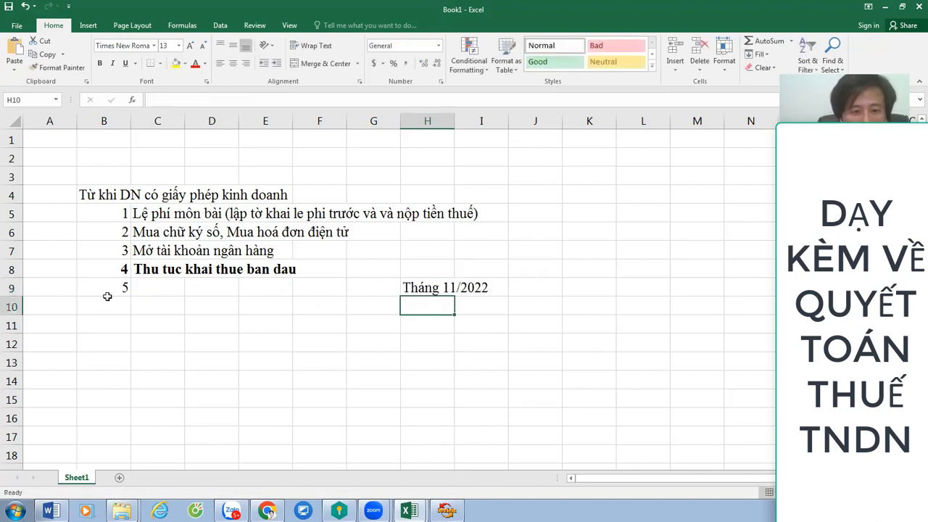
{"action": "key", "text": "Left"}
{"action": "key", "text": "Left"}
{"action": "key", "text": "Left"}
{"action": "key", "text": "Left"}
{"action": "key", "text": "Left"}
{"action": "key", "text": "Up"}
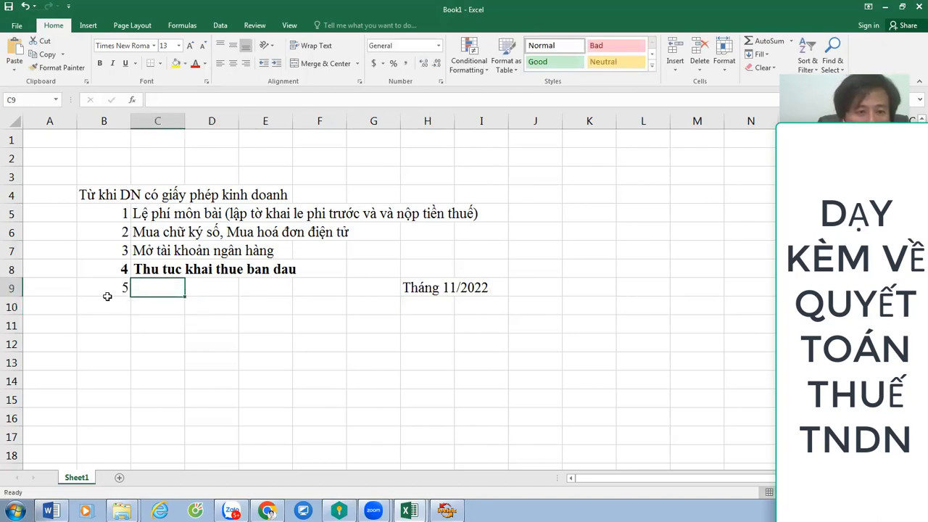
{"action": "key", "text": "Up"}
{"action": "key", "text": "Up"}
{"action": "key", "text": "Up"}
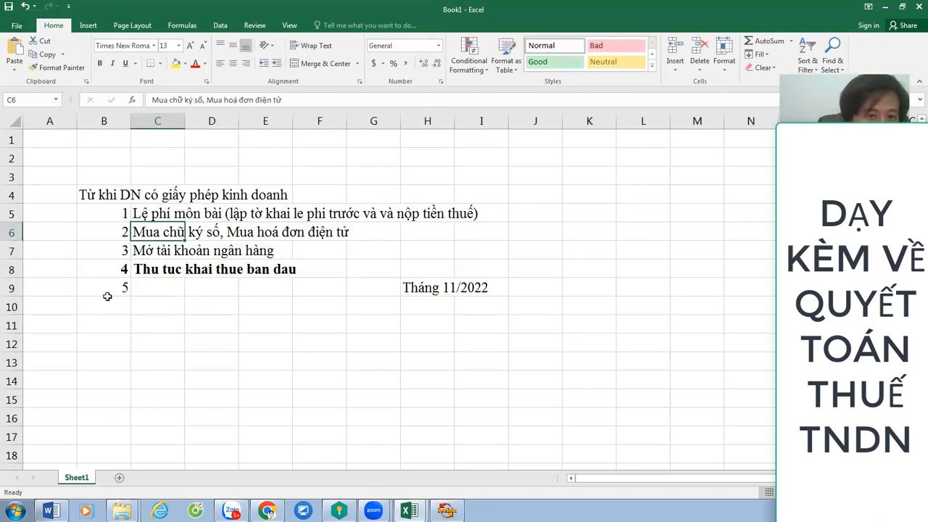
{"action": "key", "text": "Down"}
{"action": "key", "text": "Down"}
{"action": "key", "text": "Down"}
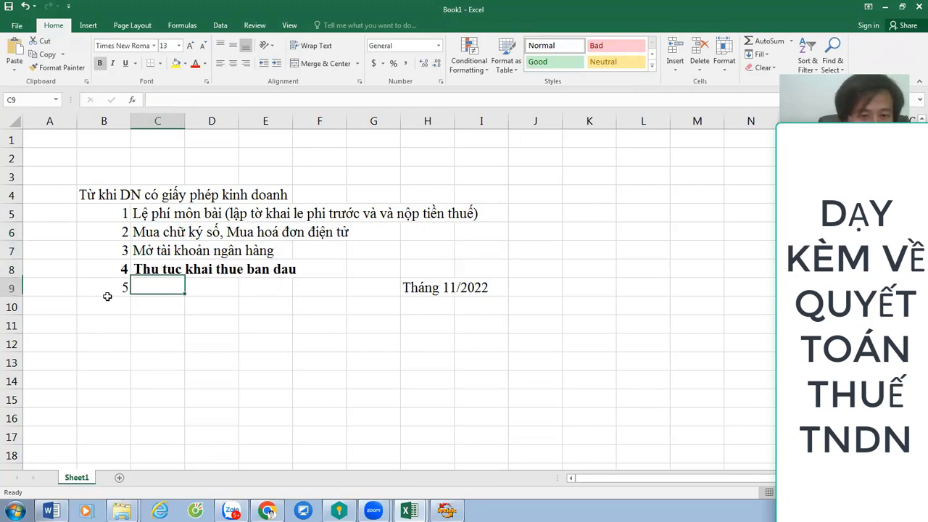
{"action": "key", "text": "Right"}
{"action": "key", "text": "Right"}
{"action": "key", "text": "Right"}
{"action": "key", "text": "Right"}
{"action": "key", "text": "Right"}
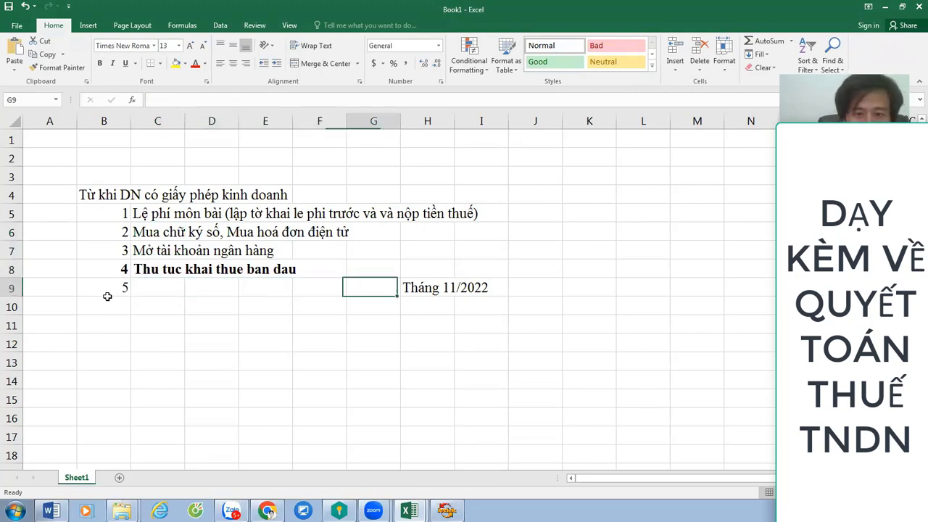
{"action": "key", "text": "Left"}
{"action": "key", "text": "Left"}
{"action": "key", "text": "Left"}
{"action": "key", "text": "Left"}
{"action": "key", "text": "Left"}
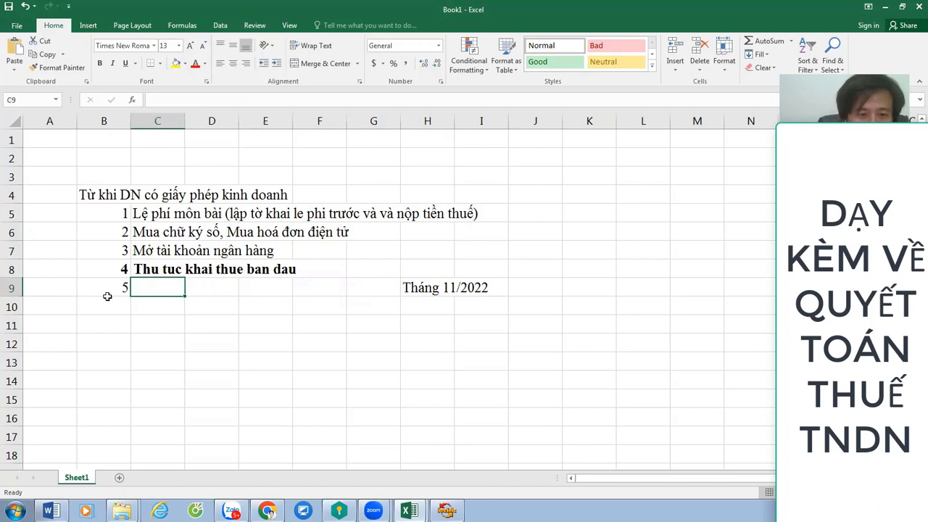
Type 'Khai thuế GTGT' in C10 beneath item 5.
{"action": "key", "text": "Down"}
{"action": "type", "text": "Khia"}
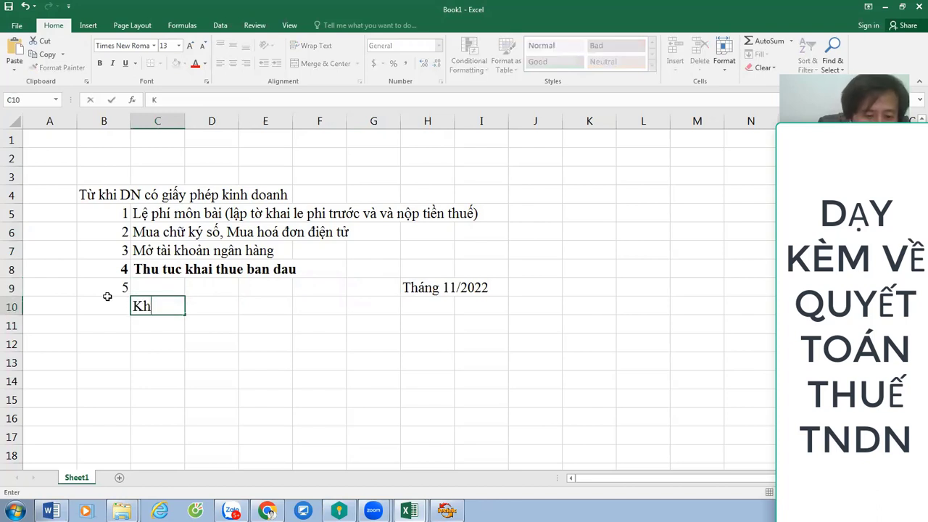
{"action": "key", "text": "BackSpace"}
{"action": "key", "text": "BackSpace"}
{"action": "key", "text": "BackSpace"}
{"action": "type", "text": "au thue"}
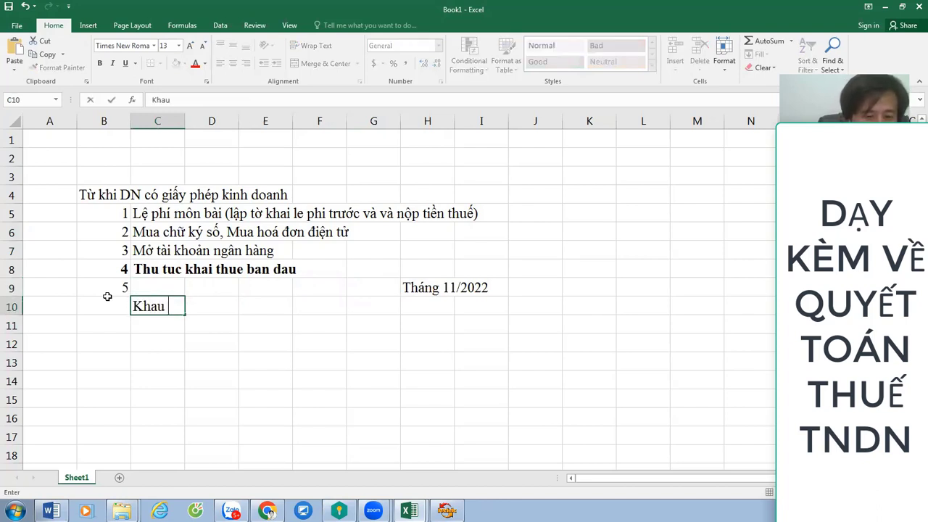
{"action": "key", "text": "BackSpace"}
{"action": "key", "text": "BackSpace"}
{"action": "key", "text": "BackSpace"}
{"action": "key", "text": "BackSpace"}
{"action": "key", "text": "BackSpace"}
{"action": "key", "text": "BackSpace"}
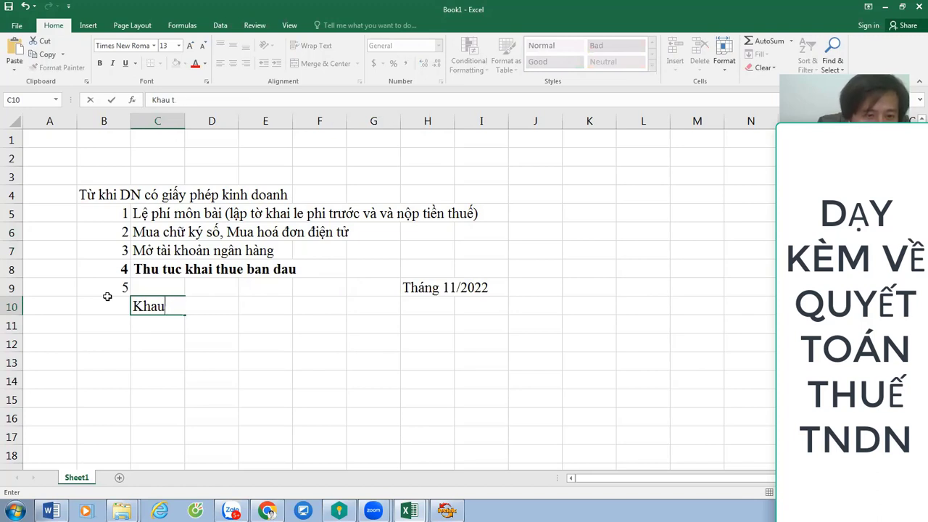
{"action": "type", "text": "i"}
{"action": "key", "text": "BackSpace"}
{"action": "type", "text": "i "}
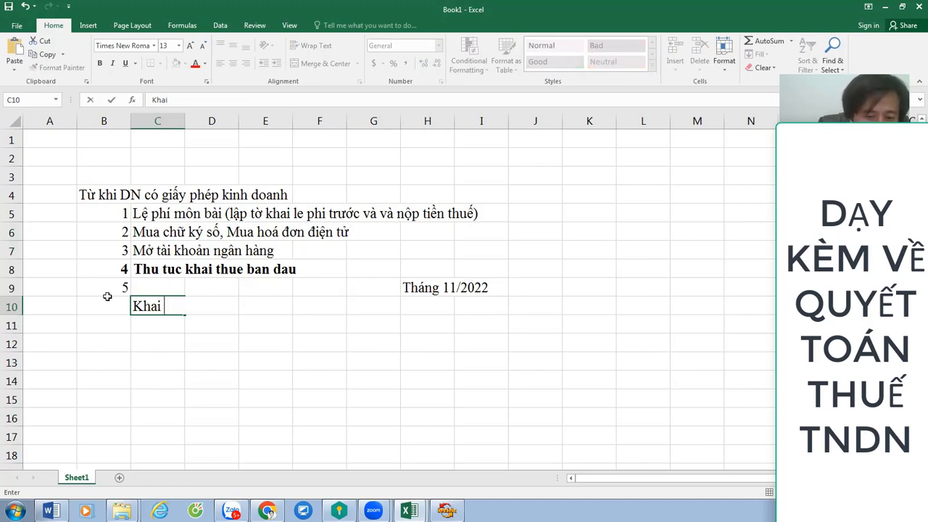
{"action": "type", "text": "thuees GTGT"}
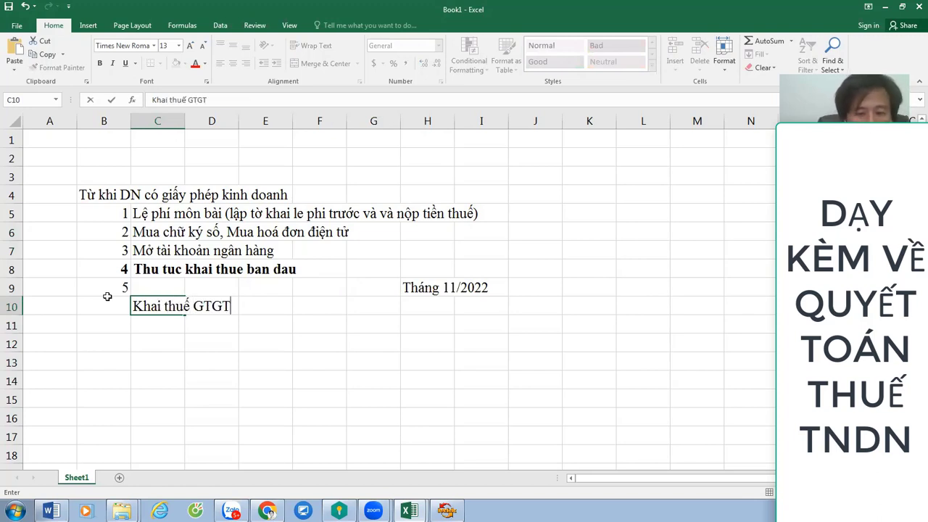
{"action": "key", "text": "Return"}
Review row 10 and move to the cell below the 'Tháng 11/2022' note.
{"action": "key", "text": "Up"}
{"action": "key", "text": "Right"}
{"action": "key", "text": "Right"}
{"action": "key", "text": "Right"}
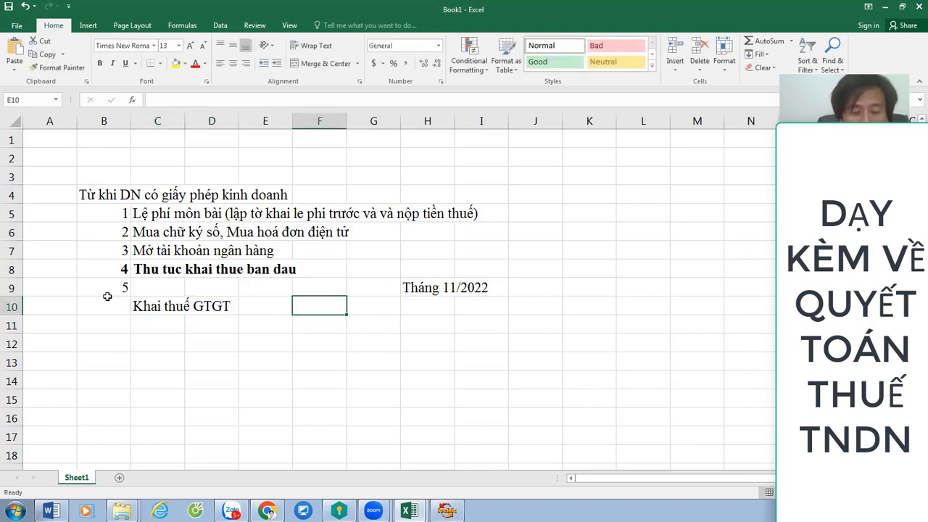
{"action": "key", "text": "Left"}
{"action": "key", "text": "Left"}
{"action": "key", "text": "Left"}
{"action": "key", "text": "Down"}
{"action": "key", "text": "Up"}
{"action": "key", "text": "Right"}
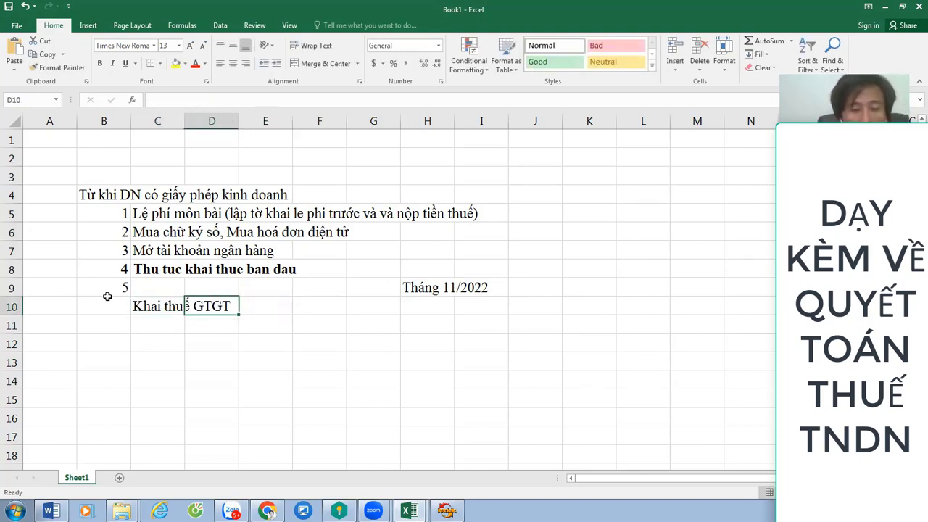
{"action": "key", "text": "Right"}
{"action": "key", "text": "Right"}
{"action": "key", "text": "Right"}
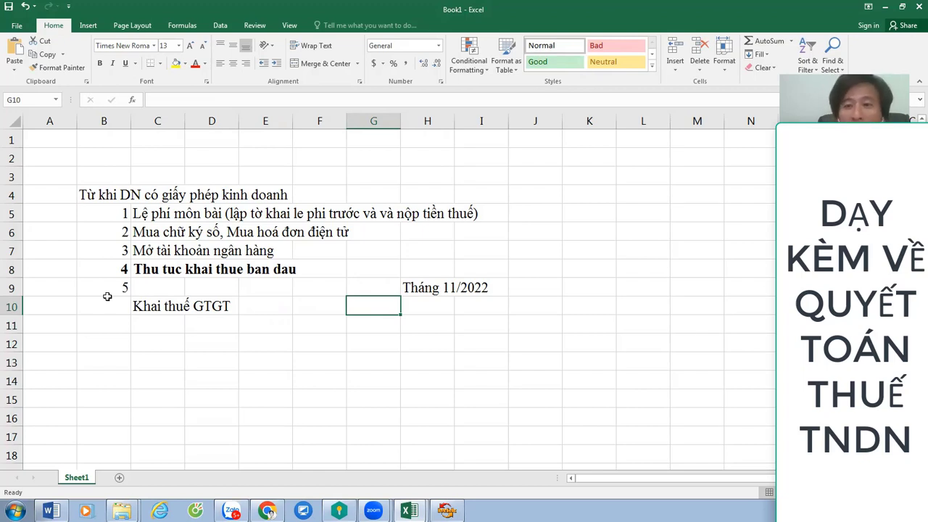
{"action": "key", "text": "Up"}
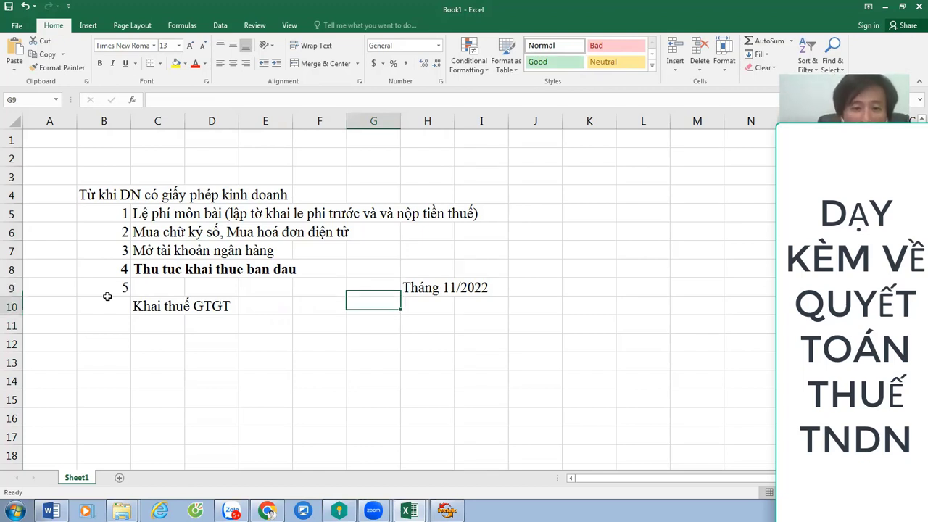
{"action": "key", "text": "Right"}
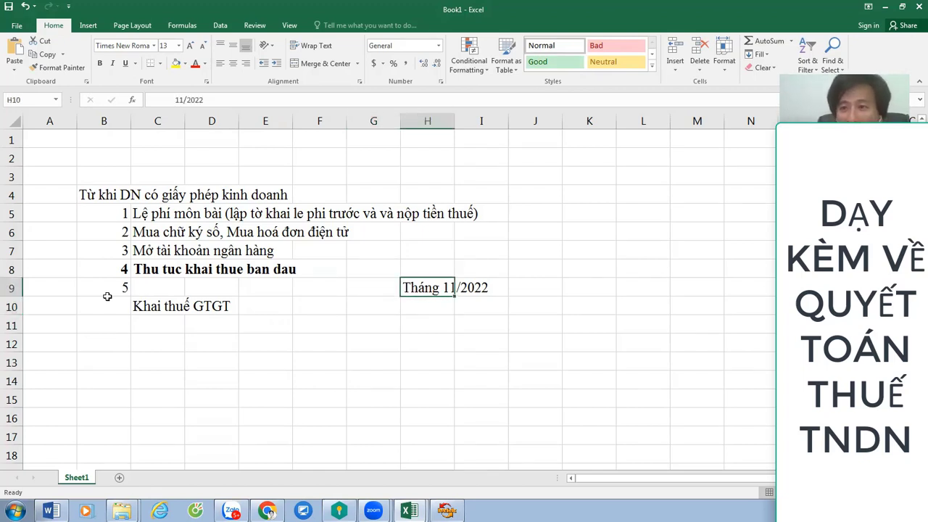
{"action": "key", "text": "Down"}
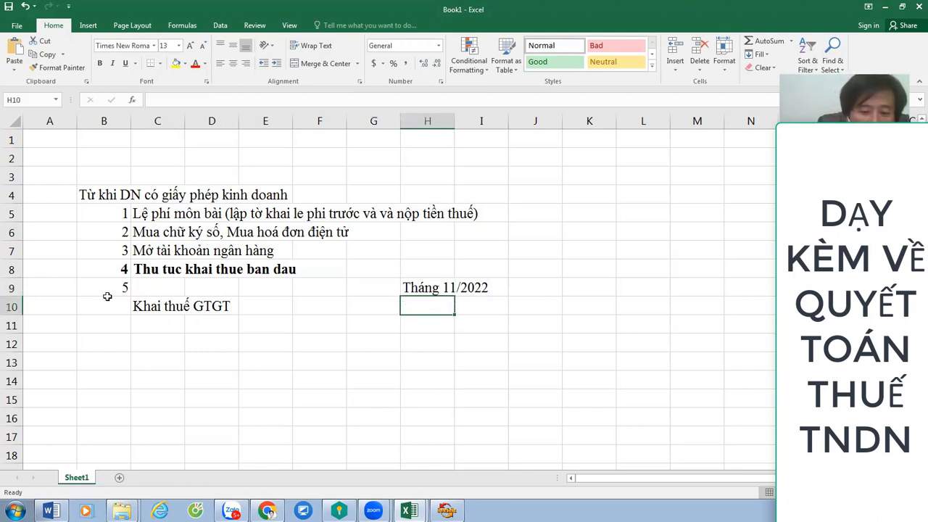
Enter the note 'khai quý' in H10.
{"action": "type", "text": "khai q"}
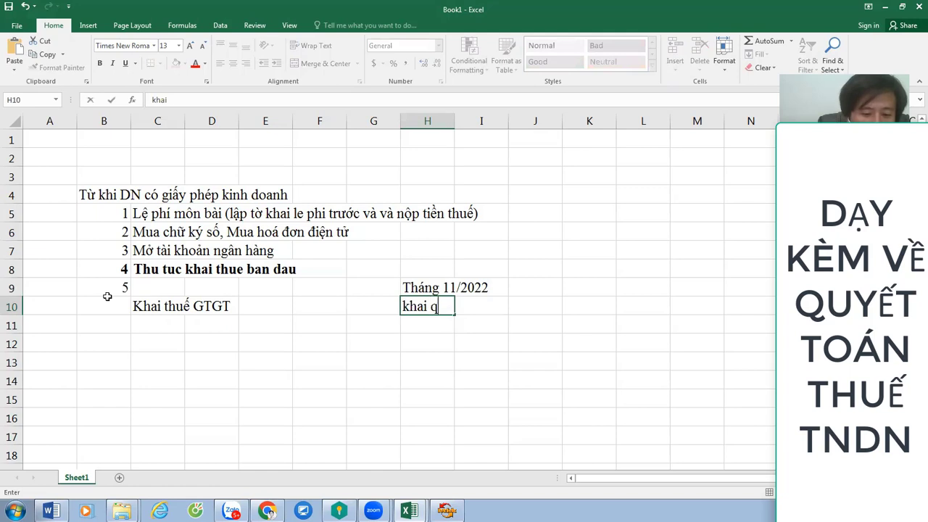
{"action": "type", "text": "uys"}
{"action": "key", "text": "Return"}
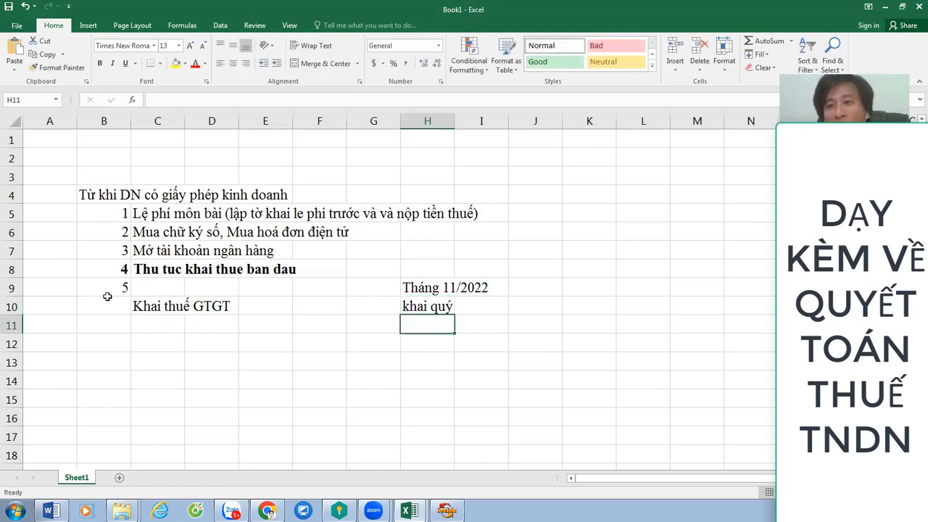
{"action": "key", "text": "Up"}
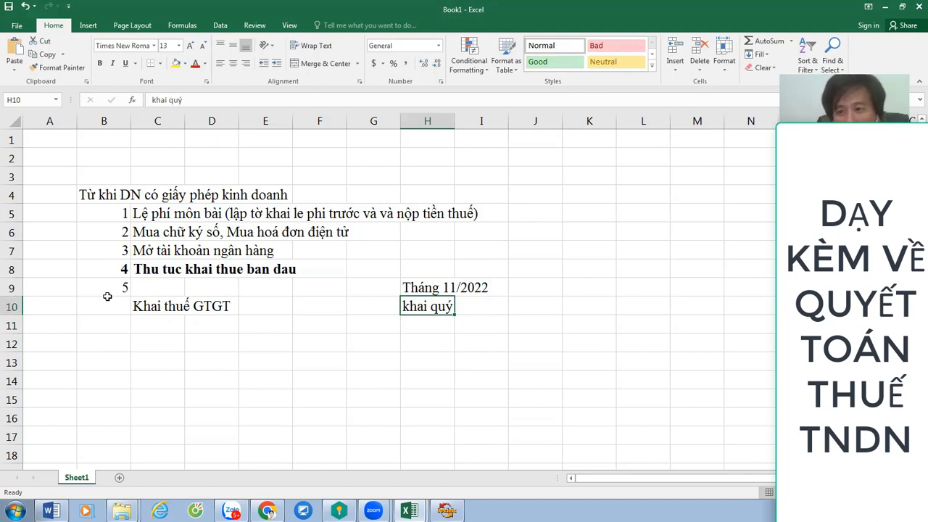
{"action": "key", "text": "Down"}
{"action": "key", "text": "Up"}
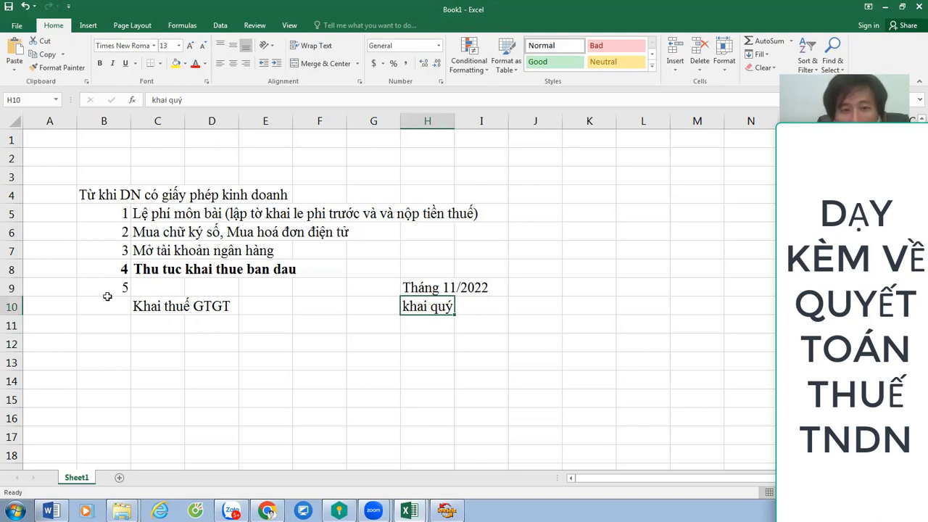
{"action": "key", "text": "Down"}
{"action": "key", "text": "Down"}
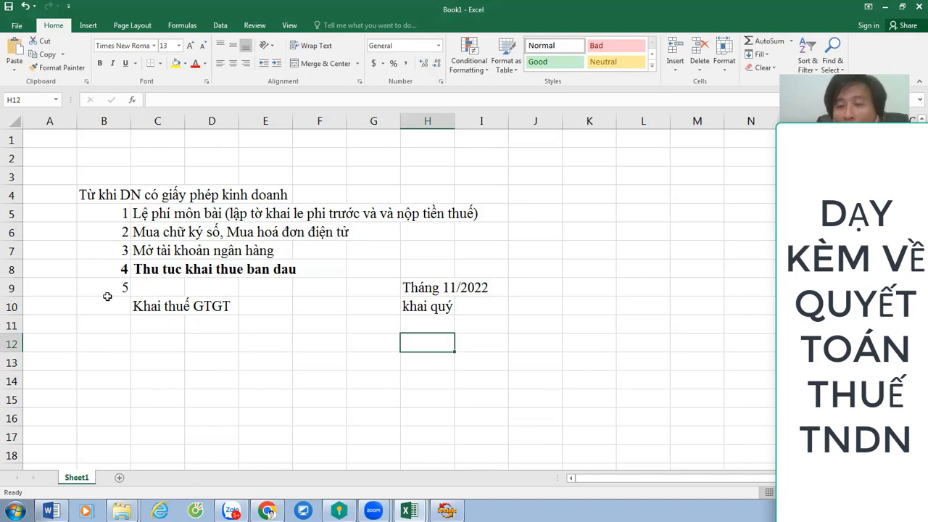
Add 2023 in K10 with 'quý luon' beneath it, and 2024 in M10.
{"action": "key", "text": "Up"}
{"action": "key", "text": "Up"}
{"action": "key", "text": "Up"}
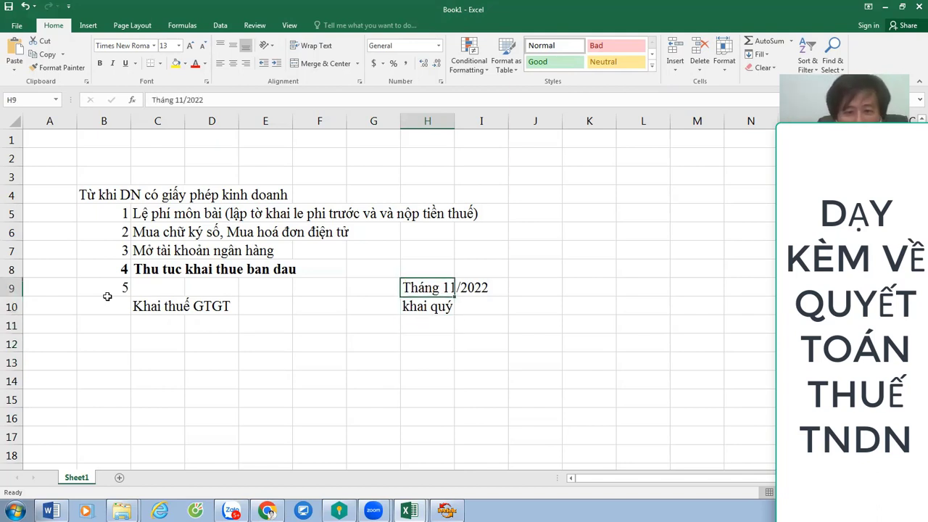
{"action": "key", "text": "Right"}
{"action": "key", "text": "Left"}
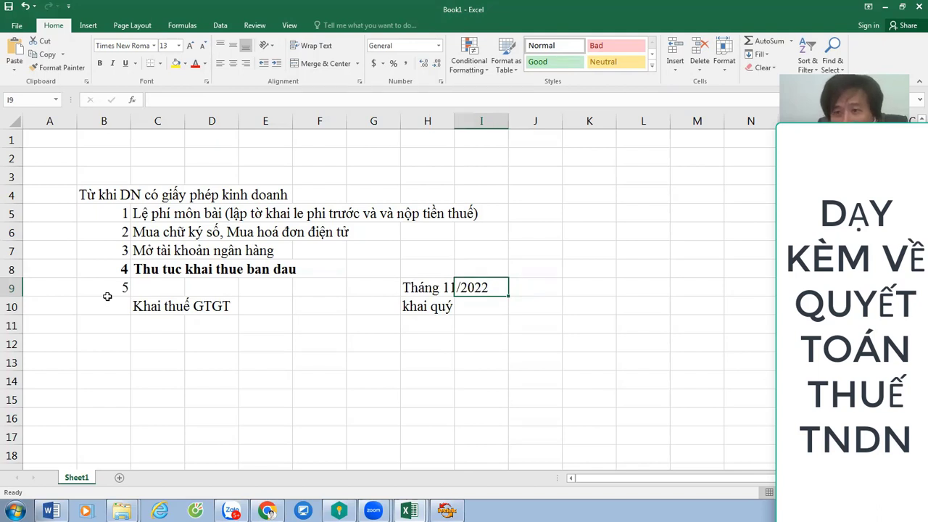
{"action": "key", "text": "Down"}
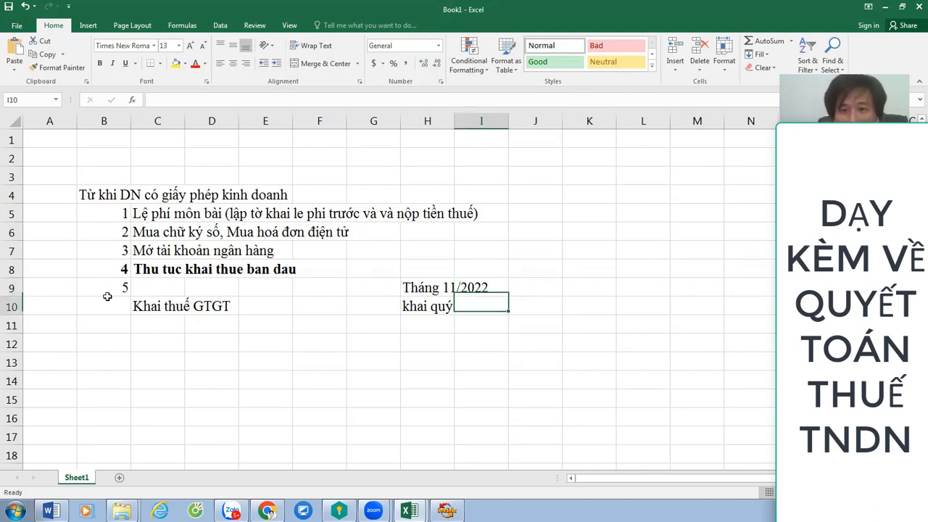
{"action": "key", "text": "Left"}
{"action": "key", "text": "Right"}
{"action": "key", "text": "Right"}
{"action": "key", "text": "Right"}
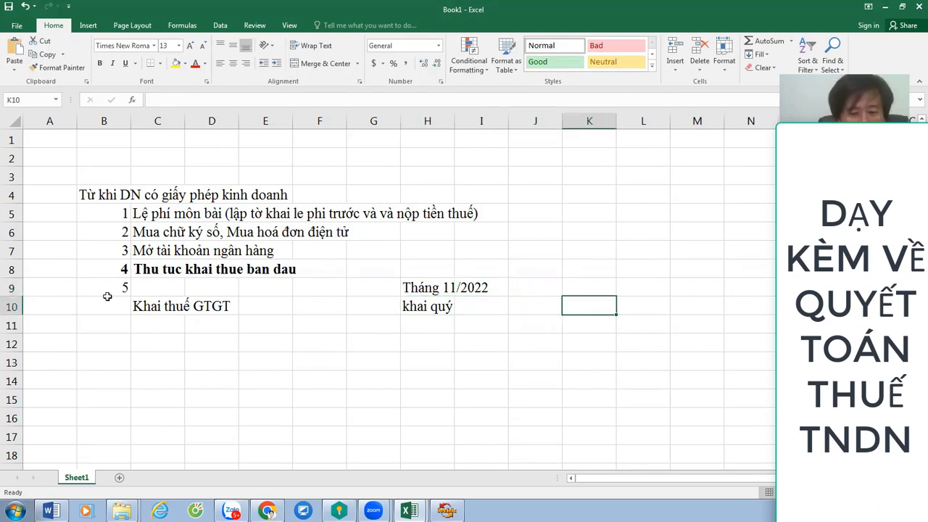
{"action": "type", "text": "2023"}
{"action": "key", "text": "Return"}
{"action": "type", "text": "qu"}
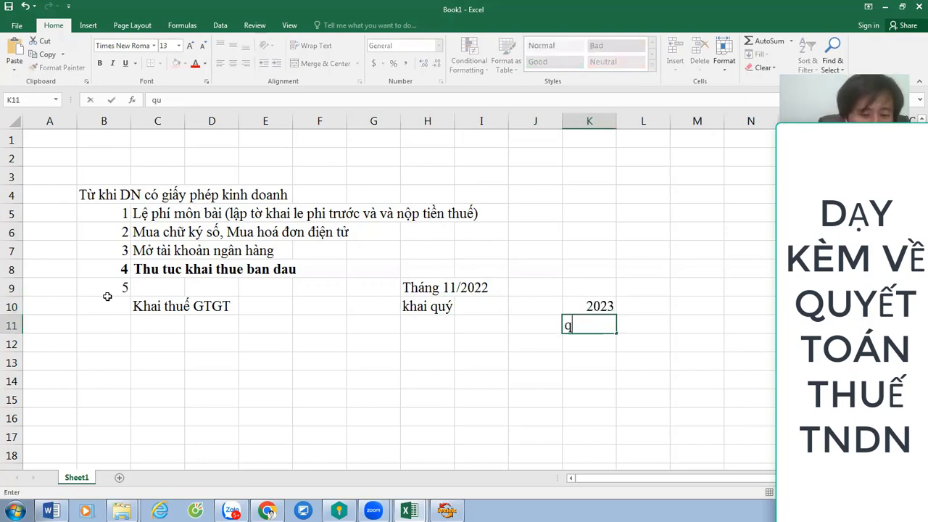
{"action": "type", "text": "y luon"}
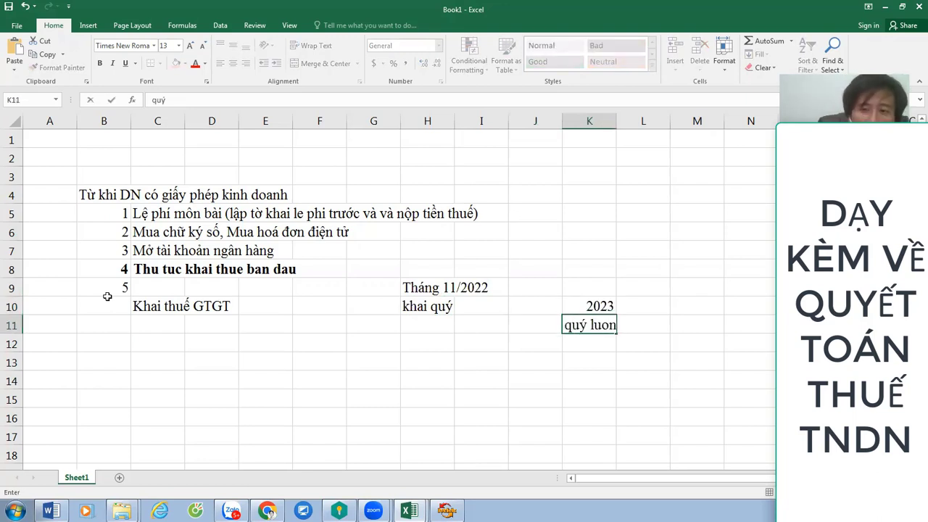
{"action": "key", "text": "Return"}
{"action": "key", "text": "Up"}
{"action": "key", "text": "Up"}
{"action": "key", "text": "Right"}
{"action": "key", "text": "Right"}
{"action": "type", "text": "2024"}
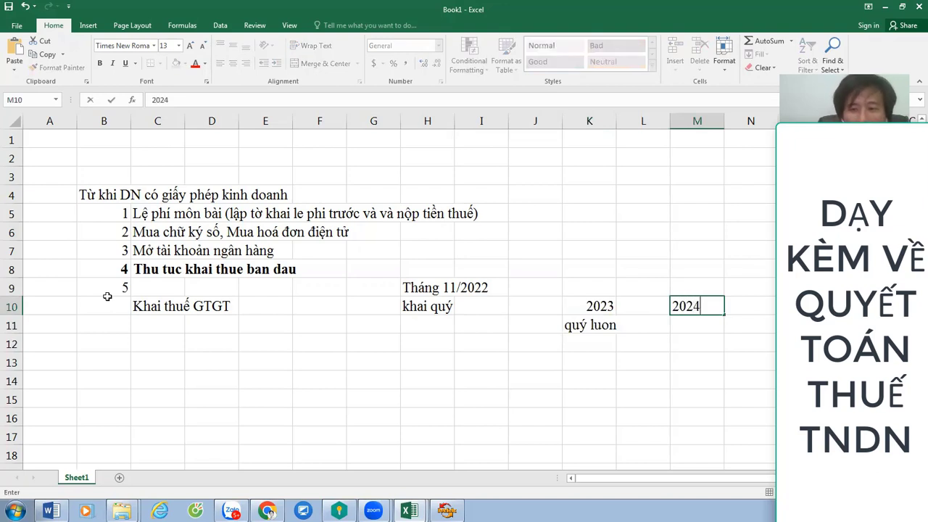
{"action": "key", "text": "Return"}
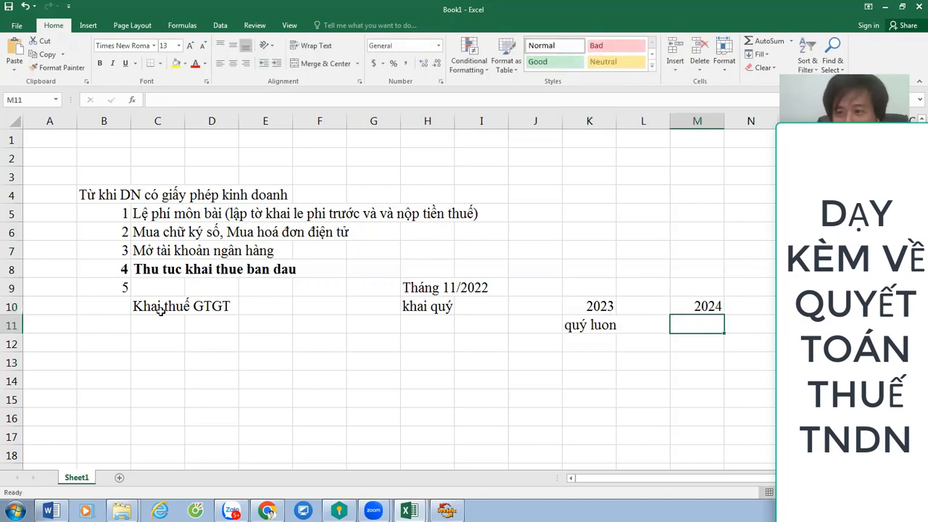
{"action": "left_click", "coordinate": [594, 119]}
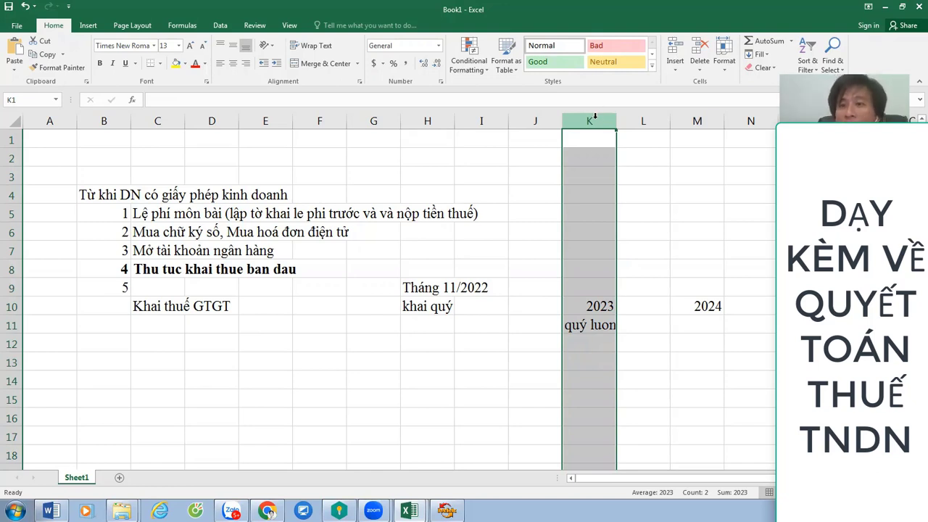
{"action": "left_click", "coordinate": [706, 121]}
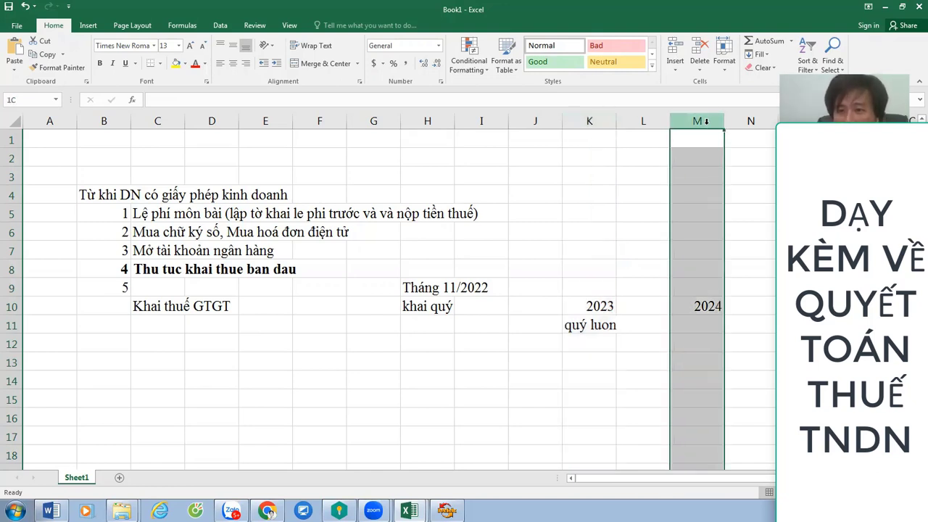
{"action": "left_click", "coordinate": [709, 327]}
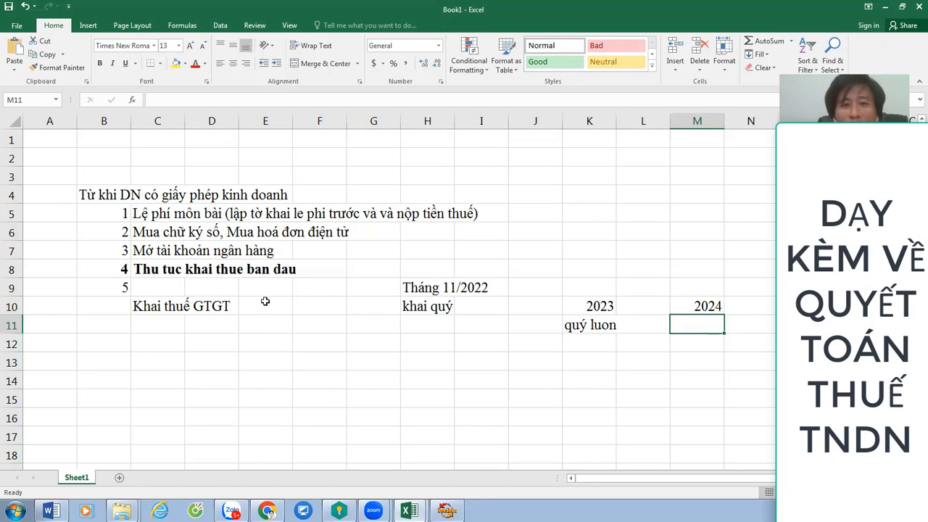
{"action": "left_click", "coordinate": [435, 308]}
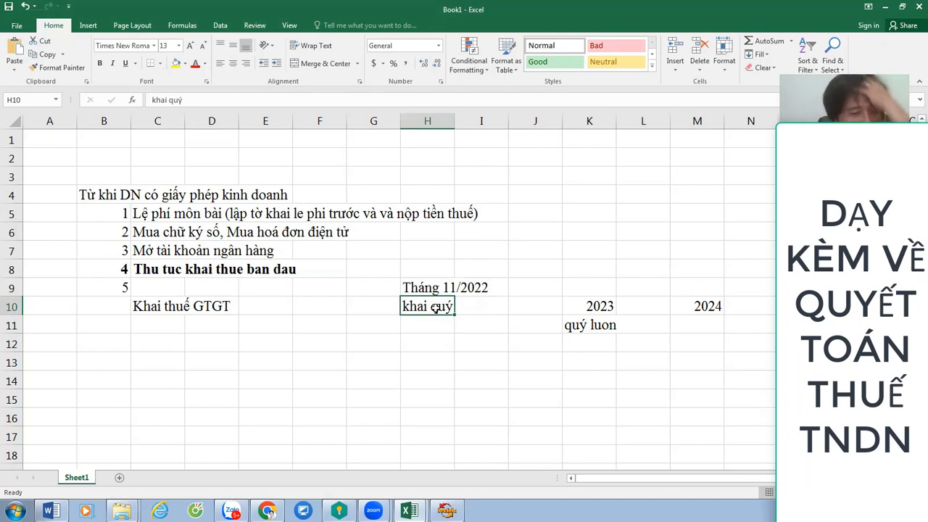
{"action": "left_click", "coordinate": [166, 325]}
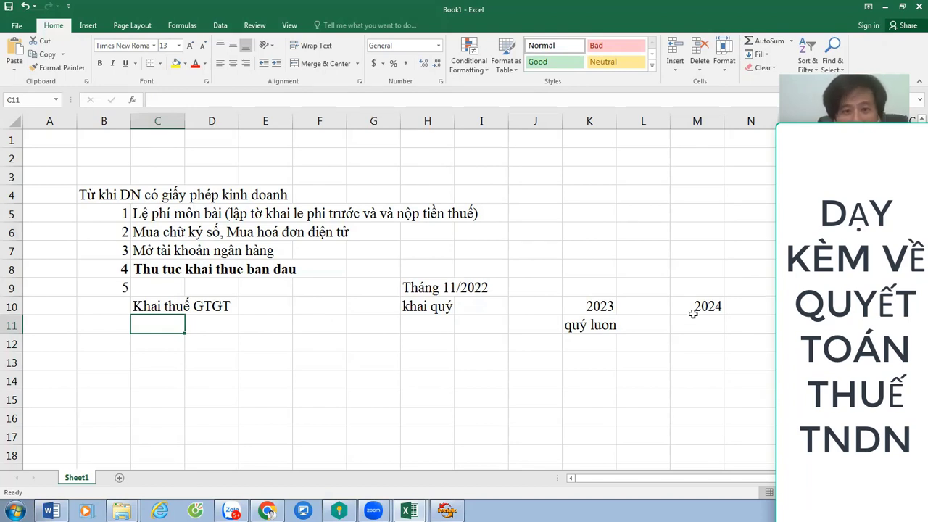
{"action": "left_click", "coordinate": [305, 338]}
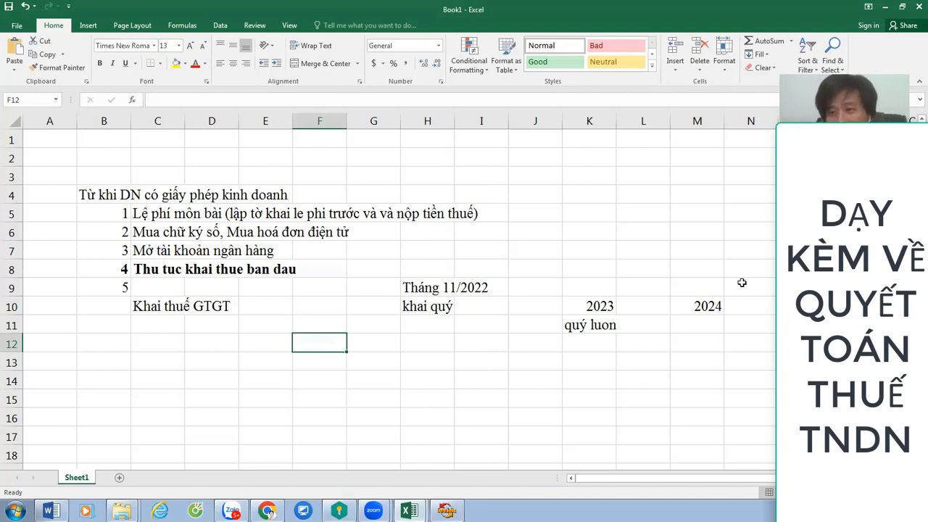
{"action": "key", "text": "Left"}
{"action": "key", "text": "Left"}
{"action": "key", "text": "Left"}
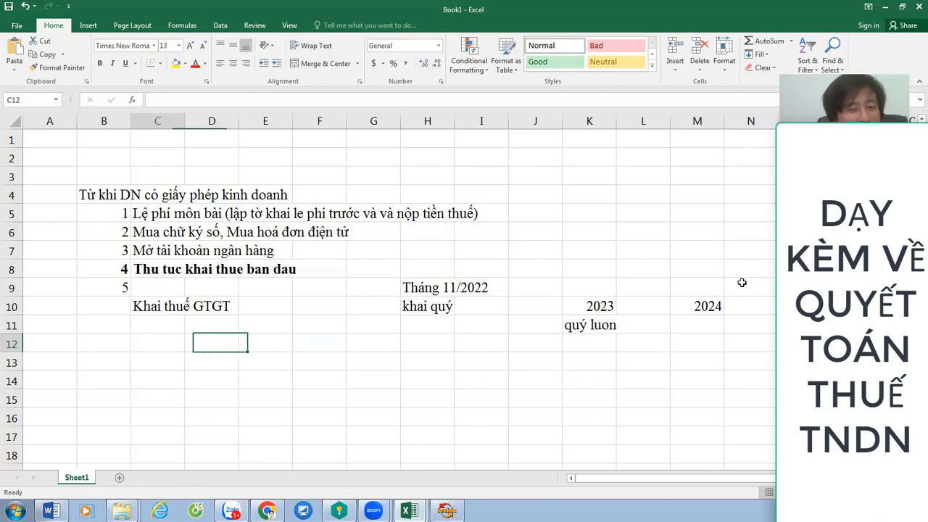
{"action": "key", "text": "Down"}
{"action": "key", "text": "Down"}
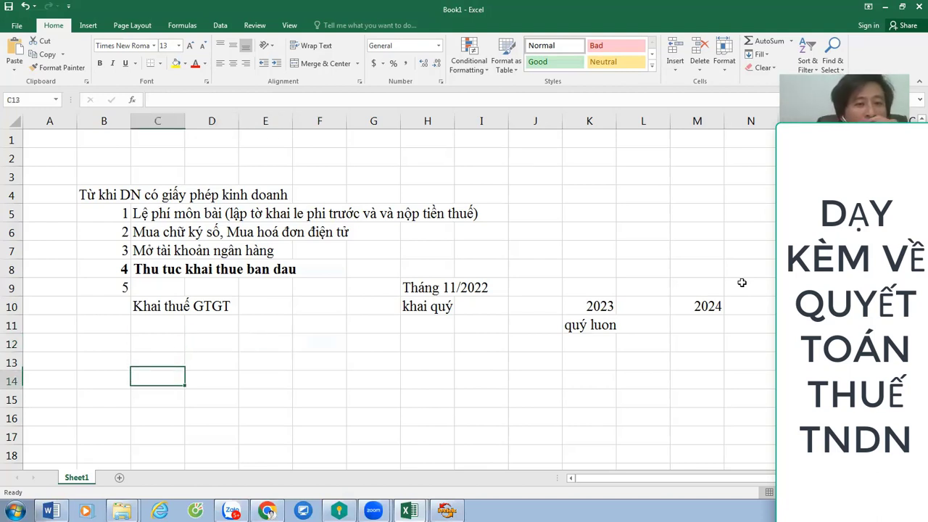
{"action": "key", "text": "Up"}
{"action": "key", "text": "Up"}
{"action": "key", "text": "Up"}
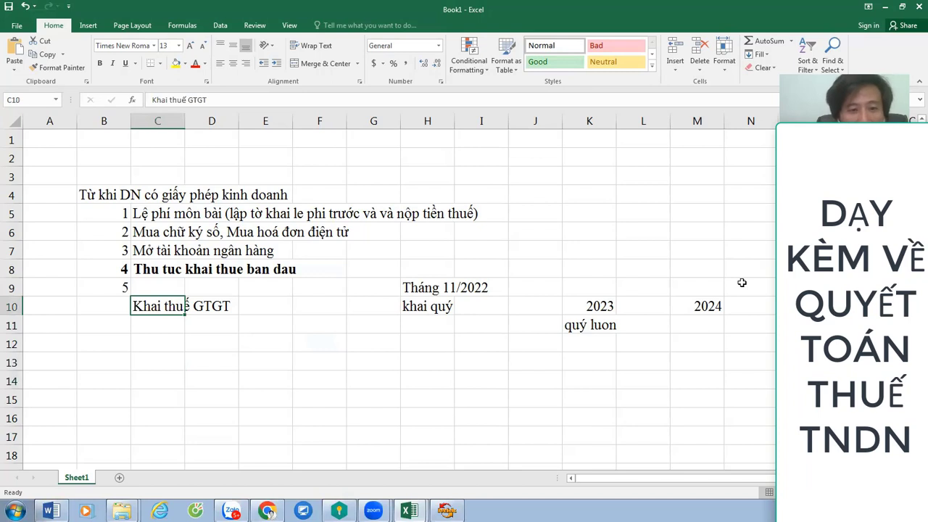
{"action": "key", "text": "Right"}
{"action": "key", "text": "Right"}
{"action": "key", "text": "Right"}
{"action": "key", "text": "Down"}
{"action": "key", "text": "Down"}
{"action": "key", "text": "Down"}
{"action": "key", "text": "Left"}
{"action": "key", "text": "Left"}
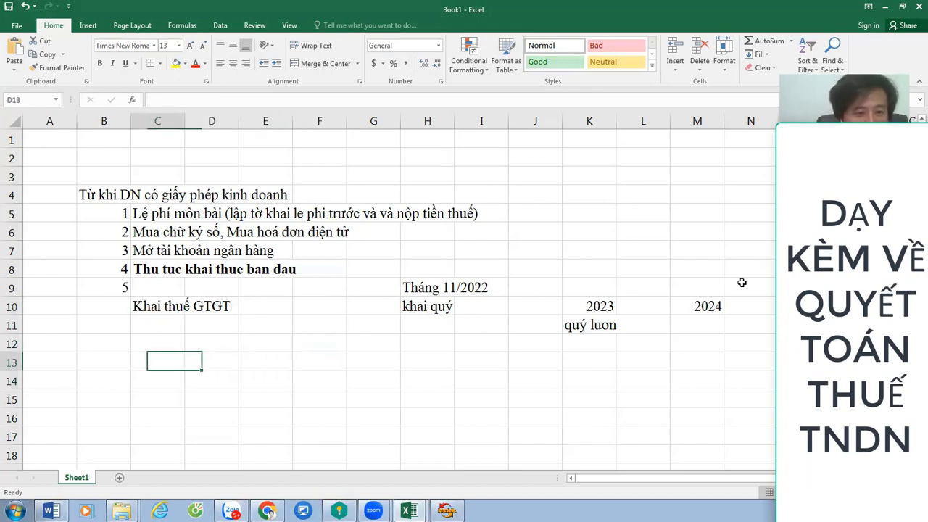
Enter the checklist item 'Khai thuế TNCN' in C13.
{"action": "key", "text": "Left"}
{"action": "type", "text": "Khia"}
{"action": "key", "text": "BackSpace"}
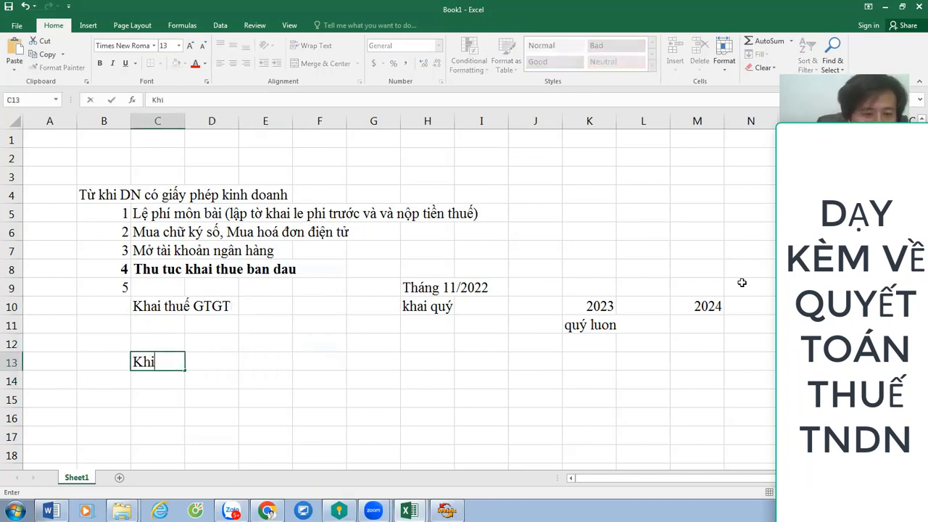
{"action": "type", "text": "i thuế TNCN"}
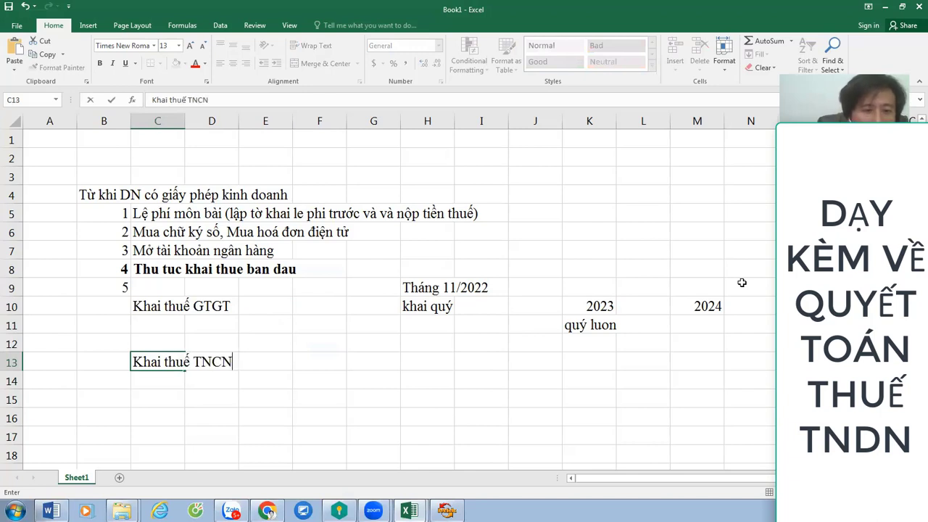
{"action": "key", "text": "Return"}
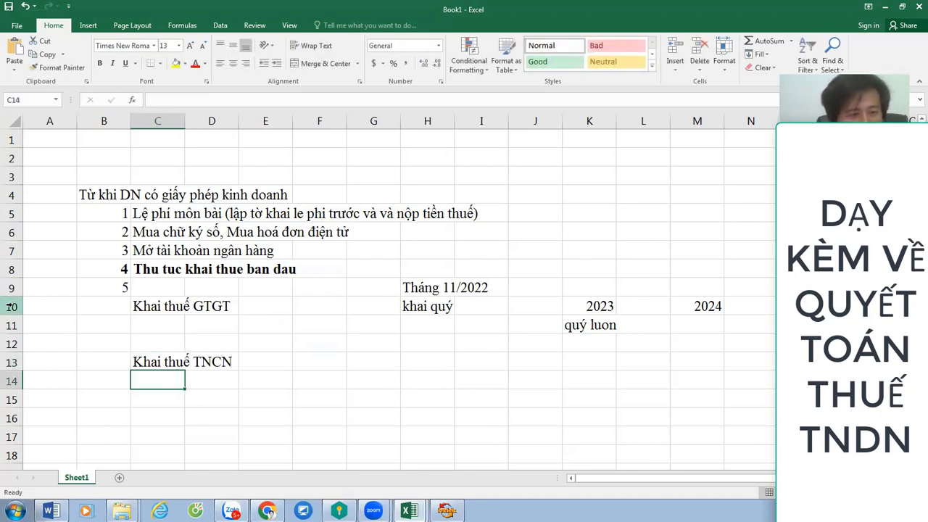
Turn the Khai thuế GTGT row 10 text red.
{"action": "left_click", "coordinate": [11, 306]}
{"action": "left_click", "coordinate": [196, 64]}
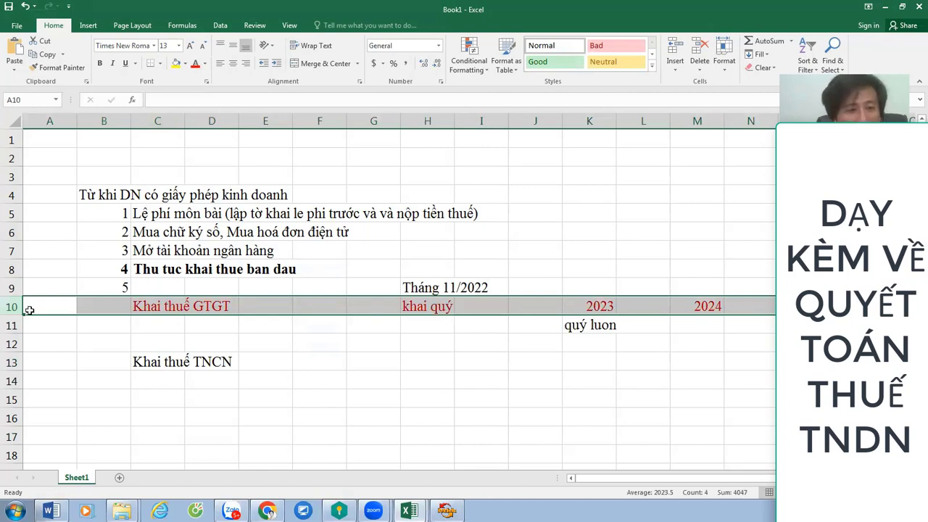
{"action": "left_click", "coordinate": [10, 361]}
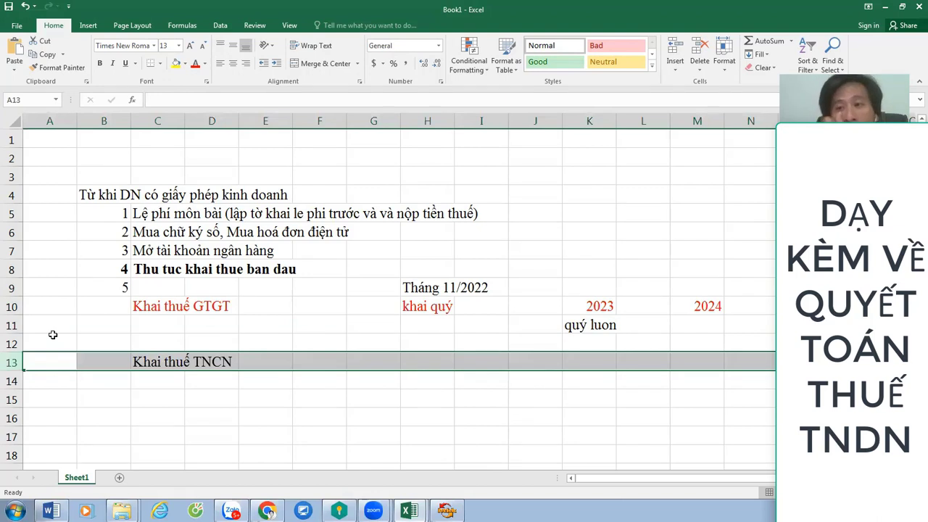
{"action": "left_click_drag", "start_coordinate": [141, 304], "coordinate": [157, 362]}
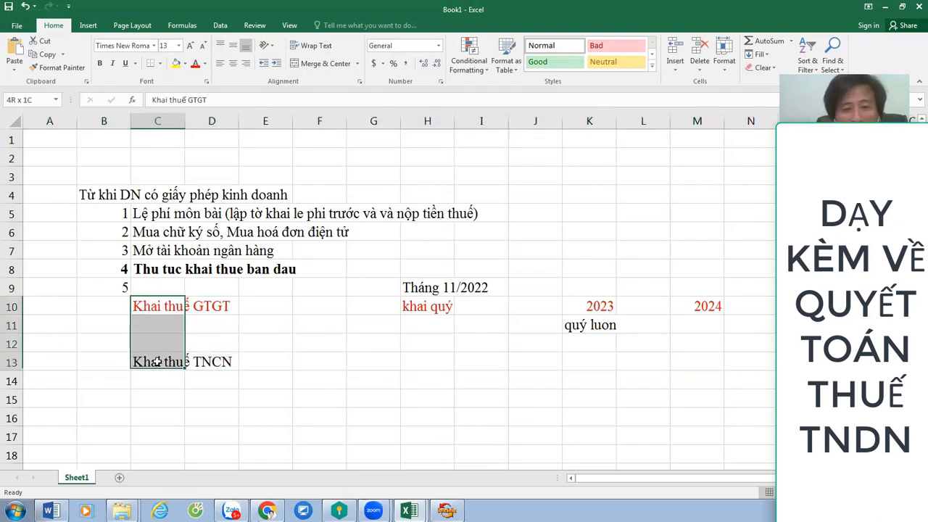
{"action": "left_click", "coordinate": [244, 357]}
{"action": "left_click", "coordinate": [178, 364]}
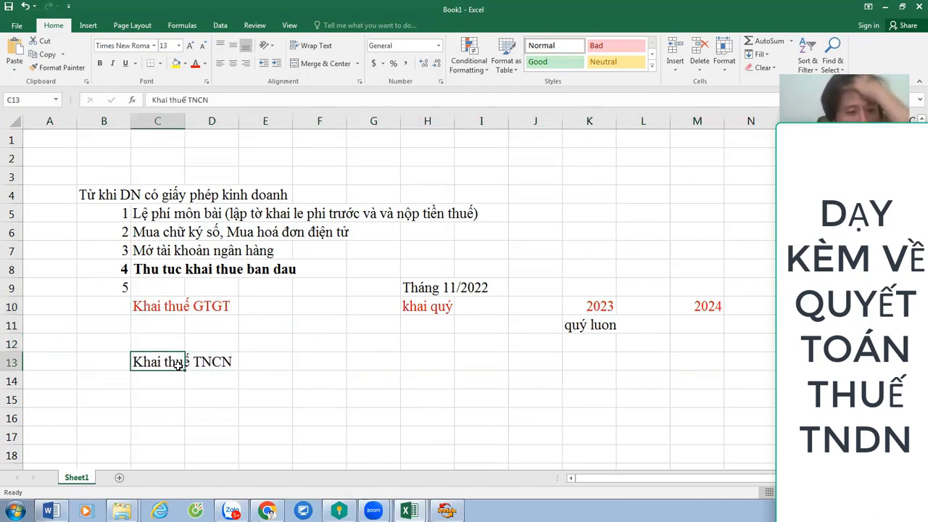
{"action": "left_click", "coordinate": [381, 355]}
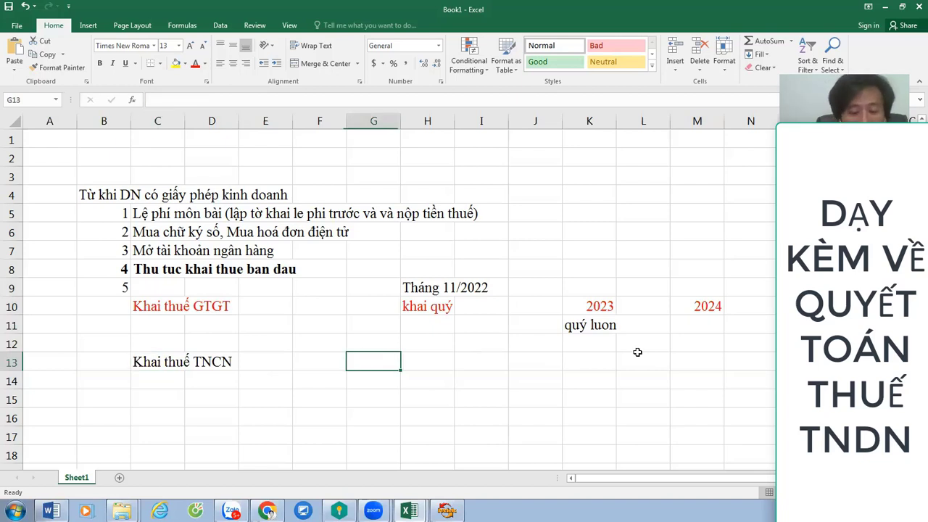
Enter 'NĐ91' in G13 beside Khai thuế TNCN.
{"action": "type", "text": "NĐ1"}
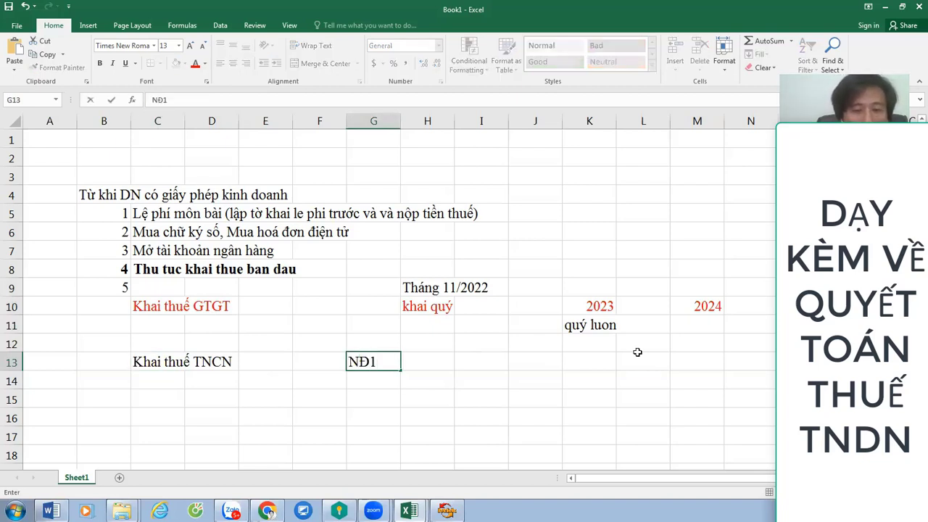
{"action": "left_click", "coordinate": [387, 359]}
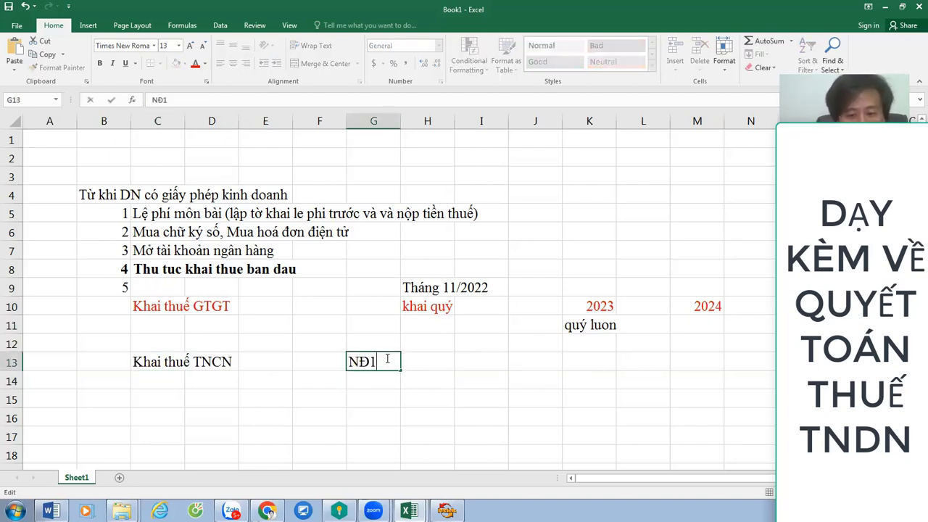
{"action": "key", "text": "BackSpace"}
{"action": "type", "text": "91"}
{"action": "key", "text": "Return"}
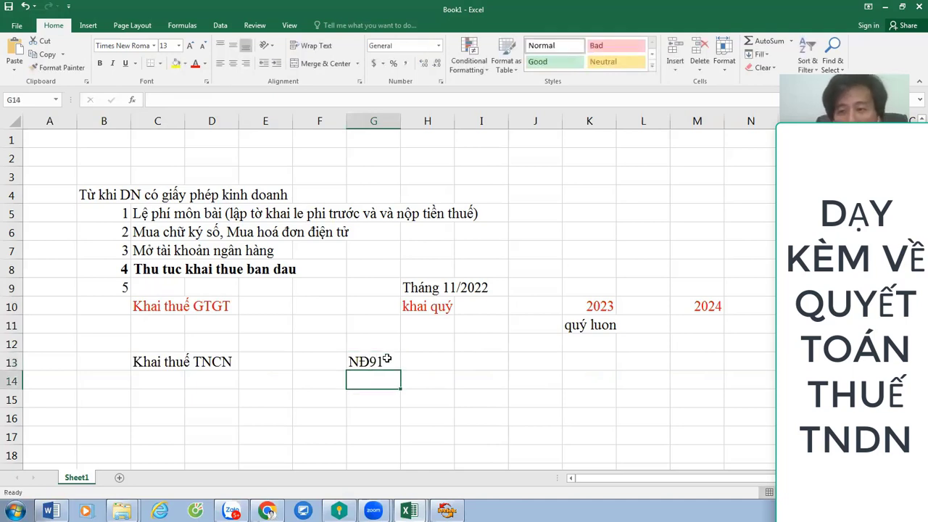
{"action": "left_click", "coordinate": [149, 367]}
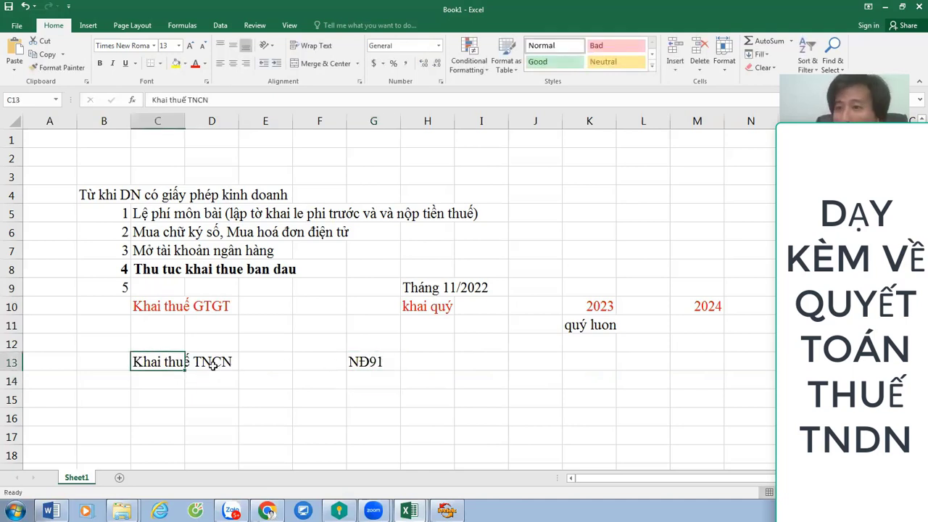
{"action": "left_click", "coordinate": [176, 401]}
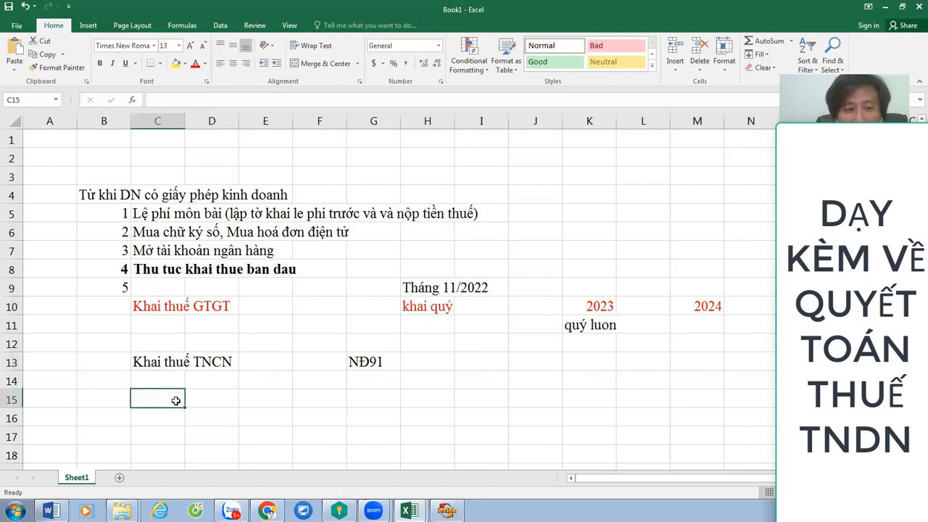
Add 'thang 11/2022' in C15, '4 lao động' in C16 and '10 triệu trở xuống' in G16.
{"action": "type", "text": "thang 1"}
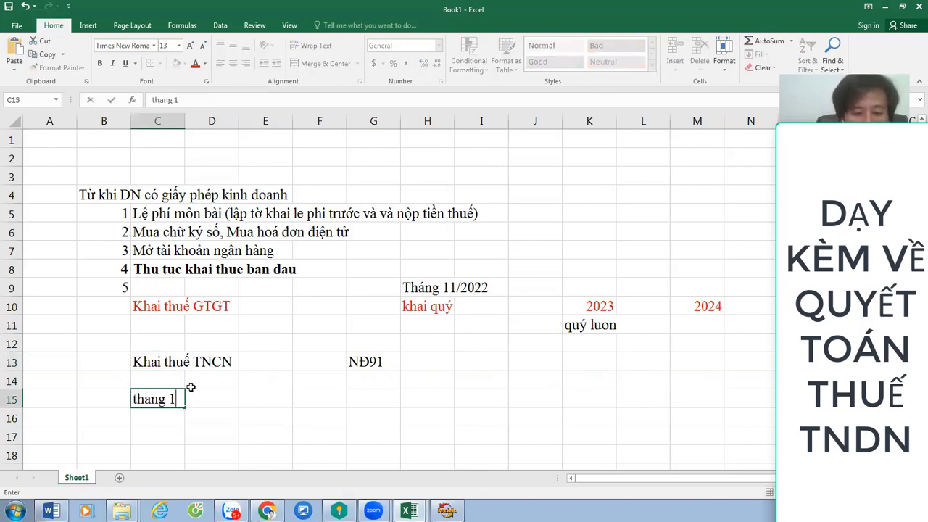
{"action": "type", "text": "1/2022"}
{"action": "key", "text": "Return"}
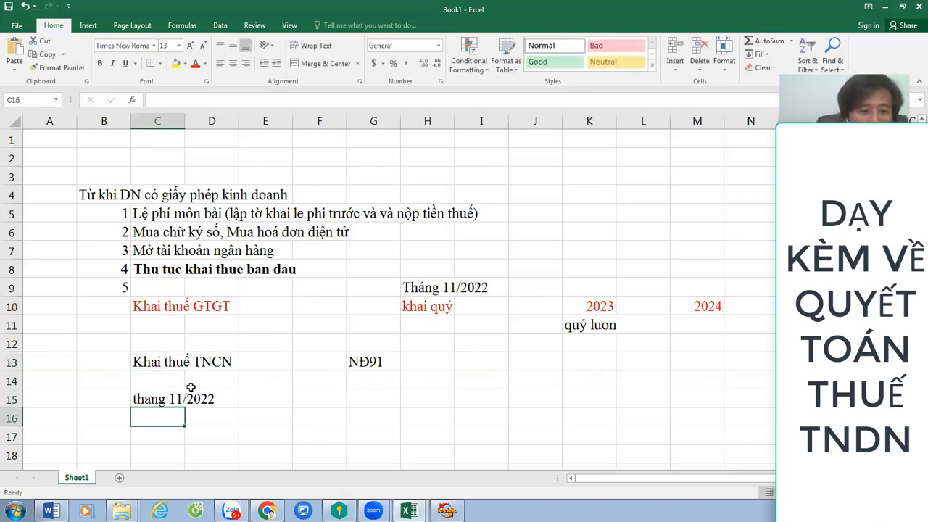
{"action": "type", "text": "4 lao động"}
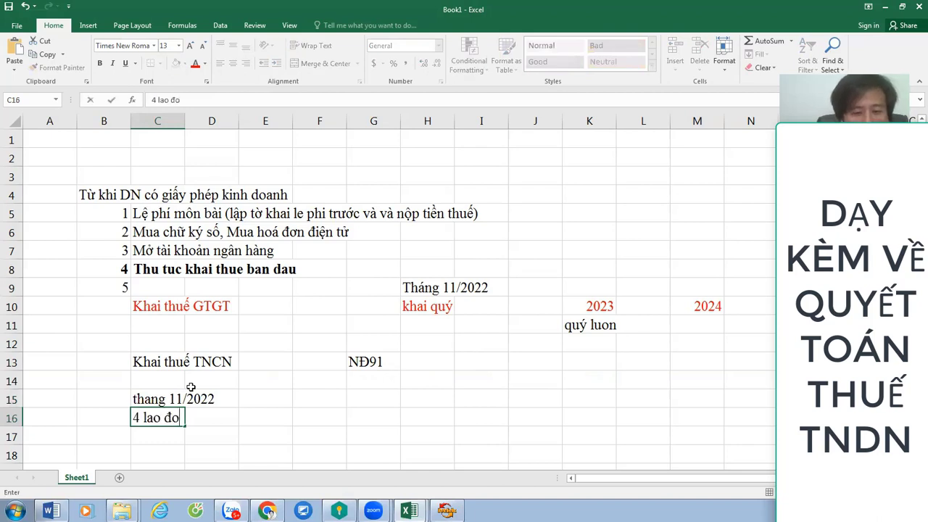
{"action": "key", "text": "Return"}
{"action": "key", "text": "Up"}
{"action": "key", "text": "Right"}
{"action": "key", "text": "Right"}
{"action": "key", "text": "Right"}
{"action": "key", "text": "Right"}
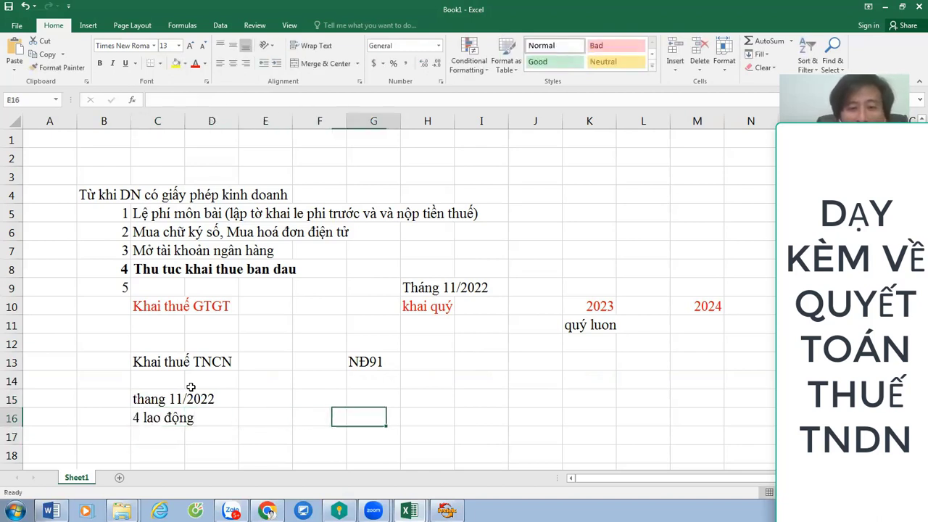
{"action": "type", "text": "10 t"}
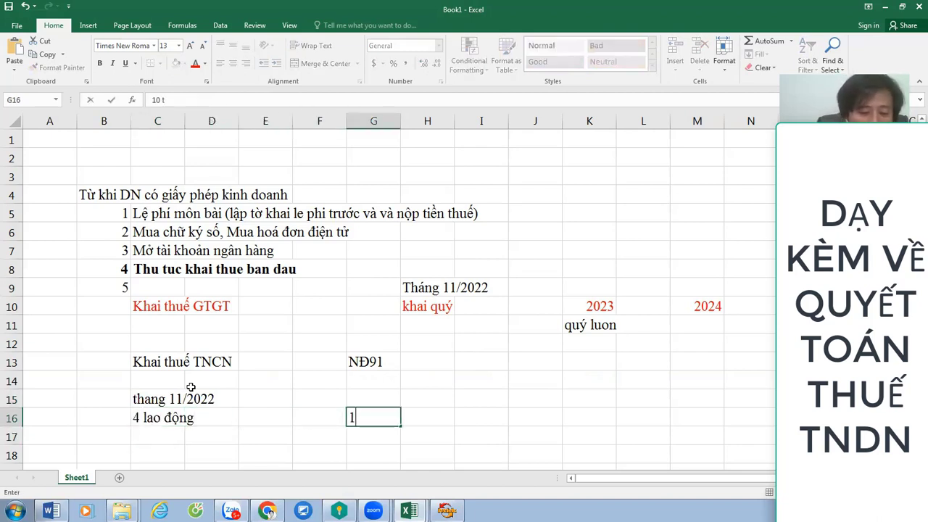
{"action": "type", "text": "riệu trờ "}
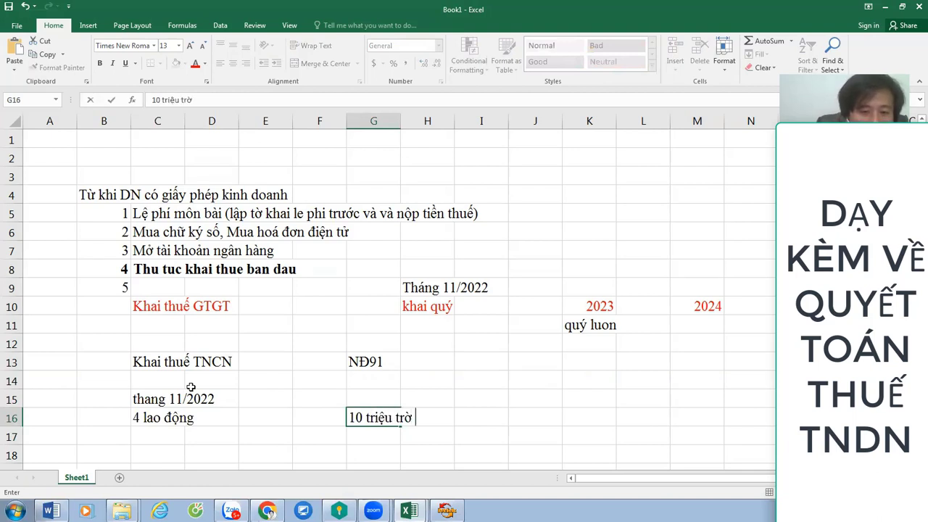
{"action": "type", "text": "x"}
{"action": "key", "text": "BackSpace"}
{"action": "key", "text": "BackSpace"}
{"action": "type", "text": "rở x"}
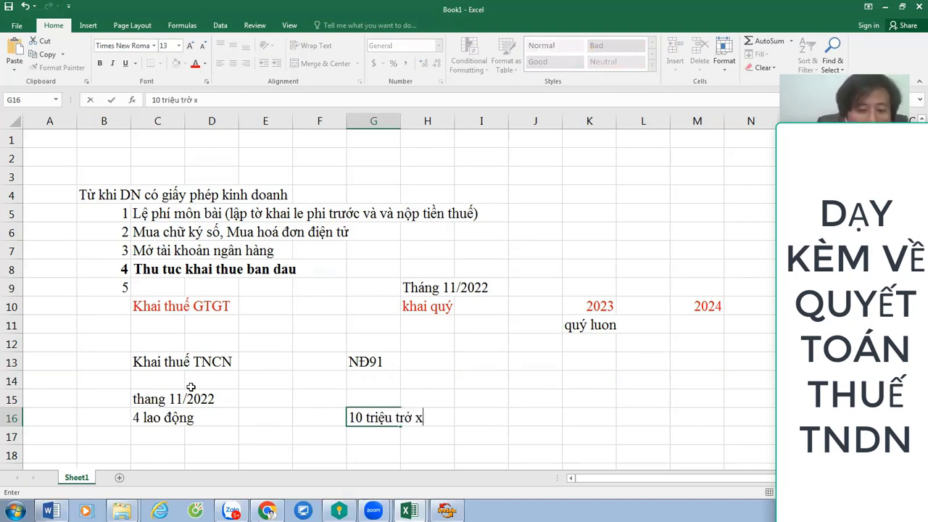
{"action": "type", "text": "uống"}
{"action": "key", "text": "Return"}
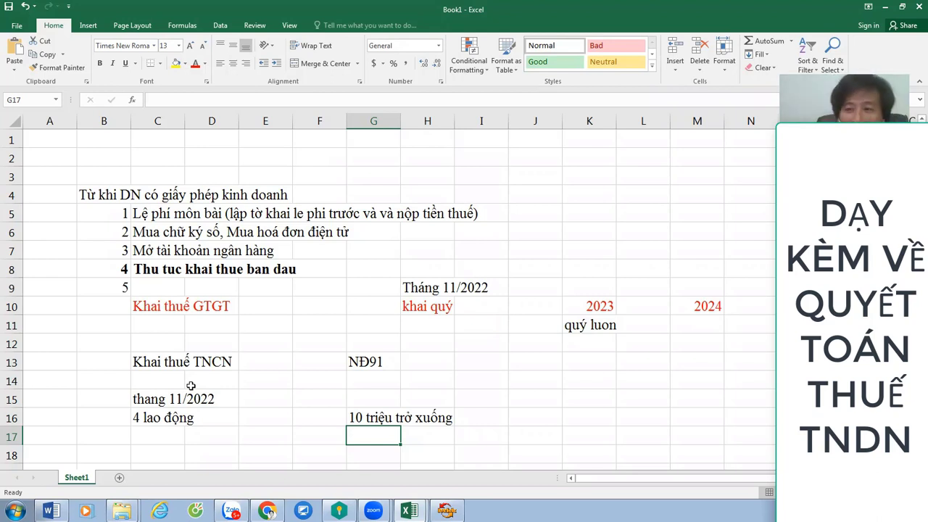
{"action": "key", "text": "Return"}
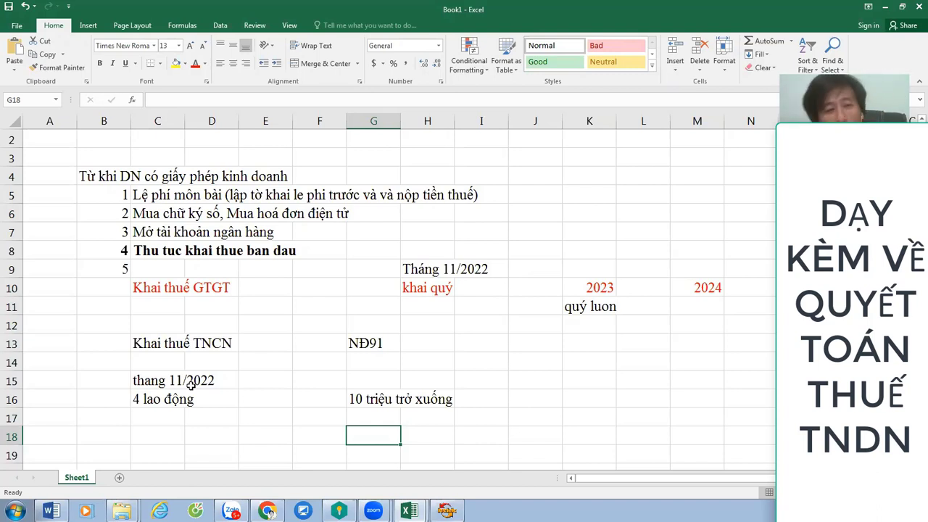
Enter item number 6 in B18.
{"action": "key", "text": "Left"}
{"action": "key", "text": "Left"}
{"action": "key", "text": "Left"}
{"action": "key", "text": "Left"}
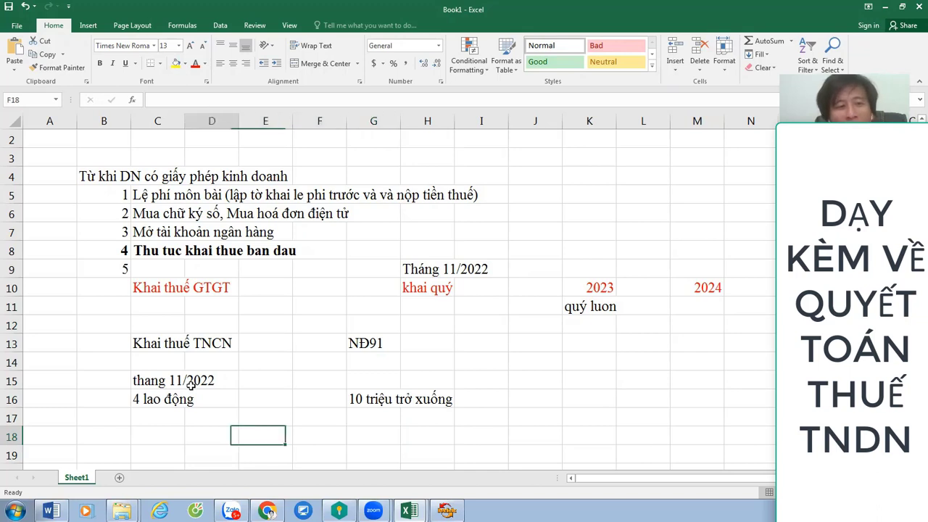
{"action": "type", "text": "6"}
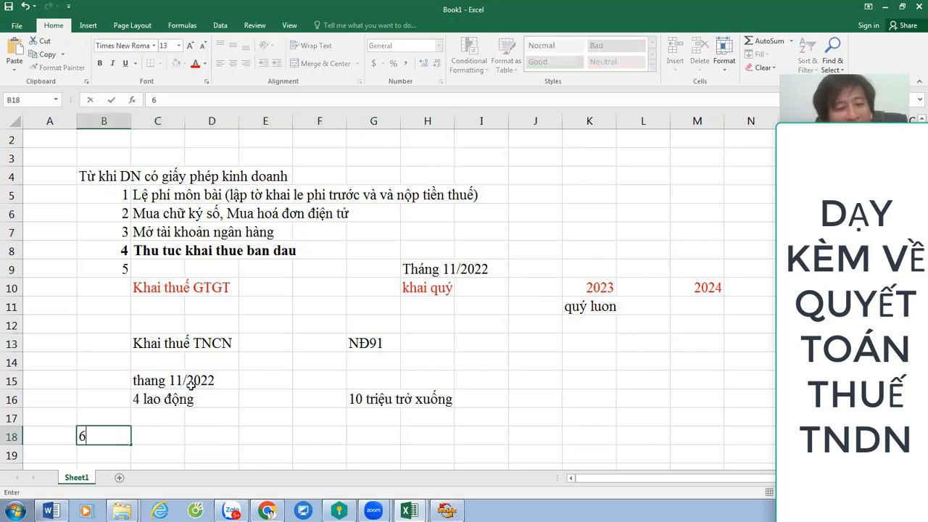
{"action": "key", "text": "Right"}
{"action": "key", "text": "Right"}
{"action": "key", "text": "Right"}
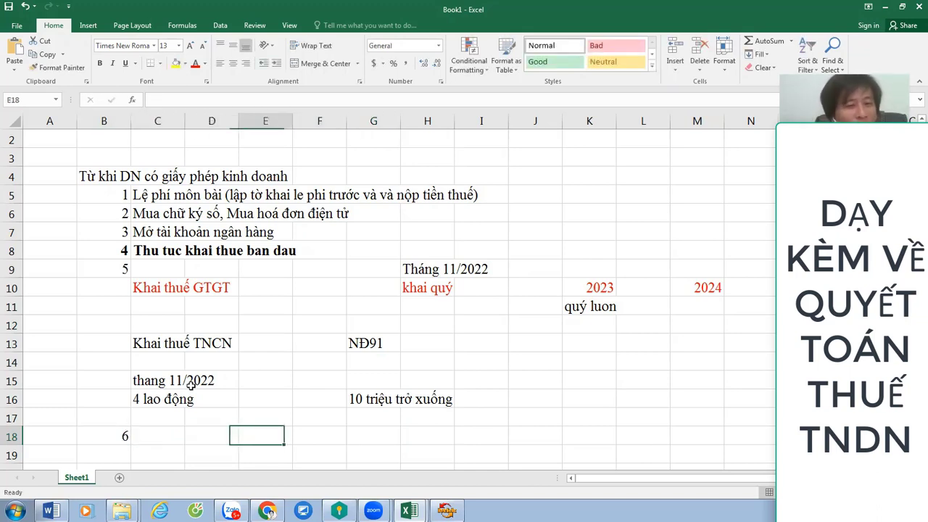
{"action": "key", "text": "Left"}
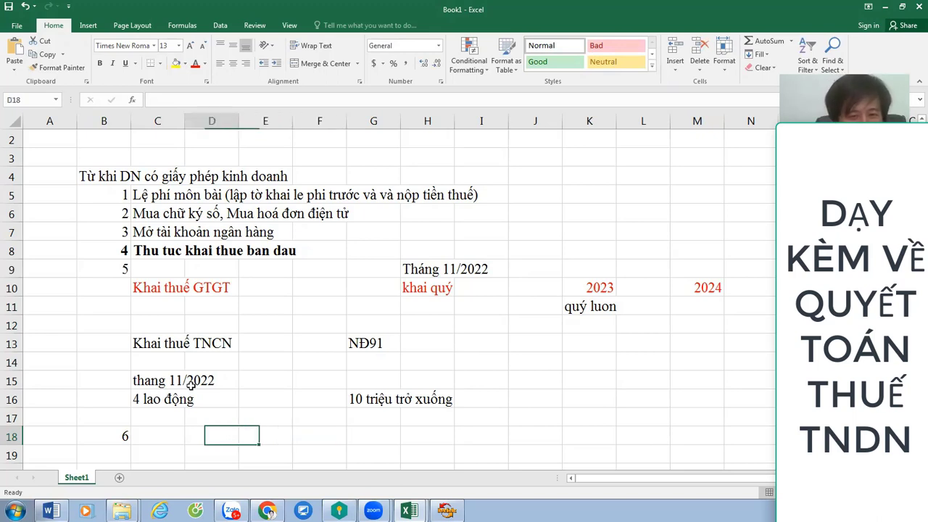
{"action": "key", "text": "Up"}
{"action": "key", "text": "Up"}
{"action": "key", "text": "Up"}
{"action": "key", "text": "Up"}
{"action": "key", "text": "Up"}
{"action": "key", "text": "Up"}
{"action": "key", "text": "Right"}
{"action": "key", "text": "Right"}
{"action": "key", "text": "Right"}
{"action": "key", "text": "Right"}
{"action": "key", "text": "Right"}
{"action": "key", "text": "Right"}
{"action": "key", "text": "Right"}
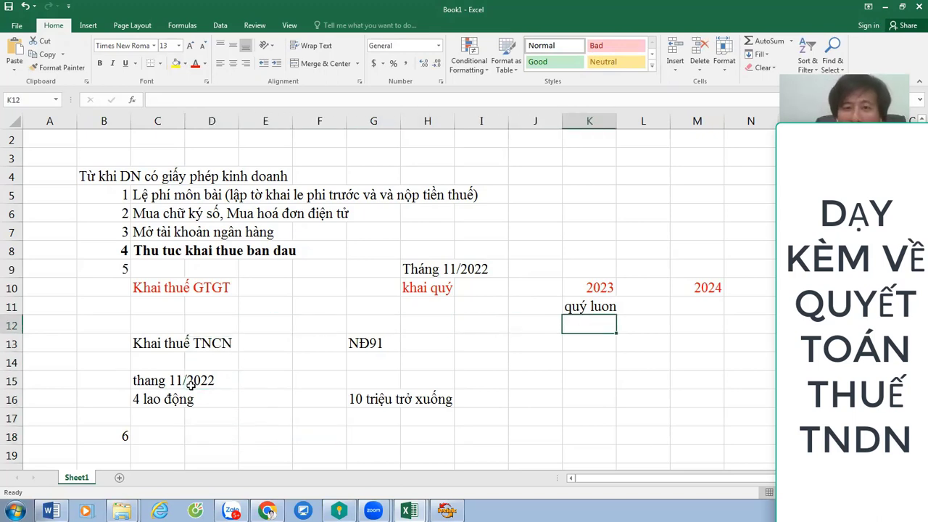
Shrink columns J and L to about 1–2 wide, pulling 2023 and 2024 closer.
{"action": "left_click_drag", "start_coordinate": [562, 122], "coordinate": [520, 133]}
{"action": "left_click_drag", "start_coordinate": [626, 133], "coordinate": [588, 133]}
{"action": "left_click", "coordinate": [614, 287]}
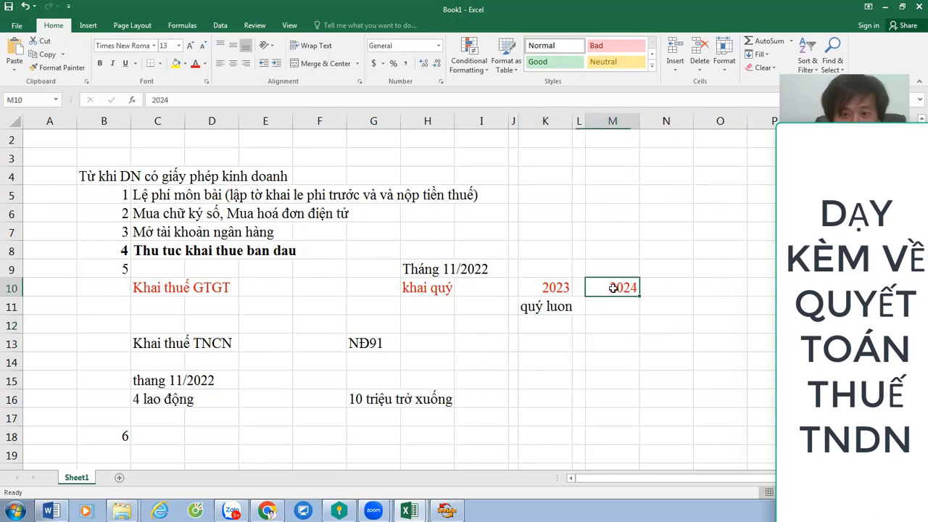
{"action": "key", "text": "Left"}
{"action": "key", "text": "Left"}
{"action": "key", "text": "Left"}
{"action": "key", "text": "Left"}
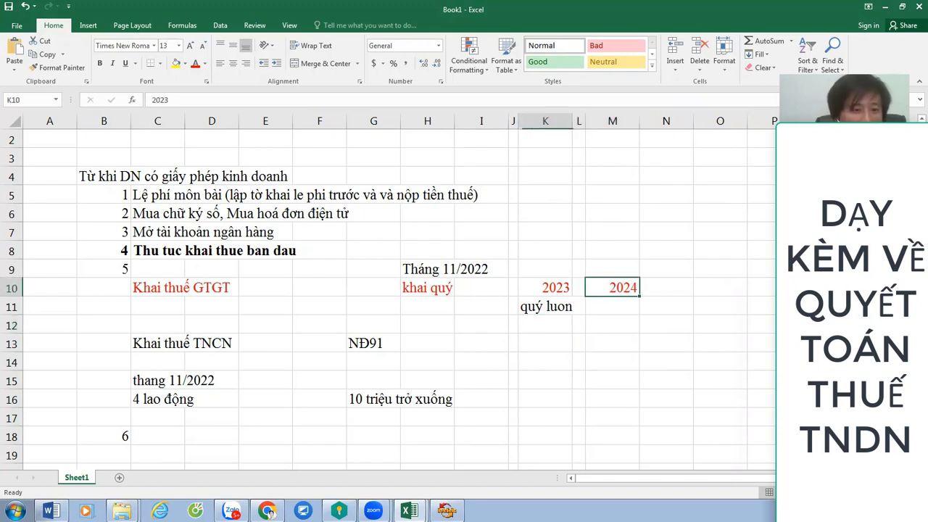
{"action": "key", "text": "Down"}
{"action": "key", "text": "Down"}
{"action": "key", "text": "Down"}
{"action": "key", "text": "Down"}
{"action": "key", "text": "Down"}
{"action": "key", "text": "Down"}
{"action": "key", "text": "Down"}
{"action": "key", "text": "Down"}
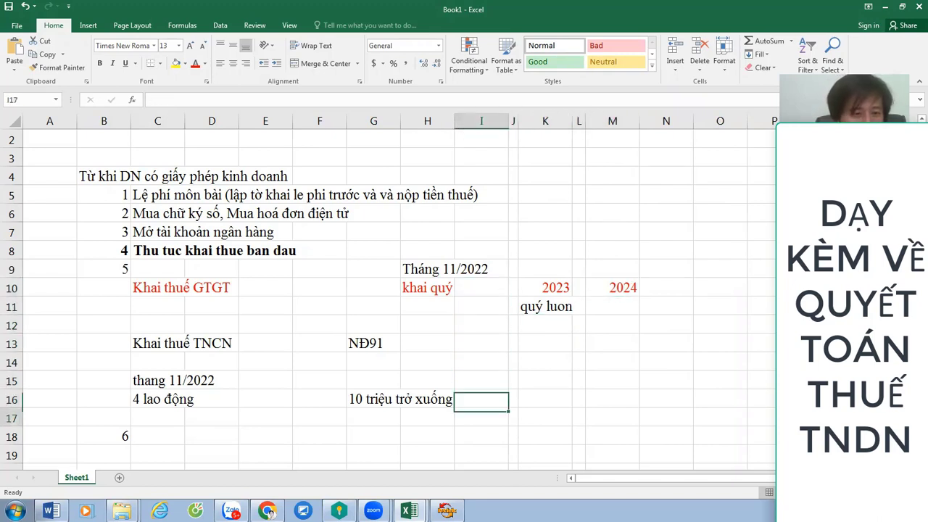
{"action": "key", "text": "Left"}
{"action": "key", "text": "Left"}
{"action": "key", "text": "Left"}
{"action": "key", "text": "Left"}
{"action": "key", "text": "Left"}
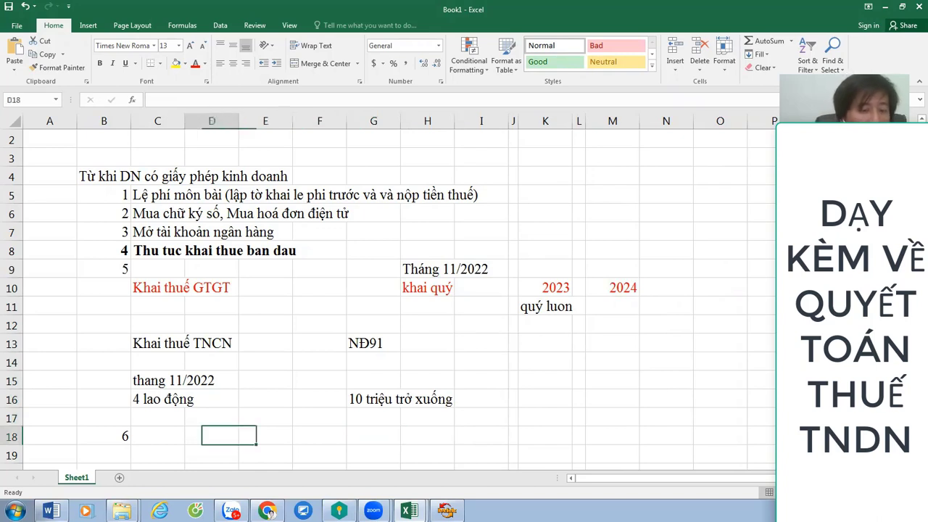
{"action": "key", "text": "Left"}
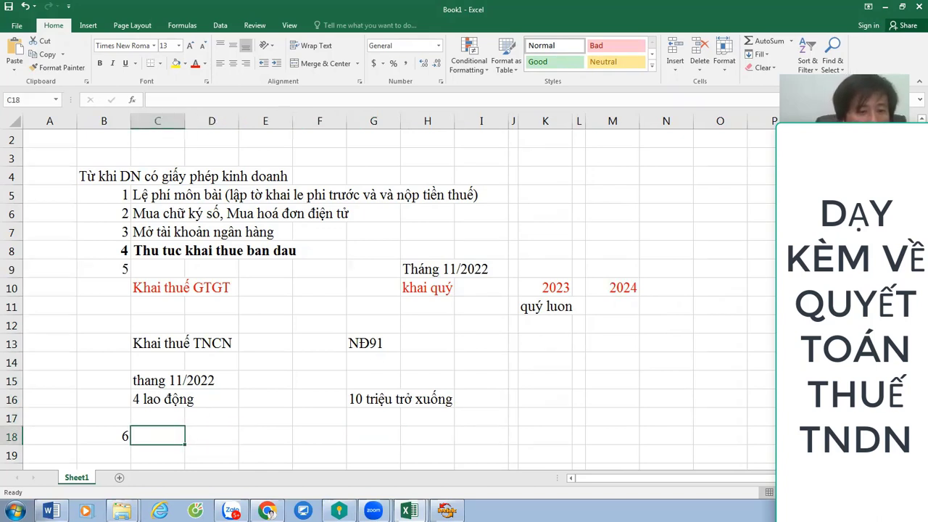
Enter the item 6 heading 'thuế TNDN' in C18.
{"action": "type", "text": "thuế TNDN"}
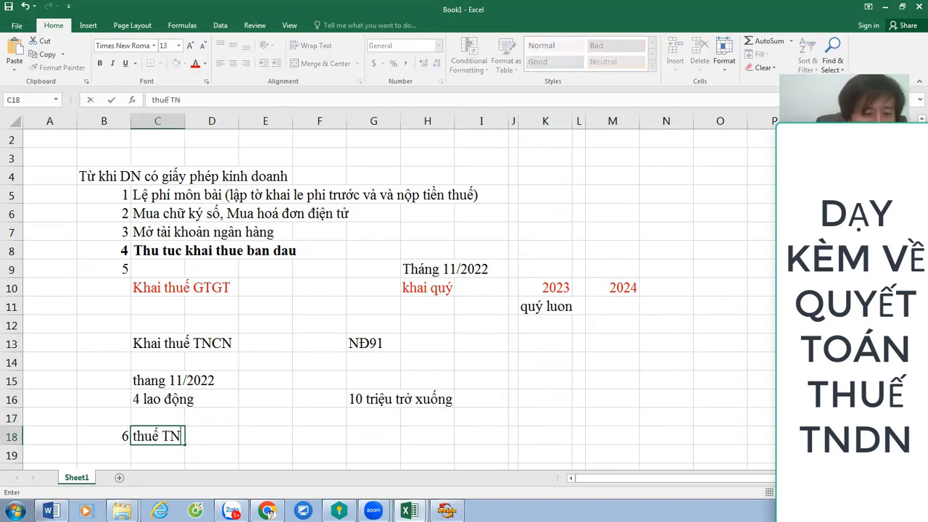
{"action": "key", "text": "Return"}
{"action": "key", "text": "Return"}
{"action": "key", "text": "Return"}
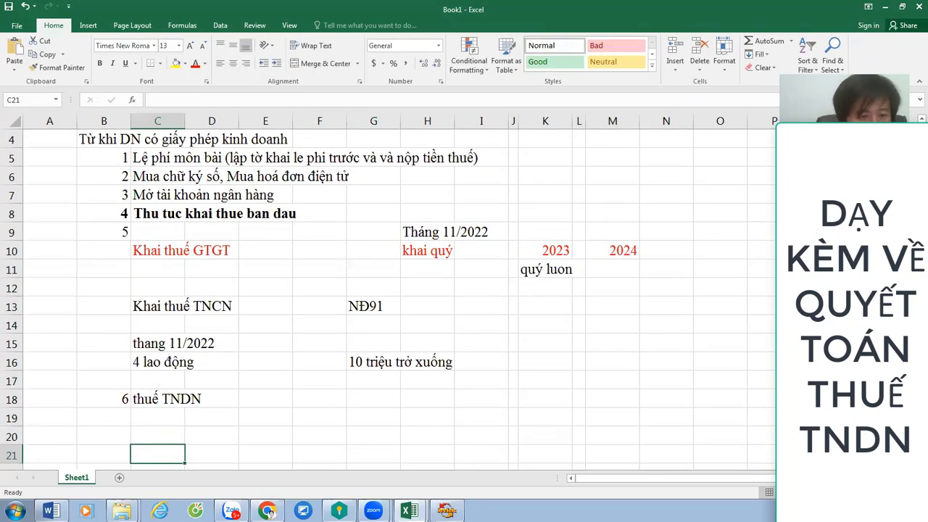
{"action": "left_click", "coordinate": [158, 418]}
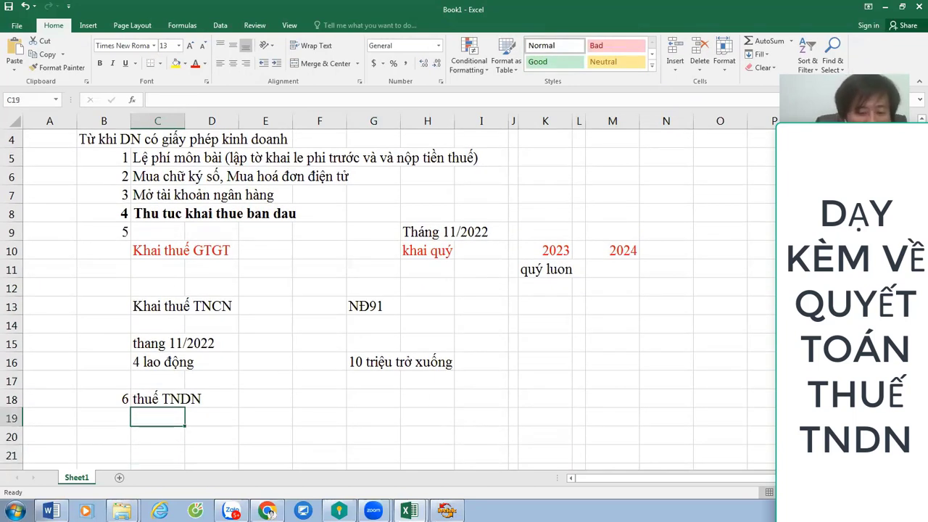
In C19, note quarterly: no return, but pay at least 80% of annual tax by 30/1 next year.
{"action": "type", "text": "Hafng quy ko"}
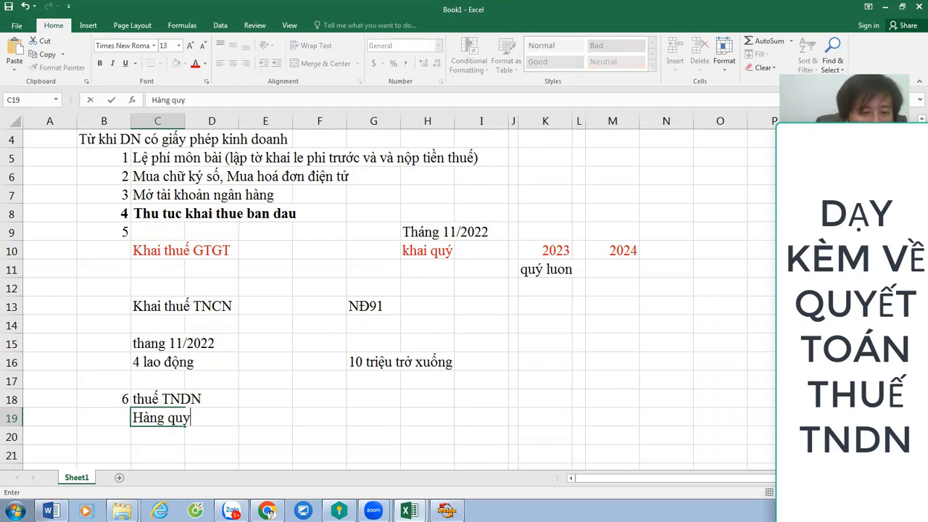
{"action": "type", "text": " làm tờ khai"}
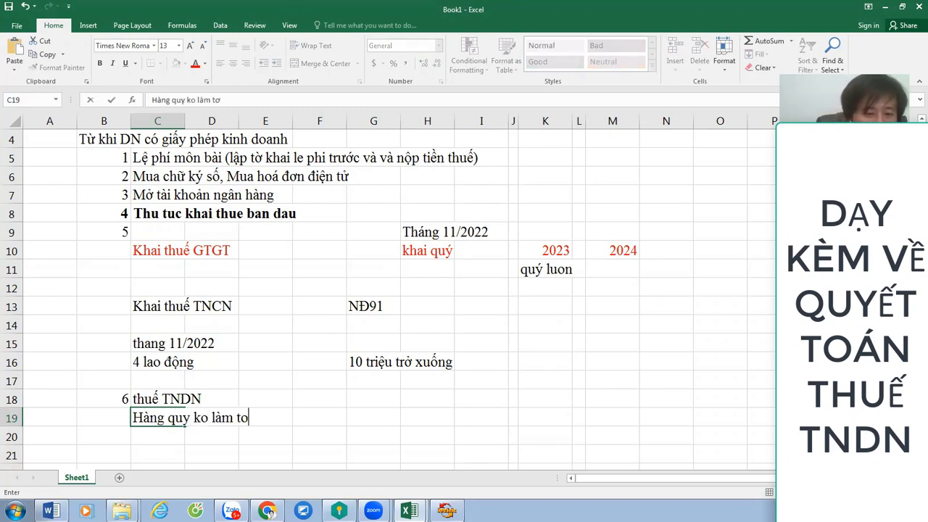
{"action": "type", "text": ", NHƯNG "}
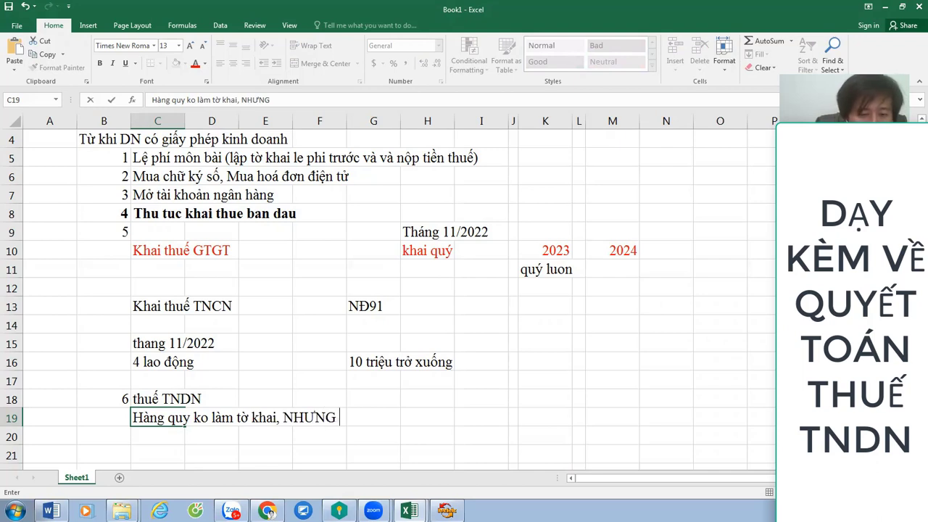
{"action": "type", "text": "PHÀ"}
{"action": "key", "text": "BackSpace"}
{"action": "key", "text": "BackSpace"}
{"action": "type", "text": "A"}
{"action": "key", "text": "BackSpace"}
{"action": "type", "text": "HAẢINO65"}
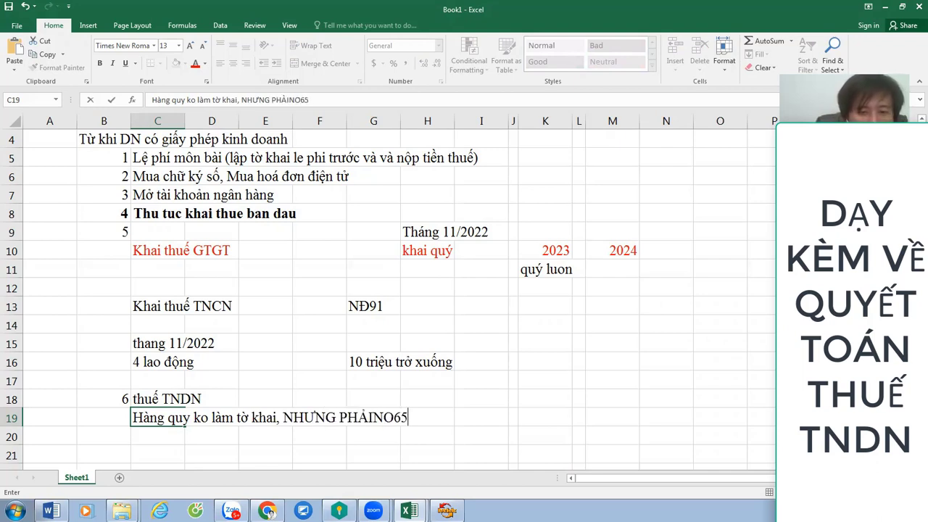
{"action": "key", "text": "BackSpace"}
{"action": "key", "text": "BackSpace"}
{"action": "type", "text": "NỘP "}
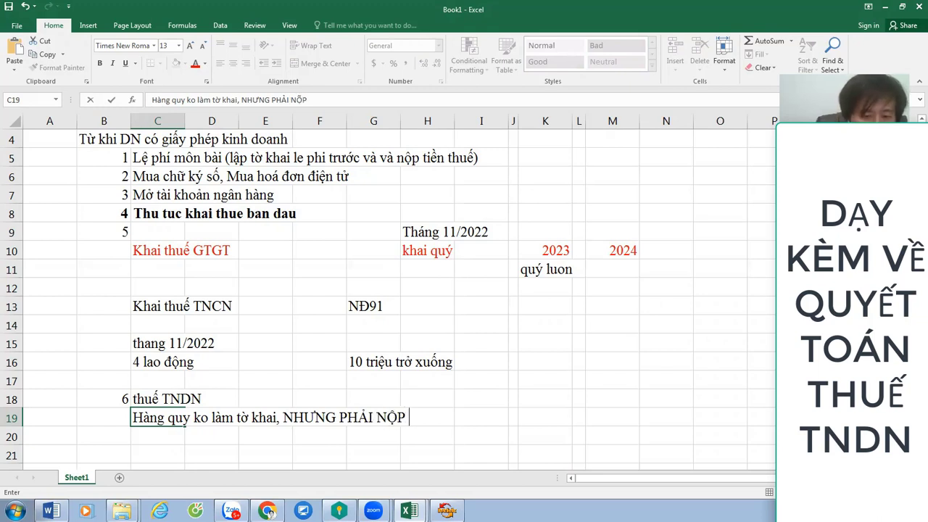
{"action": "type", "text": "ÍT NHẤT "}
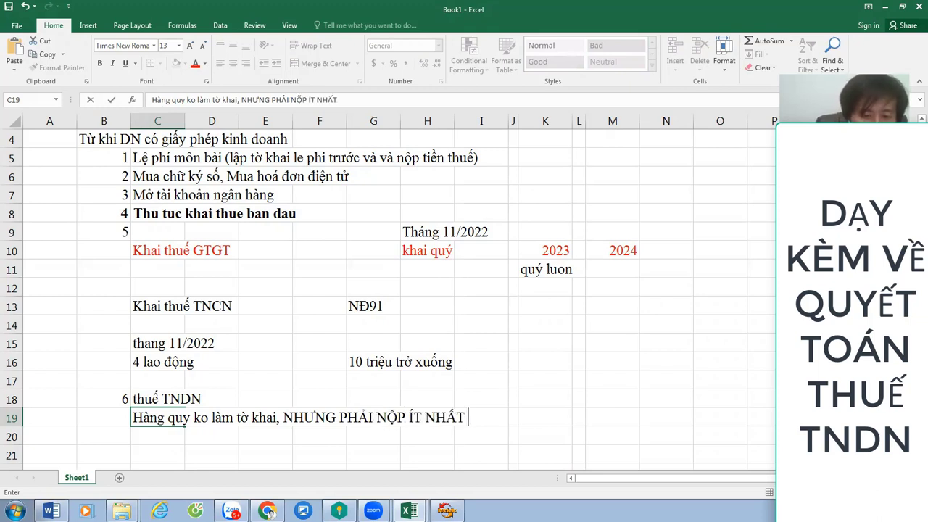
{"action": "type", "text": "80% SỐ"}
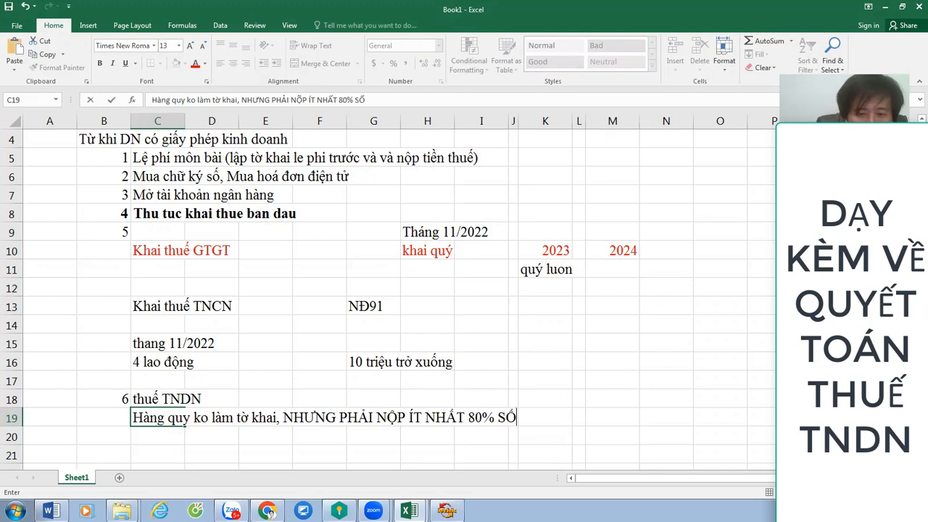
{"action": "type", "text": " THUẾ PHẢI NỘP "}
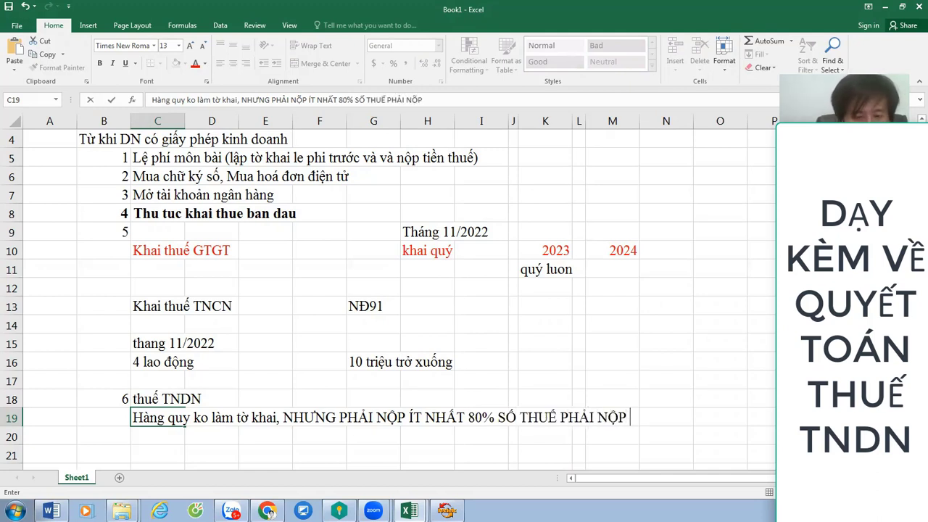
{"action": "type", "text": "CẢ NĂM"}
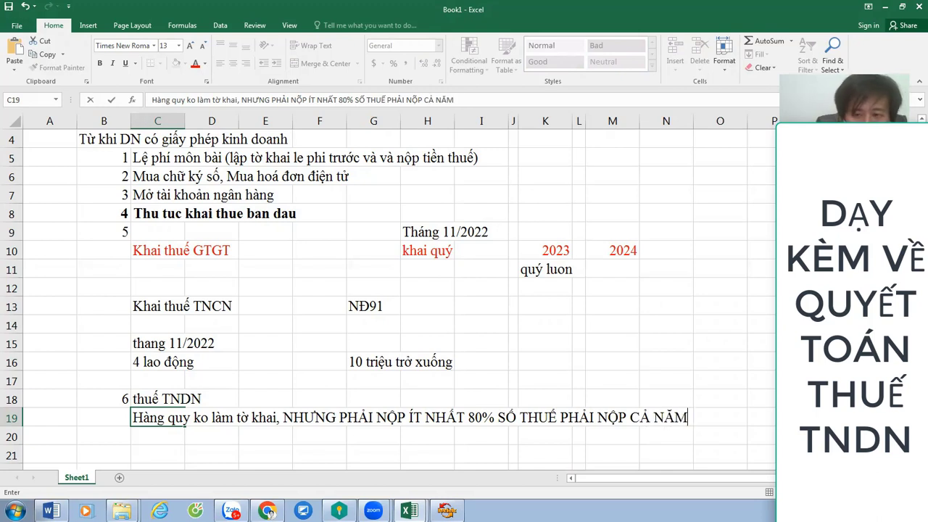
{"action": "type", "text": " (CHẬM NHẤT L"}
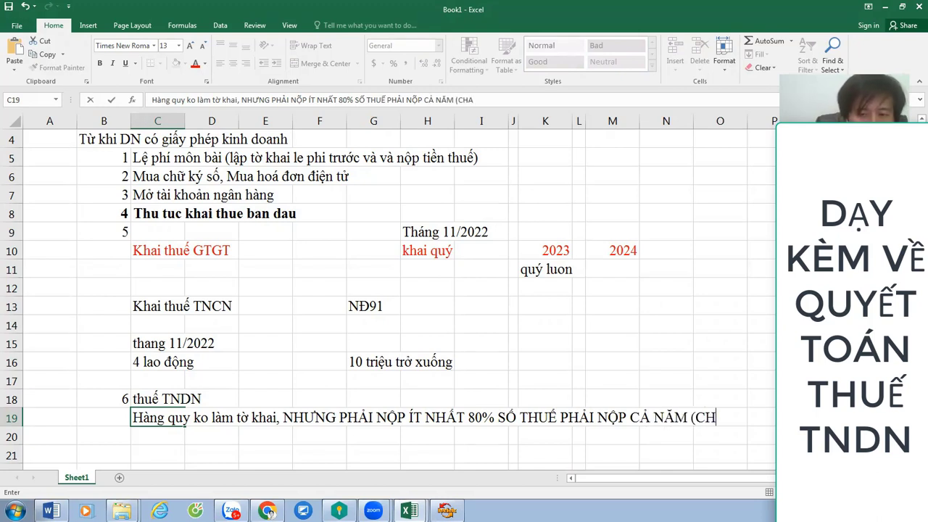
{"action": "type", "text": "À 320"}
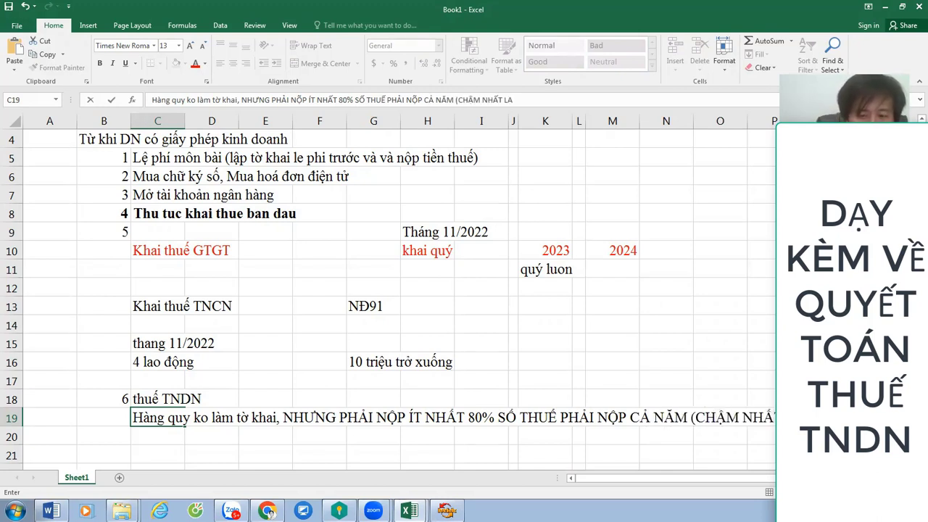
{"action": "key", "text": "BackSpace"}
{"action": "key", "text": "BackSpace"}
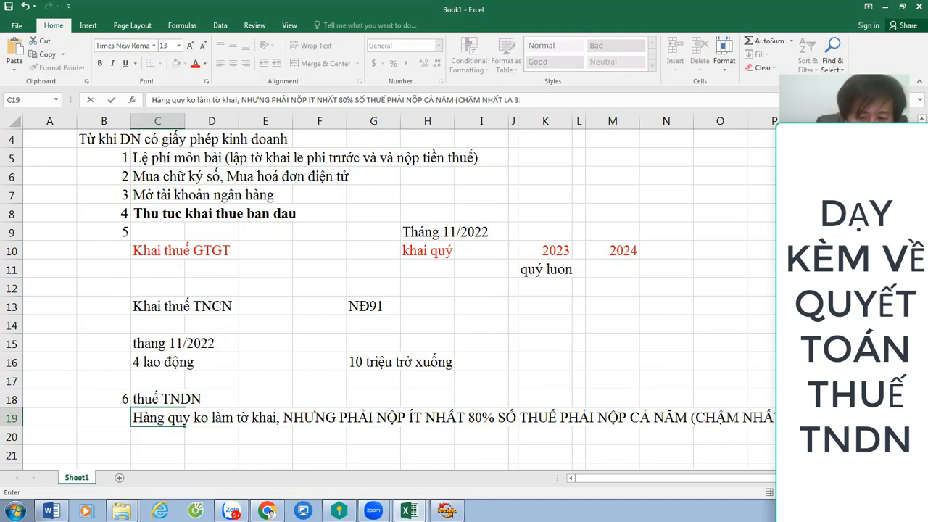
{"action": "type", "text": "0/1 NĂM SAU"}
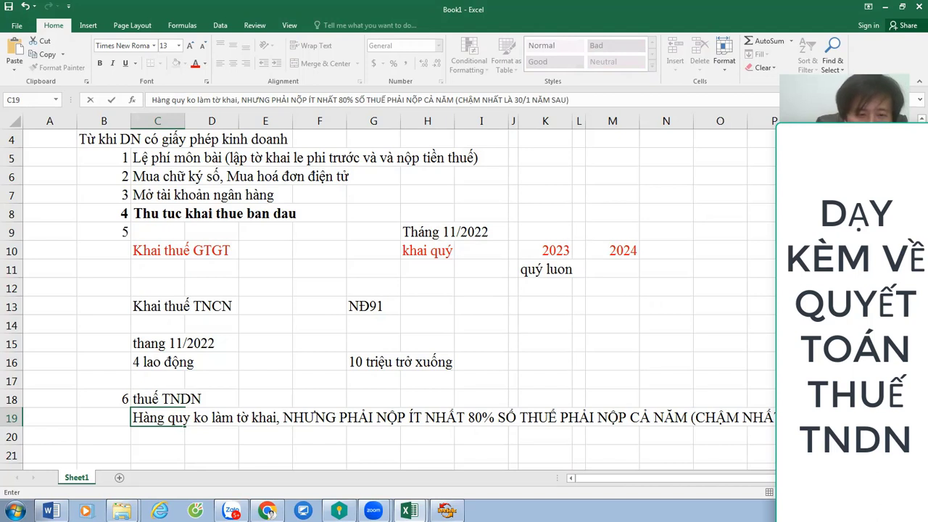
{"action": "key", "text": "Return"}
{"action": "key", "text": "Right"}
{"action": "key", "text": "Right"}
{"action": "key", "text": "Down"}
{"action": "key", "text": "Right"}
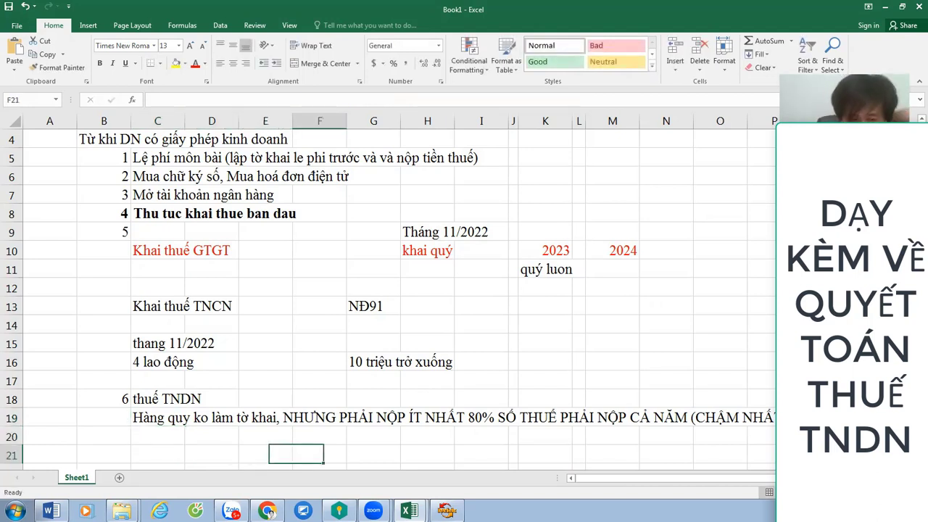
Enter 2022 with amount 100,000,000 in E21, comma-formatted with no decimals.
{"action": "key", "text": "Left"}
{"action": "key", "text": "Left"}
{"action": "key", "text": "Left"}
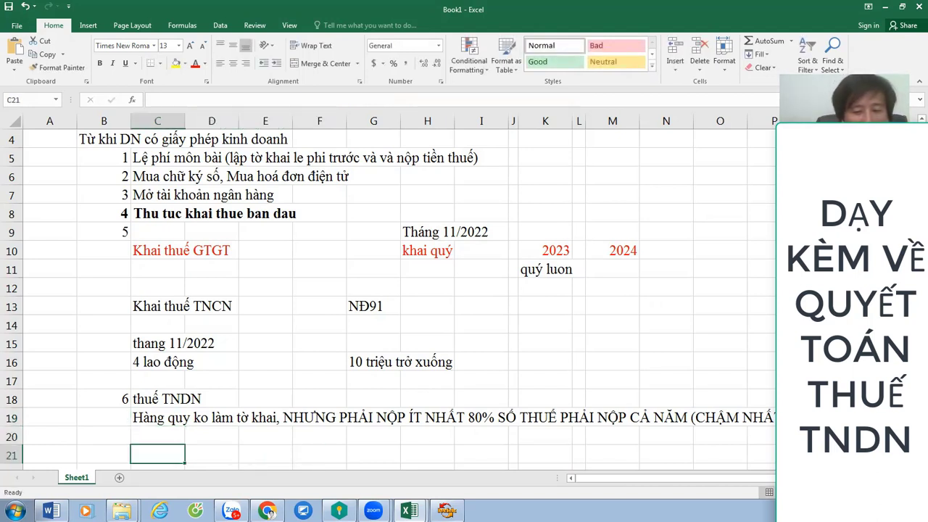
{"action": "type", "text": "2022"}
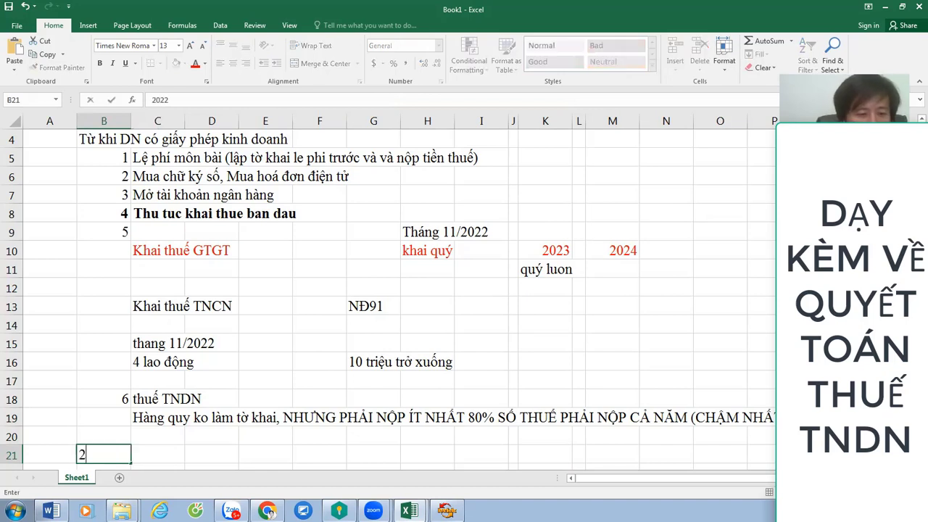
{"action": "key", "text": "Right"}
{"action": "key", "text": "Right"}
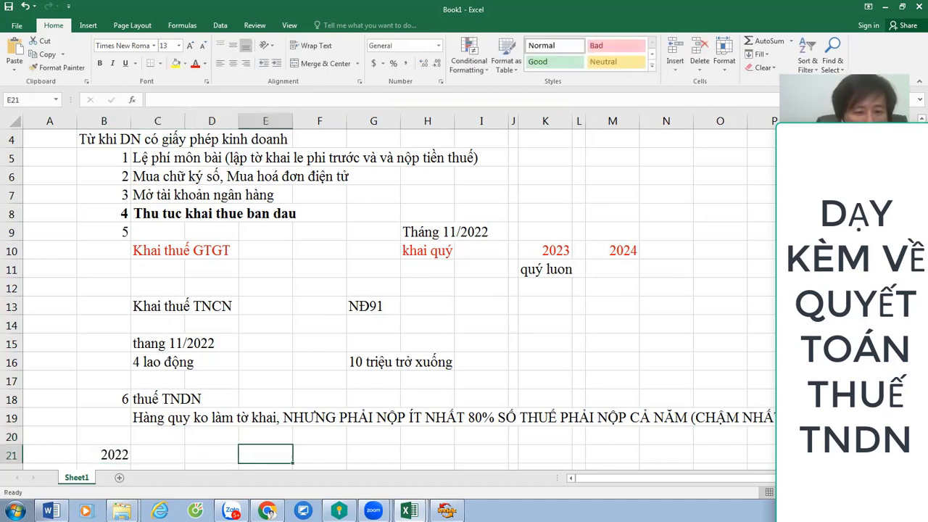
{"action": "type", "text": "100000000"}
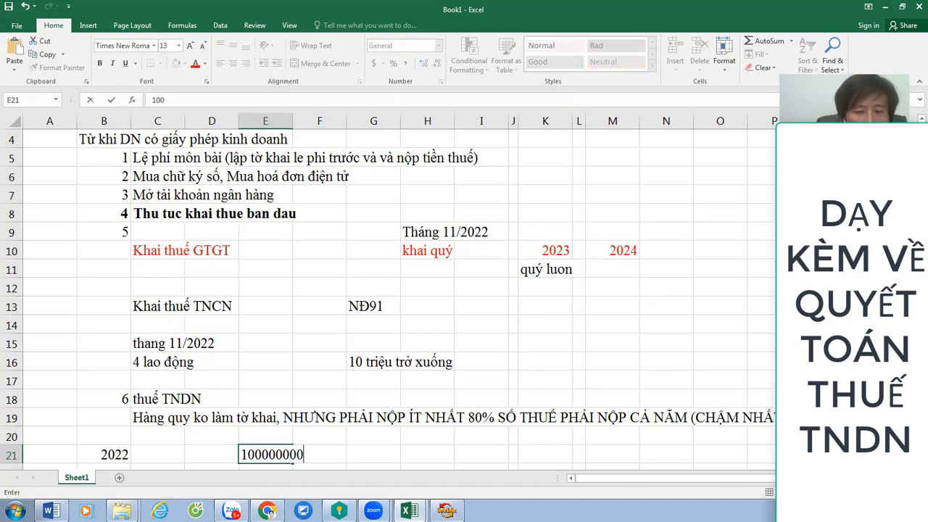
{"action": "key", "text": "Return"}
{"action": "key", "text": "Up"}
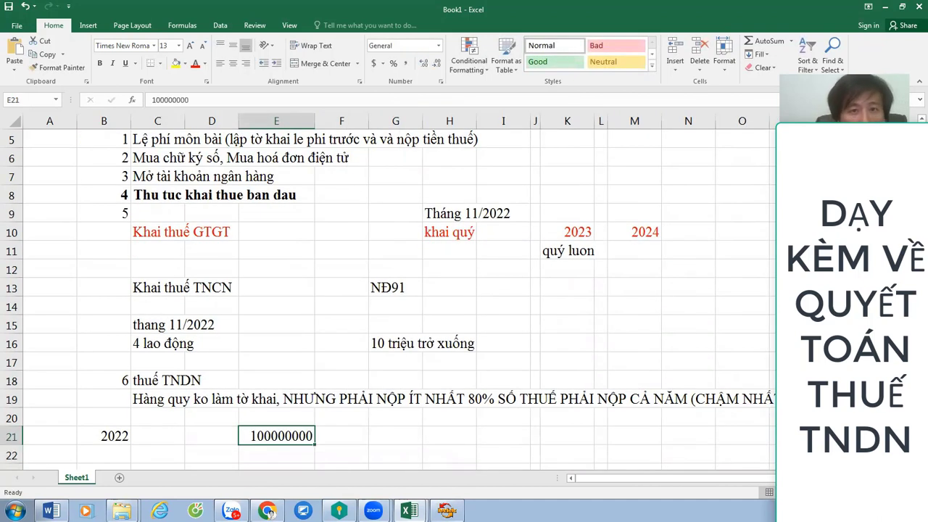
{"action": "left_click", "coordinate": [407, 64]}
{"action": "left_click", "coordinate": [437, 64]}
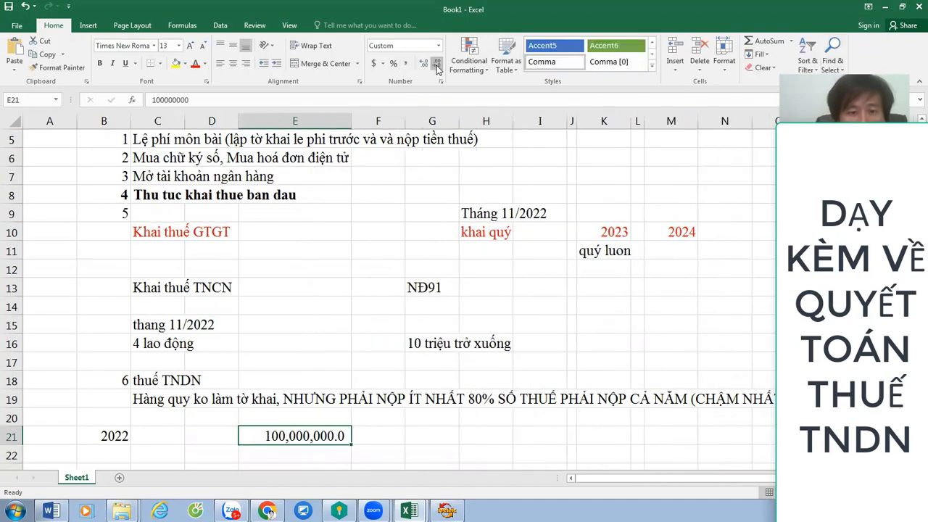
{"action": "left_click", "coordinate": [437, 63]}
Record the period 1/1/2022-30/1/2023 in E22 and begin an 80% formula in G22.
{"action": "left_click", "coordinate": [319, 460]}
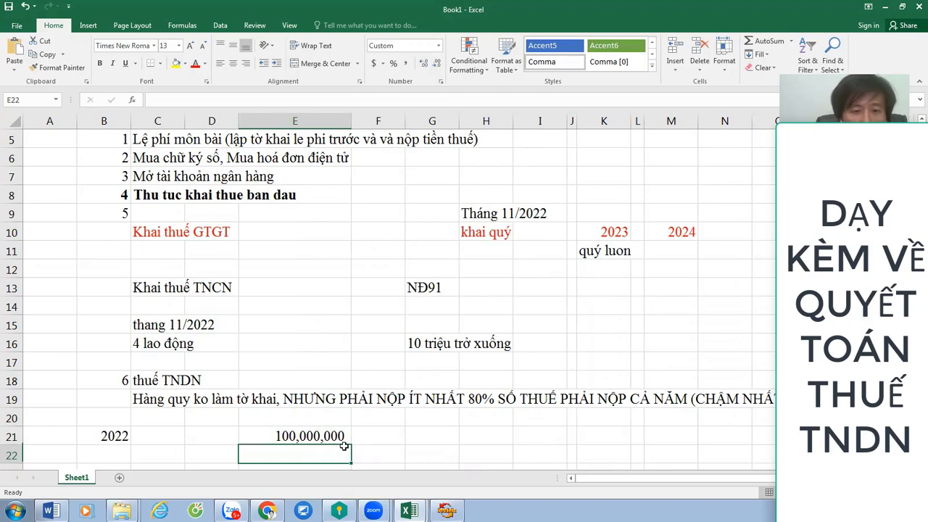
{"action": "type", "text": "1/1/"}
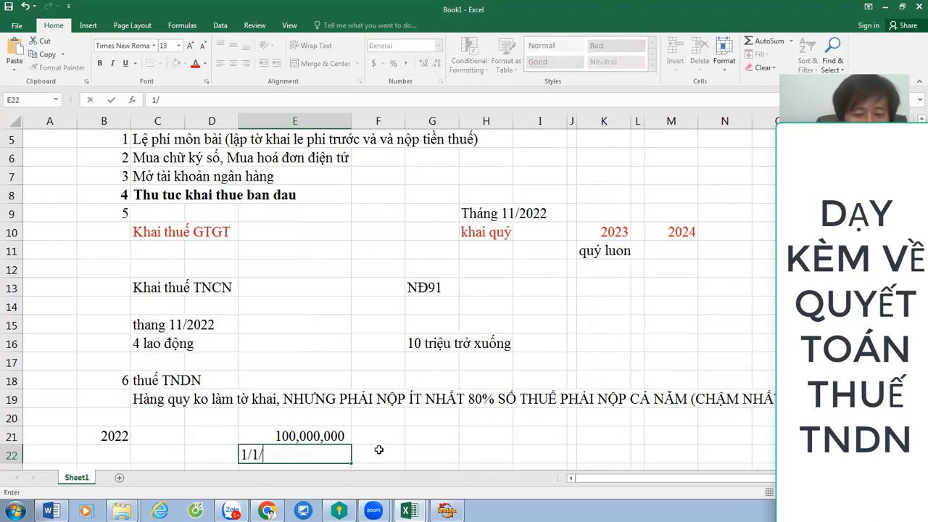
{"action": "type", "text": "2022-"}
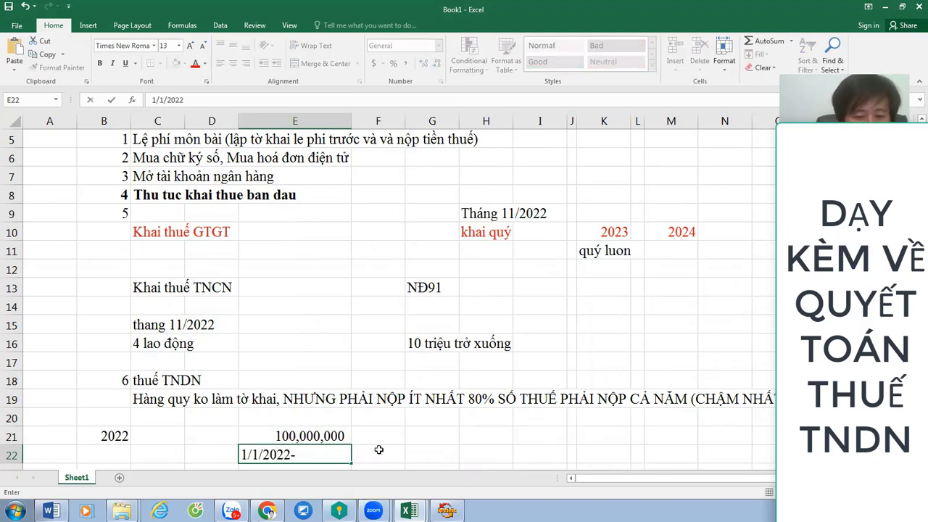
{"action": "type", "text": "30/1/2023"}
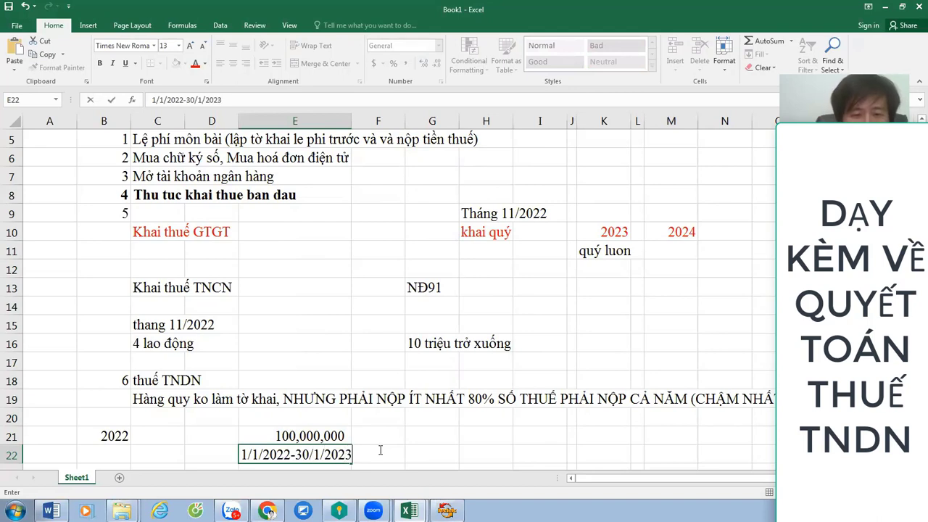
{"action": "key", "text": "Return"}
{"action": "key", "text": "Up"}
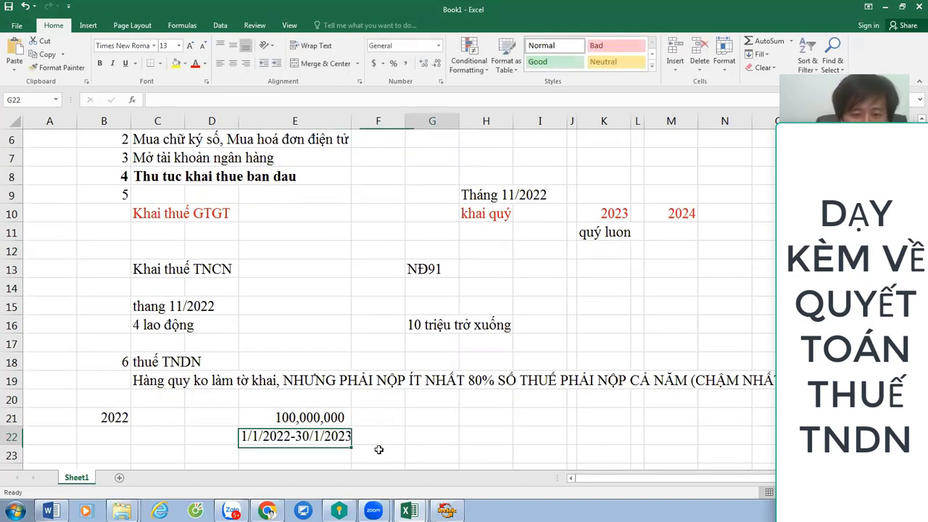
{"action": "key", "text": "Right"}
{"action": "key", "text": "Right"}
{"action": "type", "text": "=80%*"}
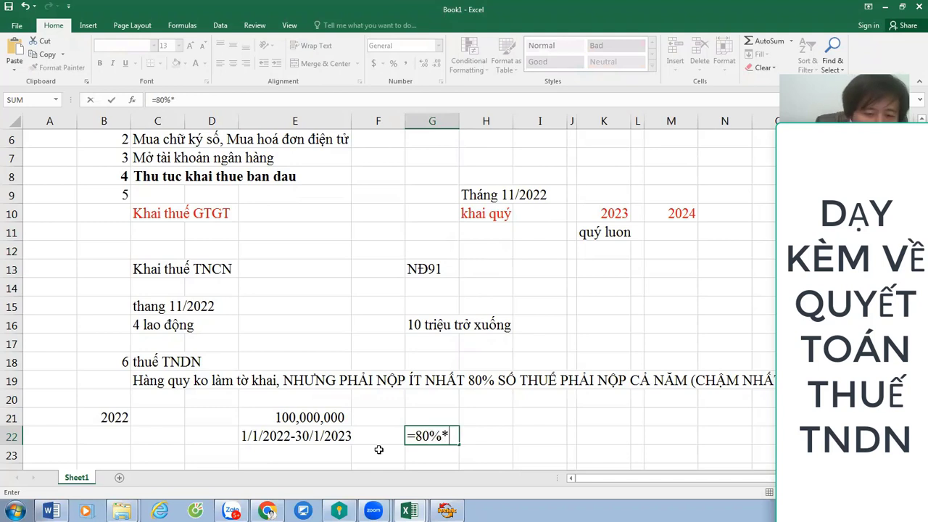
Complete the prepayment formula =80%*E21 in G22, giving 80,000,000.
{"action": "key", "text": "Left"}
{"action": "key", "text": "Left"}
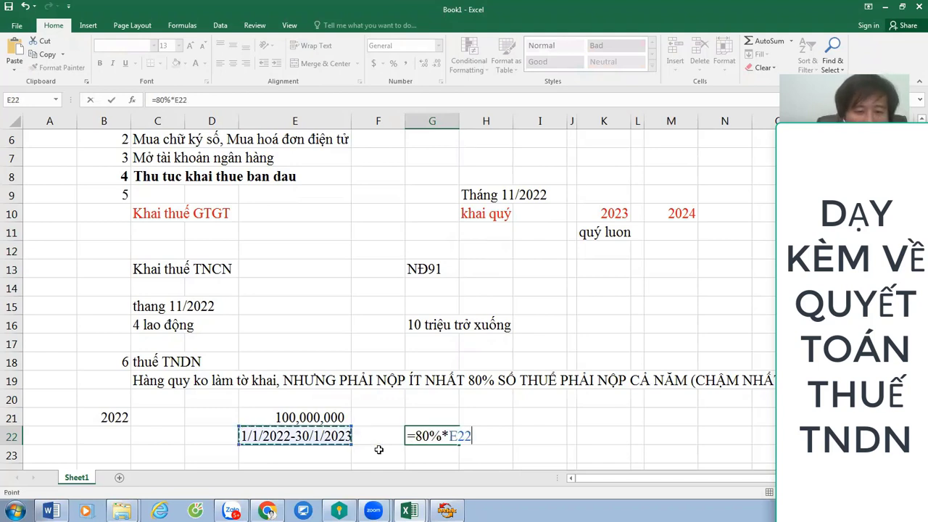
{"action": "key", "text": "Up"}
{"action": "key", "text": "Return"}
{"action": "key", "text": "Up"}
{"action": "key", "text": "Up"}
{"action": "key", "text": "Up"}
{"action": "key", "text": "Up"}
Head cell E20 with 'Quyết toán'.
{"action": "key", "text": "Down"}
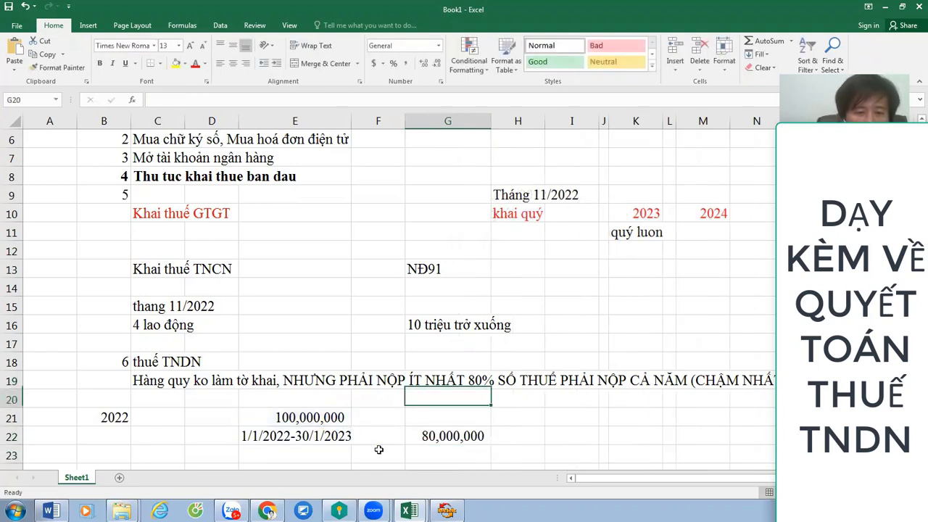
{"action": "key", "text": "Left"}
{"action": "key", "text": "Left"}
{"action": "type", "text": "quyết toán"}
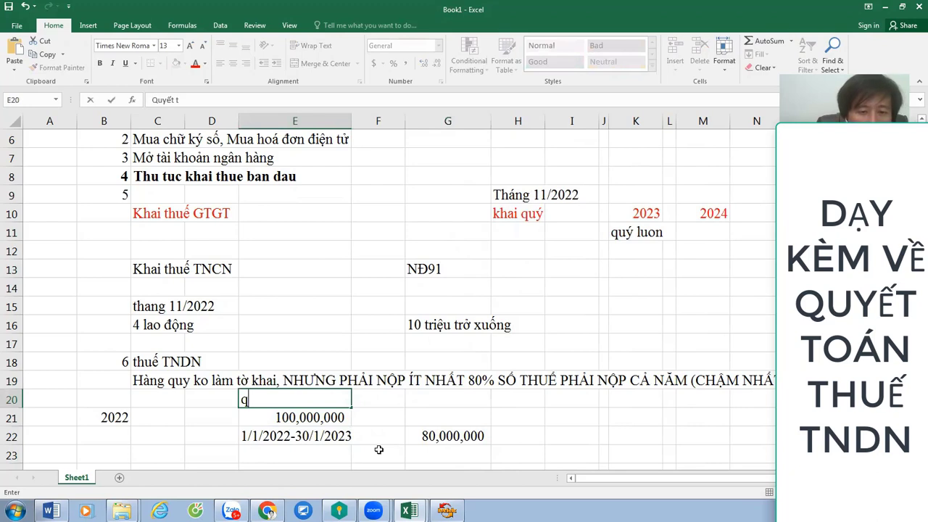
{"action": "key", "text": "Return"}
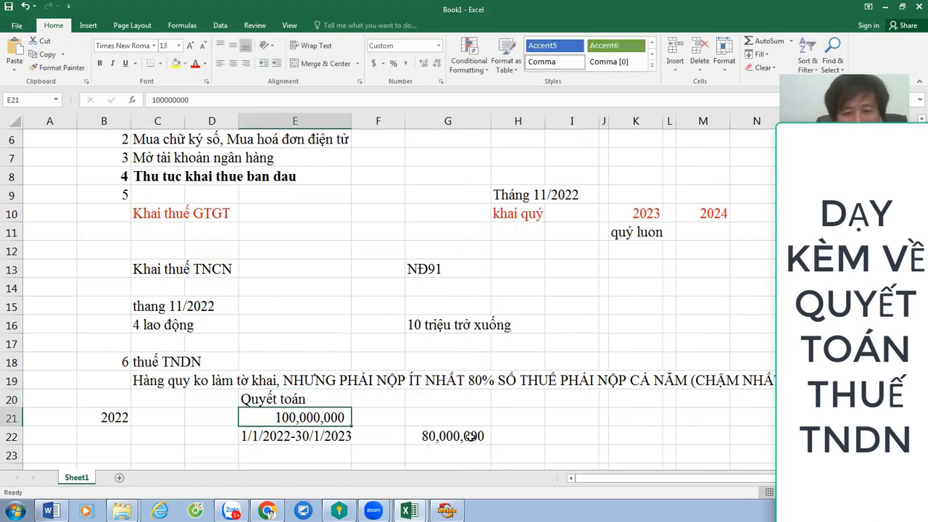
Color the row 22 entries E22:G22 red.
{"action": "left_click", "coordinate": [470, 438]}
{"action": "left_click_drag", "start_coordinate": [296, 439], "coordinate": [464, 439]}
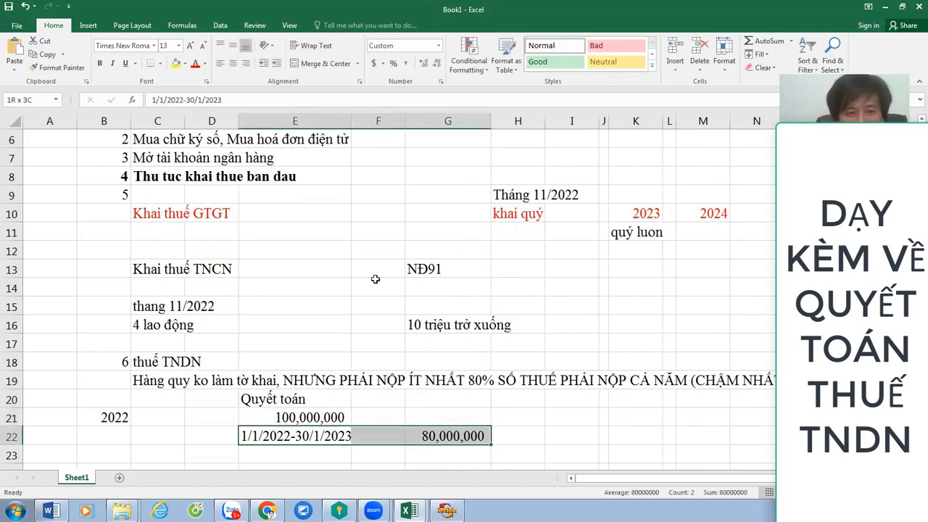
{"action": "left_click", "coordinate": [195, 64]}
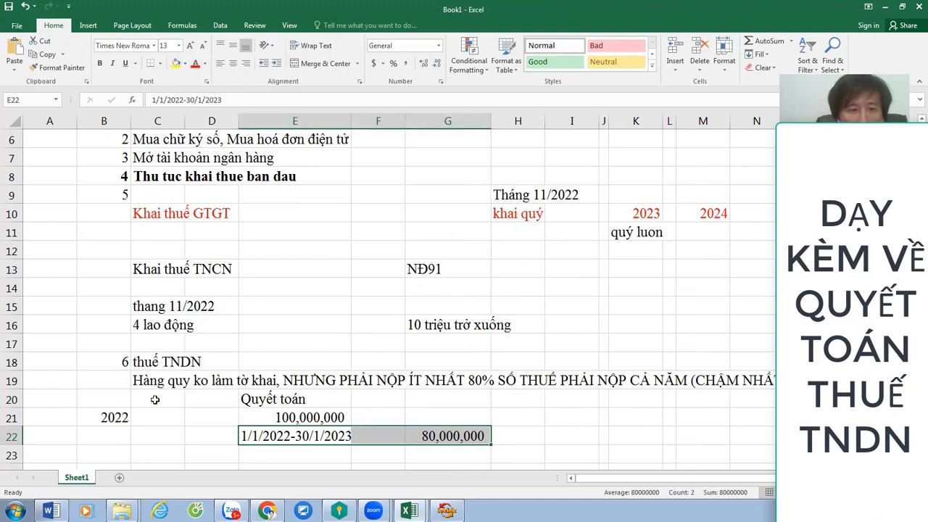
{"action": "left_click", "coordinate": [176, 384]}
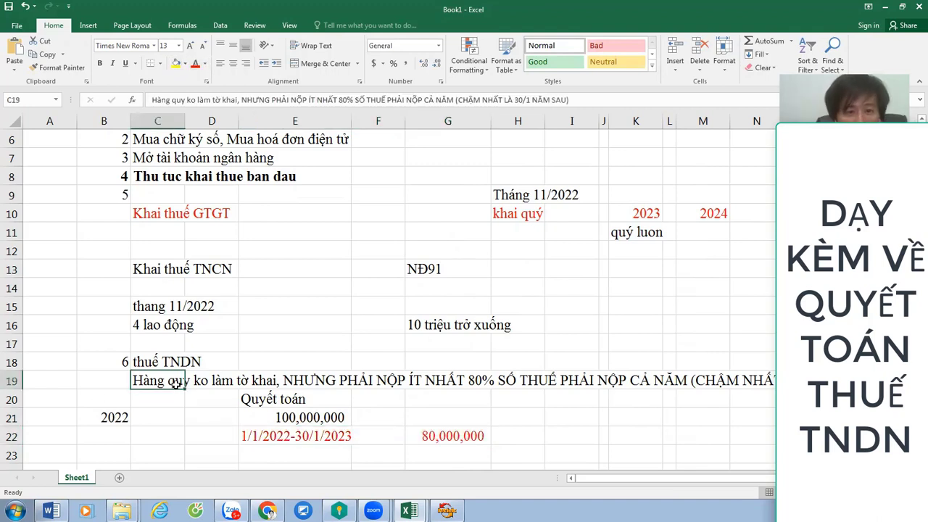
{"action": "left_click", "coordinate": [448, 432]}
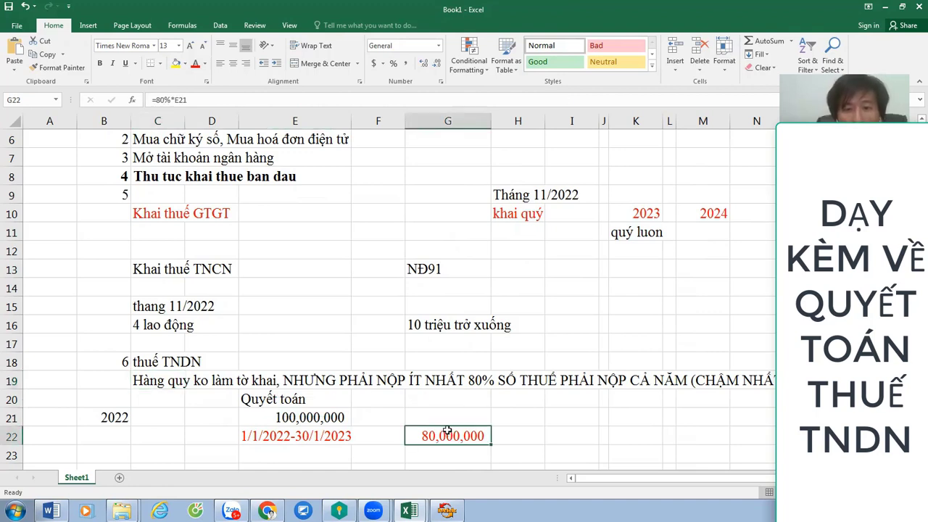
{"action": "double_click", "coordinate": [312, 435]}
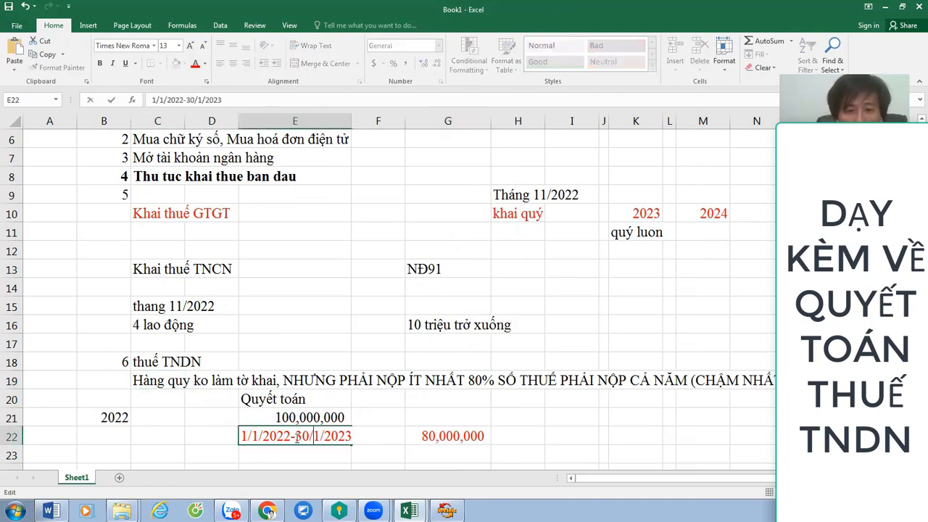
{"action": "left_click", "coordinate": [435, 437]}
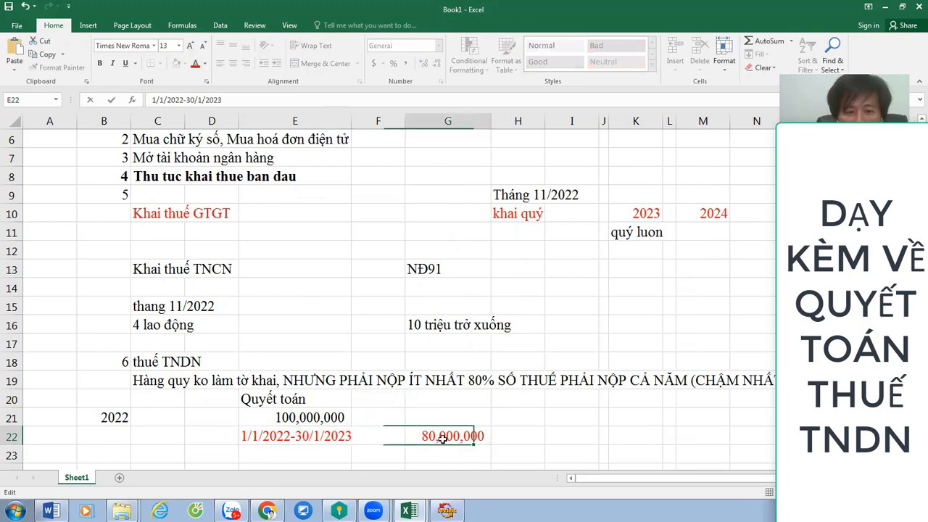
{"action": "left_click", "coordinate": [275, 415]}
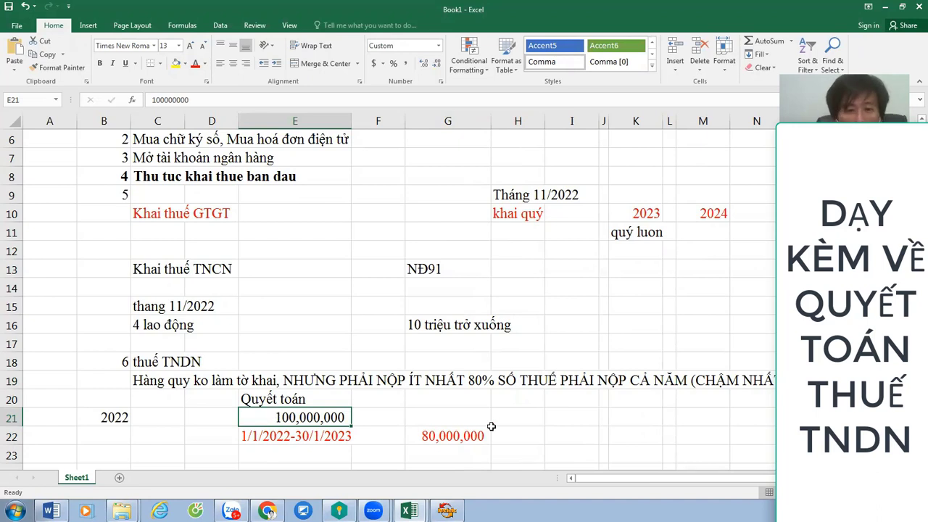
Enter 70000000 in G23 and =G22-G23 in G24, giving 10,000,000.
{"action": "left_click", "coordinate": [450, 455]}
{"action": "type", "text": "00000000"}
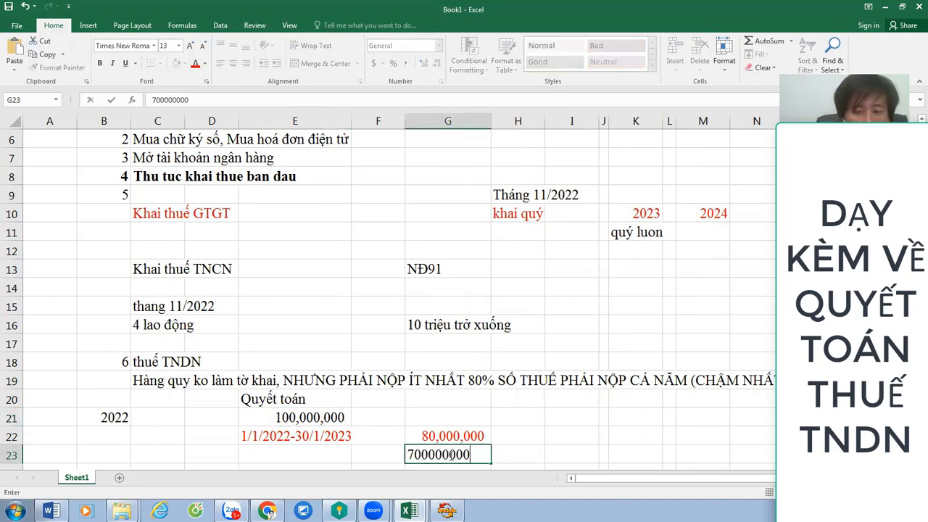
{"action": "key", "text": "Return"}
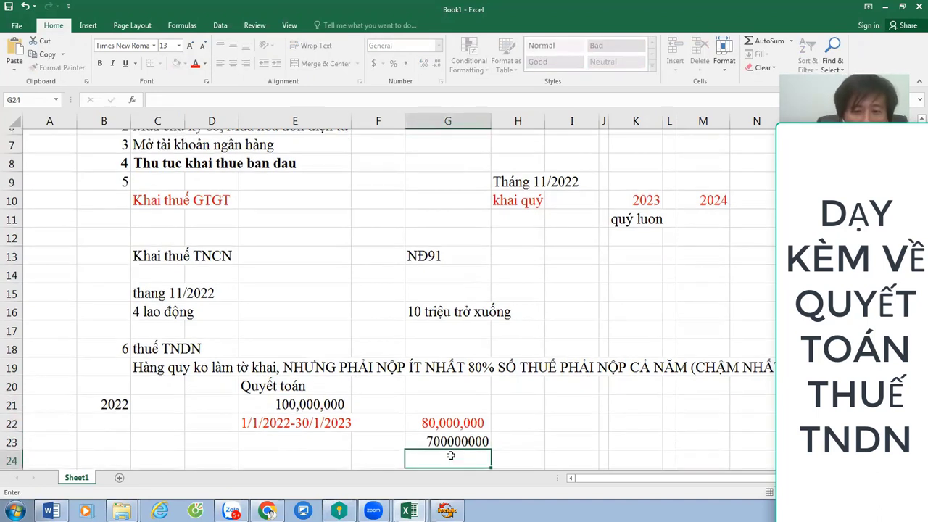
{"action": "type", "text": "=G22-G23"}
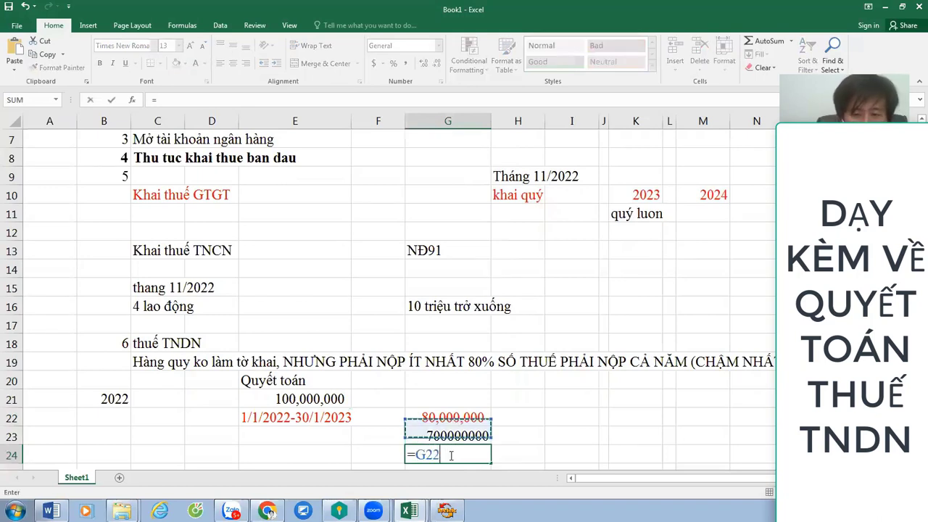
{"action": "key", "text": "Return"}
{"action": "key", "text": "Up"}
{"action": "key", "text": "Up"}
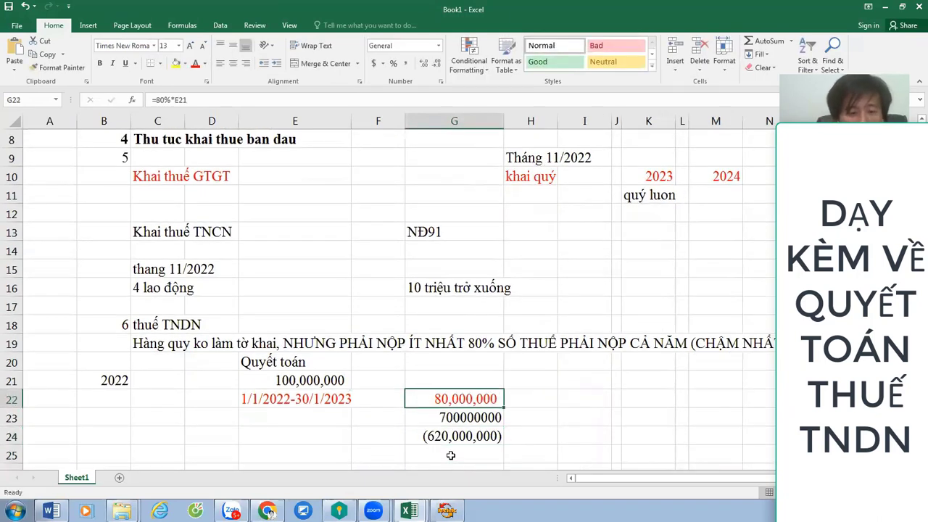
{"action": "key", "text": "Down"}
{"action": "key", "text": "F2"}
{"action": "key", "text": "BackSpace"}
{"action": "key", "text": "Return"}
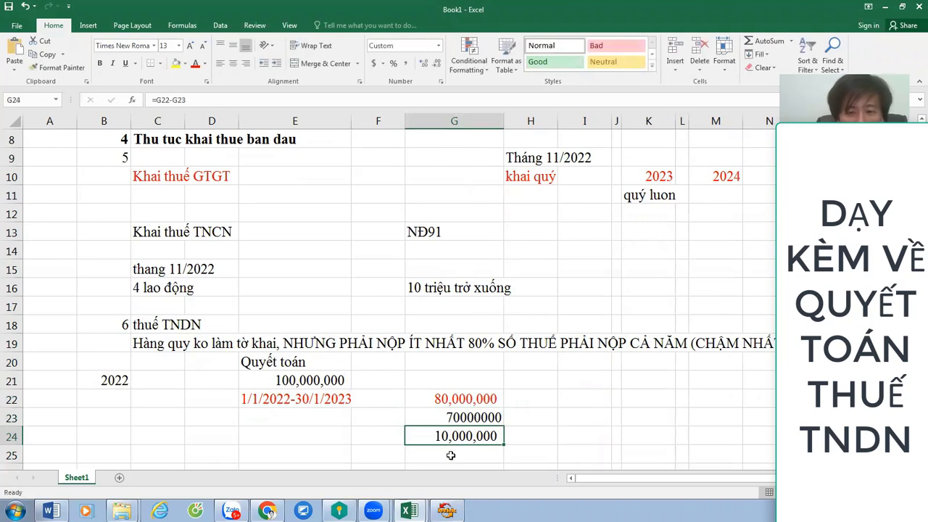
Type the note 'Từ 31/1/2023- Truoc ngay nop tien' in G25.
{"action": "key", "text": "Up"}
{"action": "key", "text": "Down"}
{"action": "key", "text": "Down"}
{"action": "key", "text": "Down"}
{"action": "key", "text": "Up"}
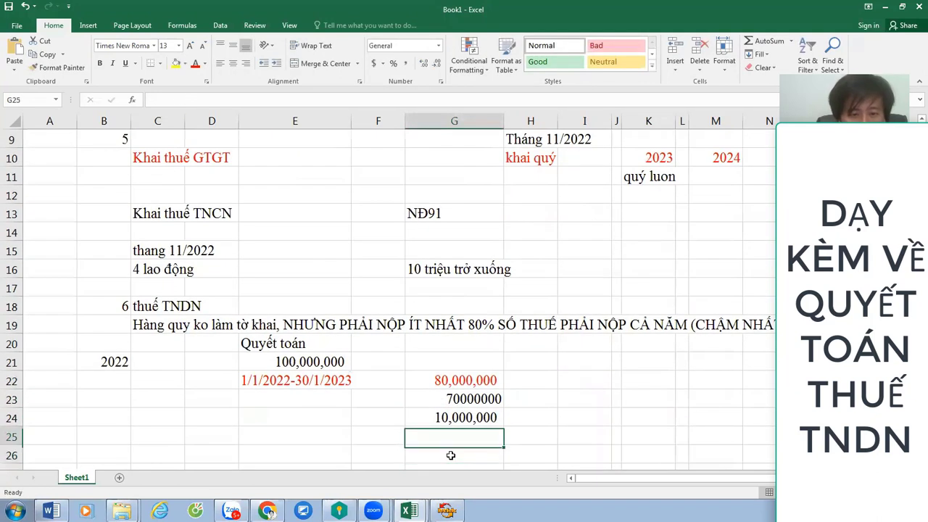
{"action": "type", "text": "Tư"}
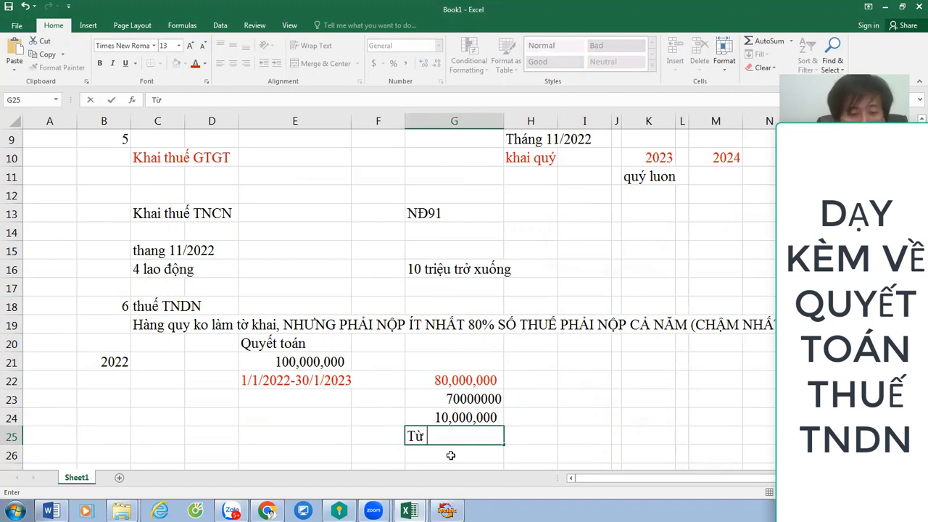
{"action": "type", "text": " 31/1/2023"}
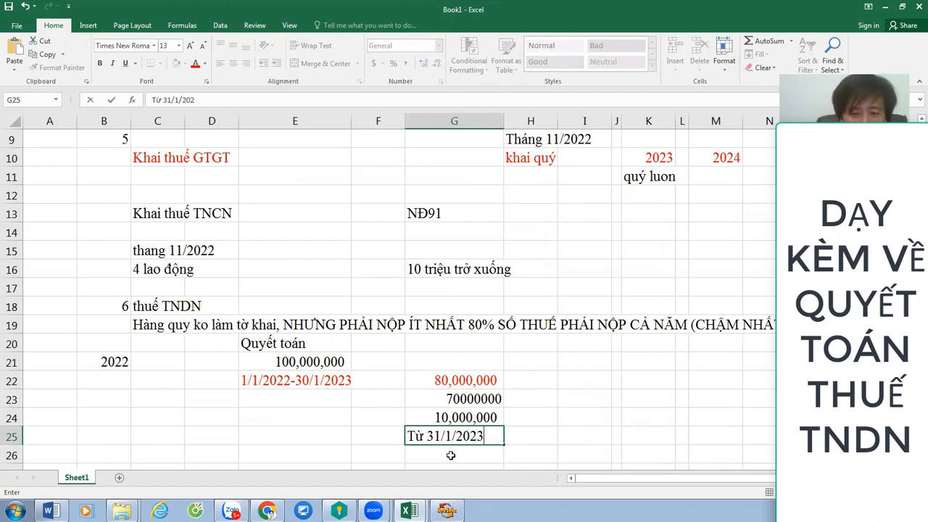
{"action": "type", "text": "- "}
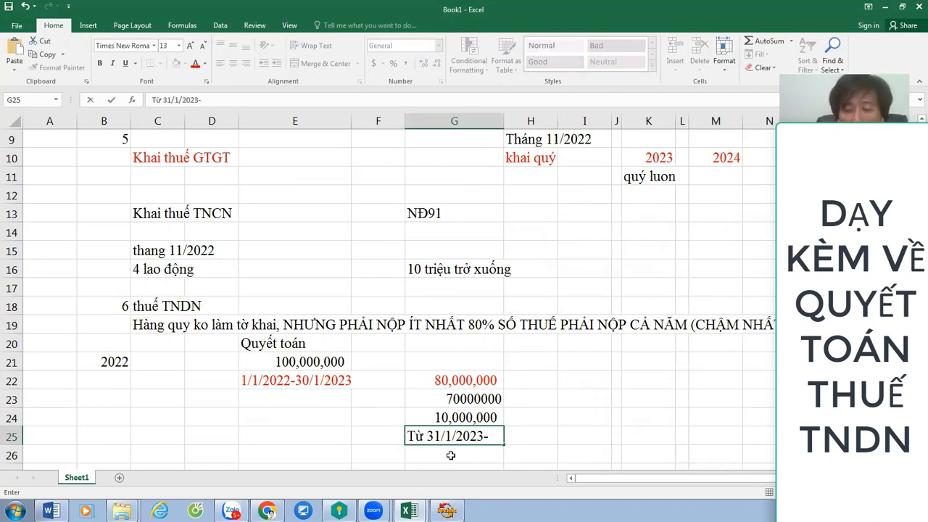
{"action": "type", "text": "Truoc ngay nop tien"}
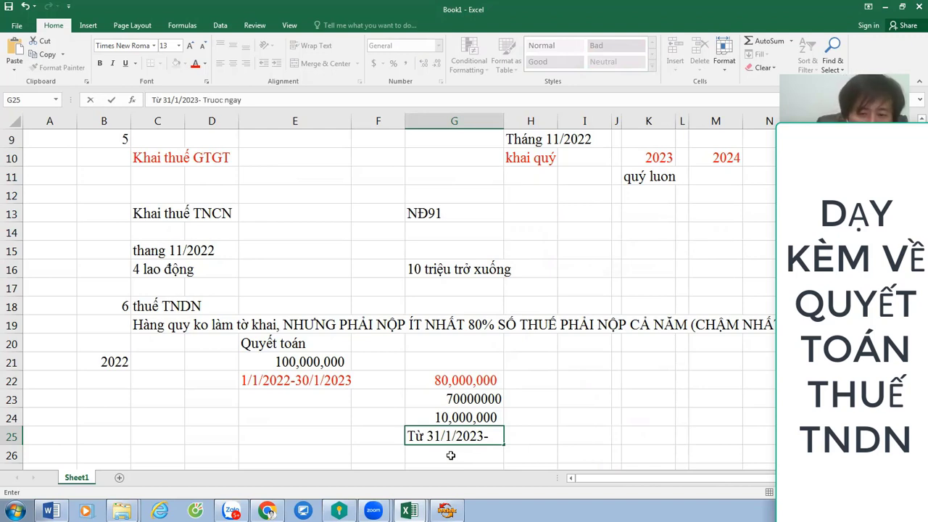
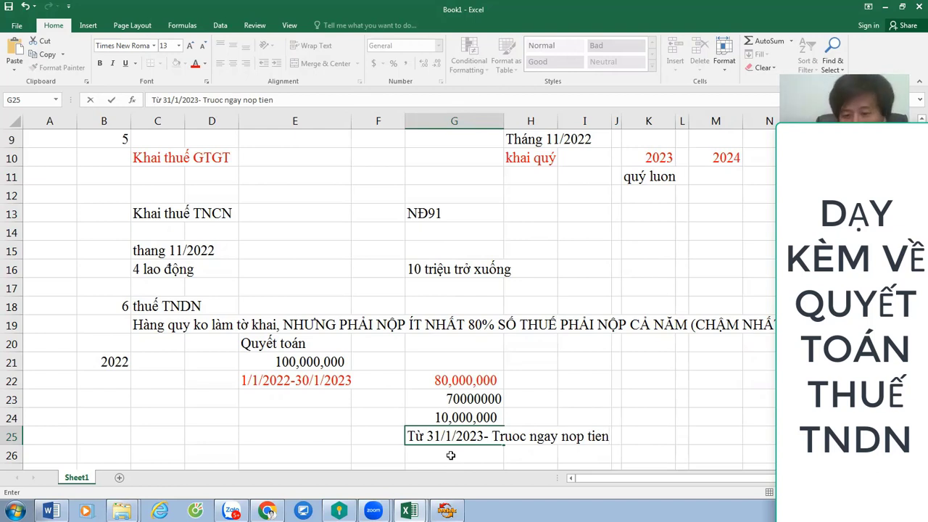
Commit the payment-deadline note in G25 and review the 80,000,000 row above it.
{"action": "key", "text": "Return"}
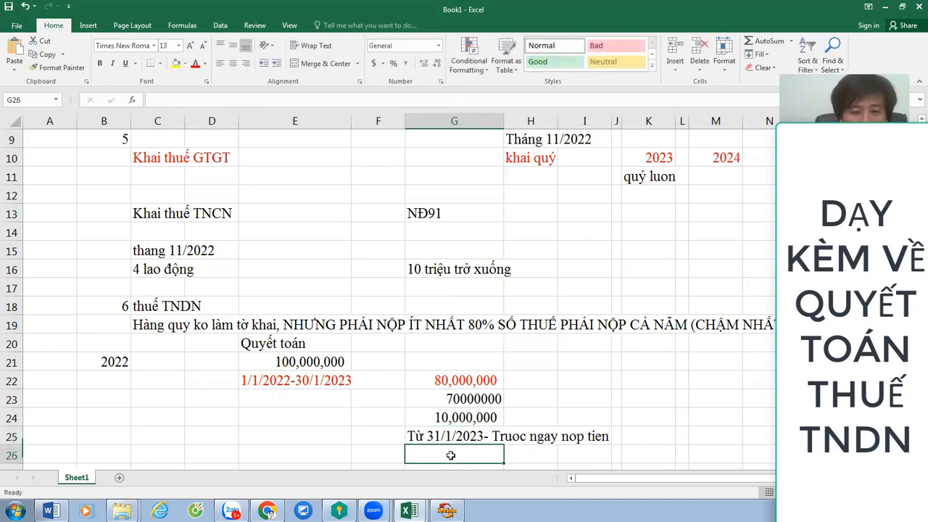
{"action": "key", "text": "Up"}
{"action": "key", "text": "Up"}
{"action": "key", "text": "Up"}
{"action": "key", "text": "Up"}
{"action": "key", "text": "Left"}
{"action": "key", "text": "Left"}
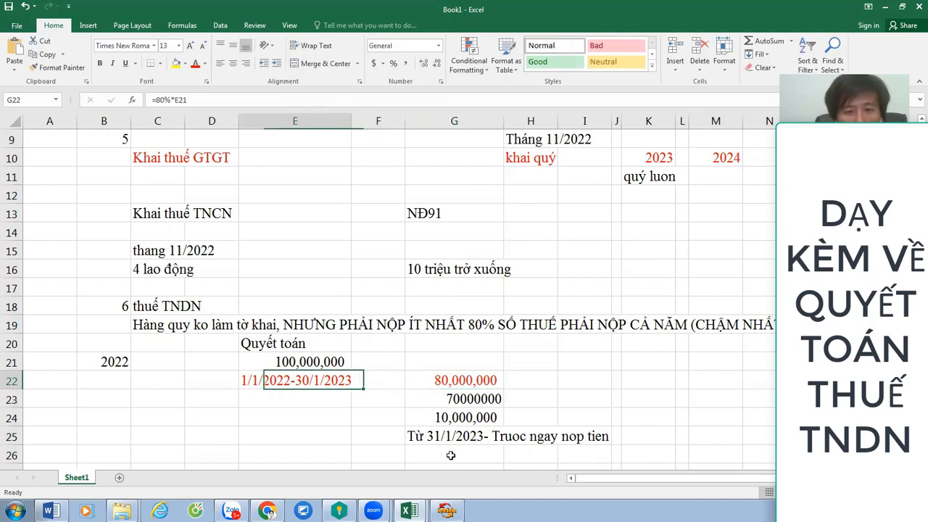
{"action": "key", "text": "Right"}
{"action": "key", "text": "Right"}
{"action": "key", "text": "Right"}
{"action": "key", "text": "Right"}
{"action": "key", "text": "Right"}
{"action": "key", "text": "Down"}
{"action": "key", "text": "Down"}
{"action": "key", "text": "Down"}
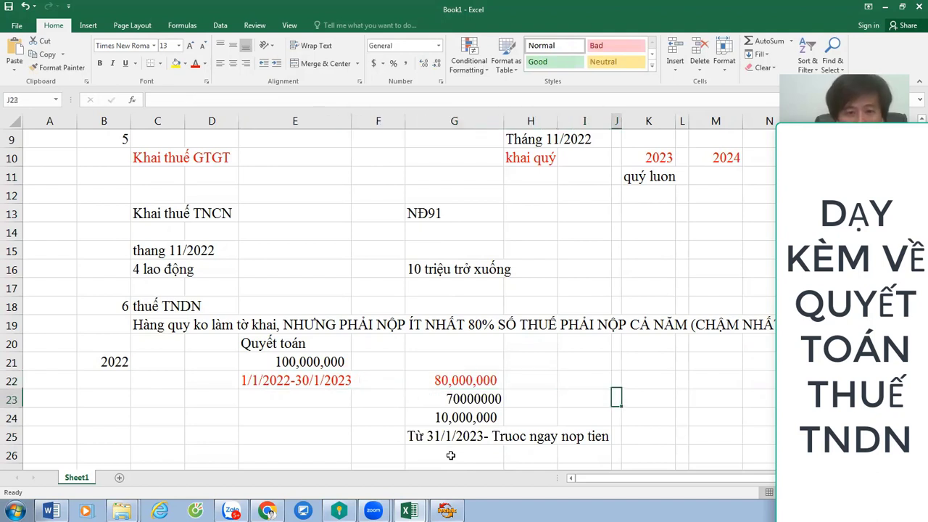
Number the 80% advance-payment line in B19 as item 6.1.
{"action": "key", "text": "Home"}
{"action": "key", "text": "Down"}
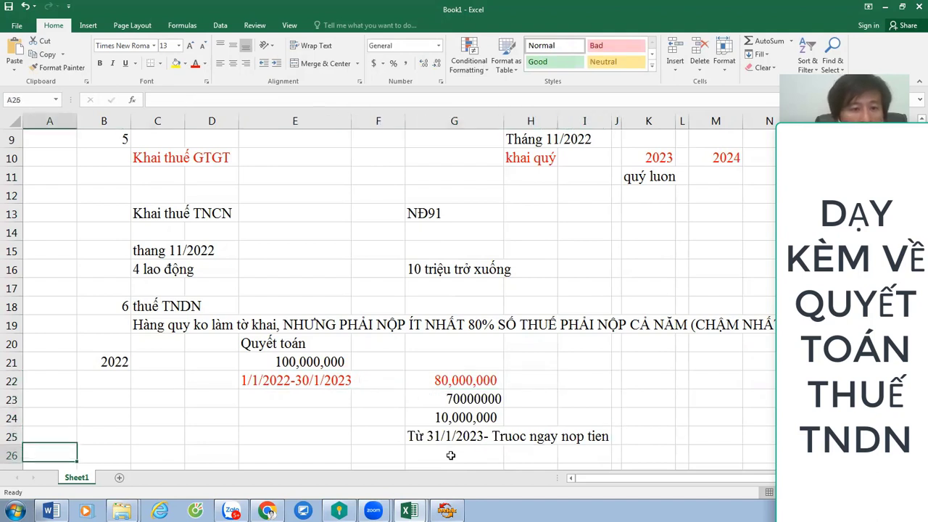
{"action": "scroll", "coordinate": [451, 456], "scroll_direction": "down", "scroll_amount": 1}
{"action": "key", "text": "Up"}
{"action": "key", "text": "Up"}
{"action": "key", "text": "Up"}
{"action": "key", "text": "Up"}
{"action": "key", "text": "Up"}
{"action": "key", "text": "Up"}
{"action": "key", "text": "Up"}
{"action": "key", "text": "Up"}
{"action": "key", "text": "Up"}
{"action": "key", "text": "Up"}
{"action": "key", "text": "Up"}
{"action": "key", "text": "Down"}
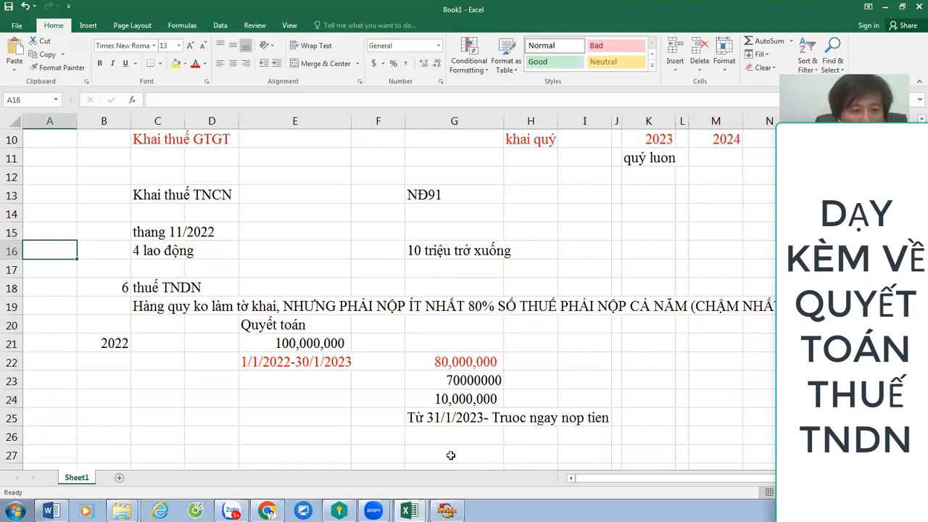
{"action": "key", "text": "Down"}
{"action": "key", "text": "Down"}
{"action": "key", "text": "Down"}
{"action": "key", "text": "Right"}
{"action": "type", "text": "6.1"}
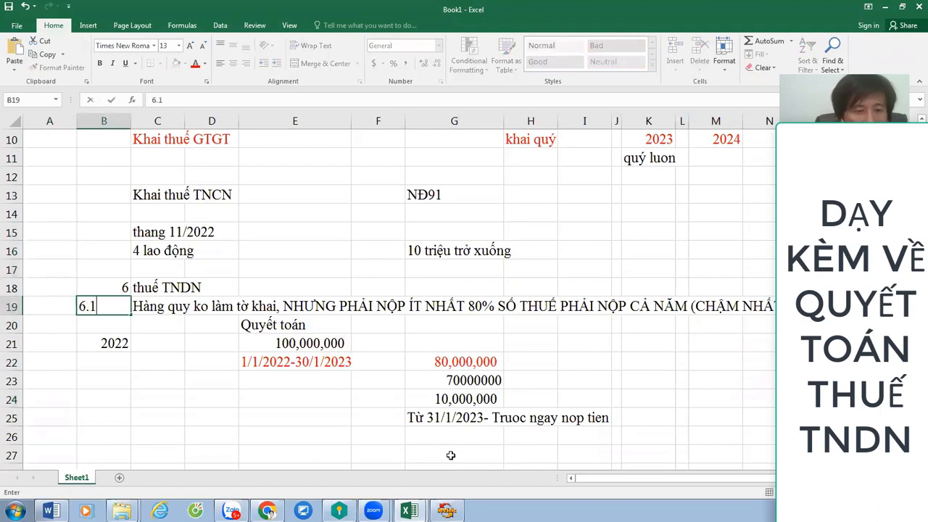
{"action": "key", "text": "Return"}
{"action": "key", "text": "Down"}
{"action": "key", "text": "Down"}
{"action": "key", "text": "Down"}
{"action": "key", "text": "Down"}
{"action": "key", "text": "Down"}
{"action": "key", "text": "Down"}
{"action": "key", "text": "Down"}
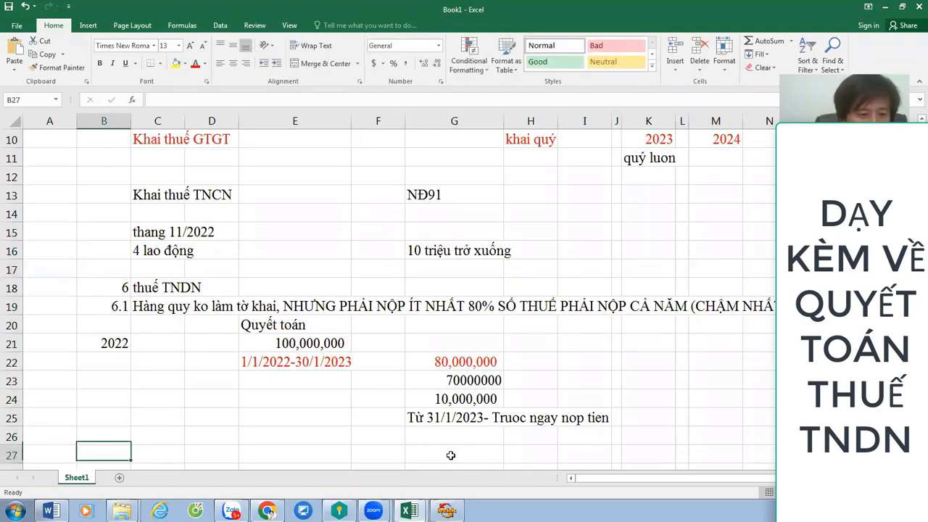
Enter item 6.2 in B27 with the note that the TNDN finalization return is due 31/3 next year.
{"action": "type", "text": "6.2"}
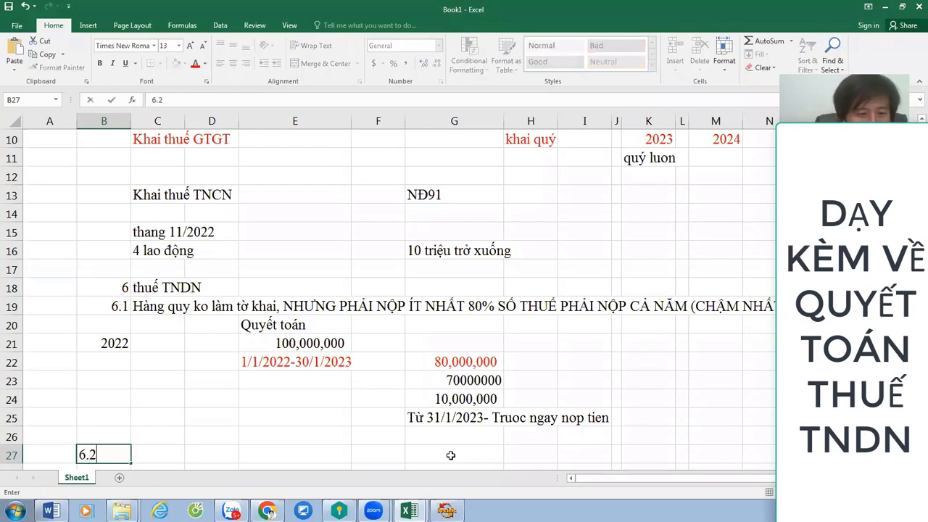
{"action": "key", "text": "Tab"}
{"action": "type", "text": "Cuối na"}
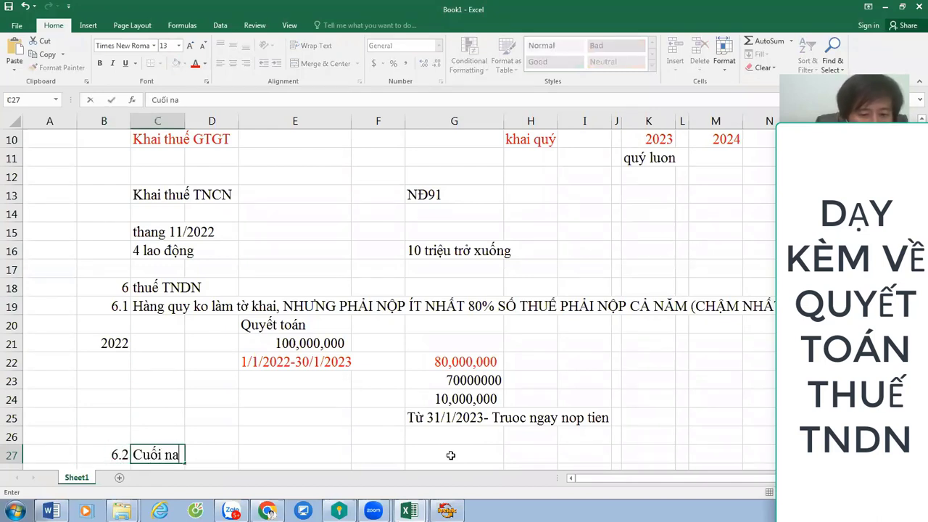
{"action": "key", "text": "BackSpace"}
{"action": "type", "text": "ăm thì làm"}
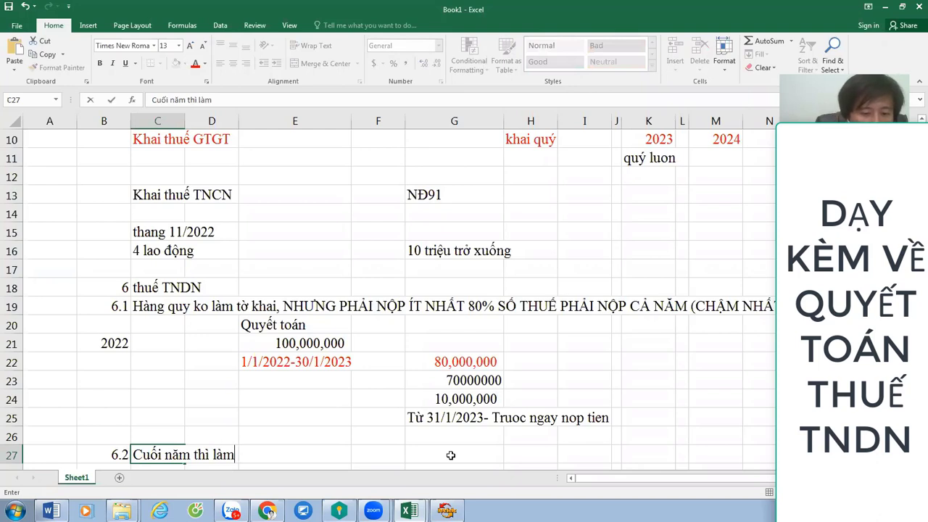
{"action": "type", "text": " tờ khai qu"}
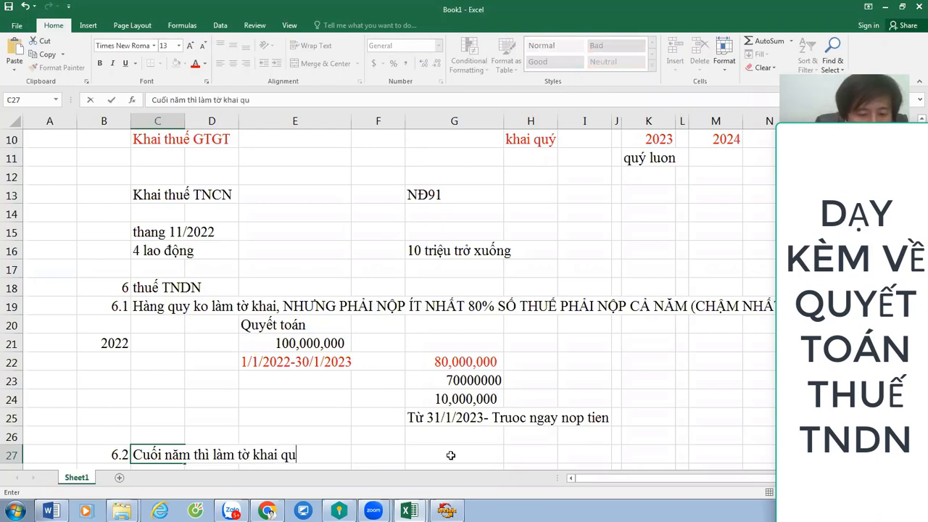
{"action": "type", "text": "yết toán thue"}
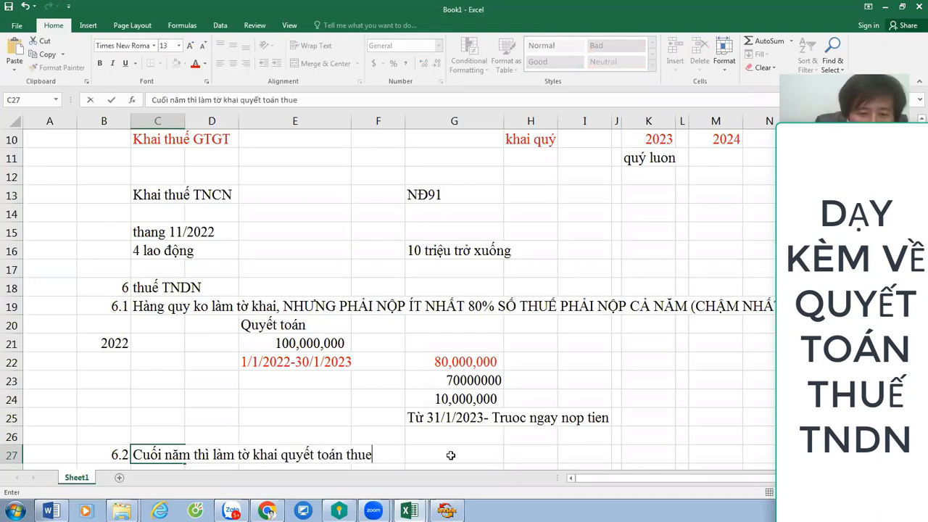
{"action": "key", "text": "BackSpace"}
{"action": "type", "text": "ế TNDN ("}
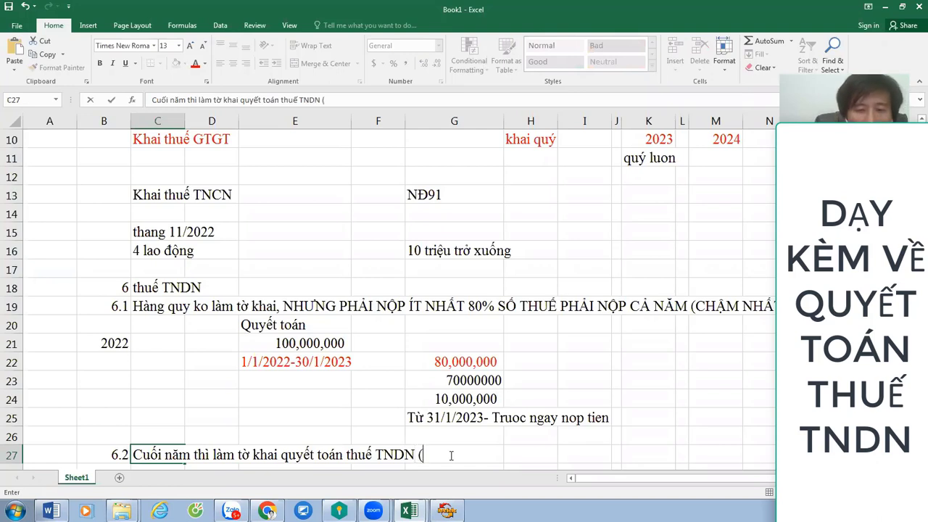
{"action": "type", "text": "31/"}
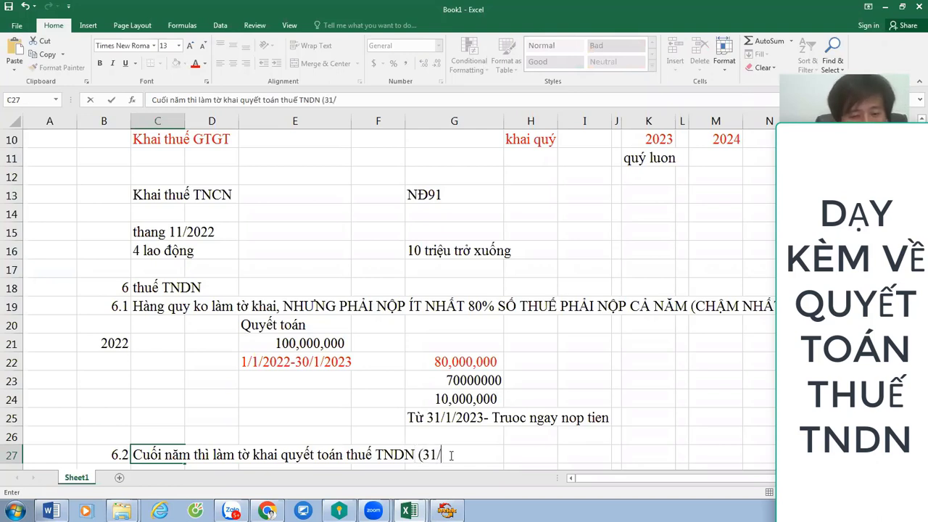
{"action": "type", "text": "3/ của năm sau"}
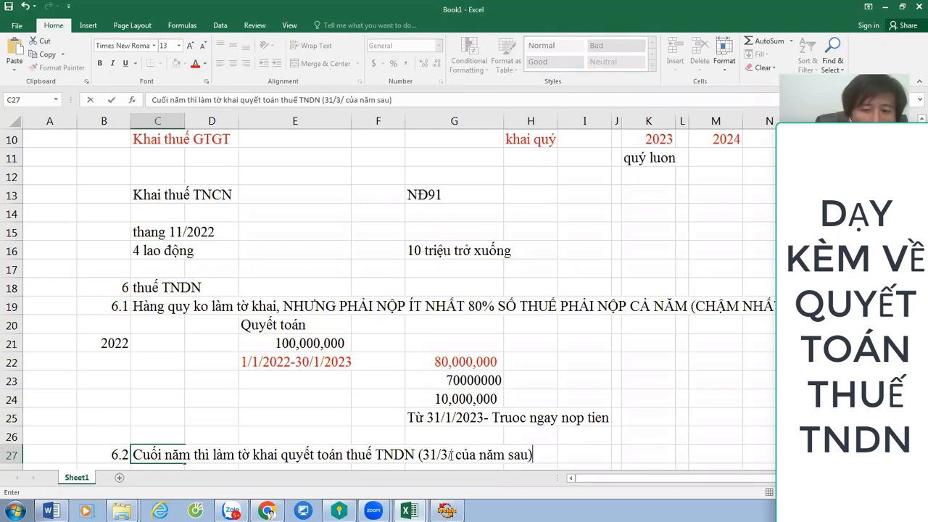
{"action": "key", "text": "Return"}
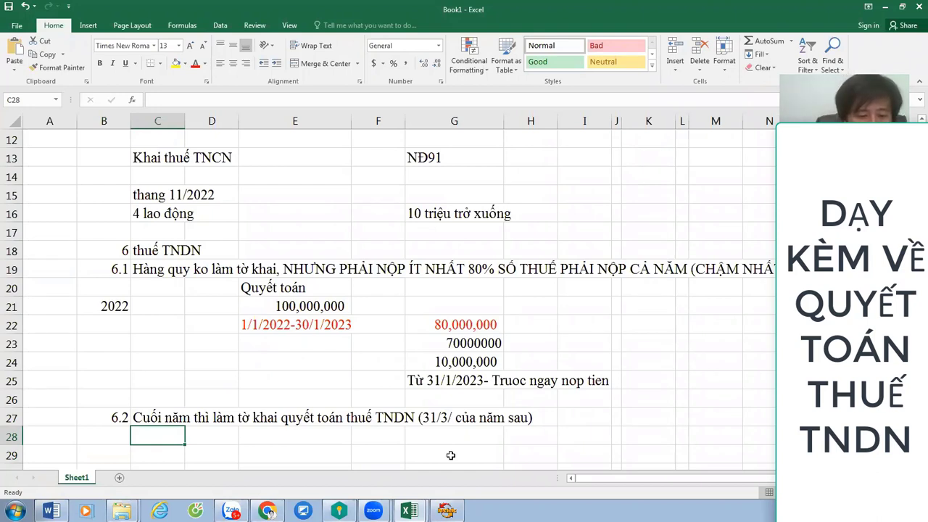
Note in C28 that a deadline falling on a holiday moves to the next working day.
{"action": "type", "text": "Nếu"}
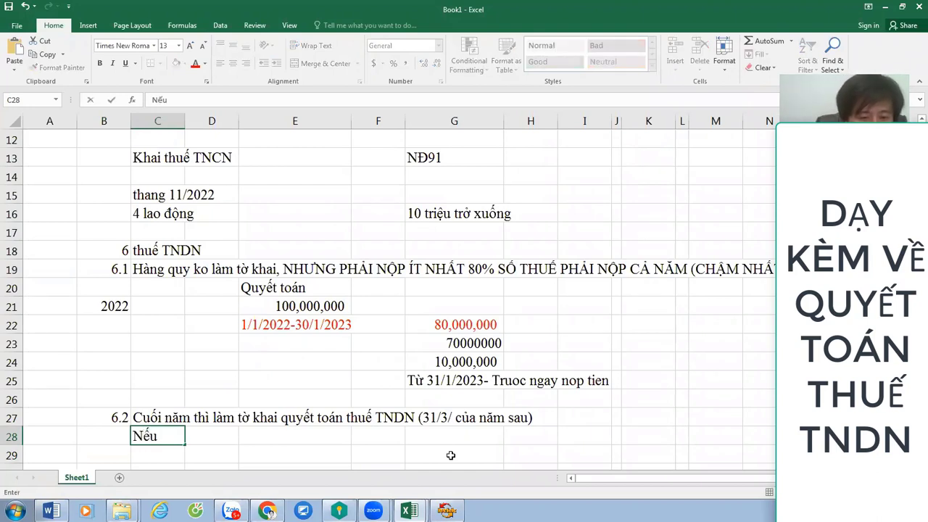
{"action": "type", "text": " mà thời gi"}
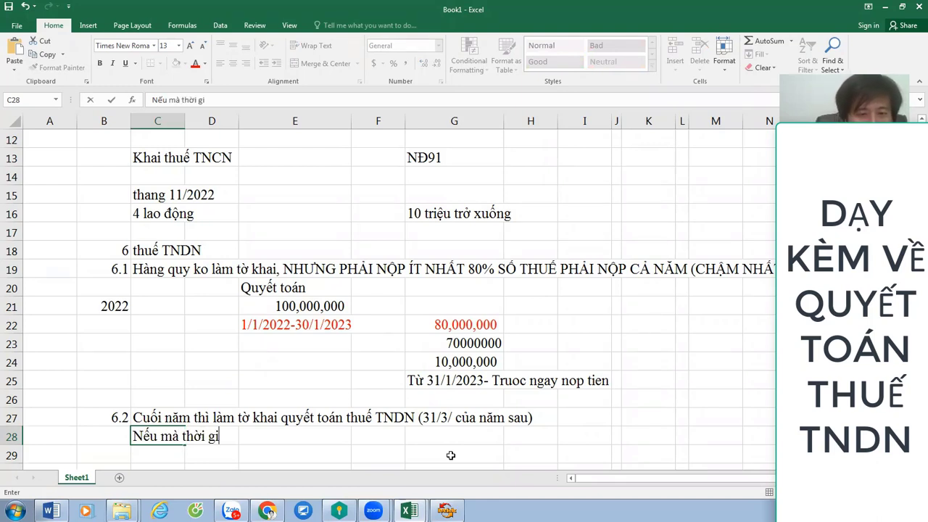
{"action": "type", "text": "a"}
{"action": "key", "text": "BackSpace"}
{"action": "key", "text": "BackSpace"}
{"action": "key", "text": "BackSpace"}
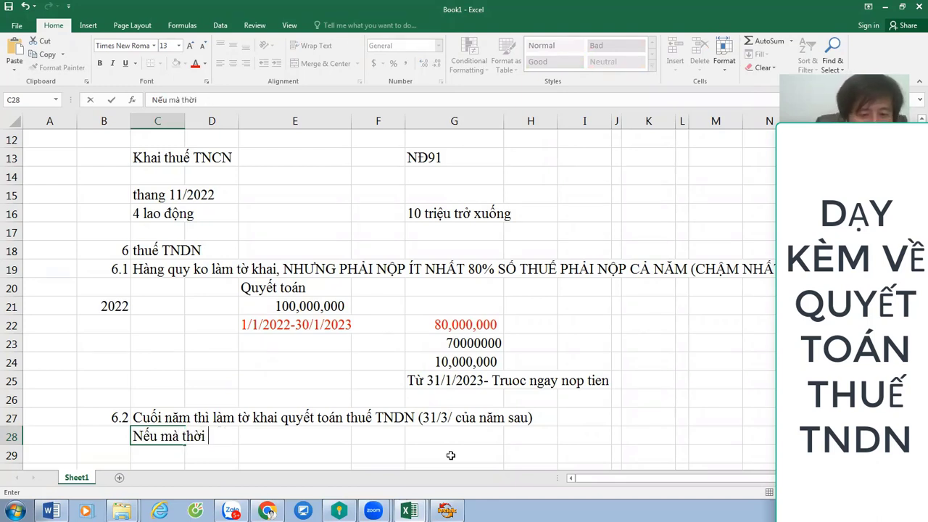
{"action": "type", "text": "hạn trùng ngày"}
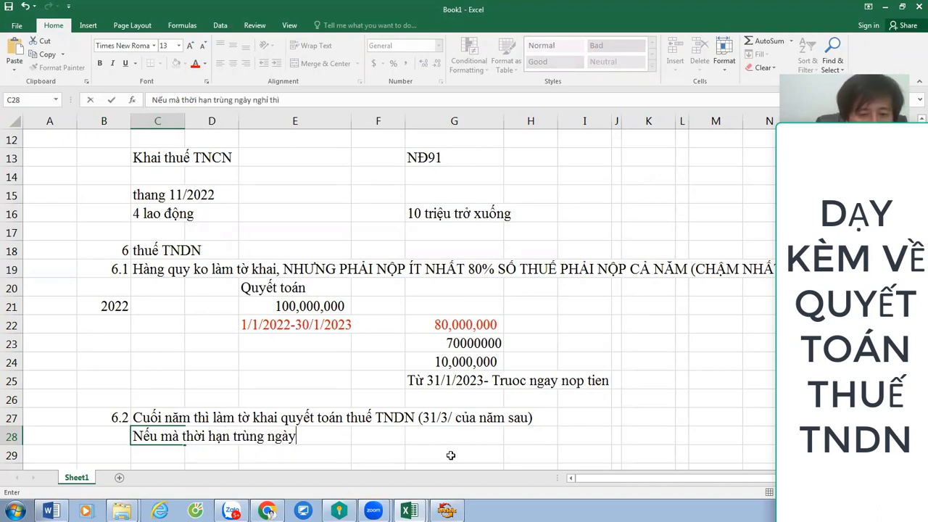
{"action": "type", "text": " nghỉ thì tin"}
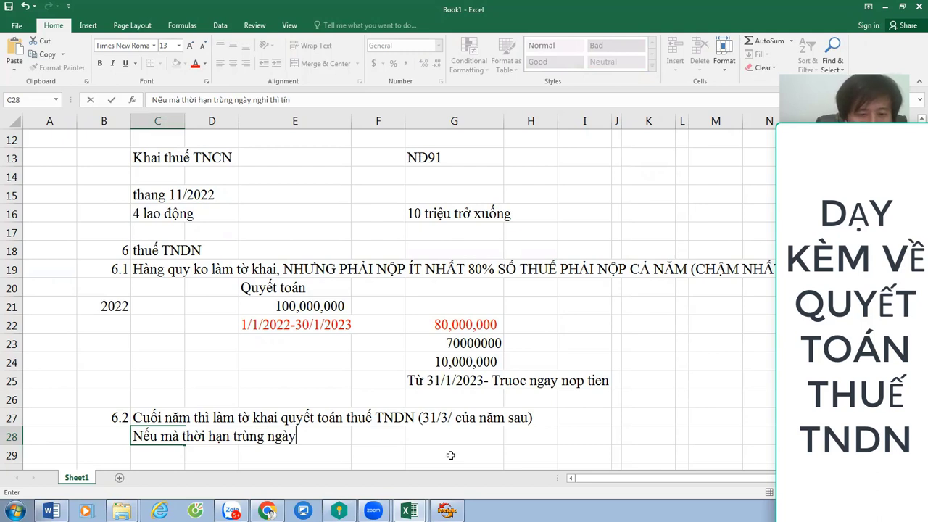
{"action": "key", "text": "BackSpace"}
{"action": "key", "text": "BackSpace"}
{"action": "type", "text": "ính ngày làm v"}
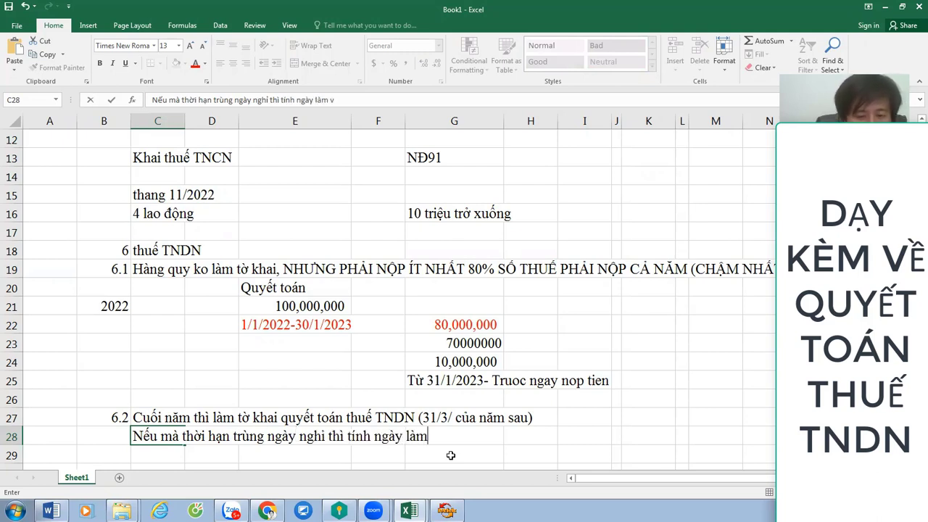
{"action": "type", "text": "iệc tiê"}
{"action": "type", "text": "p th"}
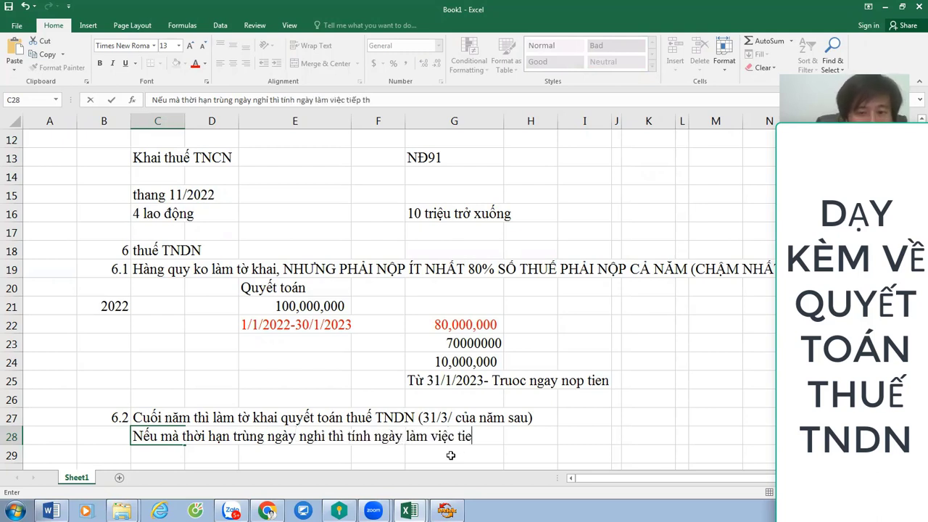
{"action": "type", "text": "eo"}
{"action": "key", "text": "Return"}
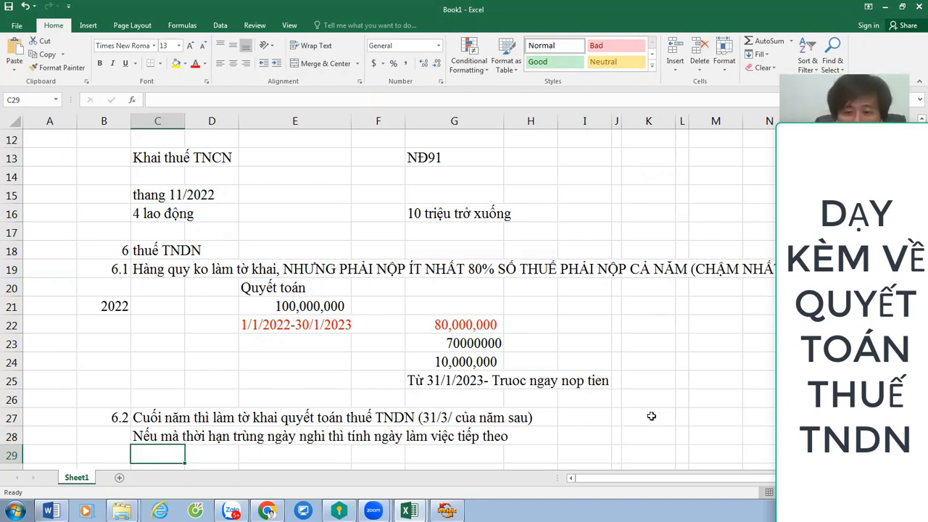
Test the date 2/4 in K27, then clear it.
{"action": "left_click", "coordinate": [653, 415]}
{"action": "type", "text": "2/4"}
{"action": "key", "text": "Return"}
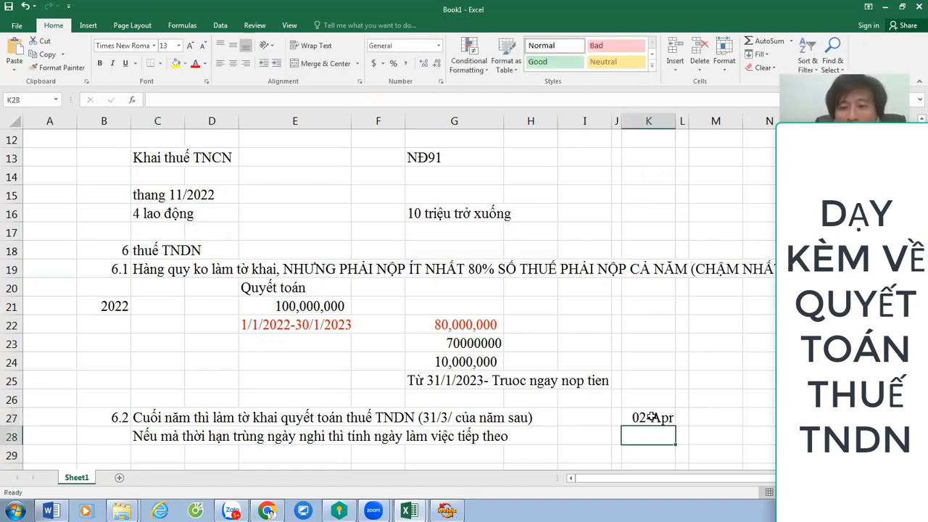
{"action": "left_click", "coordinate": [652, 417]}
{"action": "key", "text": "Delete"}
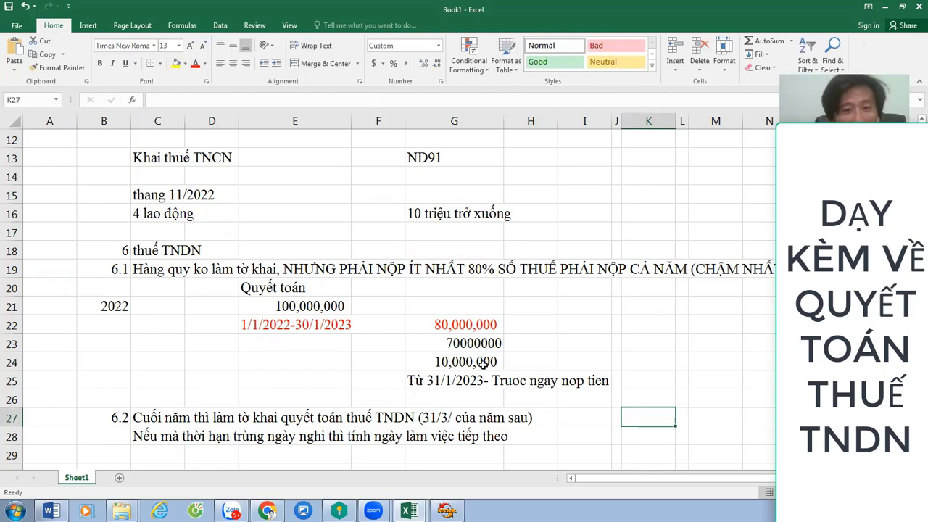
Format G23's 70000000 in comma style with no decimals, showing 70,000,000.
{"action": "left_click", "coordinate": [482, 339]}
{"action": "left_click", "coordinate": [407, 63]}
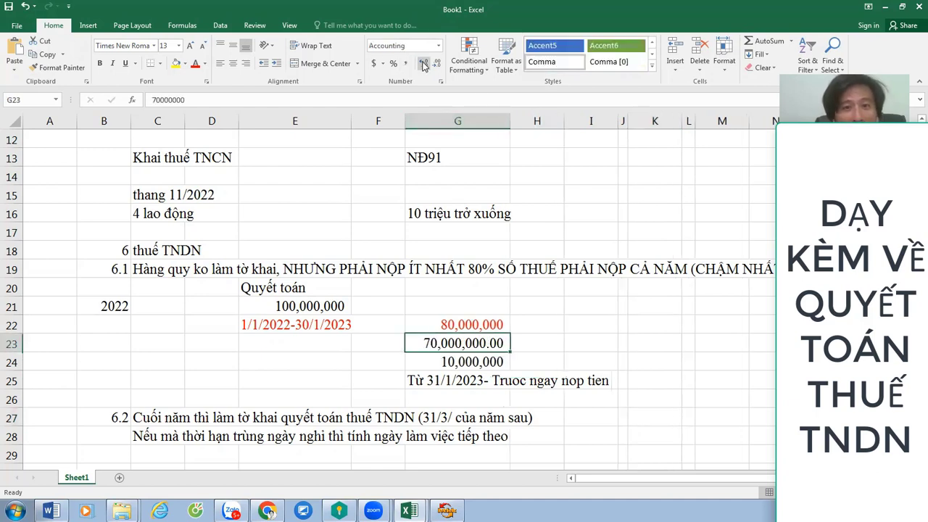
{"action": "double_click", "coordinate": [438, 66]}
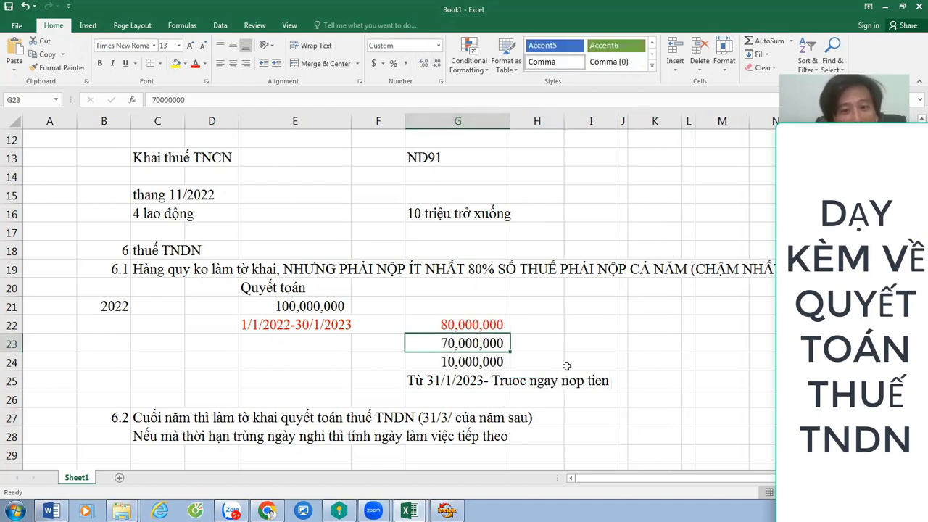
{"action": "left_click", "coordinate": [427, 377]}
{"action": "scroll", "coordinate": [316, 345], "scroll_direction": "up", "scroll_amount": 3}
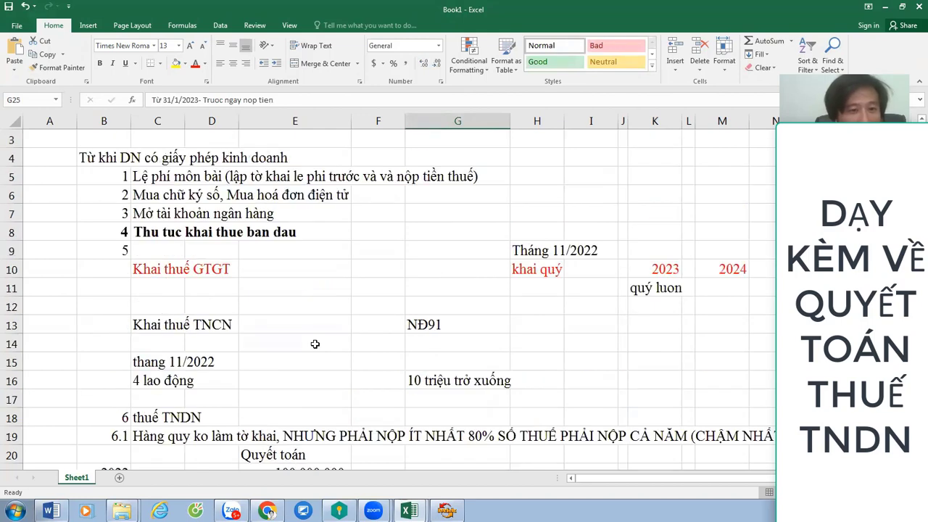
Delete the blank rows 2 and 3 above the 'Từ khi DN có giấy phép kinh doanh' heading.
{"action": "scroll", "coordinate": [454, 284], "scroll_direction": "down", "scroll_amount": 3}
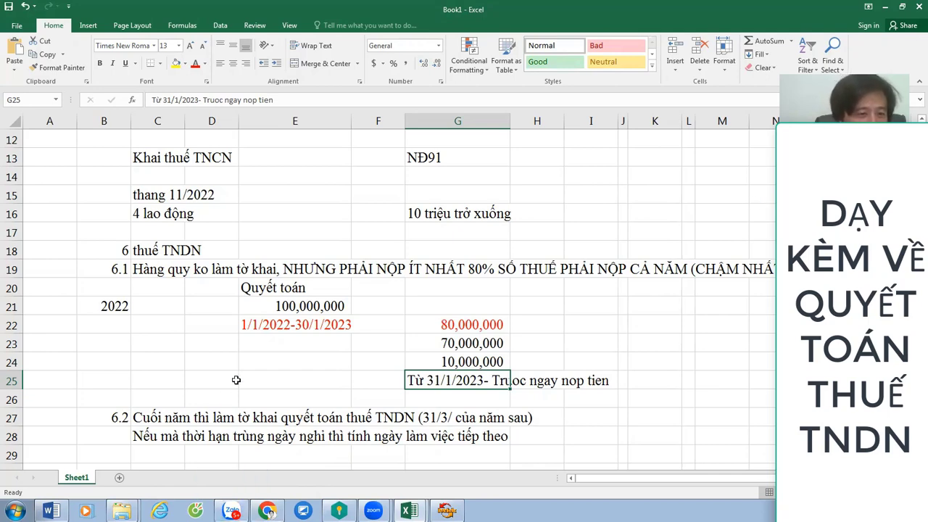
{"action": "scroll", "coordinate": [236, 380], "scroll_direction": "down", "scroll_amount": 2}
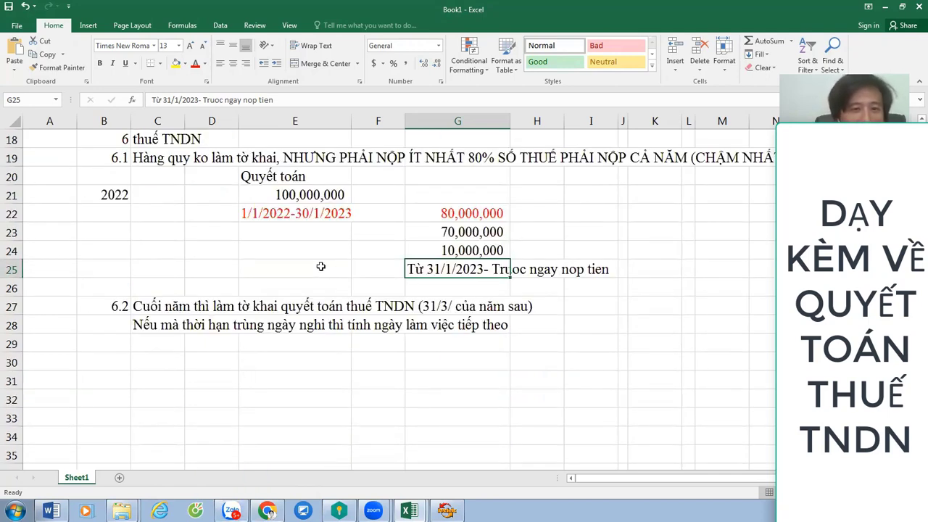
{"action": "left_click", "coordinate": [322, 265]}
{"action": "scroll", "coordinate": [326, 262], "scroll_direction": "up", "scroll_amount": 2}
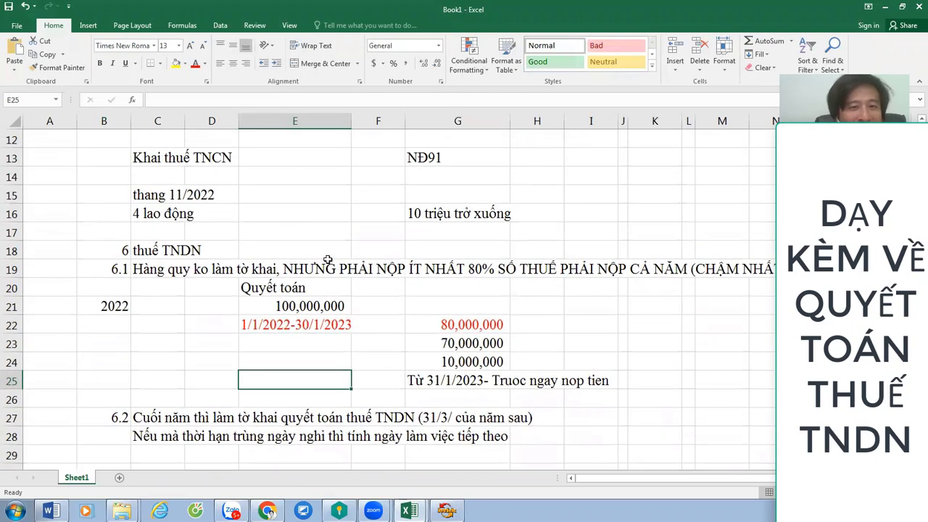
{"action": "scroll", "coordinate": [327, 260], "scroll_direction": "up", "scroll_amount": 2}
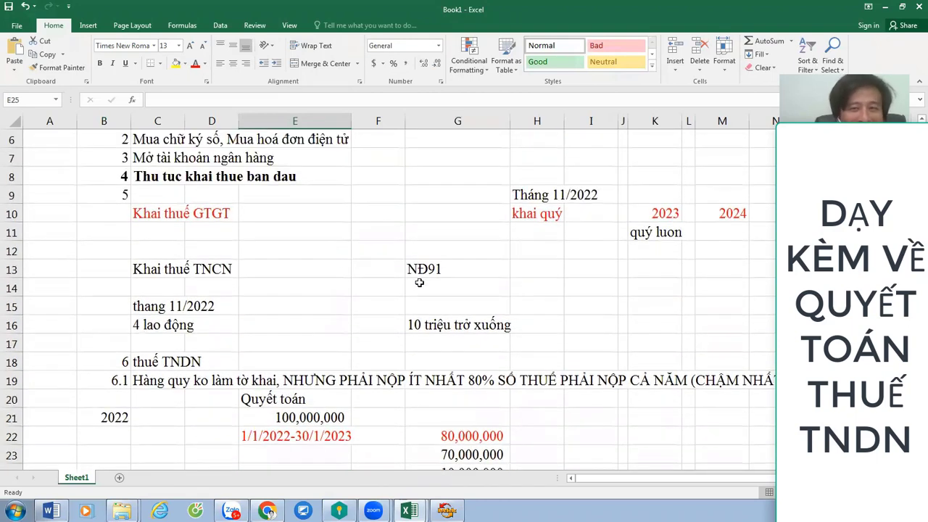
{"action": "scroll", "coordinate": [334, 300], "scroll_direction": "down", "scroll_amount": 3}
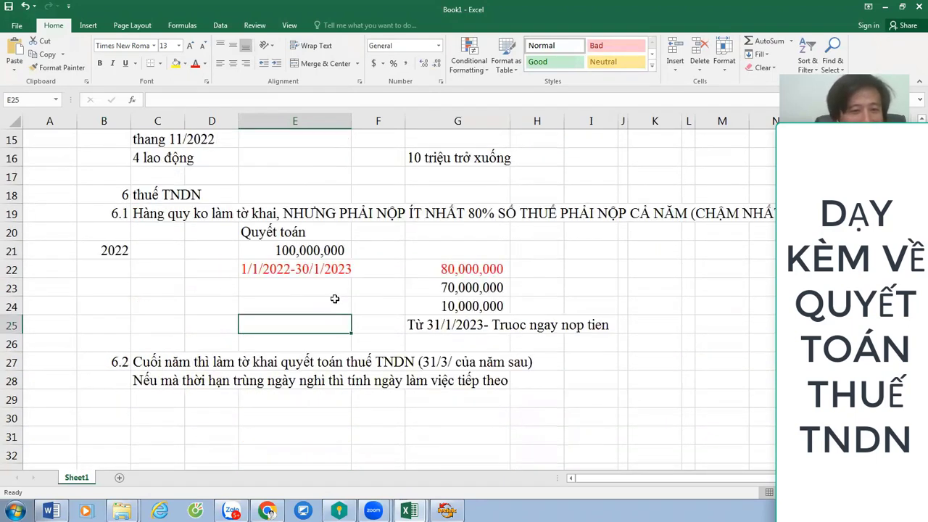
{"action": "scroll", "coordinate": [334, 299], "scroll_direction": "up", "scroll_amount": 2}
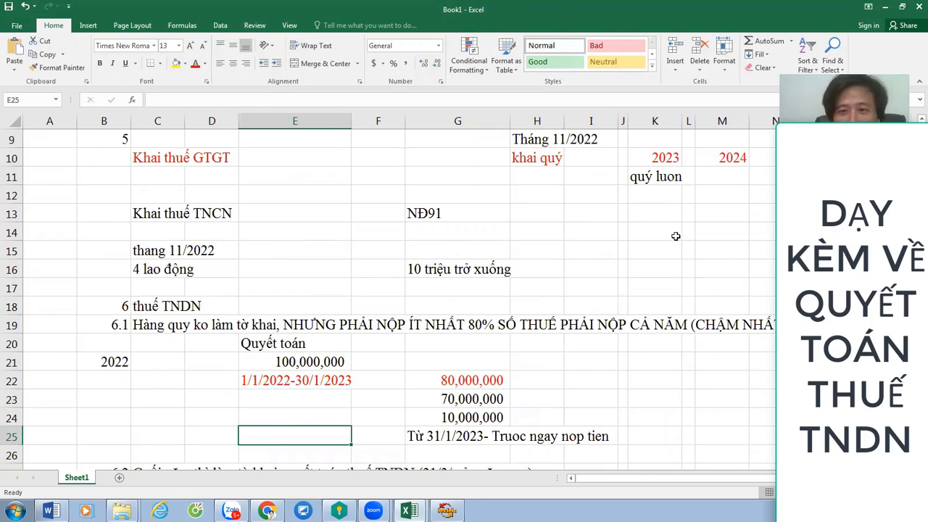
{"action": "scroll", "coordinate": [501, 227], "scroll_direction": "up", "scroll_amount": 2}
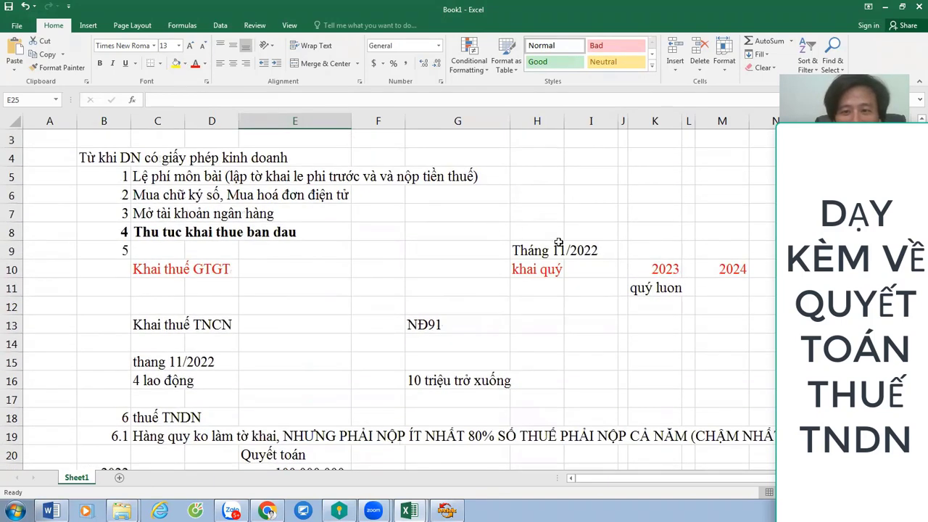
{"action": "scroll", "coordinate": [287, 316], "scroll_direction": "up", "scroll_amount": 1}
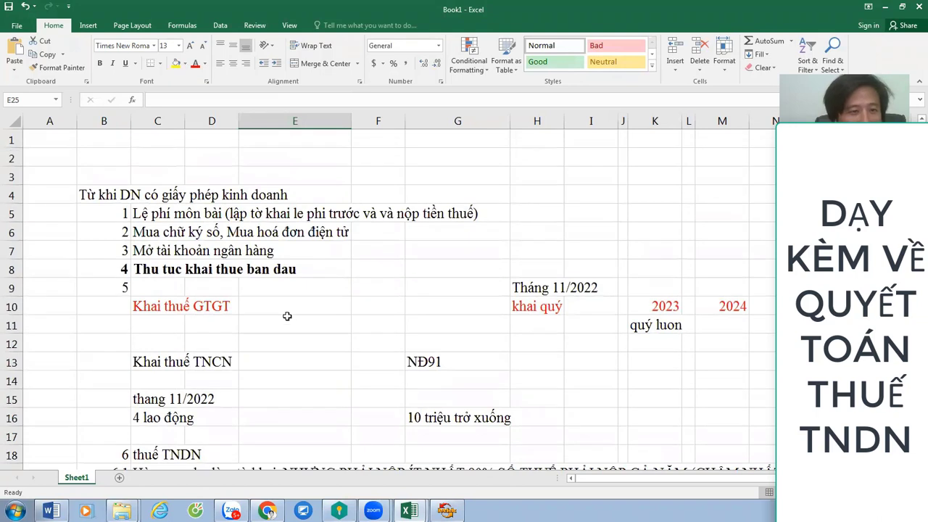
{"action": "left_click", "coordinate": [6, 155]}
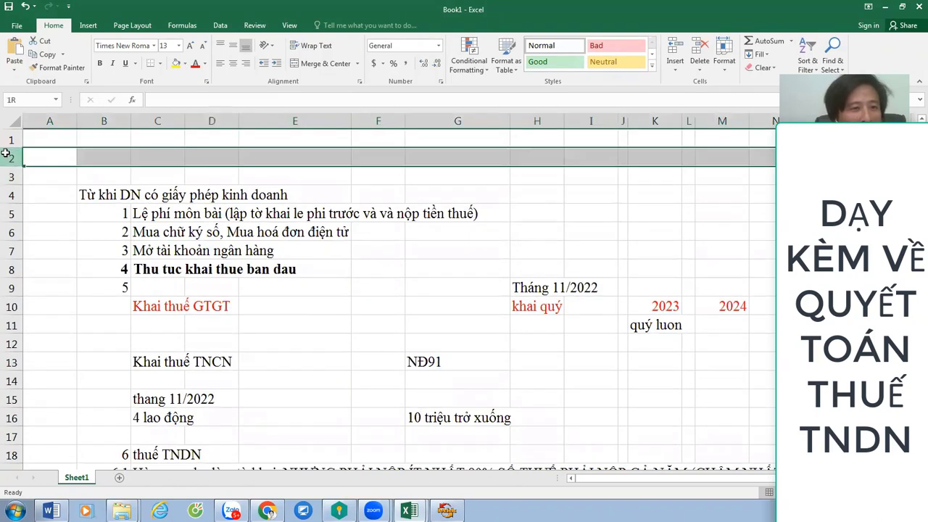
{"action": "left_click_drag", "start_coordinate": [6, 155], "coordinate": [9, 176]}
{"action": "key", "text": "ctrl+minus"}
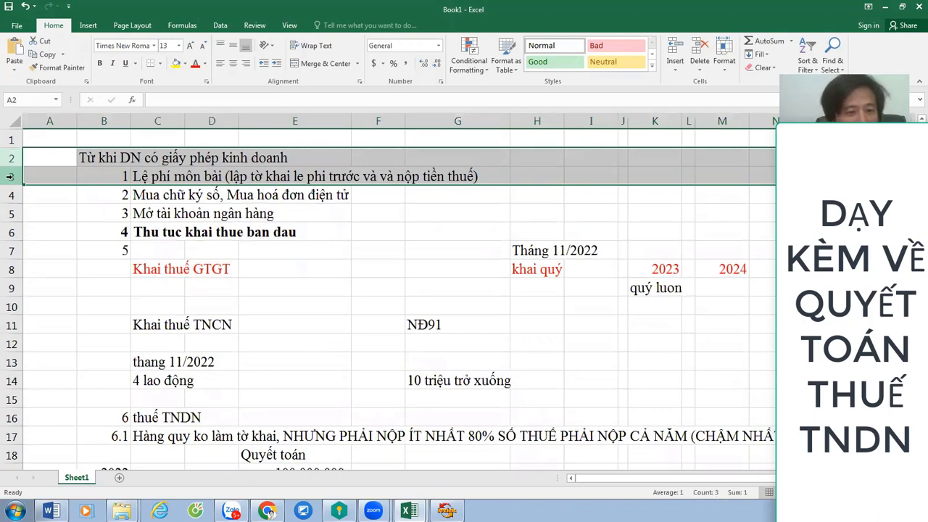
{"action": "scroll", "coordinate": [648, 331], "scroll_direction": "down", "scroll_amount": 3}
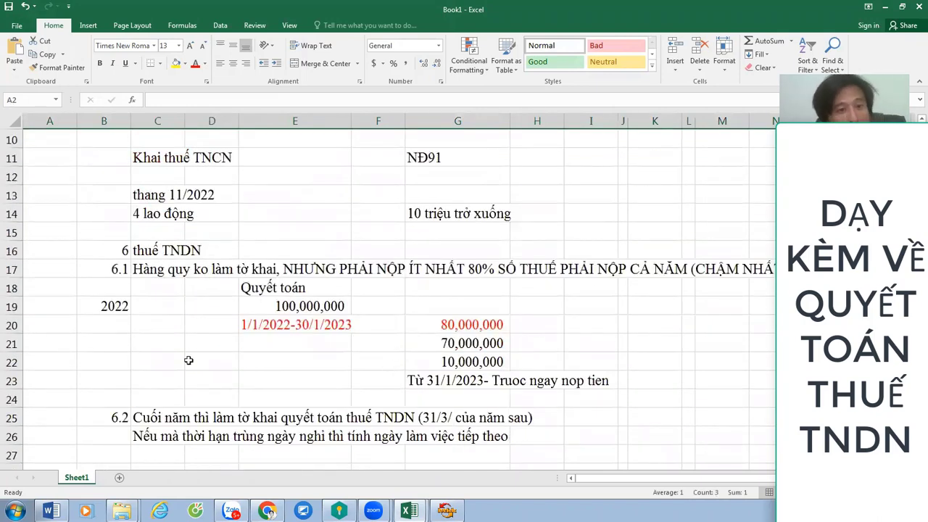
Select the corporate tax block C17:H27 and rows 3–26 to review the notes.
{"action": "left_click_drag", "start_coordinate": [165, 272], "coordinate": [554, 440]}
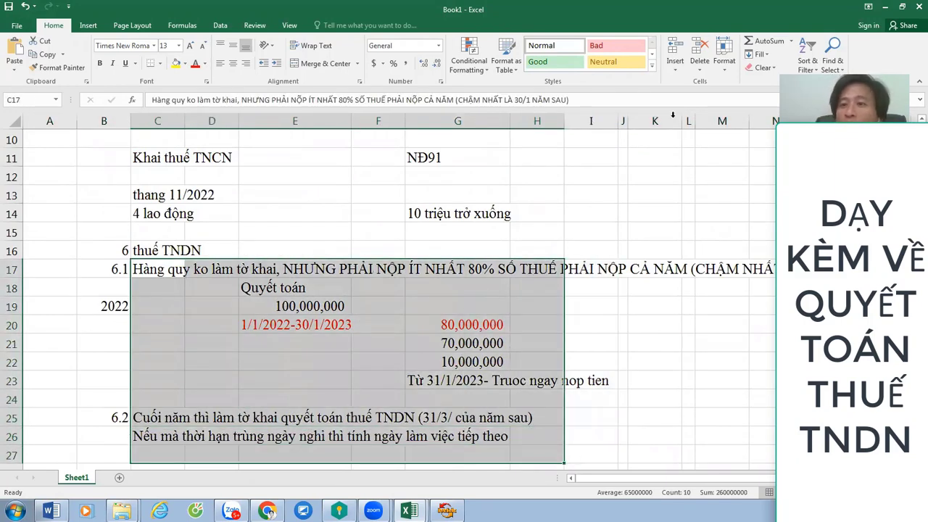
{"action": "scroll", "coordinate": [308, 280], "scroll_direction": "up", "scroll_amount": 3}
{"action": "left_click", "coordinate": [11, 176]}
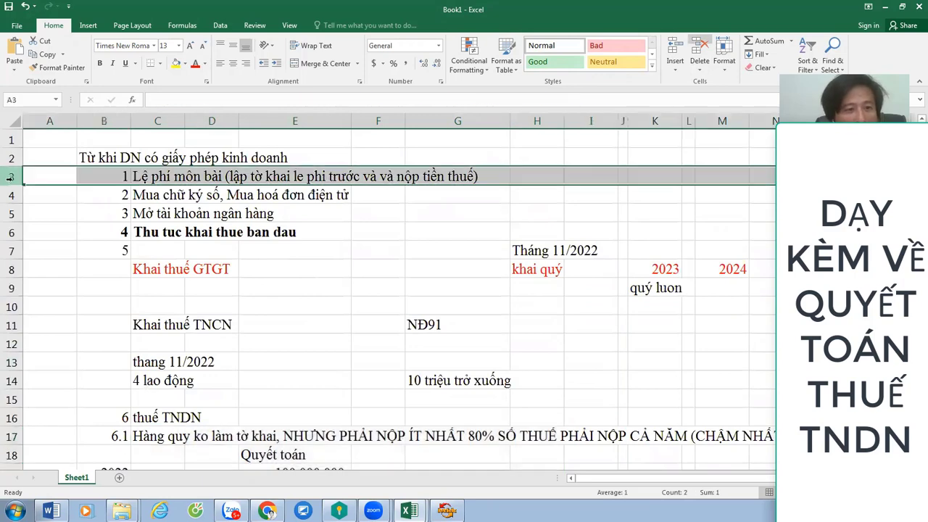
{"action": "left_click_drag", "start_coordinate": [10, 176], "coordinate": [11, 419]}
{"action": "scroll", "coordinate": [198, 379], "scroll_direction": "down", "scroll_amount": 5}
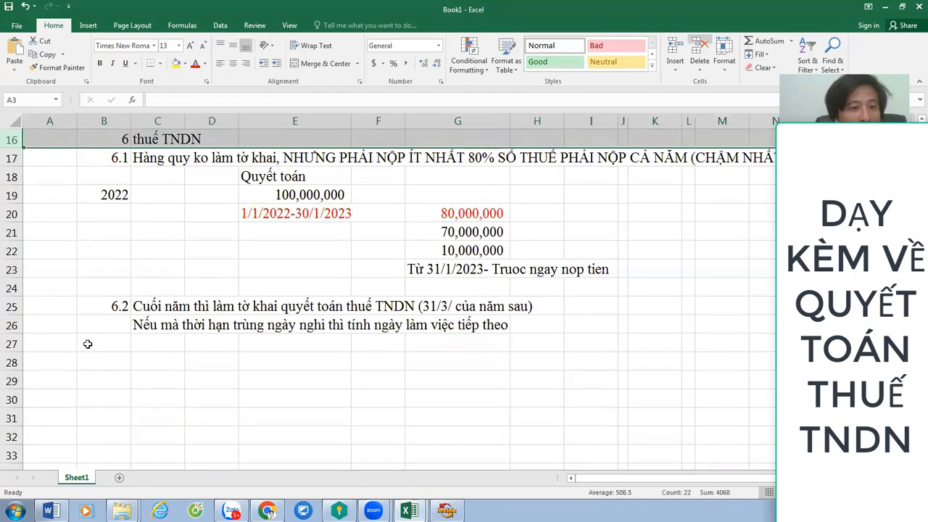
{"action": "left_click", "coordinate": [6, 324], "text": "shift"}
{"action": "scroll", "coordinate": [573, 302], "scroll_direction": "up", "scroll_amount": 3}
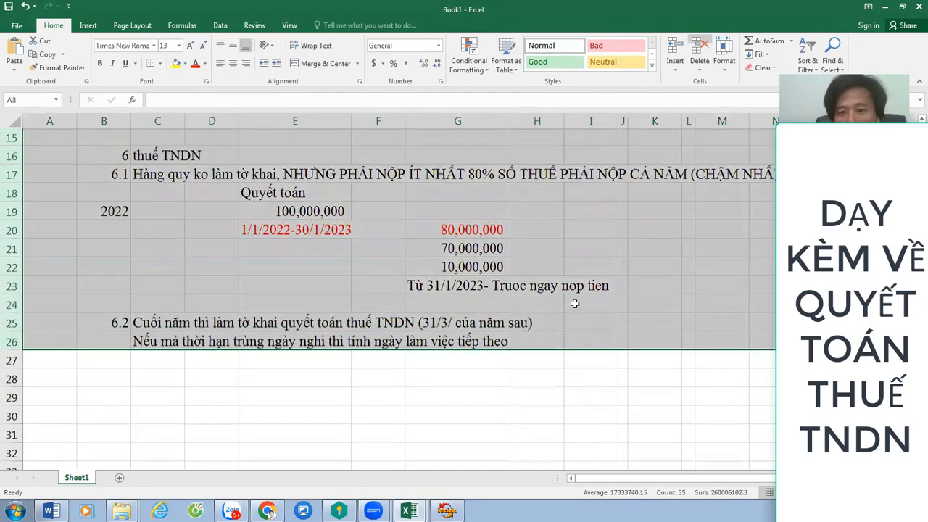
{"action": "scroll", "coordinate": [575, 302], "scroll_direction": "up", "scroll_amount": 2}
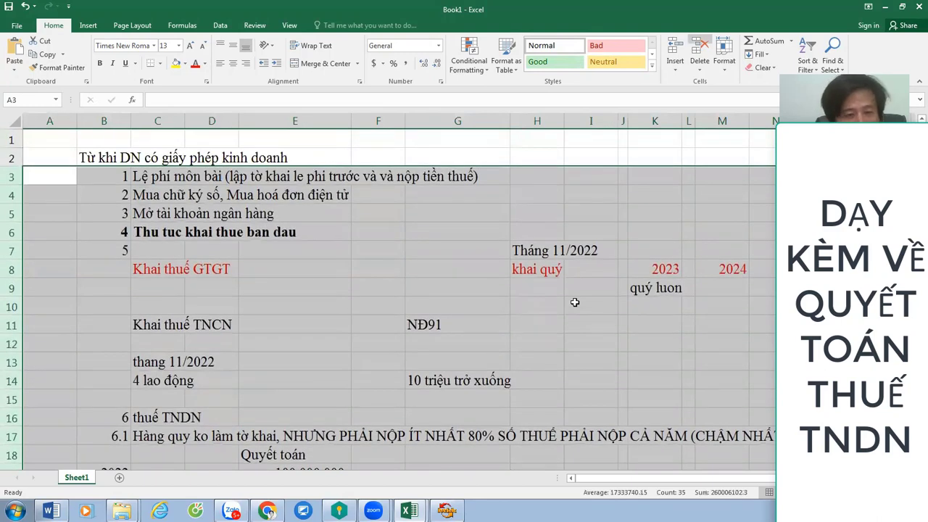
{"action": "left_click", "coordinate": [313, 274]}
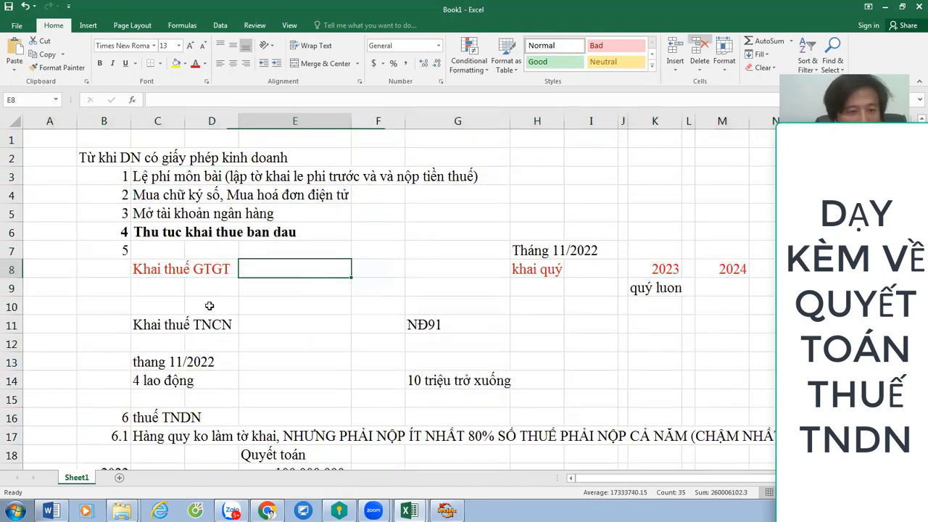
Change the C13 month note to 'Thang 11/2022' with a capital T.
{"action": "left_click", "coordinate": [140, 361]}
{"action": "double_click", "coordinate": [140, 361]}
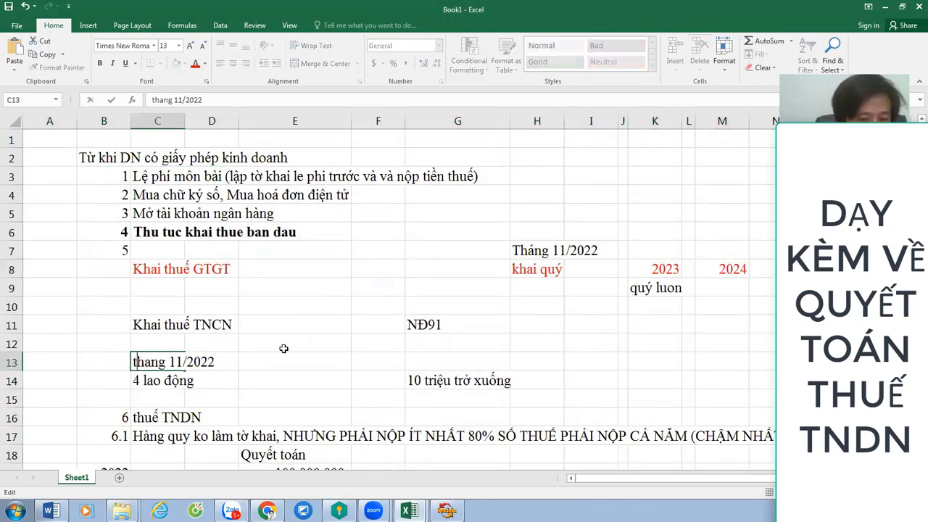
{"action": "key", "text": "BackSpace"}
{"action": "type", "text": "T"}
{"action": "key", "text": "Return"}
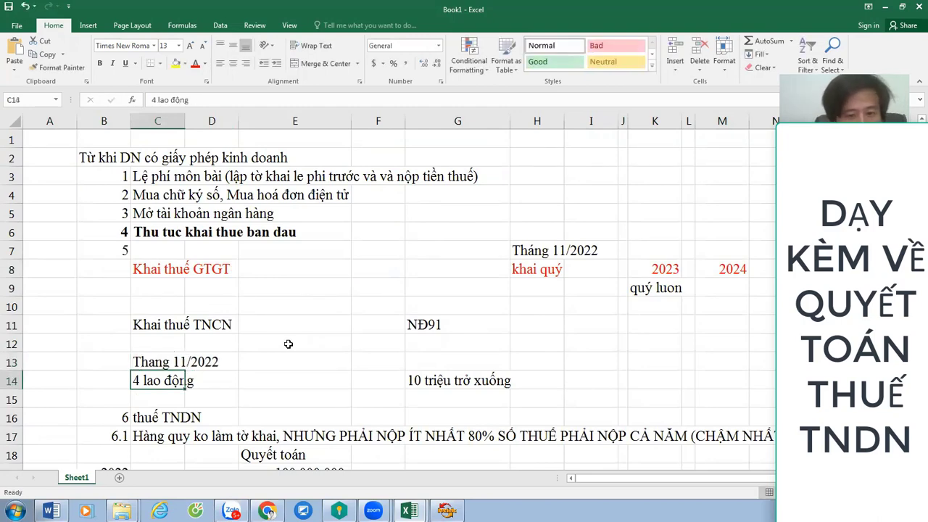
{"action": "scroll", "coordinate": [404, 354], "scroll_direction": "down", "scroll_amount": 8}
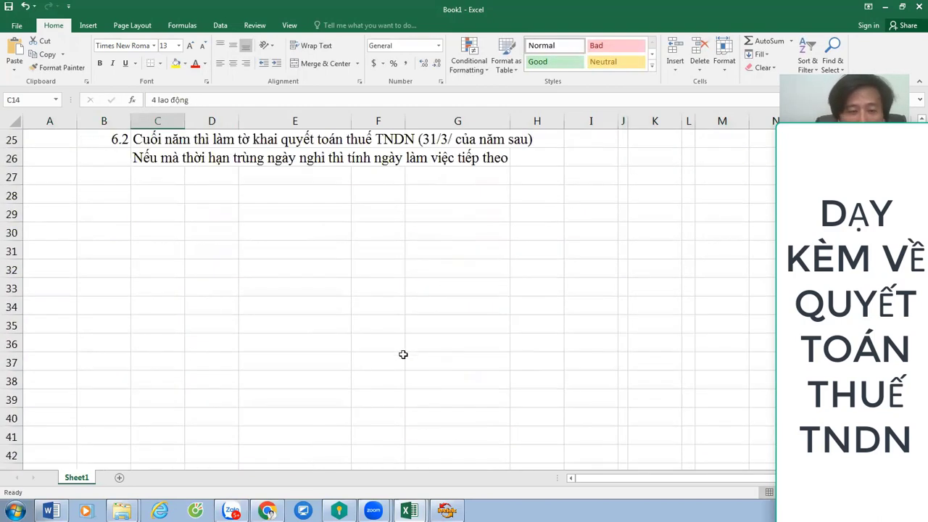
Enter '1 sắc thuế bất kỳ (TNDN, TNCN, GTGT, Le phi mon bai)' in E31.
{"action": "left_click", "coordinate": [307, 248]}
{"action": "type", "text": "1 sắc thuế"}
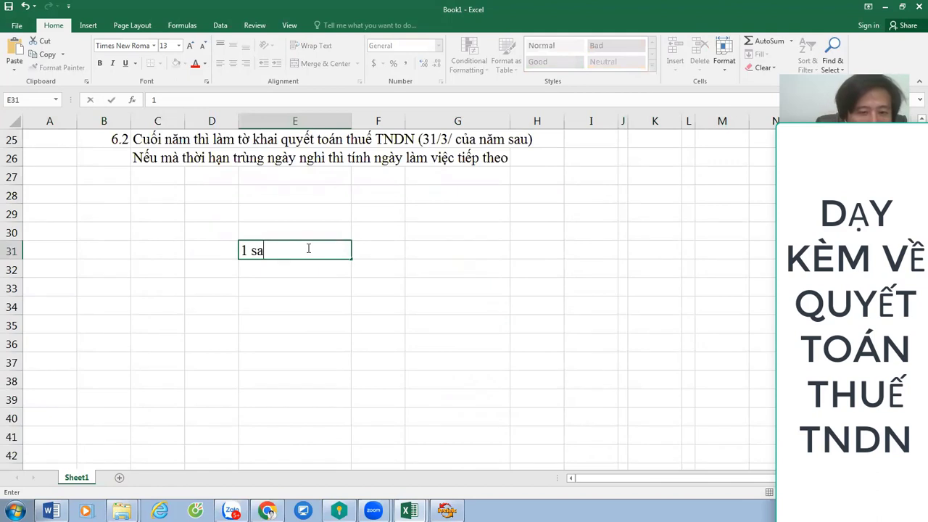
{"action": "type", "text": " bất k"}
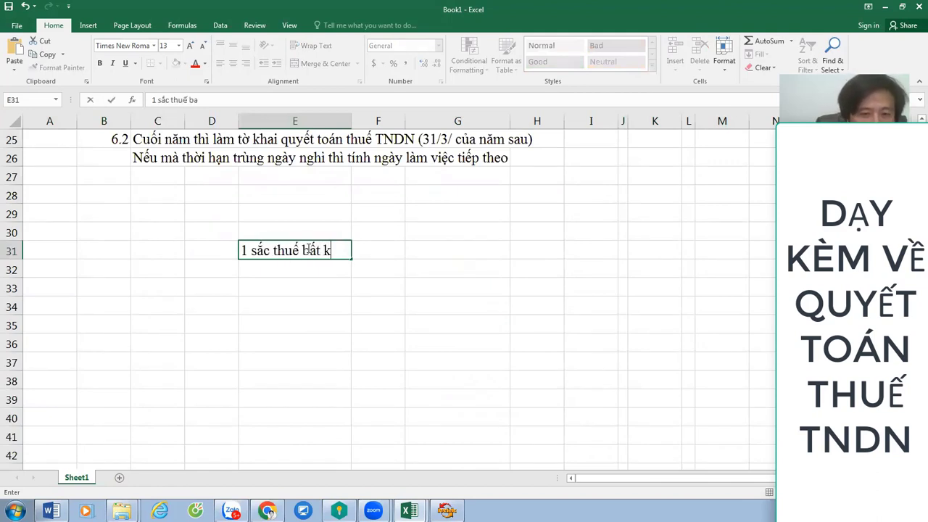
{"action": "type", "text": "ỳ (TNDN,"}
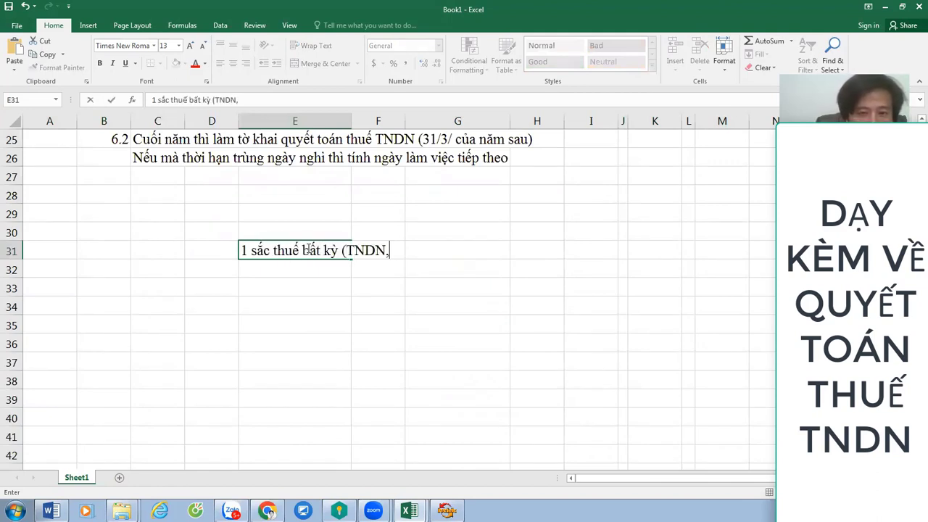
{"action": "type", "text": " TNCN, GTG"}
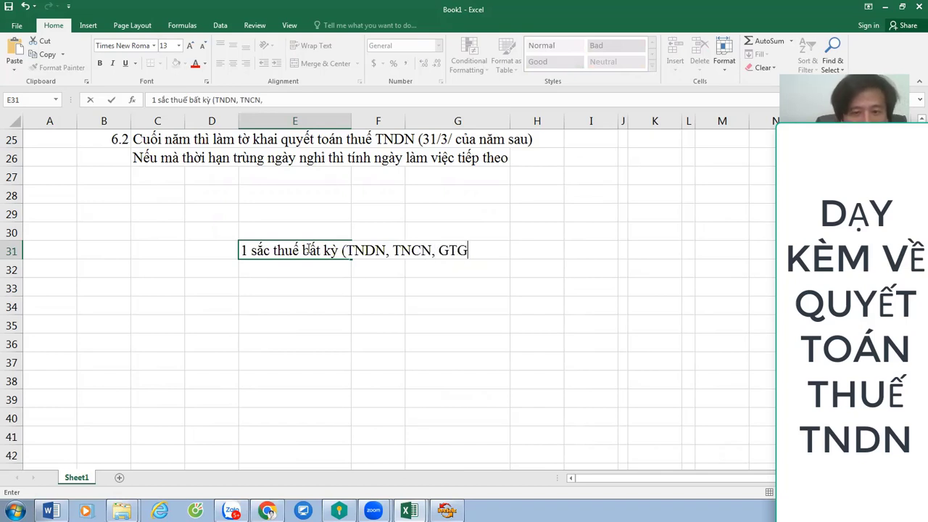
{"action": "type", "text": "T, Le ph"}
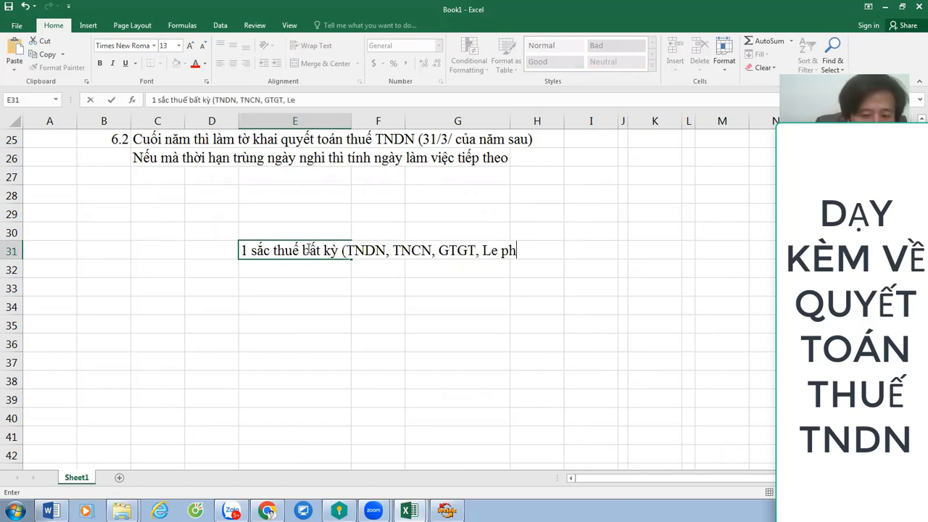
{"action": "type", "text": "i mon bai"}
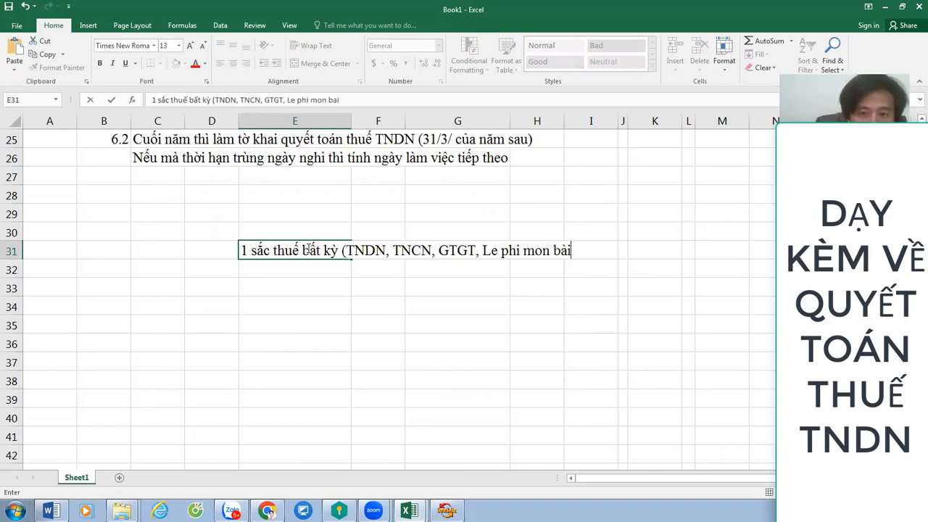
{"action": "type", "text": ")"}
{"action": "key", "text": "Return"}
{"action": "key", "text": "Down"}
{"action": "key", "text": "Down"}
Make the E31 tax heading bold.
{"action": "key", "text": "Up"}
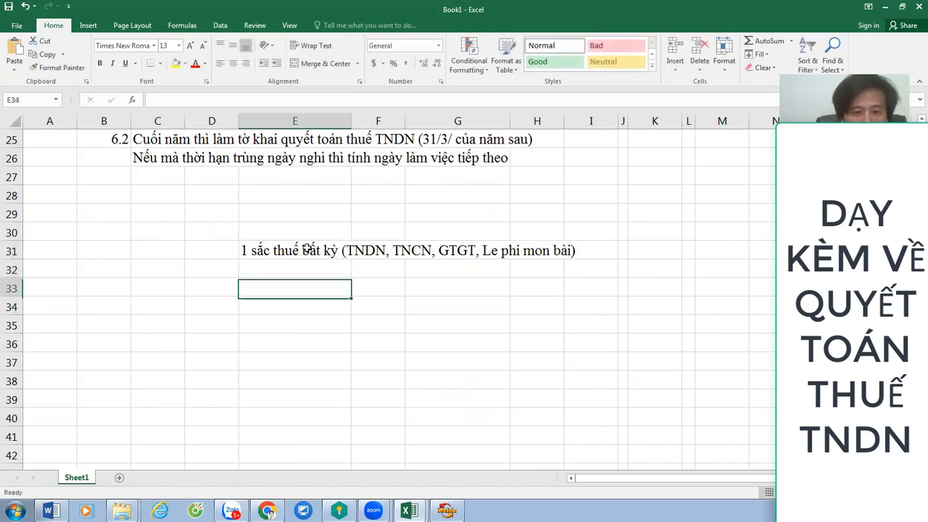
{"action": "key", "text": "Up"}
{"action": "key", "text": "Up"}
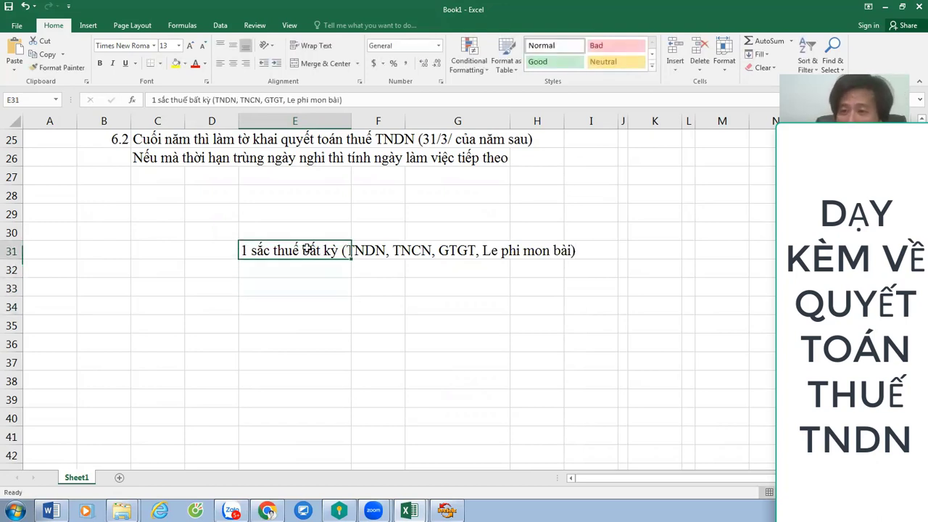
{"action": "key", "text": "Down"}
{"action": "key", "text": "Up"}
{"action": "key", "text": "Up"}
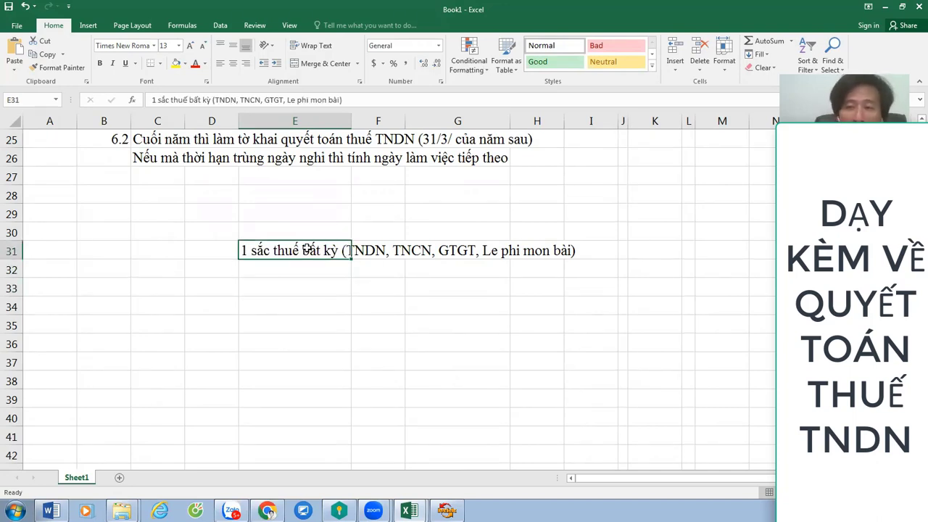
{"action": "key", "text": "Down"}
{"action": "key", "text": "Up"}
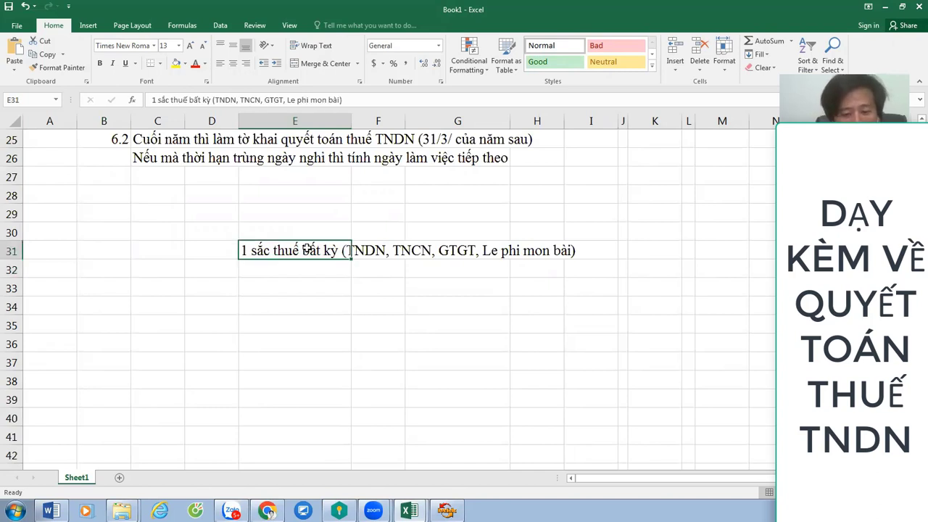
{"action": "key", "text": "ctrl+b"}
{"action": "key", "text": "Down"}
{"action": "key", "text": "Down"}
{"action": "key", "text": "Down"}
{"action": "key", "text": "Up"}
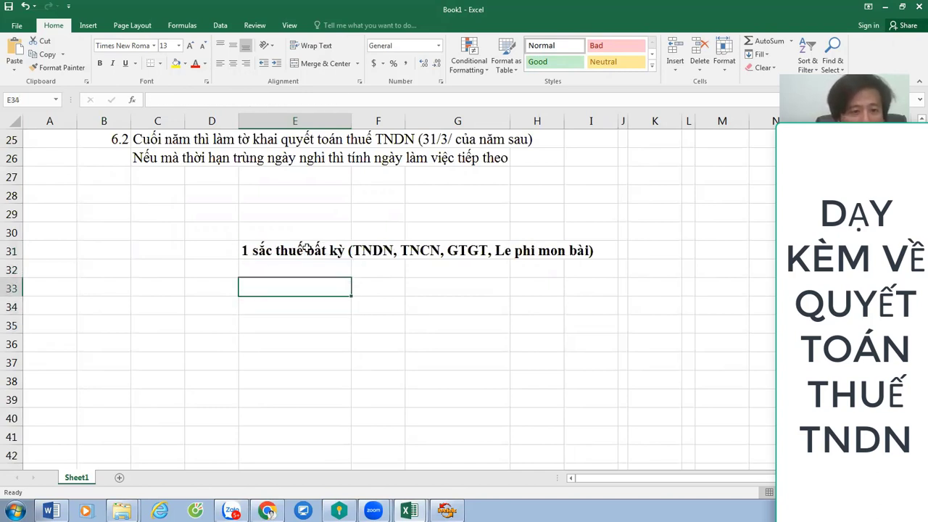
{"action": "key", "text": "Left"}
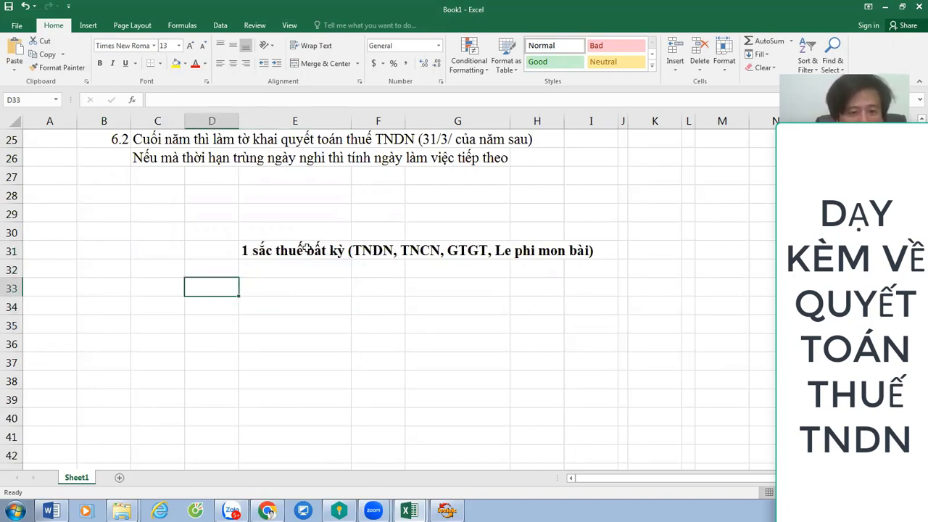
Enter item 1 'Chính sách thuế' in D33:E33 with sources 'Luật, NĐ, TT, CV' in G33.
{"action": "key", "text": "Right"}
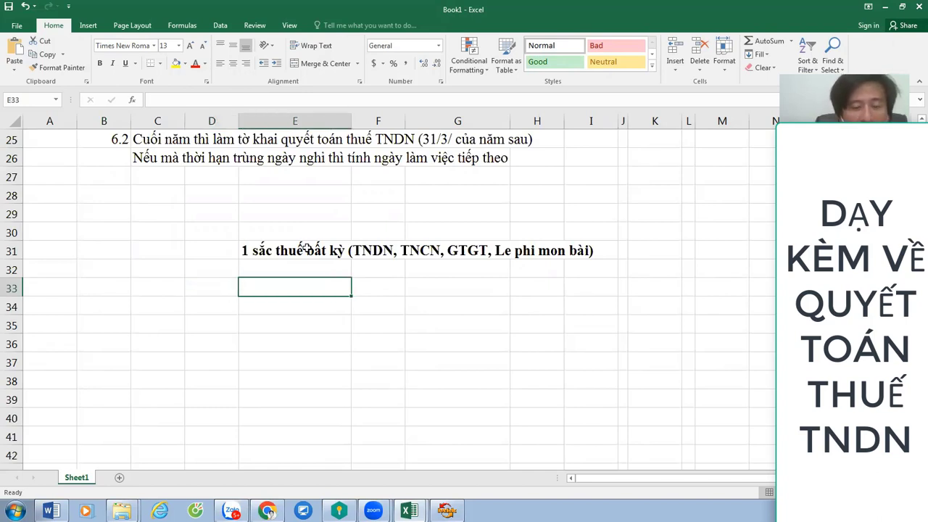
{"action": "type", "text": "C"}
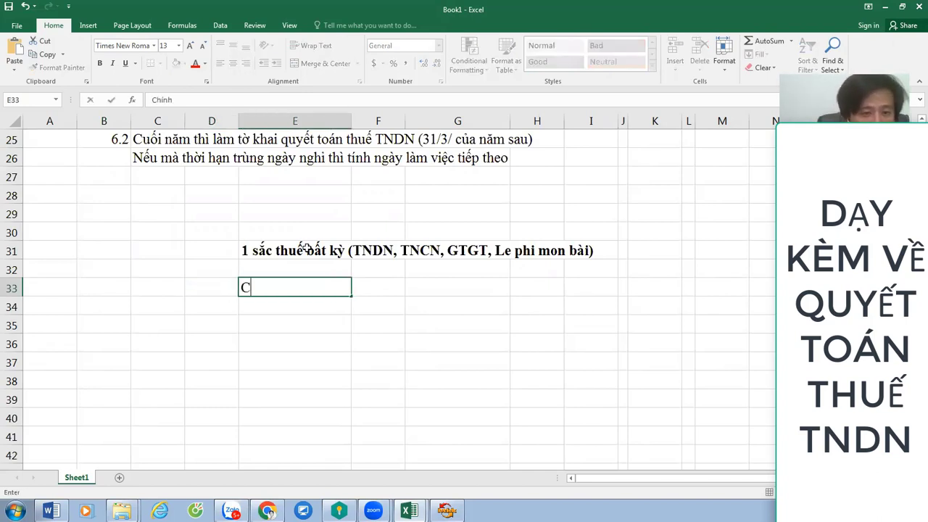
{"action": "type", "text": "hính sách thuế"}
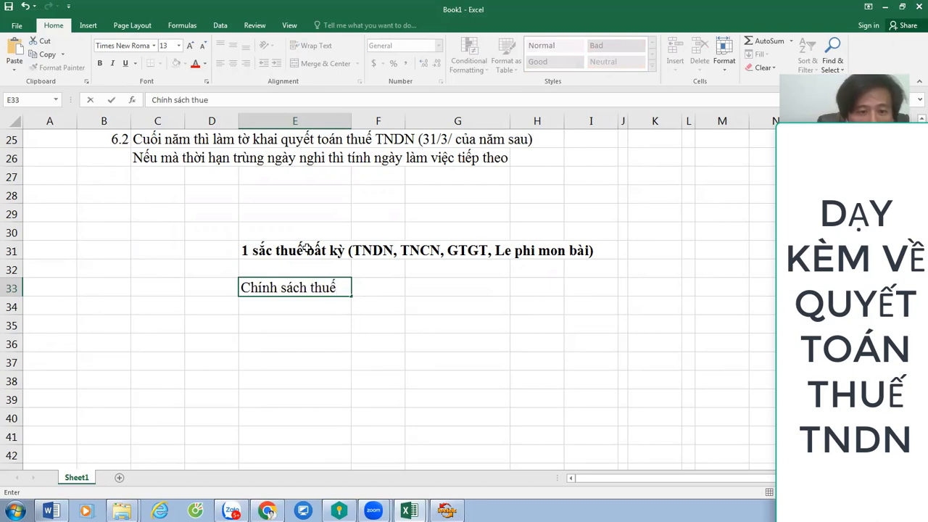
{"action": "key", "text": "Return"}
{"action": "key", "text": "Up"}
{"action": "key", "text": "Left"}
{"action": "type", "text": "1"}
{"action": "key", "text": "Right"}
{"action": "key", "text": "Right"}
{"action": "key", "text": "Right"}
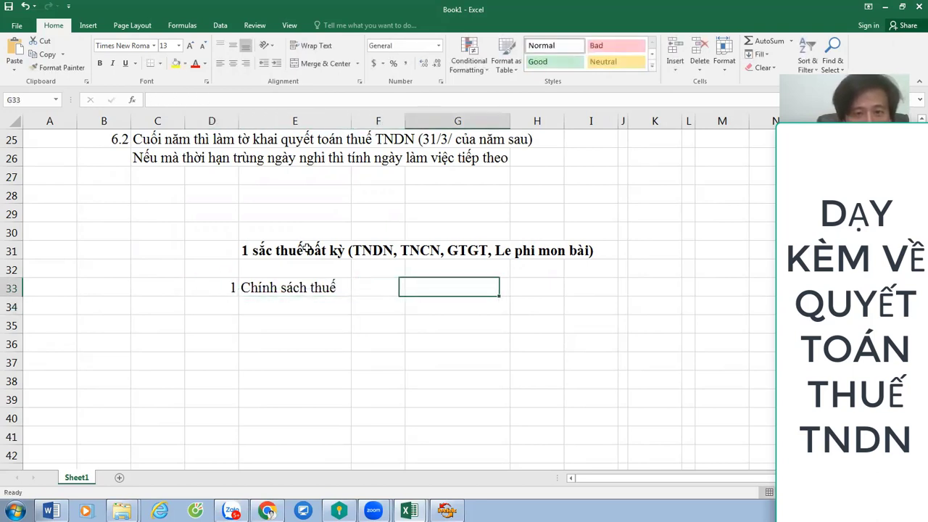
{"action": "type", "text": "L"}
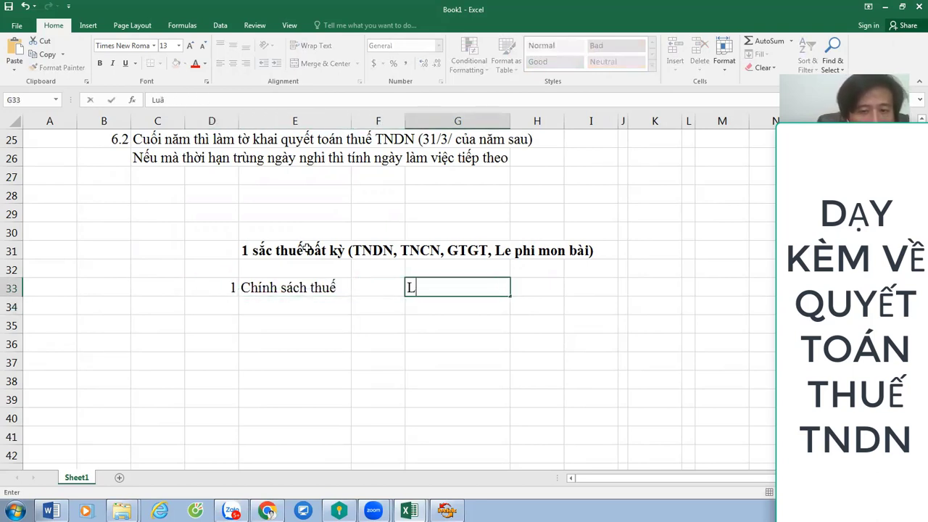
{"action": "type", "text": "uật, ND"}
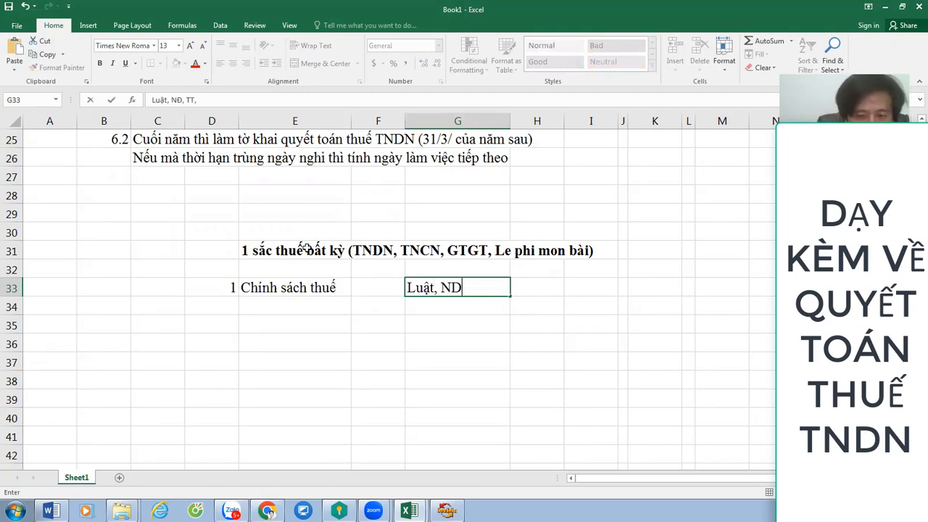
{"action": "type", "text": "D, TT, CV"}
{"action": "key", "text": "Return"}
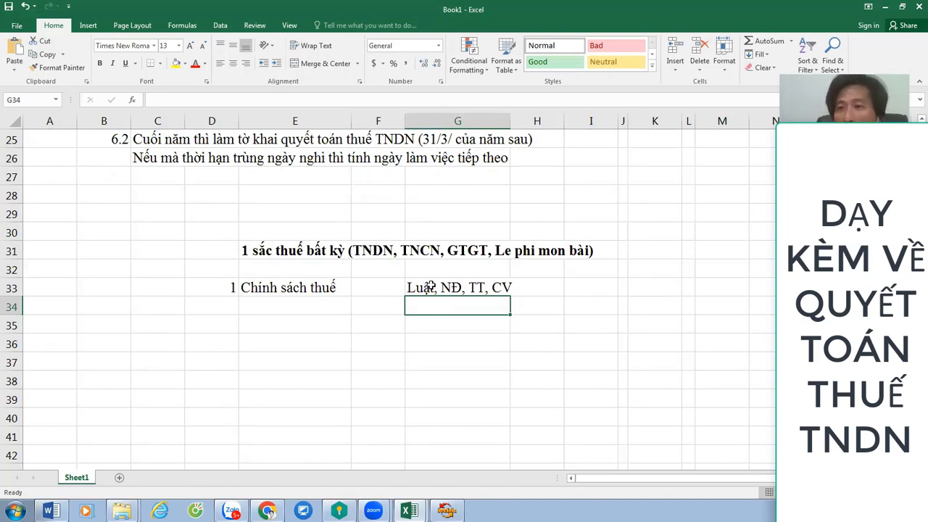
Widen column G to fit the 'Luật, NĐ, TT, CV' source list in G33.
{"action": "left_click", "coordinate": [458, 288]}
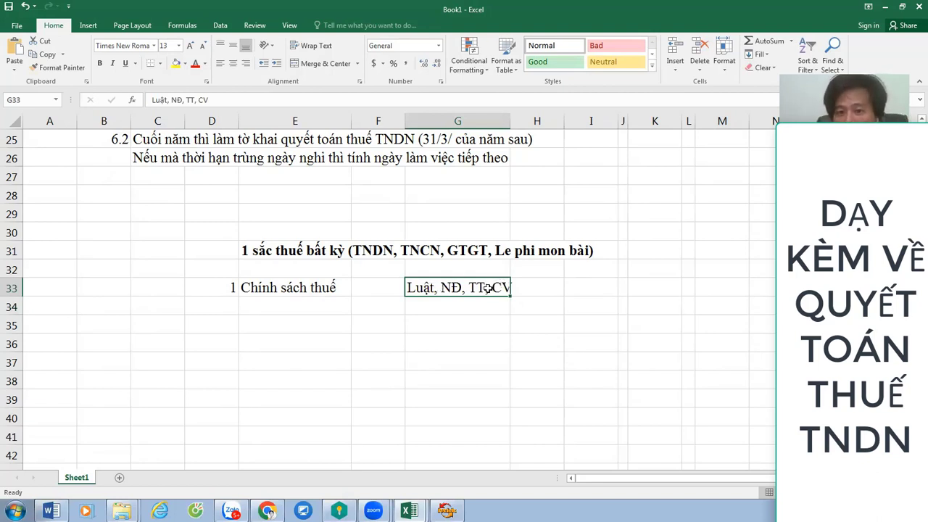
{"action": "left_click_drag", "start_coordinate": [510, 121], "coordinate": [532, 119]}
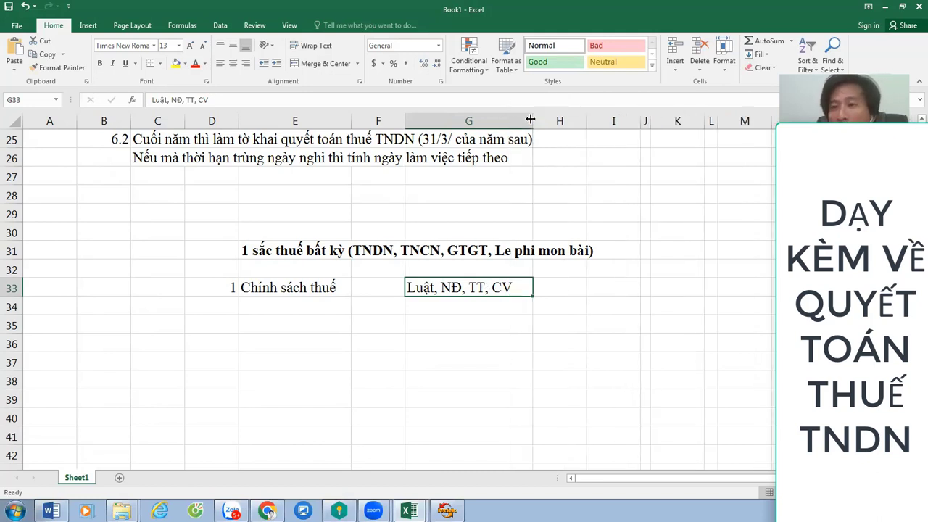
{"action": "left_click", "coordinate": [507, 321]}
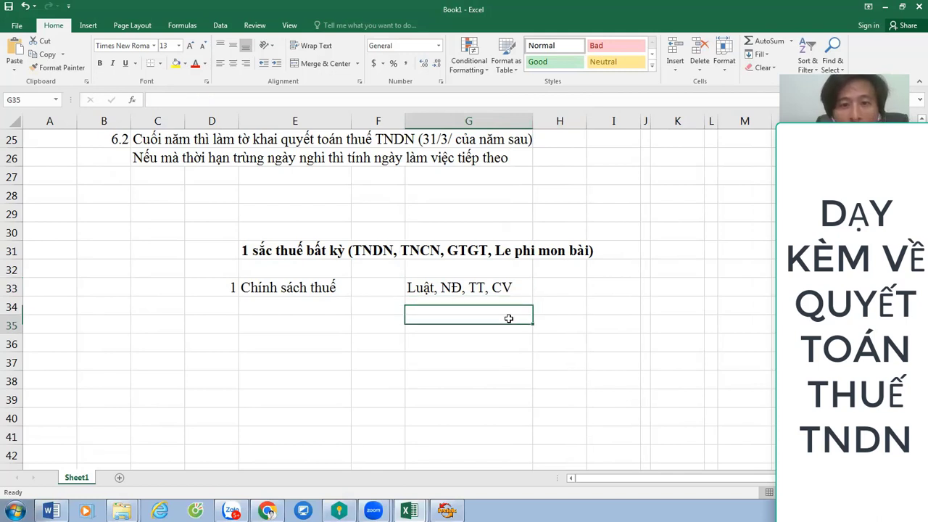
{"action": "left_click", "coordinate": [490, 288]}
{"action": "double_click", "coordinate": [437, 287]}
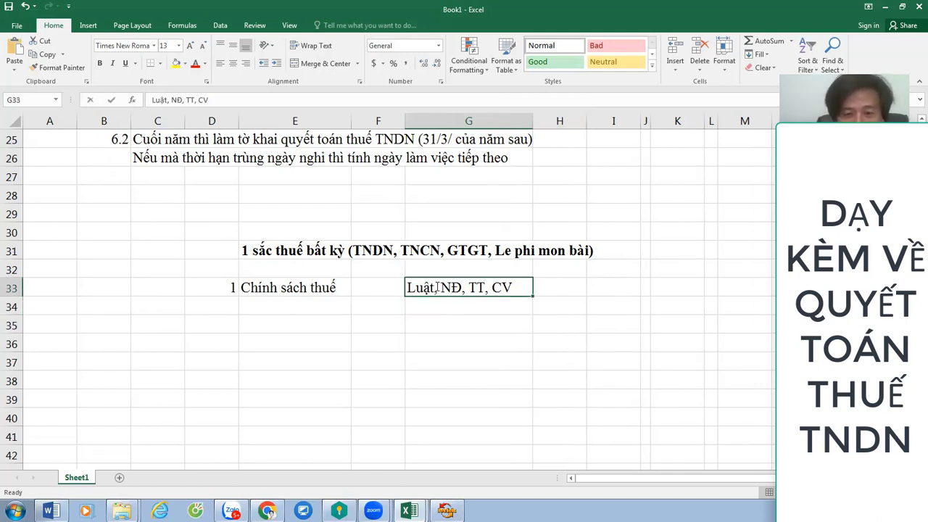
Highlight the individual terms Luật, NĐ and TT within the G33 source list.
{"action": "left_click_drag", "start_coordinate": [437, 287], "coordinate": [394, 288]}
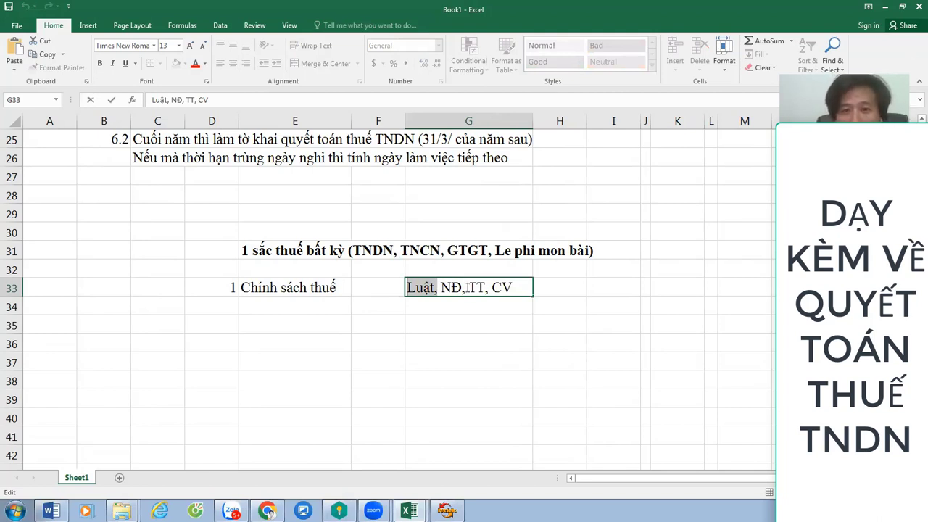
{"action": "left_click_drag", "start_coordinate": [468, 287], "coordinate": [382, 291]}
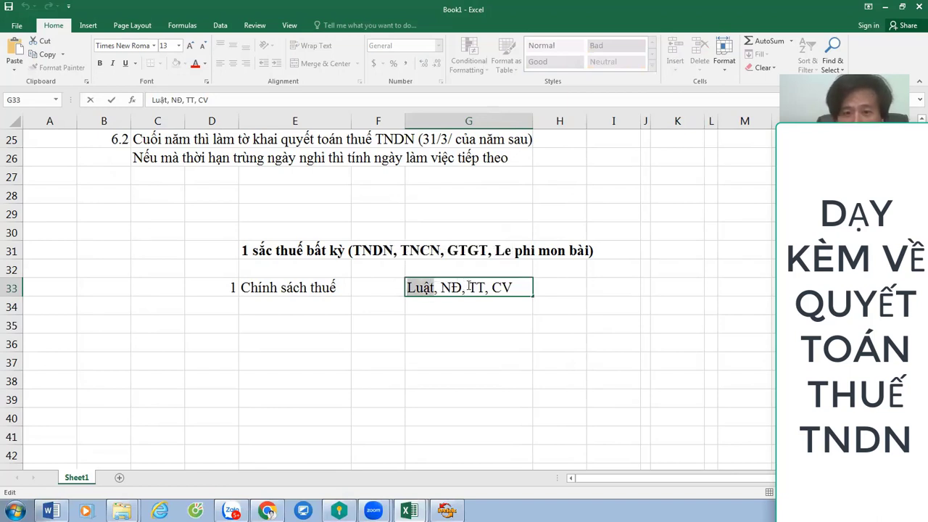
{"action": "left_click_drag", "start_coordinate": [468, 287], "coordinate": [441, 287]}
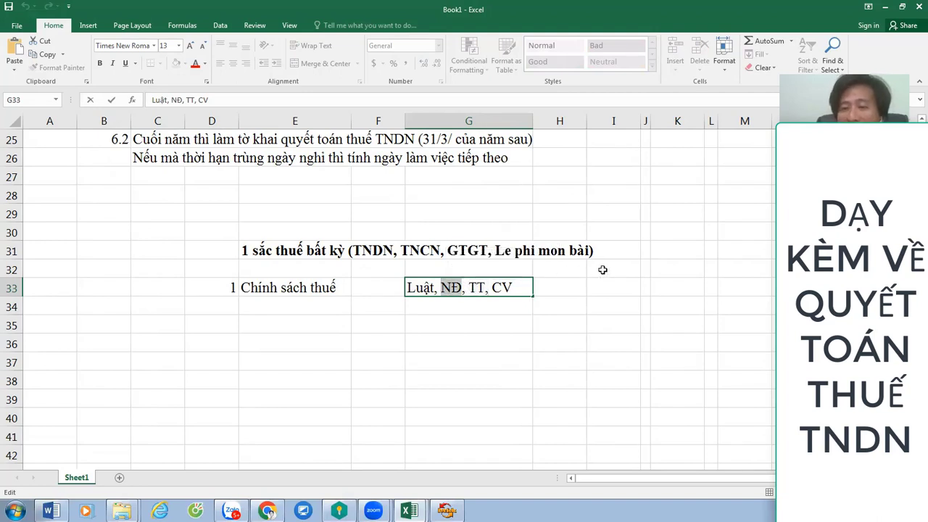
{"action": "left_click", "coordinate": [678, 283]}
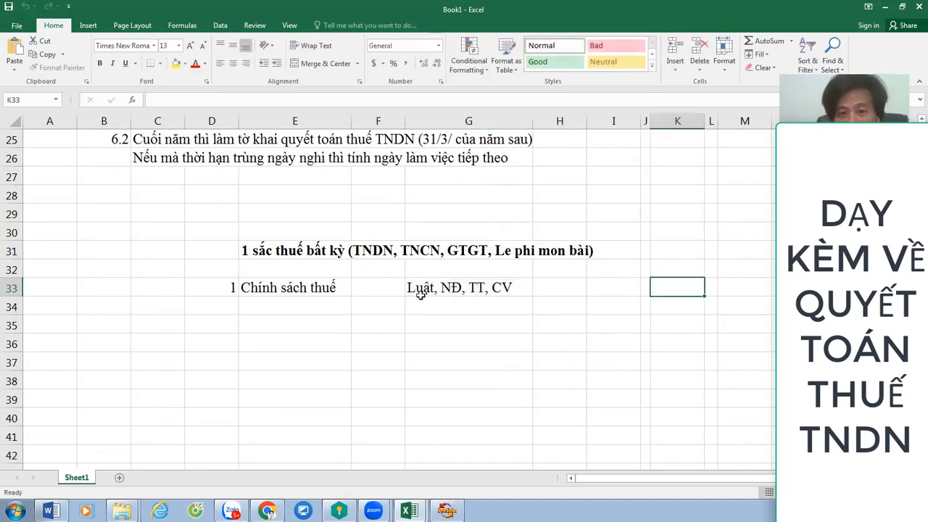
{"action": "left_click", "coordinate": [429, 290]}
{"action": "double_click", "coordinate": [436, 288]}
{"action": "left_click_drag", "start_coordinate": [437, 288], "coordinate": [383, 279]}
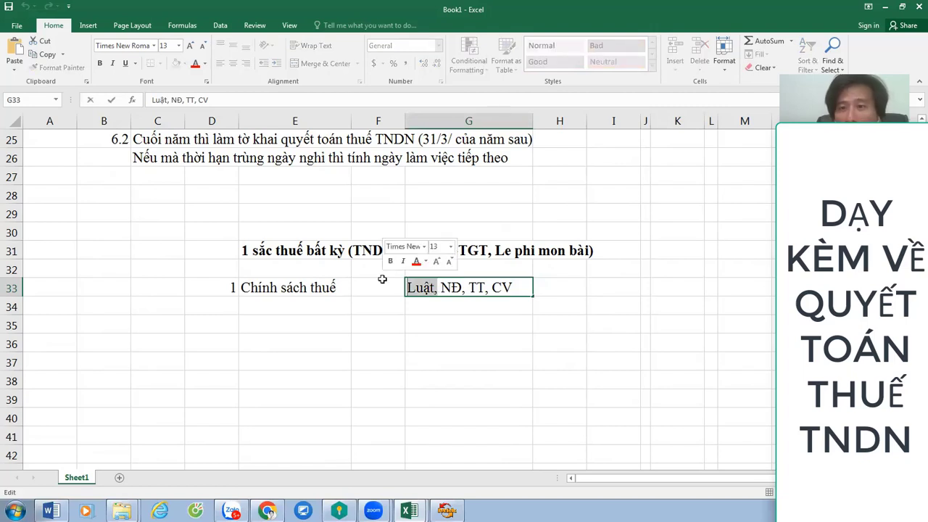
{"action": "left_click_drag", "start_coordinate": [440, 288], "coordinate": [465, 288]}
{"action": "left_click", "coordinate": [436, 288]}
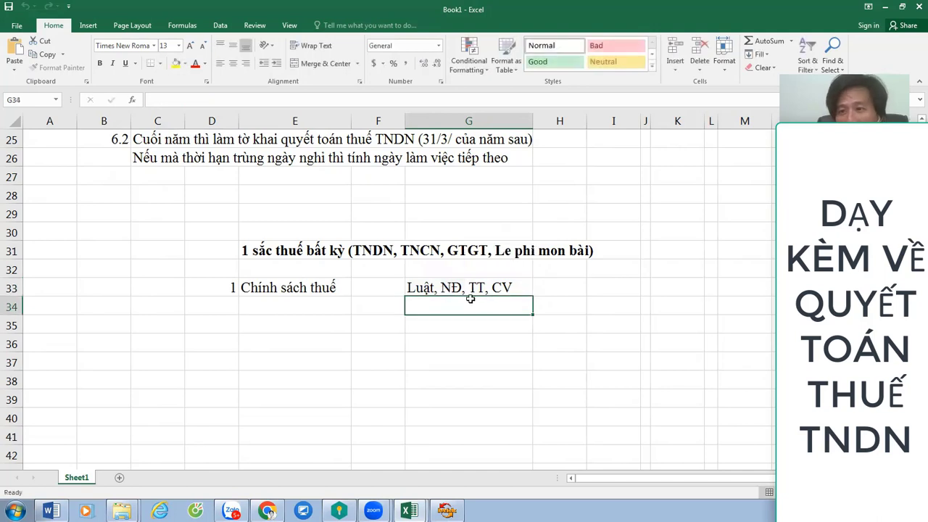
{"action": "left_click", "coordinate": [460, 305]}
{"action": "double_click", "coordinate": [486, 289]}
{"action": "left_click_drag", "start_coordinate": [486, 288], "coordinate": [369, 274]}
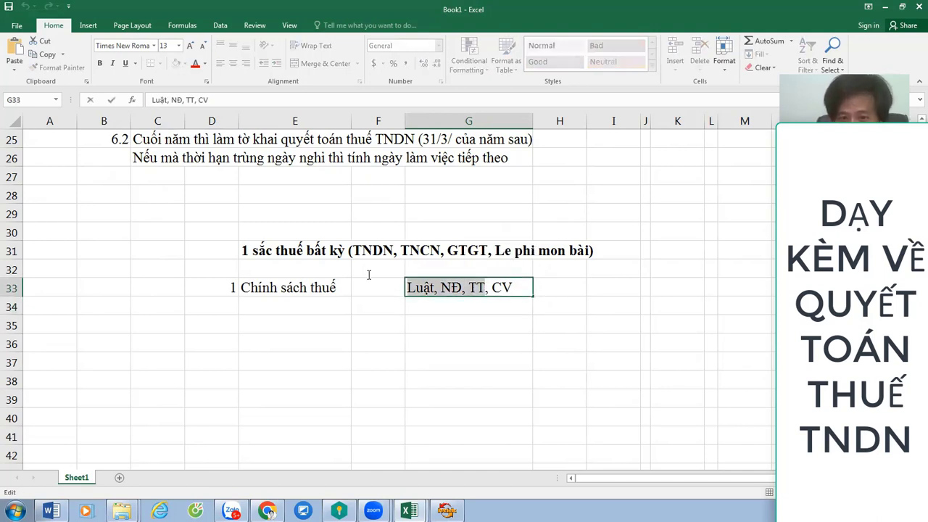
{"action": "left_click", "coordinate": [608, 326]}
{"action": "double_click", "coordinate": [486, 289]}
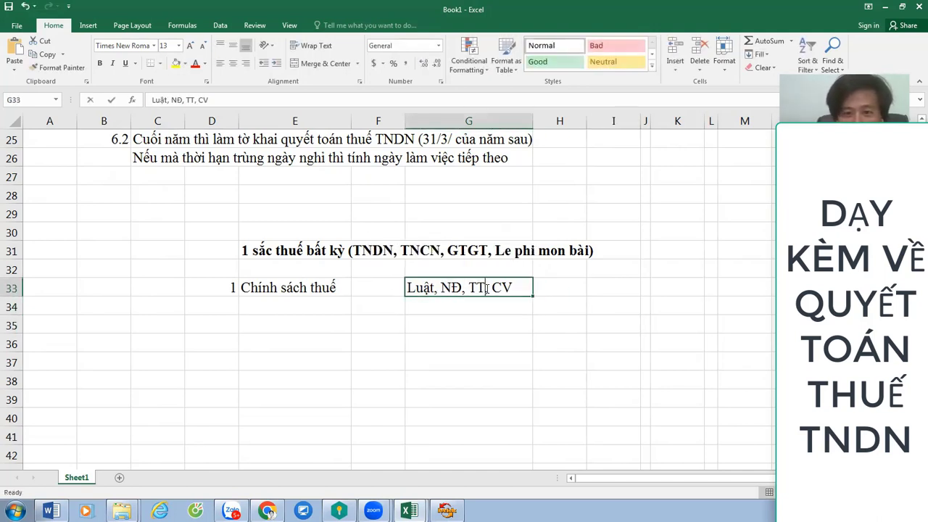
{"action": "left_click_drag", "start_coordinate": [485, 288], "coordinate": [469, 288]}
{"action": "left_click", "coordinate": [638, 300]}
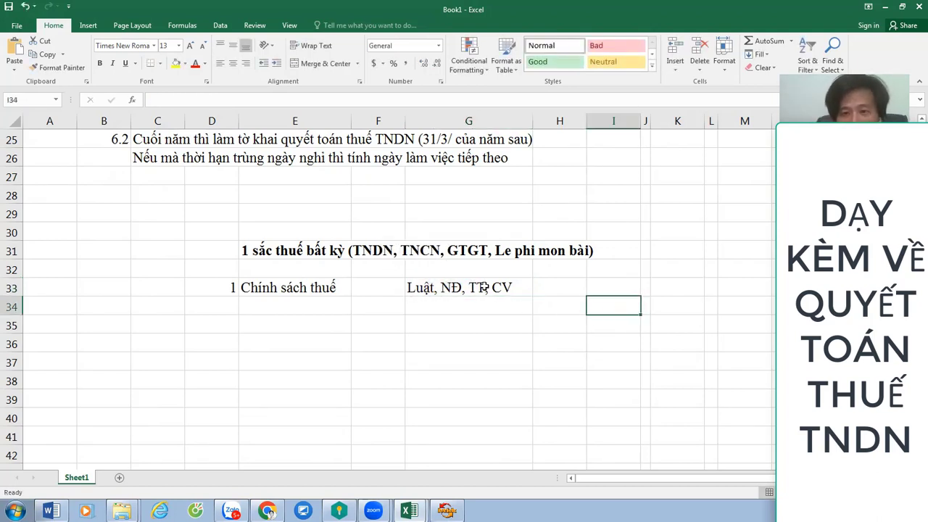
Highlight the TT and CV entries in G33 and review the whole of row 33.
{"action": "double_click", "coordinate": [453, 287]}
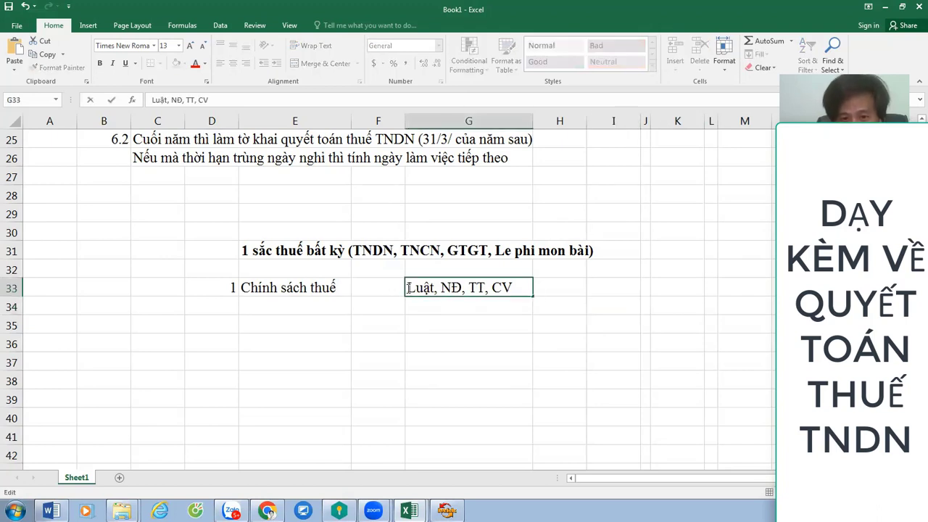
{"action": "left_click_drag", "start_coordinate": [407, 288], "coordinate": [490, 284]}
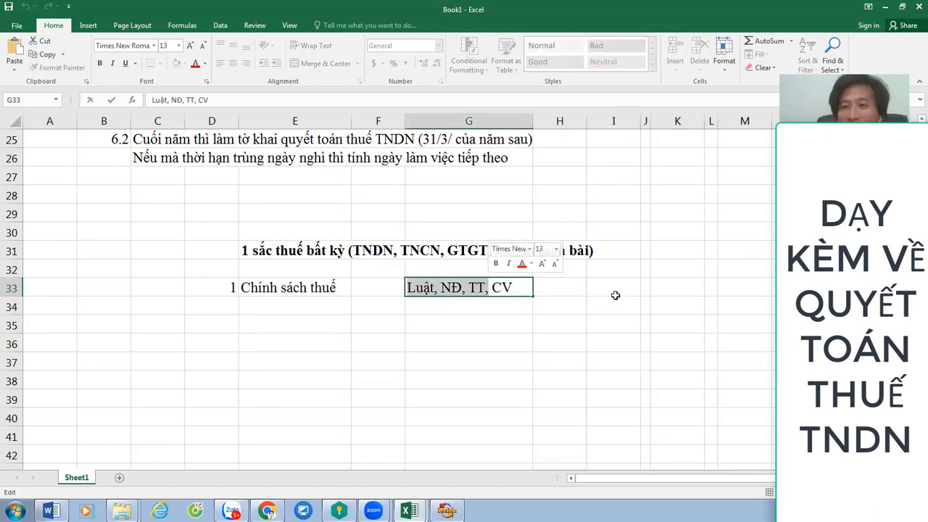
{"action": "left_click", "coordinate": [660, 295]}
{"action": "left_click", "coordinate": [480, 284]}
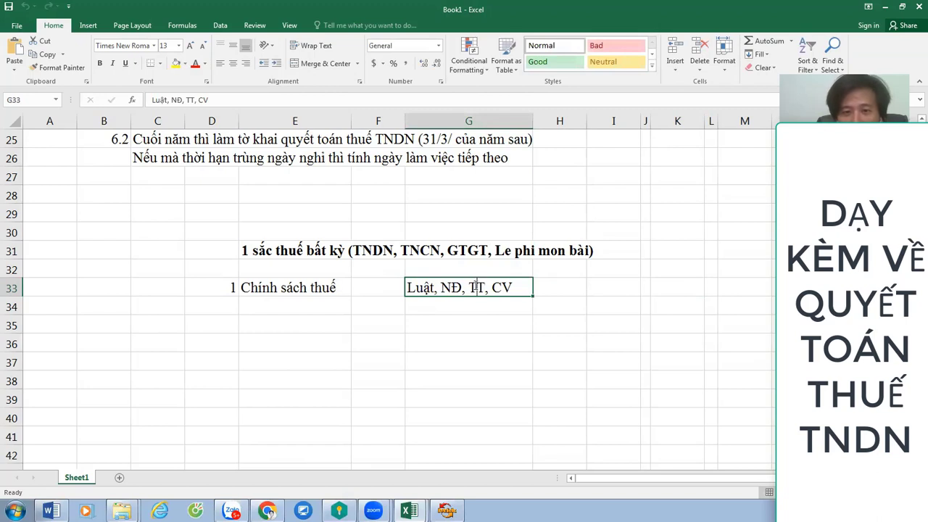
{"action": "double_click", "coordinate": [477, 285]}
{"action": "left_click_drag", "start_coordinate": [408, 288], "coordinate": [493, 288]}
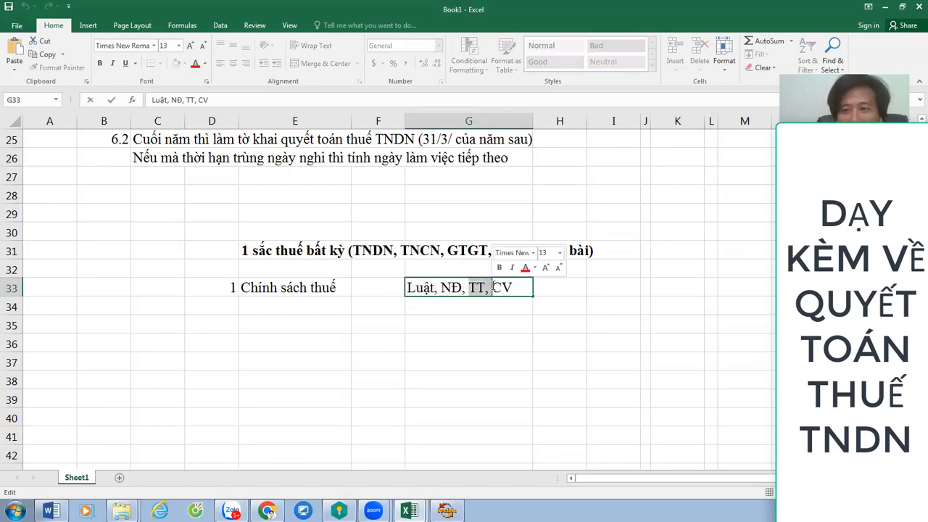
{"action": "left_click", "coordinate": [564, 290]}
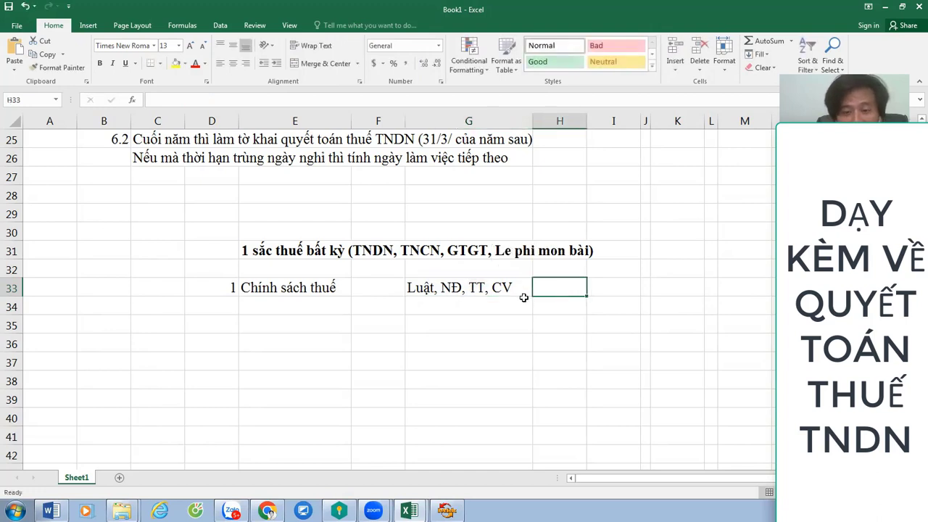
{"action": "double_click", "coordinate": [516, 287]}
{"action": "left_click_drag", "start_coordinate": [517, 288], "coordinate": [471, 286]}
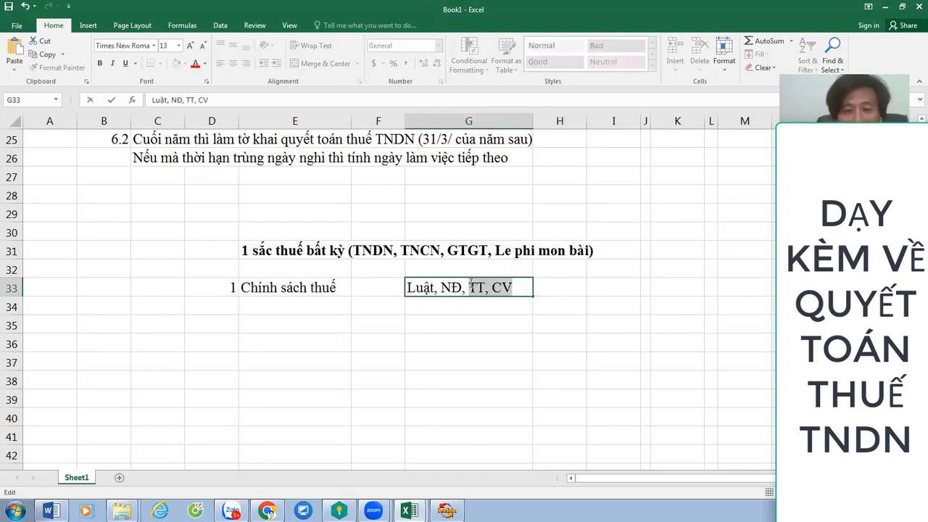
{"action": "left_click", "coordinate": [664, 278]}
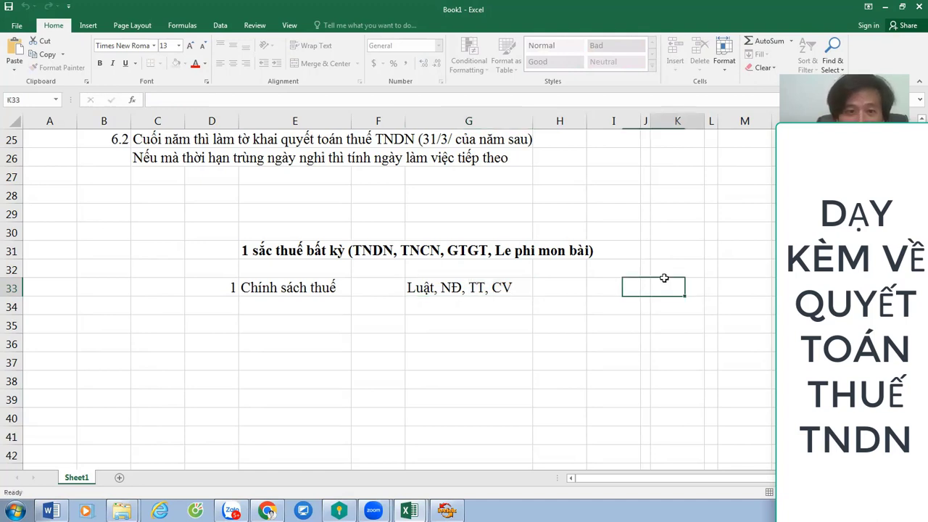
{"action": "left_click", "coordinate": [501, 283]}
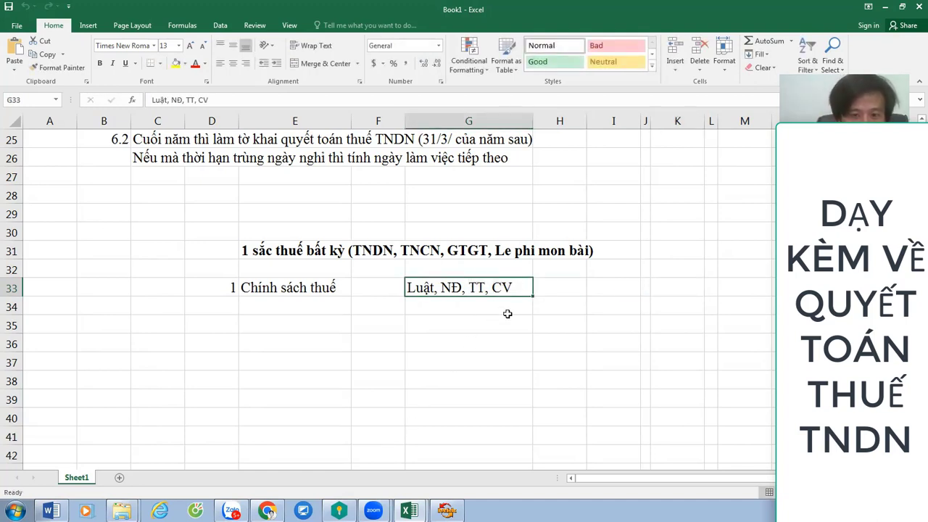
{"action": "left_click", "coordinate": [4, 288]}
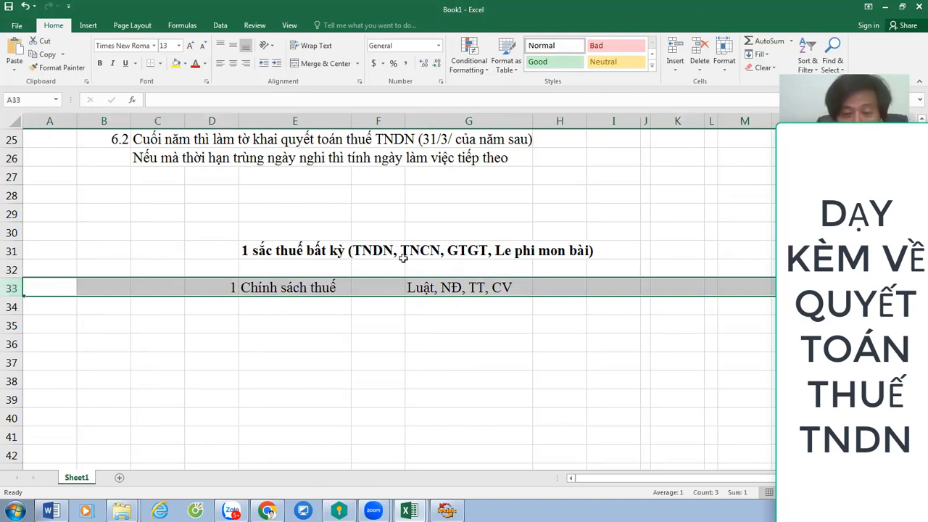
{"action": "left_click", "coordinate": [583, 289]}
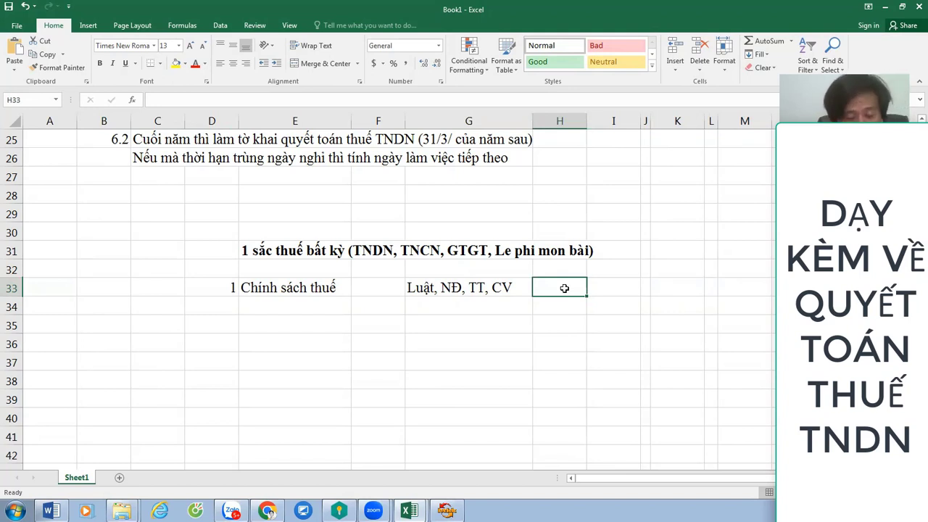
Enter the circulars 'TT78, TT96' in H33, then switch to Chrome.
{"action": "type", "text": "TT78"}
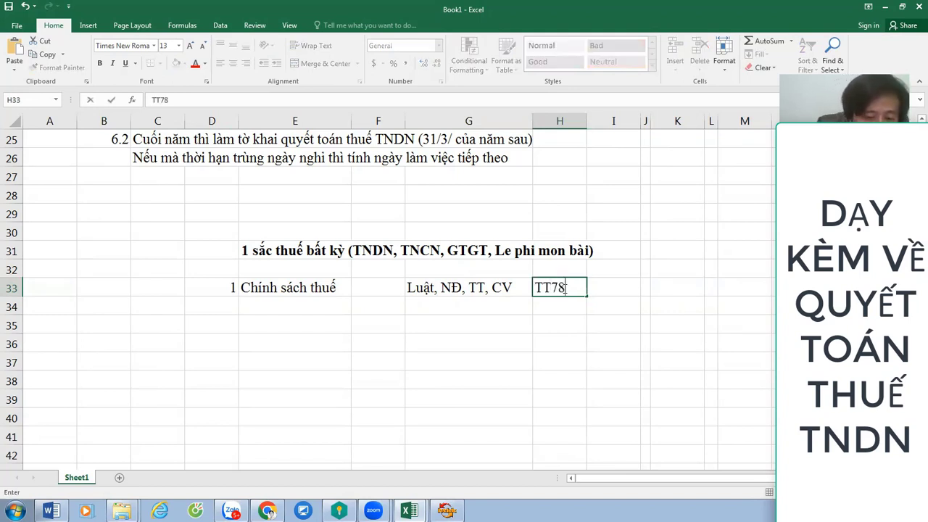
{"action": "type", "text": ", TT96"}
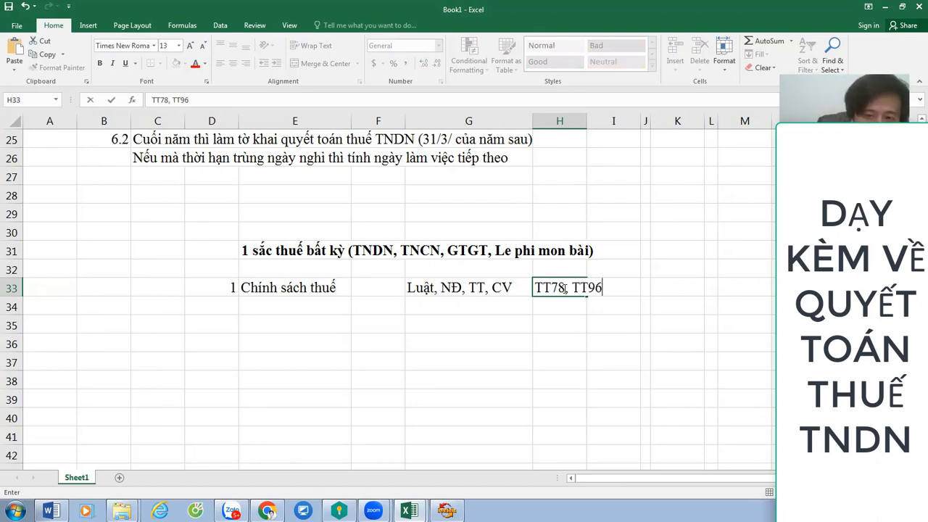
{"action": "key", "text": "Return"}
{"action": "left_click", "coordinate": [563, 288]}
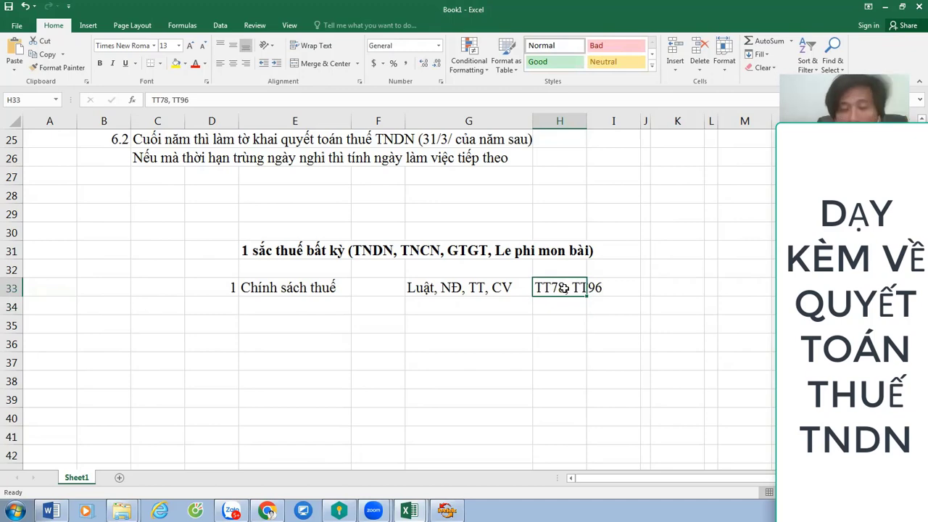
{"action": "left_click", "coordinate": [267, 510]}
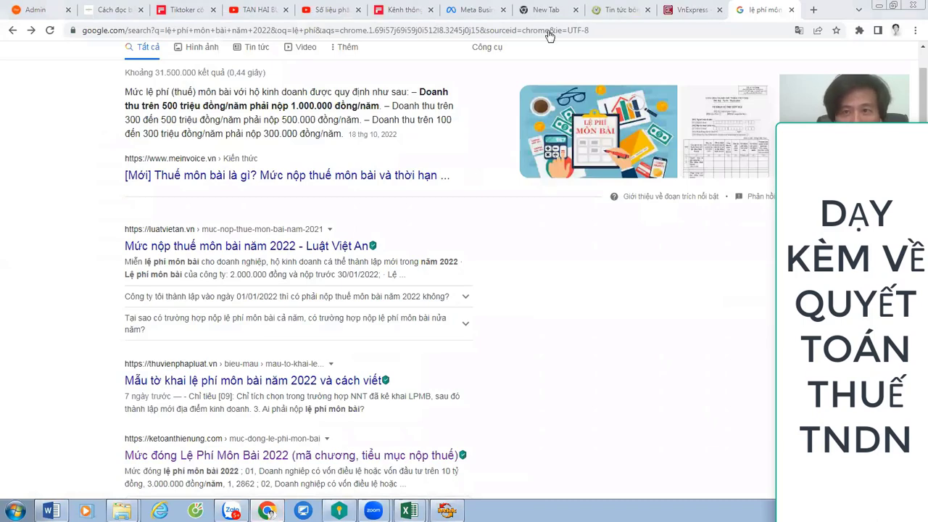
Open tphcm.gdt.gov.vn in a new tab and view letter 7589/CTTPHCM-TTHT's PDF on returned-goods invoicing.
{"action": "left_click", "coordinate": [814, 10]}
{"action": "type", "text": "tphcm.gdt.gov.vn"}
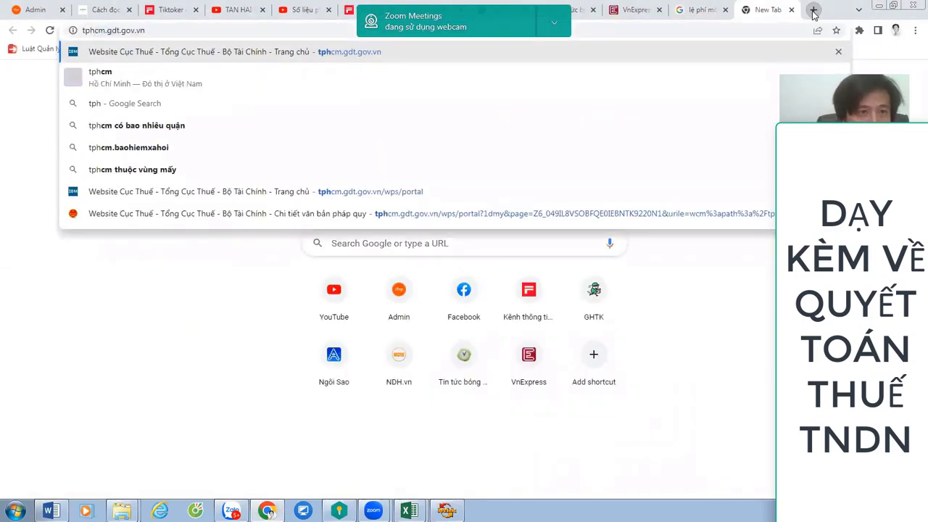
{"action": "key", "text": "Return"}
{"action": "left_click", "coordinate": [153, 31]}
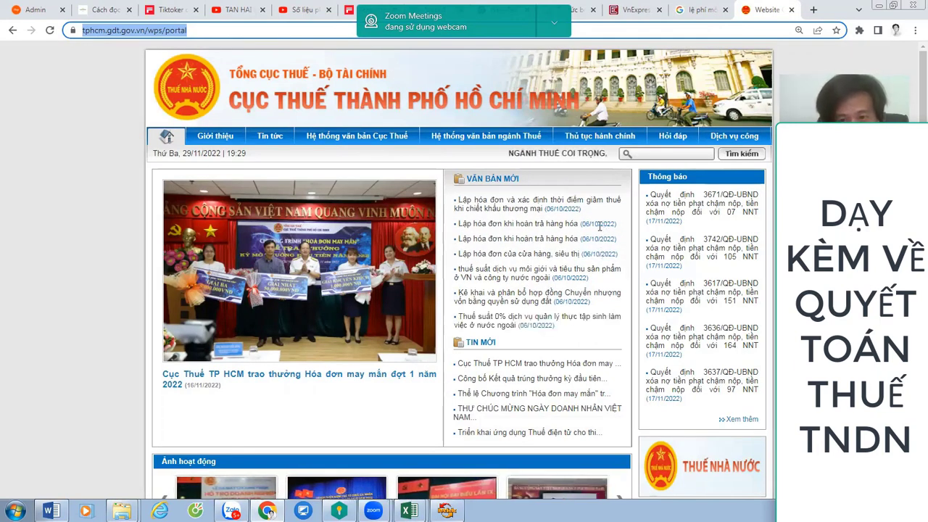
{"action": "left_click", "coordinate": [538, 230]}
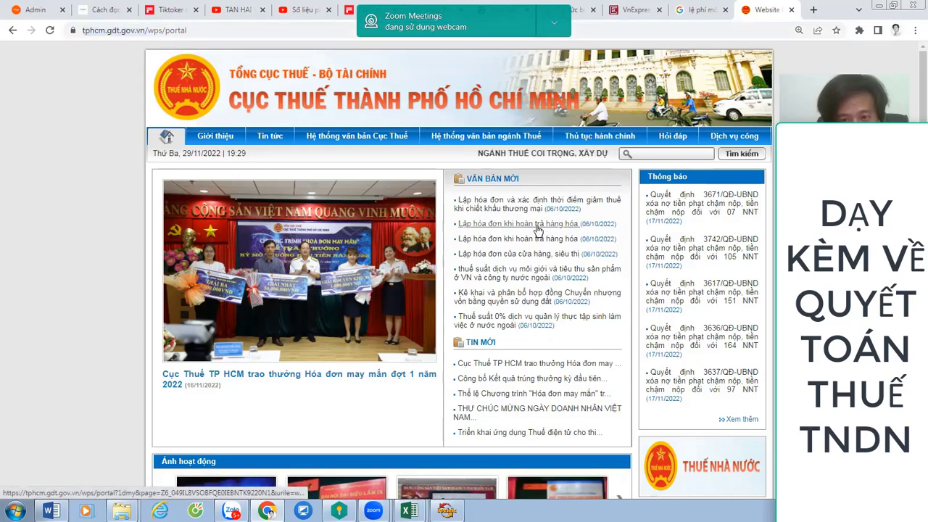
{"action": "left_click", "coordinate": [538, 229]}
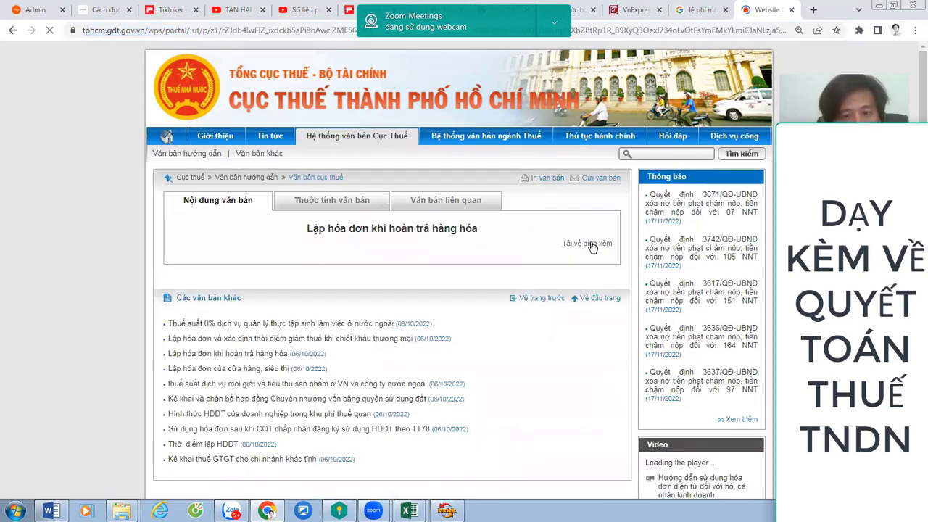
{"action": "left_click", "coordinate": [591, 245]}
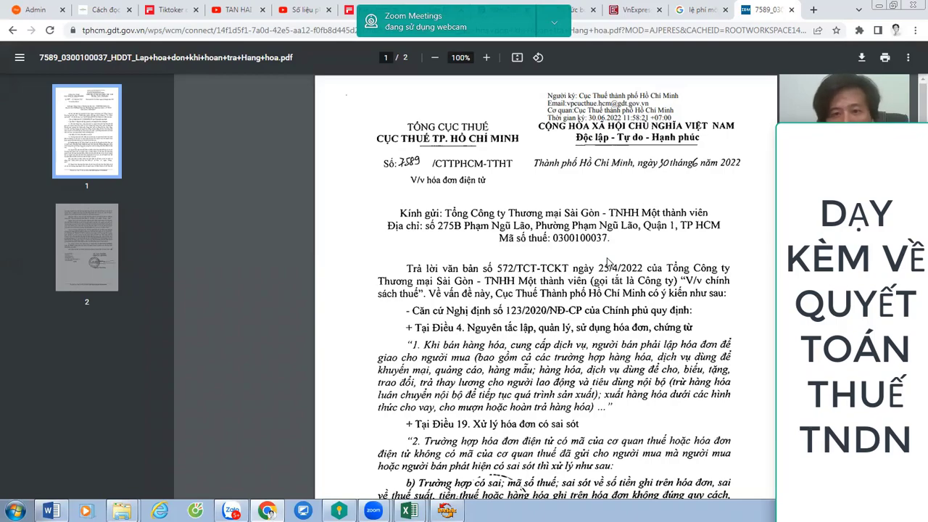
{"action": "scroll", "coordinate": [582, 301], "scroll_direction": "down", "scroll_amount": 4}
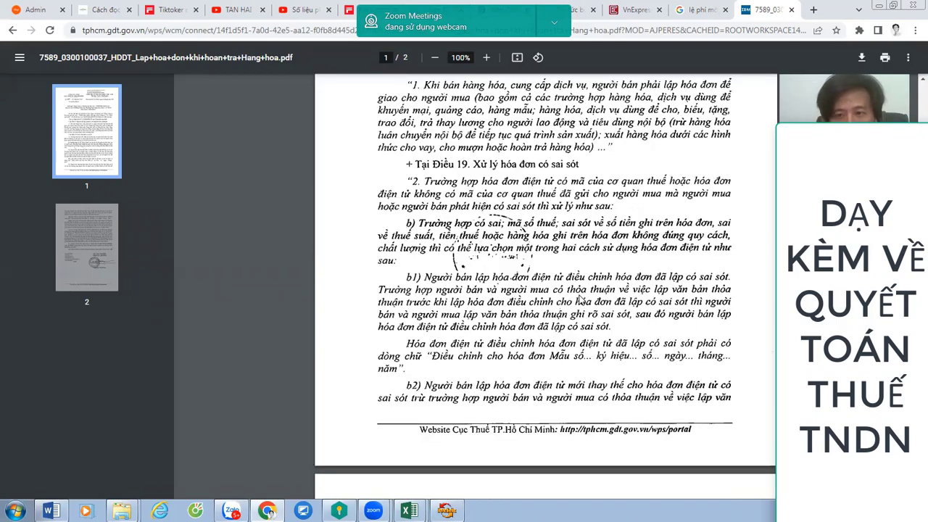
{"action": "scroll", "coordinate": [581, 301], "scroll_direction": "up", "scroll_amount": 4}
{"action": "scroll", "coordinate": [608, 341], "scroll_direction": "down", "scroll_amount": 11}
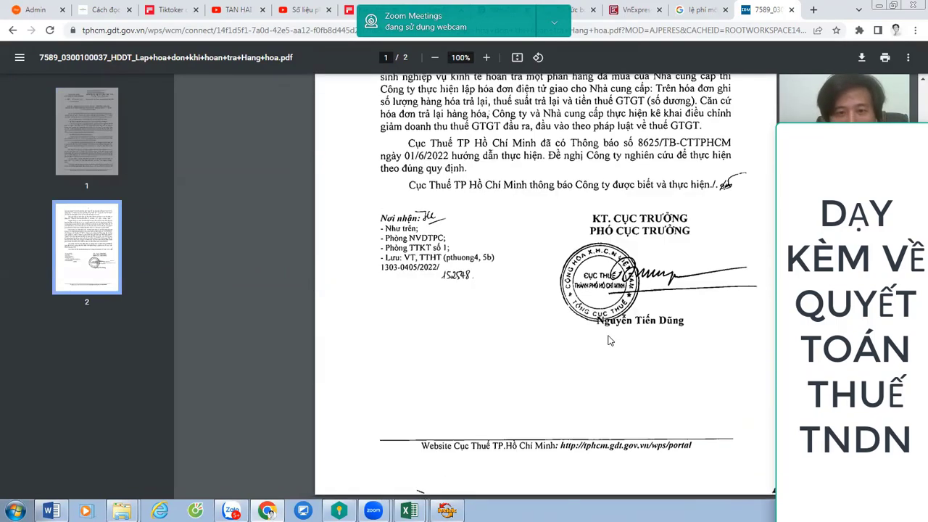
{"action": "scroll", "coordinate": [609, 341], "scroll_direction": "up", "scroll_amount": 4}
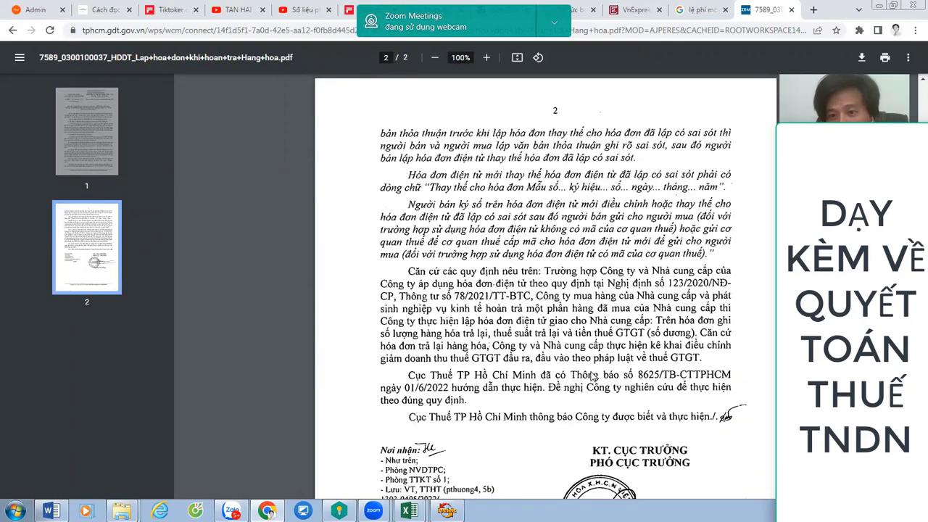
{"action": "scroll", "coordinate": [579, 355], "scroll_direction": "up", "scroll_amount": 11}
{"action": "scroll", "coordinate": [584, 369], "scroll_direction": "down", "scroll_amount": 10}
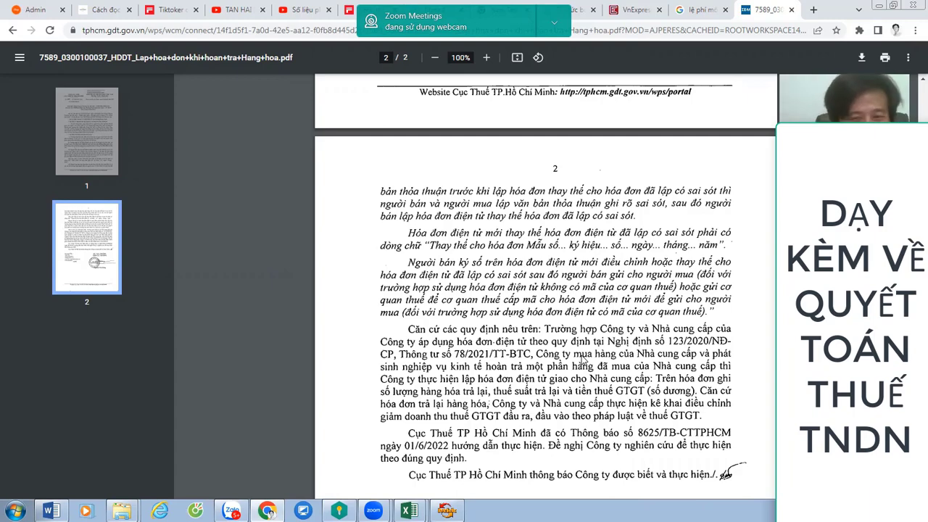
{"action": "scroll", "coordinate": [580, 361], "scroll_direction": "up", "scroll_amount": 8}
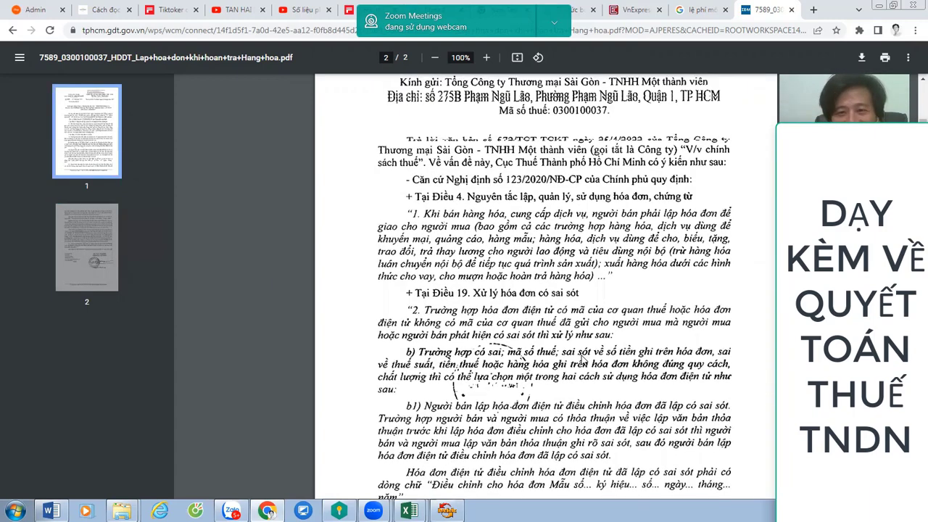
{"action": "scroll", "coordinate": [584, 360], "scroll_direction": "up", "scroll_amount": 2}
{"action": "scroll", "coordinate": [580, 360], "scroll_direction": "up", "scroll_amount": 2}
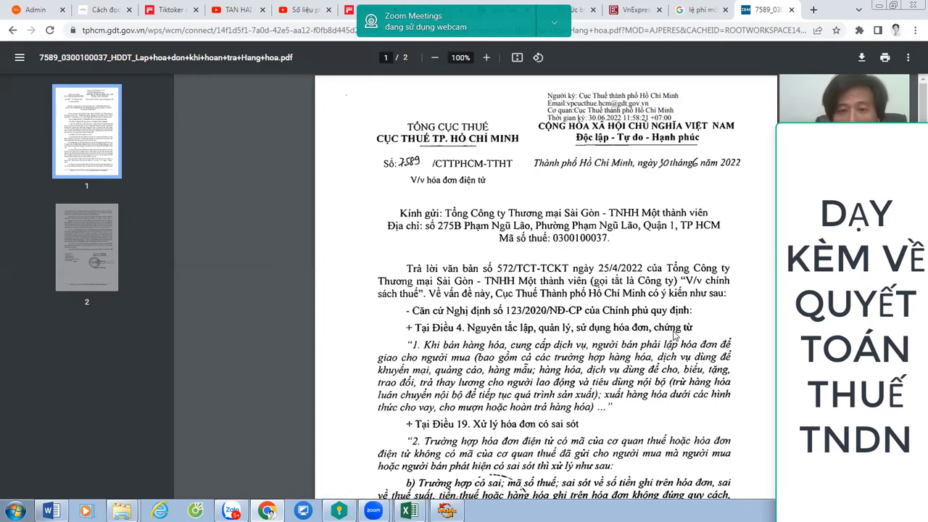
{"action": "scroll", "coordinate": [675, 335], "scroll_direction": "down", "scroll_amount": 3}
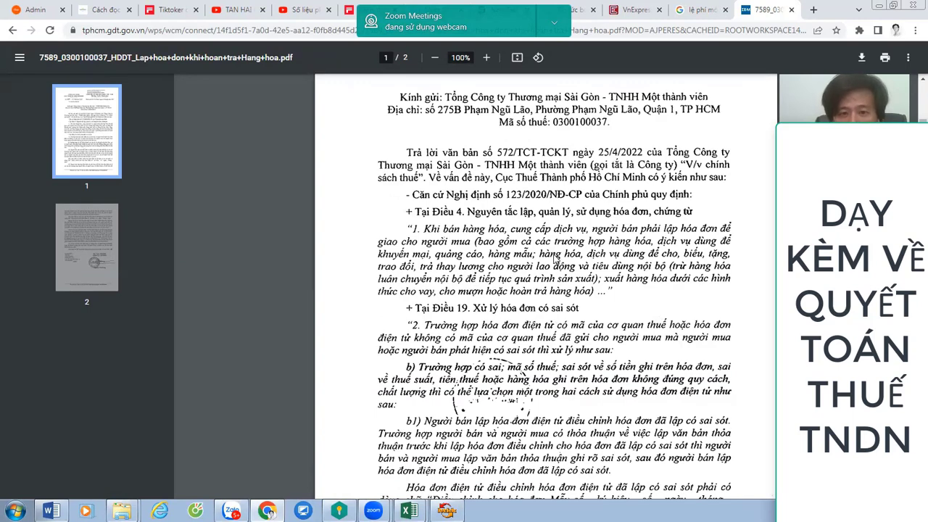
Scroll the 7589 letter to page 2's conclusion citing Notice 8625/TB-CTTPHCM of 01/6/2022.
{"action": "scroll", "coordinate": [501, 293], "scroll_direction": "down", "scroll_amount": 3}
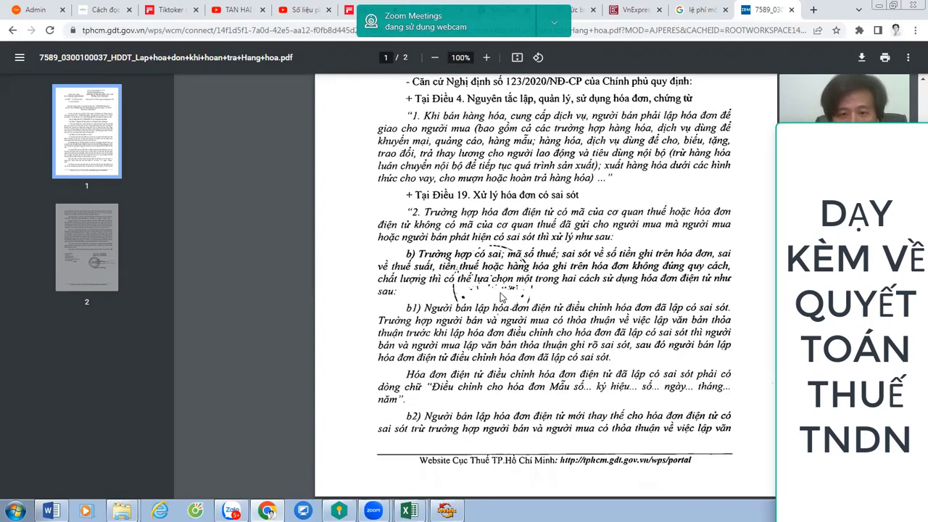
{"action": "scroll", "coordinate": [501, 294], "scroll_direction": "down", "scroll_amount": 3}
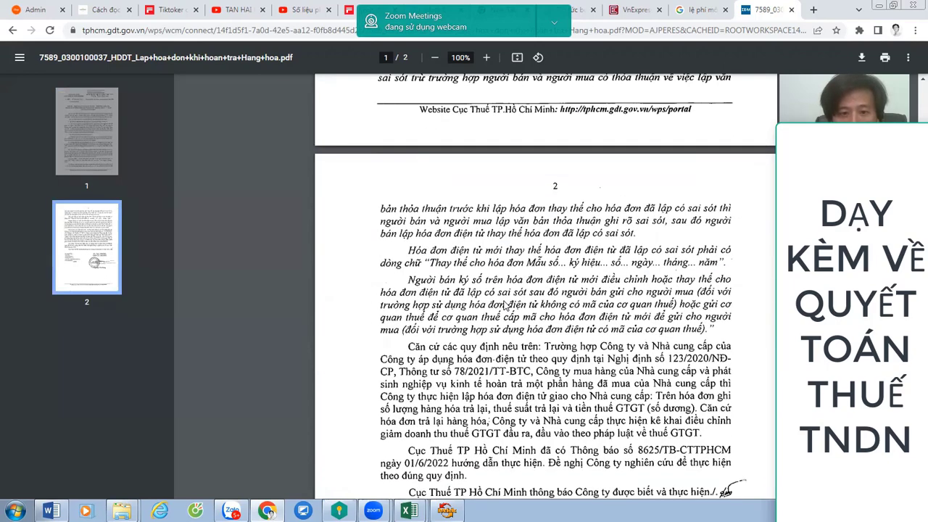
{"action": "scroll", "coordinate": [505, 304], "scroll_direction": "down", "scroll_amount": 2}
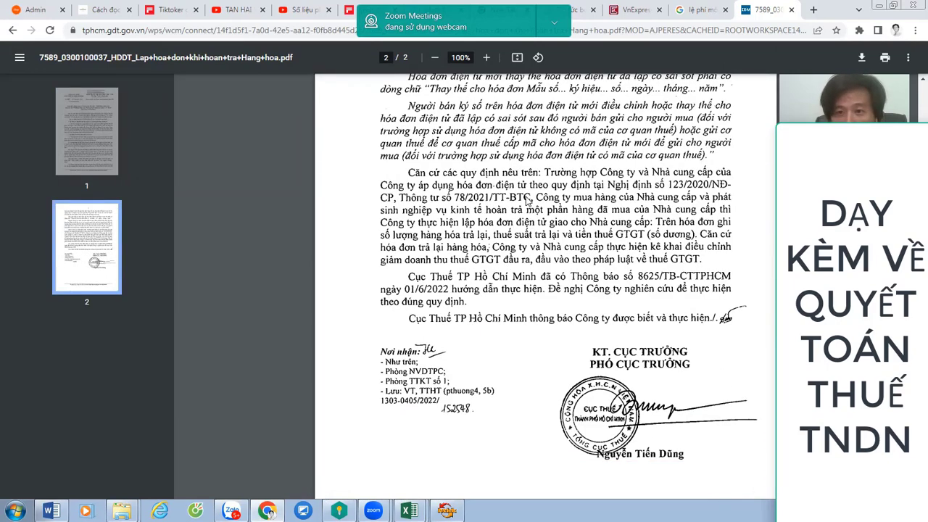
{"action": "scroll", "coordinate": [530, 201], "scroll_direction": "up", "scroll_amount": 3}
{"action": "scroll", "coordinate": [490, 334], "scroll_direction": "up", "scroll_amount": 4}
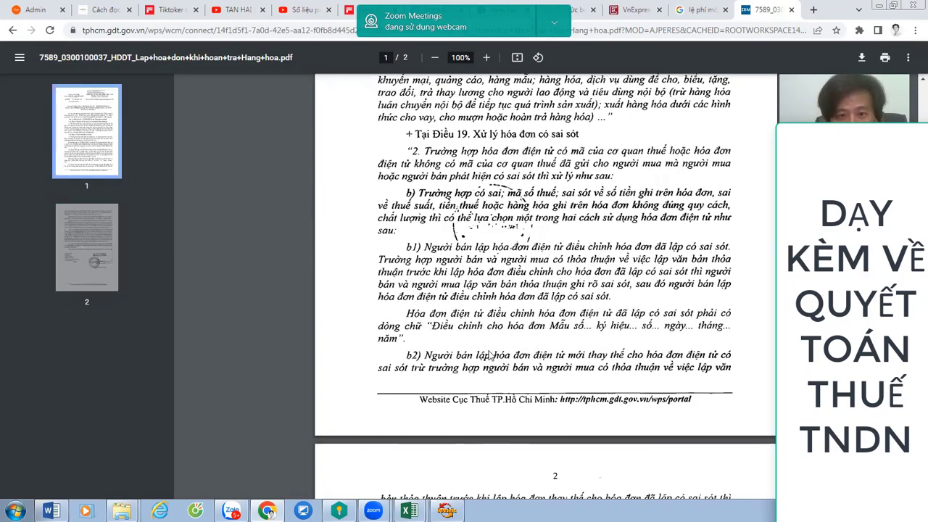
{"action": "scroll", "coordinate": [492, 355], "scroll_direction": "down", "scroll_amount": 8}
{"action": "scroll", "coordinate": [586, 222], "scroll_direction": "up", "scroll_amount": 2}
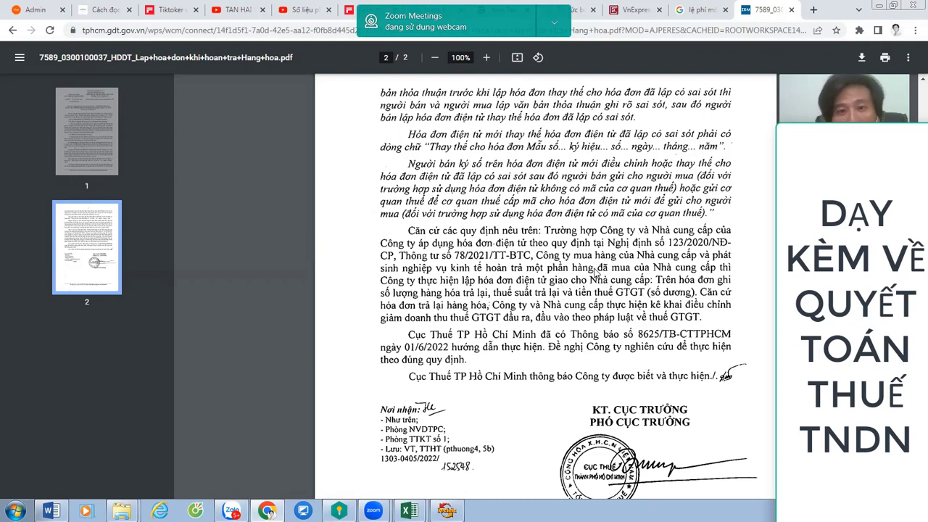
{"action": "scroll", "coordinate": [595, 270], "scroll_direction": "up", "scroll_amount": 5}
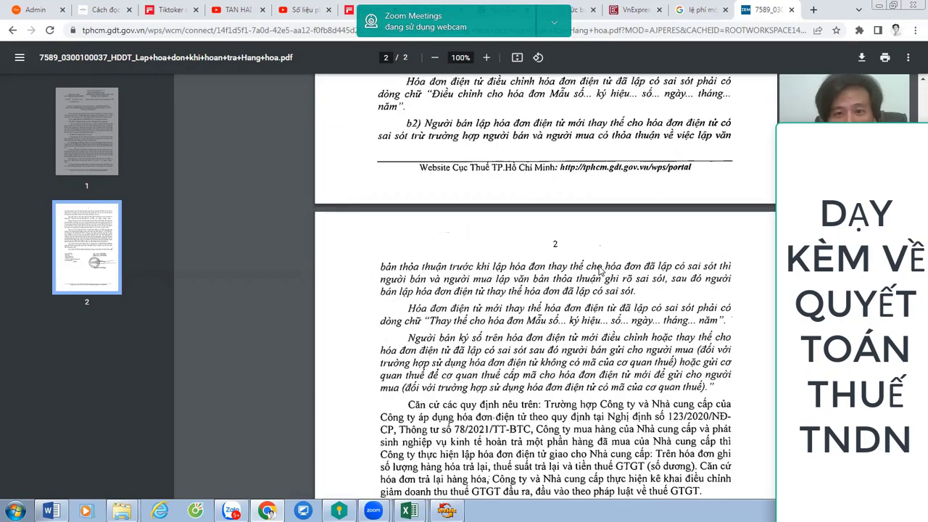
{"action": "scroll", "coordinate": [600, 271], "scroll_direction": "up", "scroll_amount": 2}
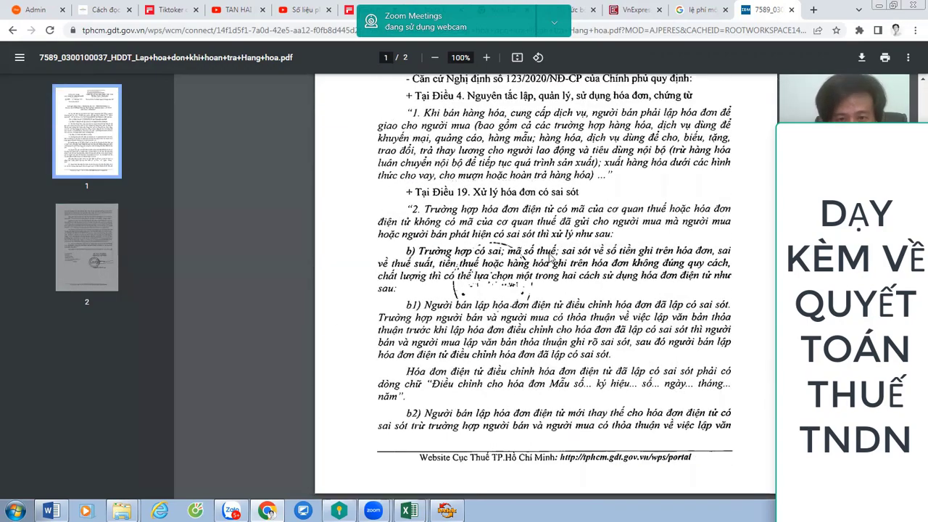
{"action": "scroll", "coordinate": [552, 255], "scroll_direction": "up", "scroll_amount": 3}
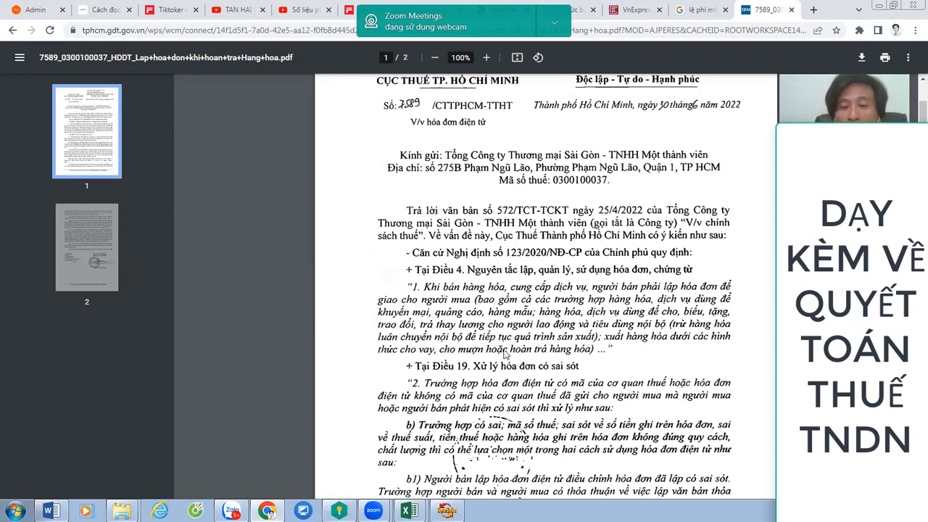
{"action": "scroll", "coordinate": [555, 348], "scroll_direction": "down", "scroll_amount": 3}
{"action": "scroll", "coordinate": [555, 348], "scroll_direction": "down", "scroll_amount": 10}
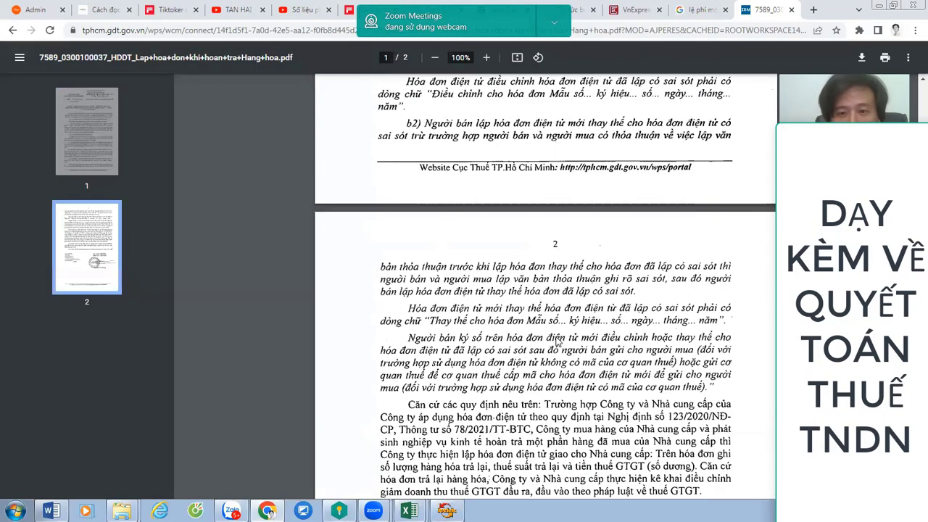
{"action": "scroll", "coordinate": [558, 341], "scroll_direction": "up", "scroll_amount": 10}
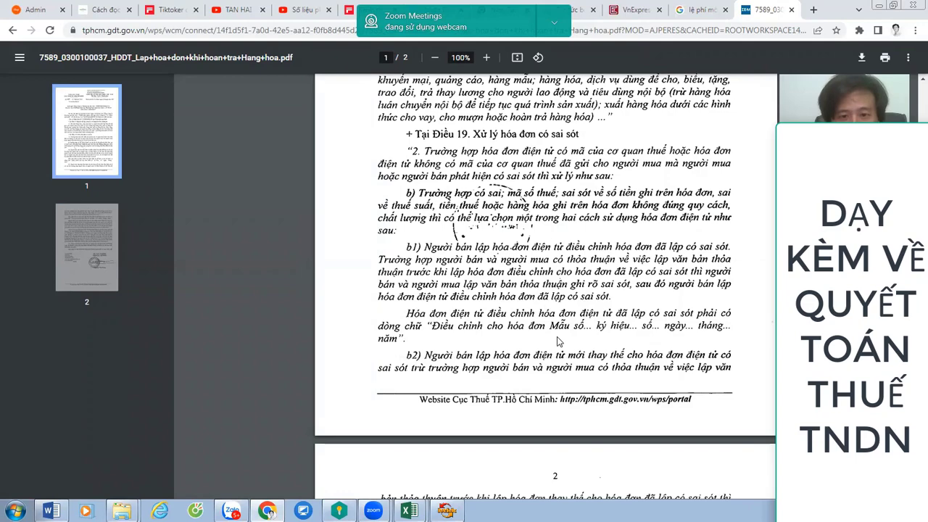
{"action": "scroll", "coordinate": [558, 341], "scroll_direction": "down", "scroll_amount": 10}
{"action": "scroll", "coordinate": [649, 299], "scroll_direction": "up", "scroll_amount": 2}
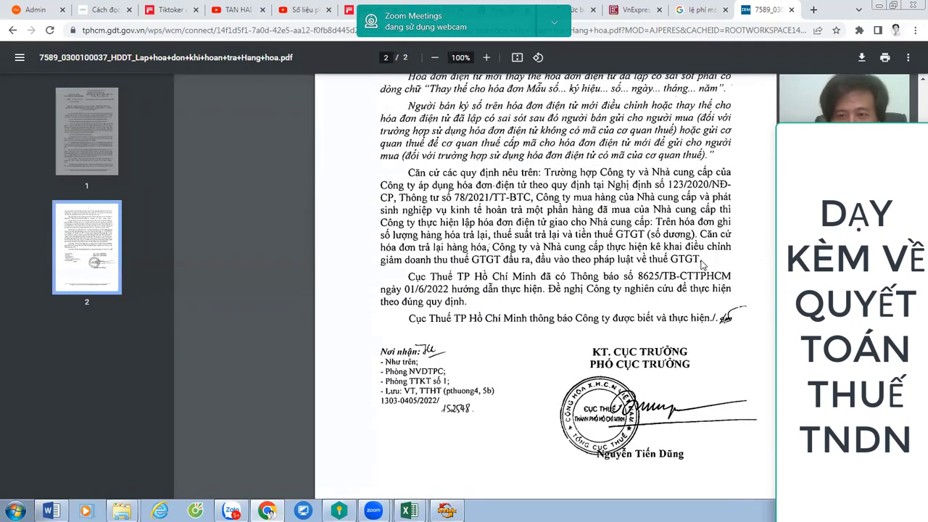
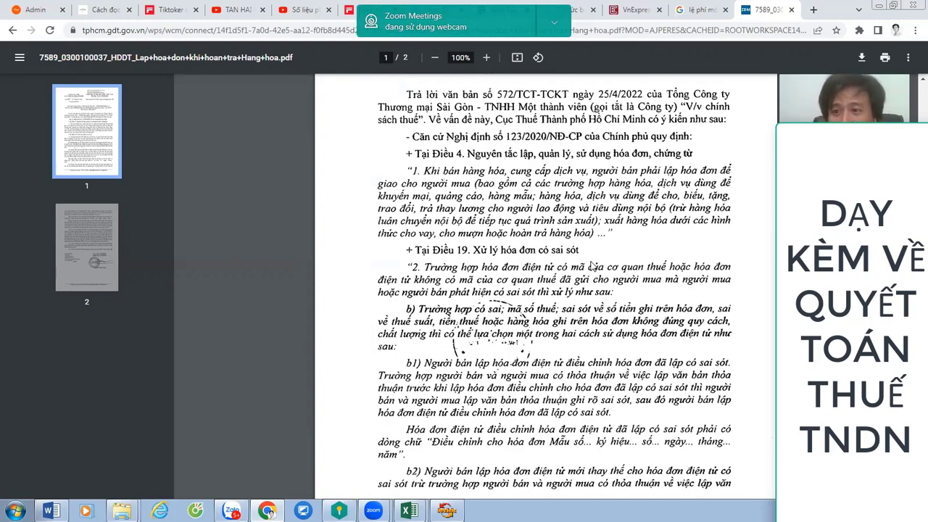
Search Google for 'luật quản lý thuế 38' in a new browser tab.
{"action": "scroll", "coordinate": [591, 266], "scroll_direction": "down", "scroll_amount": 6}
{"action": "scroll", "coordinate": [584, 259], "scroll_direction": "up", "scroll_amount": 7}
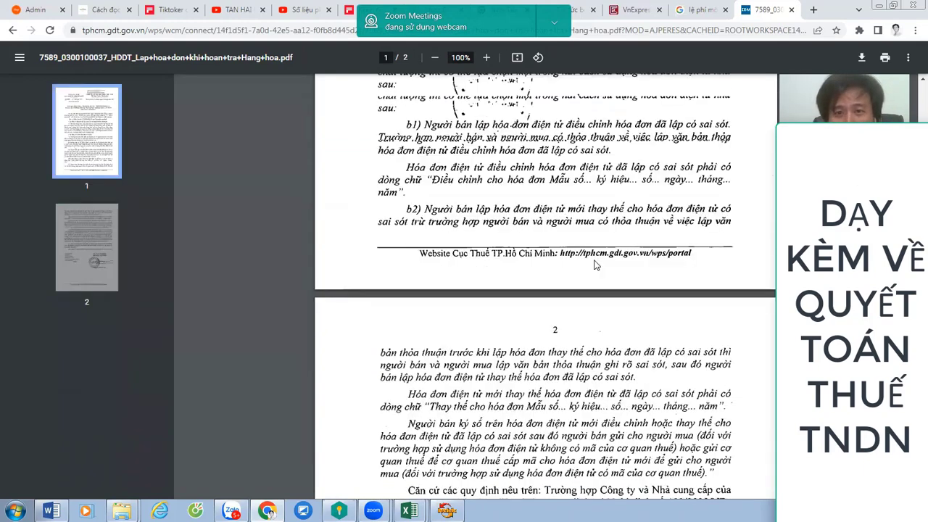
{"action": "scroll", "coordinate": [573, 260], "scroll_direction": "up", "scroll_amount": 3}
{"action": "scroll", "coordinate": [554, 282], "scroll_direction": "down", "scroll_amount": 4}
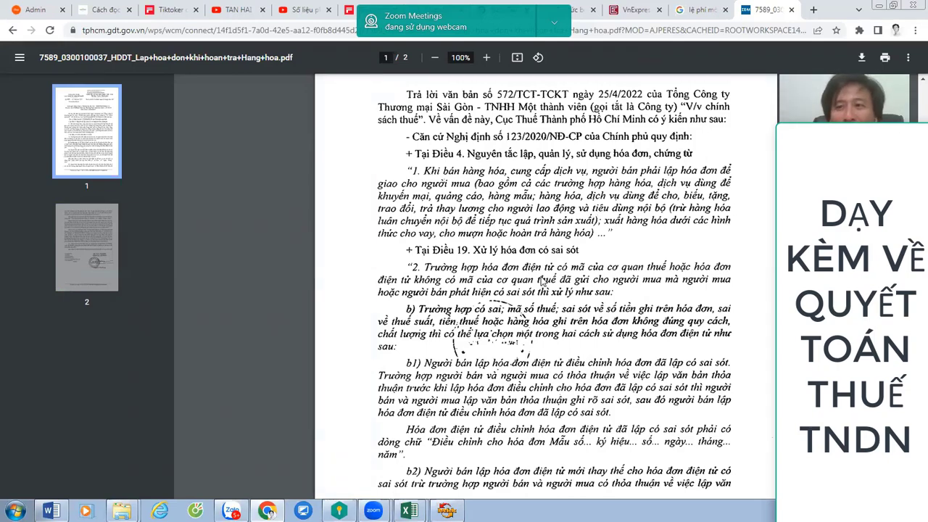
{"action": "scroll", "coordinate": [544, 282], "scroll_direction": "down", "scroll_amount": 12}
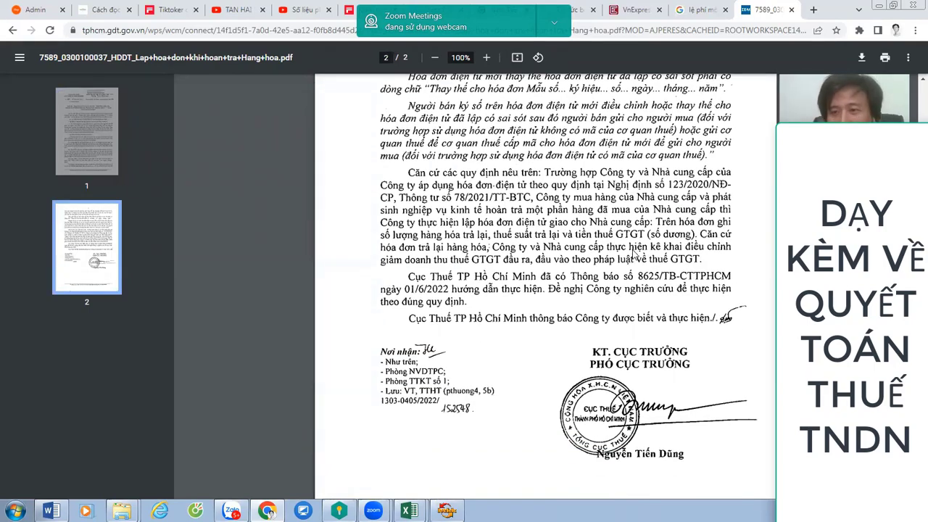
{"action": "scroll", "coordinate": [633, 255], "scroll_direction": "up", "scroll_amount": 10}
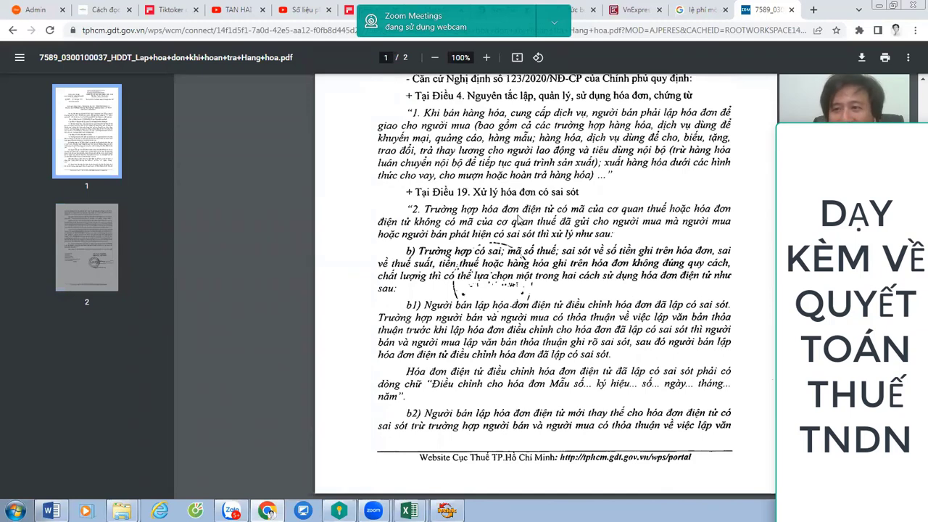
{"action": "scroll", "coordinate": [573, 274], "scroll_direction": "up", "scroll_amount": 3}
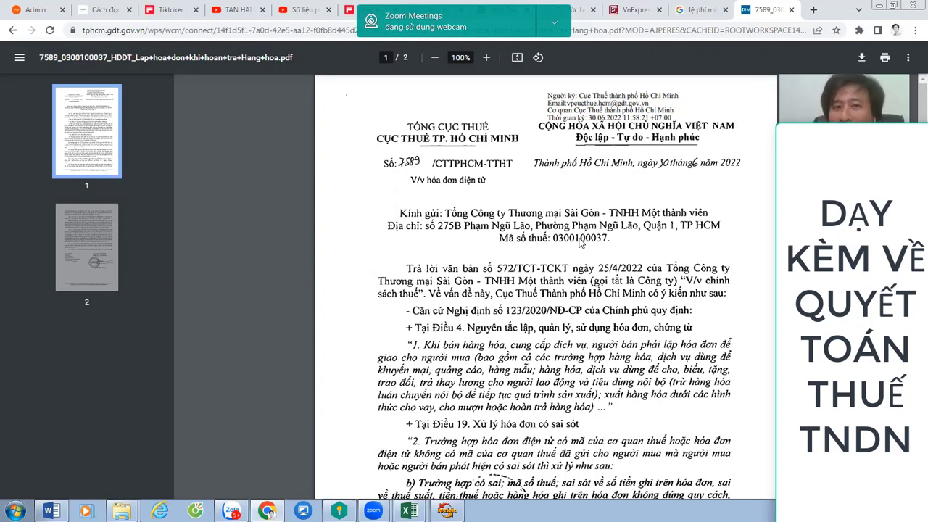
{"action": "scroll", "coordinate": [565, 309], "scroll_direction": "down", "scroll_amount": 15}
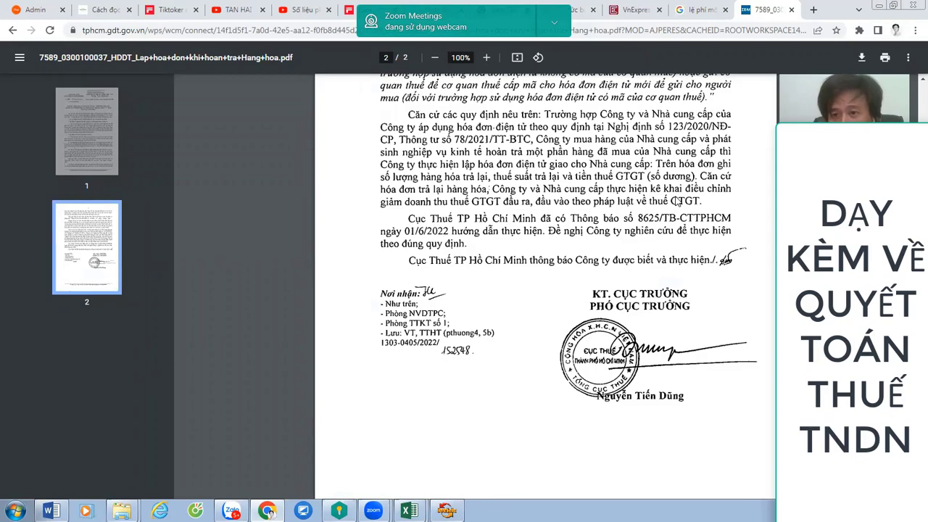
{"action": "scroll", "coordinate": [677, 201], "scroll_direction": "up", "scroll_amount": 10}
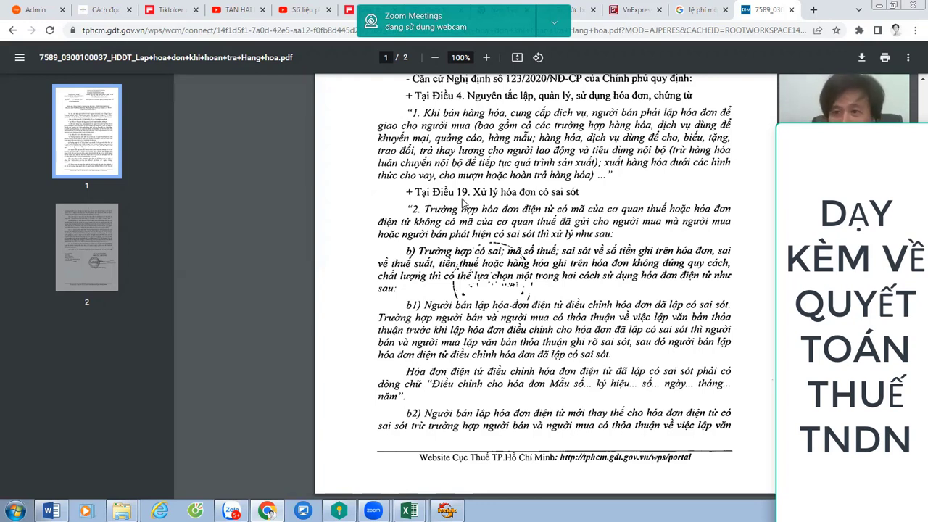
{"action": "scroll", "coordinate": [589, 238], "scroll_direction": "down", "scroll_amount": 10}
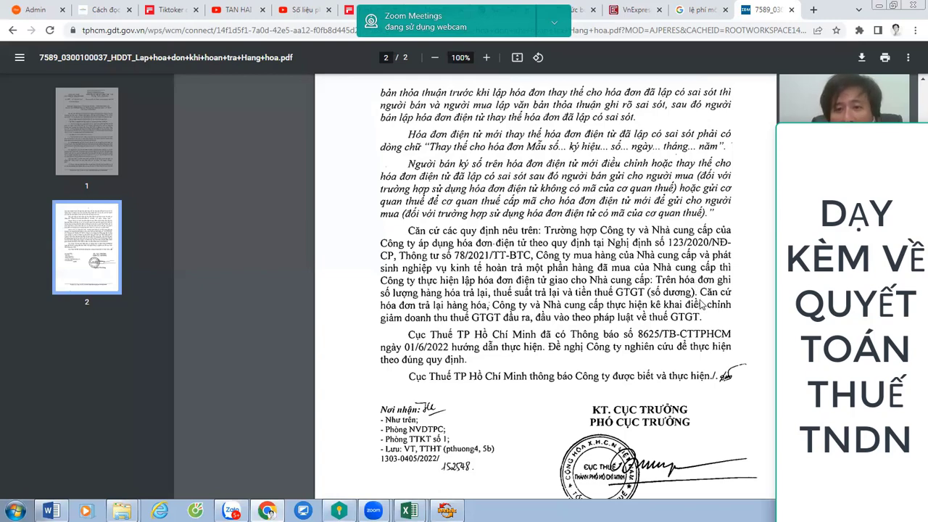
{"action": "scroll", "coordinate": [701, 304], "scroll_direction": "up", "scroll_amount": 10}
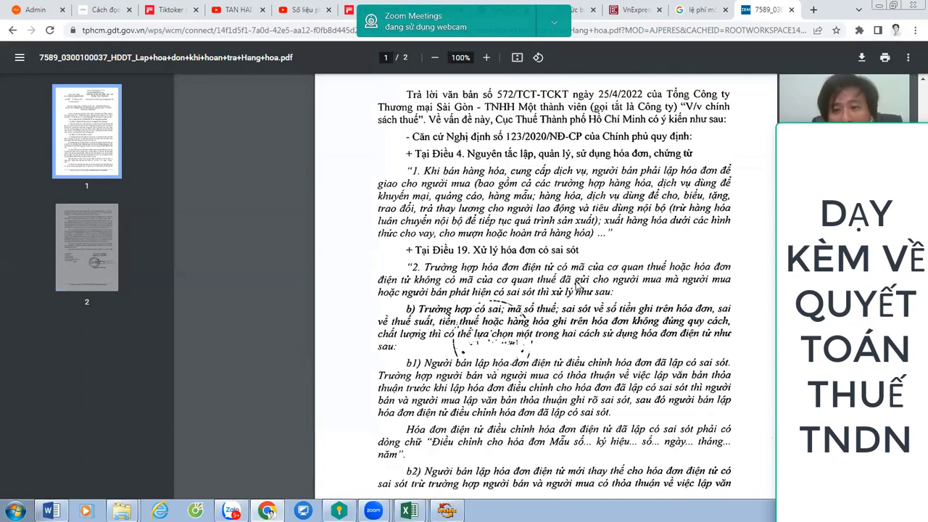
{"action": "scroll", "coordinate": [578, 284], "scroll_direction": "down", "scroll_amount": 15}
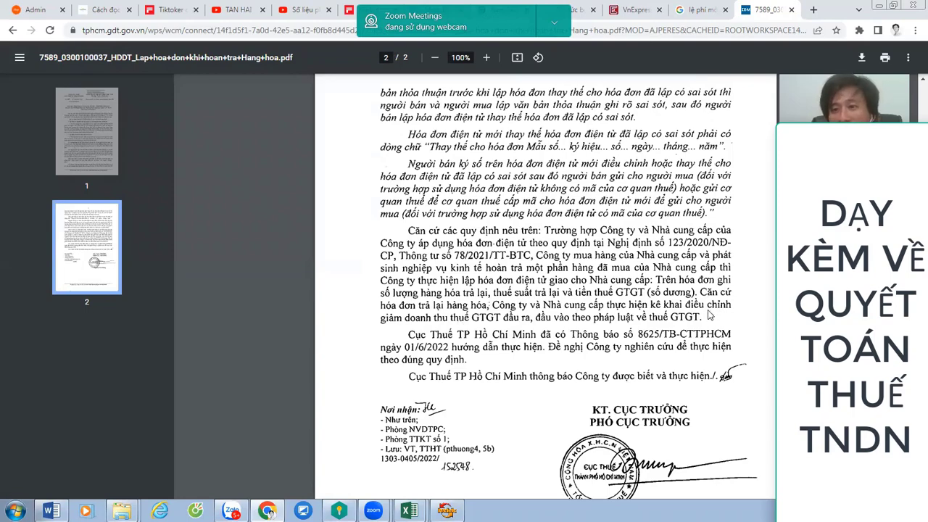
{"action": "scroll", "coordinate": [710, 315], "scroll_direction": "up", "scroll_amount": 10}
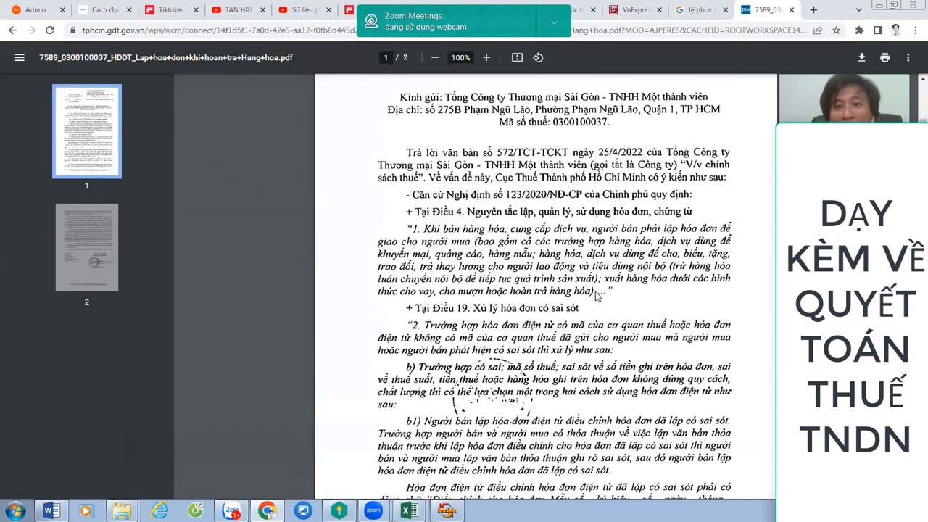
{"action": "left_click", "coordinate": [814, 9]}
{"action": "left_click", "coordinate": [445, 244]}
{"action": "type", "text": "luất"}
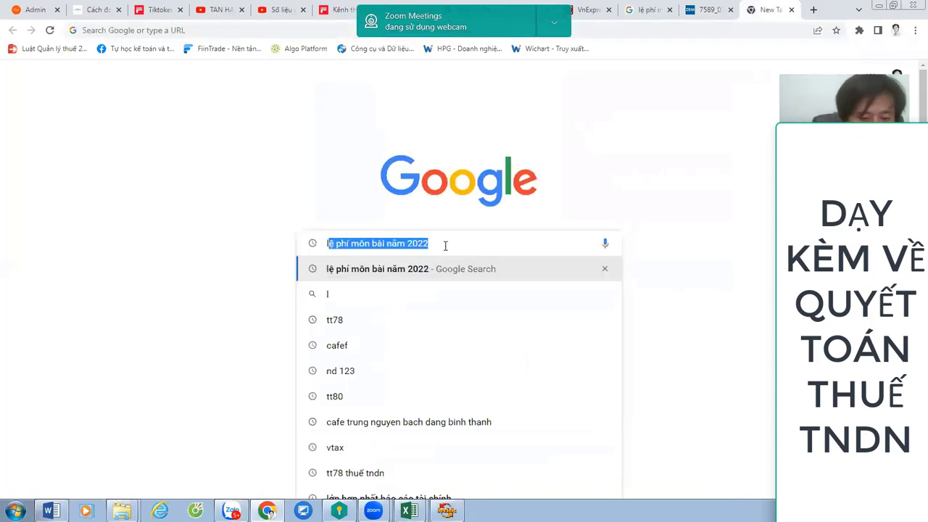
{"action": "type", "text": "j quản lý "}
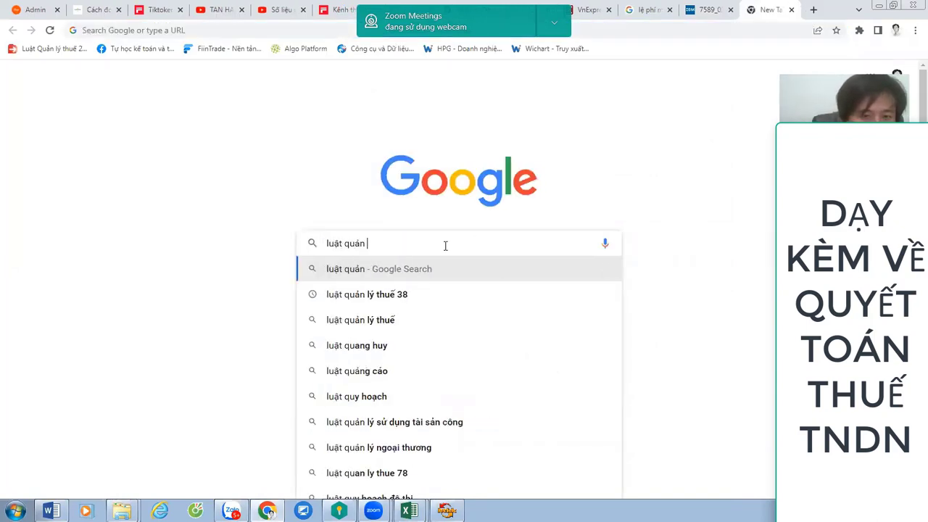
{"action": "type", "text": "thuế"}
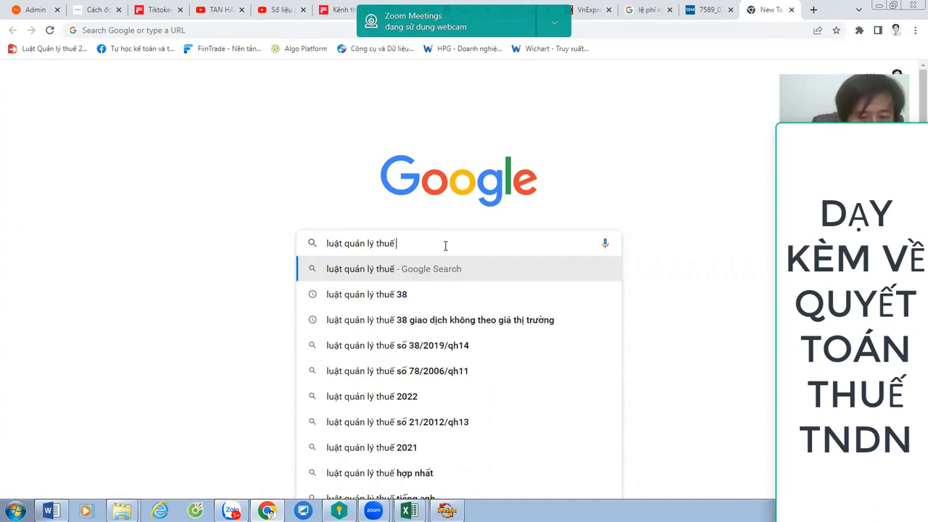
{"action": "type", "text": " 38"}
{"action": "key", "text": "Return"}
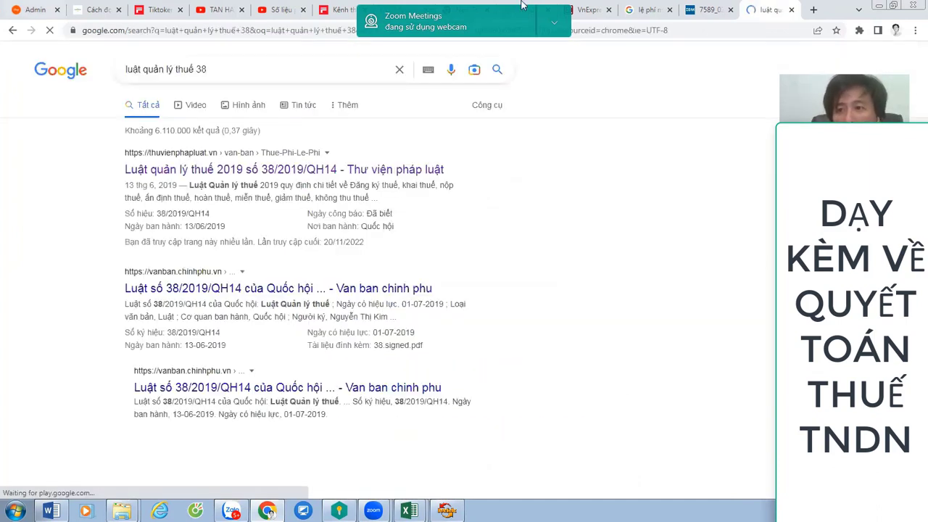
Open the Thư Viện Pháp Luật result for the 2019 tax law and find 'điều 47' on the page.
{"action": "left_click", "coordinate": [320, 175]}
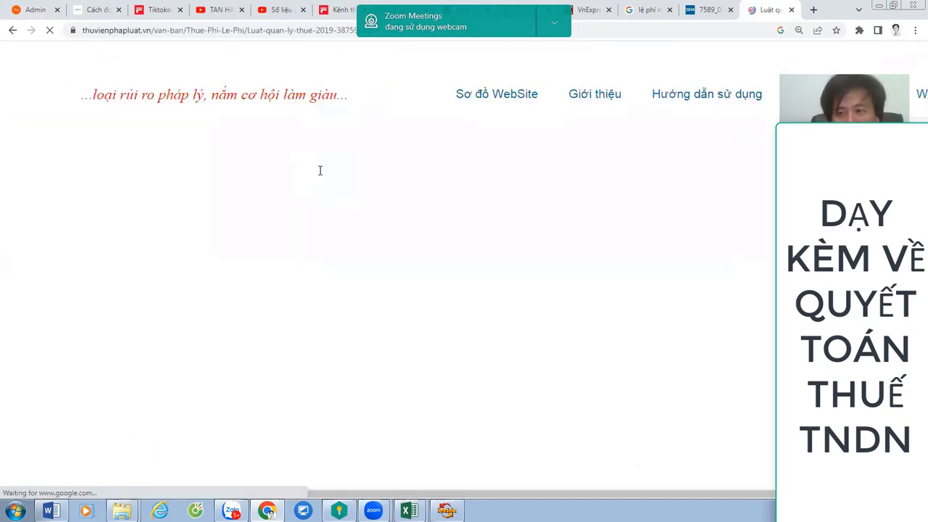
{"action": "scroll", "coordinate": [525, 262], "scroll_direction": "down", "scroll_amount": 3}
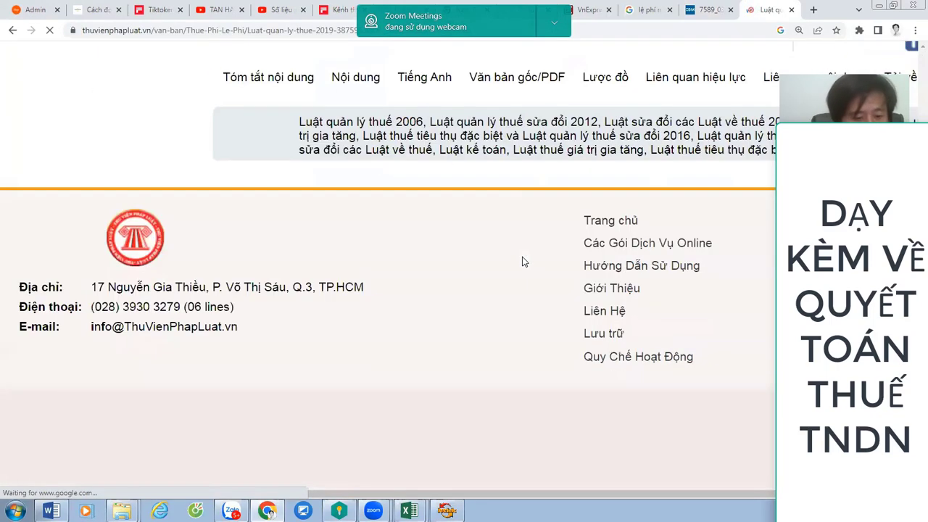
{"action": "key", "text": "ctrl+f"}
{"action": "type", "text": "điều"}
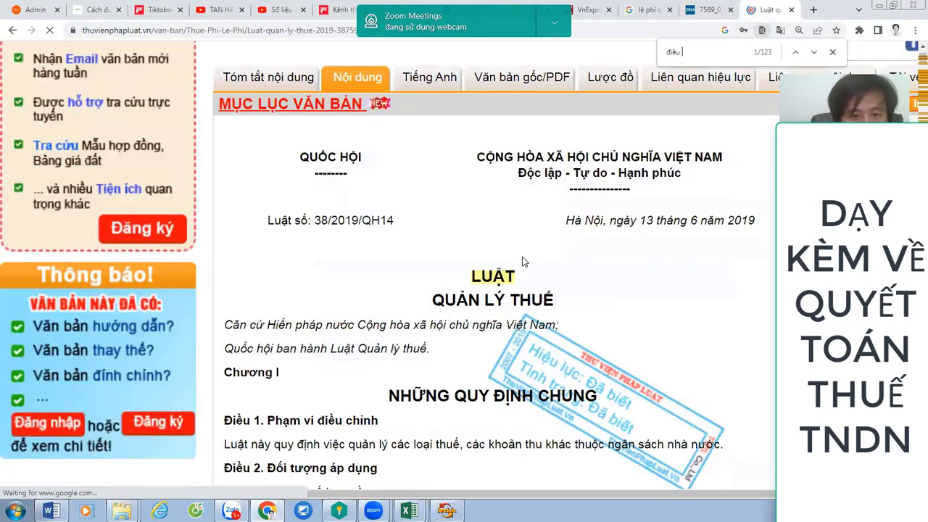
{"action": "type", "text": " 47"}
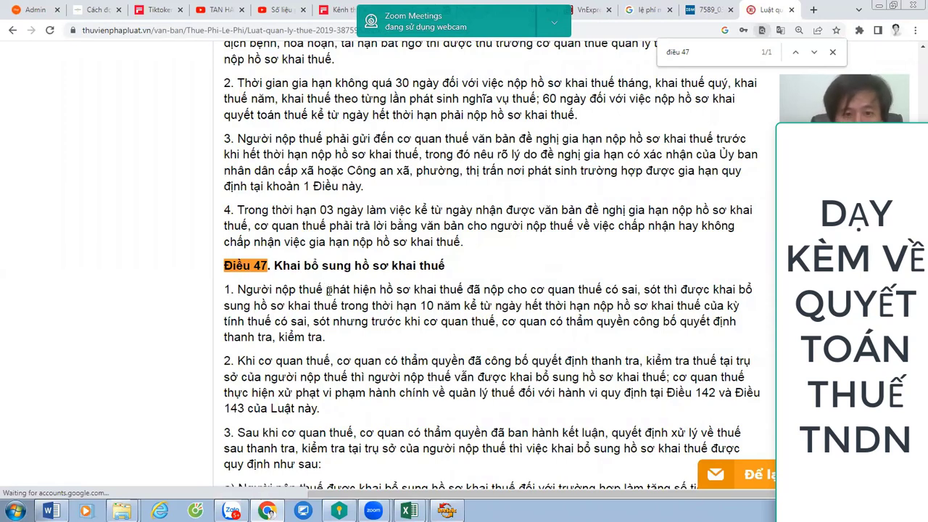
Highlight clause 1's first sentence and the 'Điều 47. Khai bổ sung hồ sơ khai thuế' heading, then return to the PDF letter.
{"action": "left_click_drag", "start_coordinate": [328, 290], "coordinate": [610, 289]}
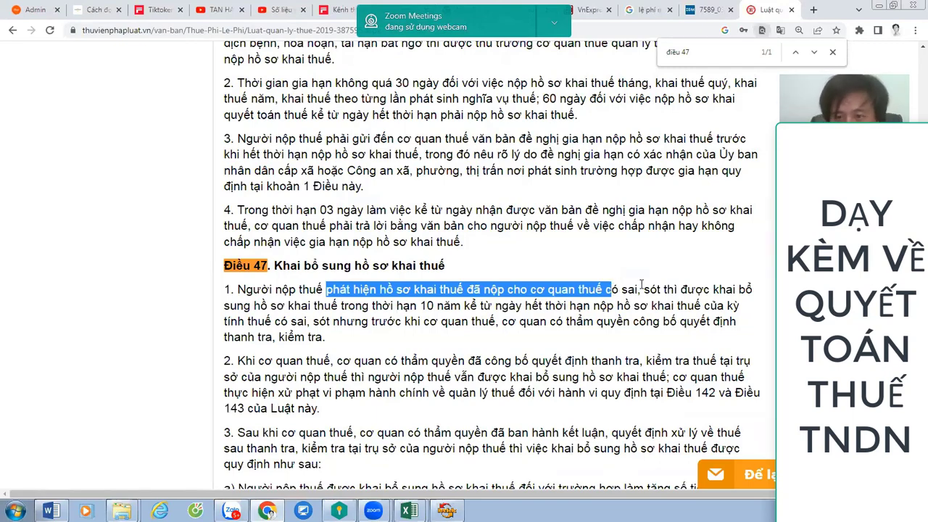
{"action": "left_click", "coordinate": [636, 290]}
{"action": "left_click_drag", "start_coordinate": [636, 290], "coordinate": [236, 289]}
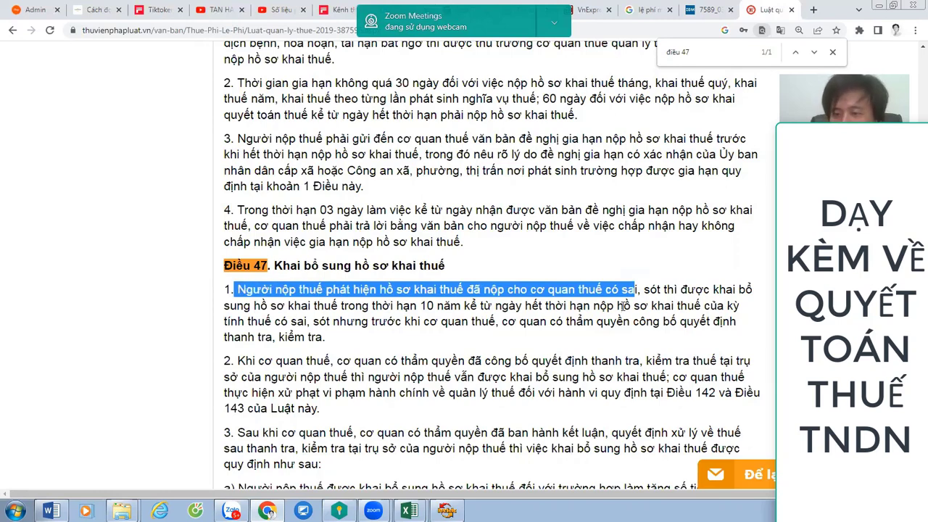
{"action": "left_click", "coordinate": [648, 288]}
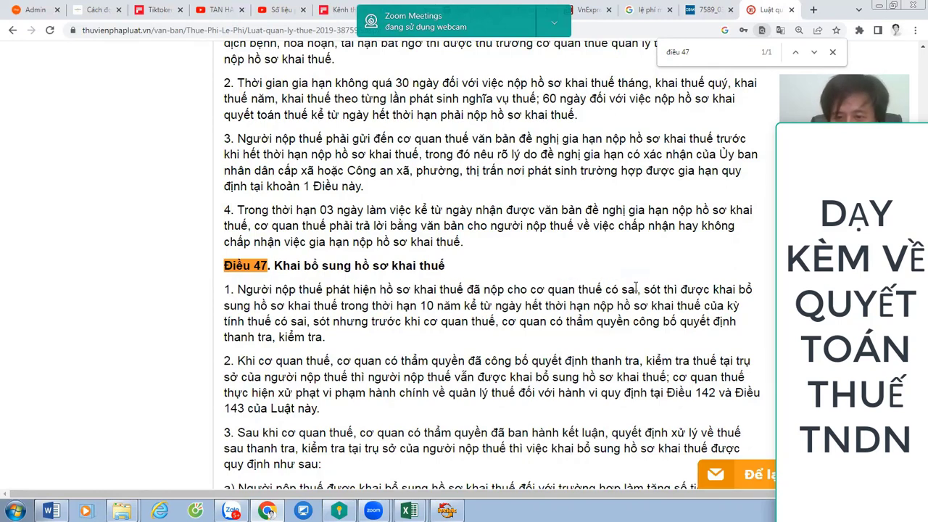
{"action": "left_click_drag", "start_coordinate": [637, 289], "coordinate": [241, 289]}
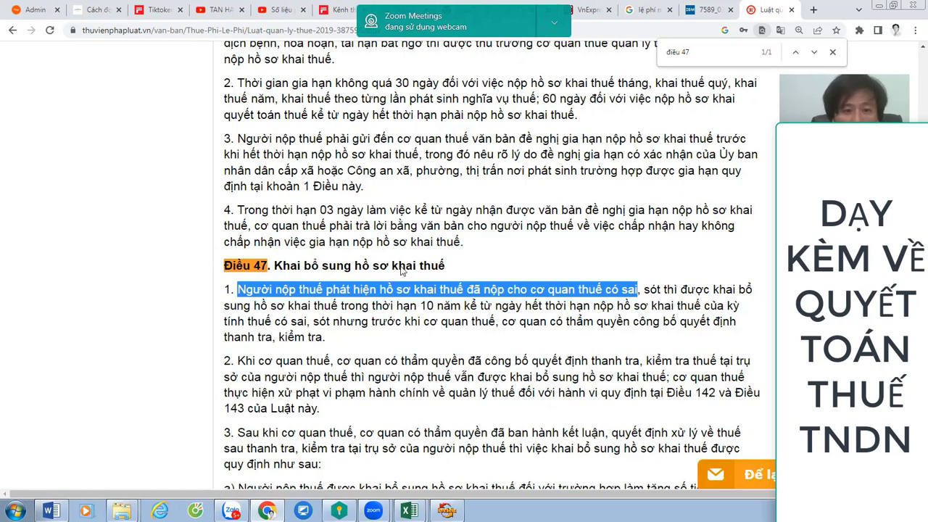
{"action": "left_click_drag", "start_coordinate": [451, 266], "coordinate": [227, 268]}
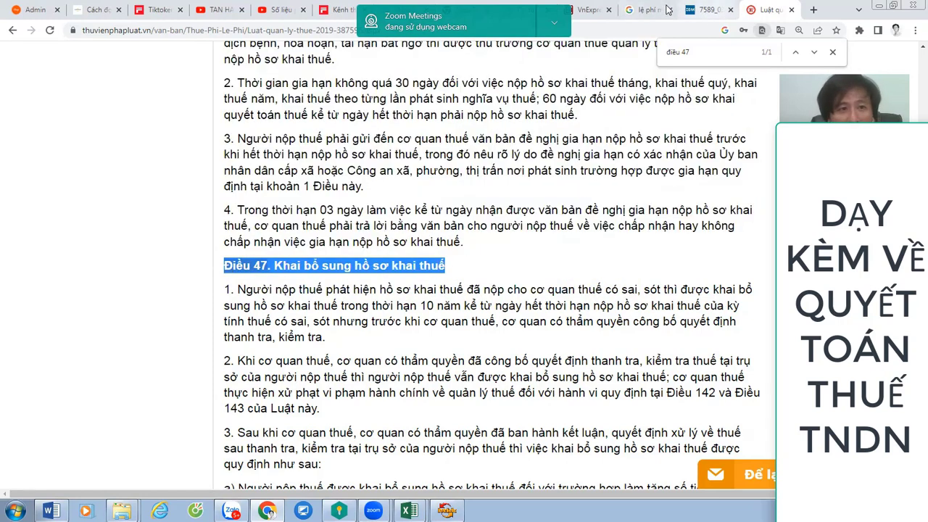
{"action": "left_click", "coordinate": [715, 8]}
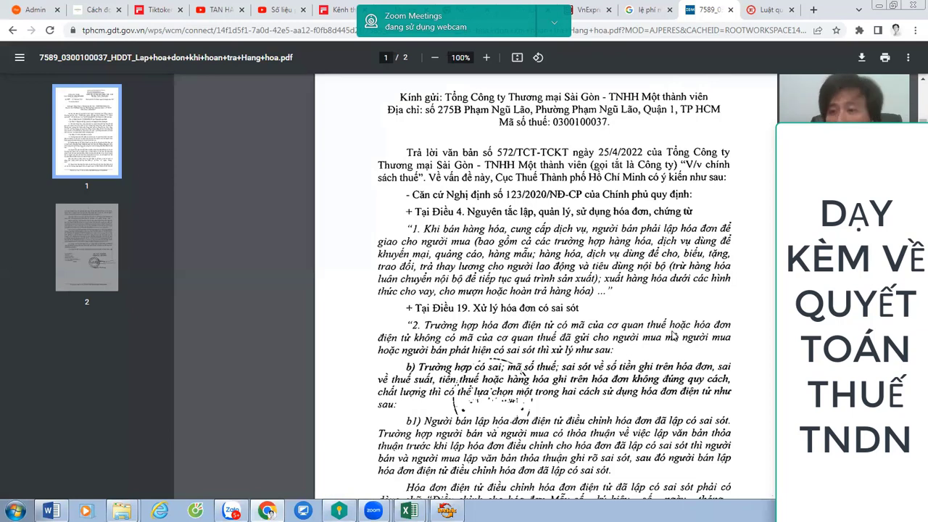
Scroll through the tax department's 7589 PDF letter and close it.
{"action": "scroll", "coordinate": [673, 336], "scroll_direction": "down", "scroll_amount": 3}
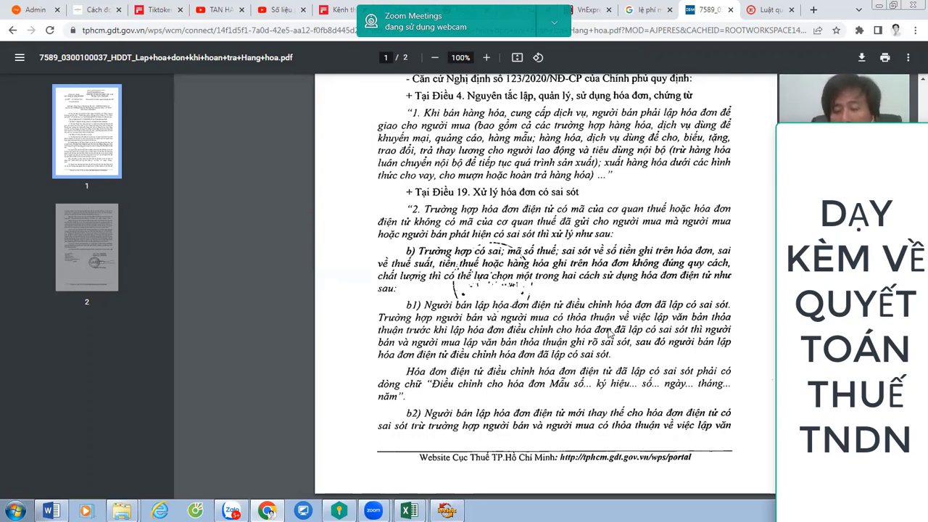
{"action": "scroll", "coordinate": [612, 332], "scroll_direction": "down", "scroll_amount": 10}
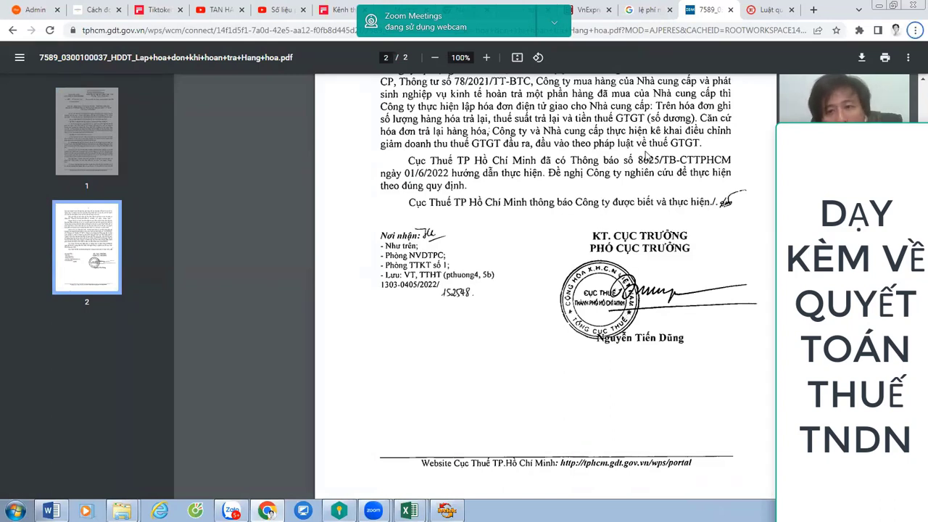
{"action": "left_click", "coordinate": [732, 10]}
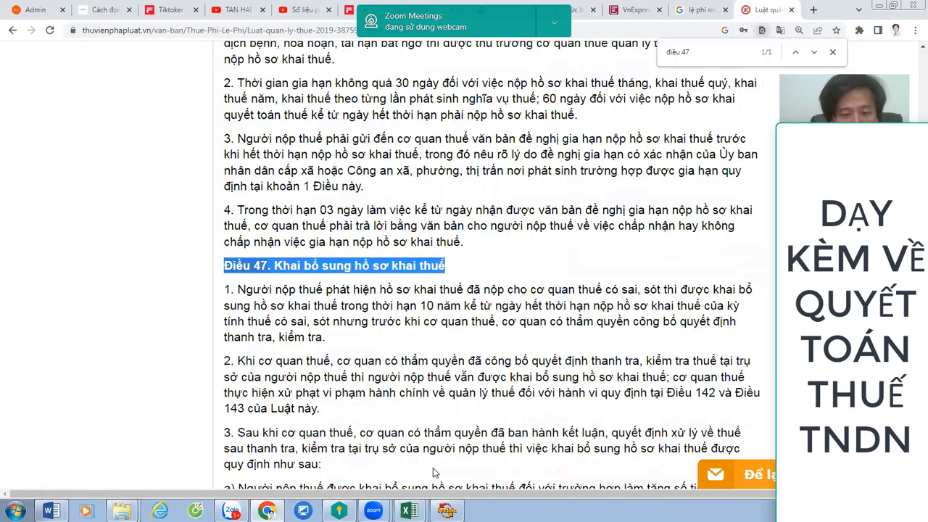
In Excel, write the note 'tham gia group FB, Zalo, ket ban chuyen gia' in G34.
{"action": "mouse_move", "coordinate": [409, 510]}
{"action": "left_click", "coordinate": [383, 483]}
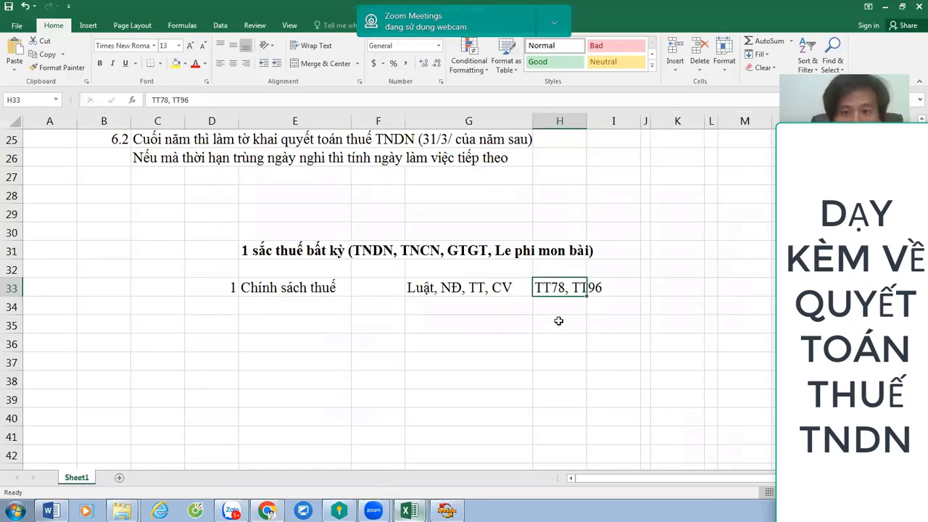
{"action": "left_click", "coordinate": [450, 305]}
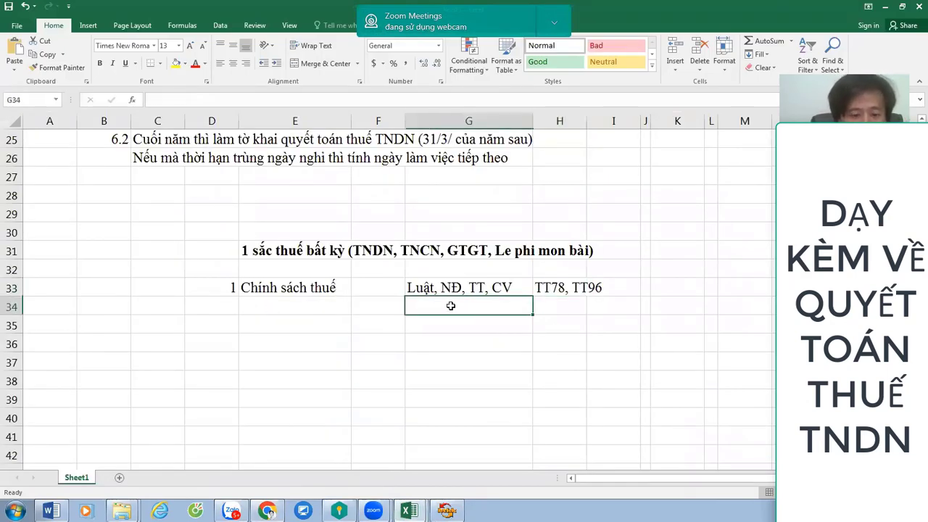
{"action": "type", "text": "tham gia g"}
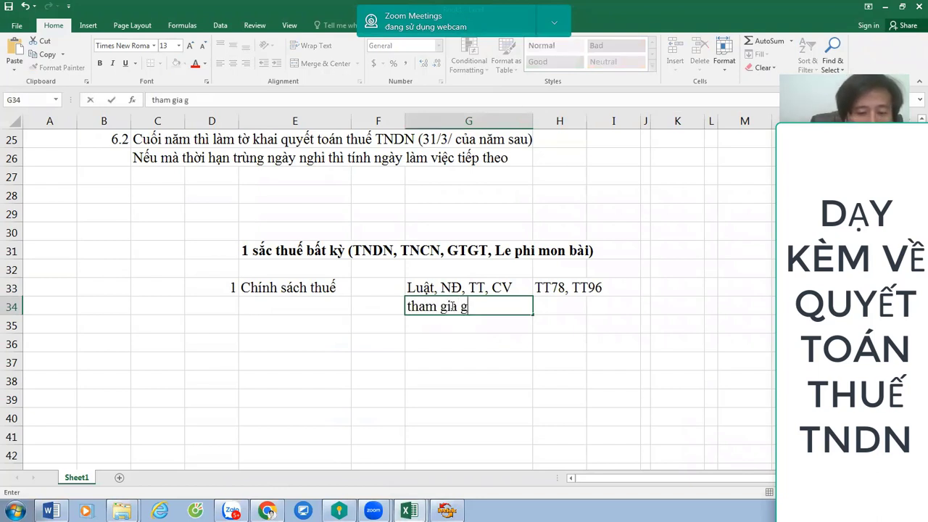
{"action": "type", "text": "oeup"}
{"action": "key", "text": "BackSpace"}
{"action": "key", "text": "BackSpace"}
{"action": "key", "text": "BackSpace"}
{"action": "key", "text": "BackSpace"}
{"action": "type", "text": "ro"}
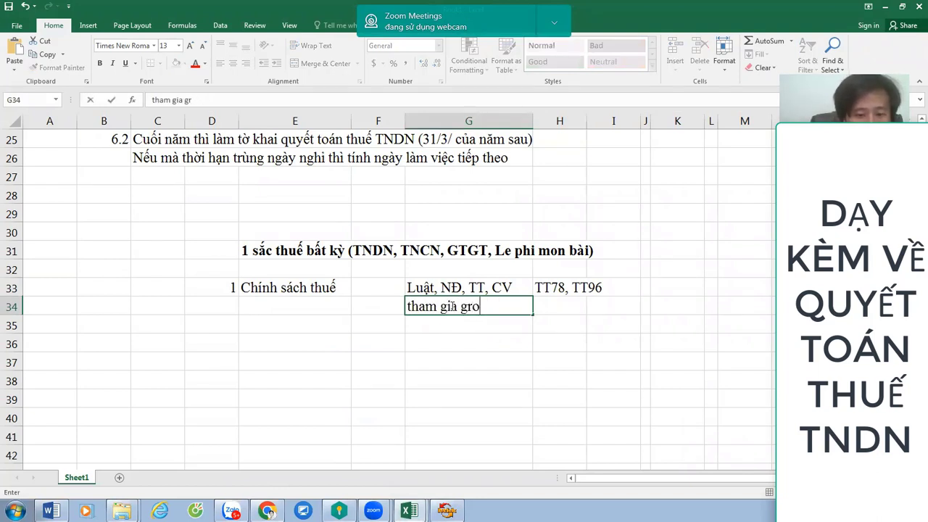
{"action": "type", "text": "up FB, "}
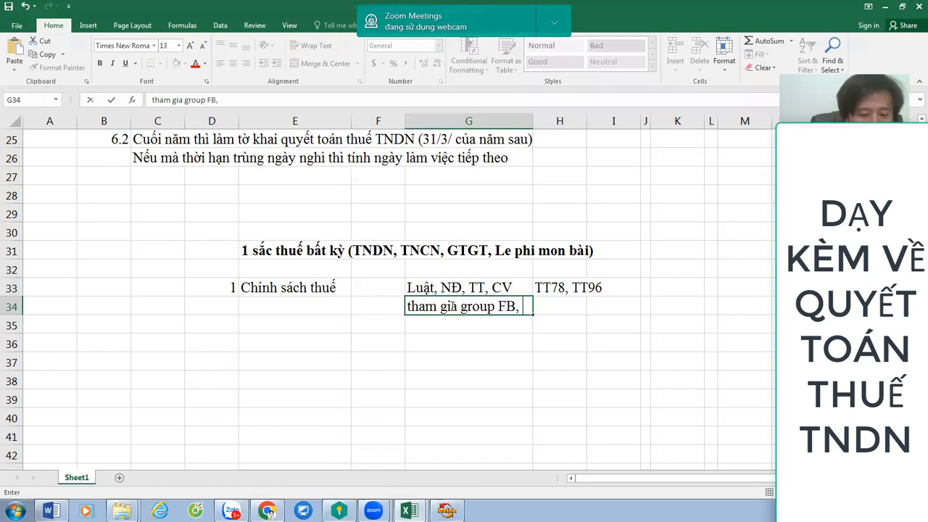
{"action": "type", "text": "G"}
{"action": "key", "text": "BackSpace"}
{"action": "type", "text": "Z"}
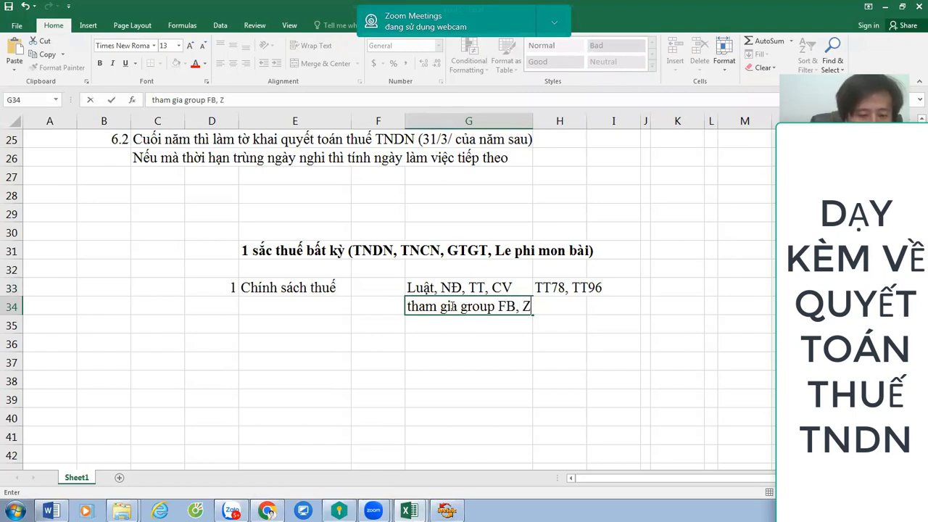
{"action": "type", "text": "alo, ket ban "}
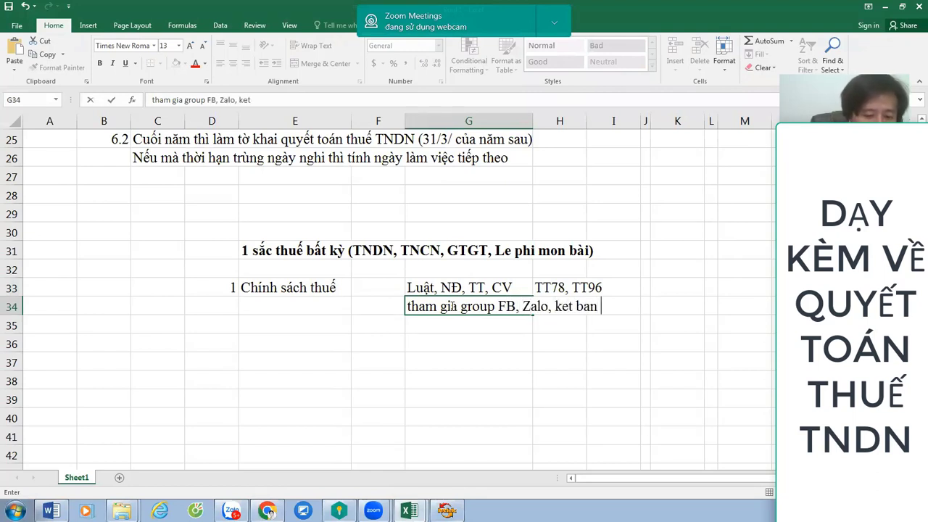
{"action": "type", "text": "chuyeng ia"}
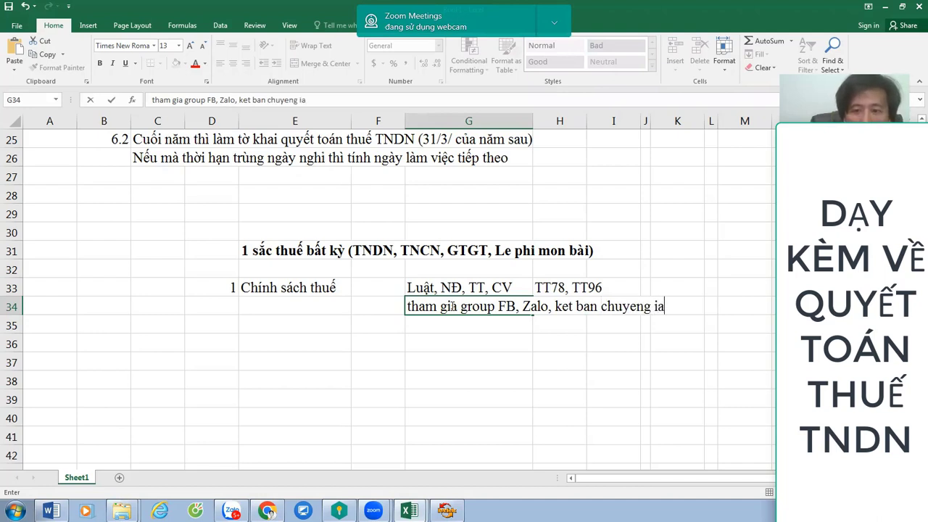
{"action": "key", "text": "Return"}
Correct 'chuyeng ia' to 'chuyen gia' in G34 and clear the stray character from G35.
{"action": "left_click", "coordinate": [450, 306]}
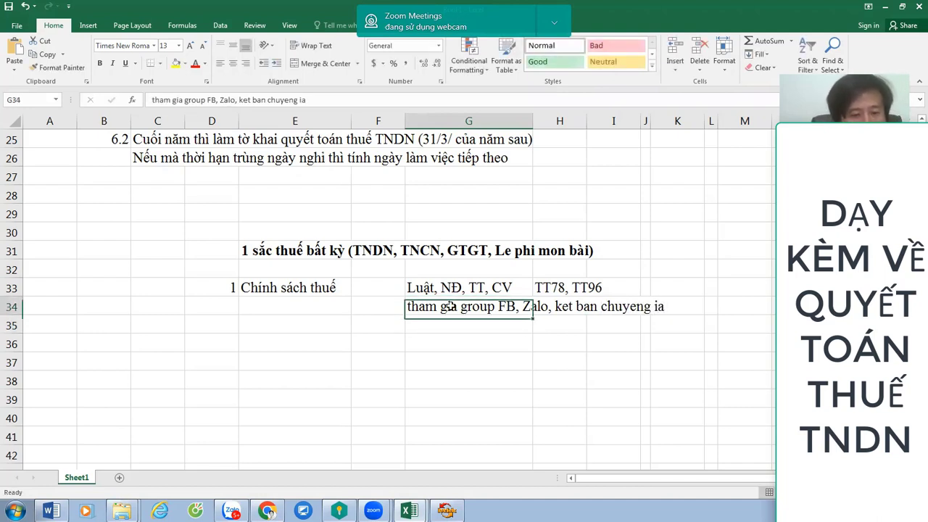
{"action": "key", "text": "F2"}
{"action": "key", "text": "Left"}
{"action": "key", "text": "Left"}
{"action": "key", "text": "BackSpace"}
{"action": "key", "text": "Left"}
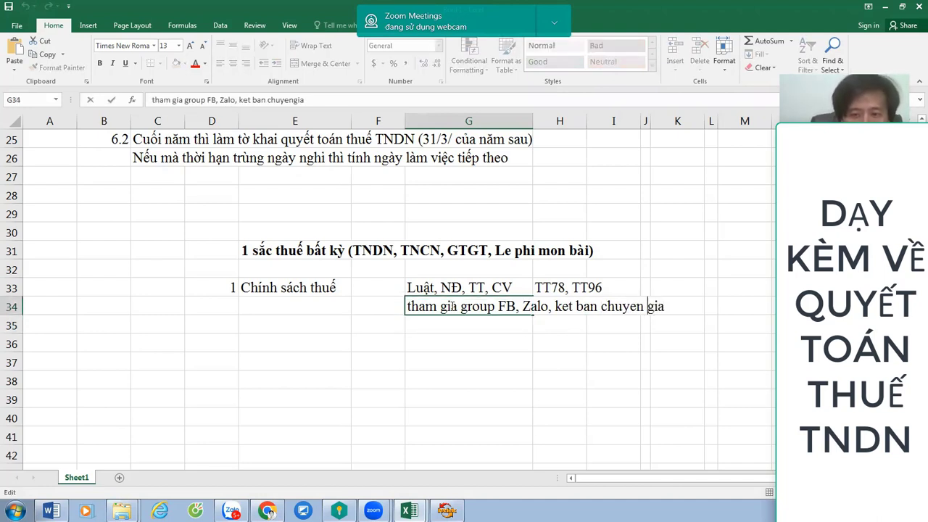
{"action": "key", "text": "Return"}
{"action": "type", "text": "\\"}
{"action": "key", "text": "Return"}
{"action": "key", "text": "Up"}
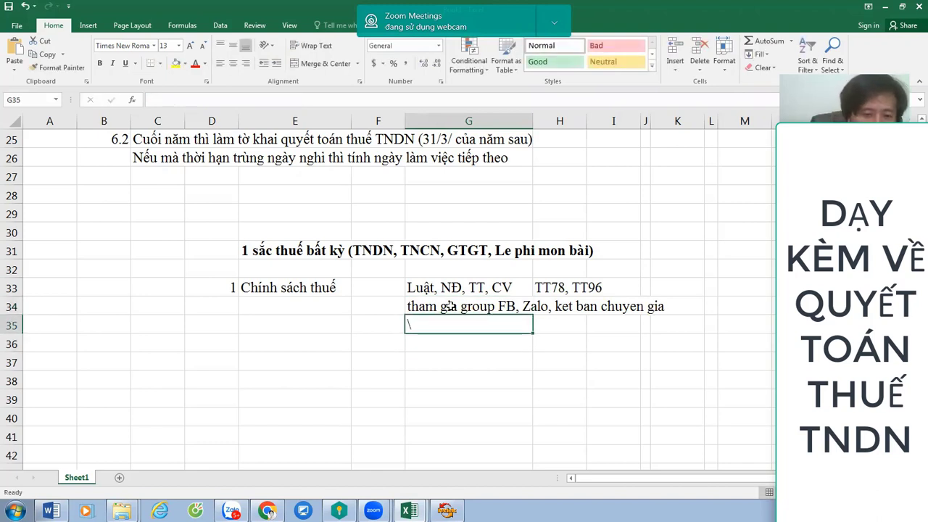
{"action": "key", "text": "Delete"}
Enter item 2 'Biết cách làm tờ khai trên HTKK' in row 36 and start item 3 in row 38.
{"action": "key", "text": "Left"}
{"action": "key", "text": "Left"}
{"action": "key", "text": "Left"}
{"action": "key", "text": "Down"}
{"action": "key", "text": "Right"}
{"action": "type", "text": "2"}
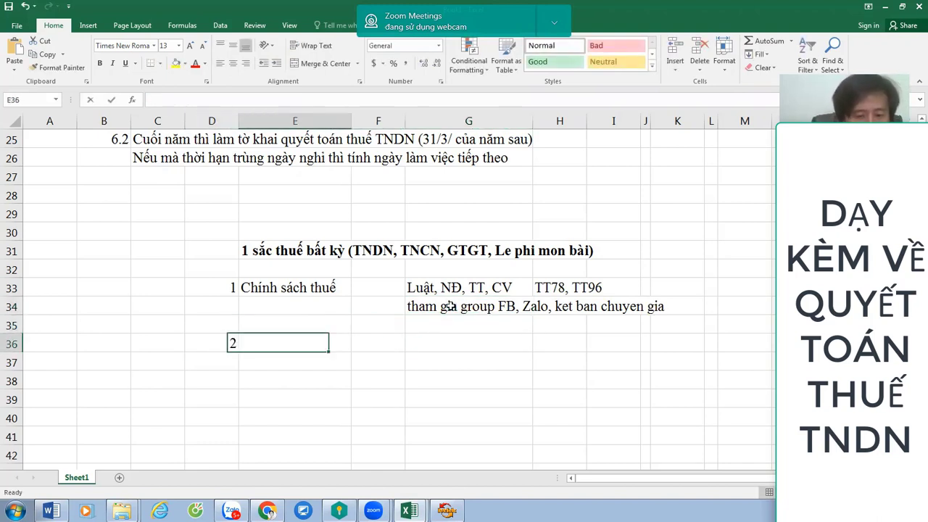
{"action": "type", "text": "Biết cách "}
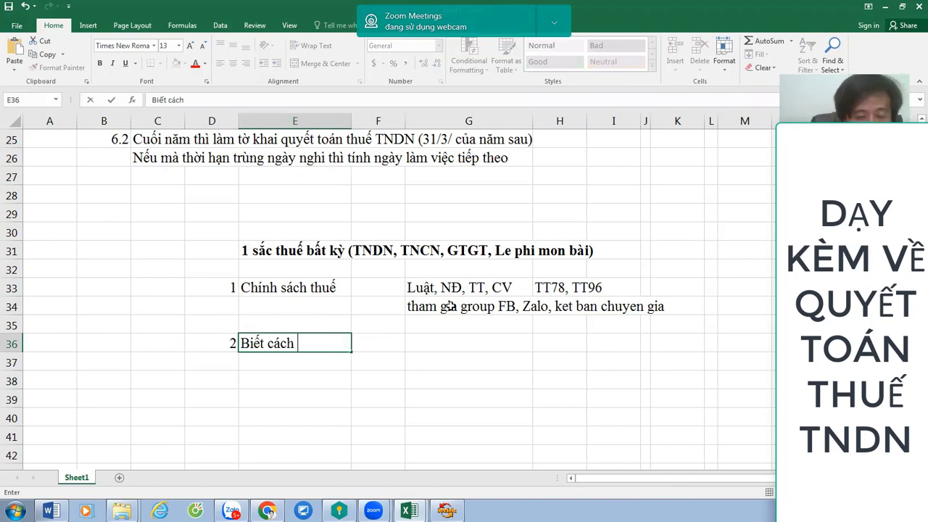
{"action": "type", "text": "làm tờ kha"}
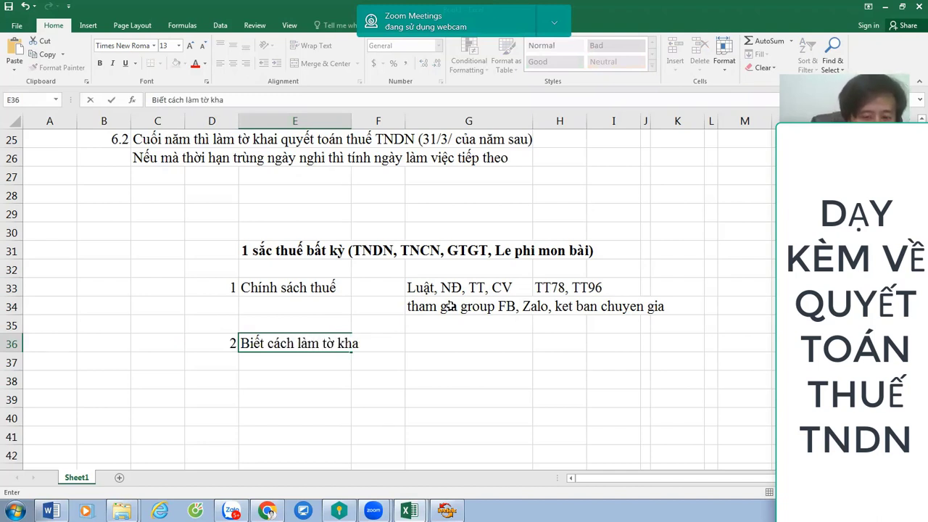
{"action": "type", "text": "i trên HTKK"}
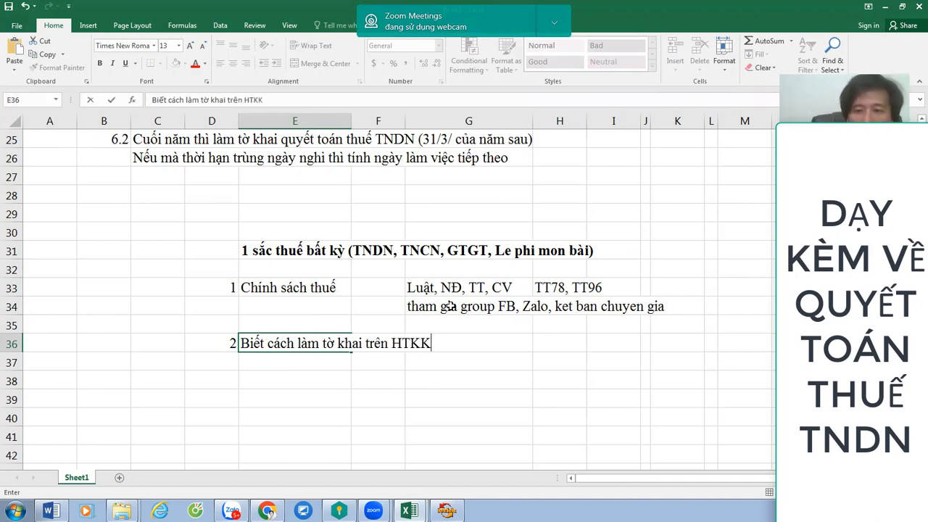
{"action": "key", "text": "Return"}
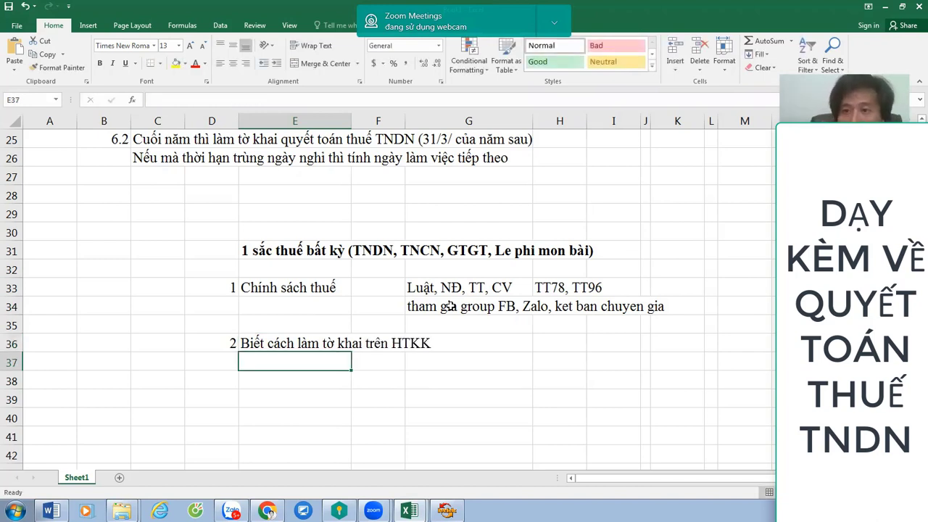
{"action": "key", "text": "Down"}
{"action": "key", "text": "Left"}
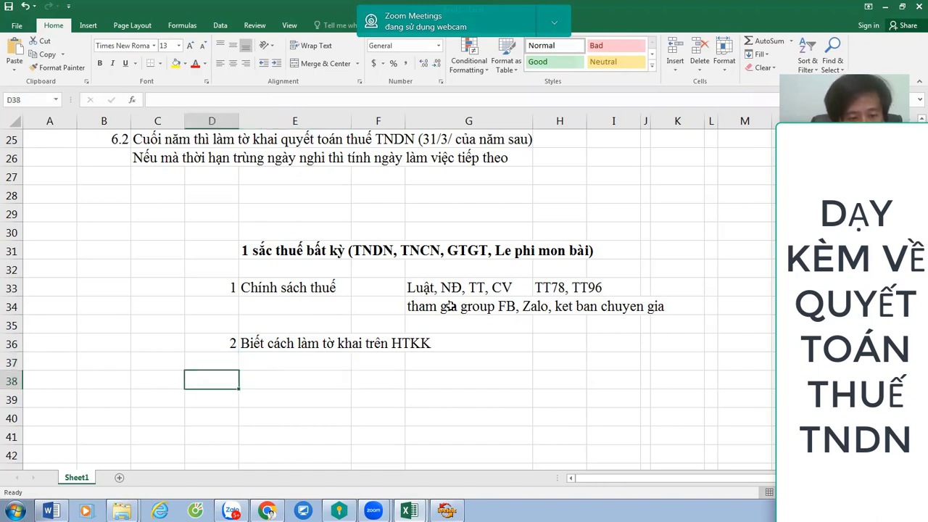
{"action": "type", "text": "3"}
{"action": "key", "text": "Right"}
{"action": "type", "text": "Biết"}
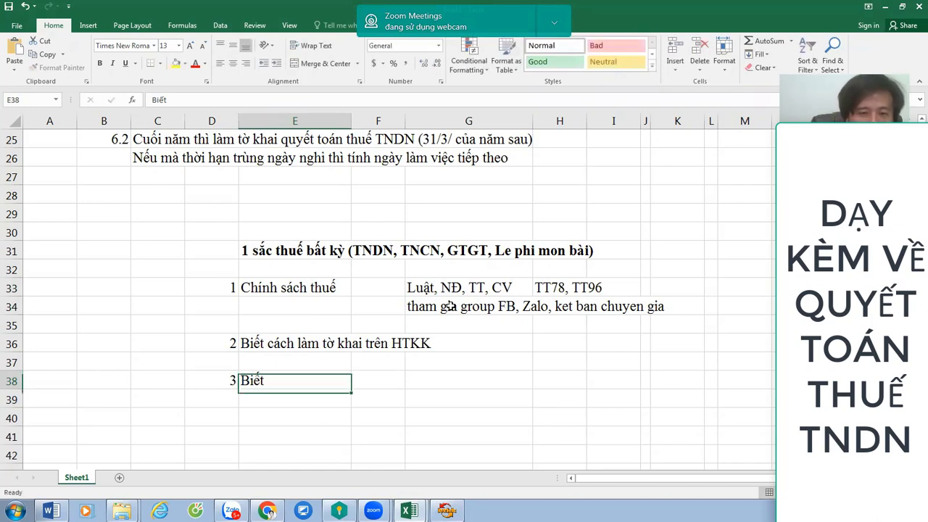
{"action": "key", "text": "Up"}
{"action": "key", "text": "Up"}
Append '(KÊ KHAI THUẾ)' to item 2's text.
{"action": "key", "text": "F2"}
{"action": "type", "text": "("}
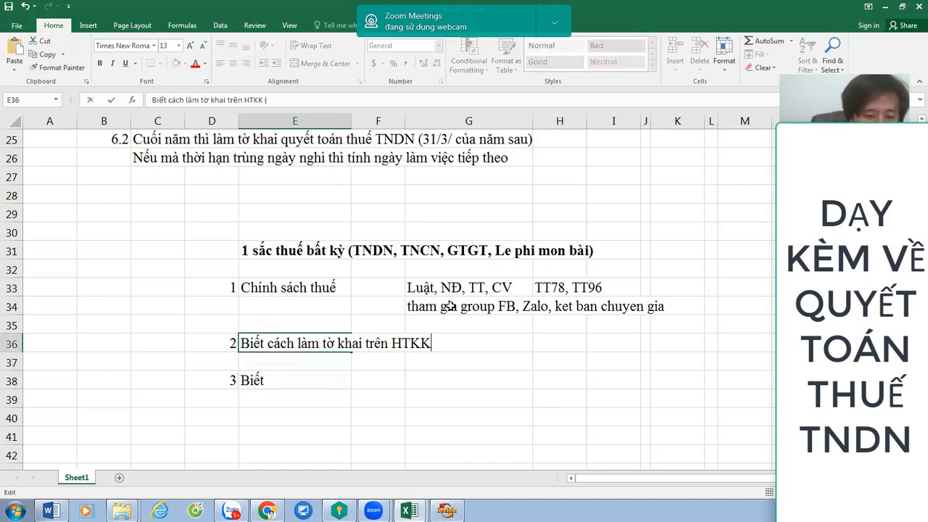
{"action": "type", "text": "L"}
{"action": "key", "text": "BackSpace"}
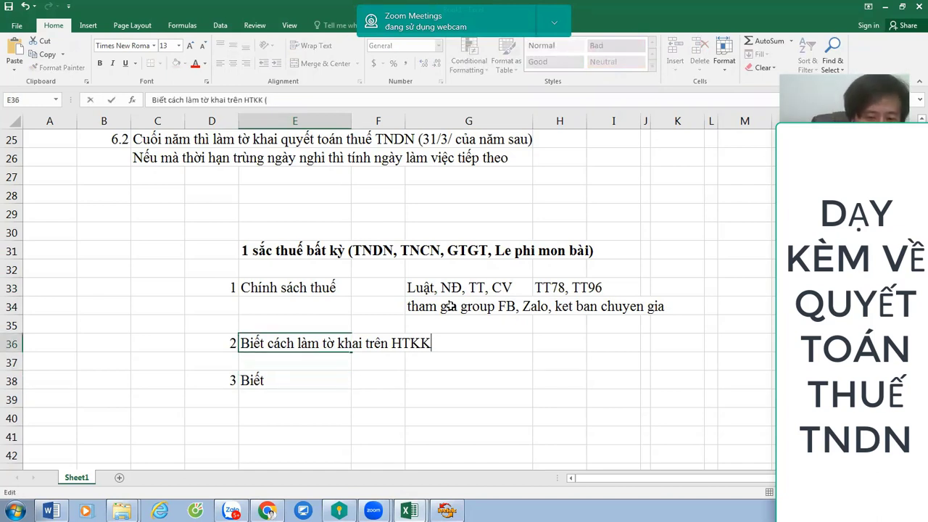
{"action": "type", "text": "KÊ KHAI THUẾ"}
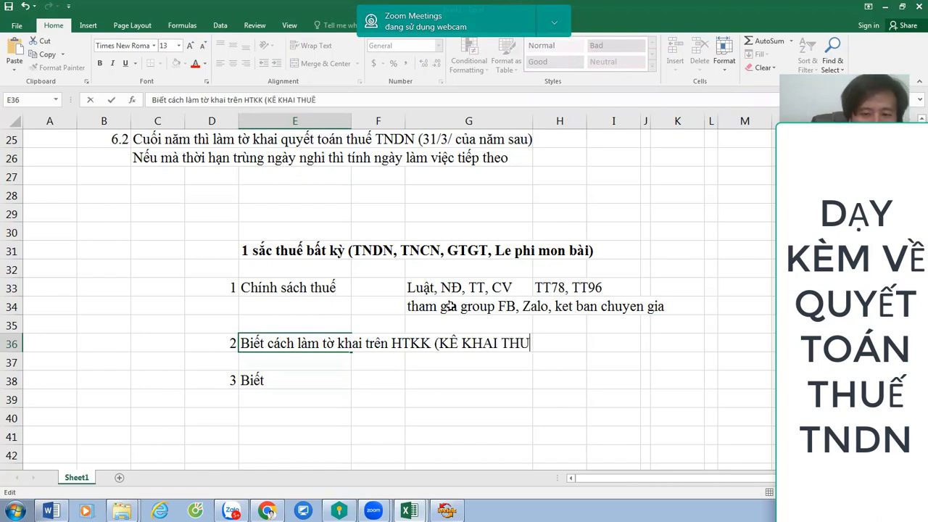
{"action": "type", "text": ")"}
{"action": "key", "text": "Return"}
{"action": "key", "text": "Return"}
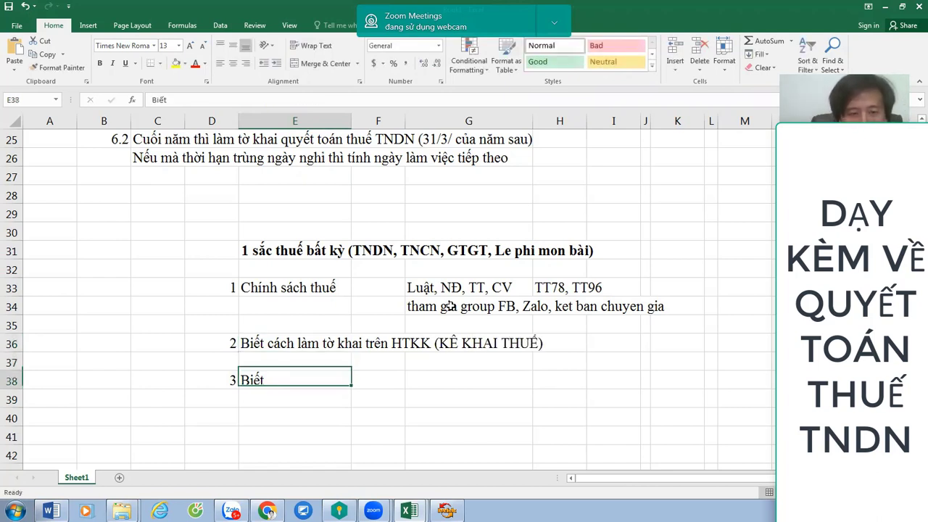
Complete item 3 stating the declaration filing deadline matches the tax payment deadline.
{"action": "key", "text": "F2"}
{"action": "type", "text": "THỜI HẠN"}
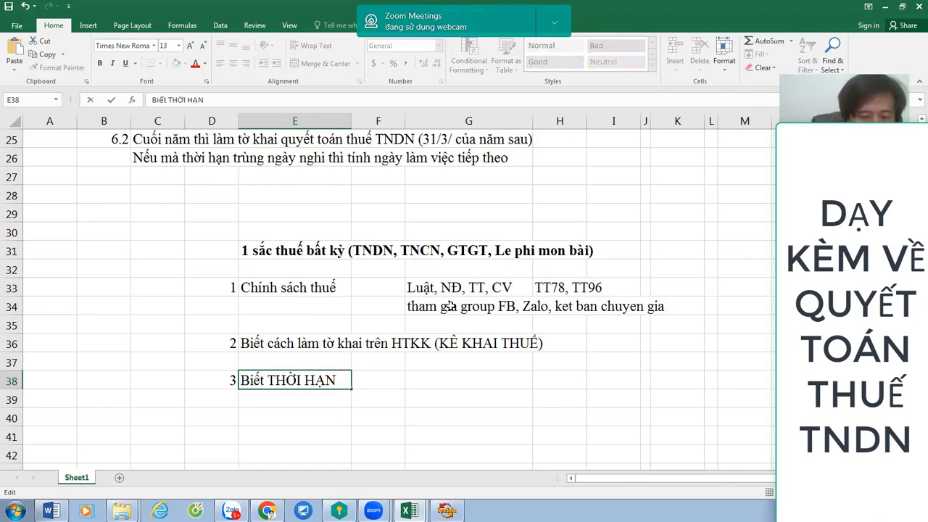
{"action": "type", "text": " NỘP TO"}
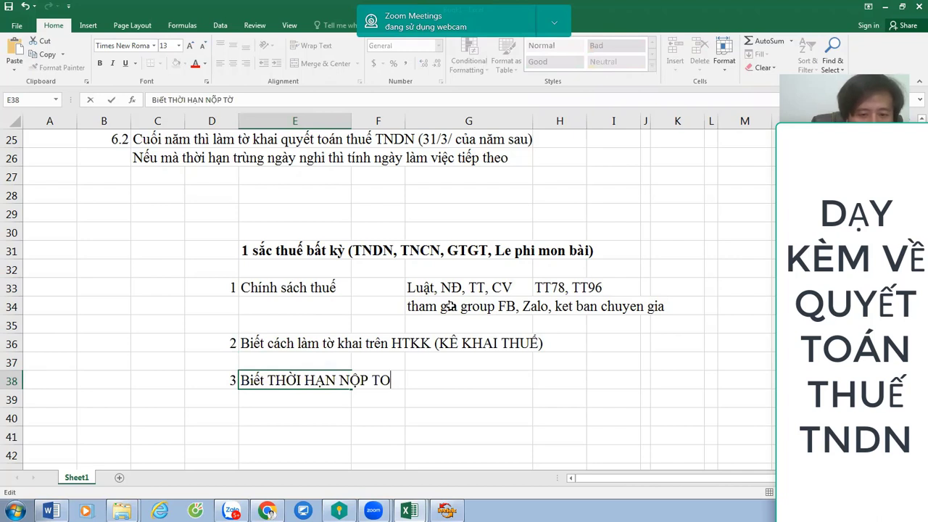
{"action": "type", "text": "wf KHAI "}
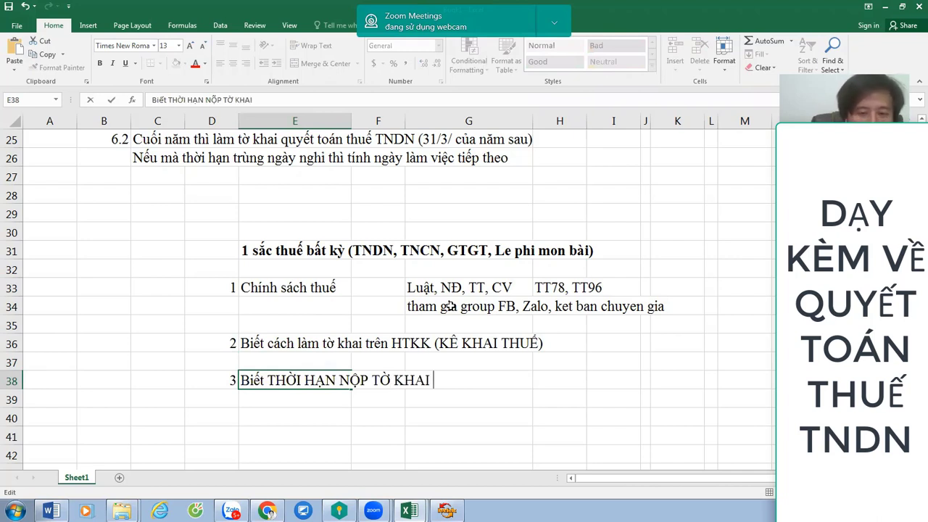
{"action": "type", "text": "TRÙNG VO87"}
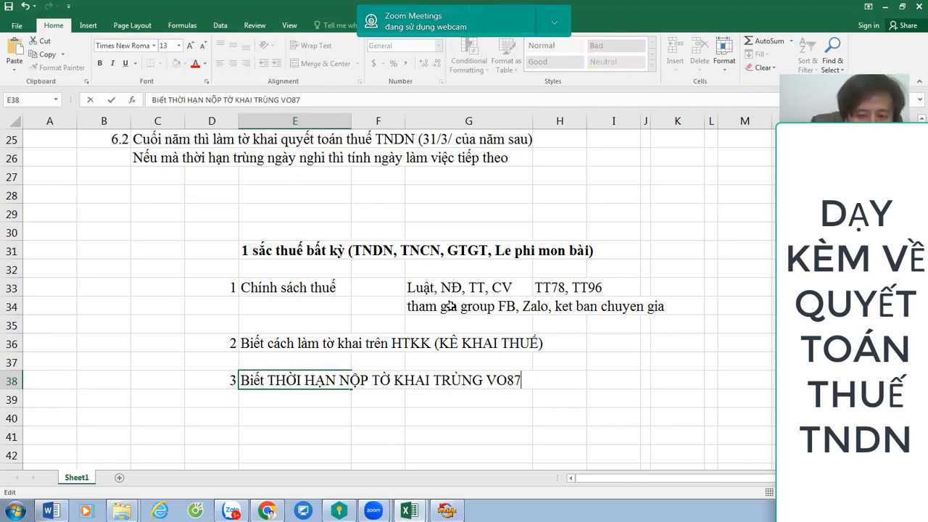
{"action": "key", "text": "BackSpace"}
{"action": "key", "text": "BackSpace"}
{"action": "key", "text": "BackSpace"}
{"action": "type", "text": "ƠsI THOIF HAJN"}
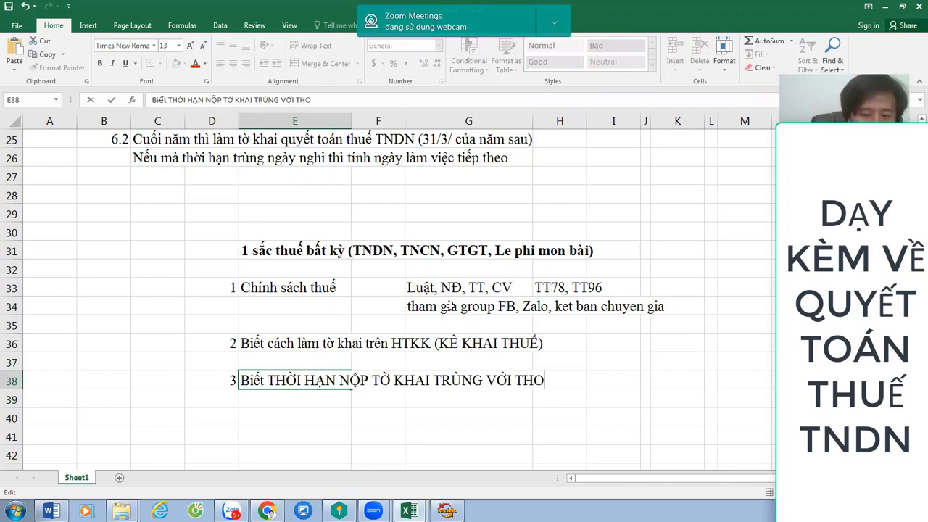
{"action": "type", "text": " NOOJP TIE"}
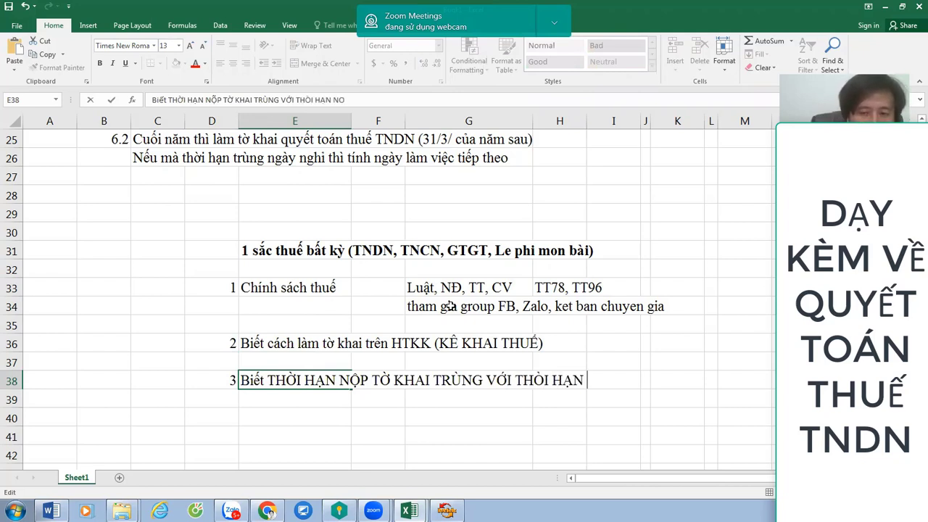
{"action": "type", "text": "EFN THUEES"}
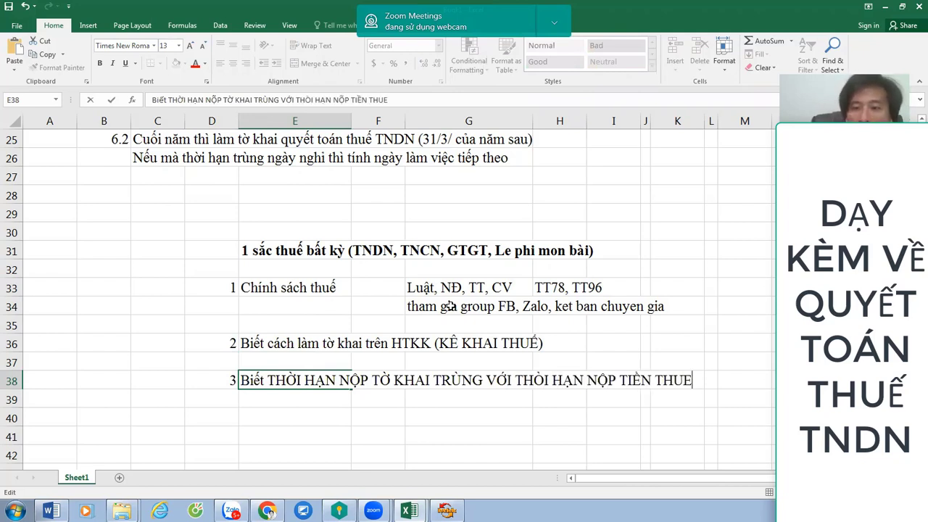
{"action": "key", "text": "Return"}
Number the next checklist item 4 in D40.
{"action": "key", "text": "Down"}
{"action": "key", "text": "Left"}
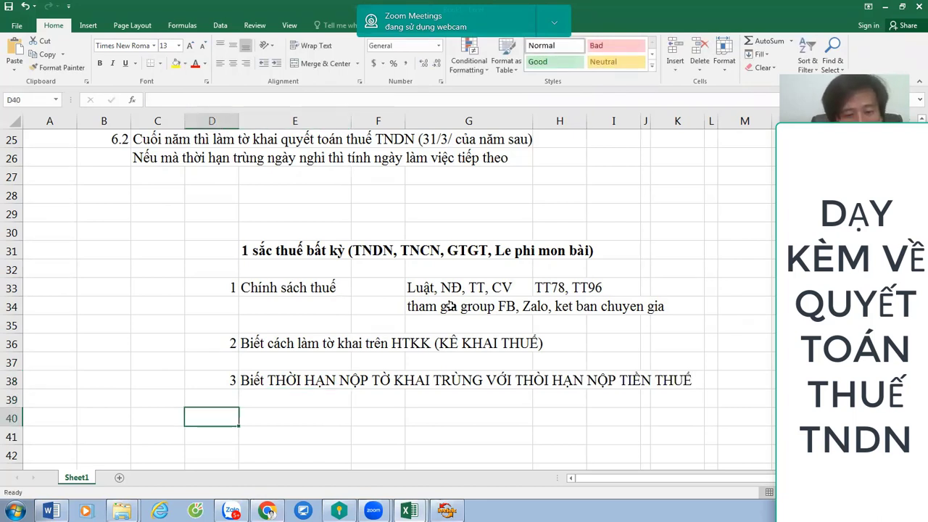
{"action": "type", "text": "4"}
{"action": "key", "text": "Tab"}
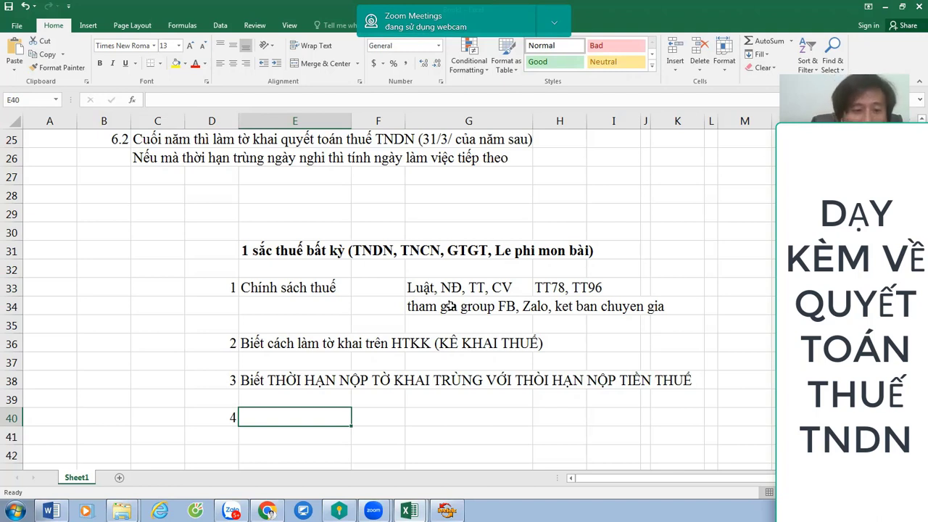
Enter 20/02/2023 in B36 and 31/03/2023 in B37, filling B37 yellow.
{"action": "left_click", "coordinate": [87, 340]}
{"action": "type", "text": "2"}
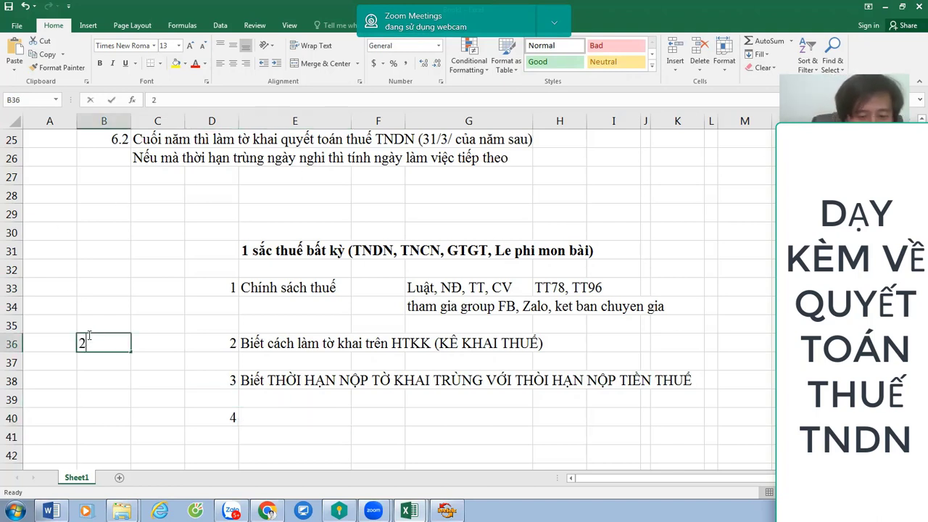
{"action": "type", "text": "0/02/20"}
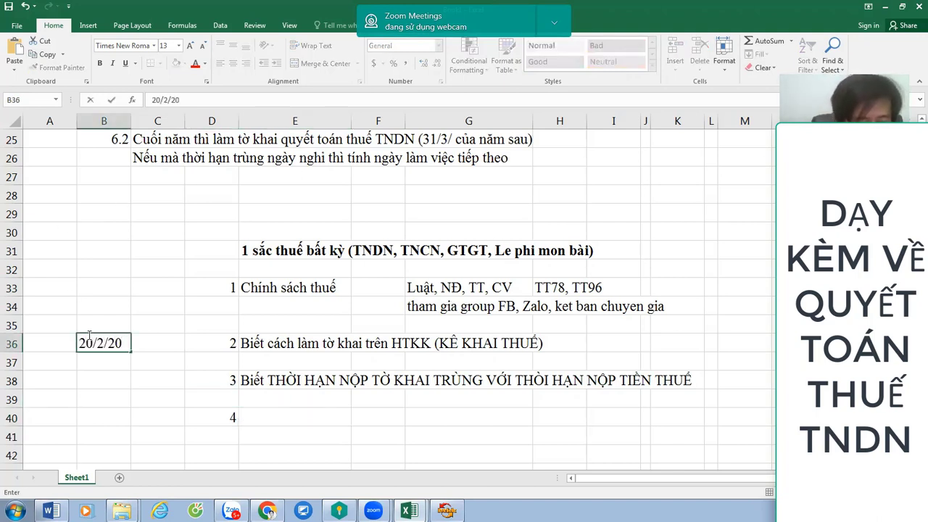
{"action": "type", "text": "23"}
{"action": "key", "text": "Return"}
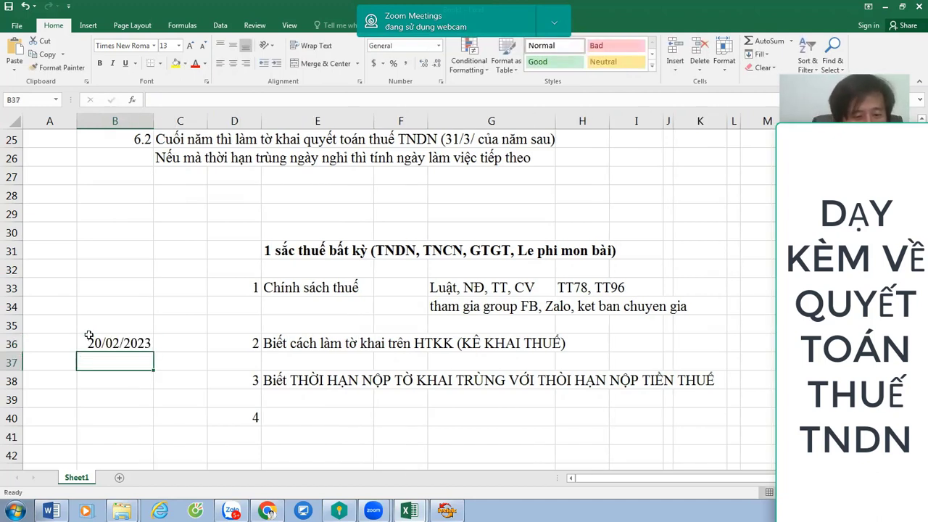
{"action": "type", "text": "31/03/"}
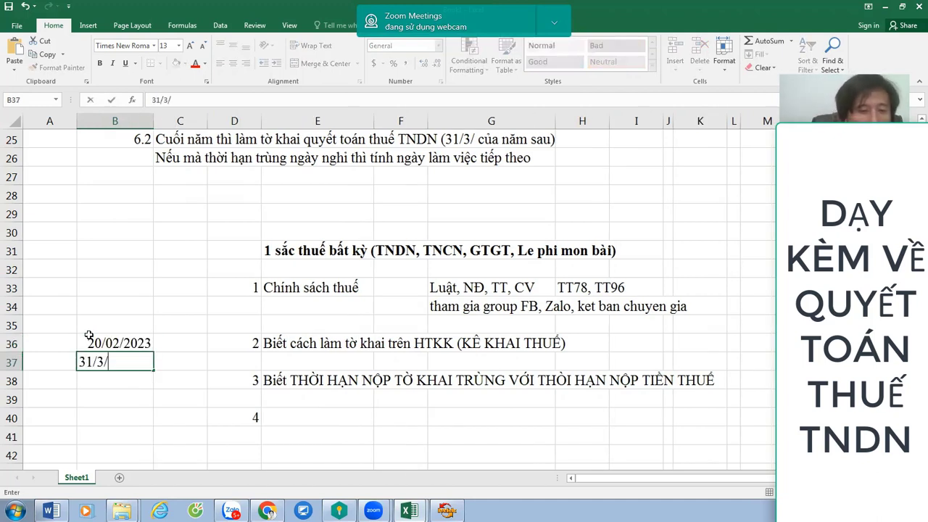
{"action": "type", "text": "2023"}
{"action": "key", "text": "Return"}
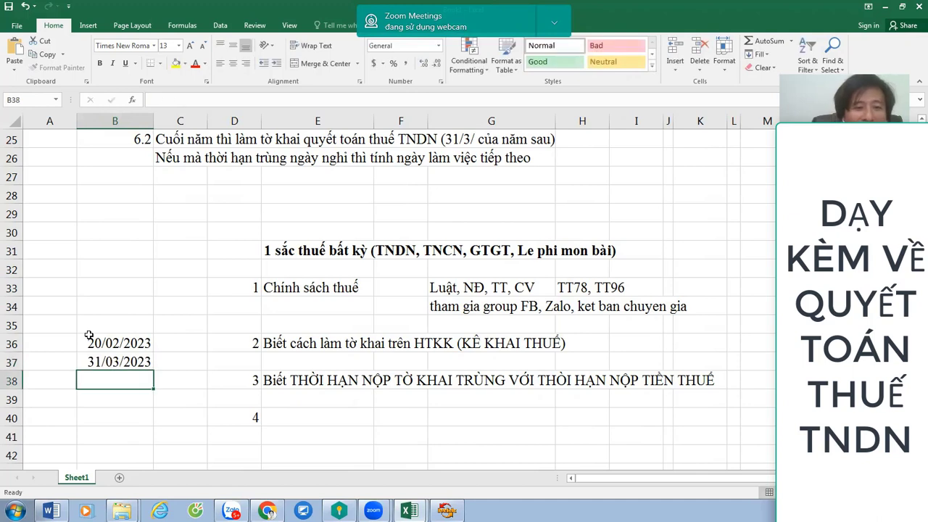
{"action": "key", "text": "Up"}
{"action": "left_click", "coordinate": [175, 63]}
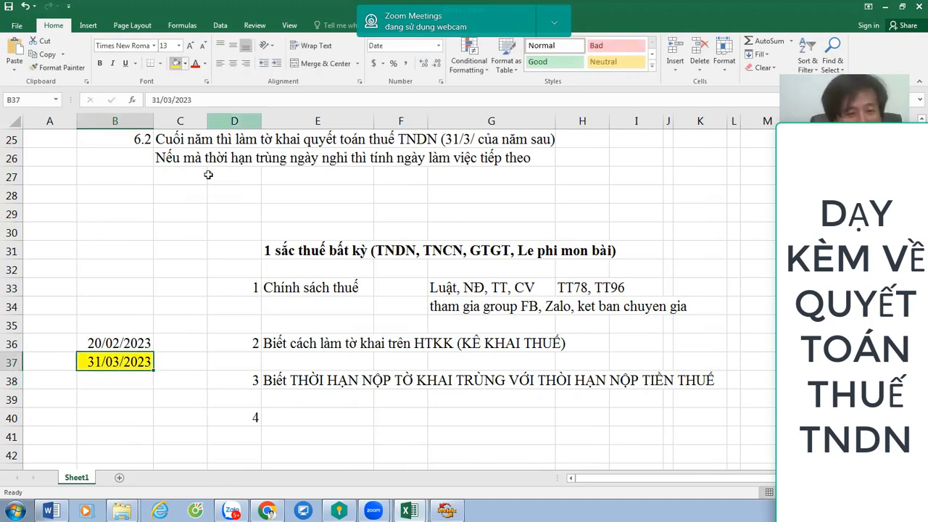
Reselect the B36 and B37 dates to check their values.
{"action": "left_click", "coordinate": [125, 341]}
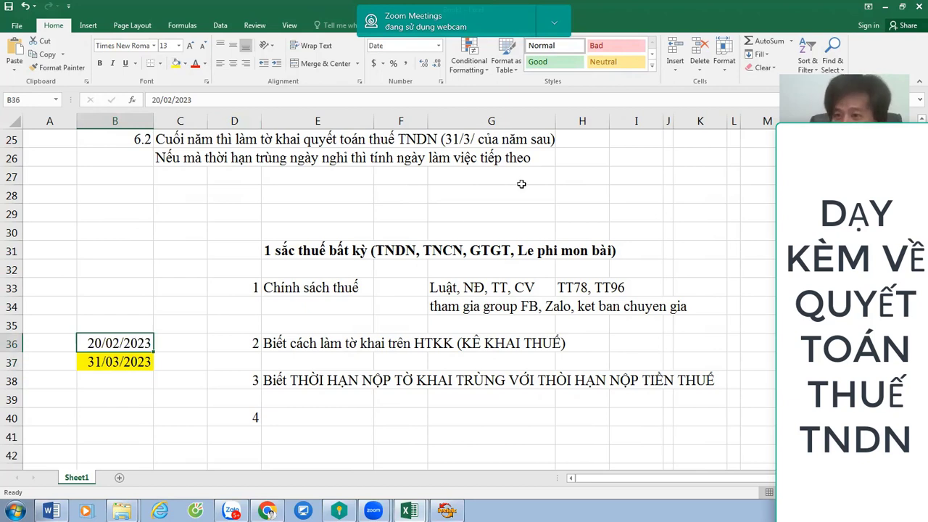
{"action": "left_click", "coordinate": [110, 364]}
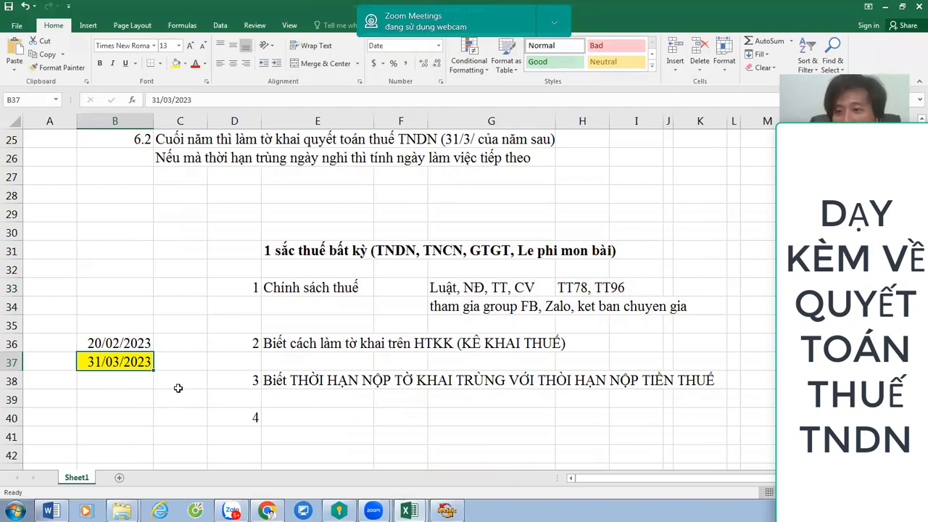
{"action": "left_click", "coordinate": [127, 341]}
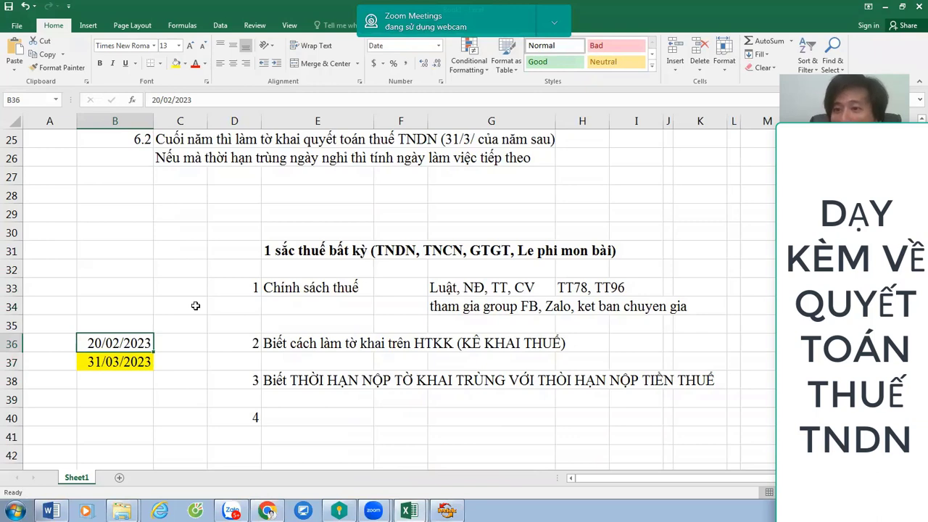
{"action": "left_click", "coordinate": [126, 358]}
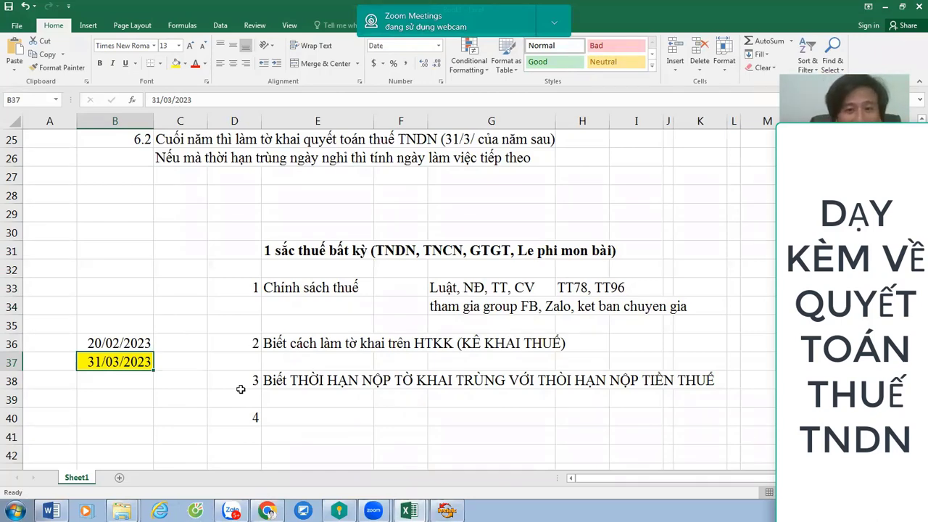
Fill the 6.1 note in cell C17 yellow.
{"action": "scroll", "coordinate": [237, 389], "scroll_direction": "up", "scroll_amount": 3}
{"action": "scroll", "coordinate": [341, 330], "scroll_direction": "up", "scroll_amount": 5}
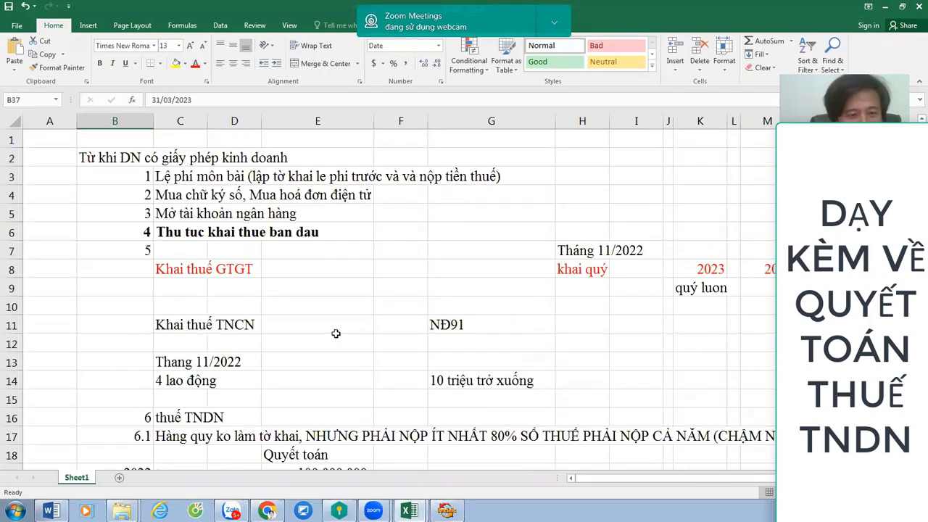
{"action": "scroll", "coordinate": [338, 337], "scroll_direction": "down", "scroll_amount": 3}
{"action": "scroll", "coordinate": [338, 341], "scroll_direction": "down", "scroll_amount": 1}
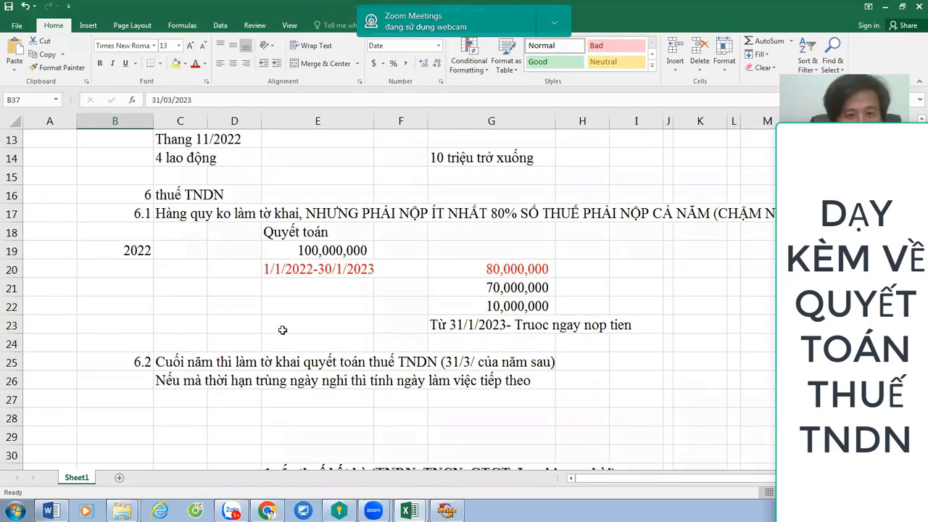
{"action": "left_click", "coordinate": [198, 215]}
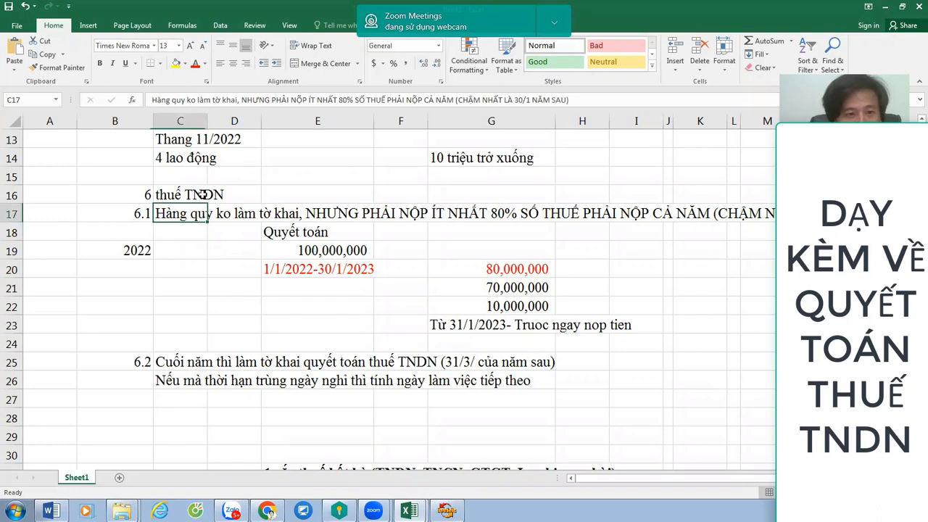
{"action": "left_click", "coordinate": [176, 64]}
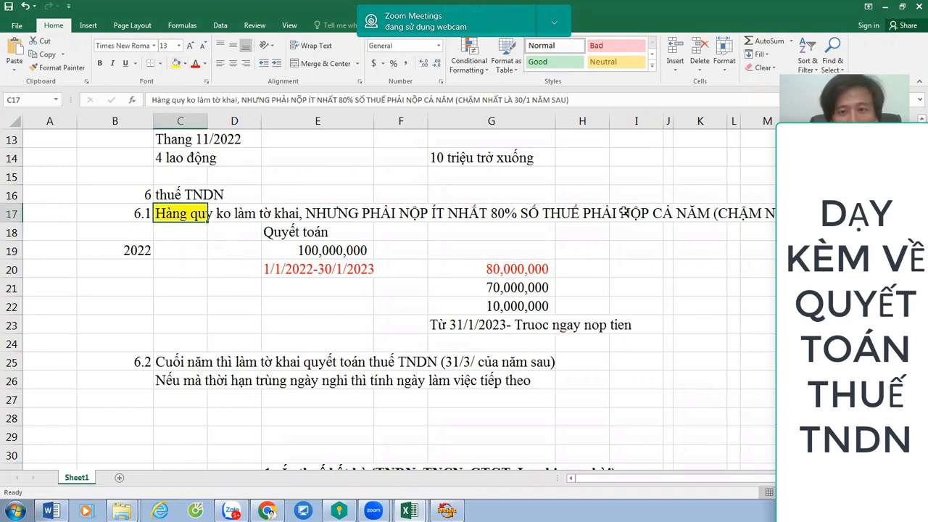
Merge C17:I17 with wrap text and make row 17 tall enough for two lines.
{"action": "left_click", "coordinate": [623, 212], "text": "shift"}
{"action": "right_click", "coordinate": [620, 213]}
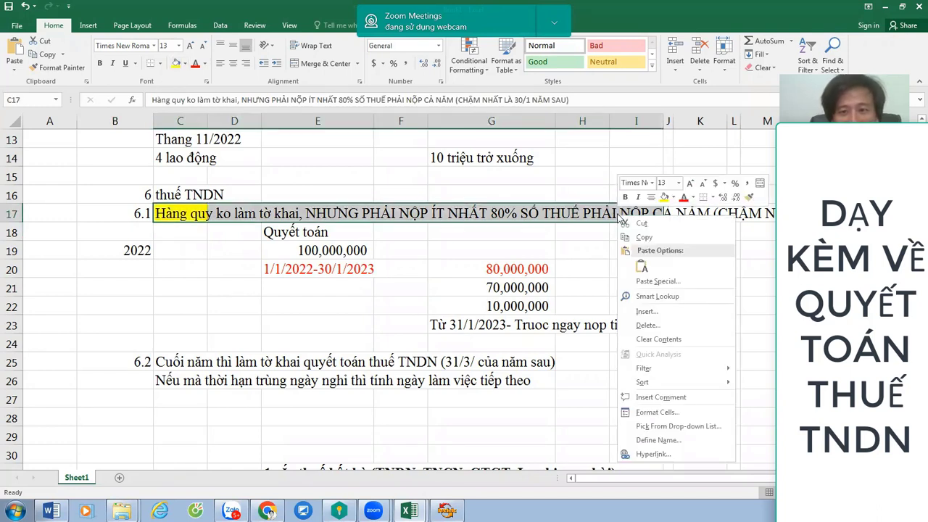
{"action": "left_click", "coordinate": [686, 411]}
{"action": "left_click", "coordinate": [600, 255]}
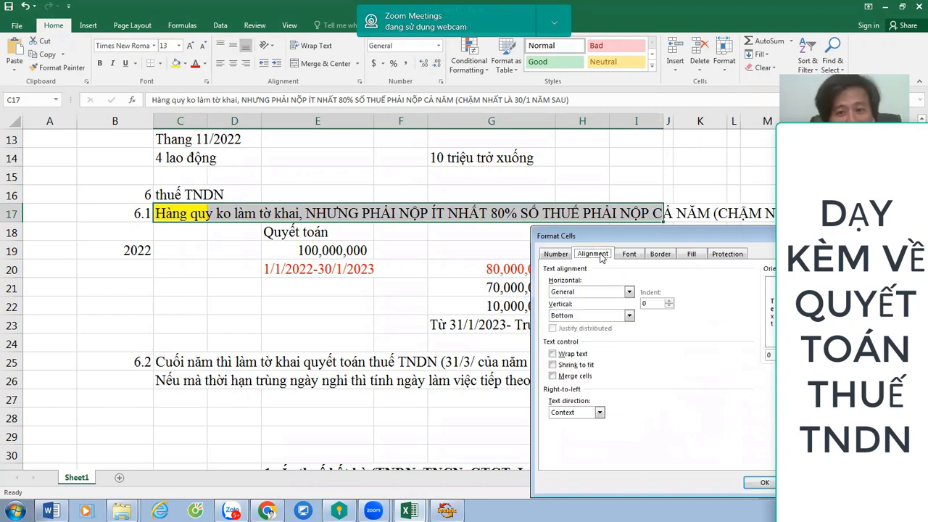
{"action": "left_click", "coordinate": [562, 354]}
{"action": "left_click", "coordinate": [568, 376]}
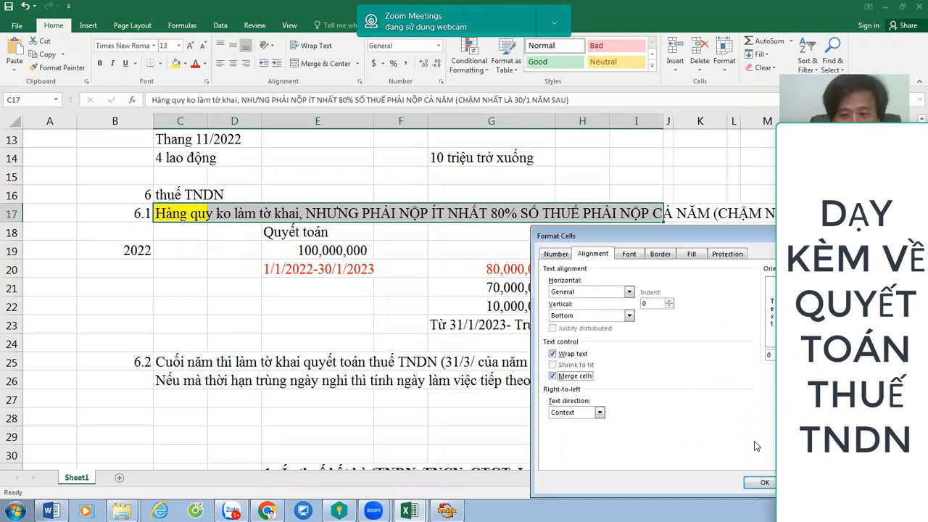
{"action": "left_click", "coordinate": [764, 482]}
{"action": "left_click_drag", "start_coordinate": [22, 222], "coordinate": [22, 250]}
Highlight '30/1 NĂM SAU)' in the merged note, then leave edit mode at G22.
{"action": "double_click", "coordinate": [339, 242]}
{"action": "left_click_drag", "start_coordinate": [339, 241], "coordinate": [446, 255]}
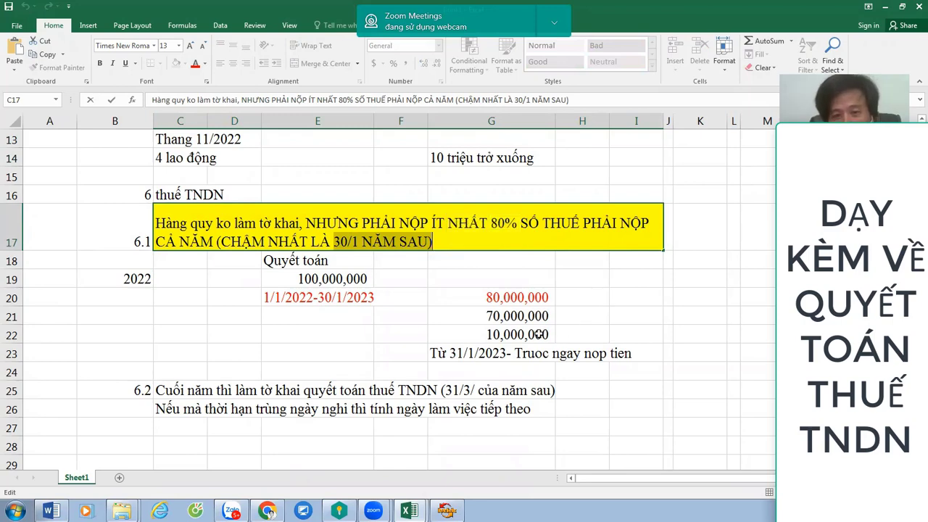
{"action": "left_click", "coordinate": [538, 334]}
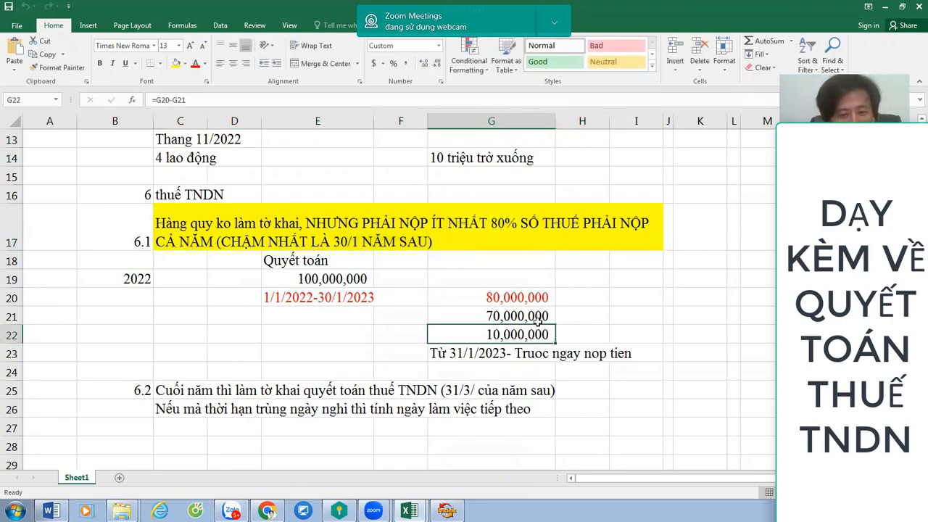
Write item 4's text in E40 on filing tax declarations on thuedientu.
{"action": "scroll", "coordinate": [538, 333], "scroll_direction": "down", "scroll_amount": 4}
{"action": "scroll", "coordinate": [535, 323], "scroll_direction": "down", "scroll_amount": 2}
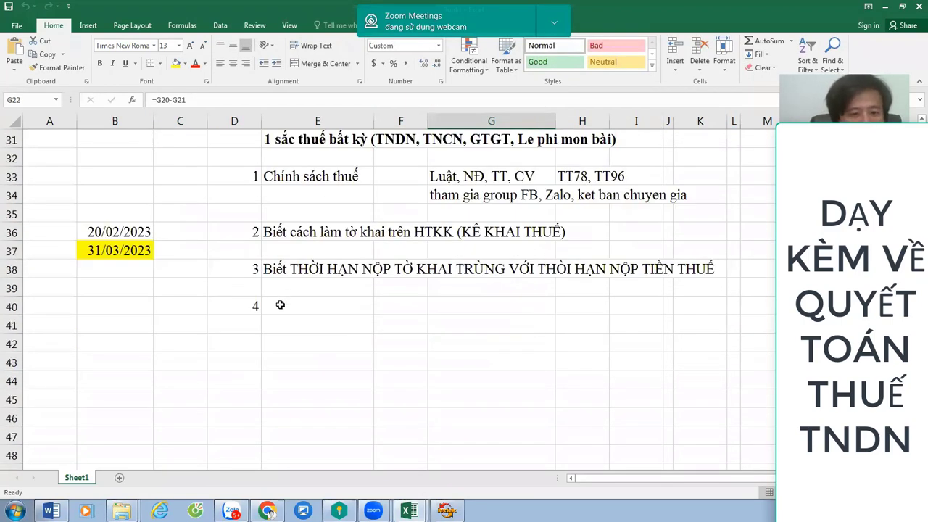
{"action": "left_click", "coordinate": [280, 305]}
{"action": "type", "text": "Biw61t"}
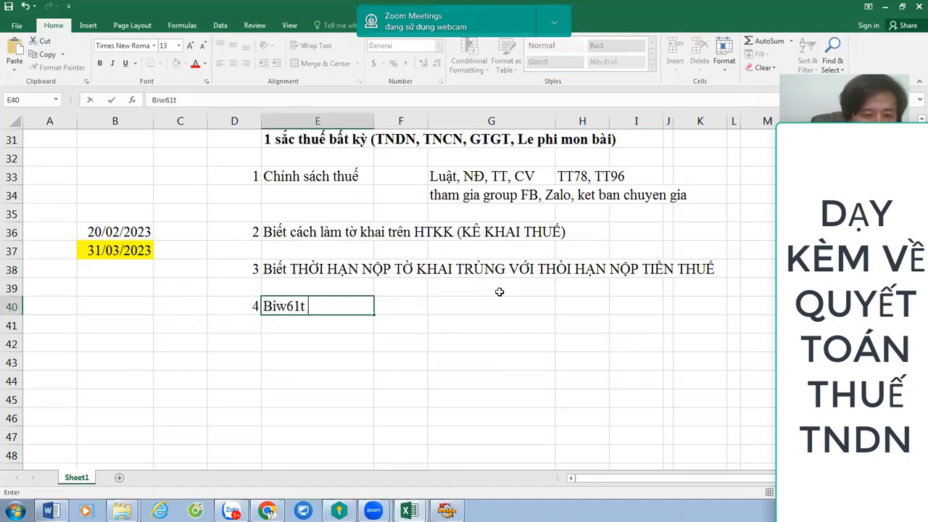
{"action": "key", "text": "BackSpace"}
{"action": "key", "text": "BackSpace"}
{"action": "key", "text": "BackSpace"}
{"action": "key", "text": "BackSpace"}
{"action": "key", "text": "BackSpace"}
{"action": "type", "text": "ết cách"}
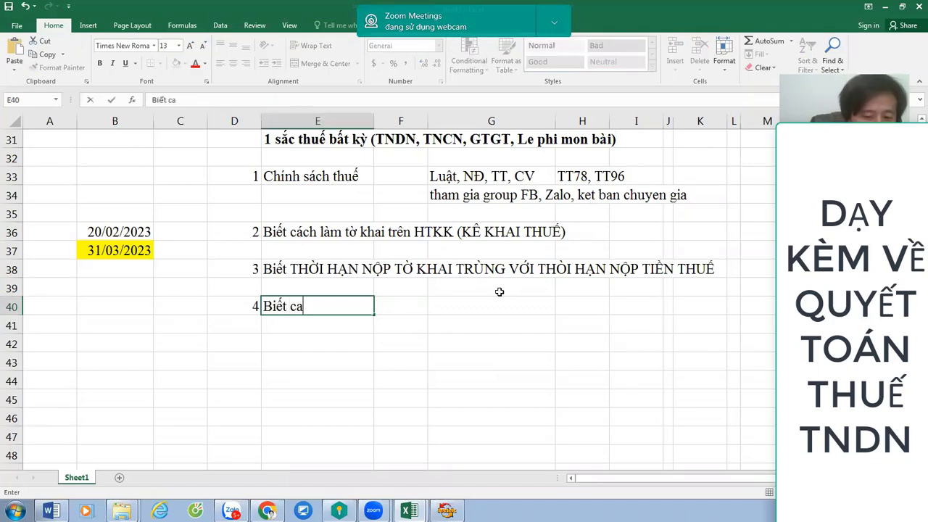
{"action": "type", "text": " kê khai"}
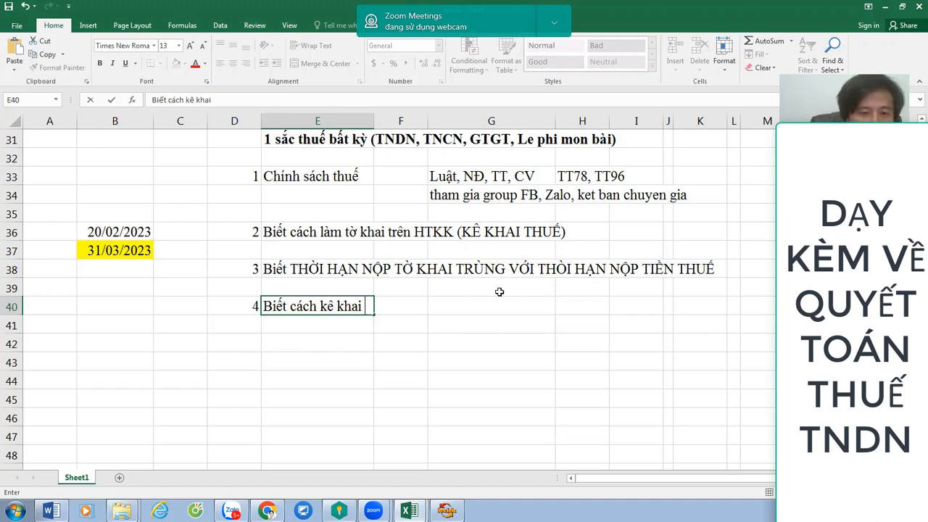
{"action": "key", "text": "BackSpace"}
{"action": "key", "text": "BackSpace"}
{"action": "key", "text": "BackSpace"}
{"action": "key", "text": "BackSpace"}
{"action": "key", "text": "BackSpace"}
{"action": "key", "text": "BackSpace"}
{"action": "key", "text": "BackSpace"}
{"action": "key", "text": "BackSpace"}
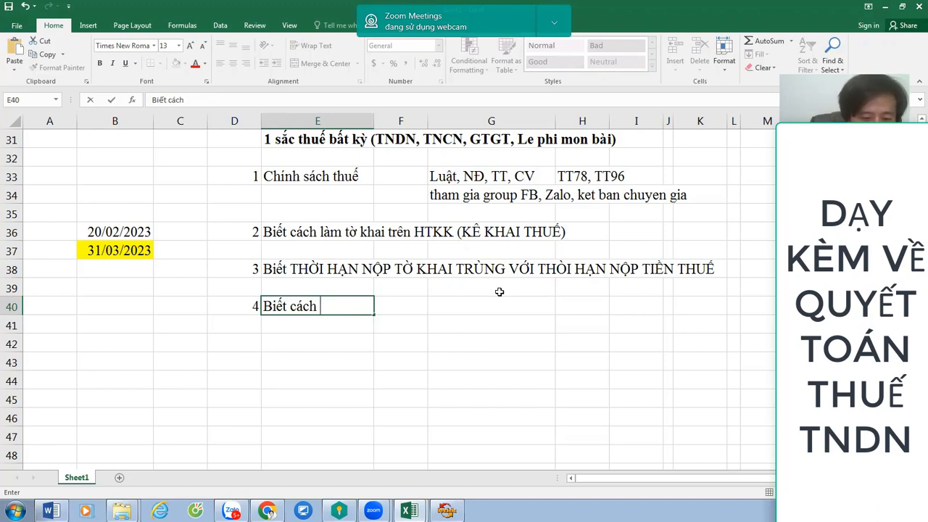
{"action": "type", "text": "NỘP TO"}
{"action": "type", "text": "AI TRÊN "}
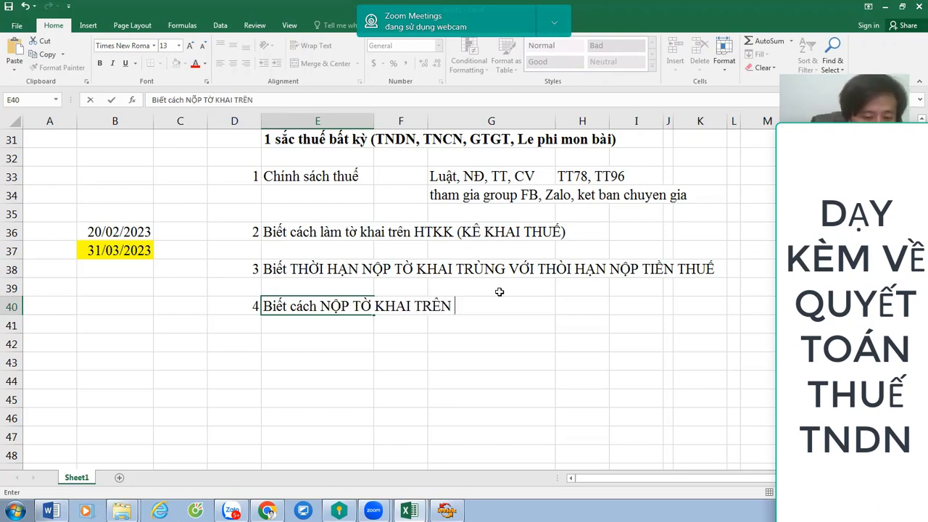
{"action": "type", "text": "thuedein"}
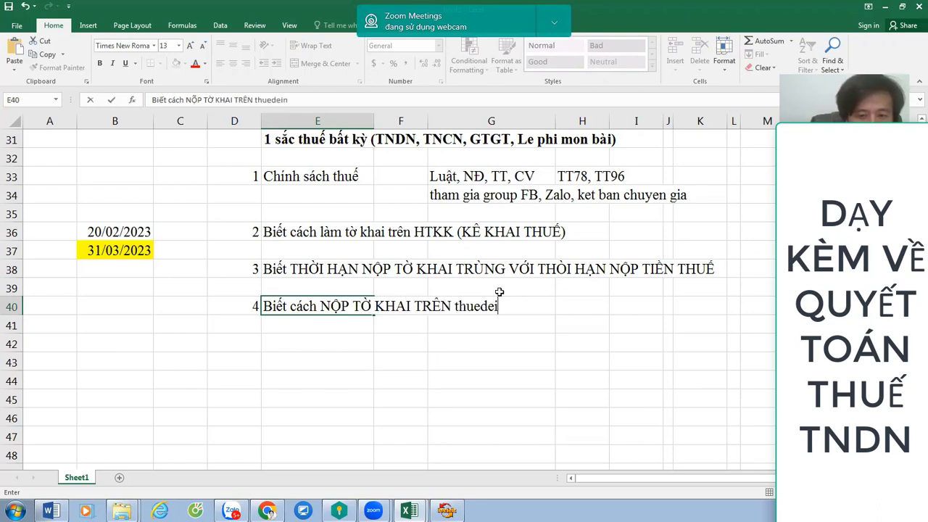
{"action": "type", "text": "tu.gdt.gov.vn"}
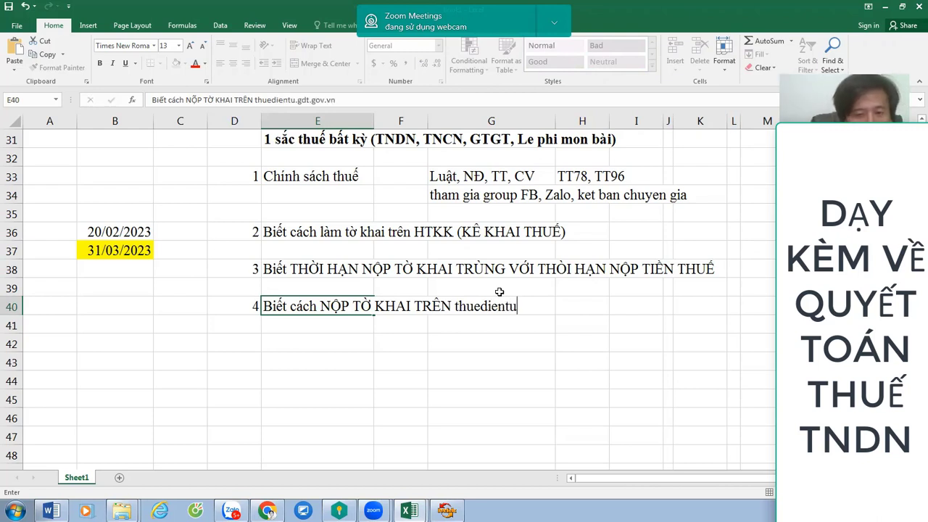
{"action": "key", "text": "Return"}
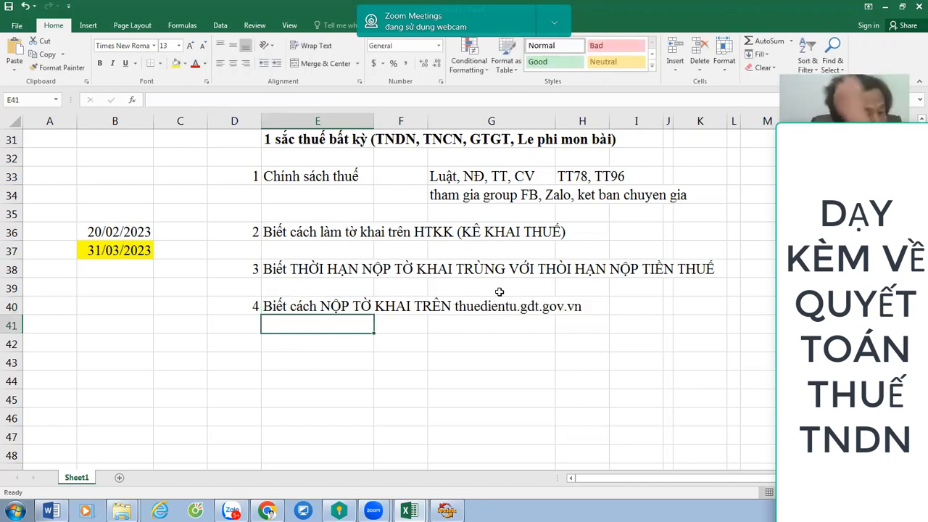
Add item 5 in row 42: 'Biết cach nop tiền thue đien tư qua thuedientu.gdt.gov.vn'.
{"action": "key", "text": "Left"}
{"action": "key", "text": "Down"}
{"action": "type", "text": "5"}
{"action": "key", "text": "Tab"}
{"action": "type", "text": "B"}
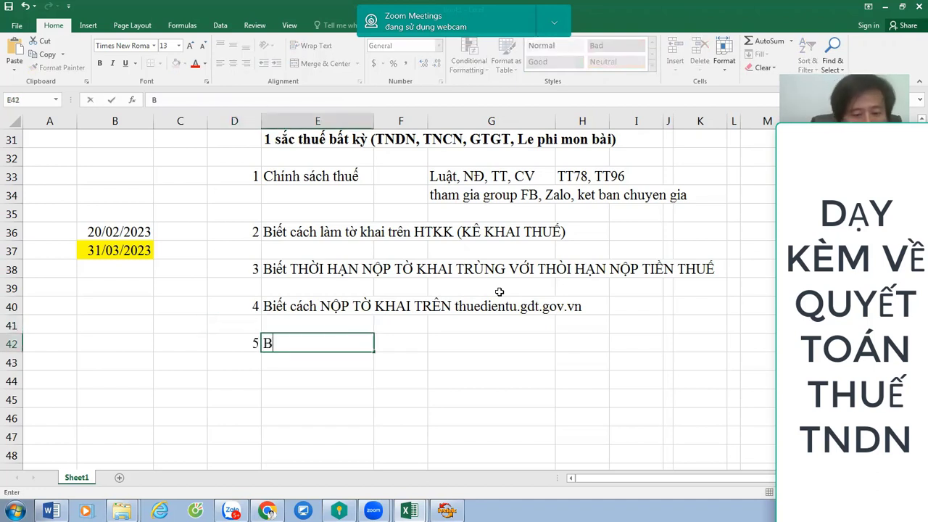
{"action": "type", "text": "iết ca"}
{"action": "type", "text": "ch no"}
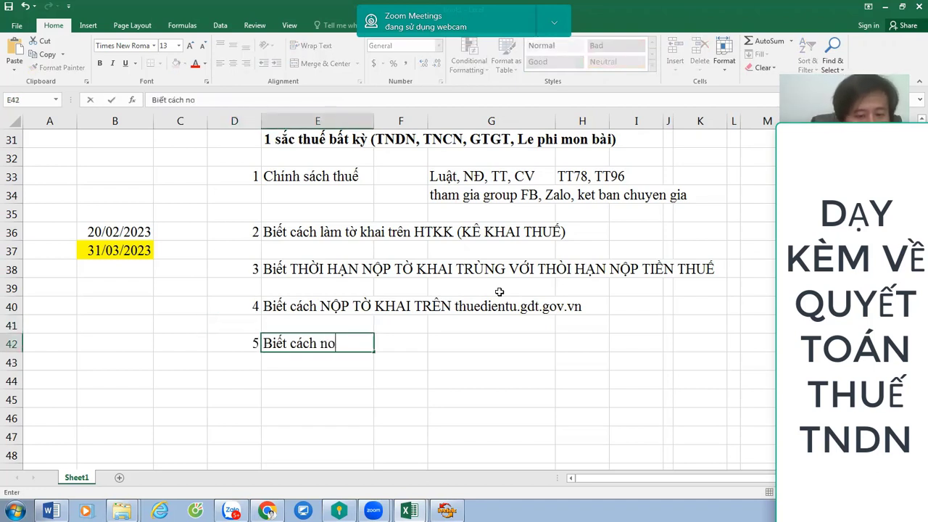
{"action": "type", "text": "p tiền thue"}
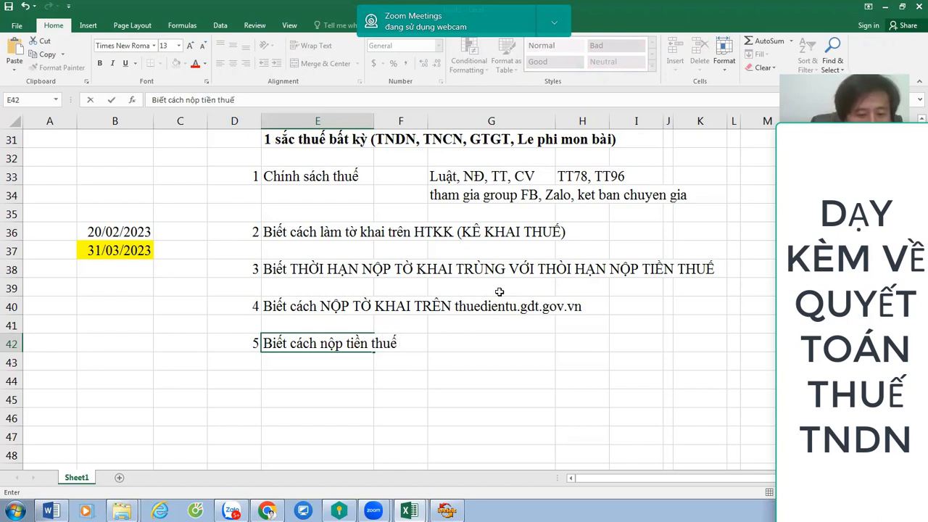
{"action": "type", "text": " đie"}
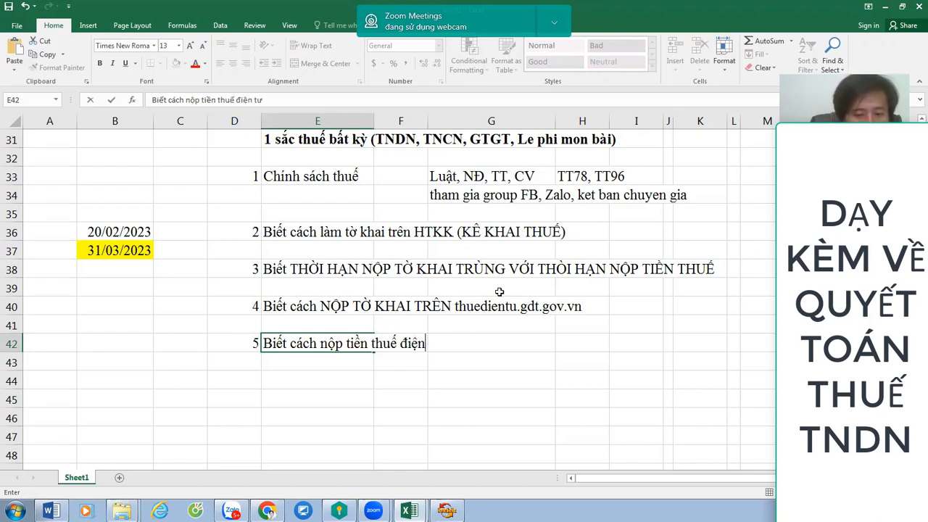
{"action": "type", "text": "n tư qua thu"}
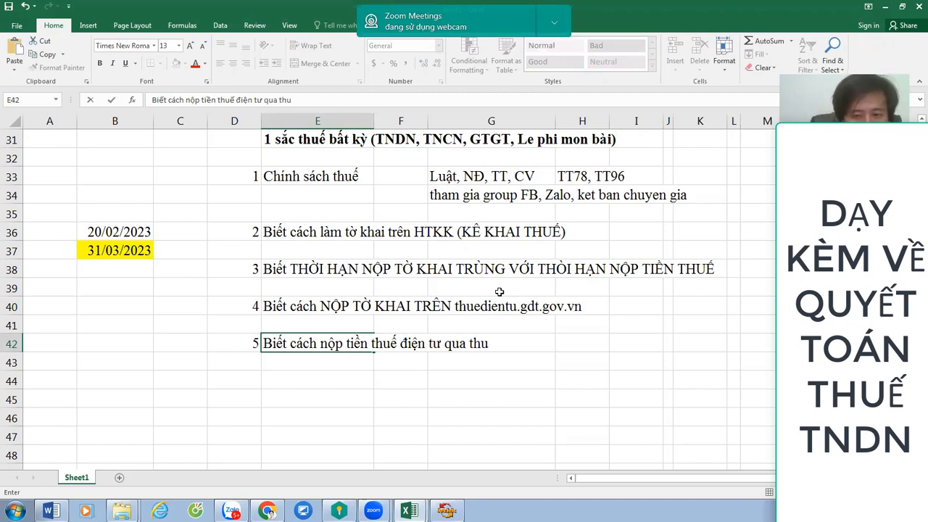
{"action": "type", "text": "edientu"}
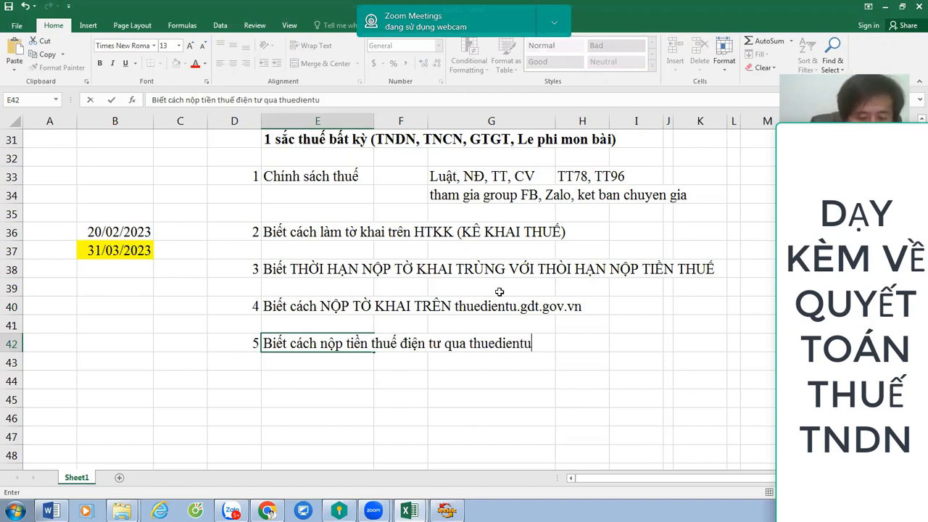
{"action": "type", "text": ".gdt.gov.vn"}
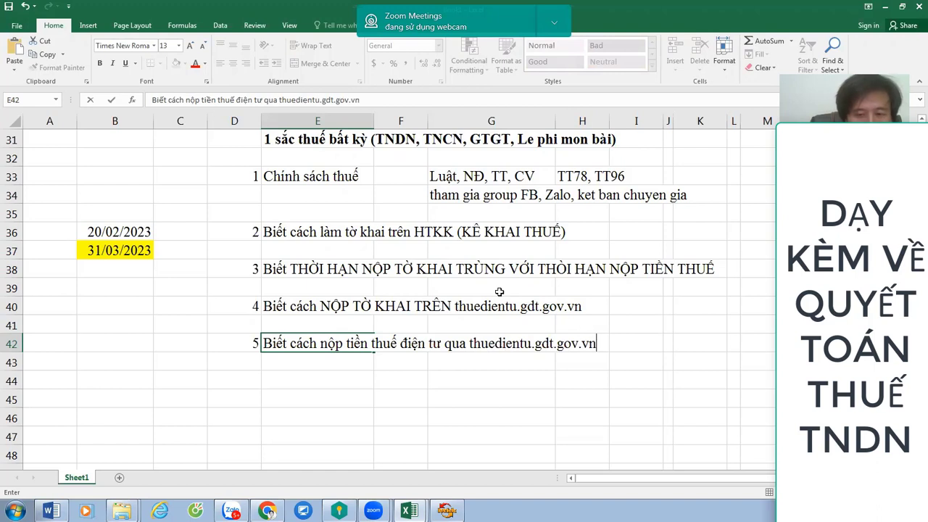
{"action": "key", "text": "Return"}
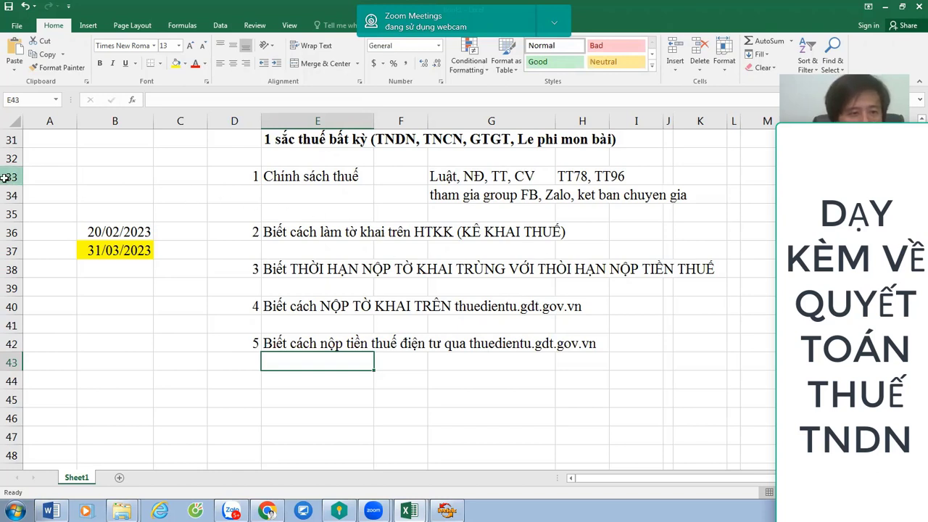
Apply red font to rows 33–42 holding the five-item tax skills checklist.
{"action": "left_click_drag", "start_coordinate": [15, 176], "coordinate": [16, 336]}
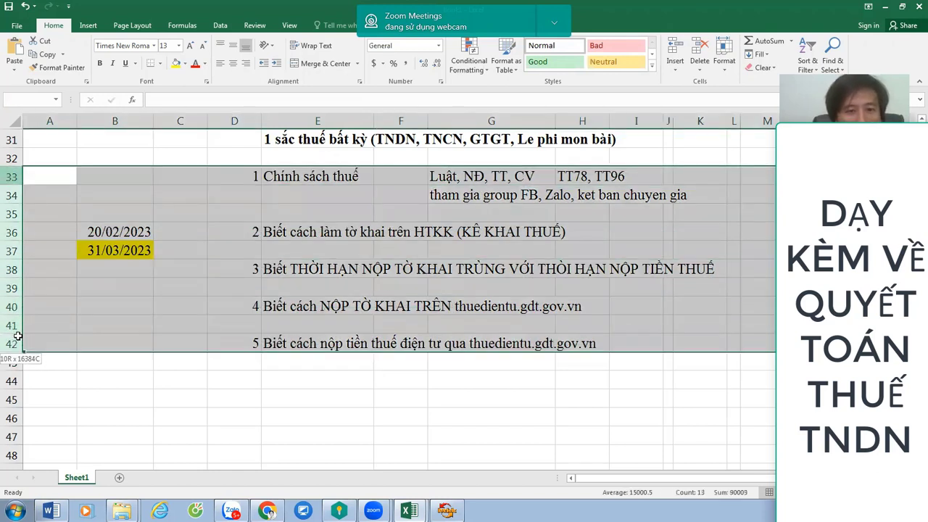
{"action": "left_click", "coordinate": [195, 63]}
{"action": "left_click", "coordinate": [459, 262]}
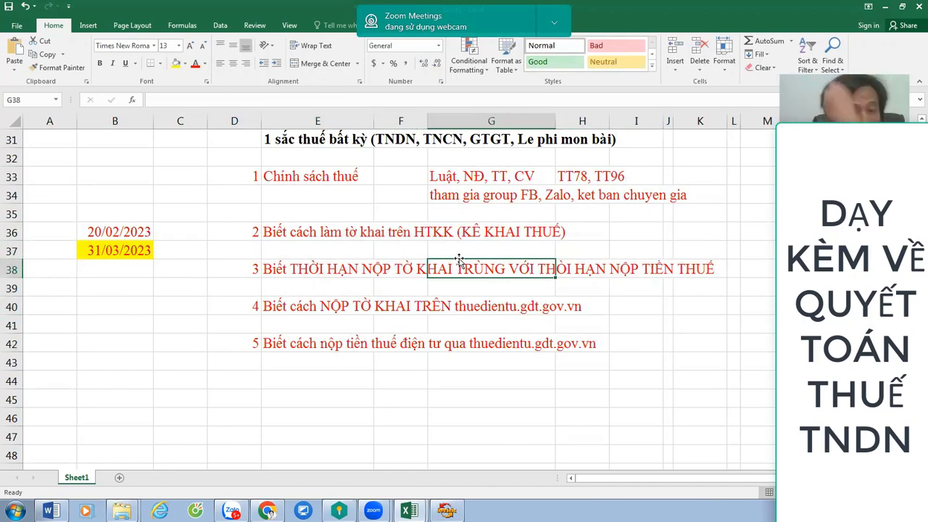
{"action": "left_click_drag", "start_coordinate": [15, 181], "coordinate": [34, 207]}
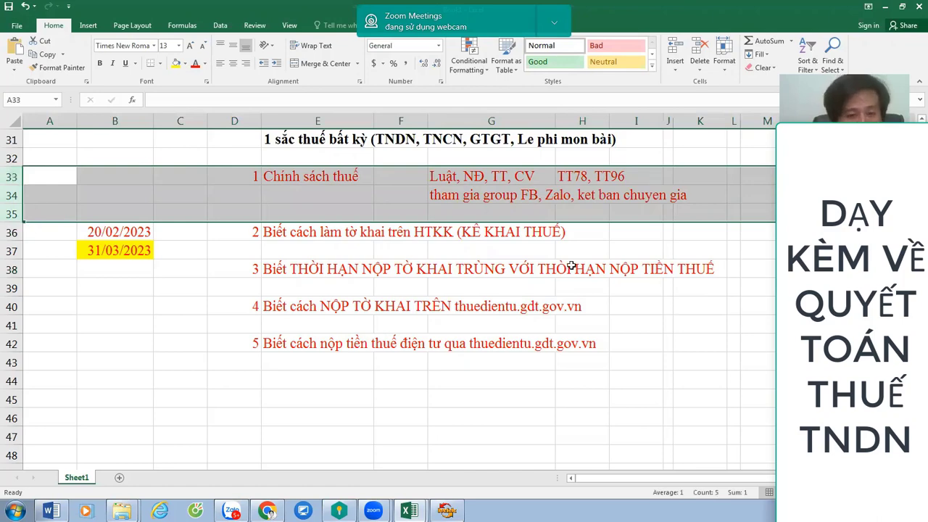
{"action": "scroll", "coordinate": [463, 321], "scroll_direction": "down", "scroll_amount": 3}
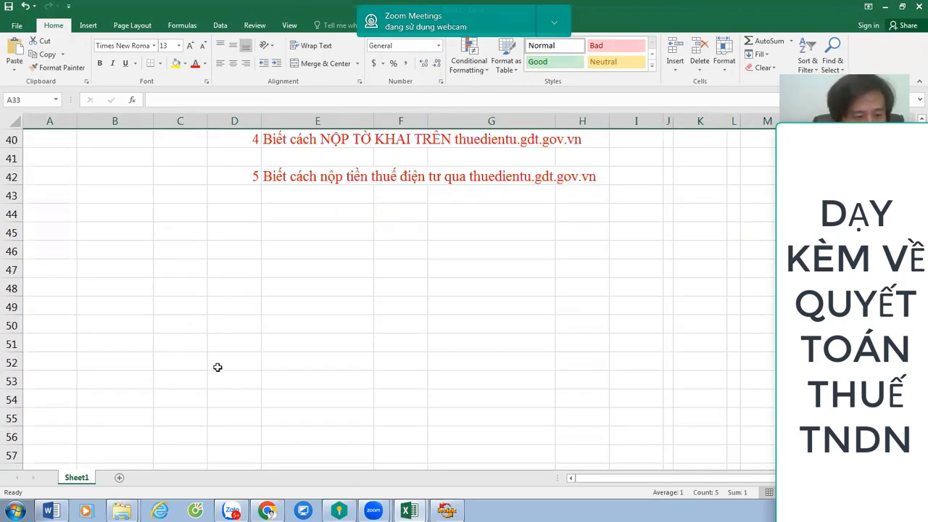
{"action": "scroll", "coordinate": [215, 367], "scroll_direction": "down", "scroll_amount": 2}
{"action": "scroll", "coordinate": [298, 290], "scroll_direction": "up", "scroll_amount": 2}
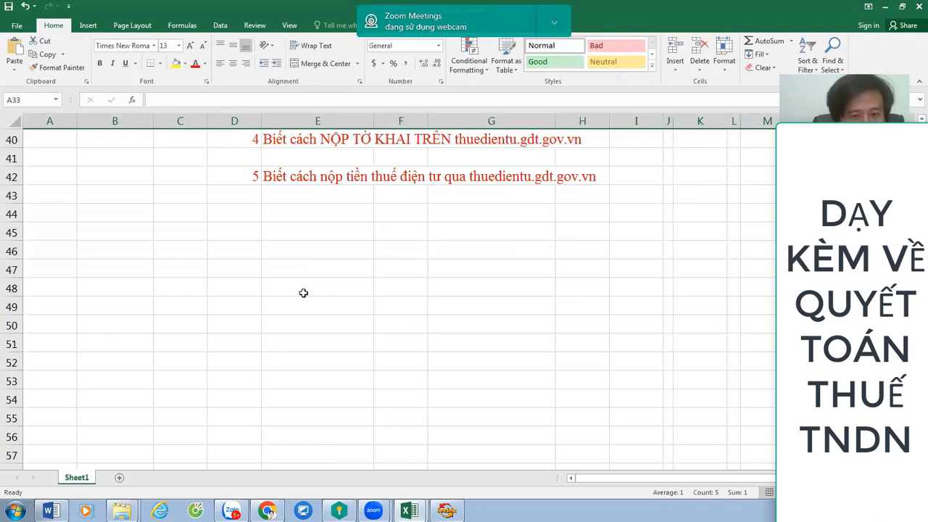
{"action": "left_click", "coordinate": [302, 290]}
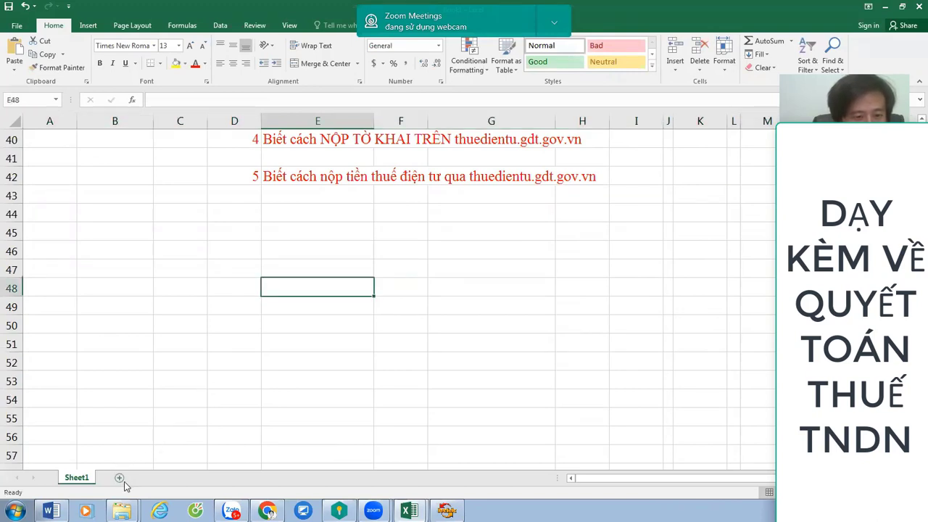
Add Sheet2 and set the whole sheet's font to Times New Roman, size 13.
{"action": "left_click", "coordinate": [120, 479]}
{"action": "left_click", "coordinate": [191, 386]}
{"action": "key", "text": "ctrl+a"}
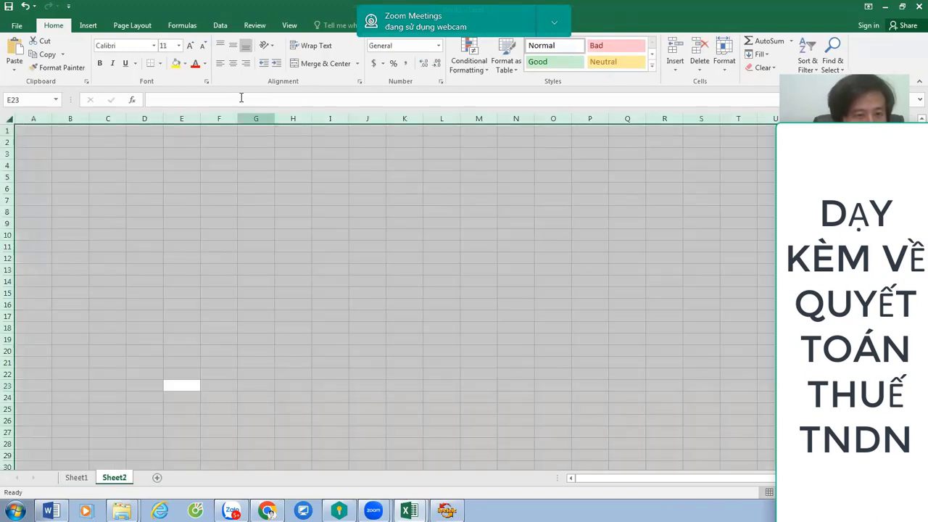
{"action": "left_click", "coordinate": [122, 45]}
{"action": "type", "text": "Times New Roman"}
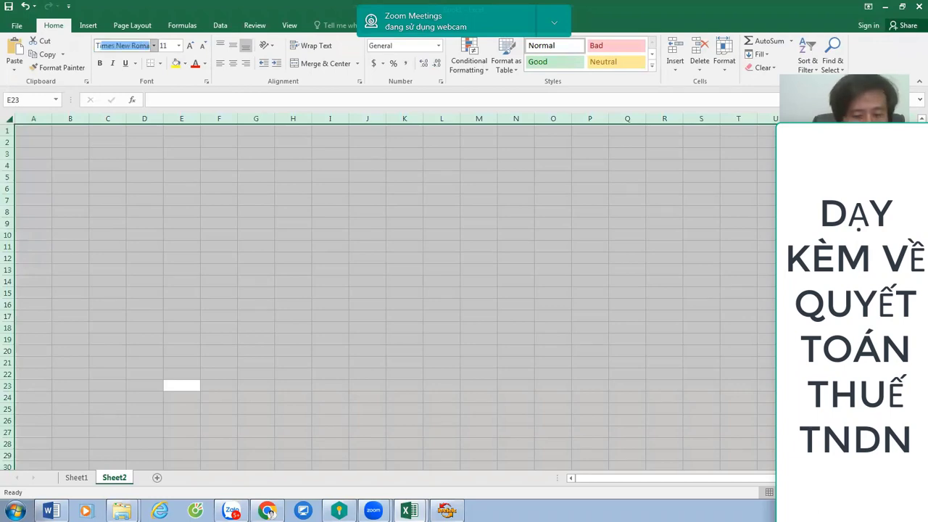
{"action": "key", "text": "Return"}
{"action": "left_click", "coordinate": [164, 45]}
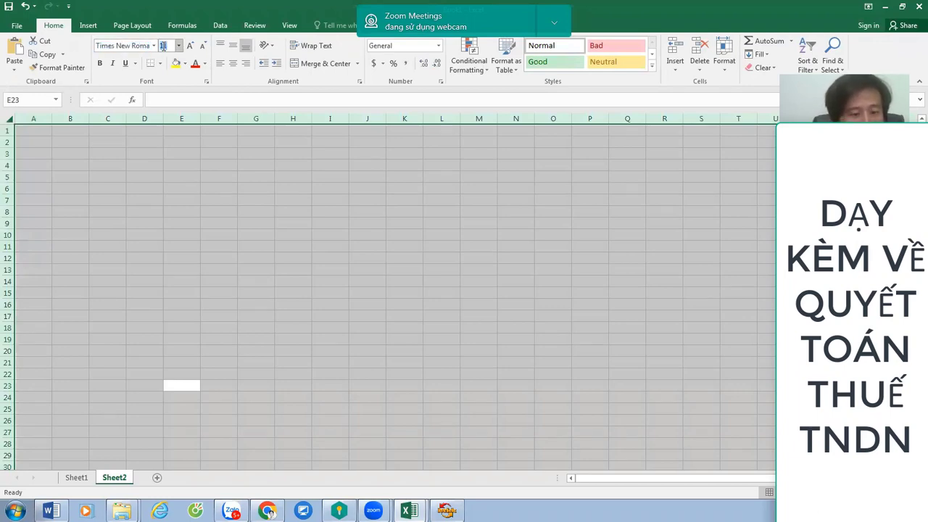
{"action": "type", "text": "13"}
{"action": "key", "text": "Return"}
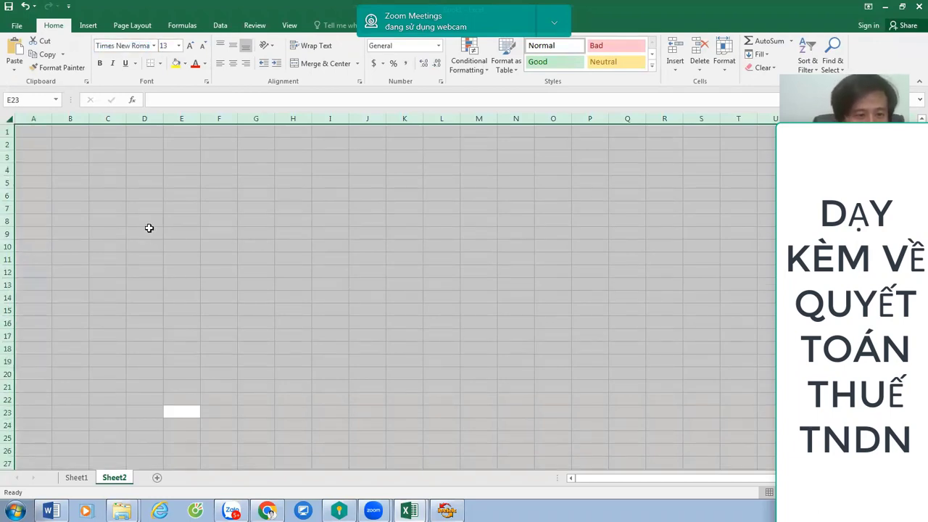
Leave D9 empty and raise the whole sheet's font size to 14.
{"action": "left_click", "coordinate": [149, 229]}
{"action": "type", "text": "Công"}
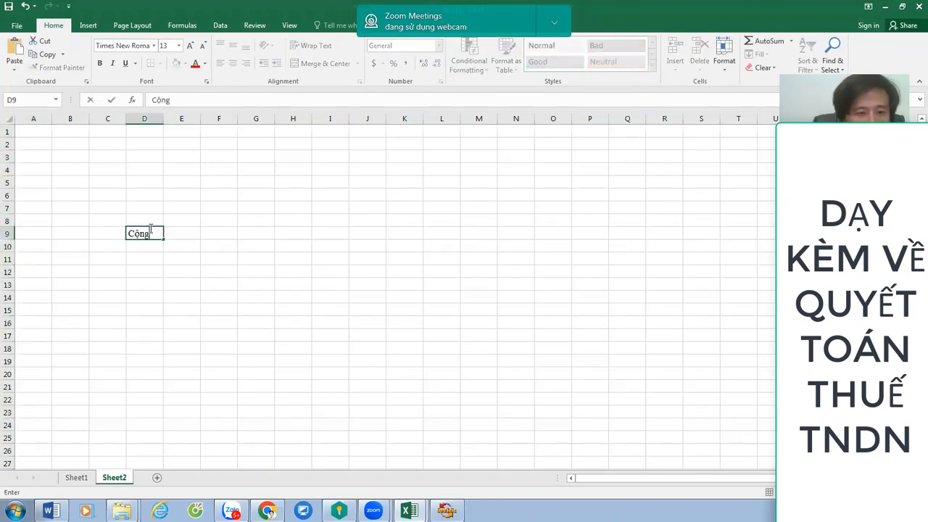
{"action": "key", "text": "BackSpace"}
{"action": "key", "text": "BackSpace"}
{"action": "key", "text": "BackSpace"}
{"action": "key", "text": "BackSpace"}
{"action": "key", "text": "Return"}
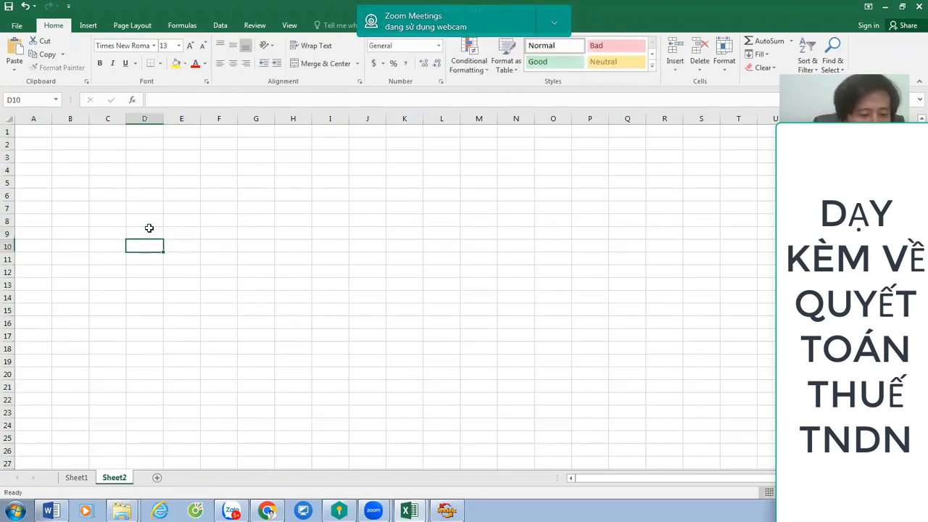
{"action": "key", "text": "ctrl+a"}
{"action": "left_click", "coordinate": [174, 44]}
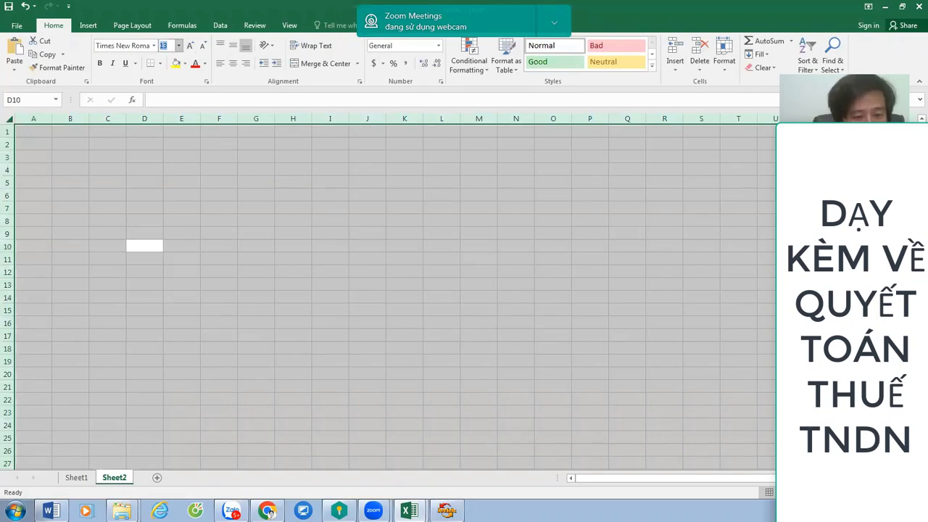
{"action": "type", "text": "14"}
{"action": "key", "text": "Return"}
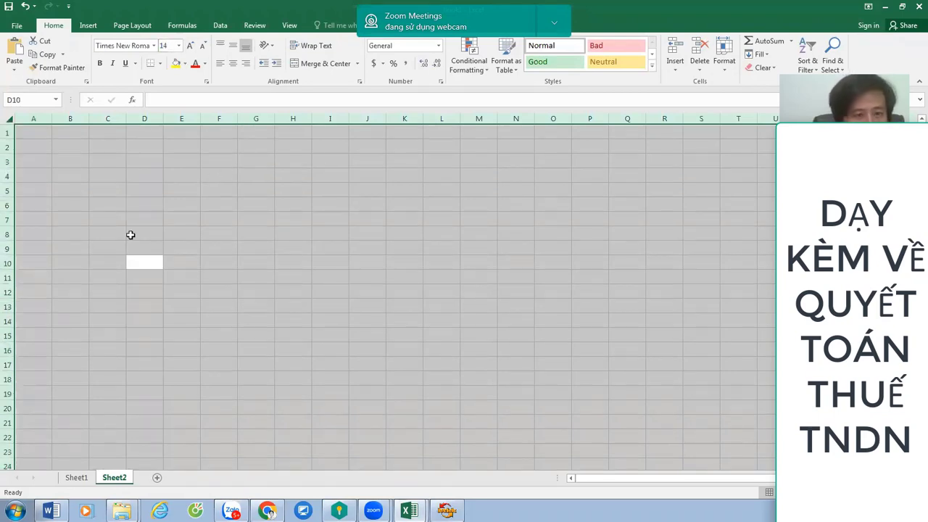
Type a heading in D8, then rewrite it as 'Công thức quyết toán thuế TNDN cả năm'.
{"action": "left_click", "coordinate": [136, 233]}
{"action": "type", "text": "Nằm công "}
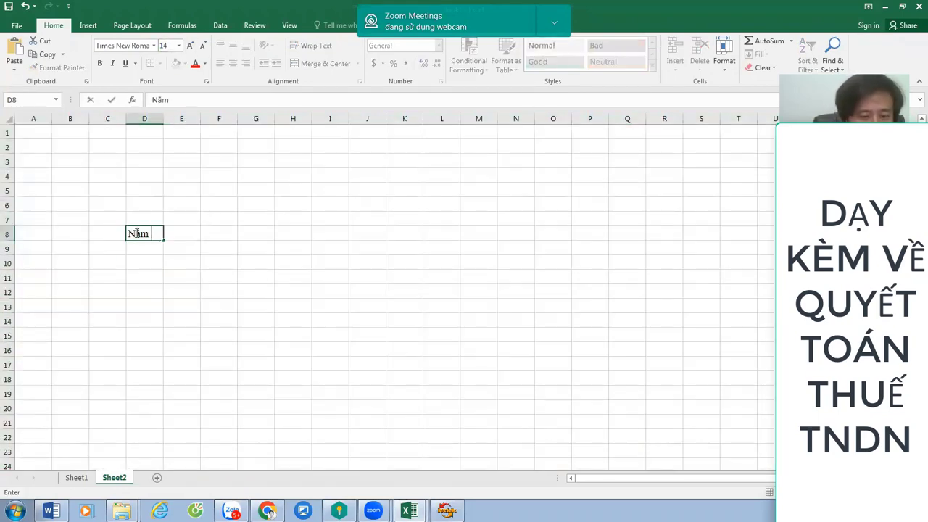
{"action": "type", "text": "thưc "}
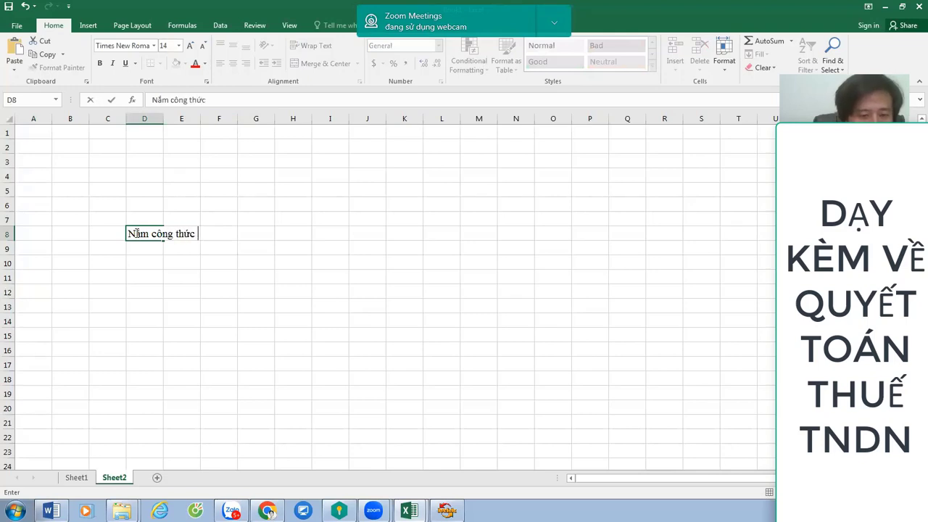
{"action": "type", "text": "tính thue"}
{"action": "type", "text": " TNDN"}
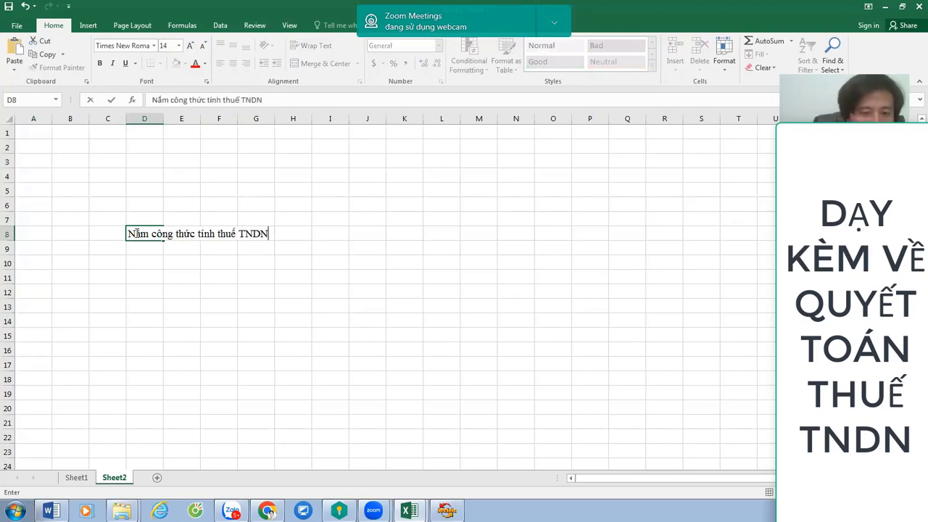
{"action": "key", "text": "Return"}
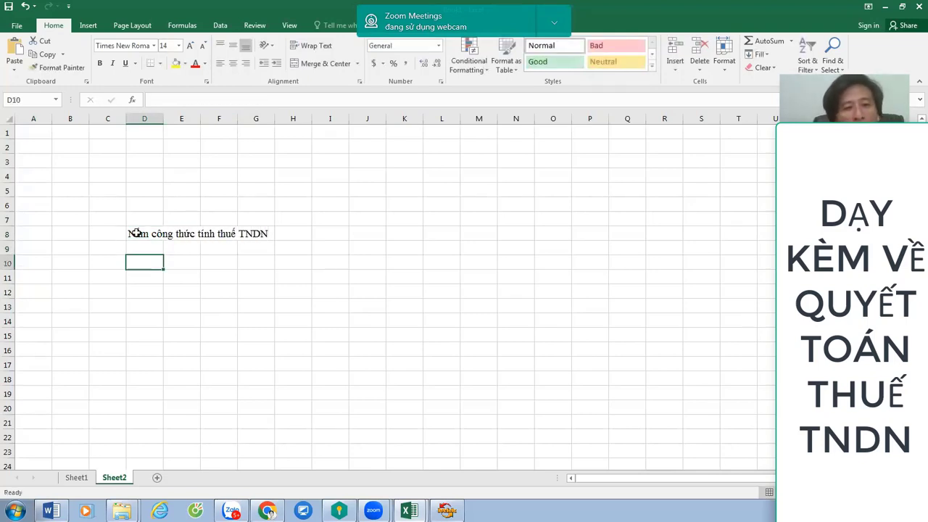
{"action": "key", "text": "Right"}
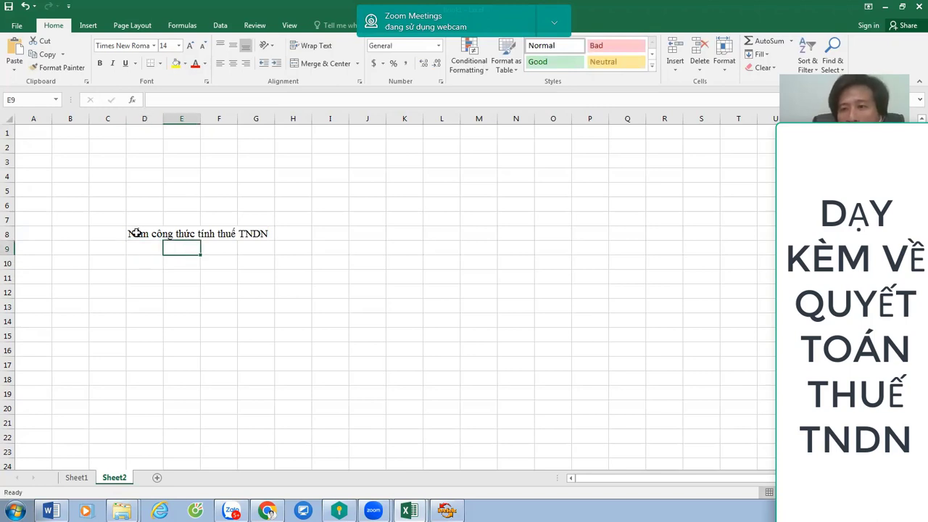
{"action": "left_click", "coordinate": [137, 233]}
{"action": "key", "text": "F2"}
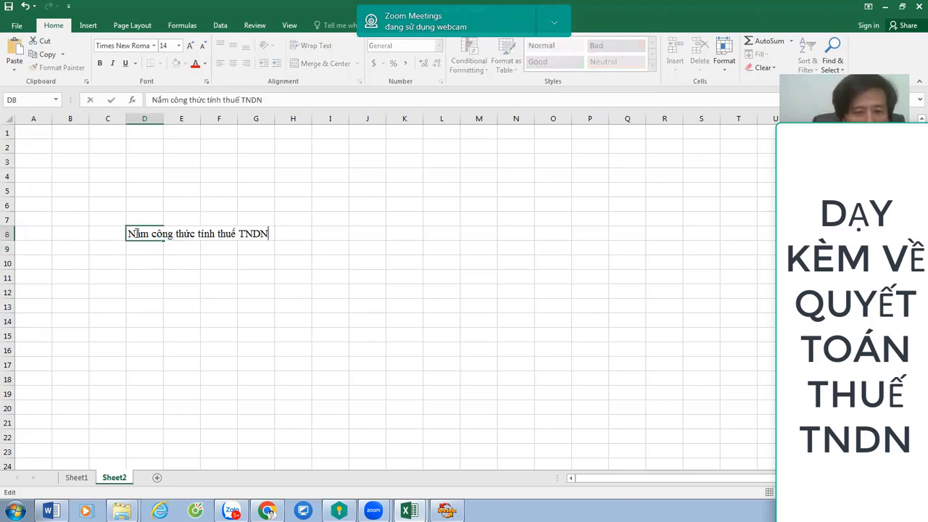
{"action": "key", "text": "BackSpace"}
{"action": "key", "text": "BackSpace"}
{"action": "key", "text": "BackSpace"}
{"action": "key", "text": "BackSpace"}
{"action": "key", "text": "BackSpace"}
{"action": "key", "text": "BackSpace"}
{"action": "key", "text": "BackSpace"}
{"action": "key", "text": "BackSpace"}
{"action": "key", "text": "BackSpace"}
{"action": "key", "text": "BackSpace"}
{"action": "key", "text": "BackSpace"}
{"action": "key", "text": "BackSpace"}
{"action": "key", "text": "BackSpace"}
{"action": "key", "text": "BackSpace"}
{"action": "key", "text": "BackSpace"}
{"action": "key", "text": "BackSpace"}
{"action": "key", "text": "BackSpace"}
{"action": "key", "text": "BackSpace"}
{"action": "key", "text": "BackSpace"}
{"action": "key", "text": "BackSpace"}
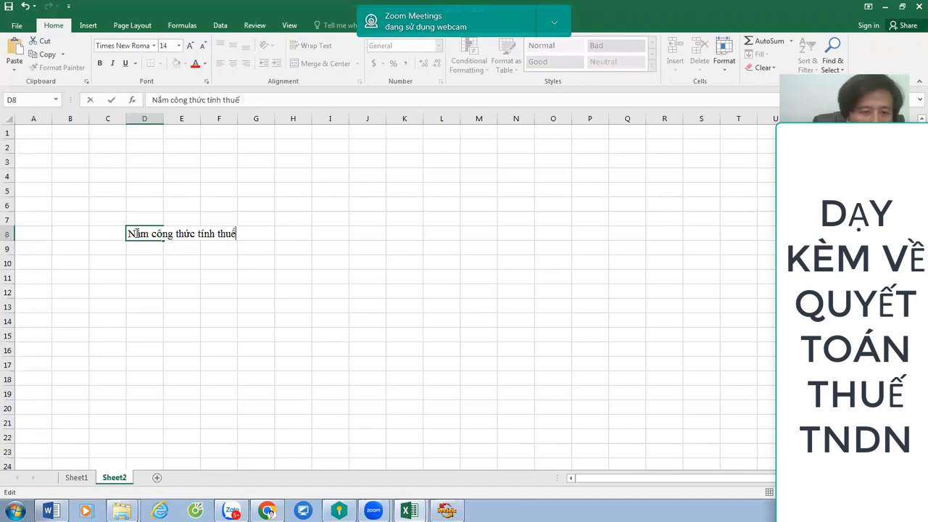
{"action": "type", "text": "Cong thứ"}
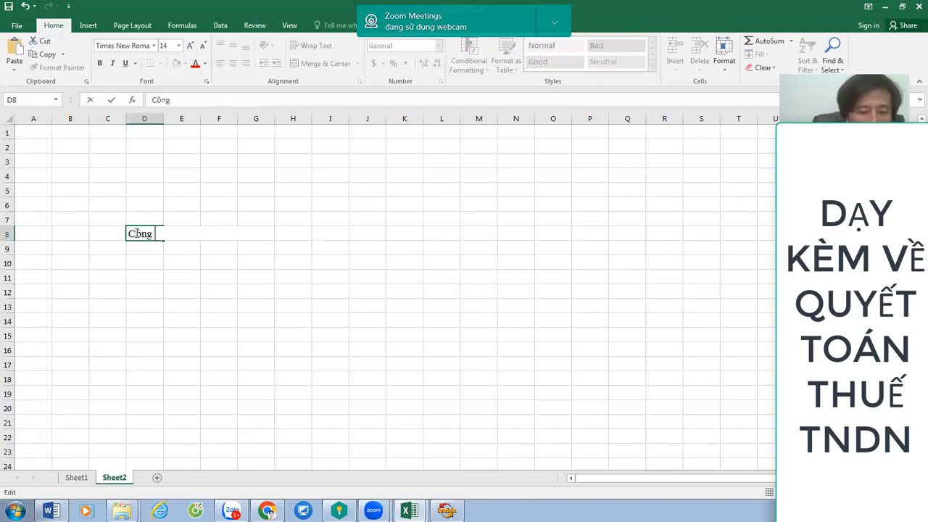
{"action": "type", "text": "c quyêt to"}
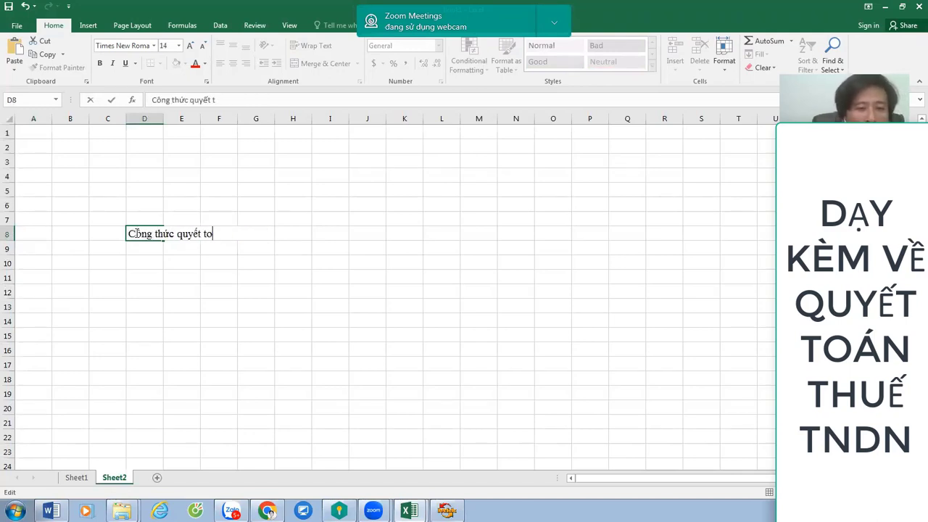
{"action": "type", "text": "án thuế "}
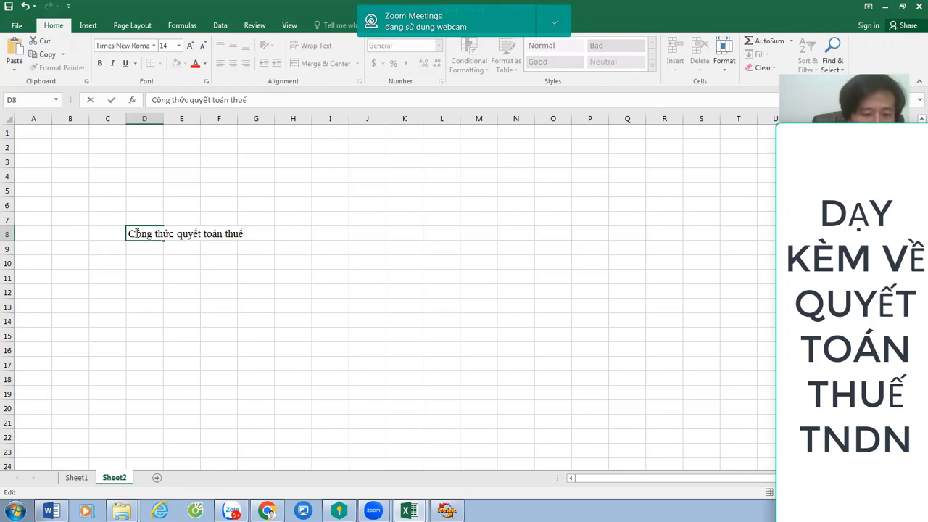
{"action": "type", "text": "TNDN "}
{"action": "type", "text": "caả năm"}
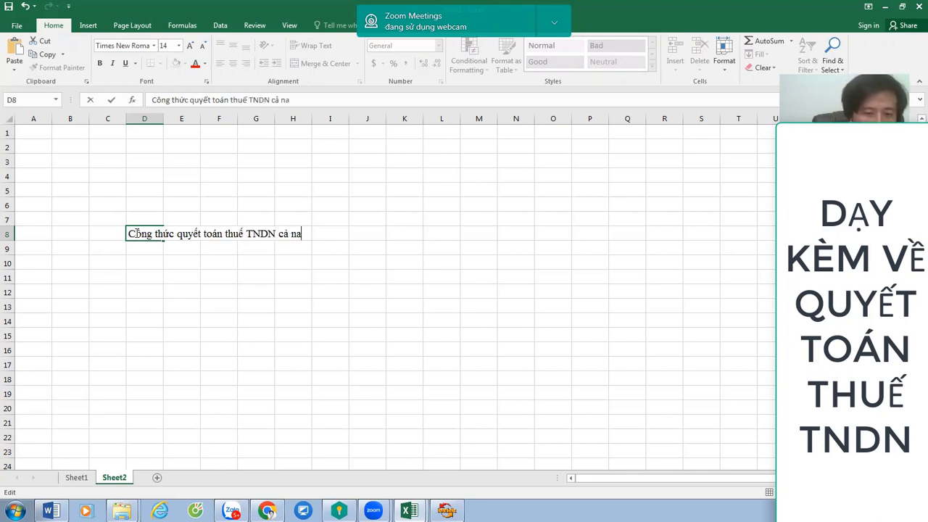
{"action": "key", "text": "Return"}
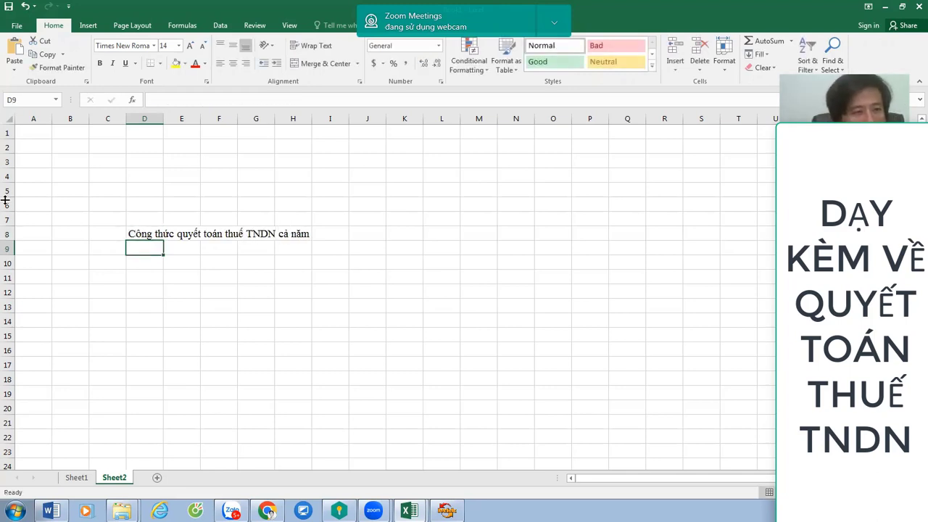
Delete the blank rows 2–7 above the heading and start item number 1.
{"action": "left_click_drag", "start_coordinate": [8, 147], "coordinate": [14, 220]}
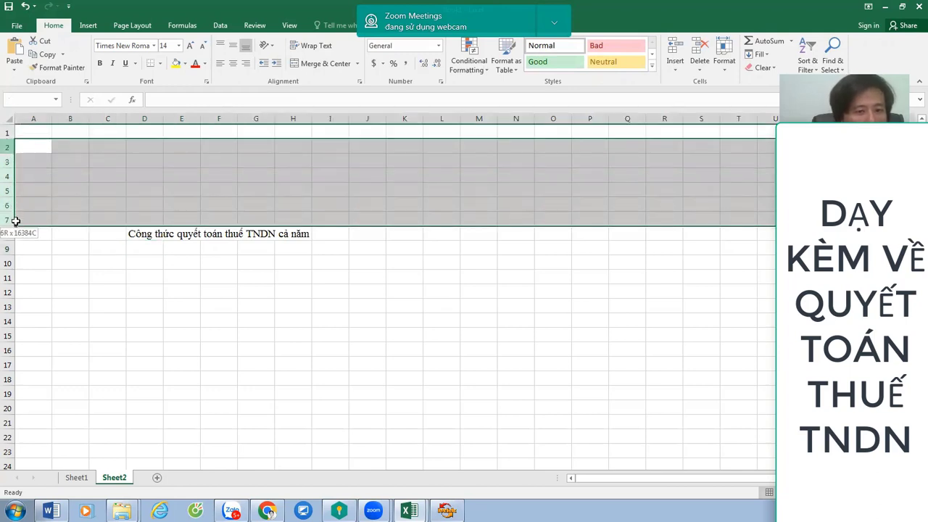
{"action": "key", "text": "ctrl+minus"}
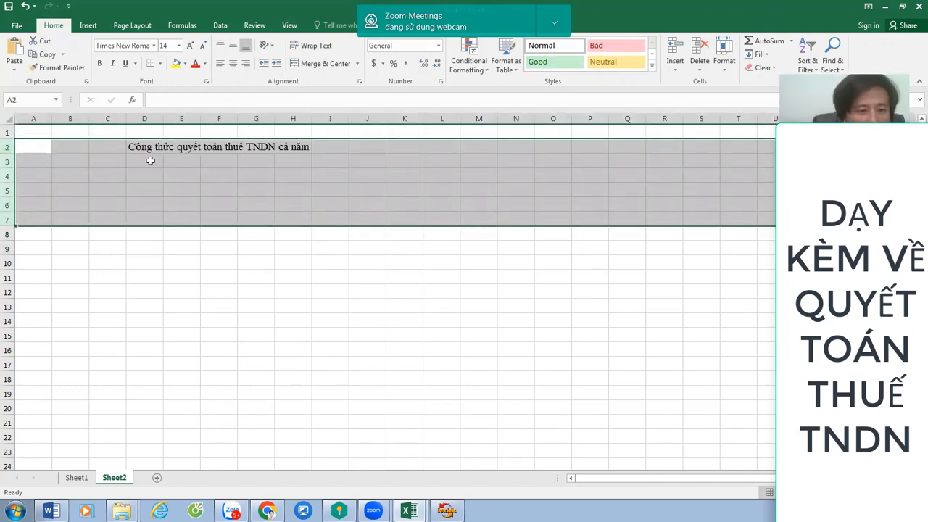
{"action": "left_click", "coordinate": [149, 160]}
{"action": "type", "text": "1"}
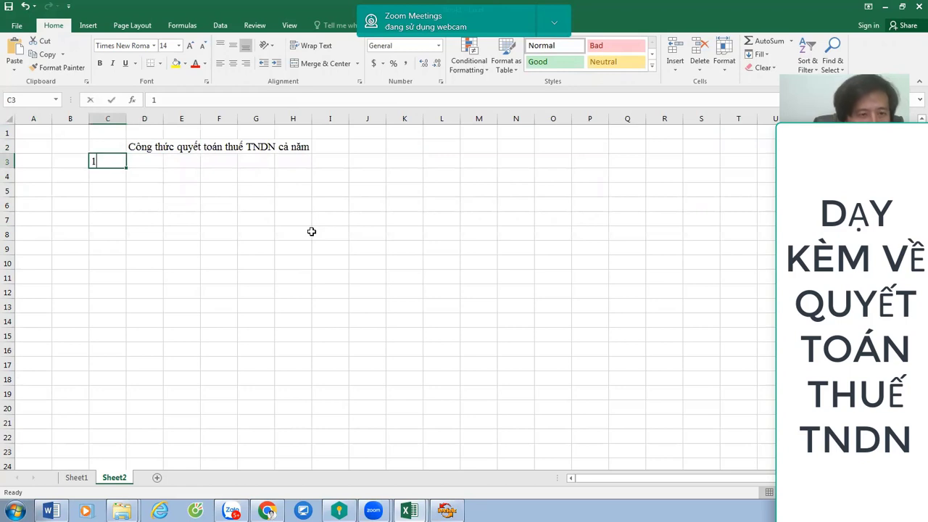
{"action": "key", "text": "BackSpace"}
Enter 'Lợi nhuận Kế toán trước thuế (Mã số 50 trên kết quả kinh doanh)' in D3.
{"action": "type", "text": "Lợi nh"}
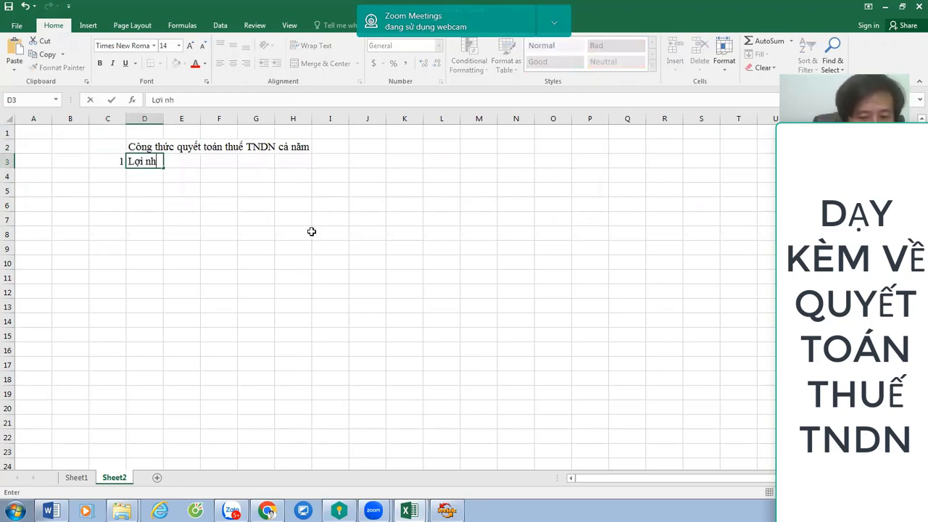
{"action": "type", "text": "uâận Kế to"}
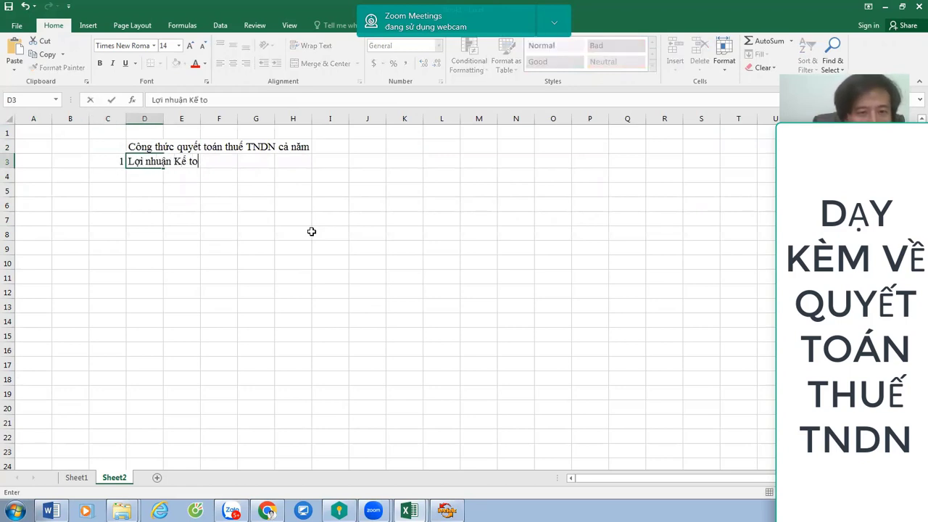
{"action": "type", "text": "án truơớc thuế"}
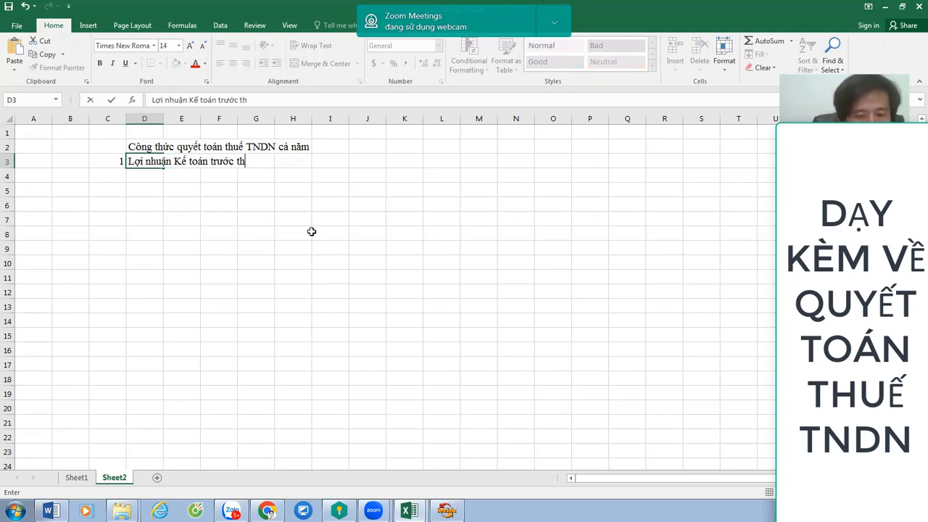
{"action": "type", "text": " (Mã số 50 tr"}
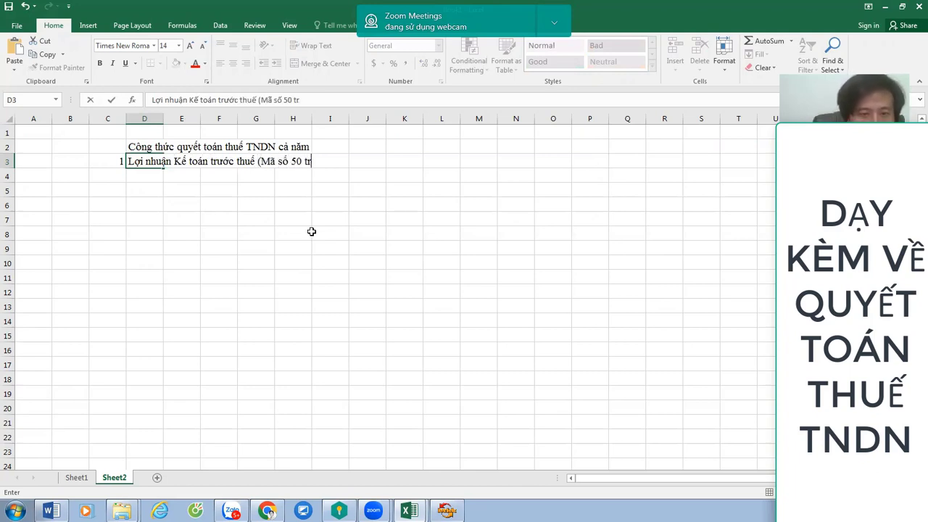
{"action": "type", "text": "ên kqw"}
{"action": "key", "text": "BackSpace"}
{"action": "key", "text": "BackSpace"}
{"action": "key", "text": "BackSpace"}
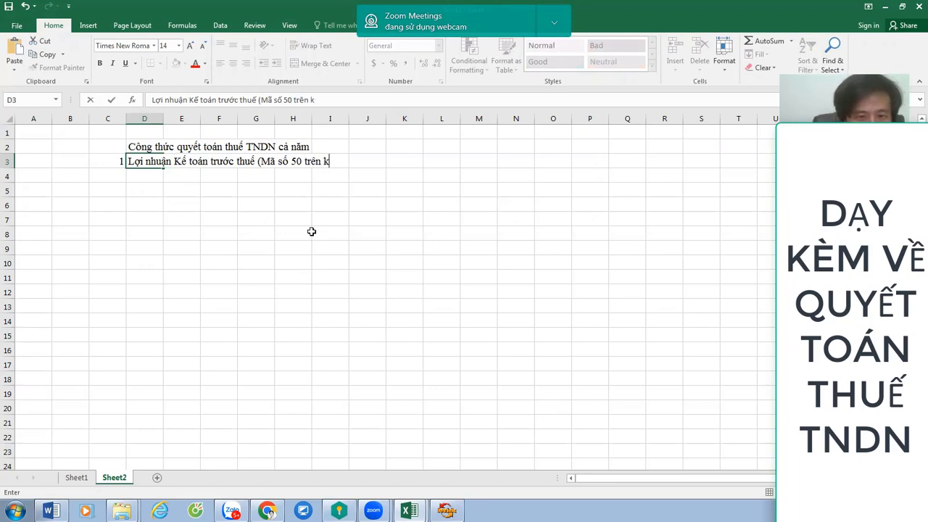
{"action": "type", "text": "e6q1t"}
{"action": "key", "text": "BackSpace"}
{"action": "key", "text": "BackSpace"}
{"action": "key", "text": "BackSpace"}
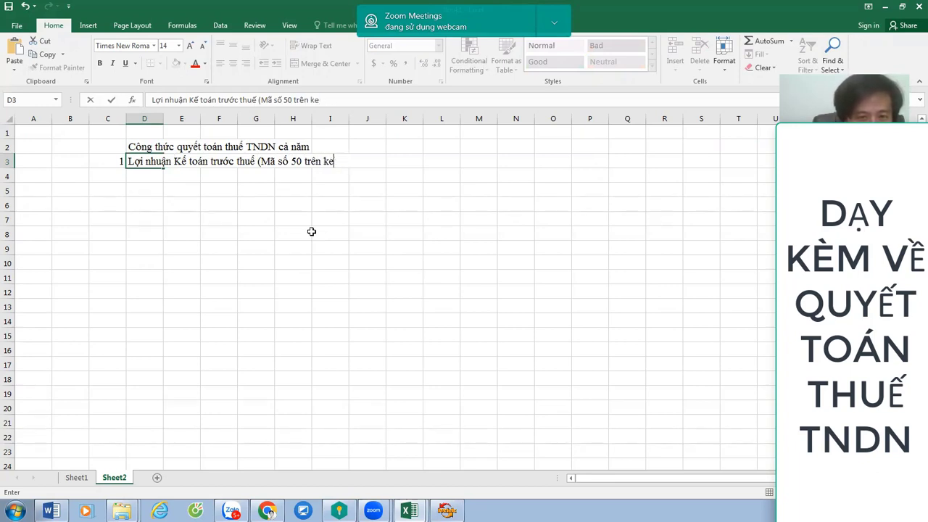
{"action": "type", "text": "t quả kin"}
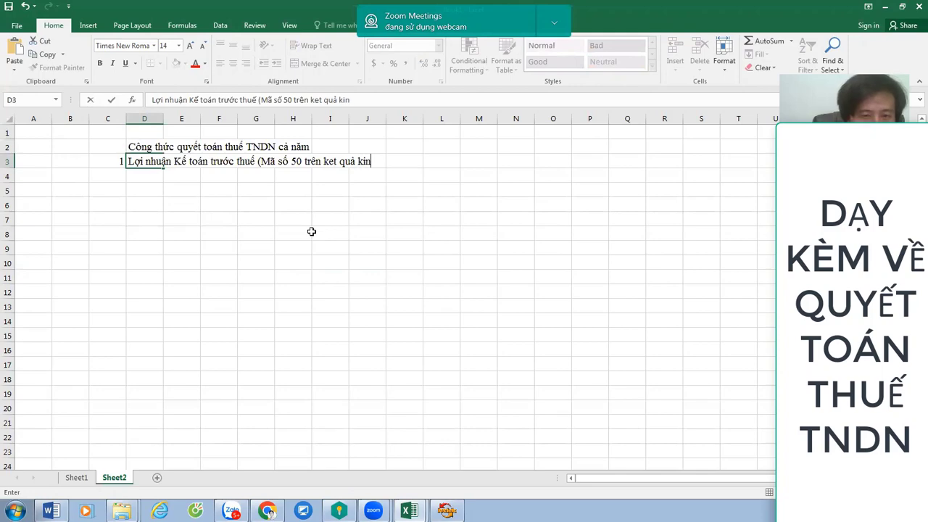
{"action": "type", "text": "h doanh)"}
{"action": "key", "text": "Return"}
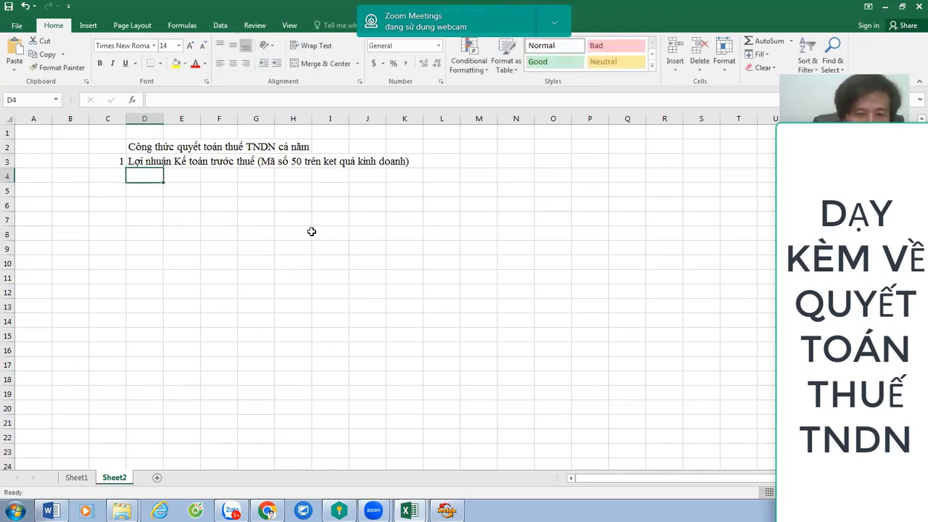
Open HTKK's 2021 TT200 report set, view the KQHĐSXKD income statement, then close it.
{"action": "left_click", "coordinate": [447, 510]}
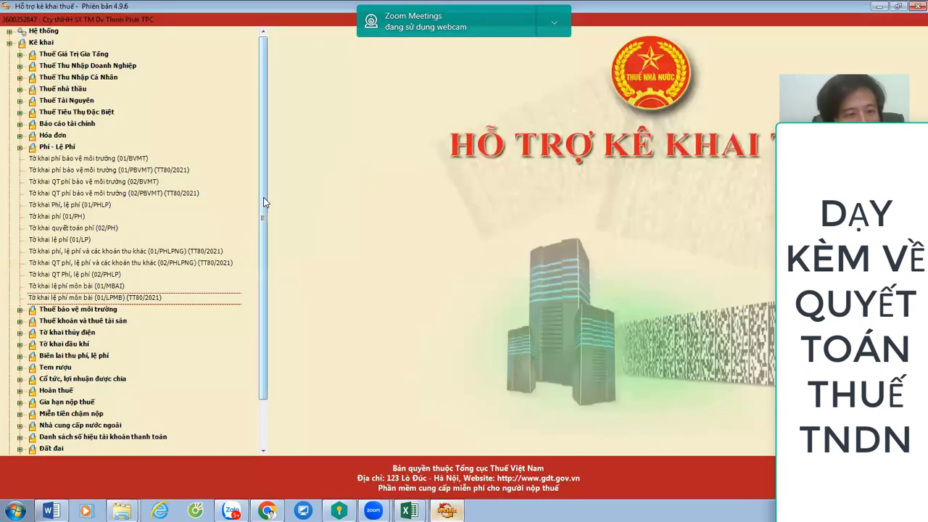
{"action": "left_click", "coordinate": [91, 128]}
{"action": "double_click", "coordinate": [93, 135]}
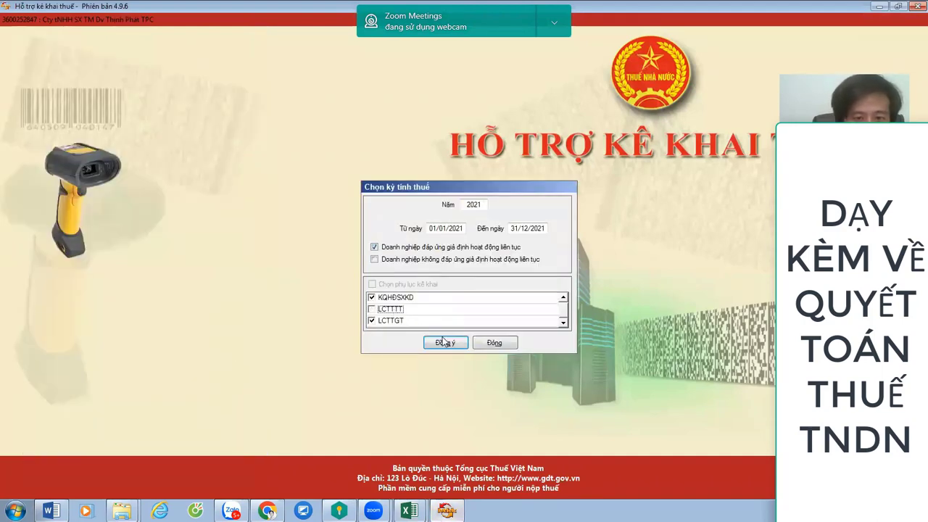
{"action": "left_click", "coordinate": [444, 343]}
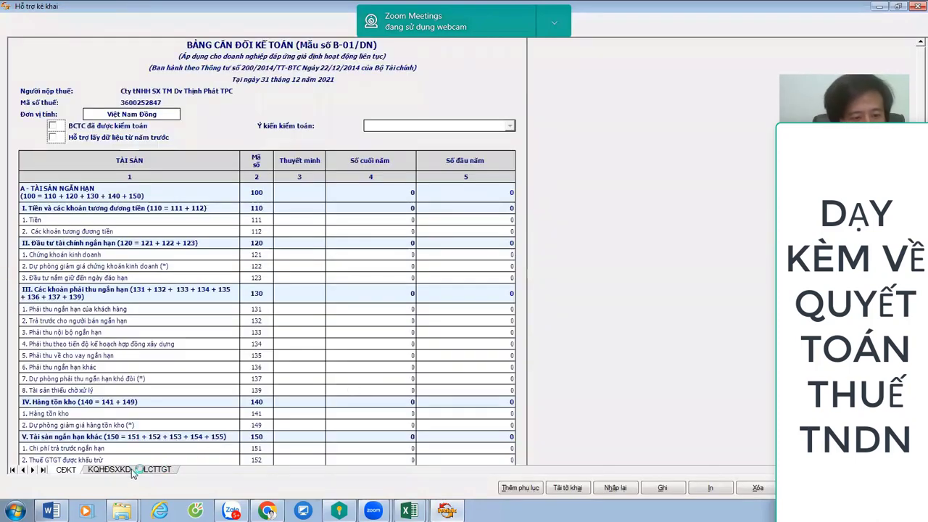
{"action": "left_click", "coordinate": [121, 470]}
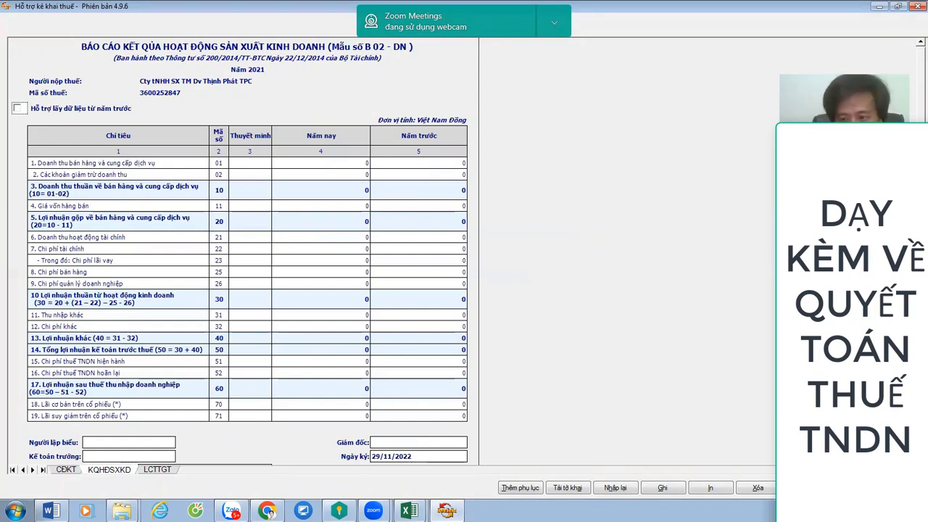
{"action": "left_click", "coordinate": [805, 487]}
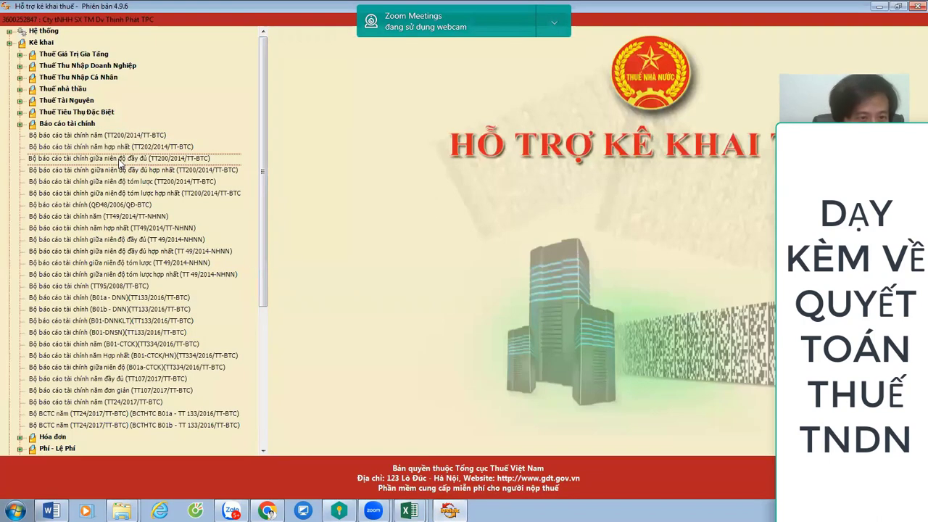
Open the 2021 03/TNDN settlement declaration (TT80/2021) in HTKK.
{"action": "left_click", "coordinate": [19, 66]}
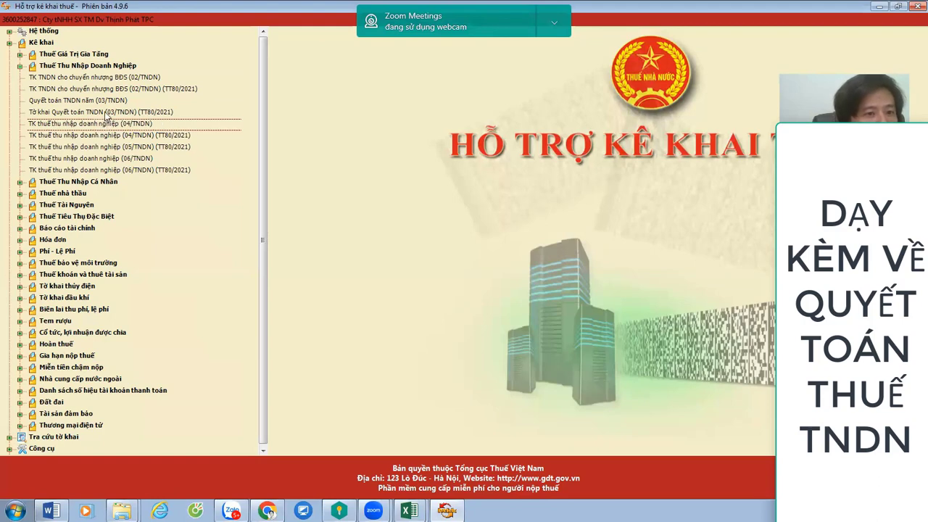
{"action": "double_click", "coordinate": [99, 111]}
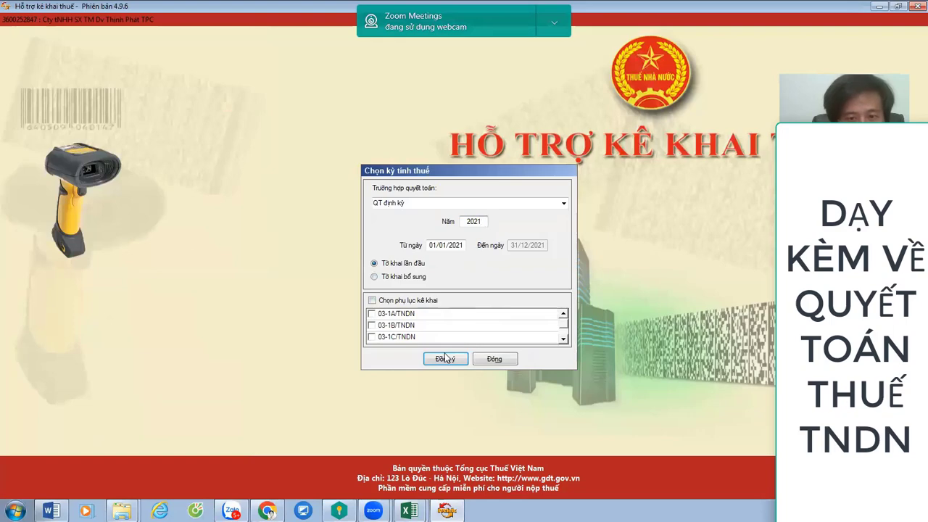
{"action": "left_click", "coordinate": [445, 359]}
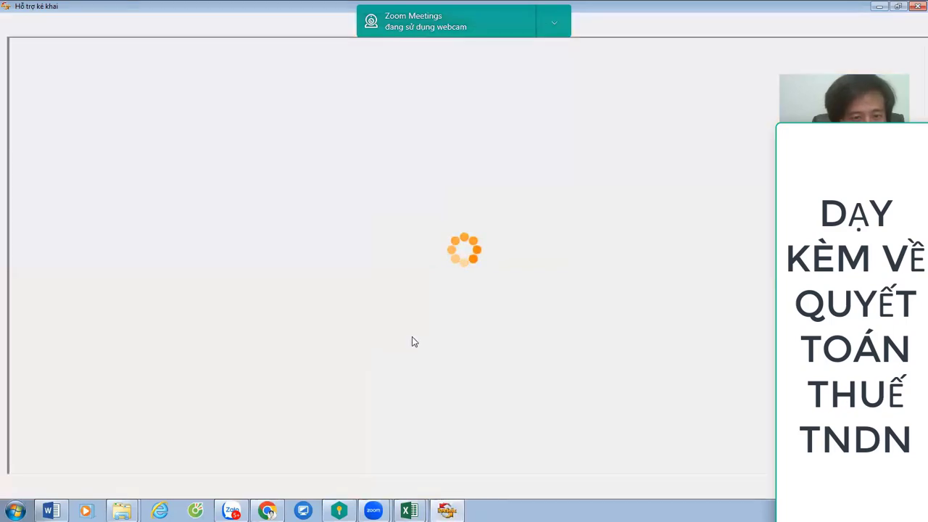
Add appendix 03-1A/TNDN, view it, and switch back to Excel.
{"action": "left_click", "coordinate": [568, 488]}
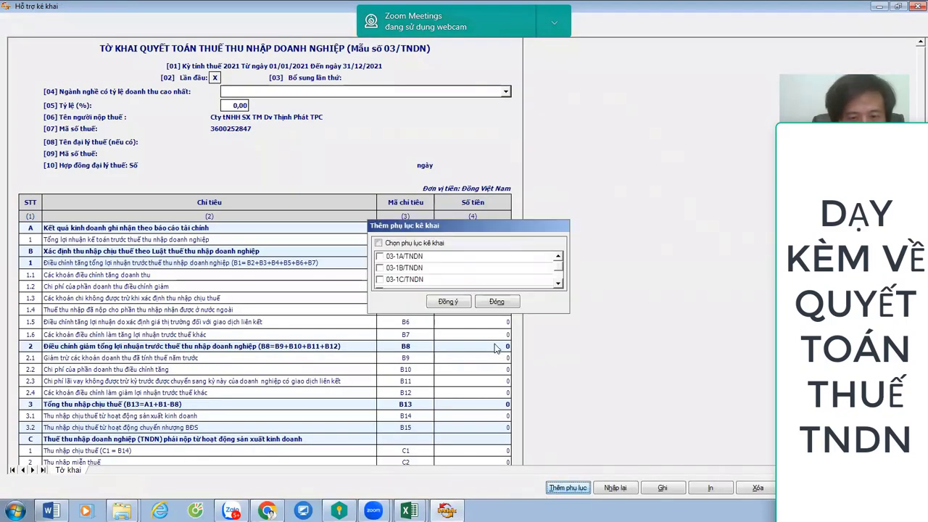
{"action": "left_click", "coordinate": [419, 258]}
{"action": "left_click", "coordinate": [447, 303]}
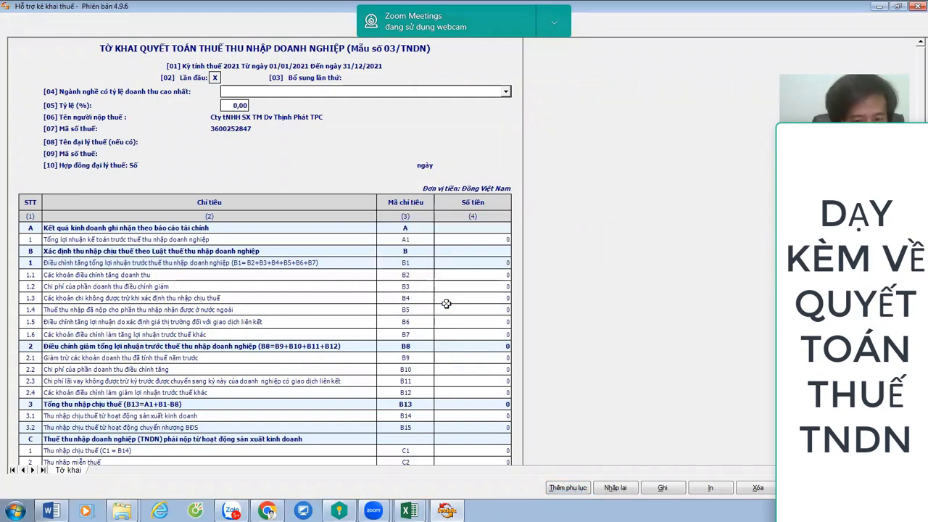
{"action": "left_click", "coordinate": [120, 469]}
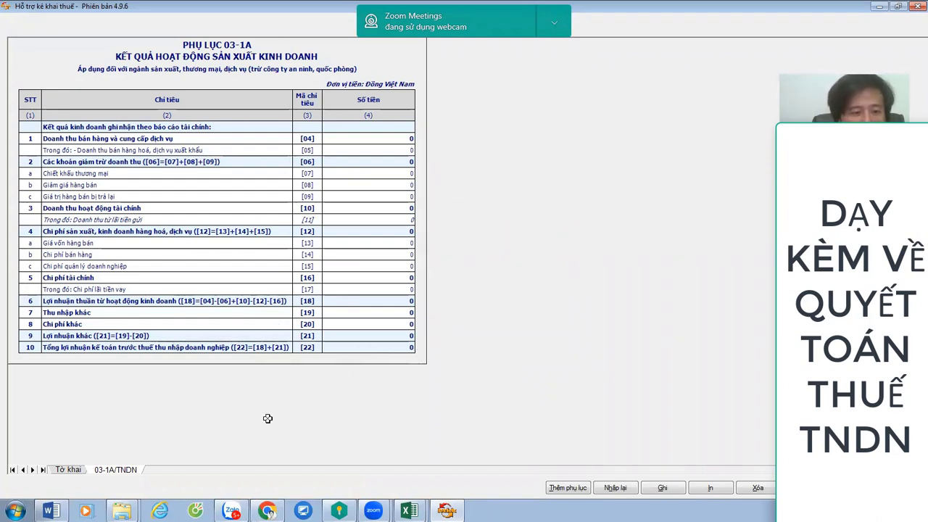
{"action": "key", "text": "alt+Tab"}
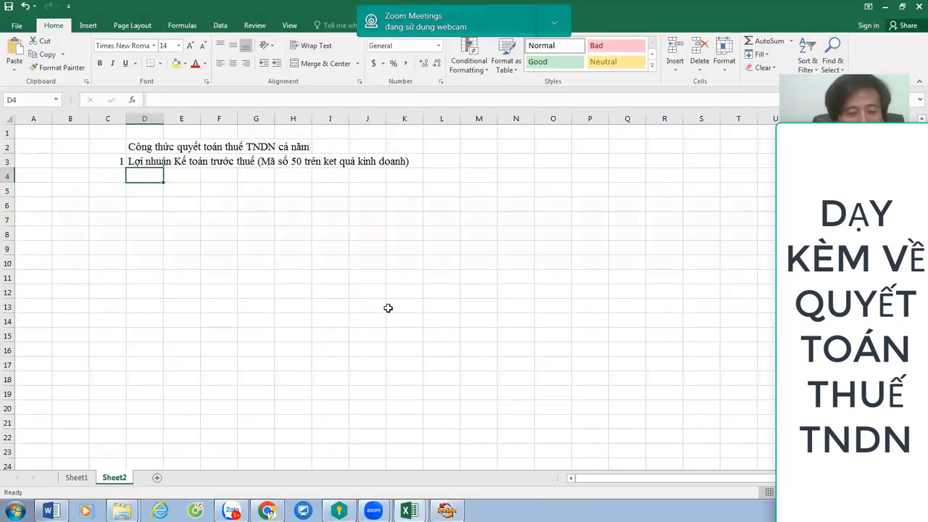
Append to item 1 in D3 that it equals code 22 of appendix 03-1a under TT80.
{"action": "left_click", "coordinate": [147, 160]}
{"action": "key", "text": "F2"}
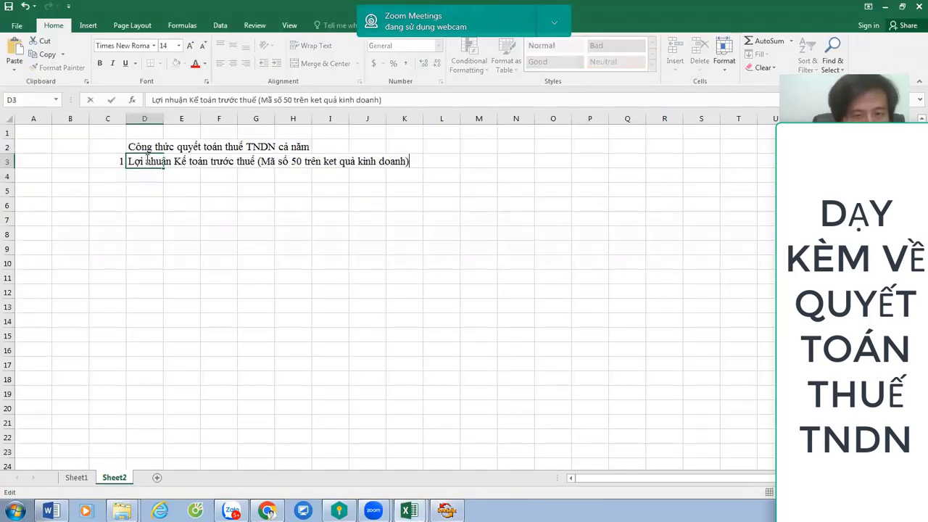
{"action": "type", "text": ". Cũng c"}
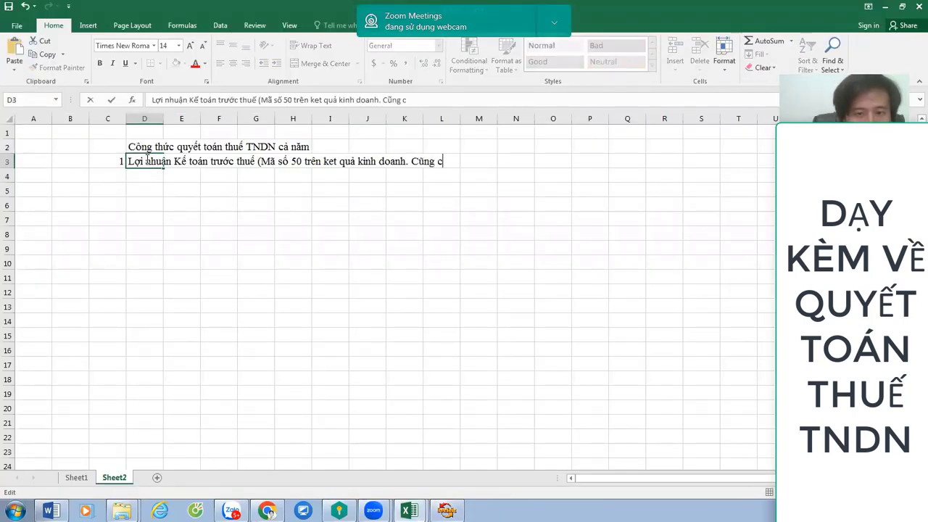
{"action": "type", "text": "hính laf max s"}
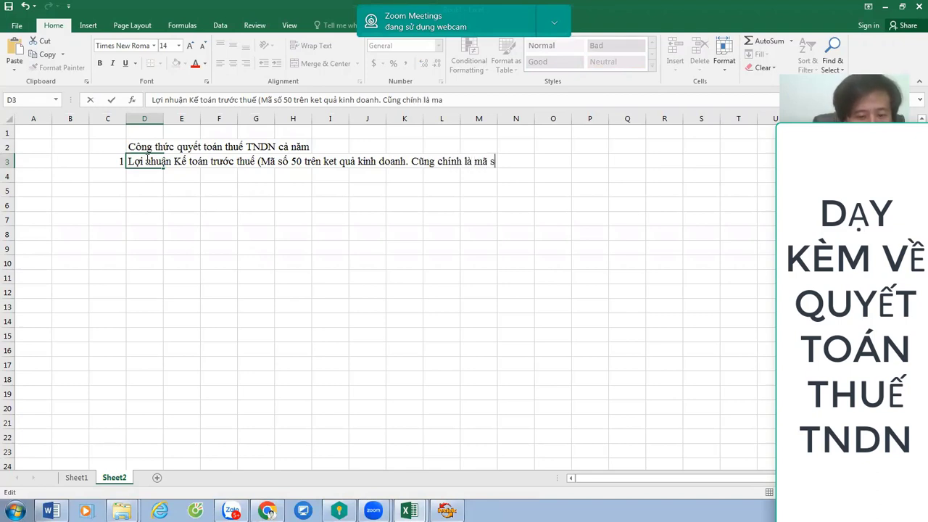
{"action": "type", "text": "oos "}
{"action": "type", "text": "22 trong phuc"}
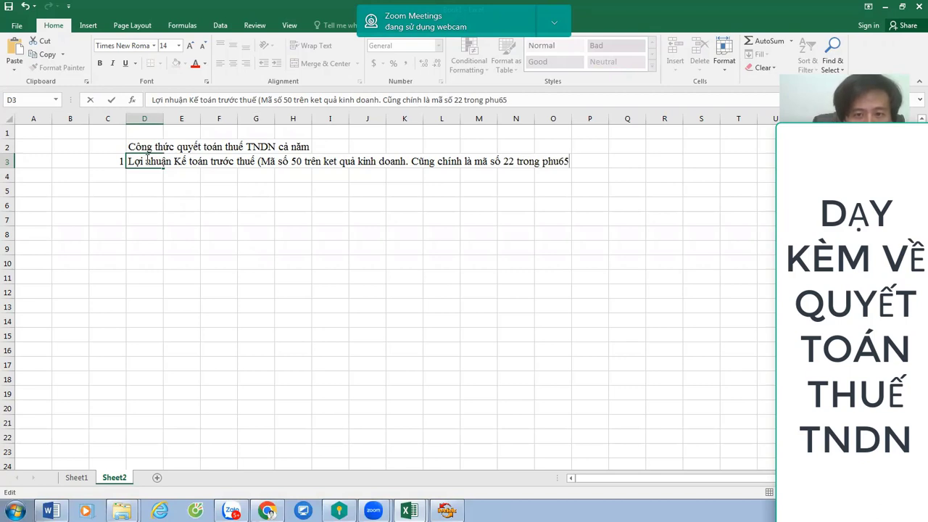
{"action": "key", "text": "BackSpace"}
{"action": "type", "text": "lu6"}
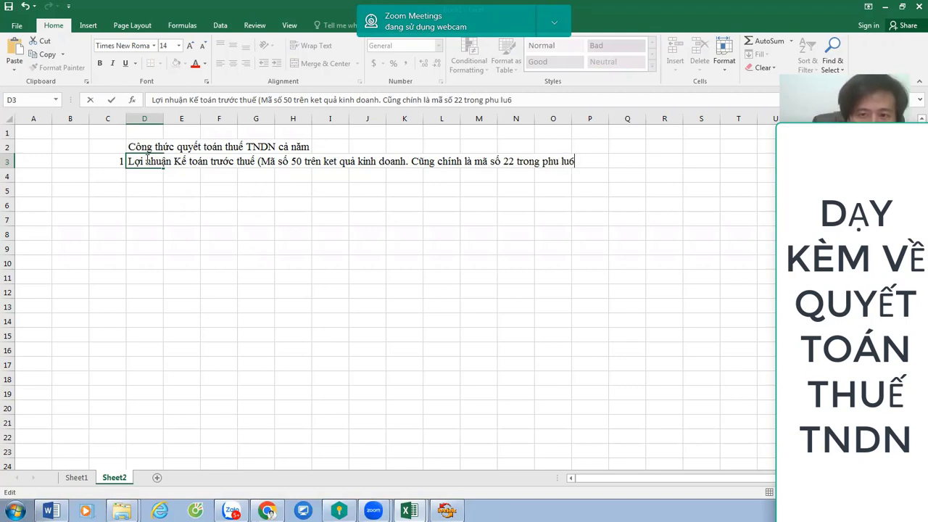
{"action": "key", "text": "BackSpace"}
{"action": "type", "text": "c 03-1"}
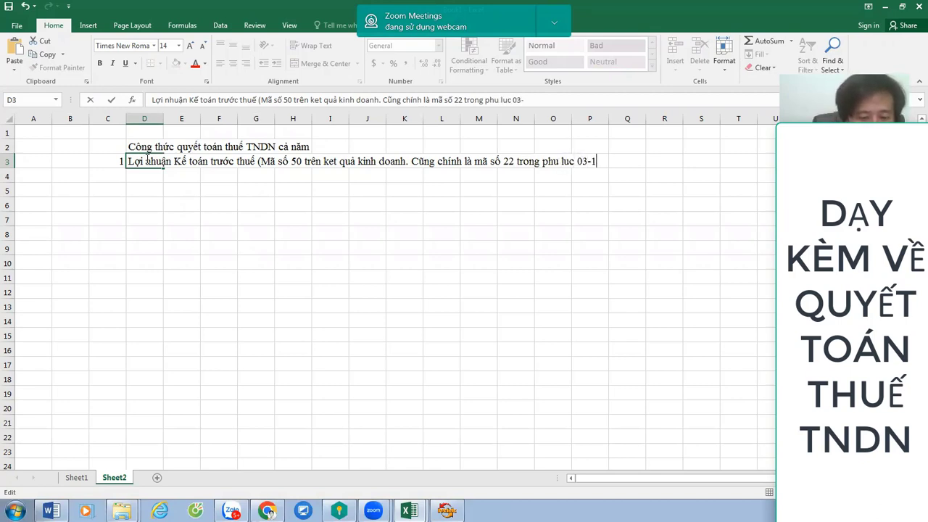
{"action": "type", "text": "a Tờ "}
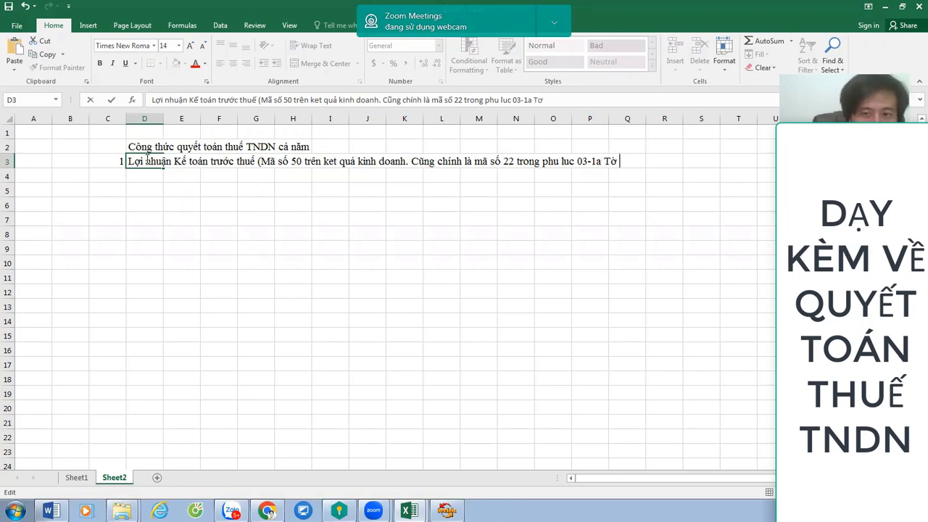
{"action": "type", "text": "khai quyết toa"}
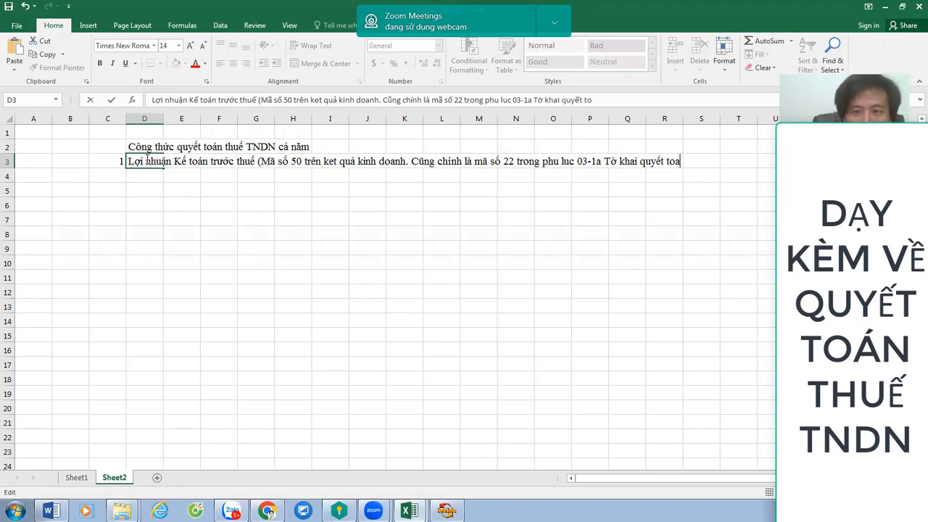
{"action": "type", "text": "n thue"}
{"action": "type", "text": " TNDN theo TT80"}
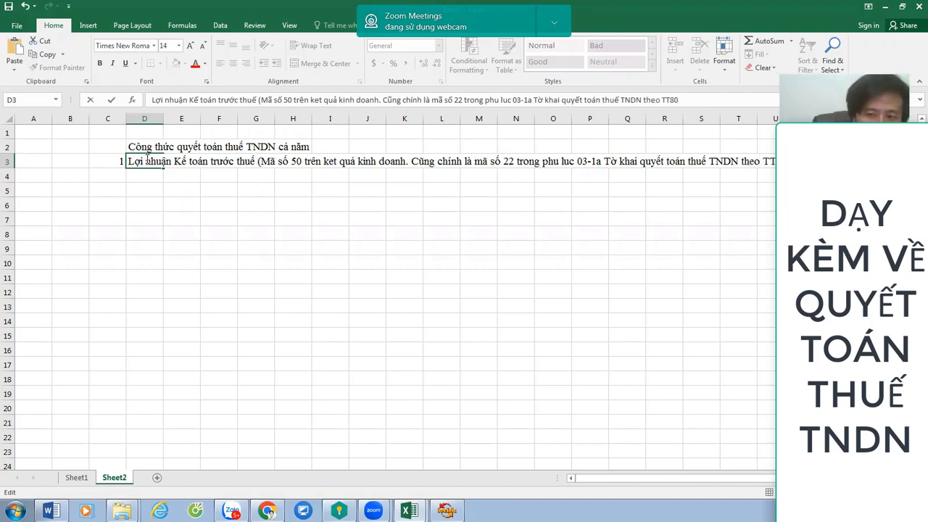
{"action": "key", "text": "Return"}
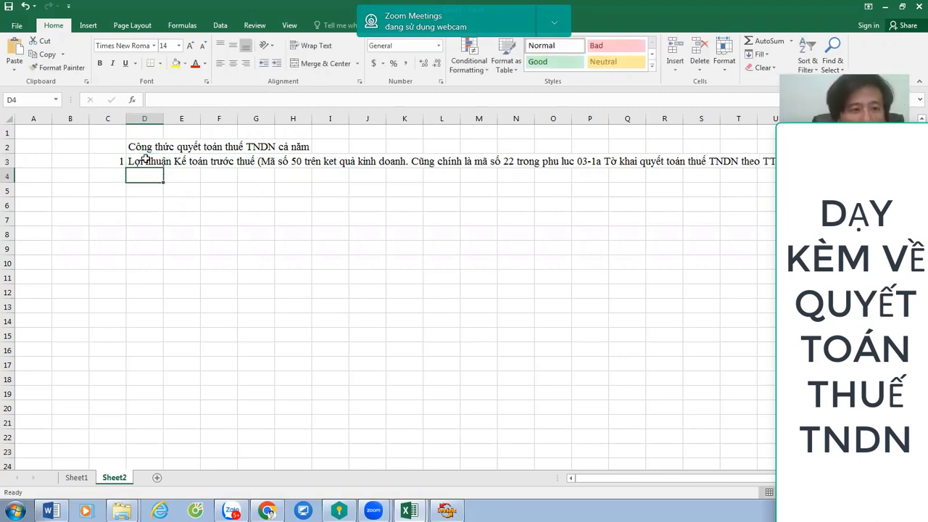
{"action": "left_click_drag", "start_coordinate": [67, 118], "coordinate": [27, 111]}
Delete the empty columns A–B and enter item number 2 in A4.
{"action": "key", "text": "ctrl+minus"}
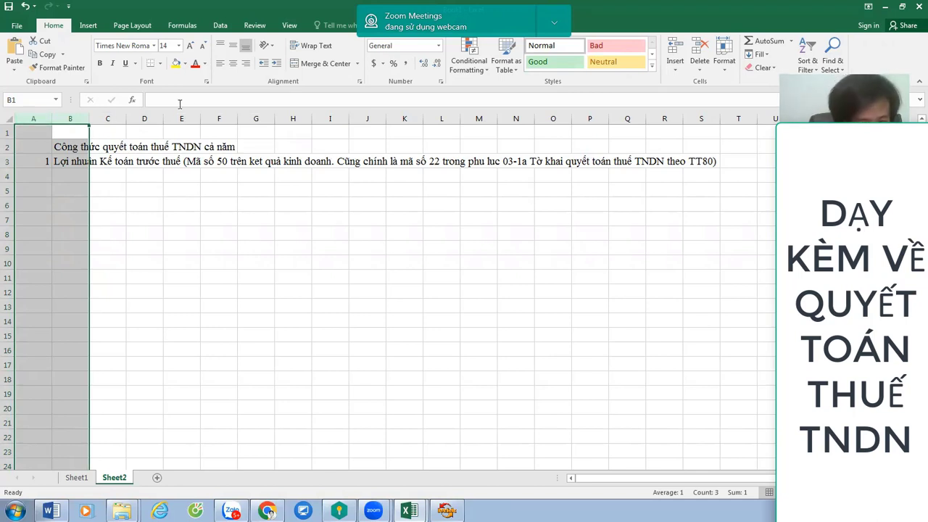
{"action": "left_click", "coordinate": [192, 187]}
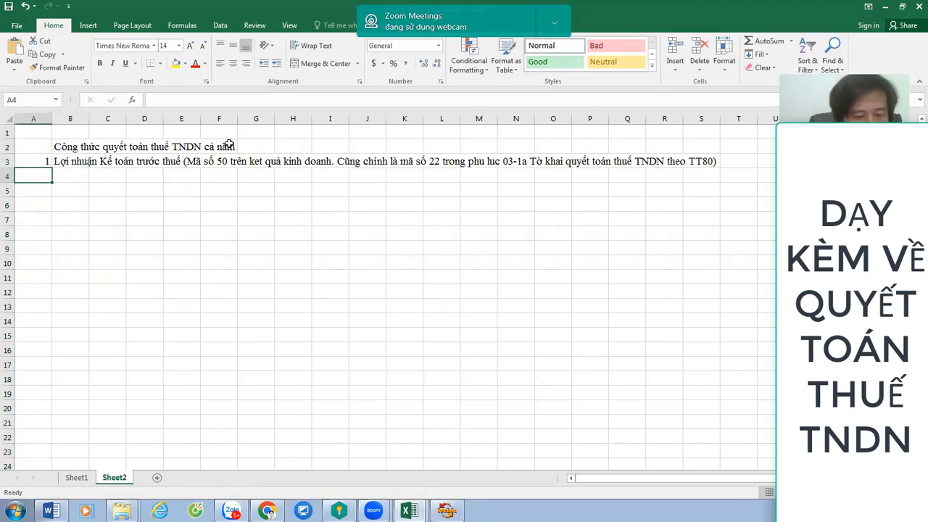
{"action": "type", "text": "2"}
{"action": "key", "text": "Tab"}
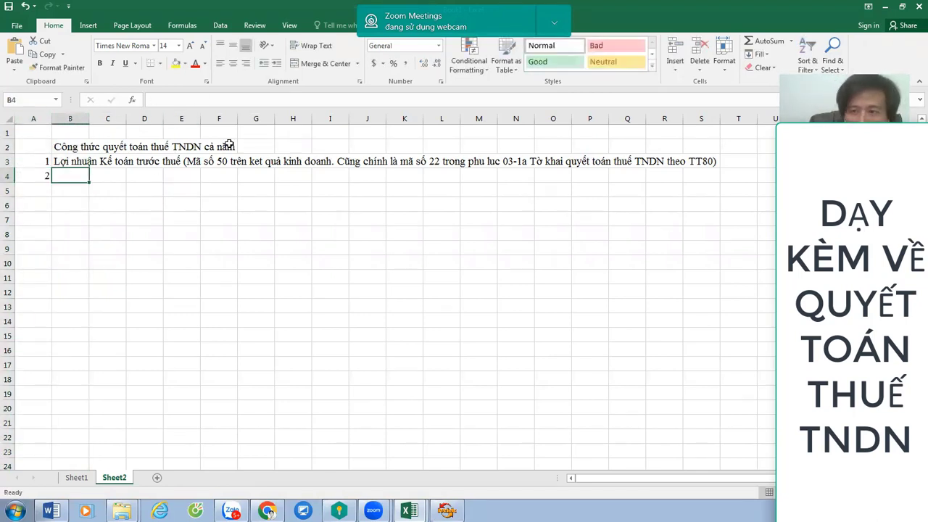
Enter item 2 in B4: add back 632;635;641;642;811 costs disallowed under TT78, TT96.
{"action": "type", "text": "Cộng"}
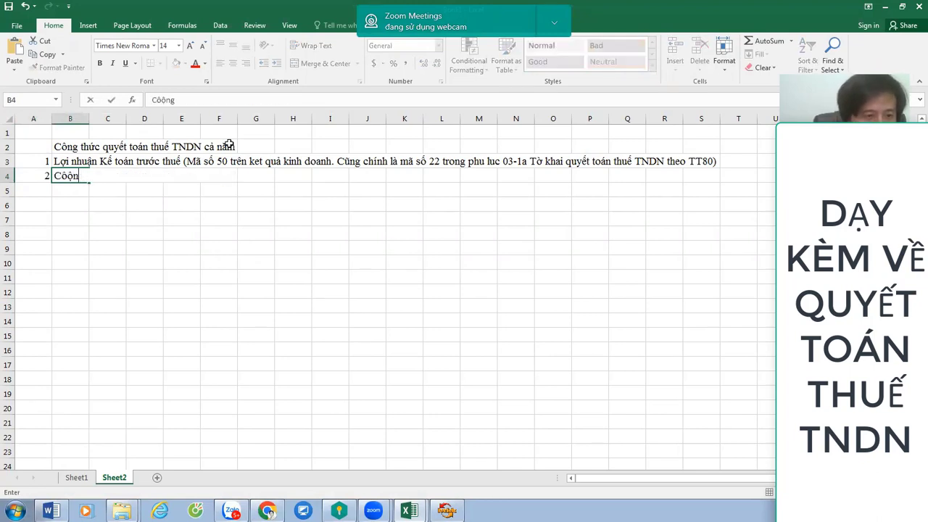
{"action": "key", "text": "BackSpace"}
{"action": "key", "text": "BackSpace"}
{"action": "key", "text": "BackSpace"}
{"action": "type", "text": "ộng vào"}
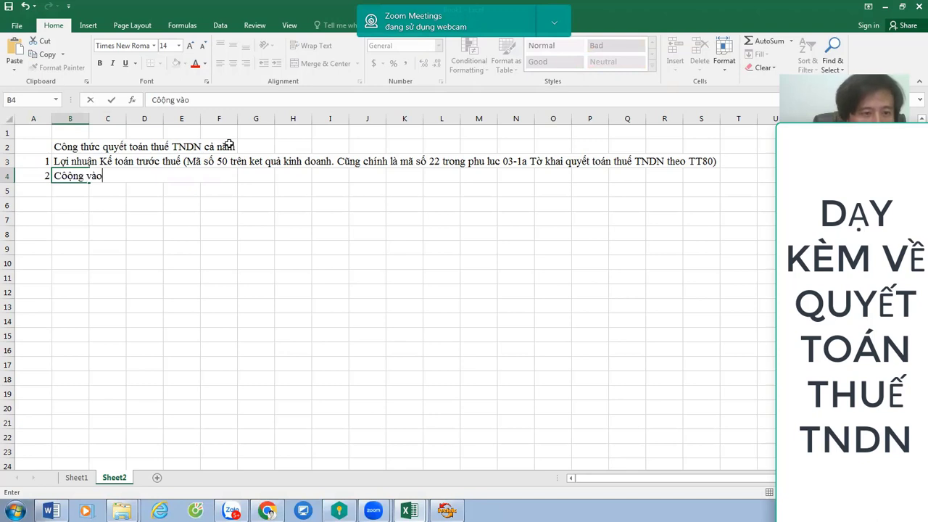
{"action": "type", "text": " NHỮNG CH"}
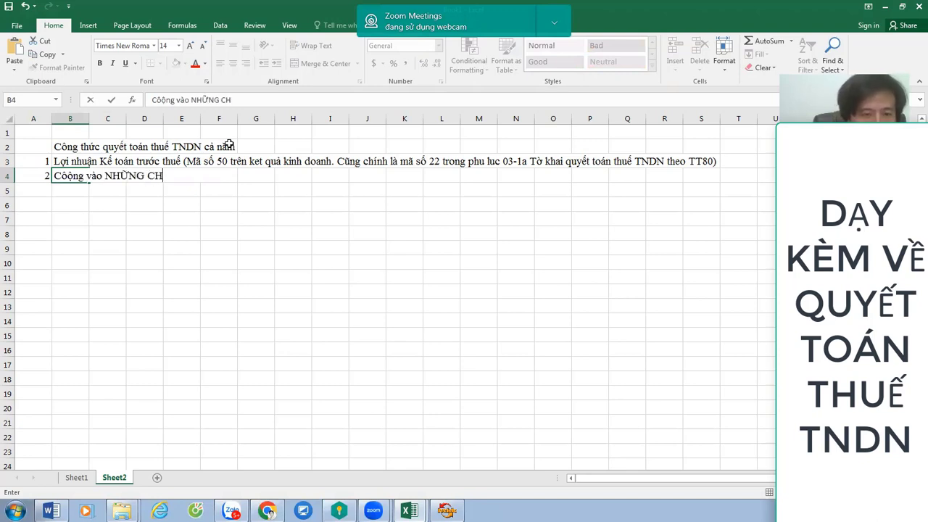
{"action": "type", "text": "I PHÍ MÀ K"}
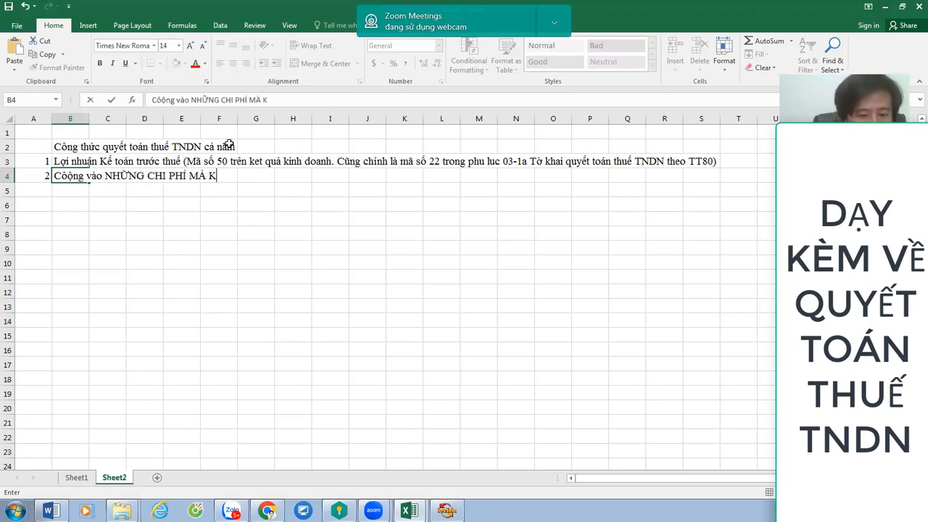
{"action": "type", "text": "Ế TOÁN DOANH"}
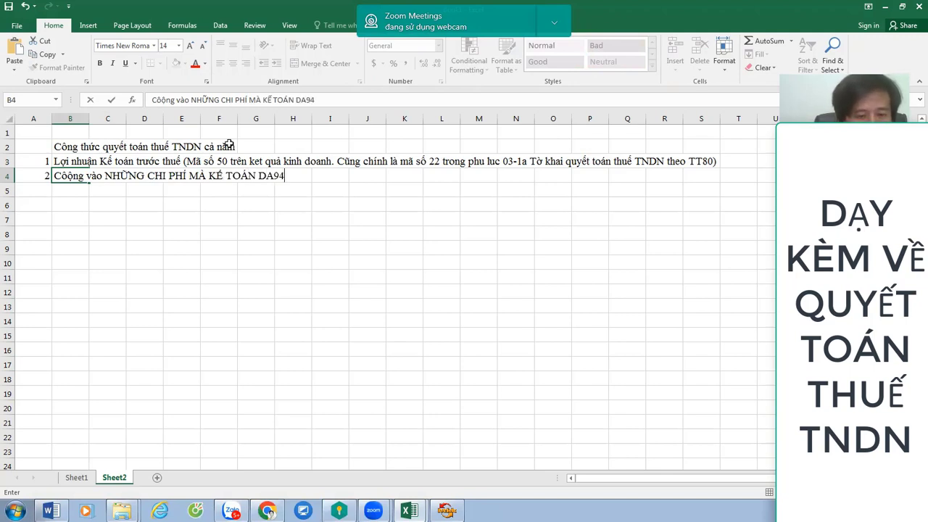
{"action": "key", "text": "BackSpace"}
{"action": "key", "text": "BackSpace"}
{"action": "key", "text": "BackSpace"}
{"action": "key", "text": "BackSpace"}
{"action": "key", "text": "BackSpace"}
{"action": "type", "text": "Đ"}
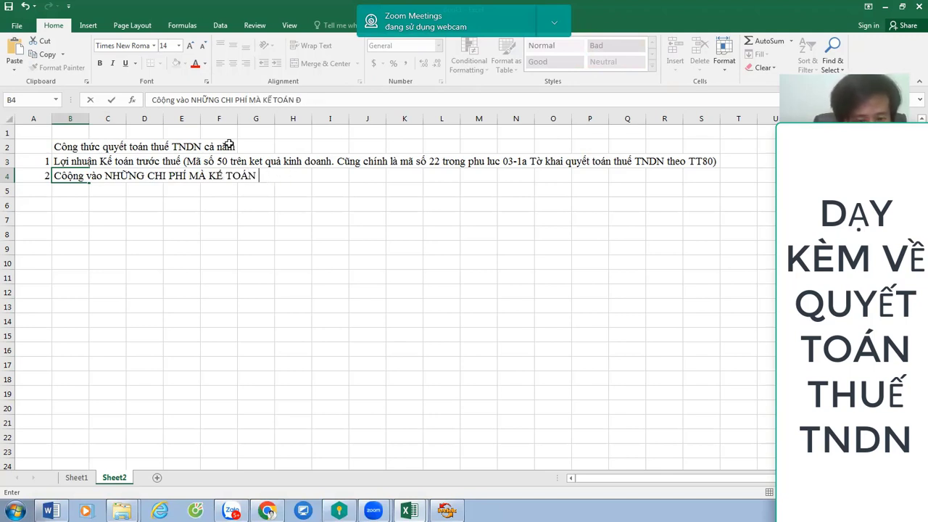
{"action": "type", "text": "A HẠCH TOÁN ("}
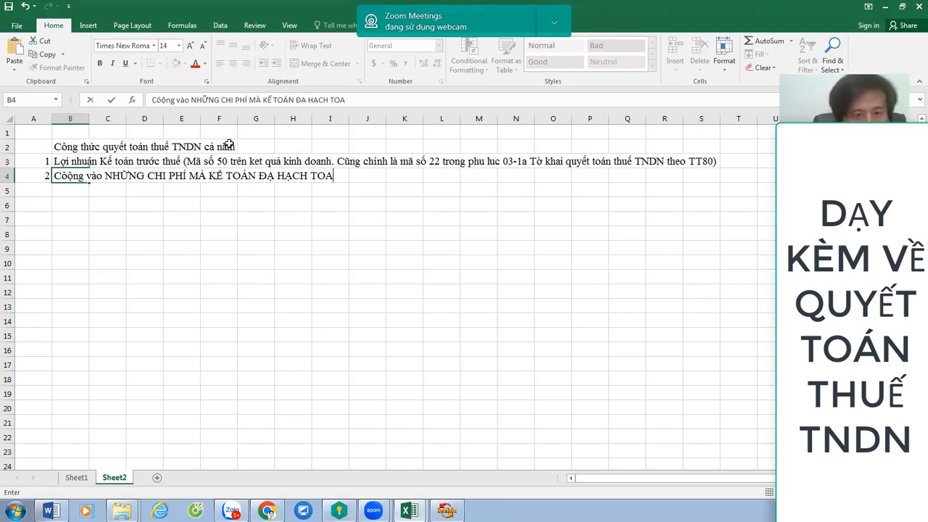
{"action": "type", "text": "6"}
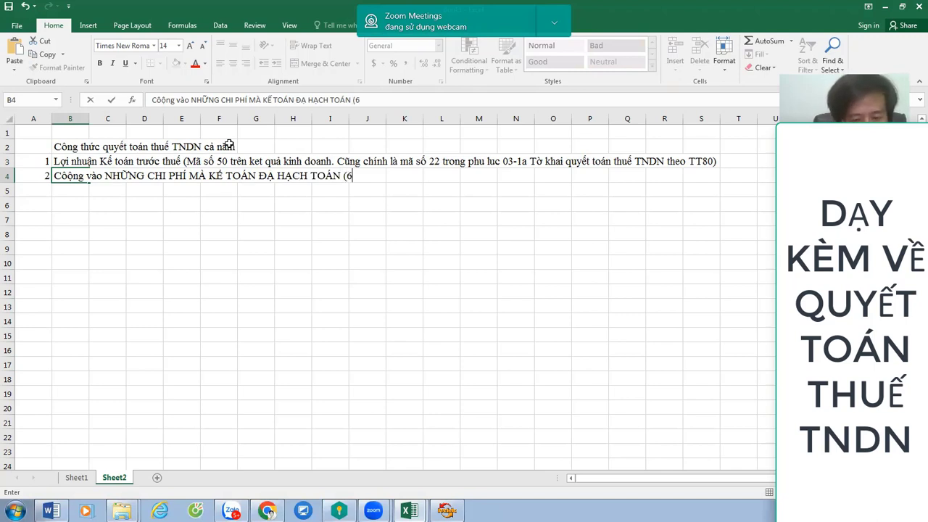
{"action": "type", "text": "32;635"}
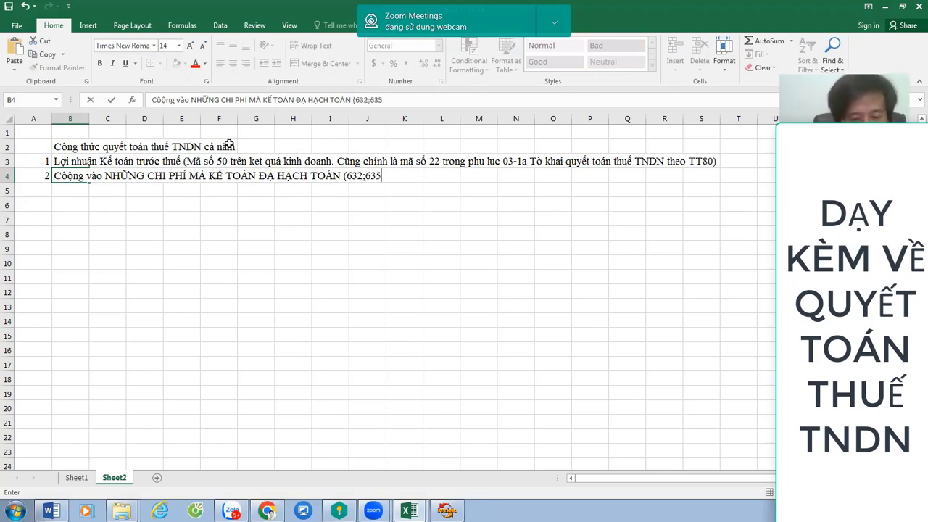
{"action": "type", "text": ";641;6"}
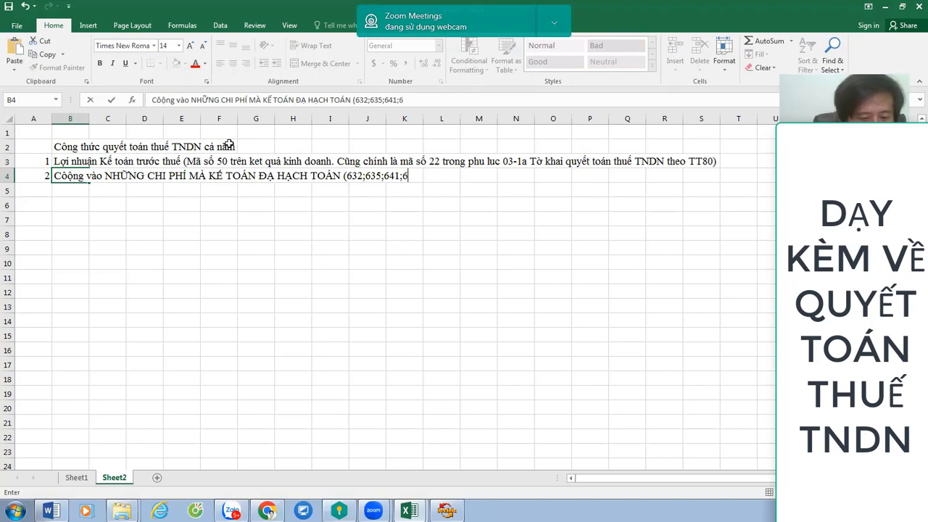
{"action": "type", "text": "42;8"}
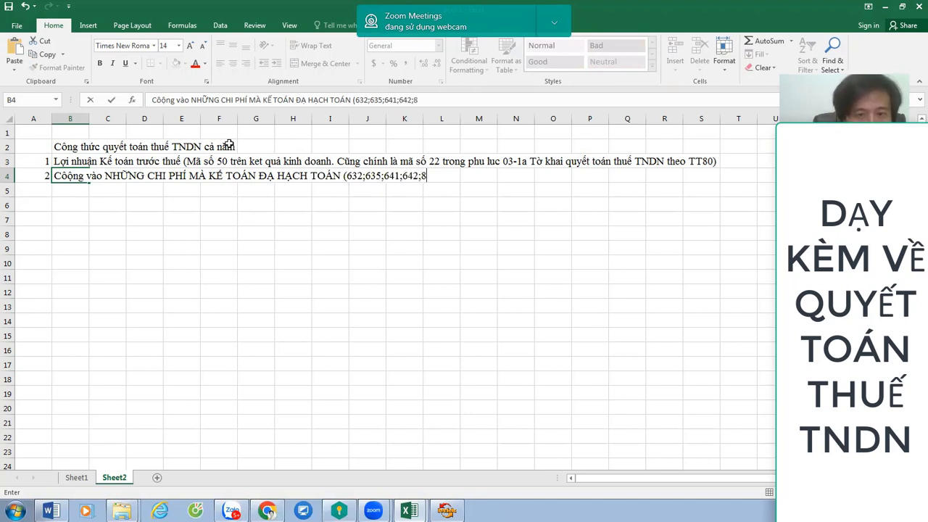
{"action": "type", "text": "11) "}
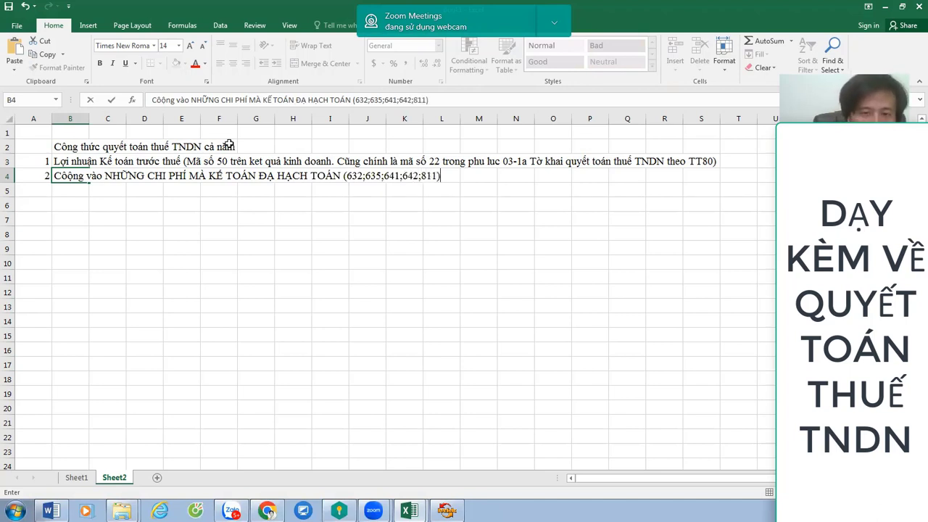
{"action": "type", "text": "Như"}
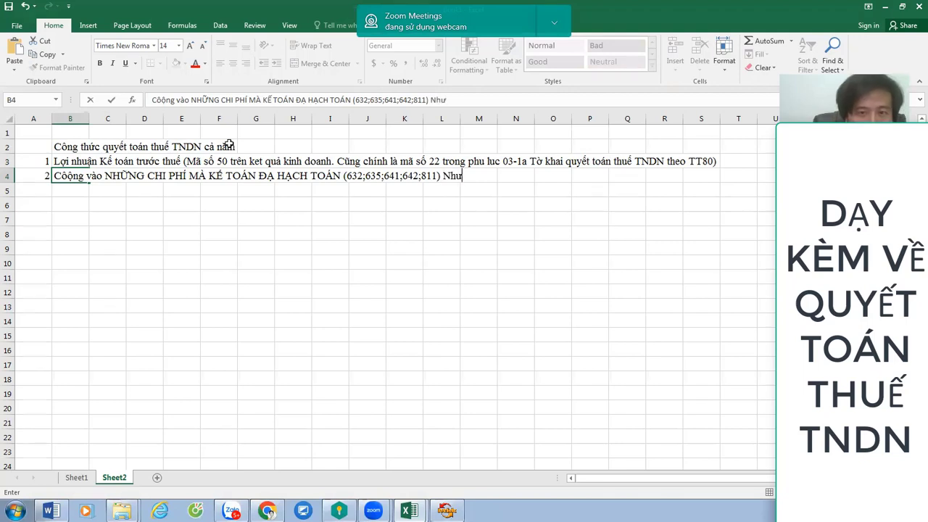
{"action": "type", "text": "ng Thuế "}
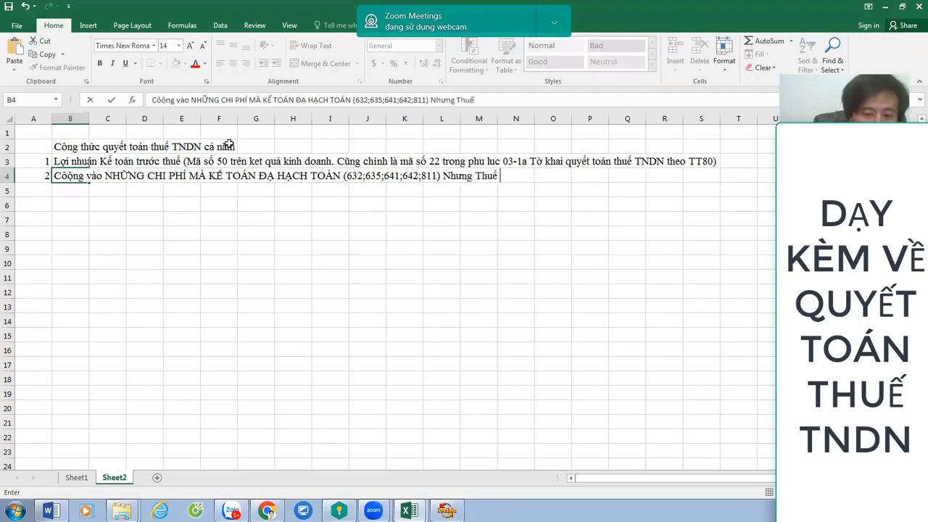
{"action": "type", "text": "Ko chap nhận theo "}
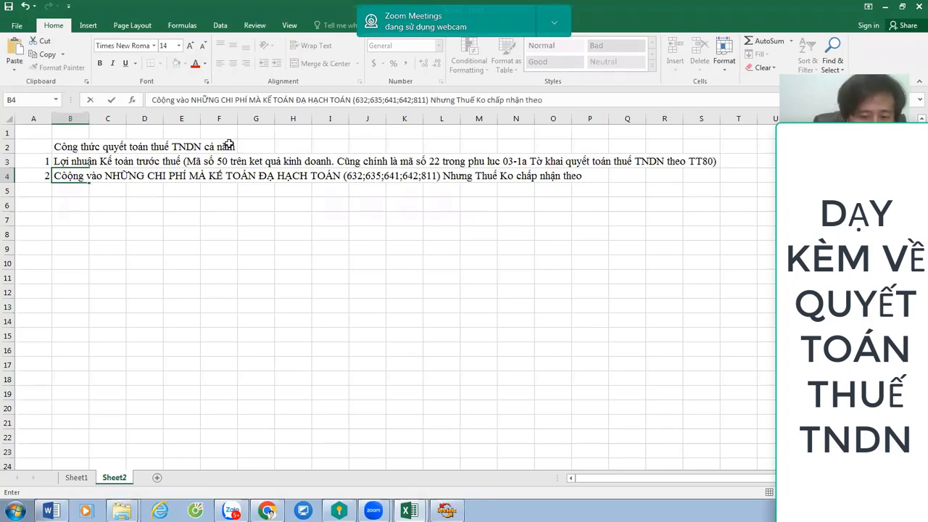
{"action": "type", "text": "TT"}
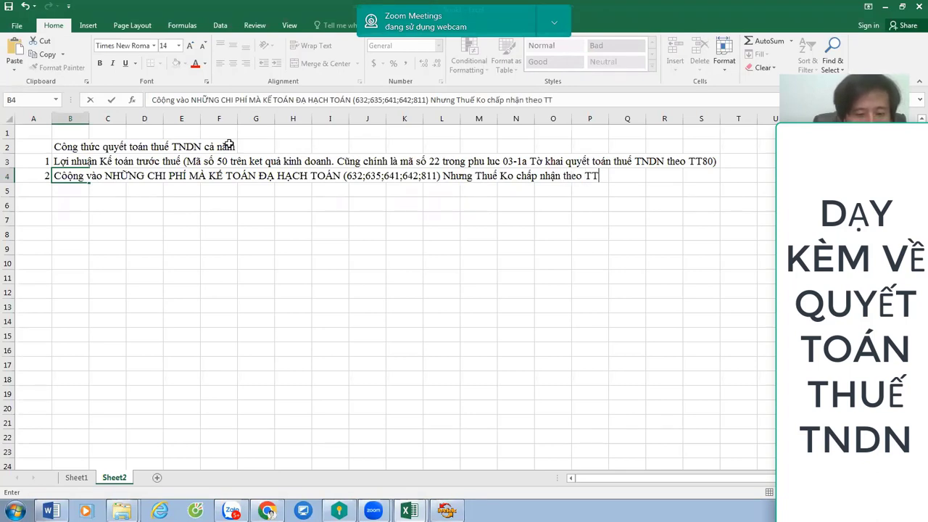
{"action": "type", "text": "78, TT96"}
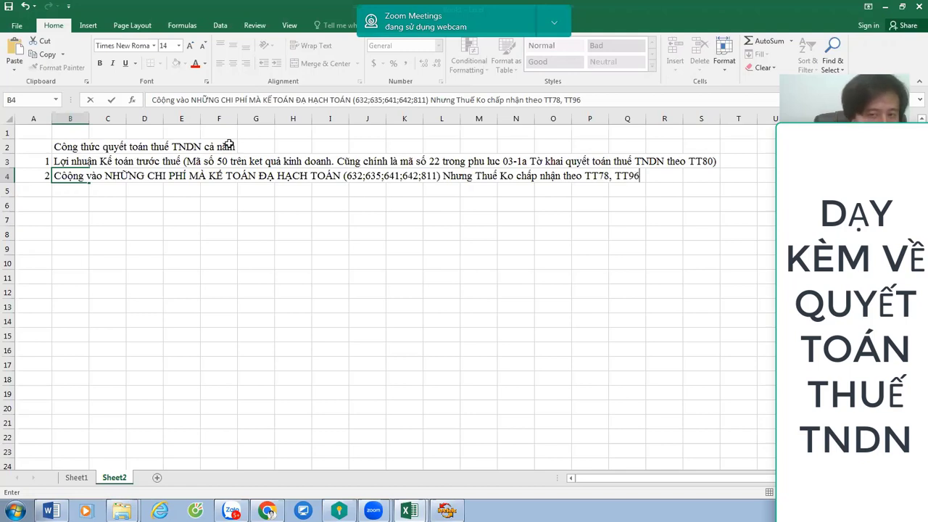
{"action": "type", "text": " (thuew61"}
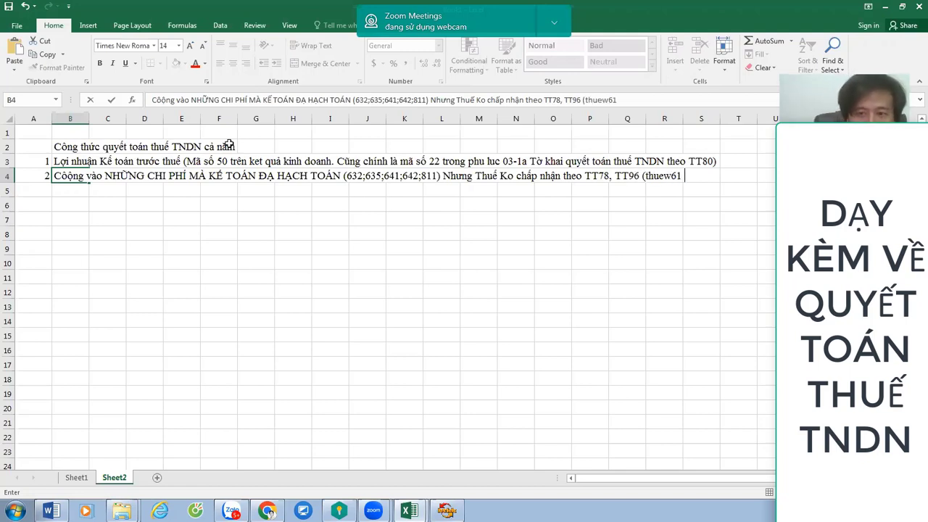
{"action": "type", "text": "ế TNDN)"}
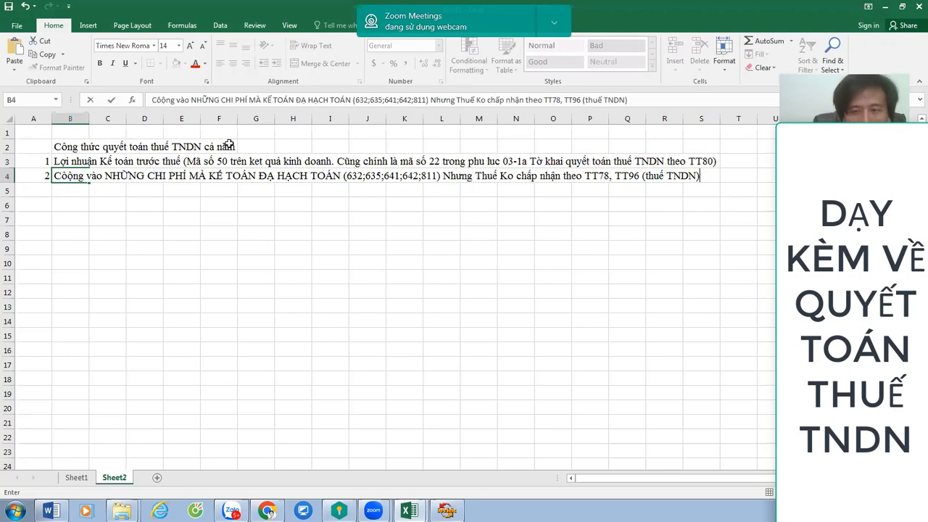
{"action": "key", "text": "Return"}
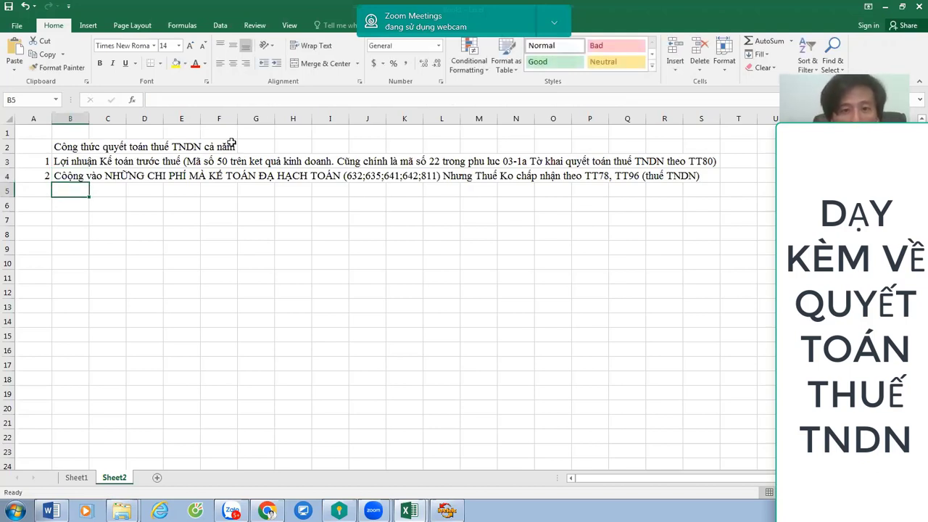
{"action": "left_click", "coordinate": [64, 177]}
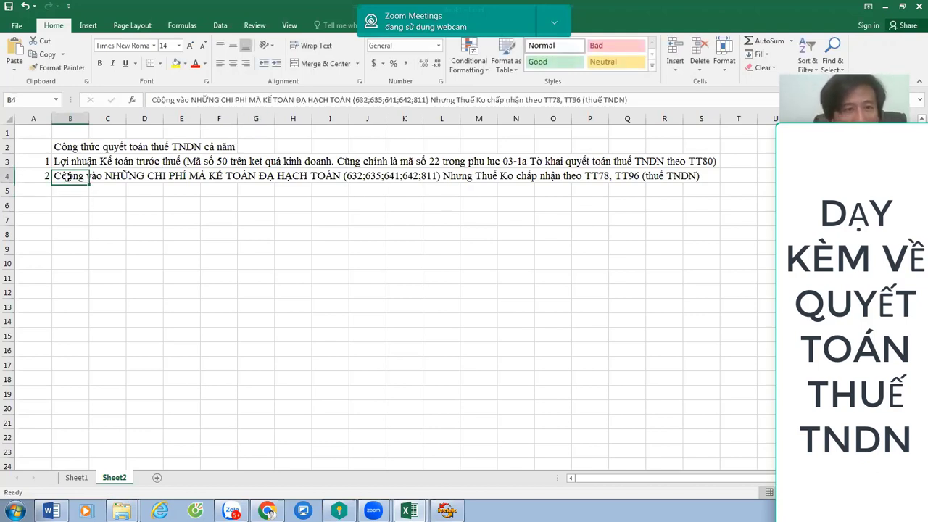
Make the word 'Cộng' at the start of item 2 in B4 bold.
{"action": "left_click", "coordinate": [369, 95]}
{"action": "key", "text": "shift+Right"}
{"action": "key", "text": "shift+Right"}
{"action": "key", "text": "shift+Right"}
{"action": "key", "text": "shift+Right"}
{"action": "key", "text": "shift+Right"}
{"action": "key", "text": "shift+Right"}
{"action": "key", "text": "shift+Right"}
{"action": "key", "text": "shift+Right"}
{"action": "key", "text": "shift+Right"}
{"action": "key", "text": "shift+Right"}
{"action": "key", "text": "shift+Right"}
{"action": "key", "text": "shift+Right"}
{"action": "key", "text": "shift+Right"}
{"action": "key", "text": "shift+Right"}
{"action": "key", "text": "shift+Right"}
{"action": "key", "text": "shift+Right"}
{"action": "key", "text": "shift+Right"}
{"action": "key", "text": "shift+Right"}
{"action": "key", "text": "shift+Right"}
{"action": "key", "text": "shift+Right"}
{"action": "key", "text": "shift+Right"}
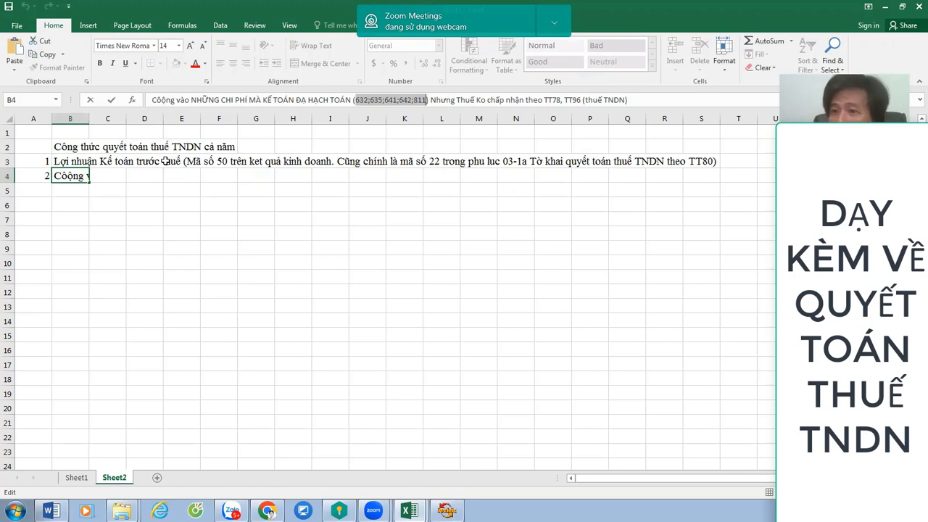
{"action": "left_click", "coordinate": [69, 176]}
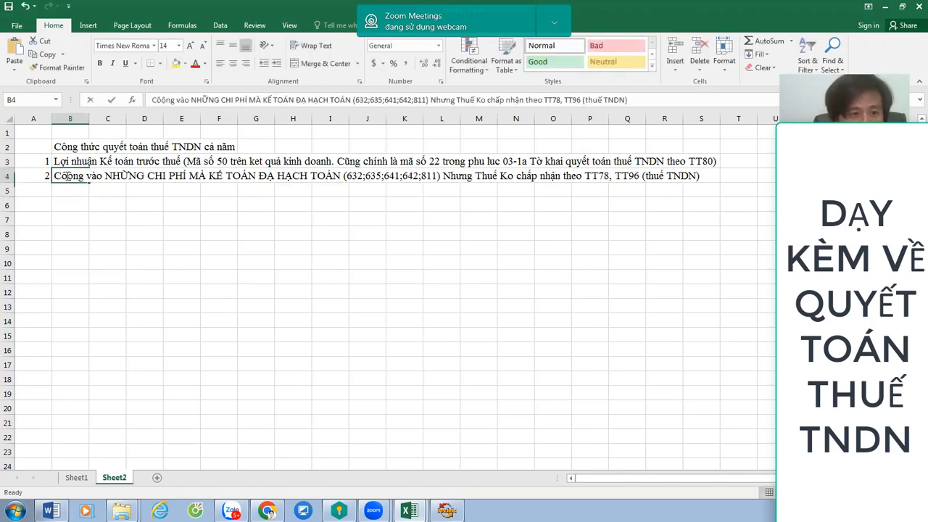
{"action": "key", "text": "BackSpace"}
{"action": "key", "text": "ctrl+Return"}
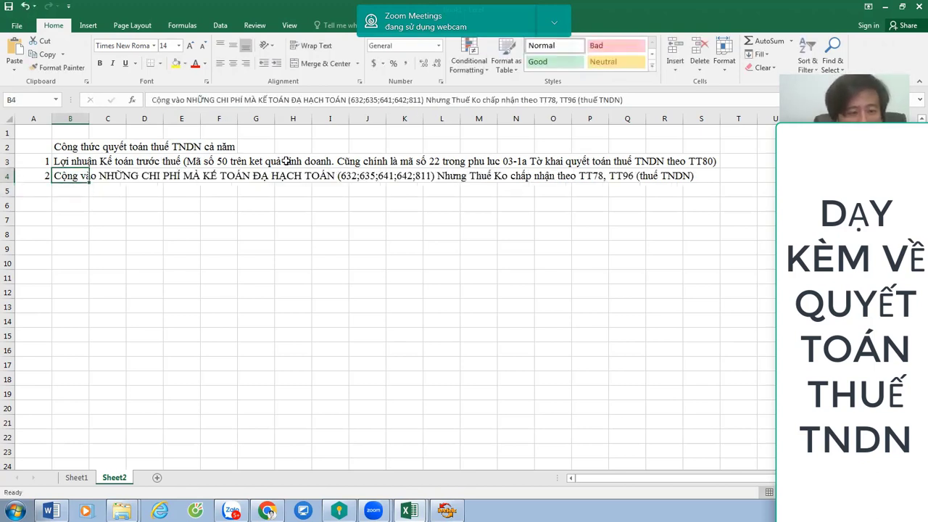
{"action": "key", "text": "F2"}
{"action": "key", "text": "Home"}
{"action": "key", "text": "shift+Right"}
{"action": "key", "text": "shift+Right"}
{"action": "key", "text": "shift+Right"}
{"action": "key", "text": "shift+Right"}
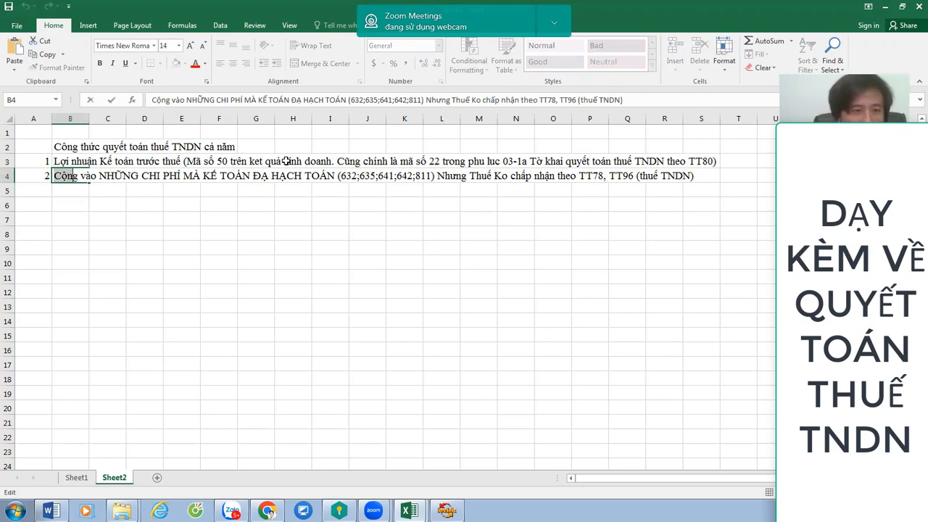
{"action": "key", "text": "ctrl+b"}
{"action": "key", "text": "Return"}
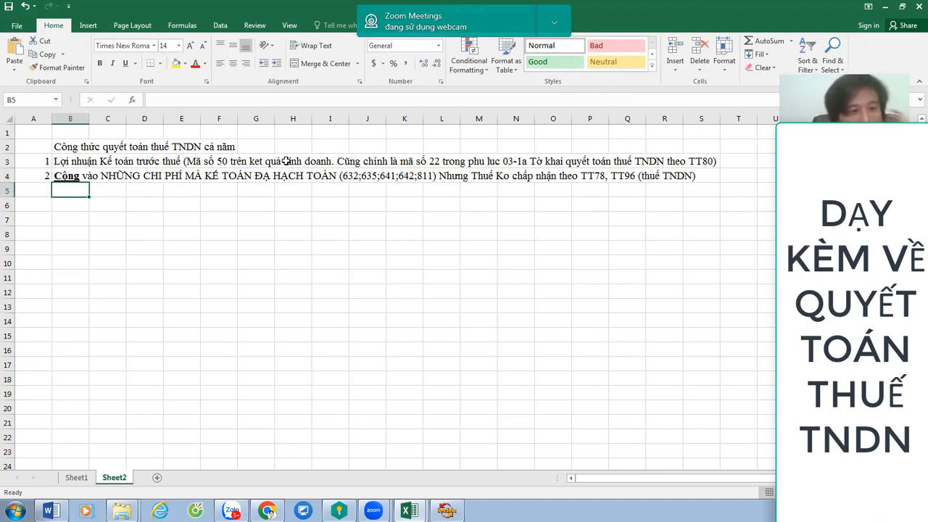
Enter item number 3 in A5.
{"action": "key", "text": "Left"}
{"action": "type", "text": "3"}
{"action": "key", "text": "Tab"}
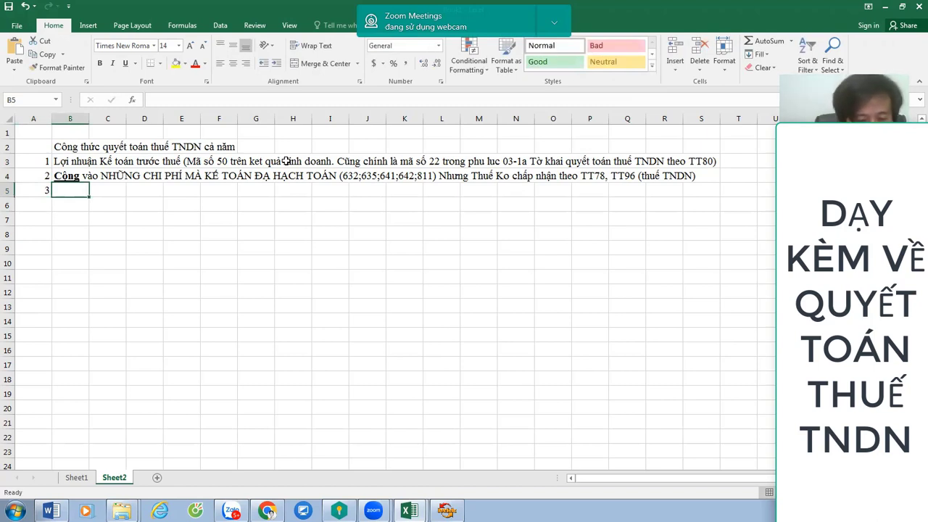
Enter 'TRỪ RA THU NHẬP MIỄN THUẾ (TỨC LÀ HẠCH TOÁN 511;515;711)… bỏ ra' in B5.
{"action": "type", "text": "TRỪ R"}
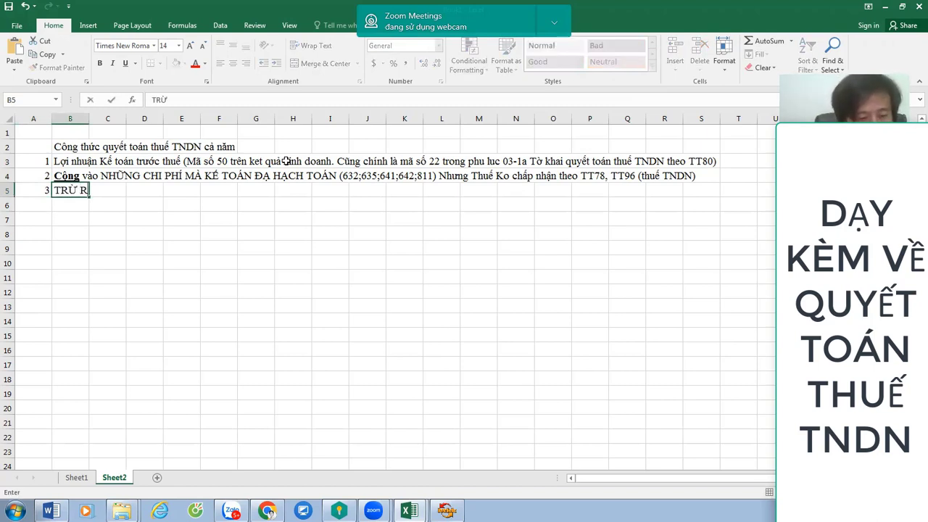
{"action": "type", "text": "A THU NHẬP "}
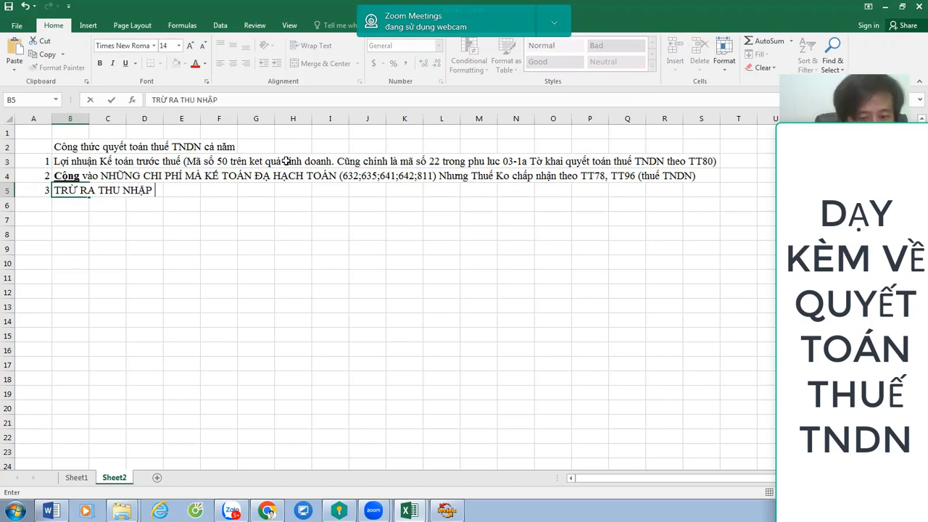
{"action": "type", "text": "MIEỄN THUẾ "}
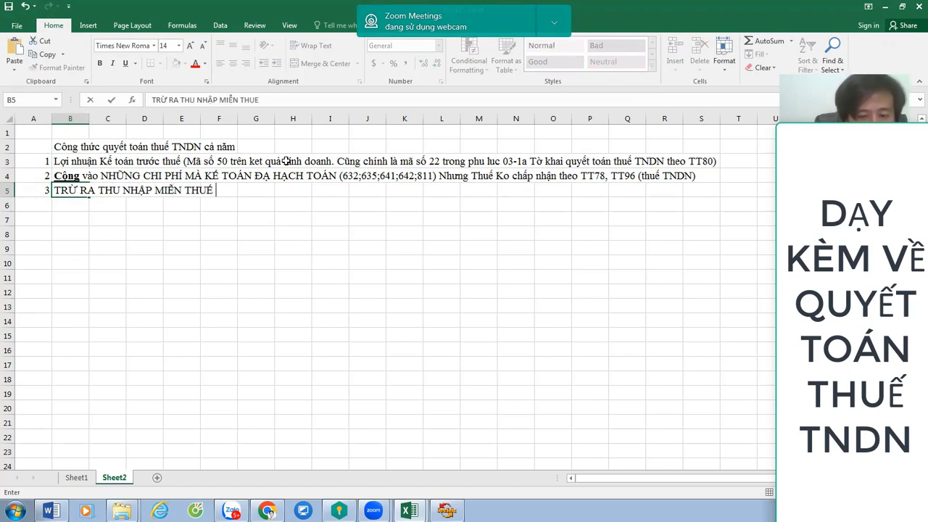
{"action": "type", "text": "(TỨC LÀ HA"}
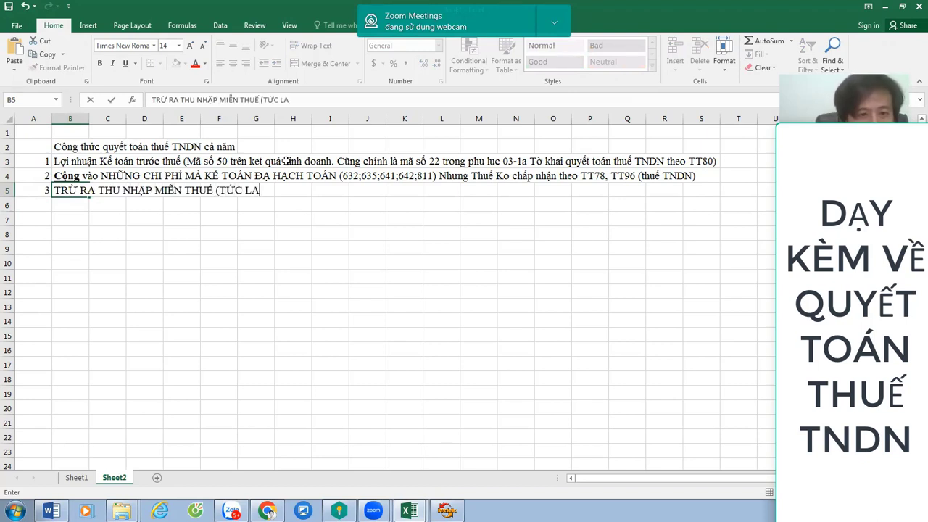
{"action": "type", "text": "ẠCH TOÁN "}
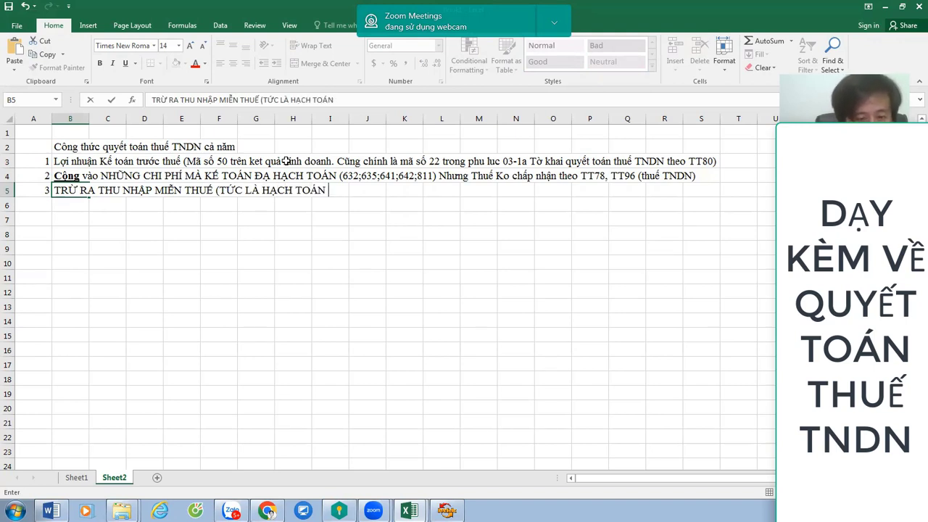
{"action": "type", "text": "511;51"}
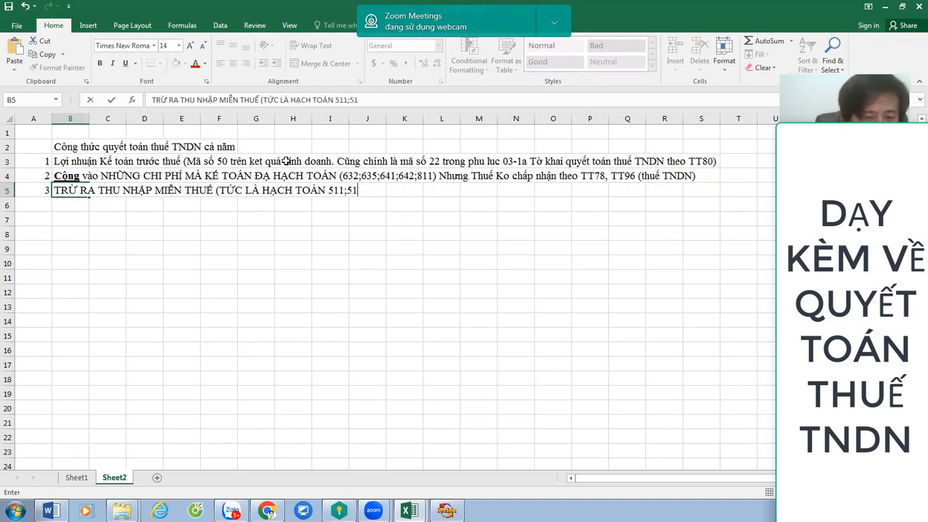
{"action": "type", "text": "5;711"}
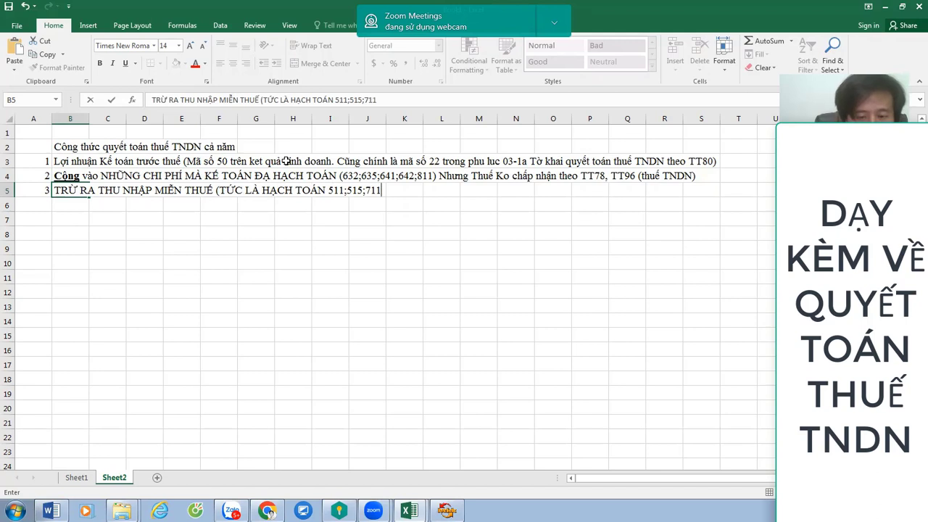
{"action": "type", "text": ") Nhưn"}
{"action": "key", "text": "BackSpace"}
{"action": "key", "text": "BackSpace"}
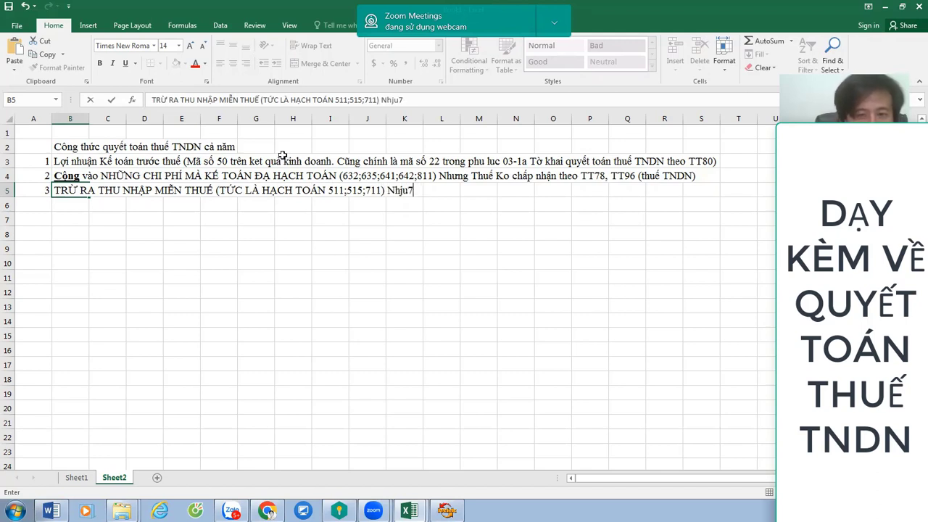
{"action": "type", "text": "ung "}
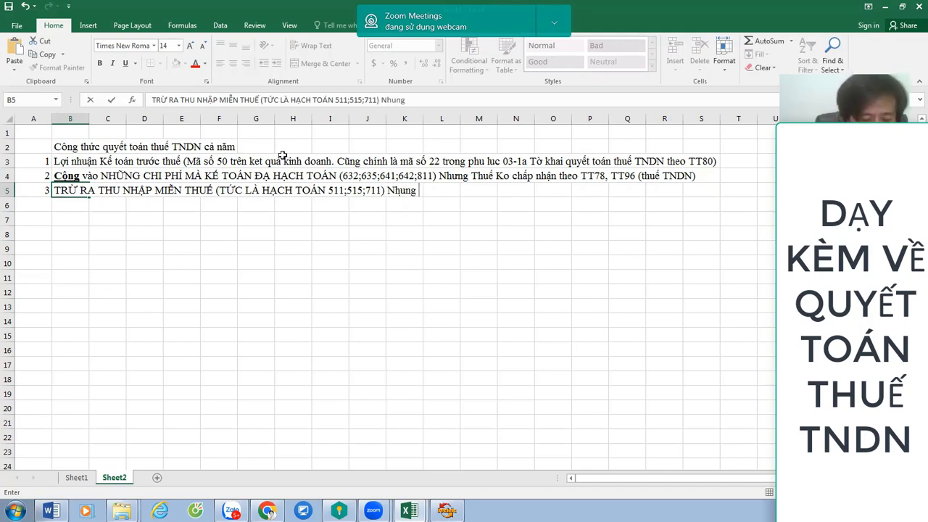
{"action": "type", "text": "khi "}
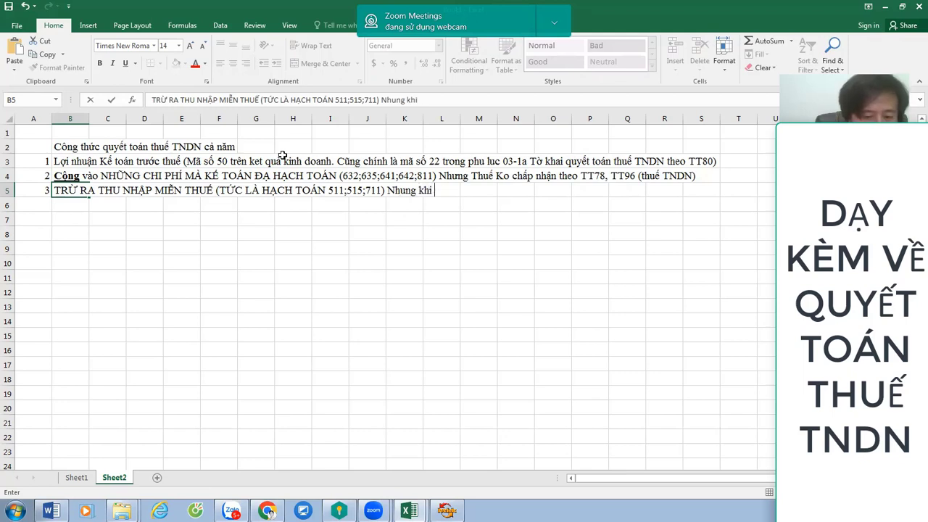
{"action": "type", "text": "quyết toán thu"}
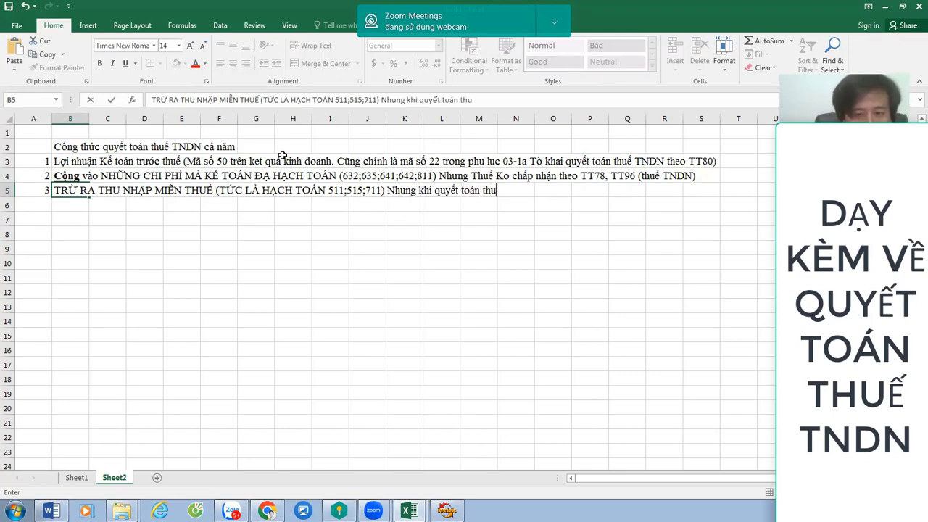
{"action": "type", "text": "ế TNDN thì "}
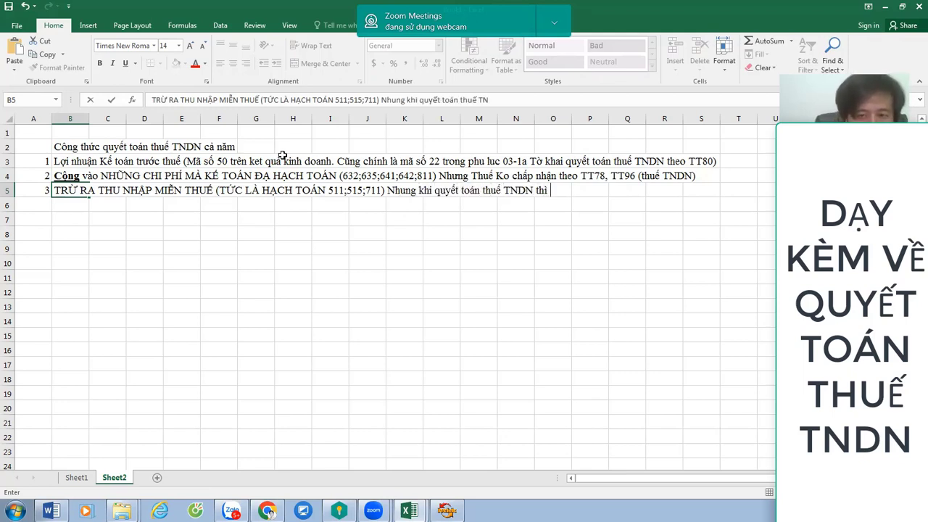
{"action": "type", "text": "bỏ ra"}
{"action": "key", "text": "Return"}
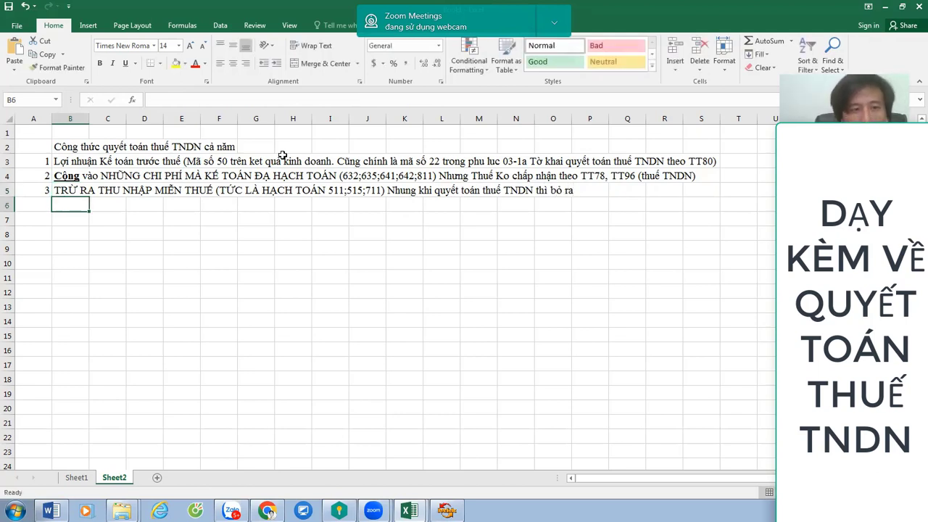
{"action": "key", "text": "Up"}
{"action": "key", "text": "Down"}
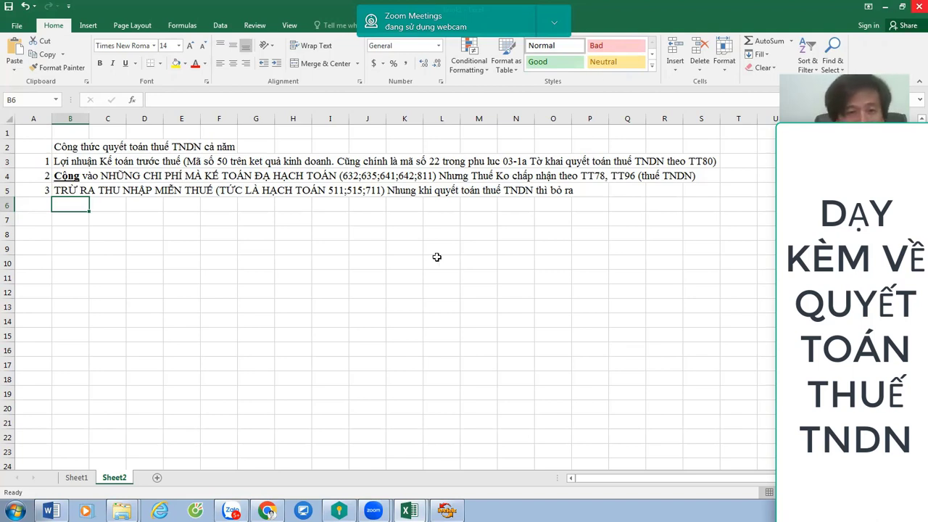
Start the example at J8: Cty A / Cty mẹ, Cty B / Cty con, LNST 2022 100 triệu.
{"action": "left_click", "coordinate": [378, 238]}
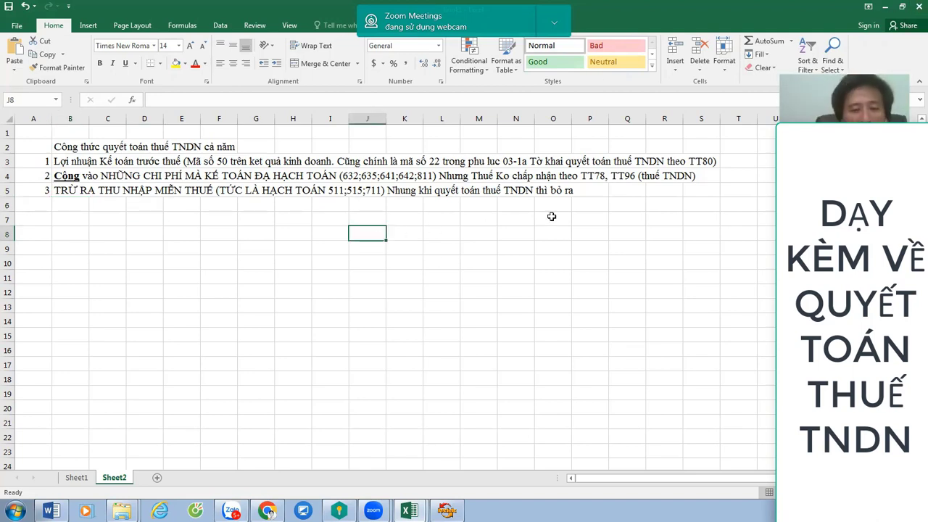
{"action": "type", "text": "Cty A"}
{"action": "key", "text": "Tab"}
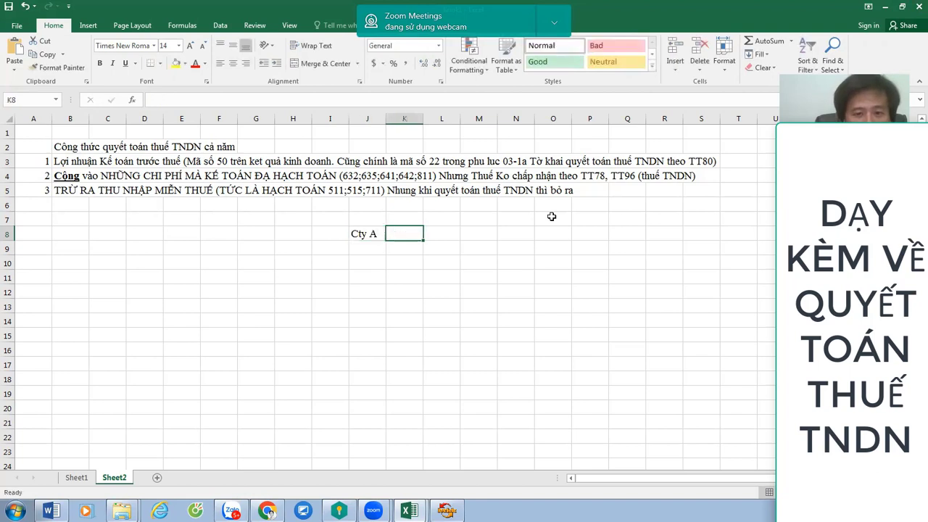
{"action": "type", "text": "Cty mẹ"}
{"action": "key", "text": "Return"}
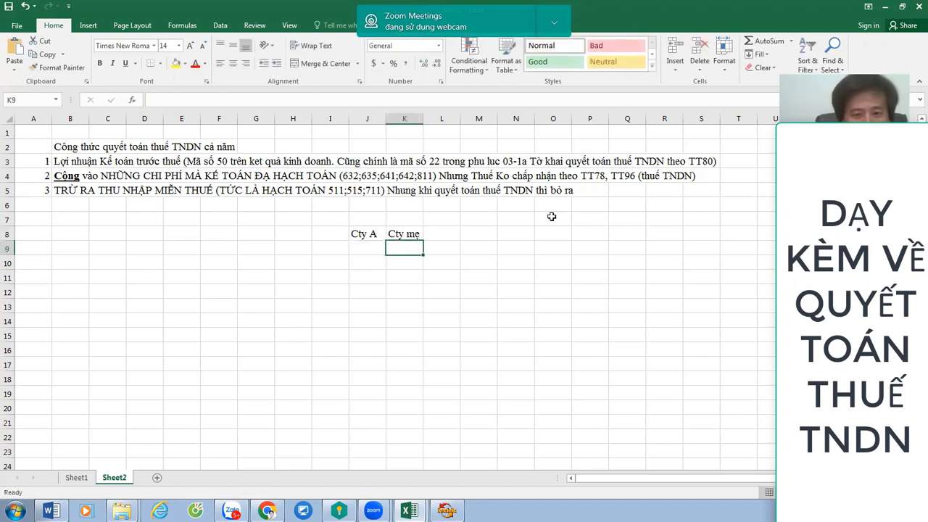
{"action": "type", "text": "Cty B"}
{"action": "key", "text": "Tab"}
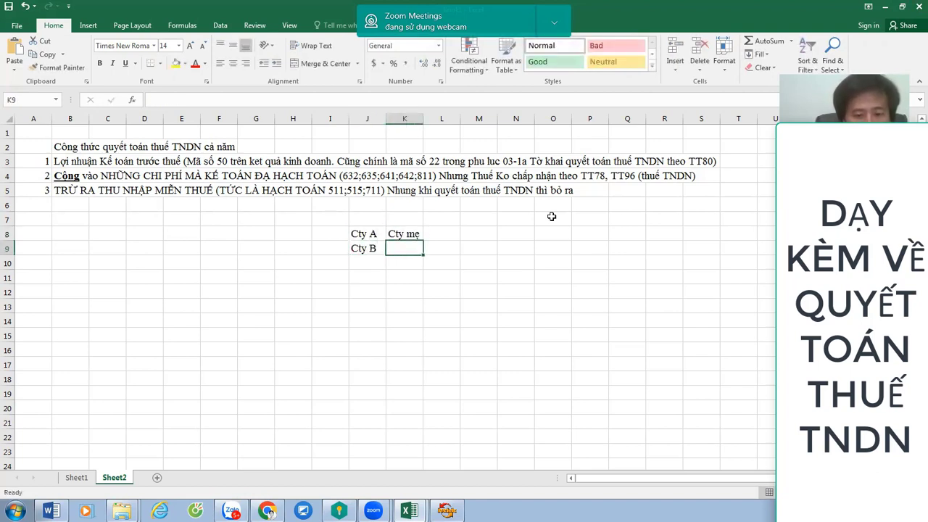
{"action": "type", "text": "Cty con"}
{"action": "key", "text": "Return"}
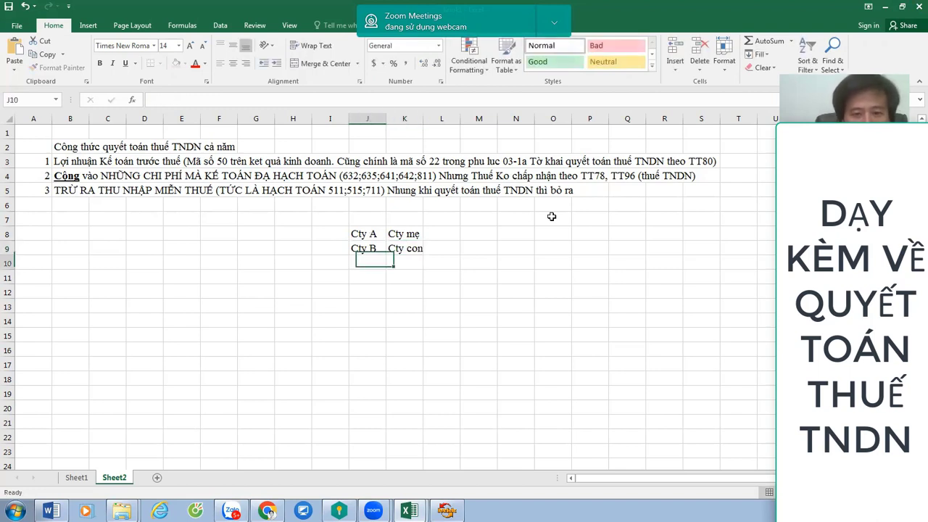
{"action": "key", "text": "Up"}
{"action": "key", "text": "Right"}
{"action": "key", "text": "Right"}
{"action": "key", "text": "Right"}
{"action": "key", "text": "Right"}
{"action": "key", "text": "Right"}
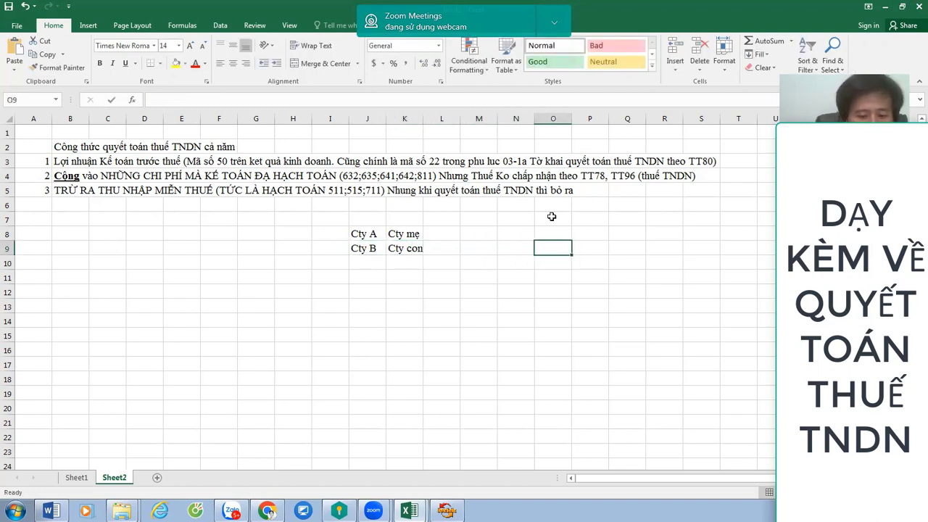
{"action": "type", "text": "LNST 2022"}
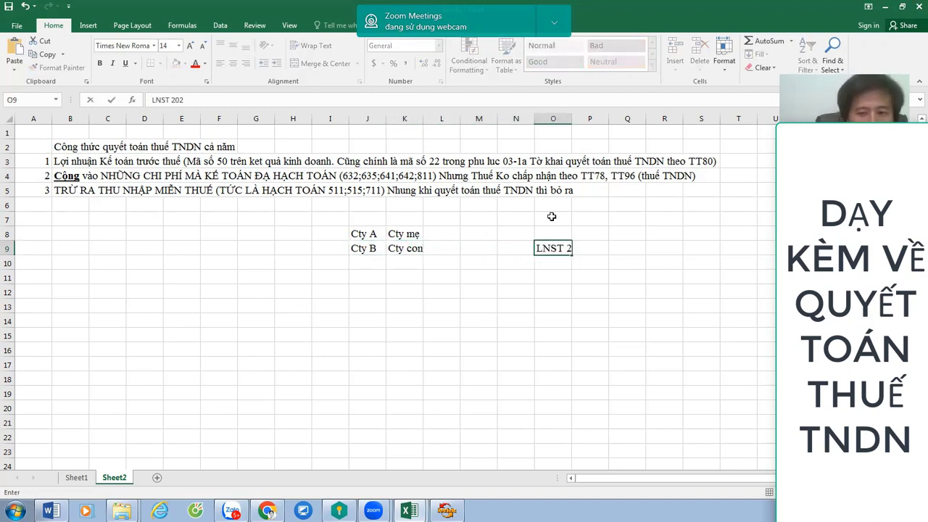
{"action": "key", "text": "Tab"}
{"action": "key", "text": "Tab"}
{"action": "type", "text": "100 t"}
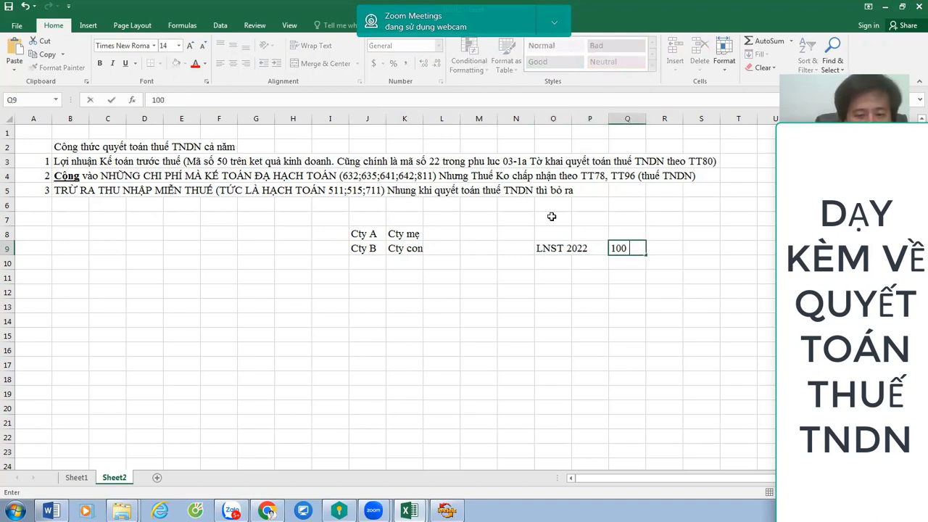
{"action": "key", "text": "Return"}
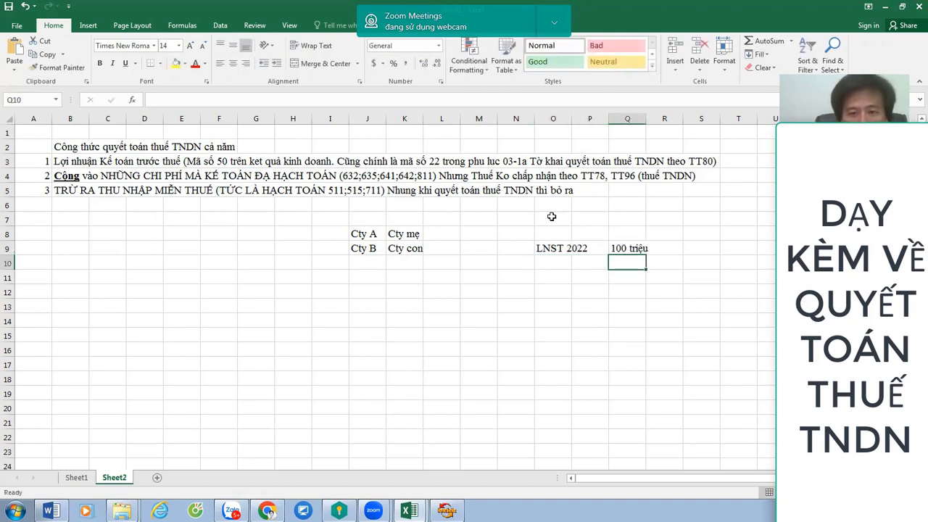
{"action": "key", "text": "Left"}
{"action": "key", "text": "Left"}
{"action": "key", "text": "Left"}
{"action": "key", "text": "Right"}
{"action": "key", "text": "Right"}
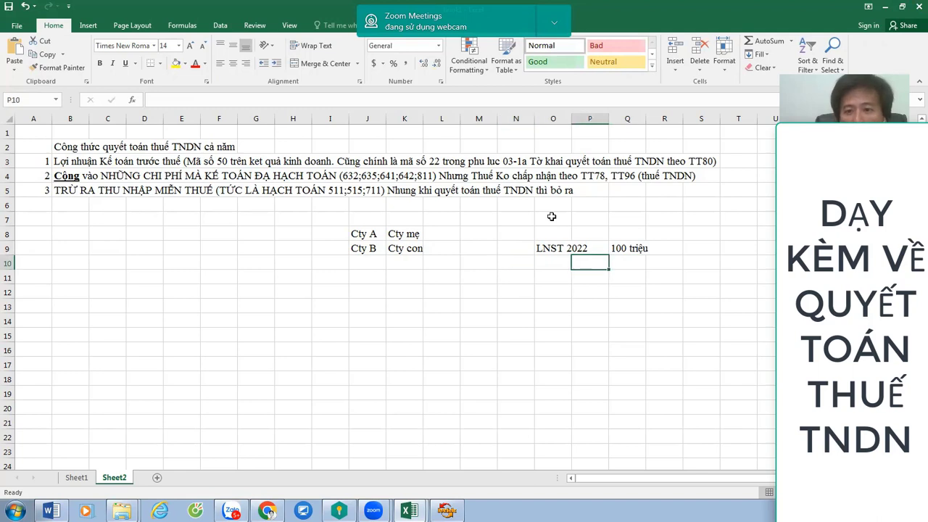
{"action": "key", "text": "Right"}
{"action": "key", "text": "Up"}
{"action": "key", "text": "Left"}
{"action": "key", "text": "Left"}
{"action": "key", "text": "Left"}
{"action": "key", "text": "Left"}
{"action": "key", "text": "Left"}
{"action": "key", "text": "Down"}
{"action": "key", "text": "Down"}
{"action": "key", "text": "Down"}
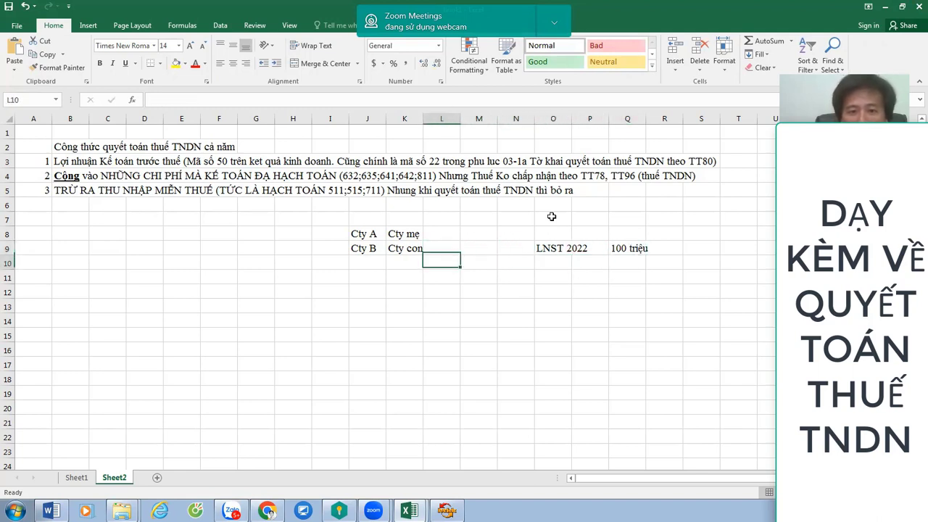
{"action": "key", "text": "Left"}
{"action": "key", "text": "Left"}
Enter 2023 in J12, then Nợ 112 and Có 515 below it.
{"action": "type", "text": "2023"}
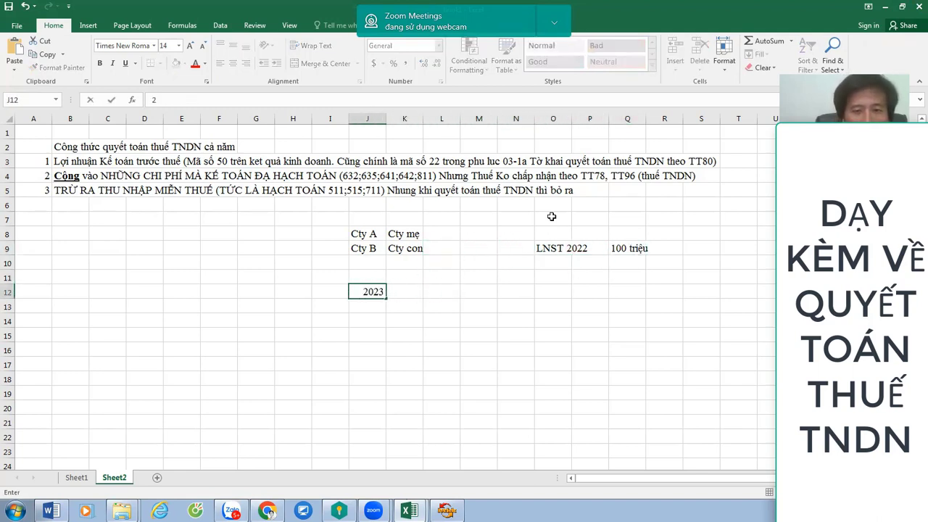
{"action": "key", "text": "Return"}
{"action": "key", "text": "Down"}
{"action": "type", "text": "No"}
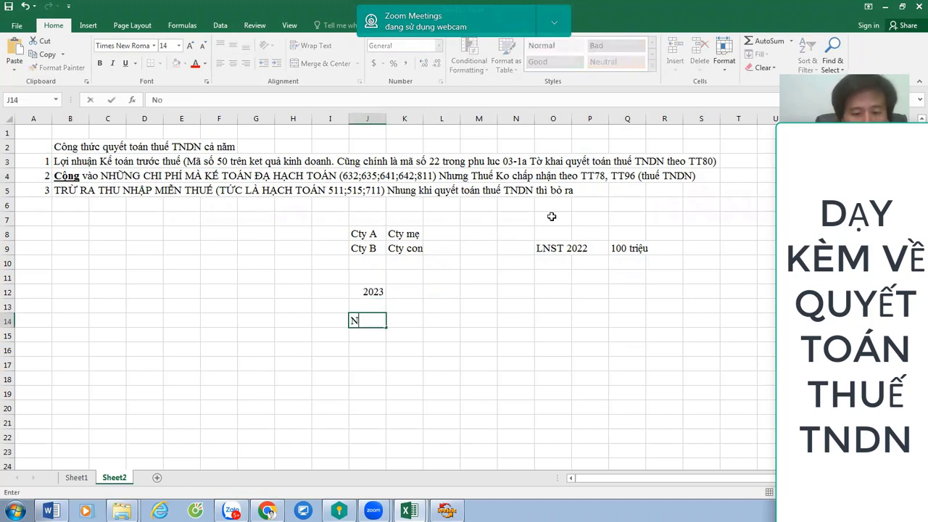
{"action": "type", "text": "ợ 112"}
{"action": "key", "text": "Return"}
{"action": "type", "text": "Có"}
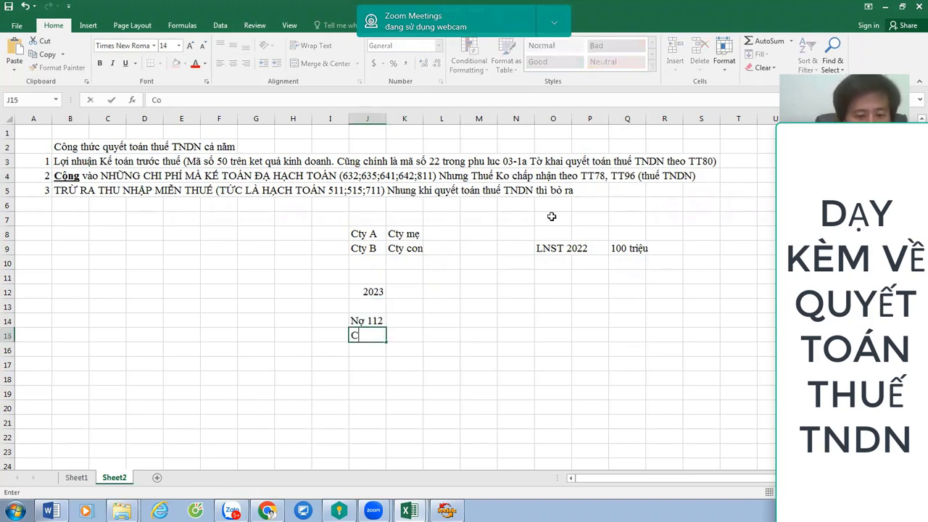
{"action": "type", "text": " 515"}
{"action": "key", "text": "Return"}
Enter '=100 triệu as text in K14, =K14 in K15, and bold the Có 515 line.
{"action": "key", "text": "Up"}
{"action": "key", "text": "Up"}
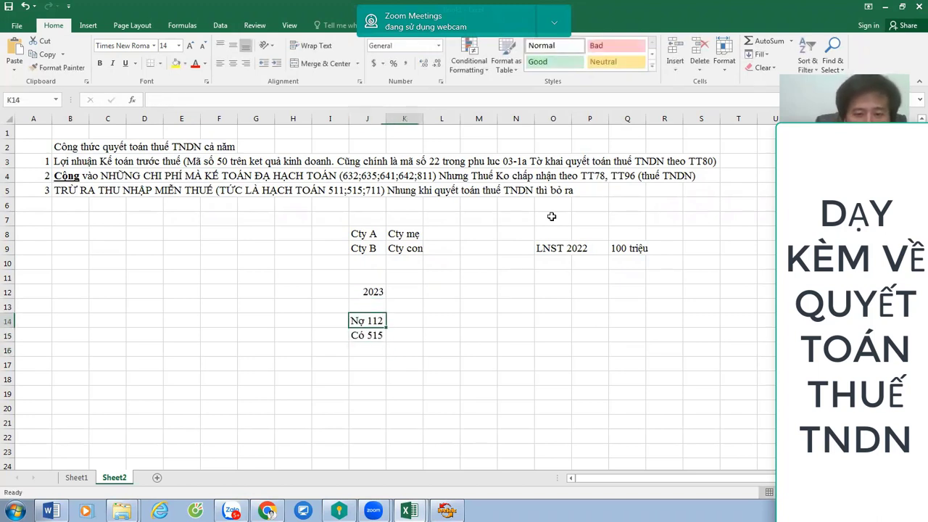
{"action": "key", "text": "Right"}
{"action": "type", "text": "=100"}
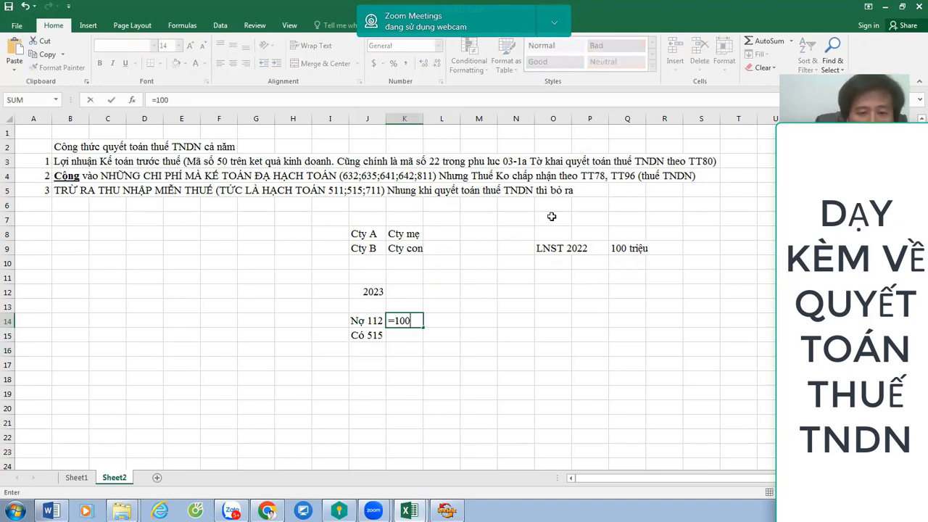
{"action": "type", "text": " triệu"}
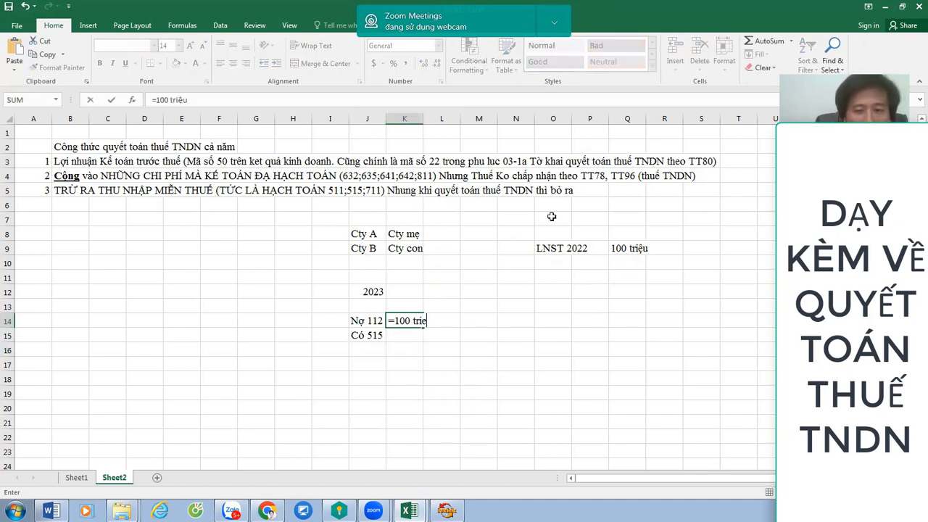
{"action": "key", "text": "Return"}
{"action": "key", "text": "Return"}
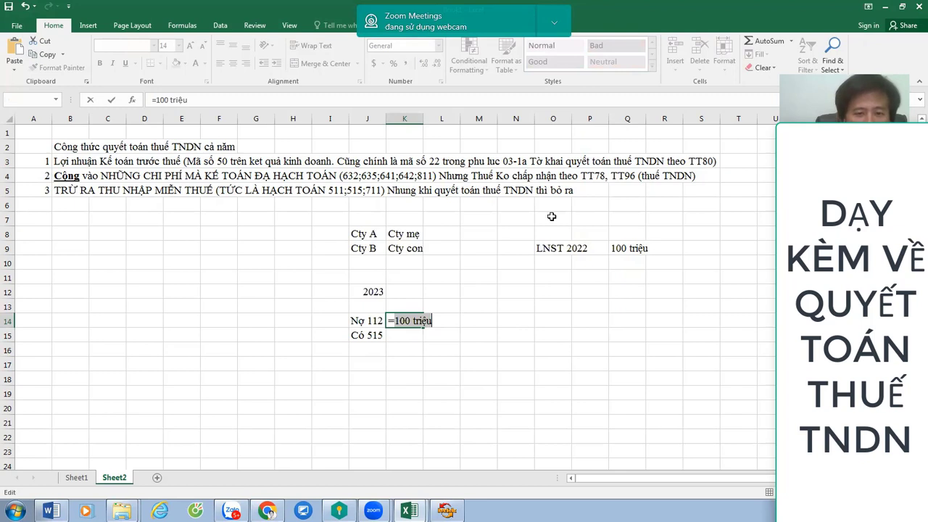
{"action": "key", "text": "Left"}
{"action": "key", "text": "Left"}
{"action": "key", "text": "Left"}
{"action": "key", "text": "Left"}
{"action": "key", "text": "Left"}
{"action": "key", "text": "Left"}
{"action": "key", "text": "Left"}
{"action": "key", "text": "Left"}
{"action": "key", "text": "Left"}
{"action": "key", "text": "Left"}
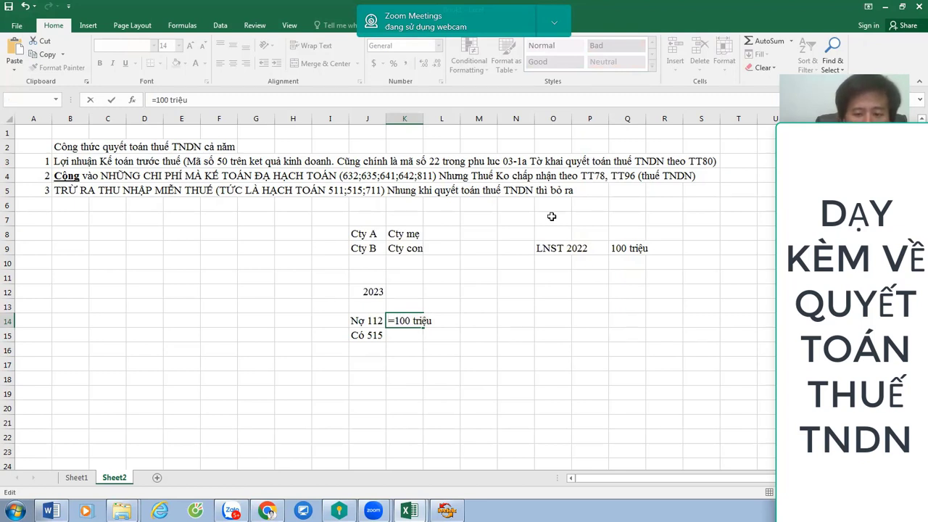
{"action": "type", "text": "'"}
{"action": "key", "text": "Return"}
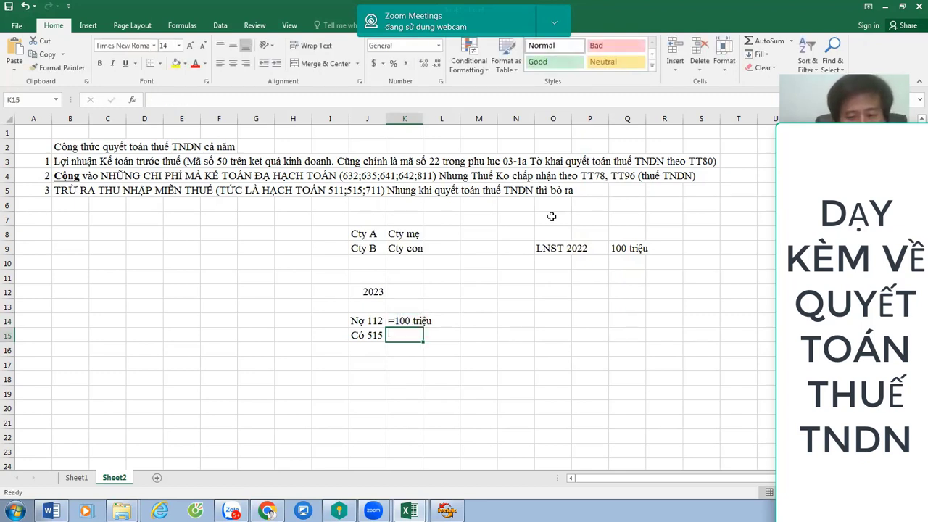
{"action": "type", "text": "=K14"}
{"action": "key", "text": "ctrl+Return"}
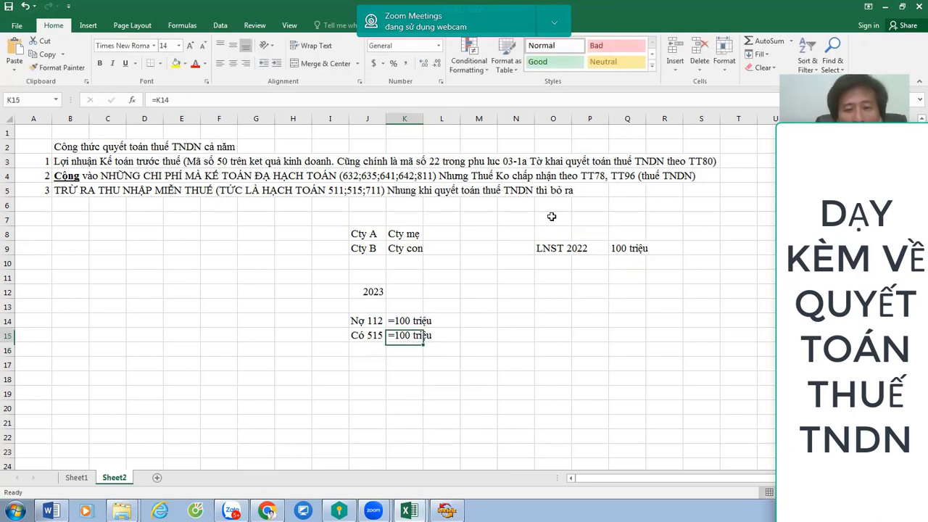
{"action": "key", "text": "shift+Left"}
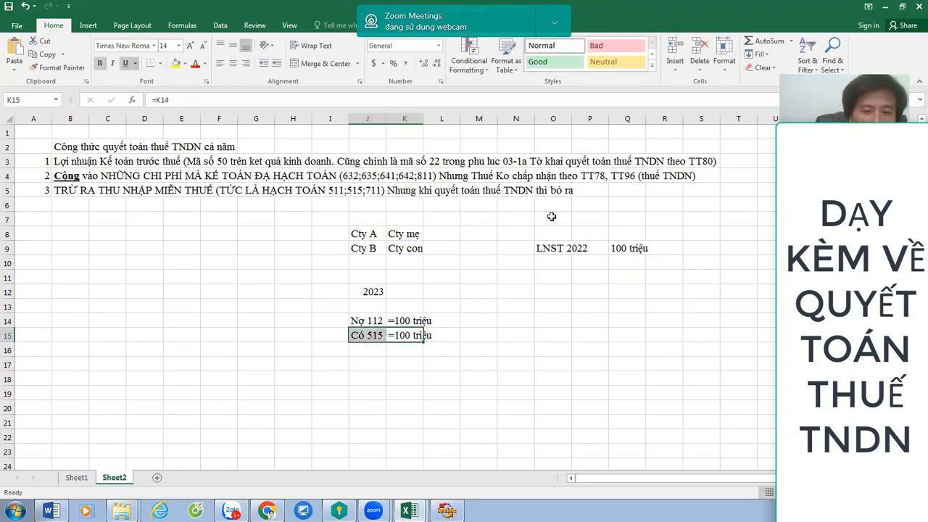
{"action": "key", "text": "ctrl+b"}
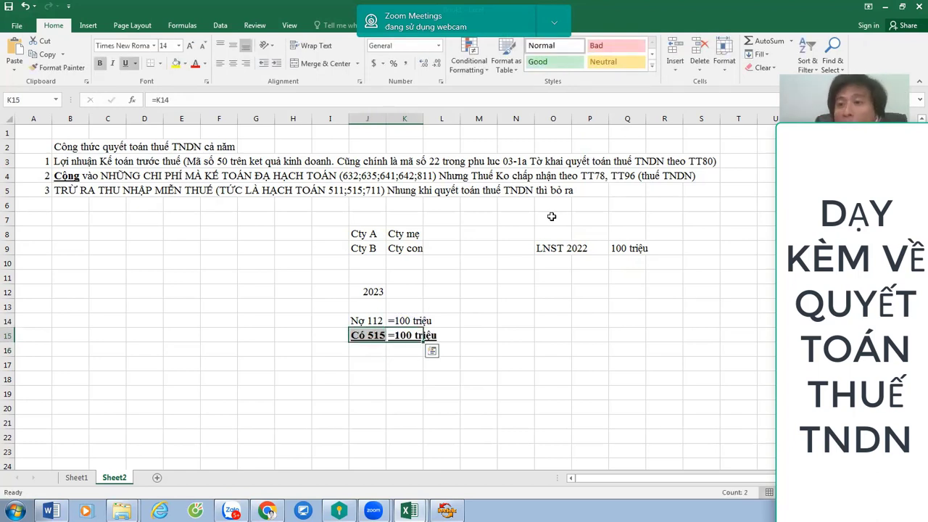
Fill the Cty B row 9 with yellow.
{"action": "left_click", "coordinate": [376, 248]}
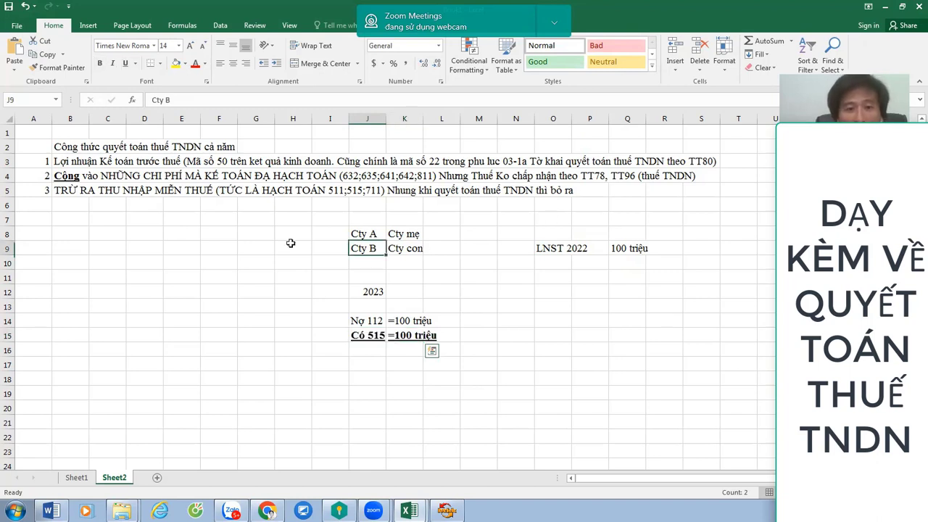
{"action": "left_click", "coordinate": [8, 248]}
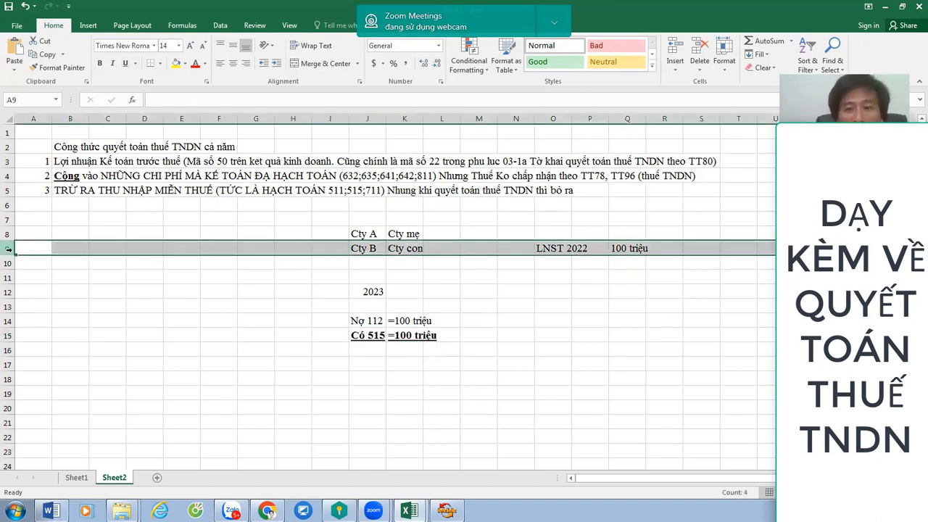
{"action": "left_click", "coordinate": [175, 64]}
{"action": "left_click", "coordinate": [437, 335]}
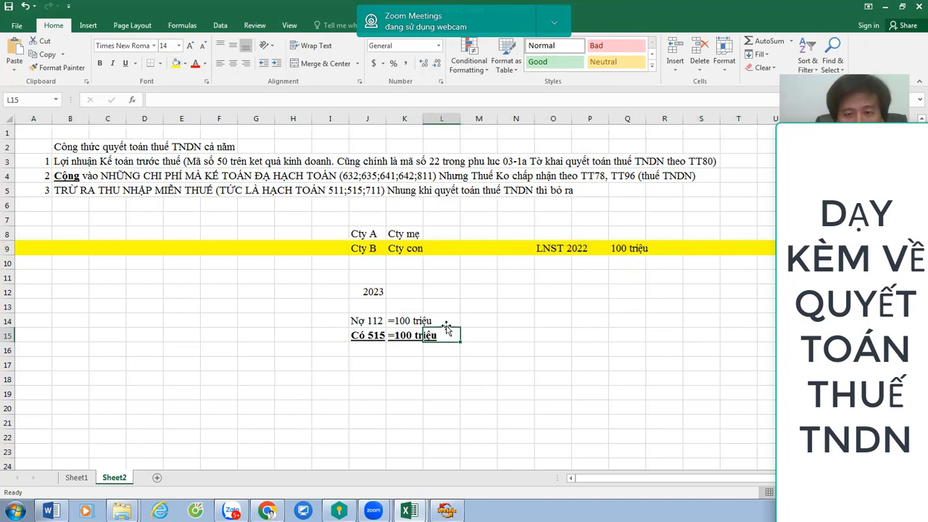
Clear the whole example block J8:R16.
{"action": "left_click", "coordinate": [634, 246]}
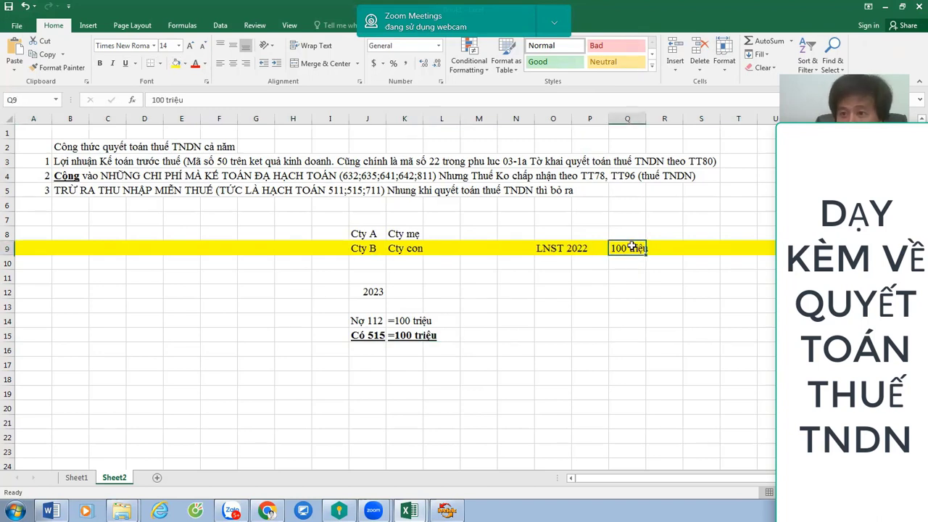
{"action": "left_click", "coordinate": [389, 235]}
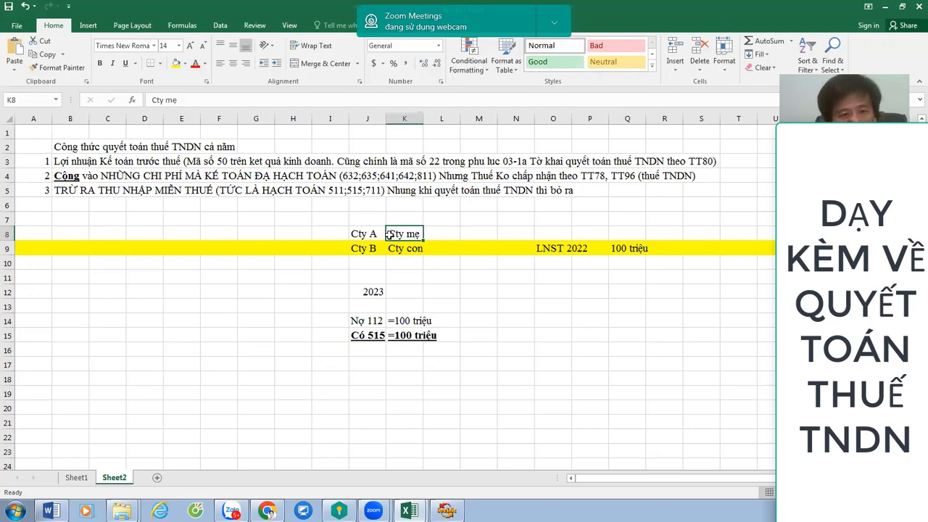
{"action": "left_click_drag", "start_coordinate": [365, 234], "coordinate": [655, 354]}
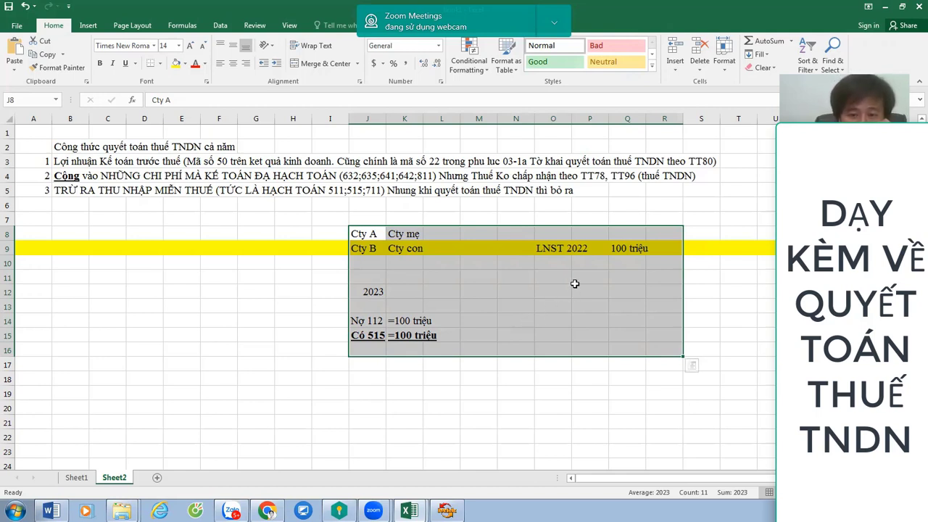
{"action": "key", "text": "Delete"}
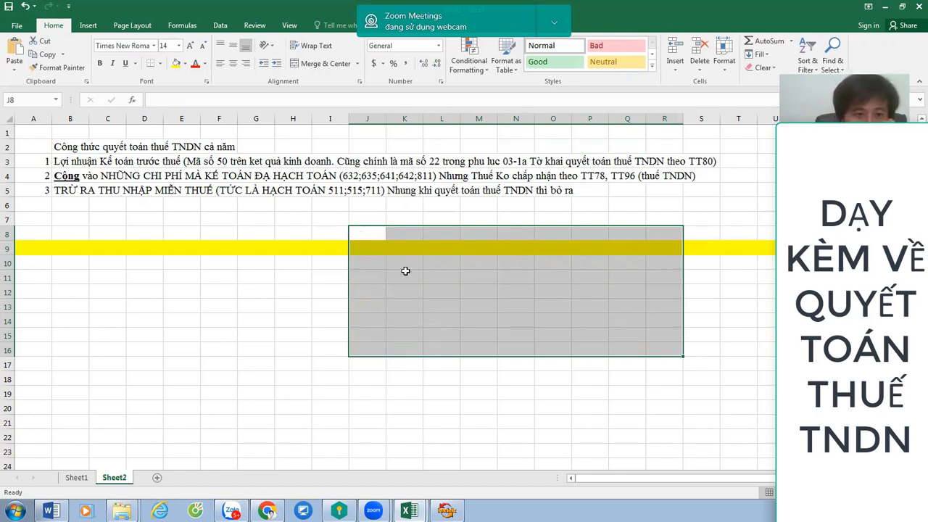
{"action": "left_click", "coordinate": [36, 206]}
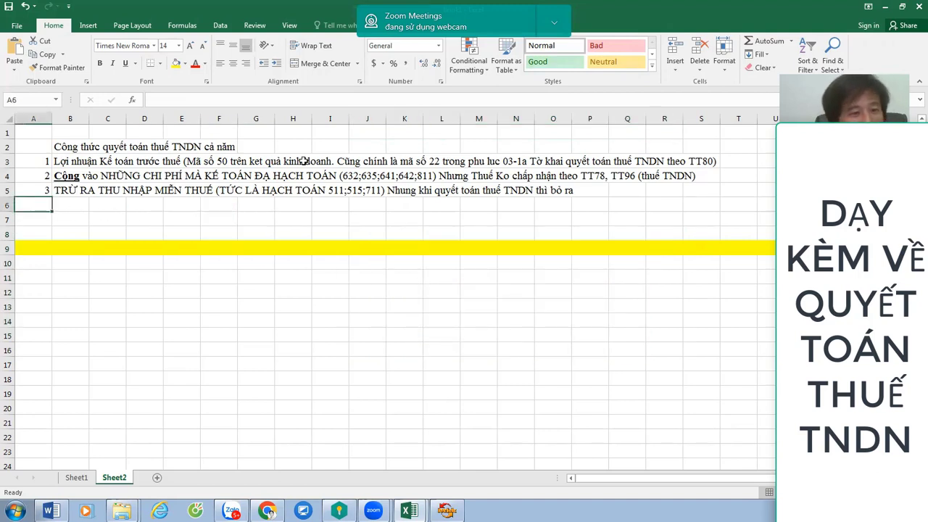
{"action": "key", "text": "Down"}
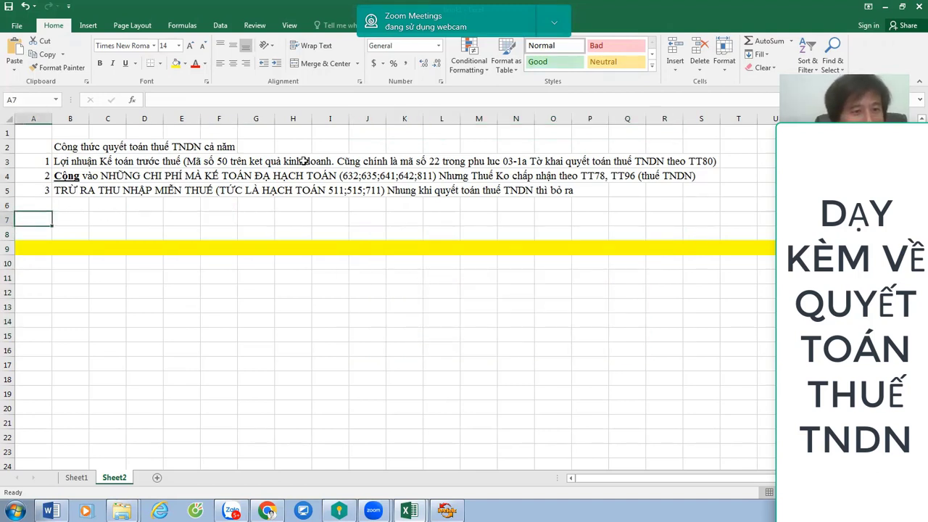
{"action": "key", "text": "Down"}
{"action": "key", "text": "Down"}
{"action": "key", "text": "Up"}
{"action": "key", "text": "Up"}
{"action": "key", "text": "Up"}
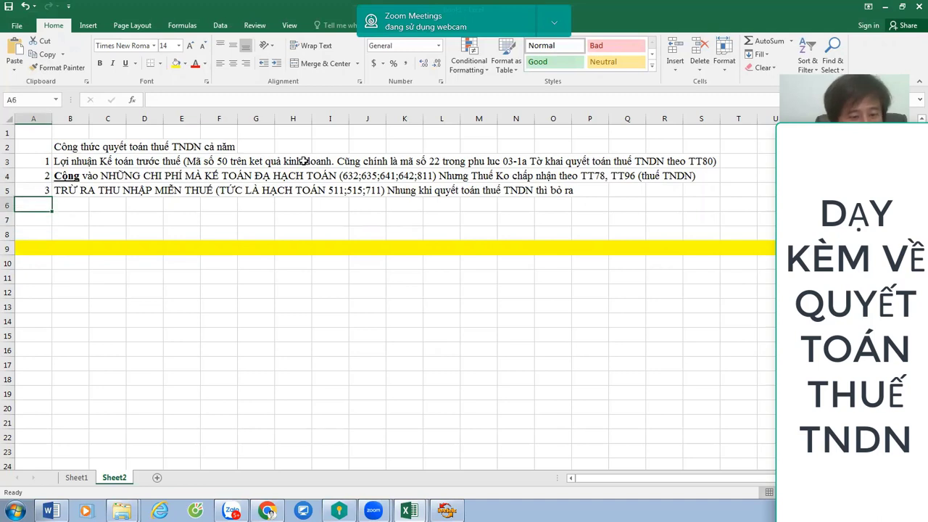
{"action": "type", "text": "4"}
{"action": "key", "text": "Tab"}
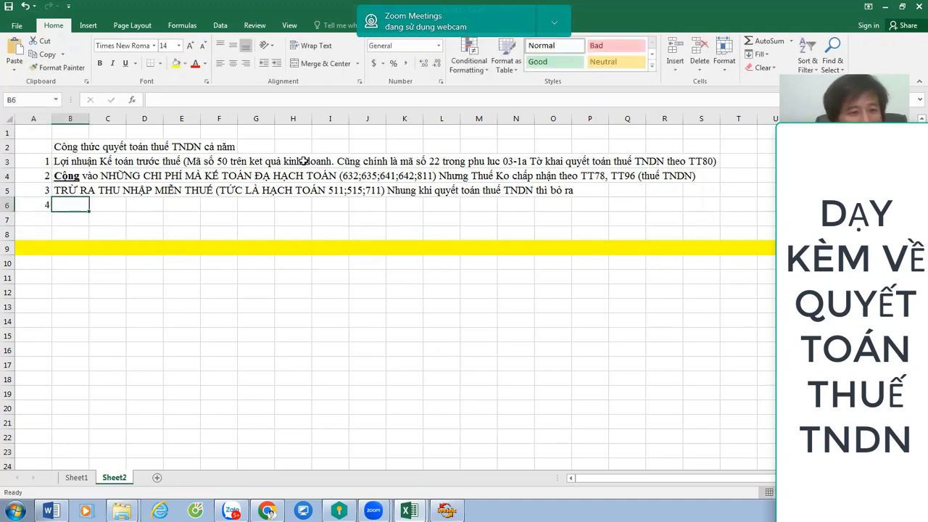
{"action": "type", "text": "Trừ"}
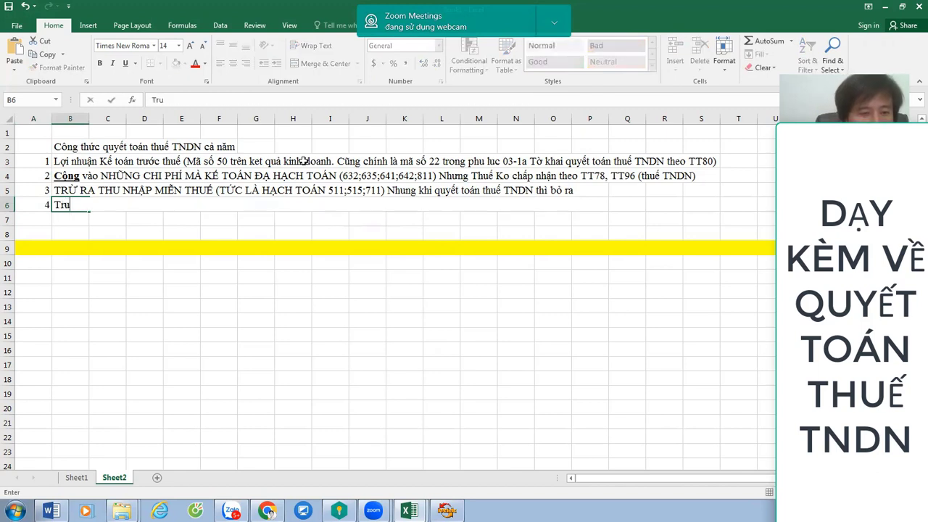
{"action": "type", "text": " r"}
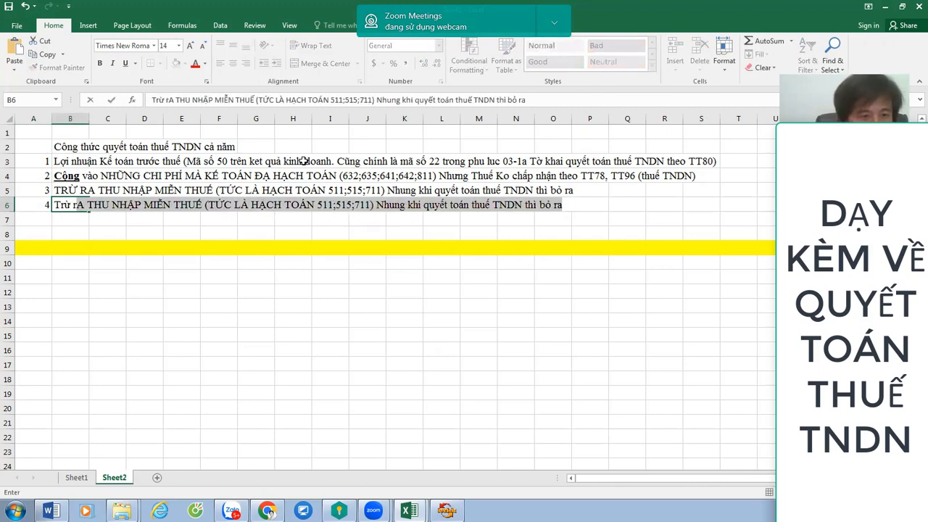
{"action": "key", "text": "Escape"}
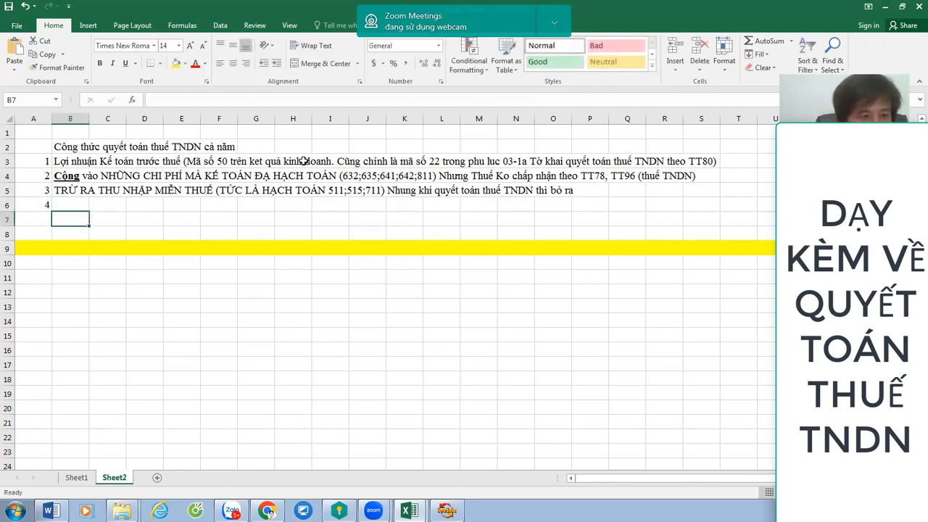
{"action": "key", "text": "Left"}
{"action": "key", "text": "Down"}
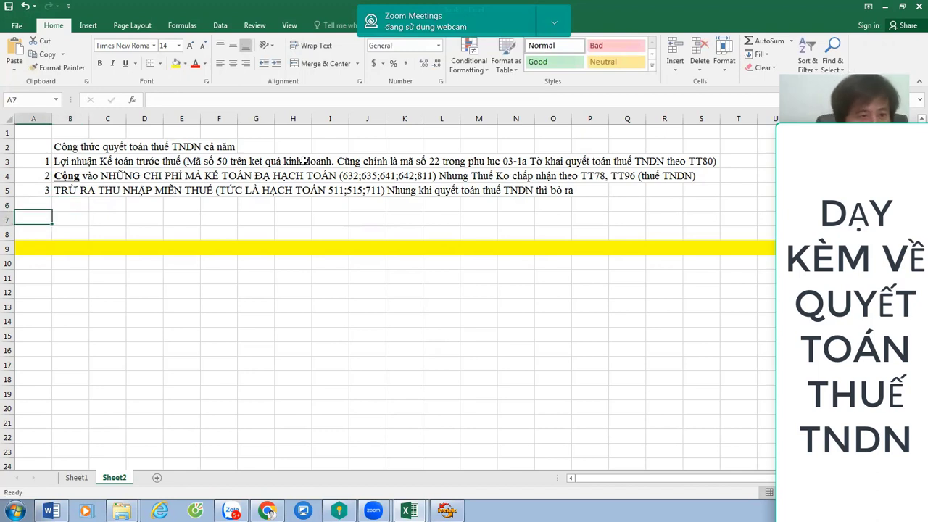
{"action": "key", "text": "Up"}
{"action": "key", "text": "Up"}
{"action": "key", "text": "Up"}
{"action": "key", "text": "Up"}
{"action": "key", "text": "Up"}
{"action": "key", "text": "Up"}
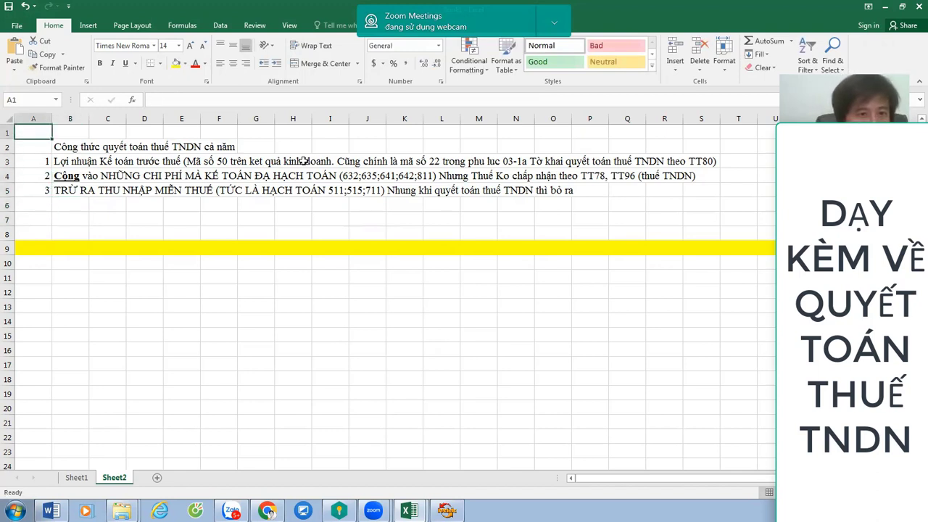
{"action": "key", "text": "Right"}
{"action": "key", "text": "Right"}
{"action": "key", "text": "Right"}
{"action": "key", "text": "Right"}
{"action": "key", "text": "Right"}
{"action": "key", "text": "Right"}
{"action": "key", "text": "Right"}
{"action": "key", "text": "Right"}
{"action": "key", "text": "Down"}
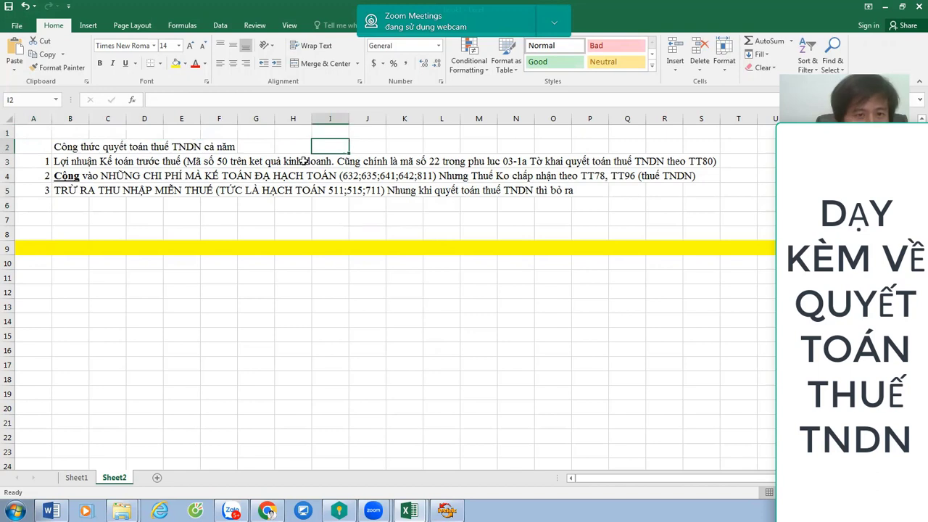
Enter 'THUẾ TNDN PHẢI NỘP=THU NHẬP TÍNH THUẾ *20%' in H2 and merge-centre it across H2:O2.
{"action": "key", "text": "Left"}
{"action": "type", "text": "TH"}
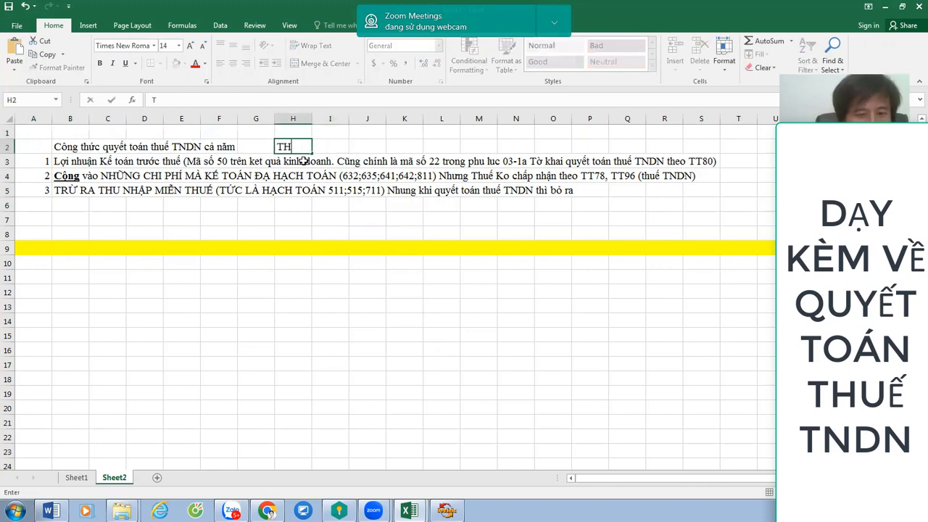
{"action": "type", "text": "UÊ TNDN"}
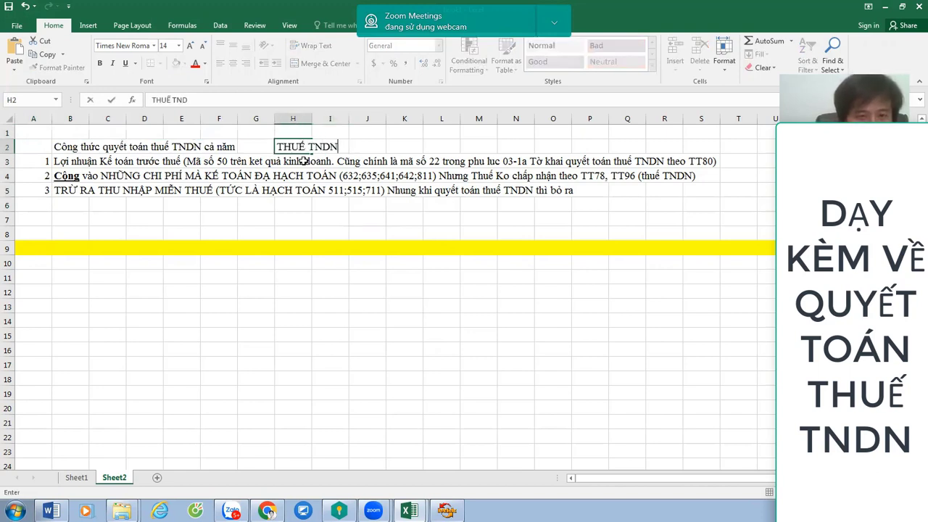
{"action": "type", "text": " PHẢI NOoj"}
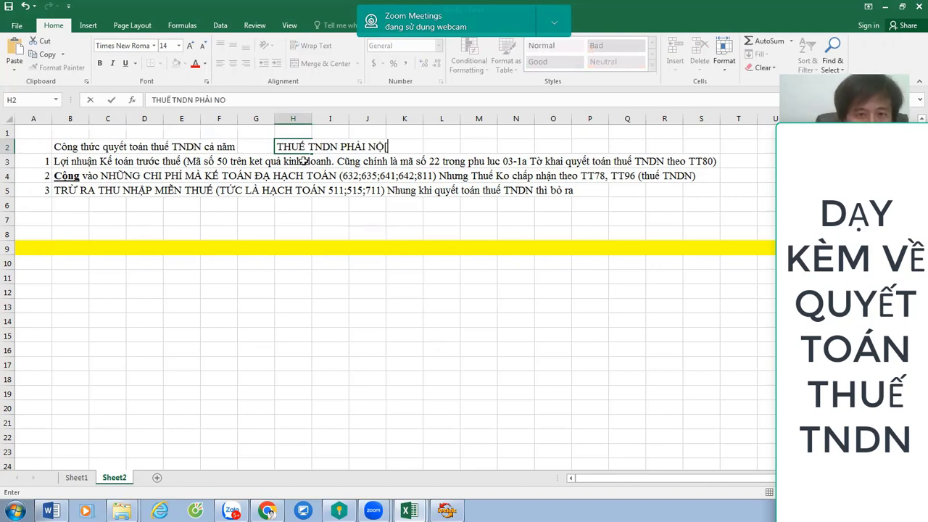
{"action": "type", "text": "P="}
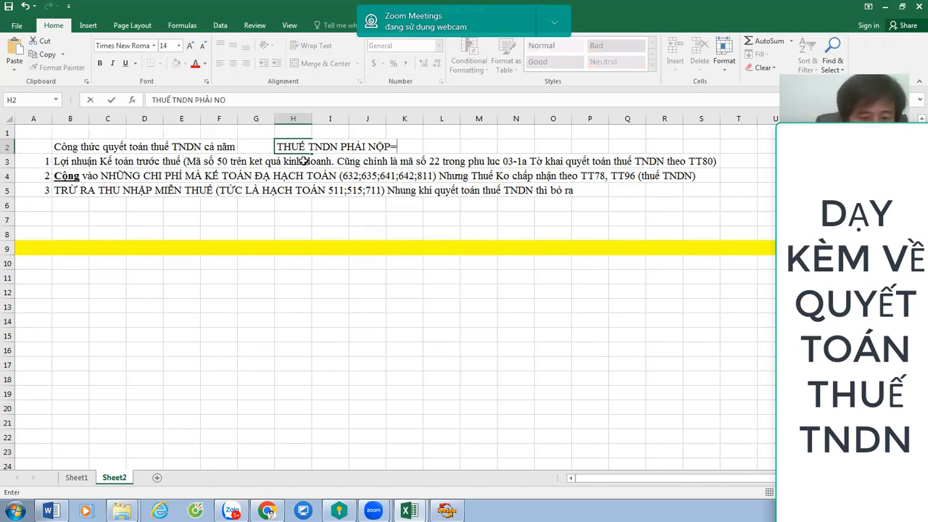
{"action": "type", "text": "THU NHAAJP TINHS "}
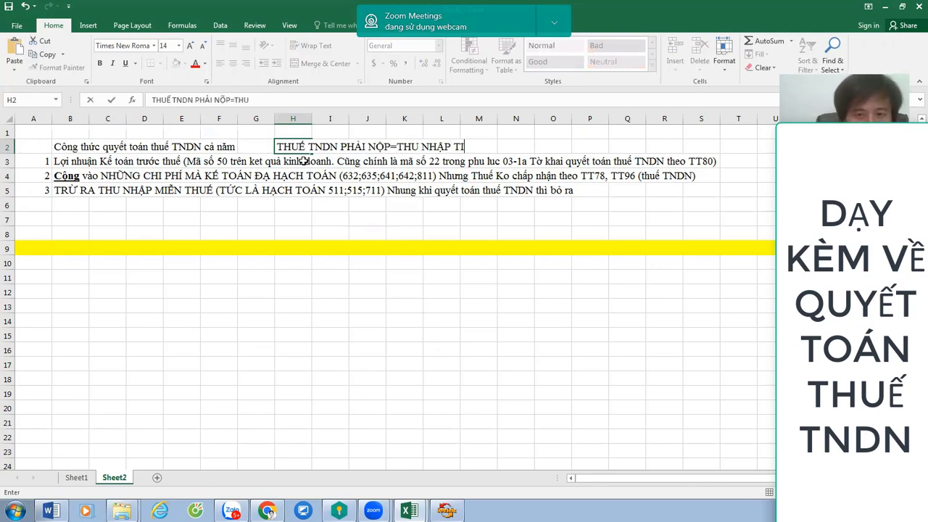
{"action": "type", "text": "THUEES *20"}
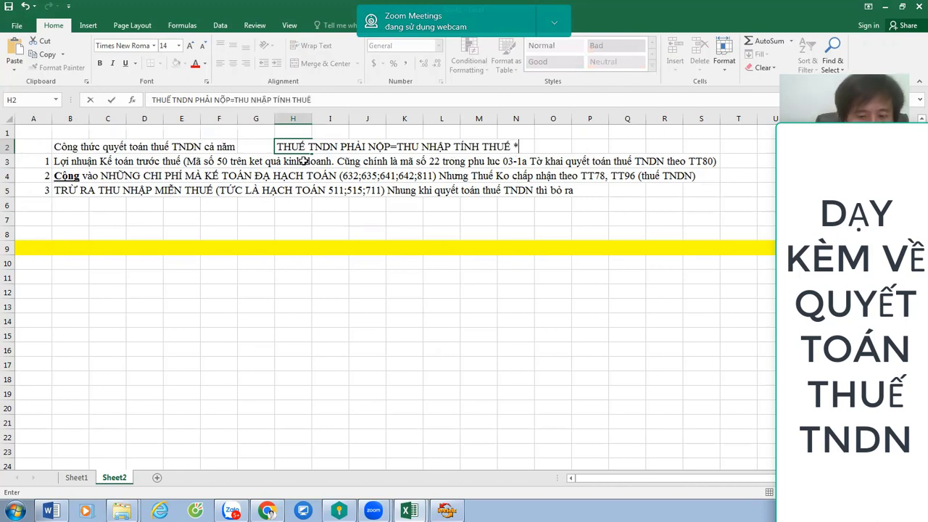
{"action": "type", "text": "%"}
{"action": "key", "text": "Return"}
{"action": "key", "text": "Up"}
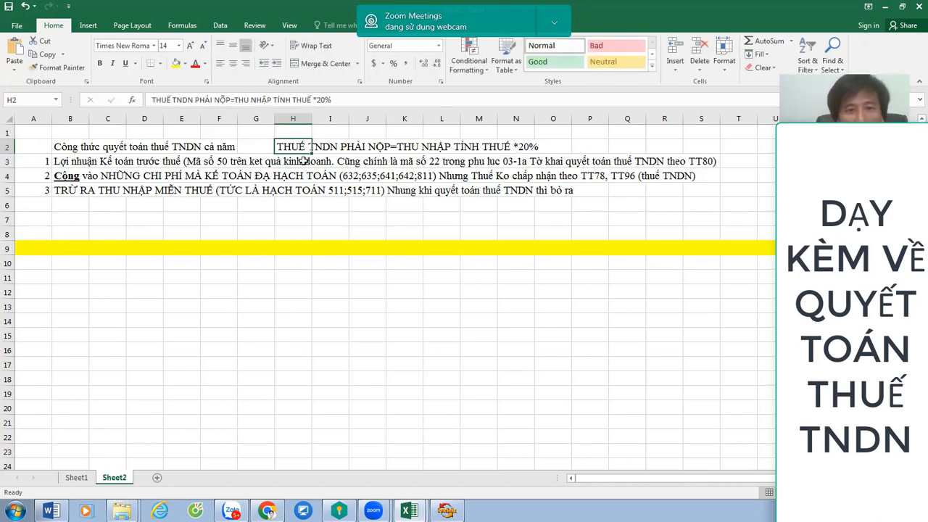
{"action": "key", "text": "shift+Right"}
{"action": "key", "text": "shift+Right"}
{"action": "key", "text": "shift+Right"}
{"action": "key", "text": "shift+Right"}
{"action": "key", "text": "shift+Right"}
{"action": "key", "text": "shift+Right"}
{"action": "key", "text": "shift+Right"}
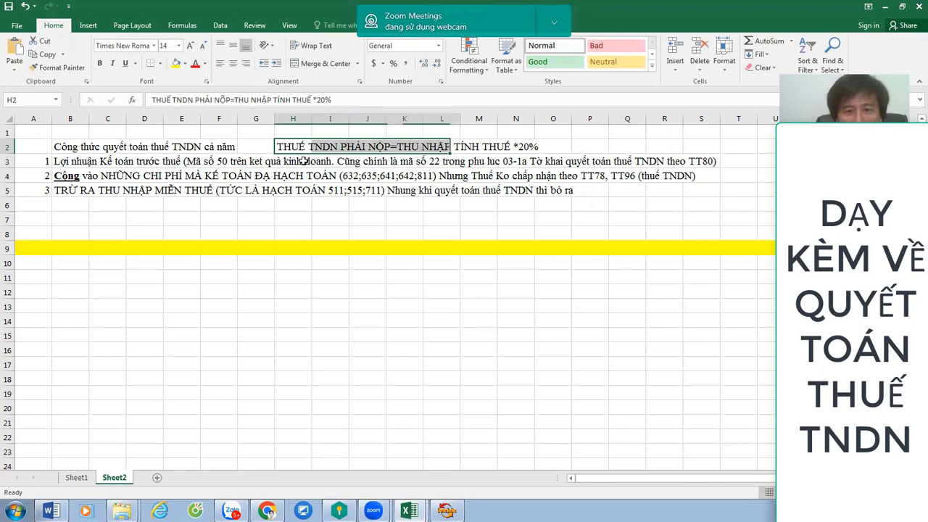
{"action": "left_click", "coordinate": [345, 63]}
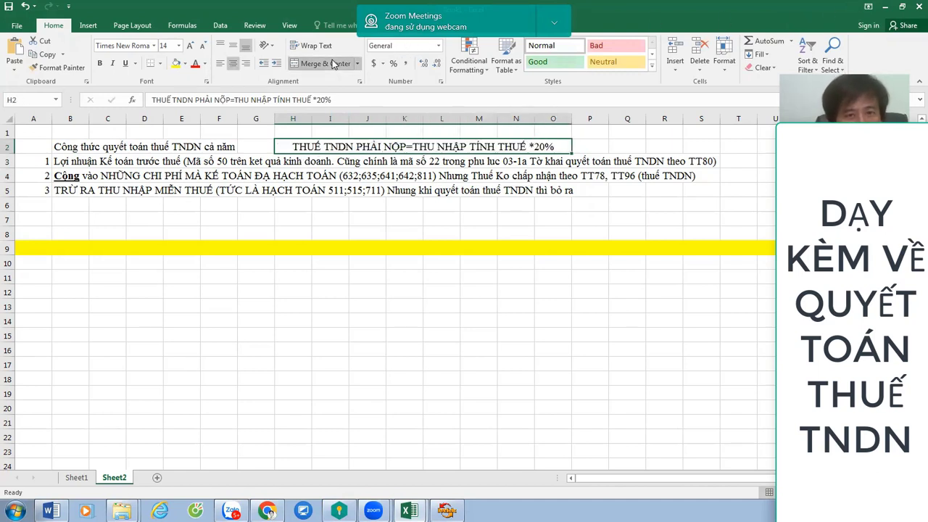
Make the words THU NHẬP TÍNH THUẾ in the heading bold and underlined.
{"action": "double_click", "coordinate": [441, 147]}
{"action": "left_click_drag", "start_coordinate": [413, 146], "coordinate": [530, 146]}
{"action": "key", "text": "ctrl+b"}
{"action": "key", "text": "ctrl+u"}
{"action": "key", "text": "Return"}
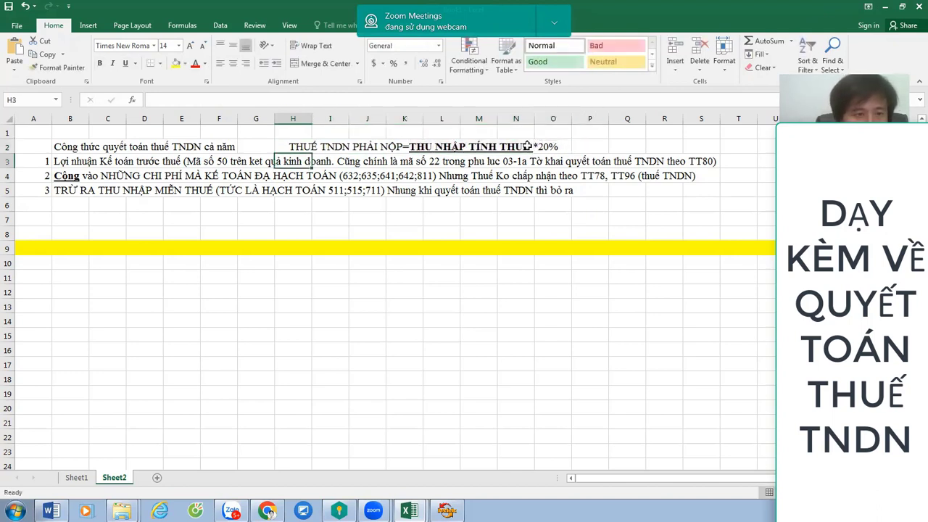
Review item numbers 1, 2 and 3 in A3:A5.
{"action": "left_click", "coordinate": [35, 161]}
{"action": "left_click", "coordinate": [34, 175]}
{"action": "left_click", "coordinate": [35, 188]}
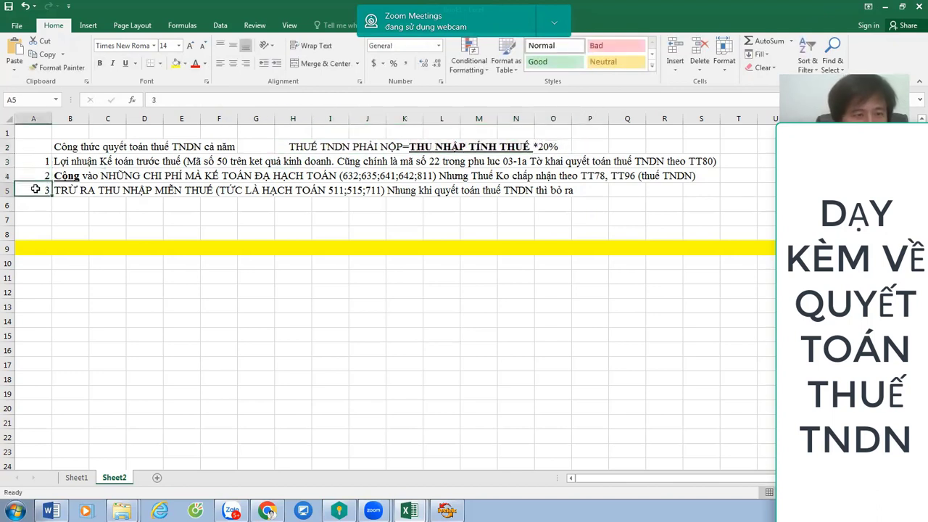
Enter 4 in A6 and 'Trừ chuyển lỗ của những năm trước chuyển sang (5 năm Kê từ sau năm phát sinh lỗ)' in B6.
{"action": "left_click", "coordinate": [40, 208]}
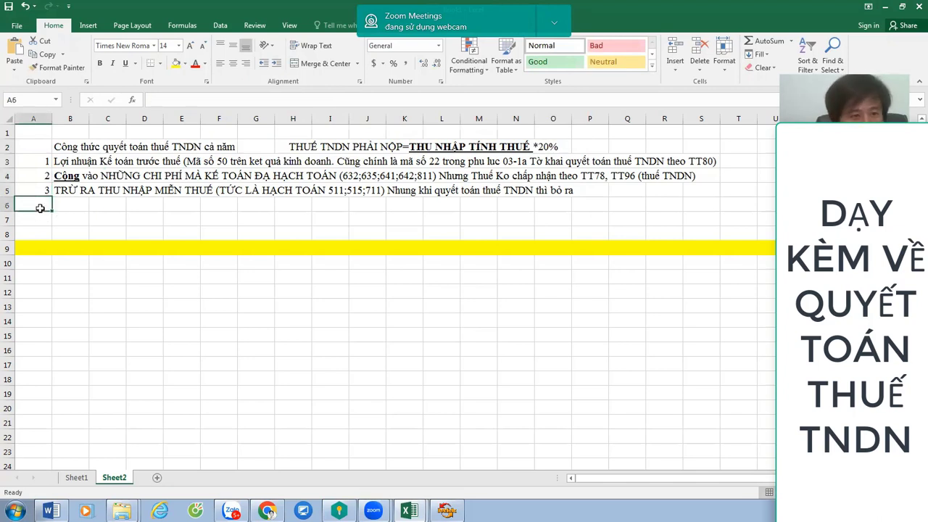
{"action": "type", "text": "4"}
{"action": "left_click", "coordinate": [82, 206]}
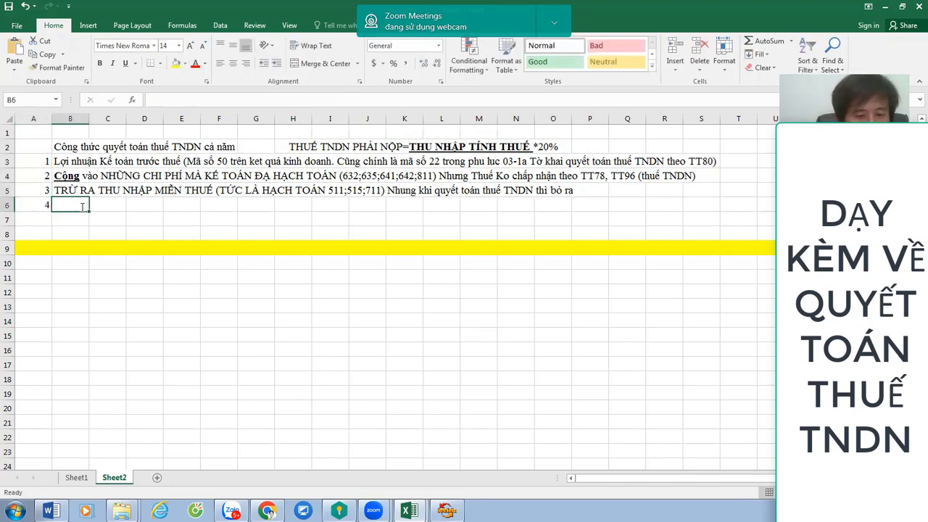
{"action": "type", "text": "TRỪ RA"}
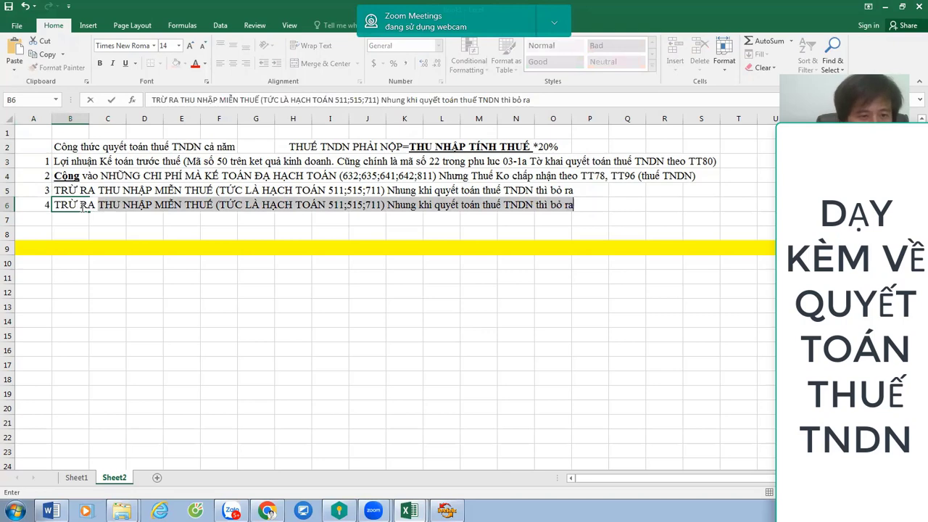
{"action": "key", "text": "BackSpace"}
{"action": "key", "text": "BackSpace"}
{"action": "key", "text": "BackSpace"}
{"action": "key", "text": "BackSpace"}
{"action": "key", "text": "BackSpace"}
{"action": "key", "text": "BackSpace"}
{"action": "key", "text": "BackSpace"}
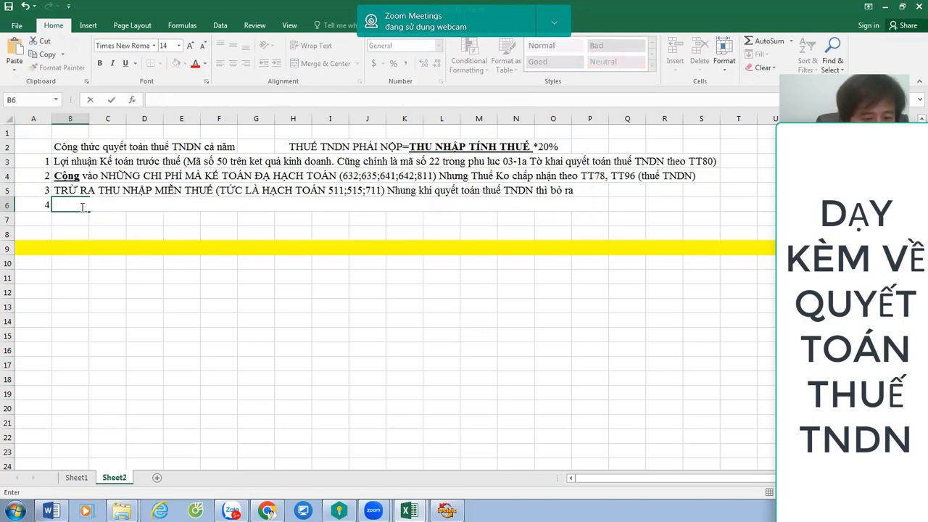
{"action": "type", "text": "Trừ"}
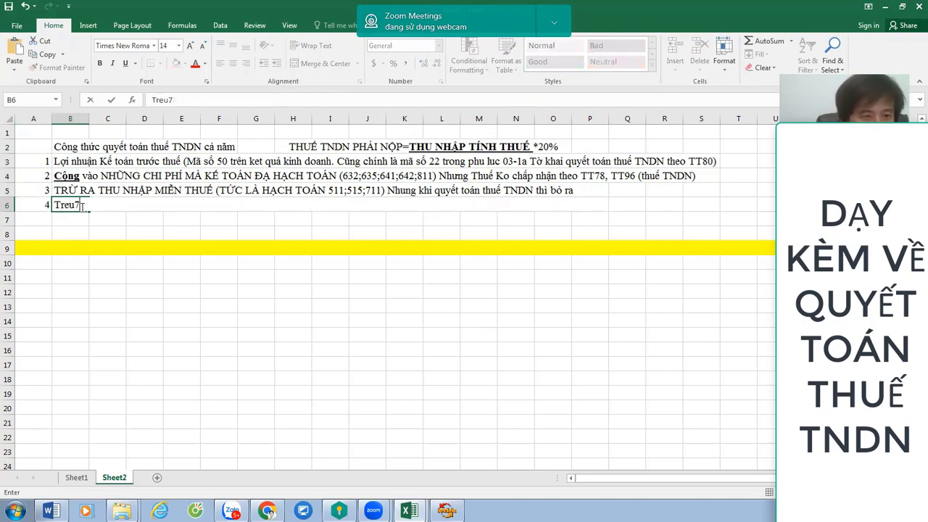
{"action": "key", "text": "BackSpace"}
{"action": "type", "text": "ju72 chuyể"}
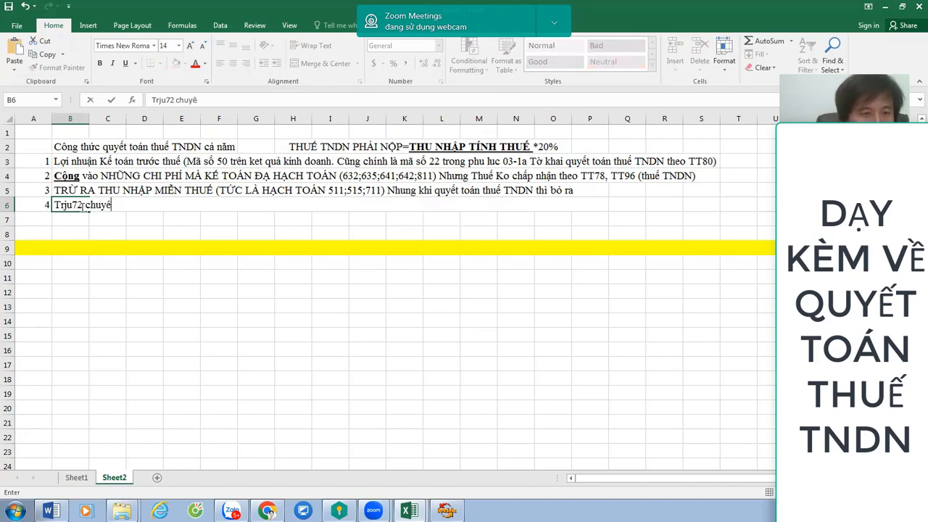
{"action": "key", "text": "BackSpace"}
{"action": "key", "text": "BackSpace"}
{"action": "key", "text": "BackSpace"}
{"action": "key", "text": "BackSpace"}
{"action": "key", "text": "BackSpace"}
{"action": "key", "text": "BackSpace"}
{"action": "key", "text": "BackSpace"}
{"action": "key", "text": "BackSpace"}
{"action": "key", "text": "BackSpace"}
{"action": "key", "text": "BackSpace"}
{"action": "type", "text": "ừ c"}
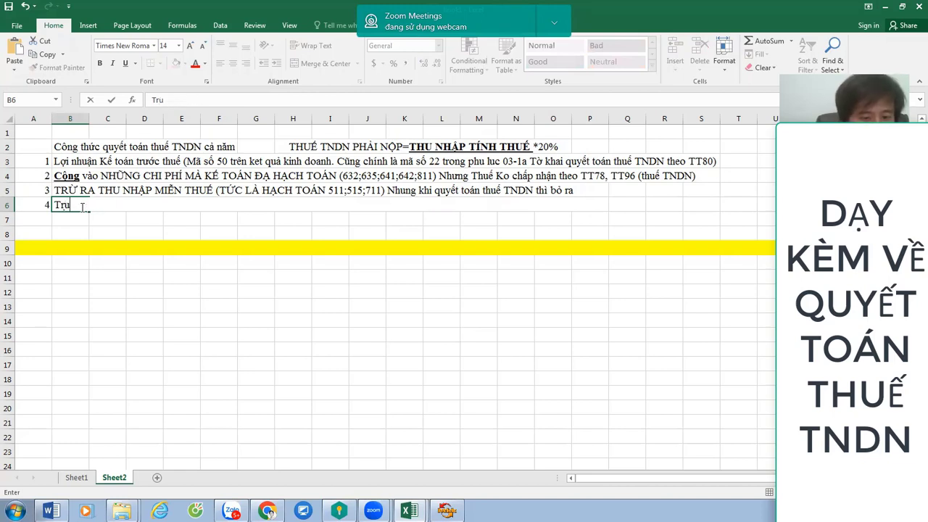
{"action": "type", "text": "huyển k"}
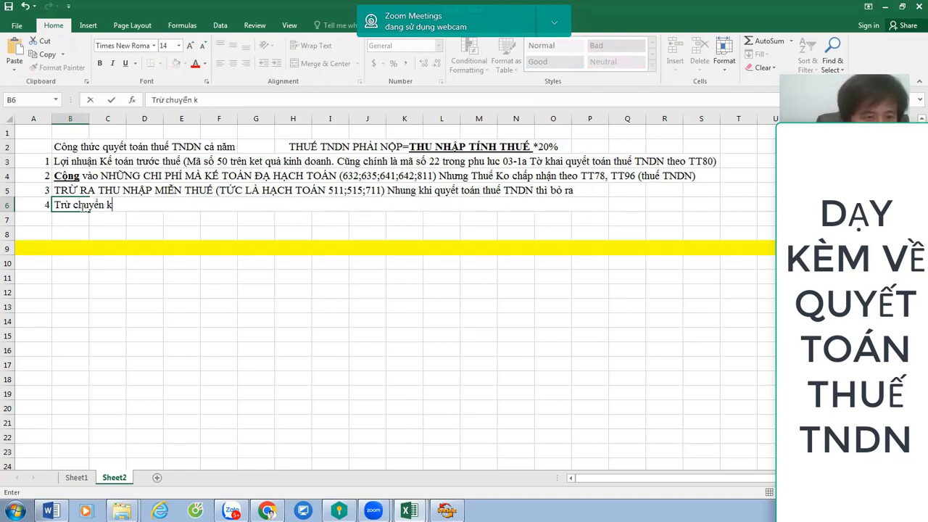
{"action": "key", "text": "BackSpace"}
{"action": "key", "text": "BackSpace"}
{"action": "type", "text": "lo cua"}
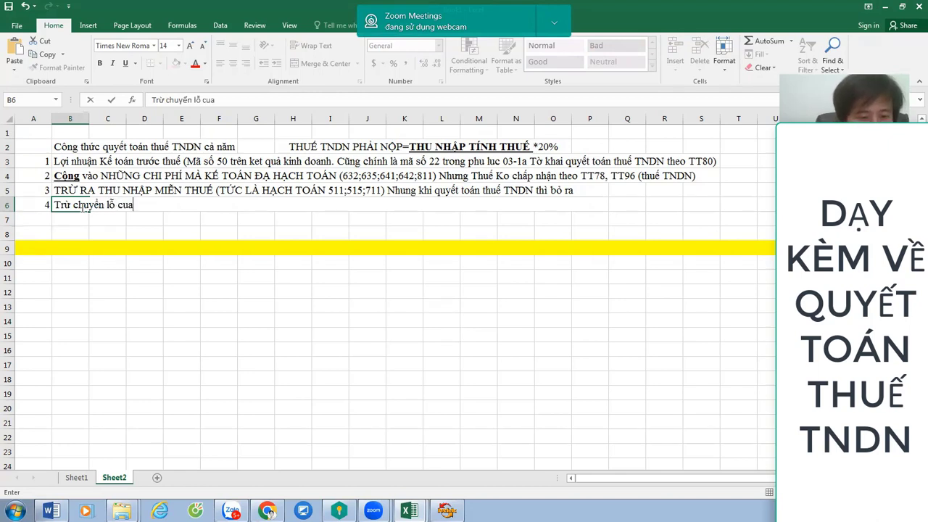
{"action": "type", "text": " những năm"}
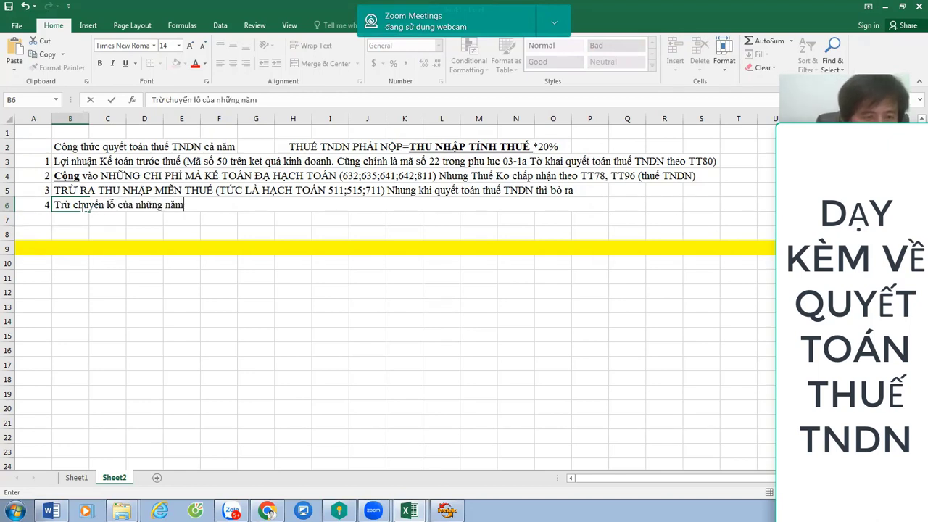
{"action": "type", "text": " trước chuy"}
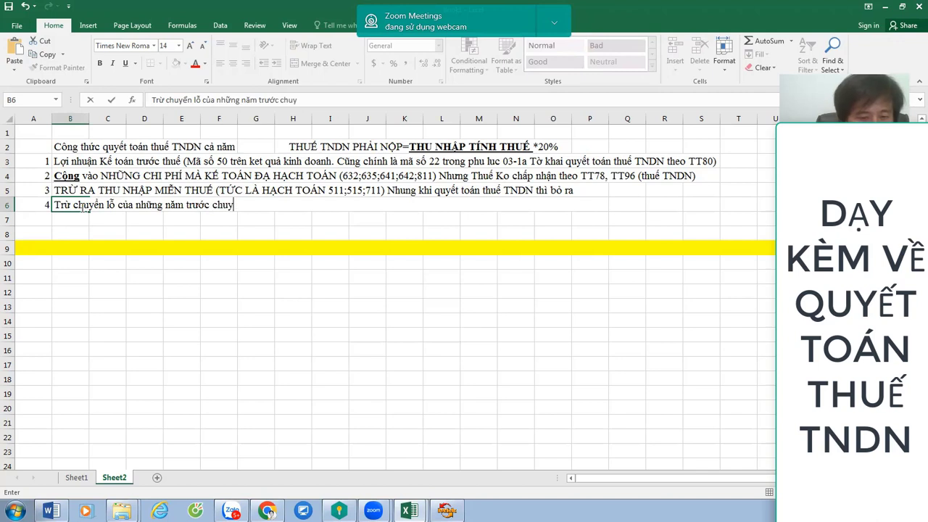
{"action": "type", "text": "ển sang "}
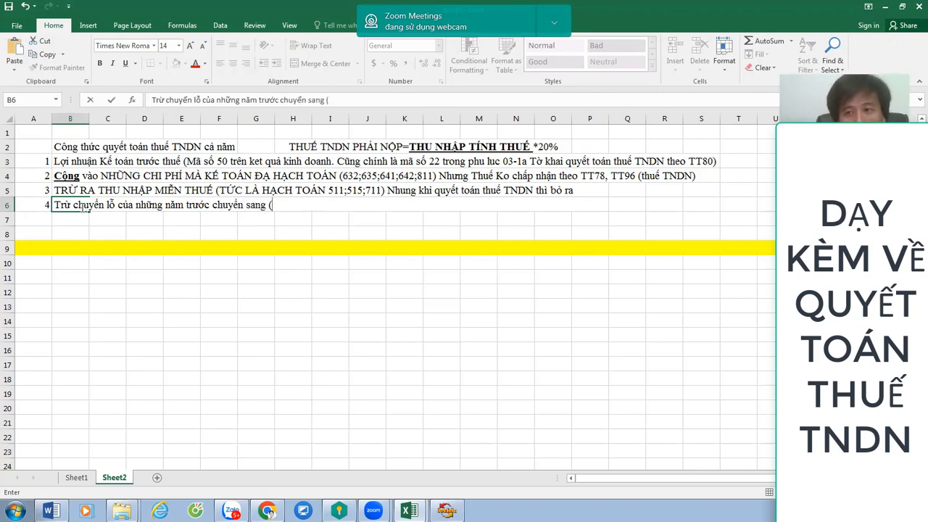
{"action": "type", "text": "(5 năm"}
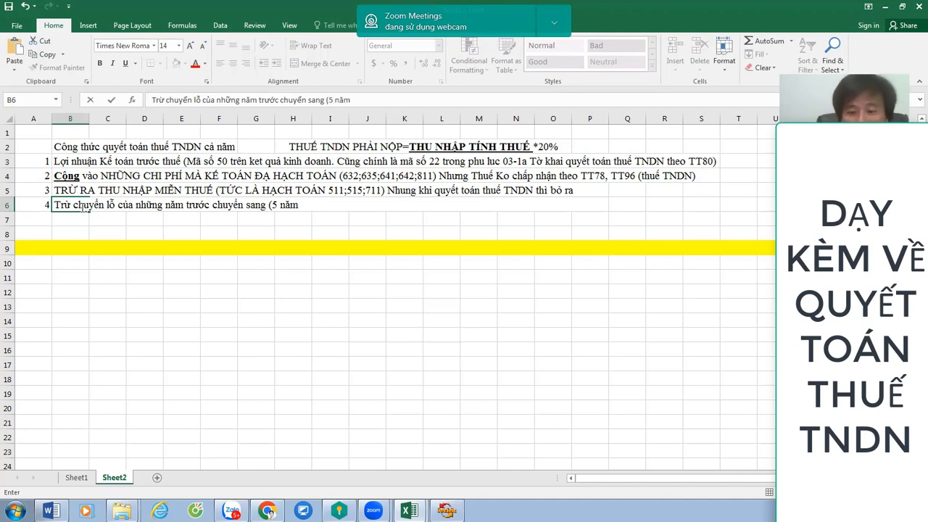
{"action": "type", "text": " Kê từ "}
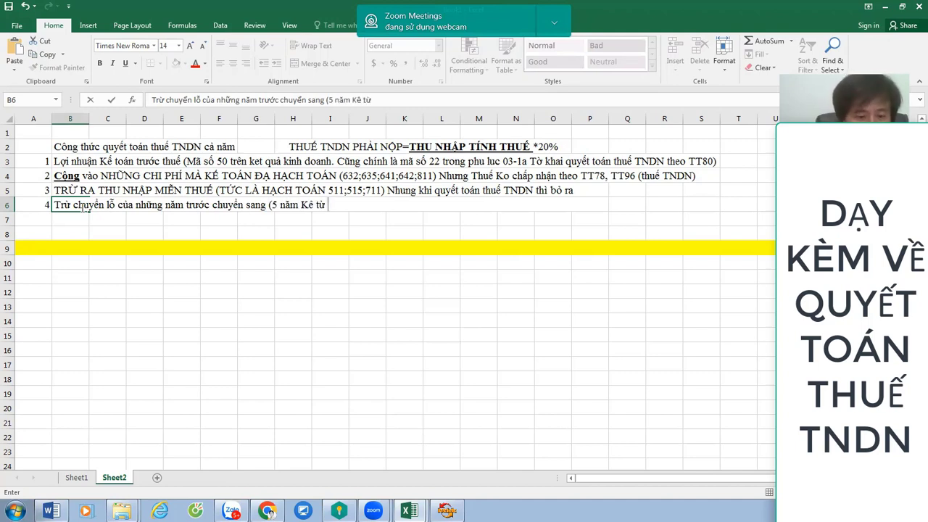
{"action": "type", "text": "sau năm paht1 si"}
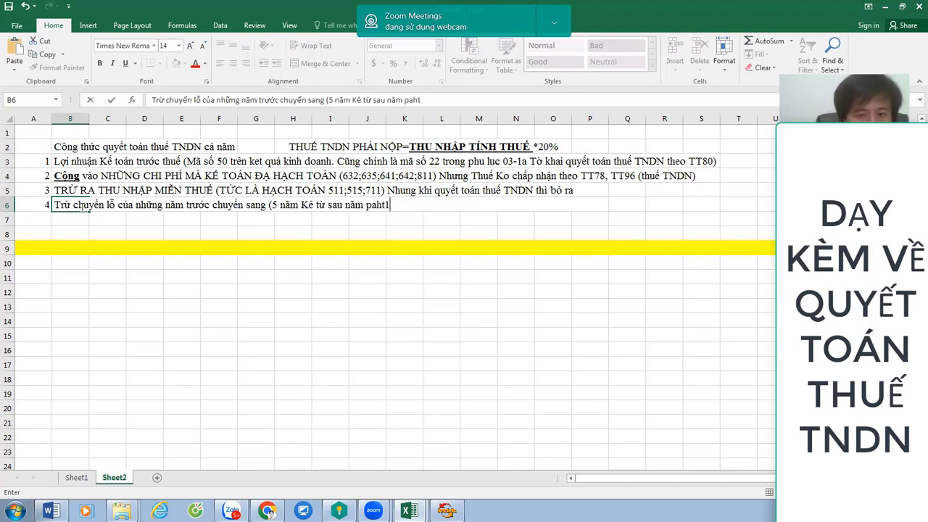
{"action": "key", "text": "BackSpace"}
{"action": "key", "text": "BackSpace"}
{"action": "key", "text": "BackSpace"}
{"action": "key", "text": "BackSpace"}
{"action": "key", "text": "BackSpace"}
{"action": "key", "text": "BackSpace"}
{"action": "key", "text": "BackSpace"}
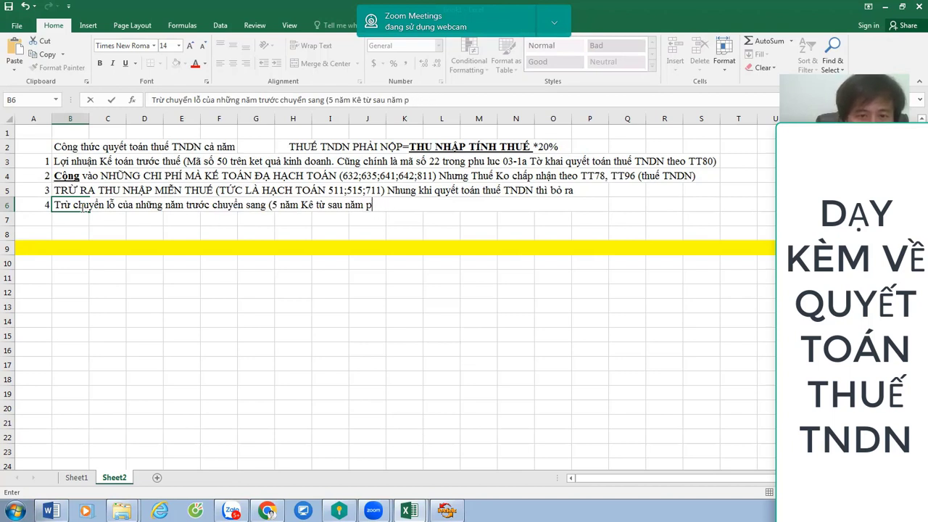
{"action": "type", "text": "hat1 sinh lo"}
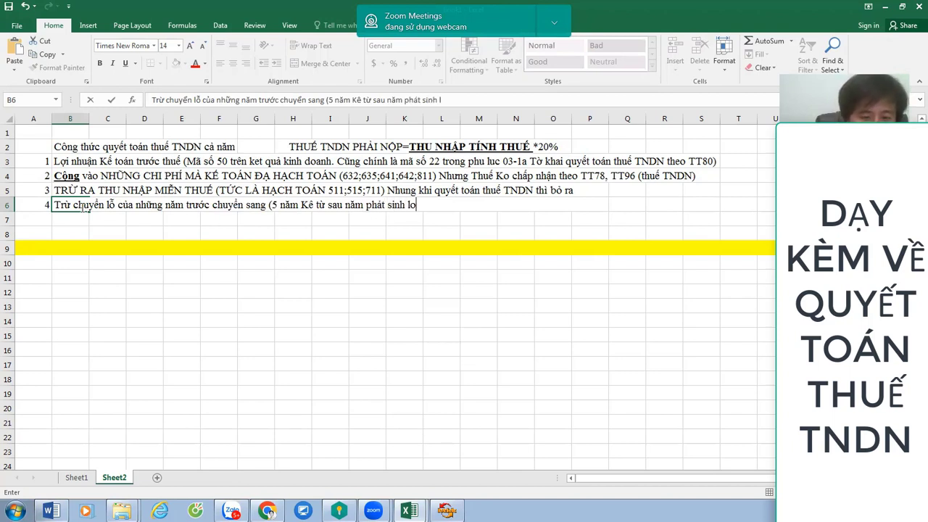
{"action": "type", "text": ")"}
Add the example line 'Ví dụ: 2019 : lỗ 100 triệu' in B7 under item 4.
{"action": "key", "text": "Return"}
{"action": "type", "text": "V"}
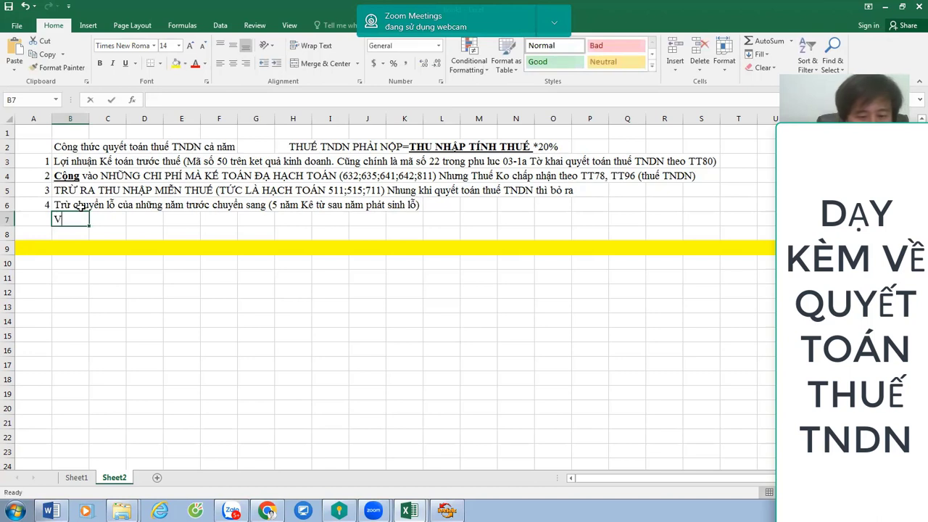
{"action": "type", "text": "í du: 20"}
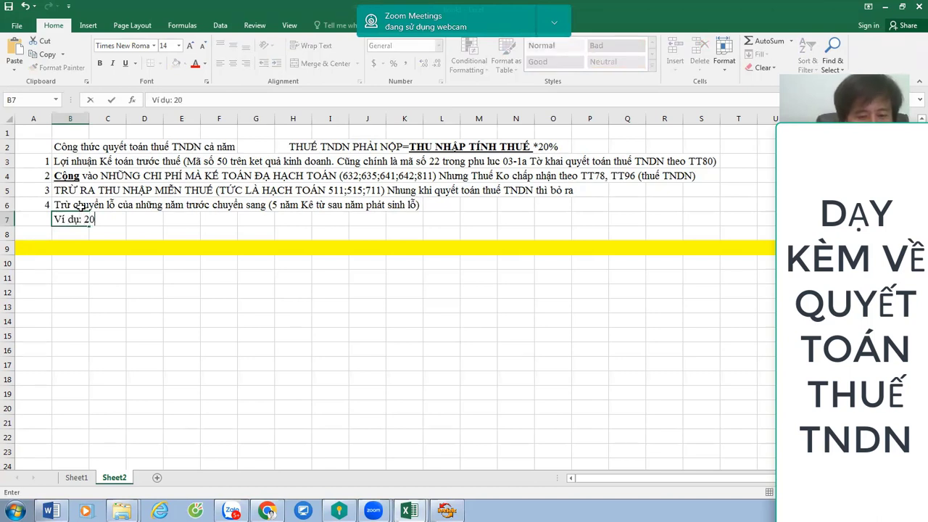
{"action": "type", "text": "19"}
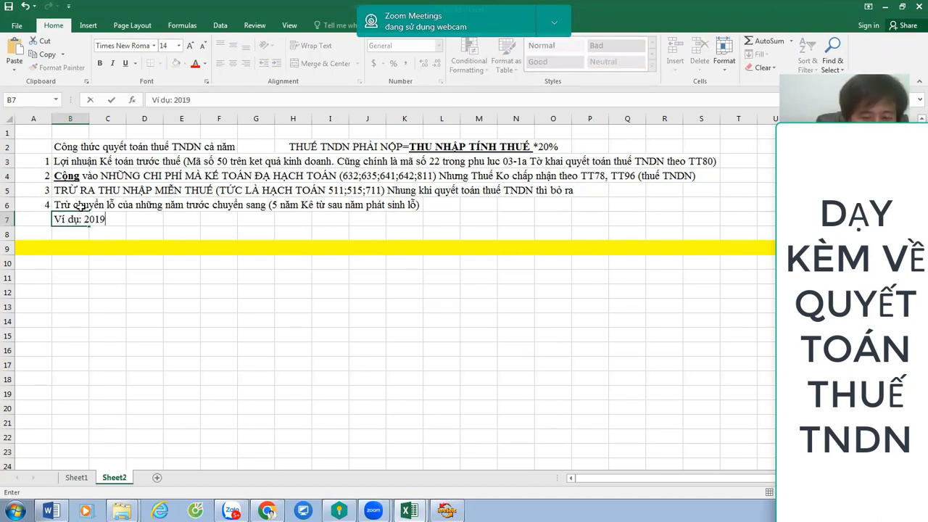
{"action": "type", "text": " : lo"}
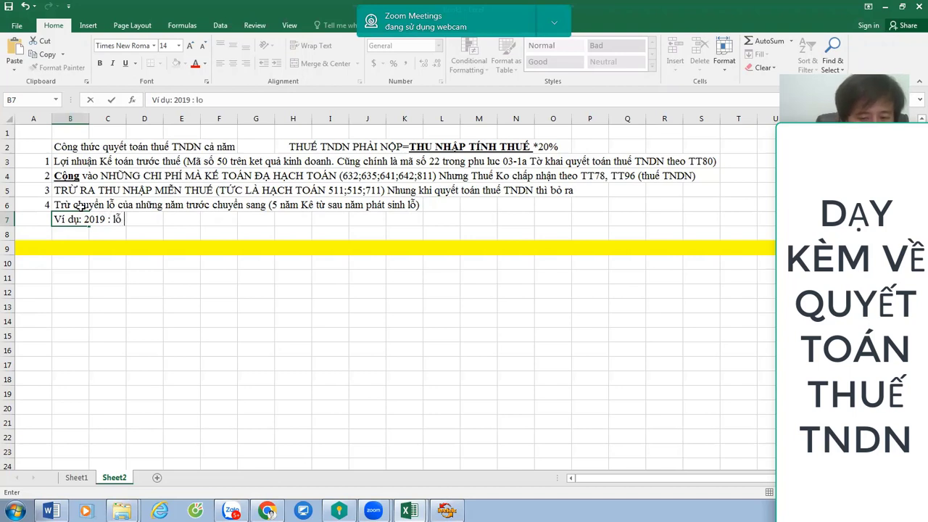
{"action": "type", "text": "100"}
{"action": "type", "text": " triệu"}
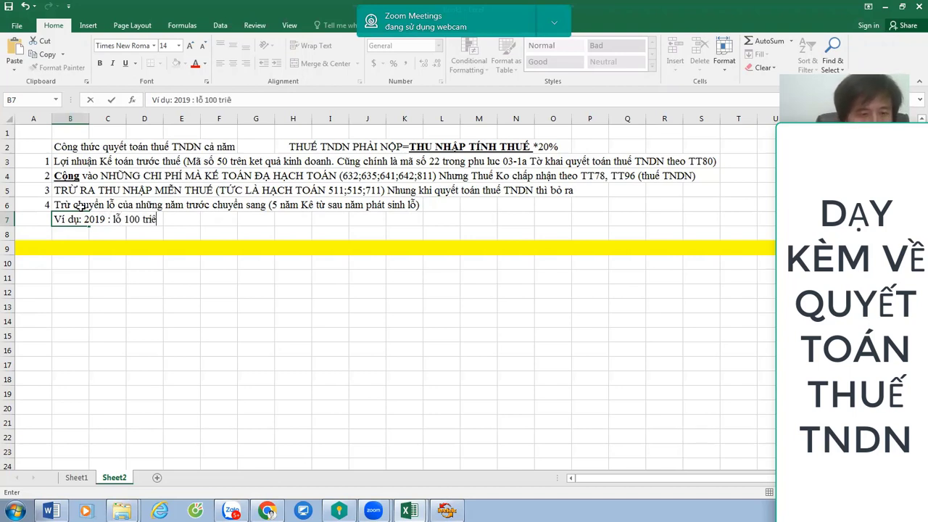
{"action": "key", "text": "Return"}
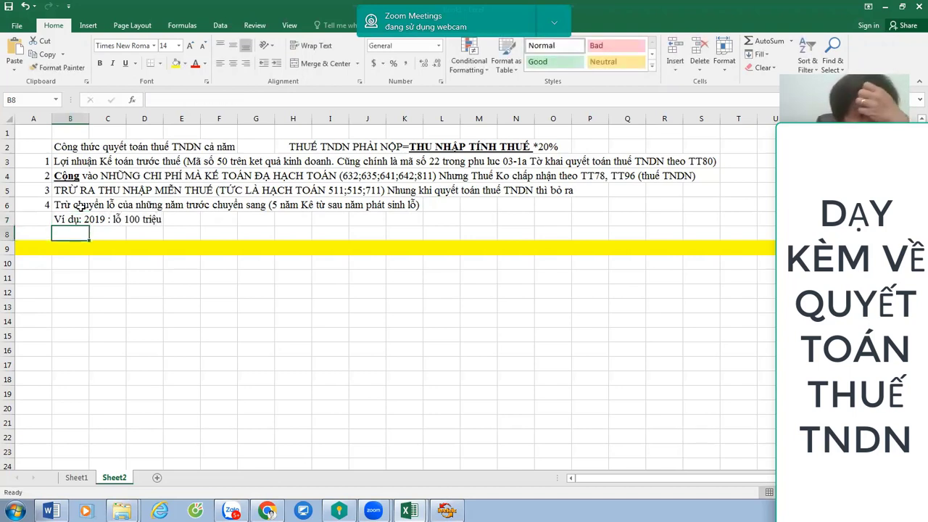
{"action": "key", "text": "Up"}
{"action": "key", "text": "shift+Right"}
{"action": "key", "text": "shift+Right"}
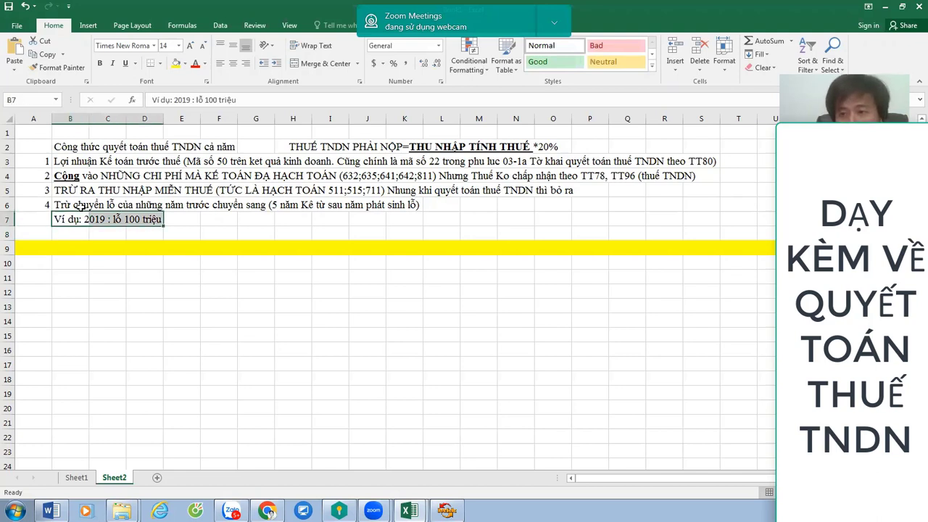
{"action": "key", "text": "Down"}
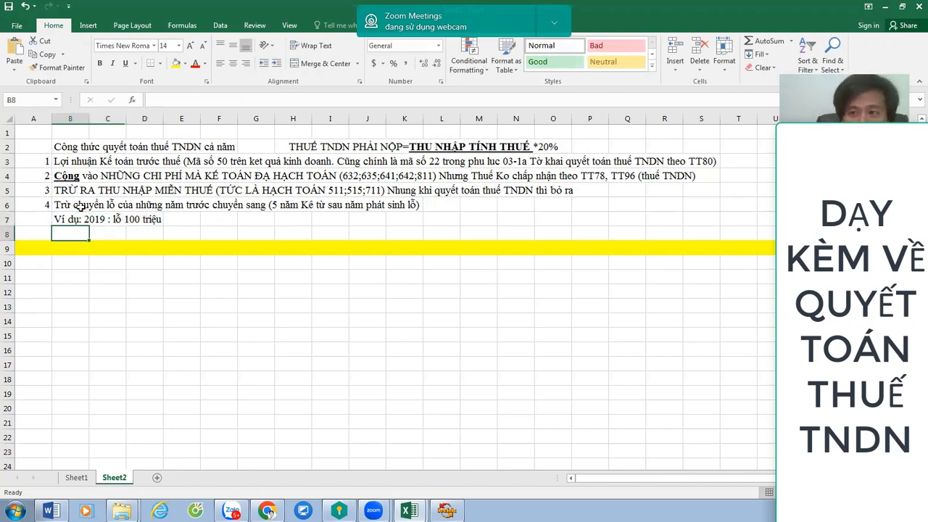
{"action": "key", "text": "Right"}
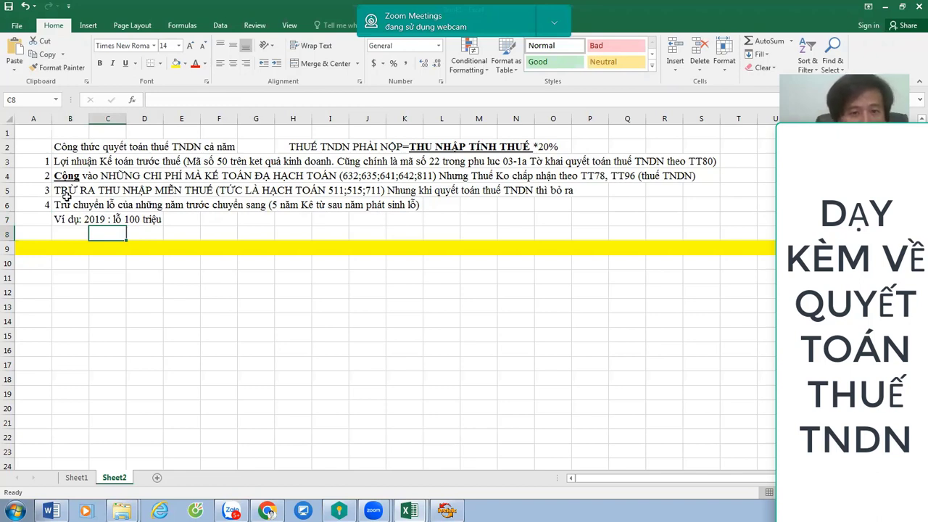
Enter 'Từ 2020-2024' in C8, then bring back the 'Luật quản lý thuế 2019' Chrome window.
{"action": "left_click", "coordinate": [59, 207]}
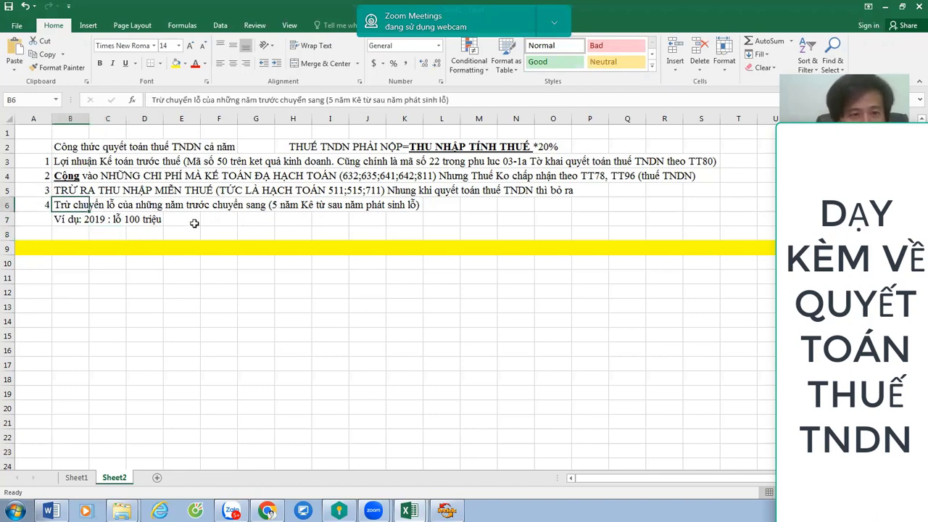
{"action": "left_click", "coordinate": [106, 230]}
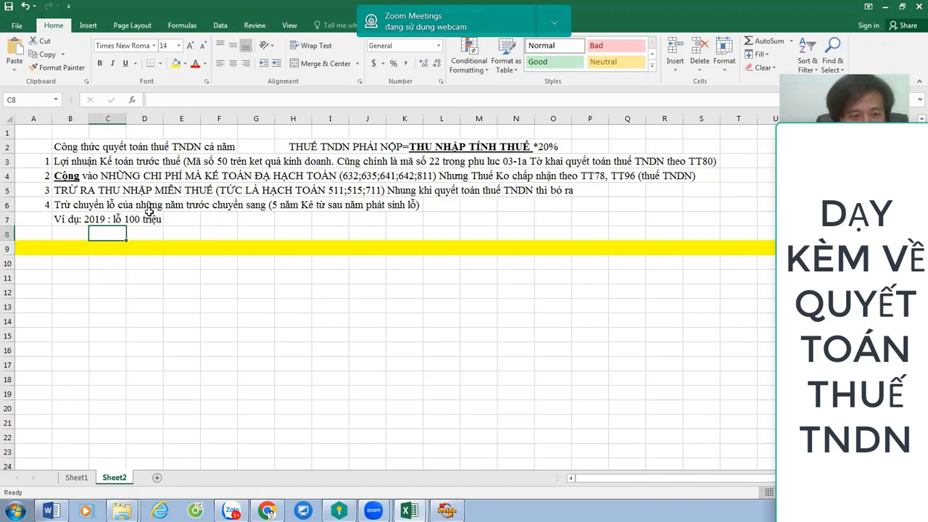
{"action": "type", "text": "Từ"}
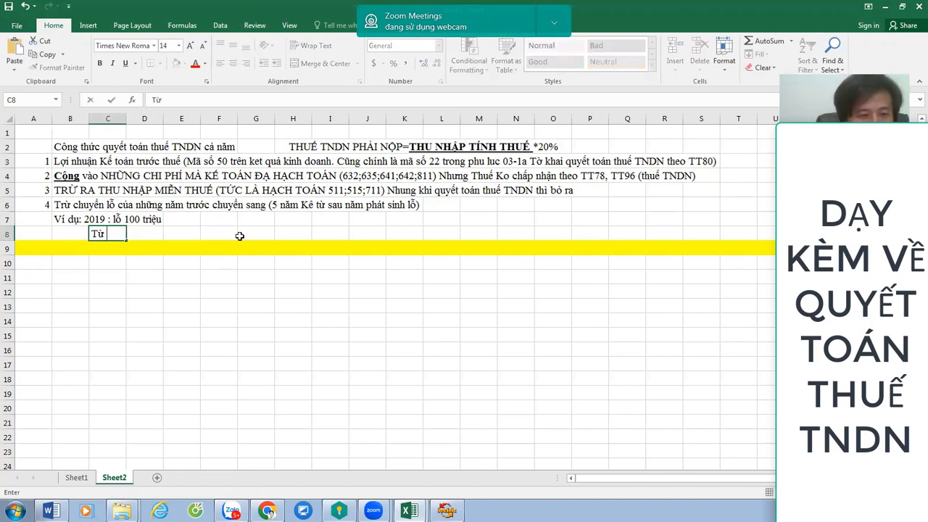
{"action": "type", "text": " 2020"}
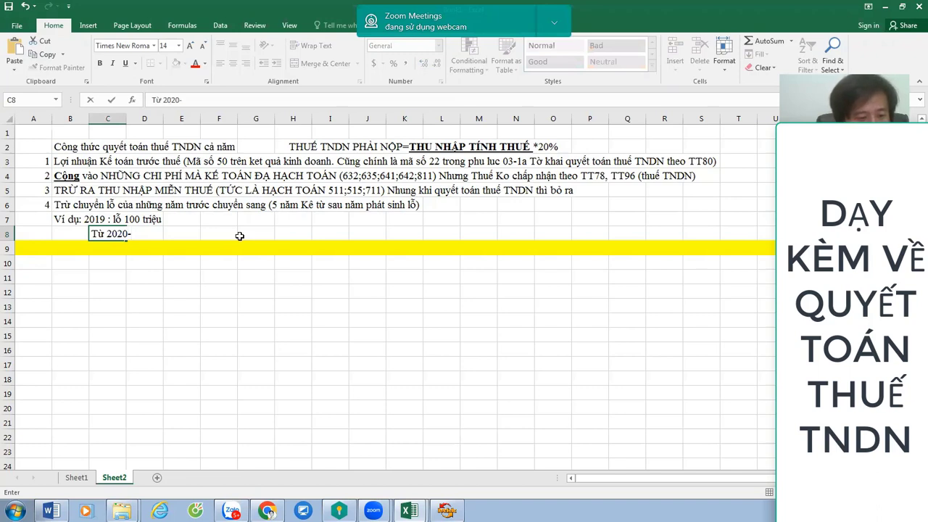
{"action": "type", "text": "-2-"}
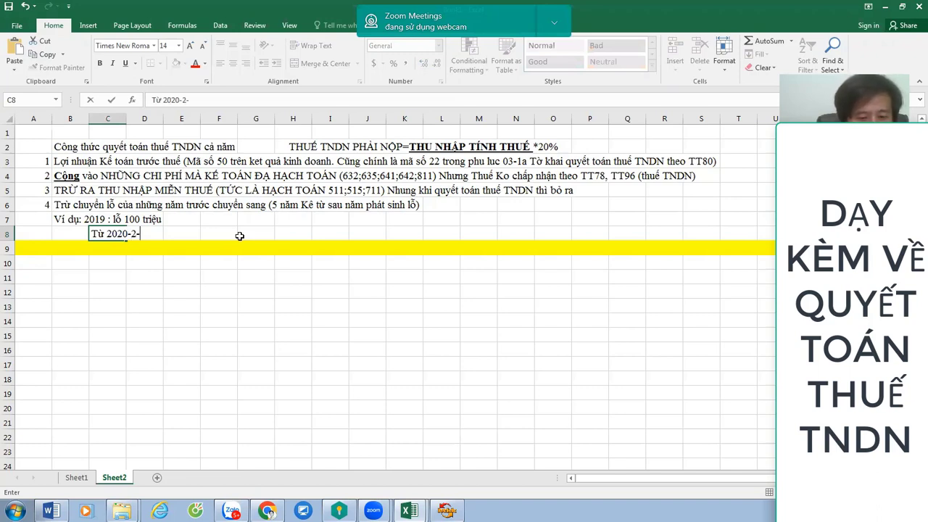
{"action": "type", "text": "024"}
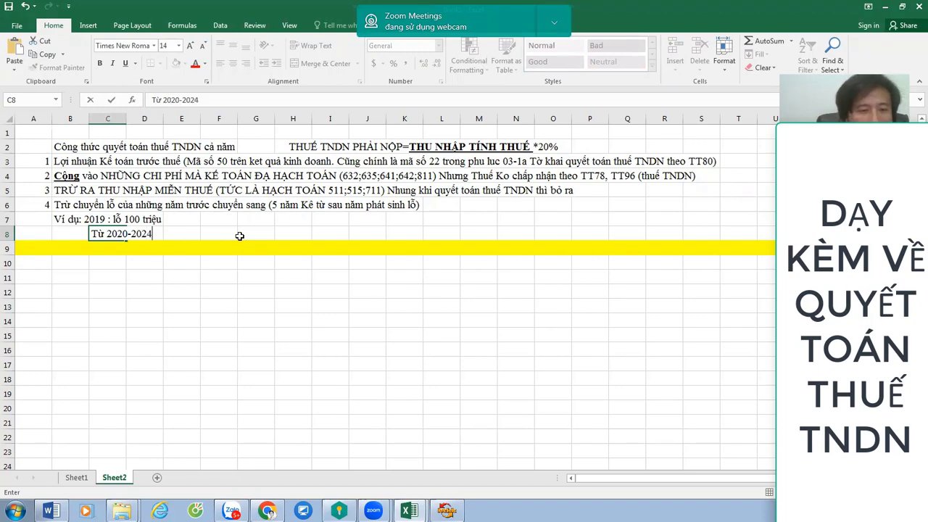
{"action": "key", "text": "Return"}
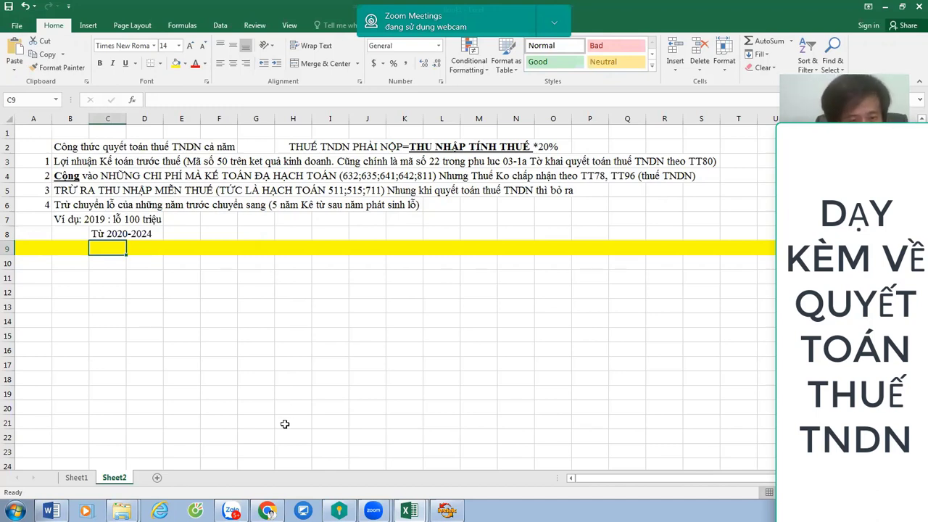
{"action": "left_click", "coordinate": [268, 512]}
{"action": "left_click", "coordinate": [266, 484]}
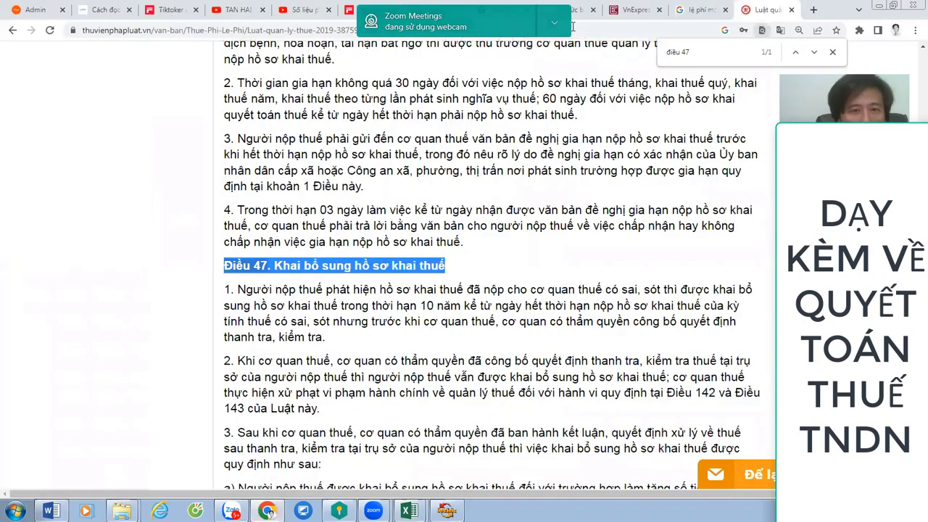
Search sachketoan.org for 'chuyển lỗ'.
{"action": "left_click", "coordinate": [813, 10]}
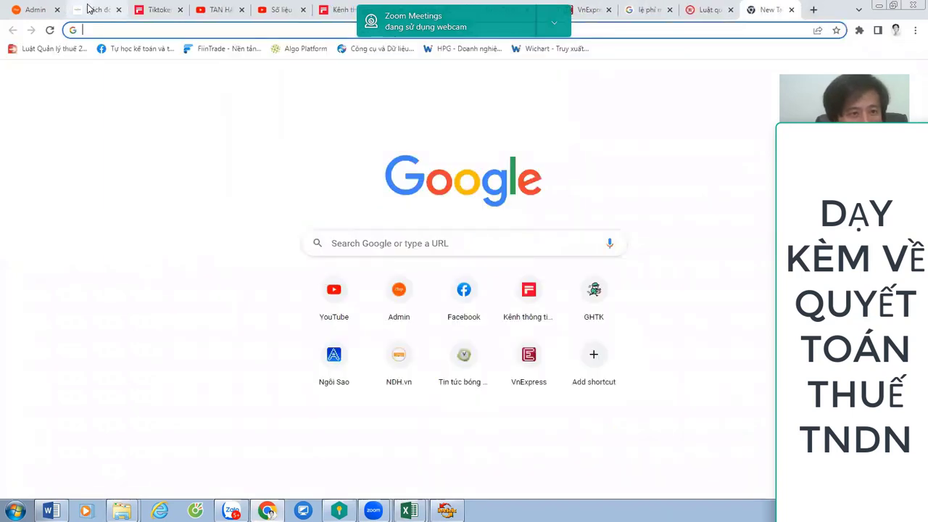
{"action": "left_click", "coordinate": [90, 9]}
{"action": "scroll", "coordinate": [390, 236], "scroll_direction": "up", "scroll_amount": 2}
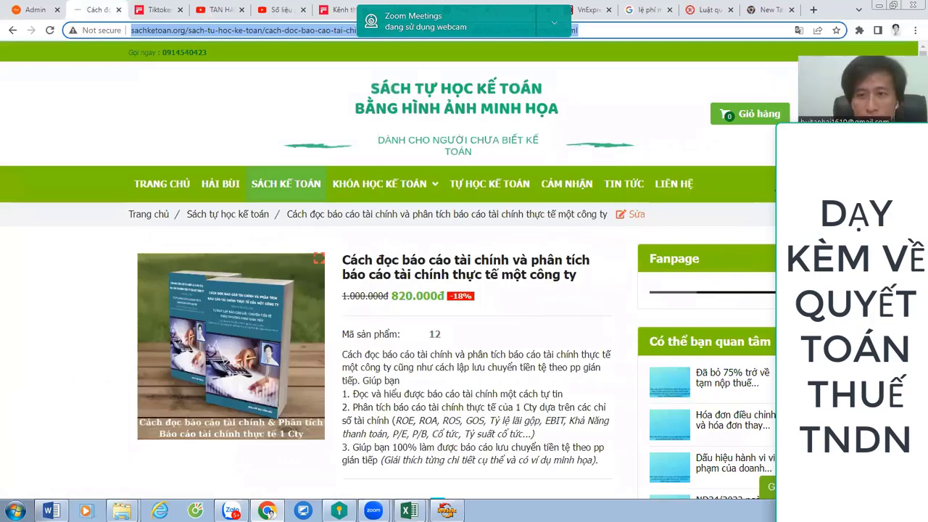
{"action": "left_click", "coordinate": [773, 184]}
{"action": "type", "text": "chuyển "}
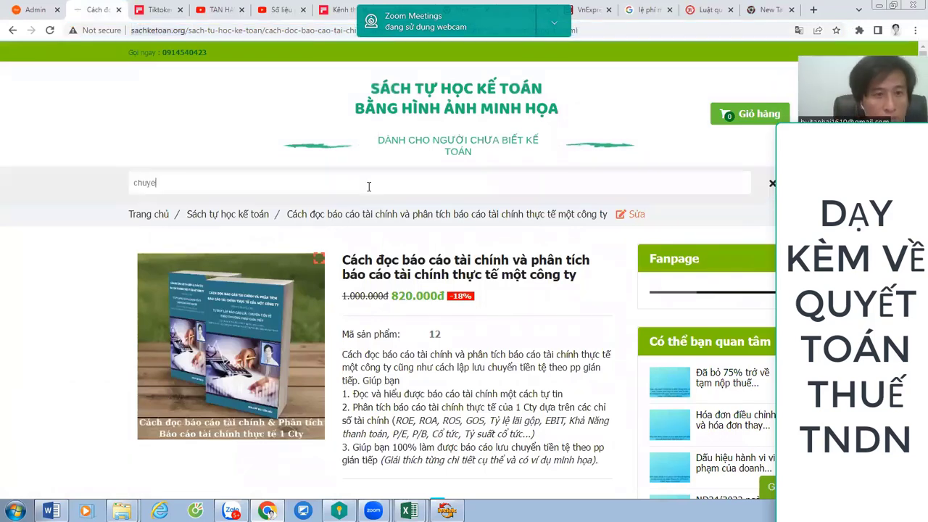
{"action": "type", "text": "loox"}
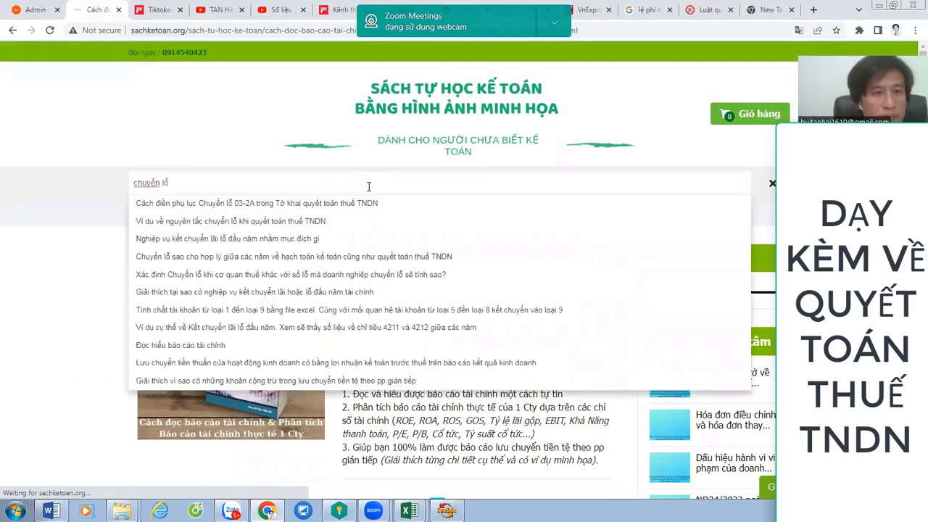
{"action": "key", "text": "Return"}
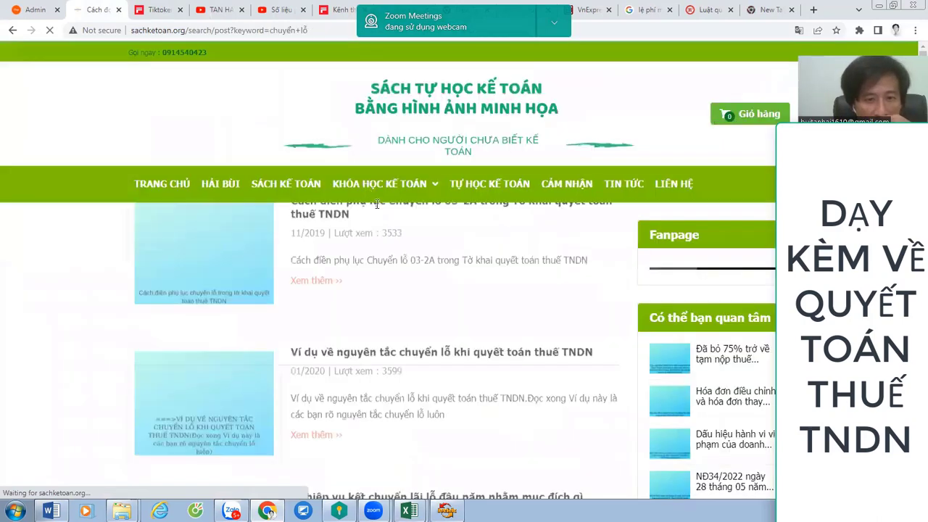
Open the 'Ví dụ về nguyên tắc chuyển lỗ khi quyết toán thuế TNDN' result in a new tab.
{"action": "right_click", "coordinate": [433, 389]}
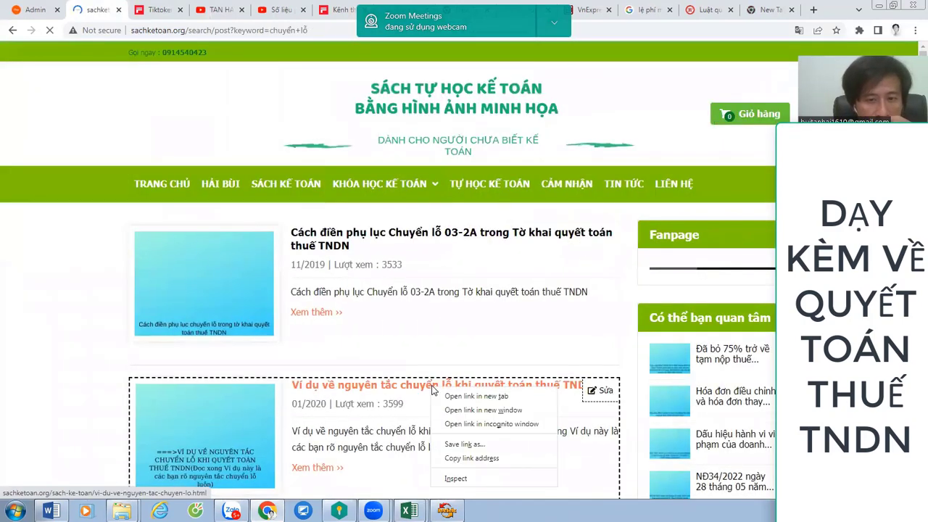
{"action": "left_click", "coordinate": [473, 396]}
{"action": "left_click", "coordinate": [145, 12]}
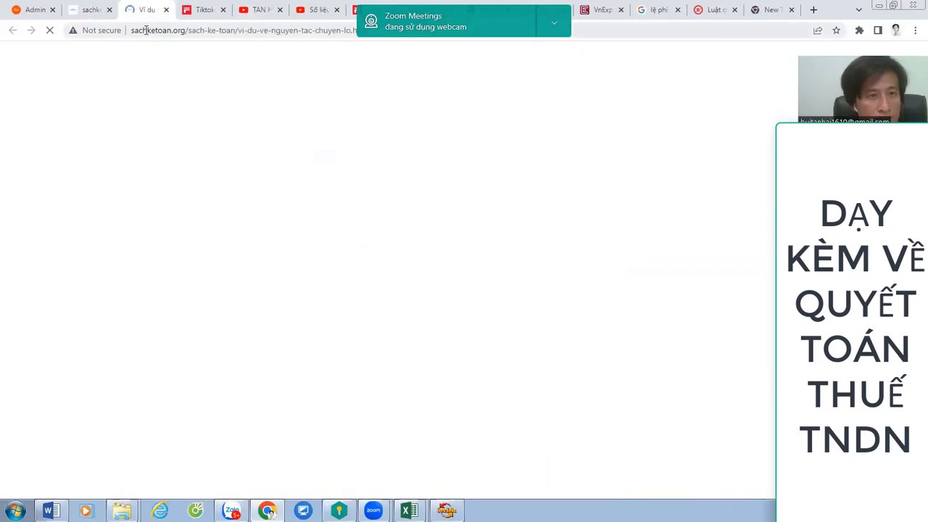
{"action": "left_click", "coordinate": [145, 29]}
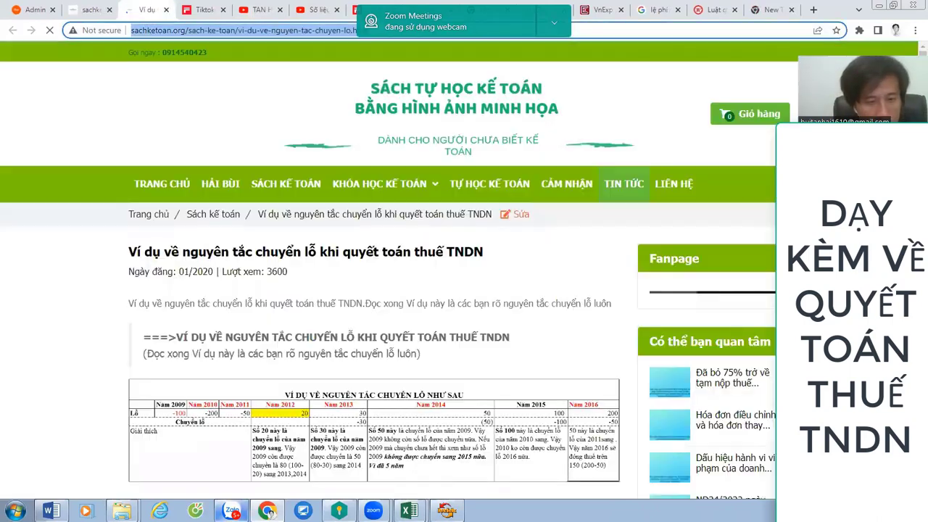
Open the 2009–2016 loss carry-forward example table image (duoc01.png) in its own tab.
{"action": "left_click", "coordinate": [231, 511]}
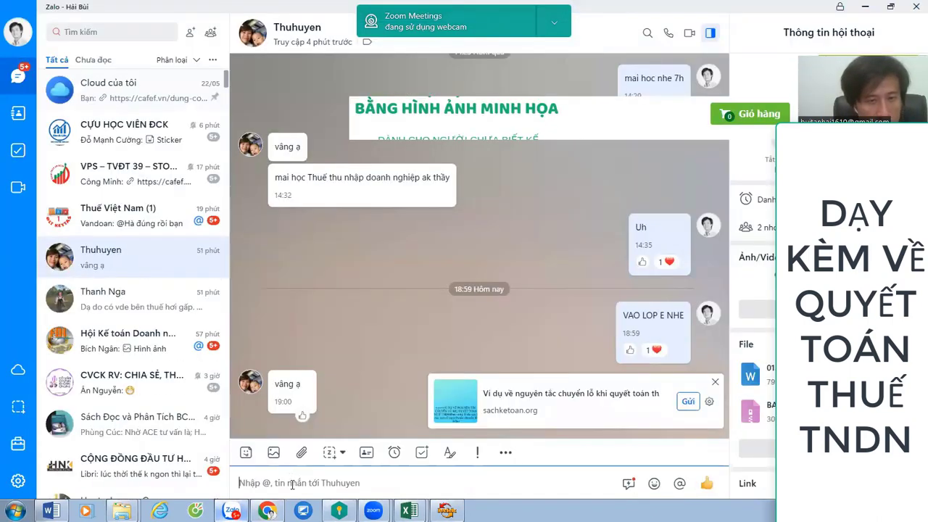
{"action": "left_click", "coordinate": [268, 510]}
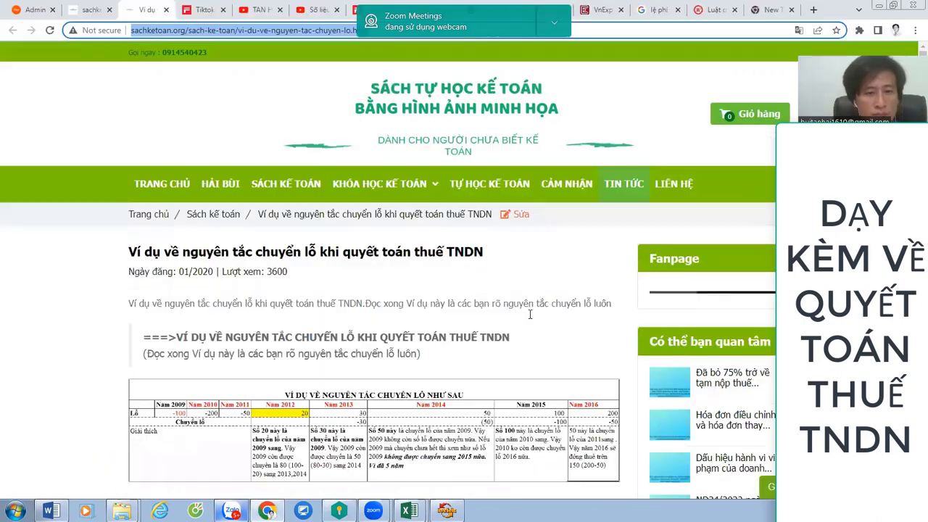
{"action": "scroll", "coordinate": [398, 250], "scroll_direction": "down", "scroll_amount": 2}
{"action": "right_click", "coordinate": [397, 253]}
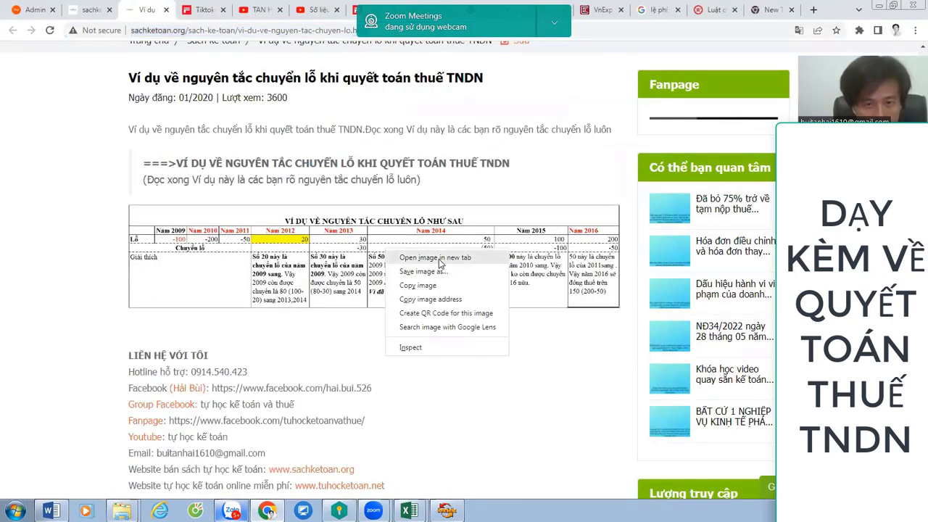
{"action": "left_click", "coordinate": [435, 259]}
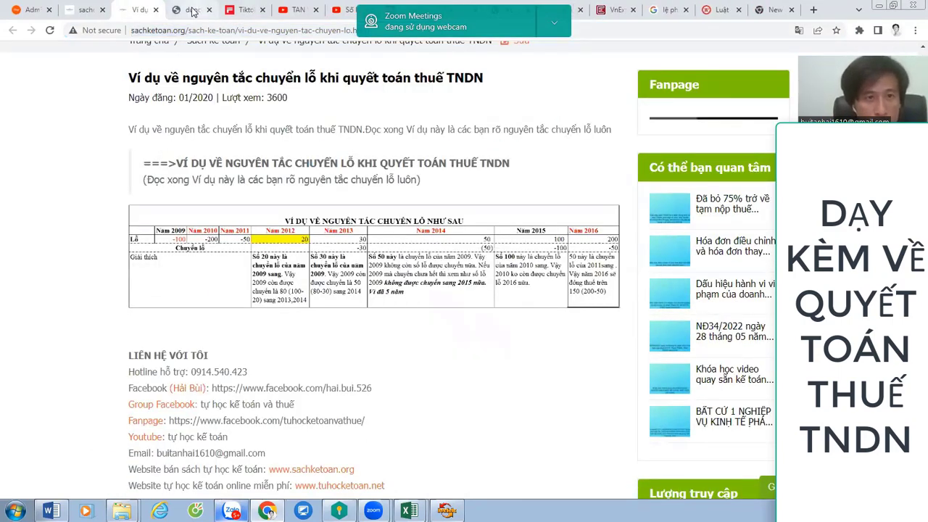
{"action": "left_click", "coordinate": [202, 14]}
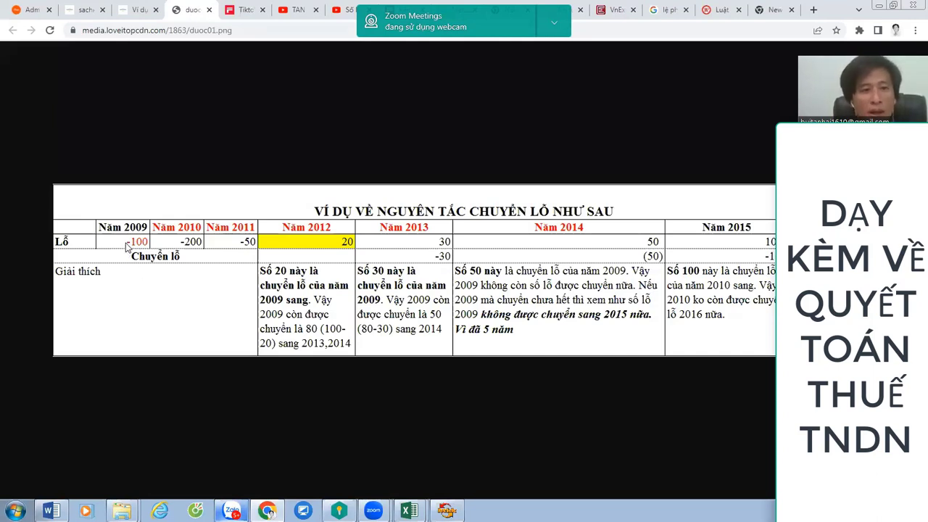
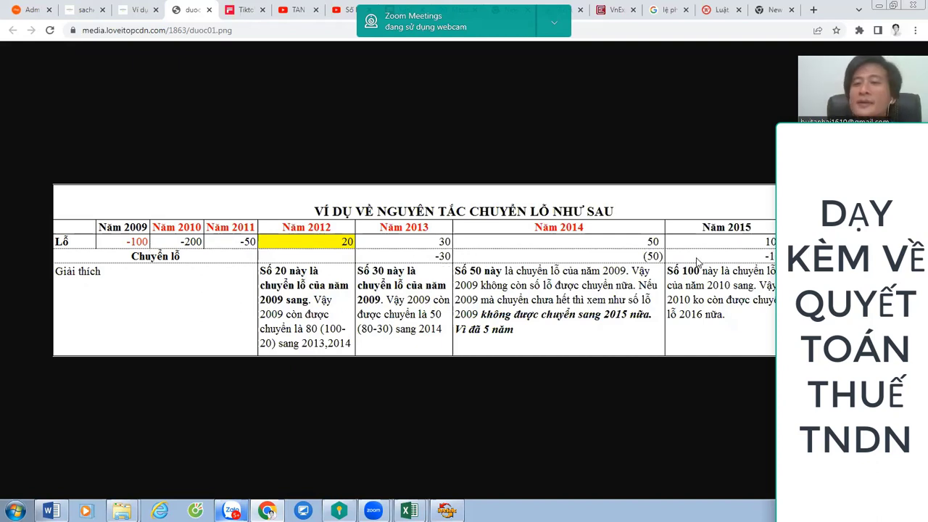
Leave the Chrome loss carry-forward image and bring the Book1 Excel workbook forward.
{"action": "key", "text": "alt+Tab"}
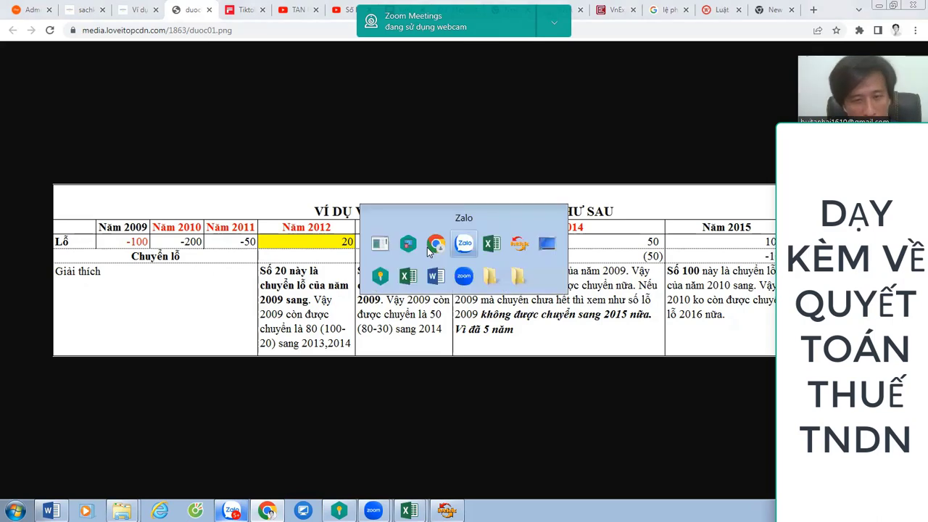
{"action": "key", "text": "alt+Tab"}
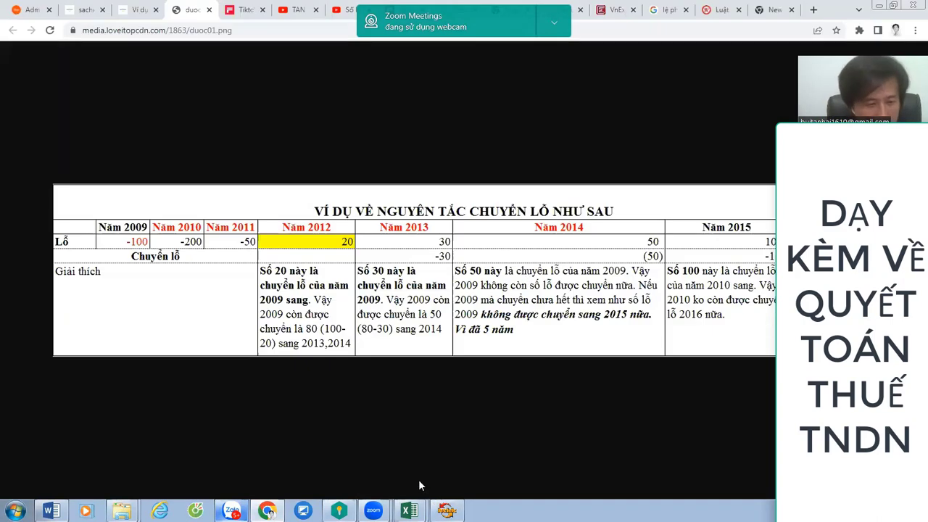
{"action": "mouse_move", "coordinate": [410, 511]}
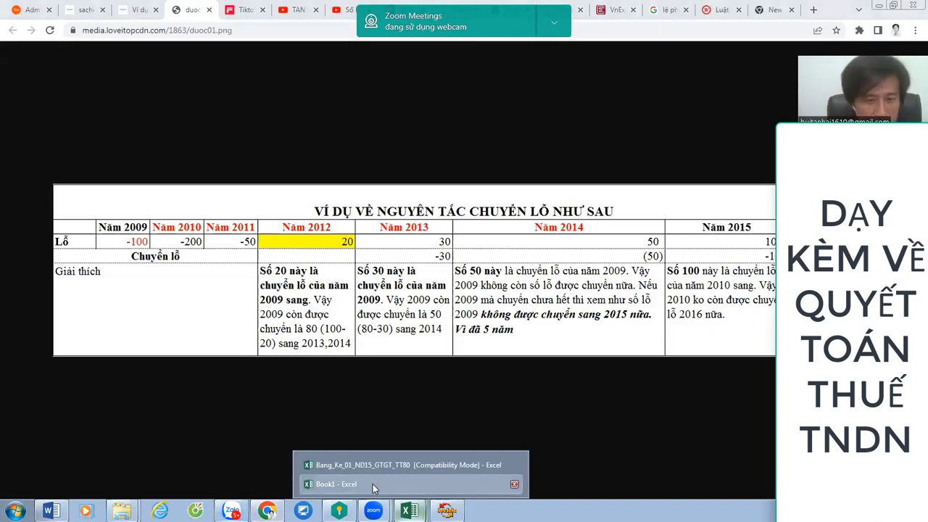
{"action": "left_click", "coordinate": [376, 486]}
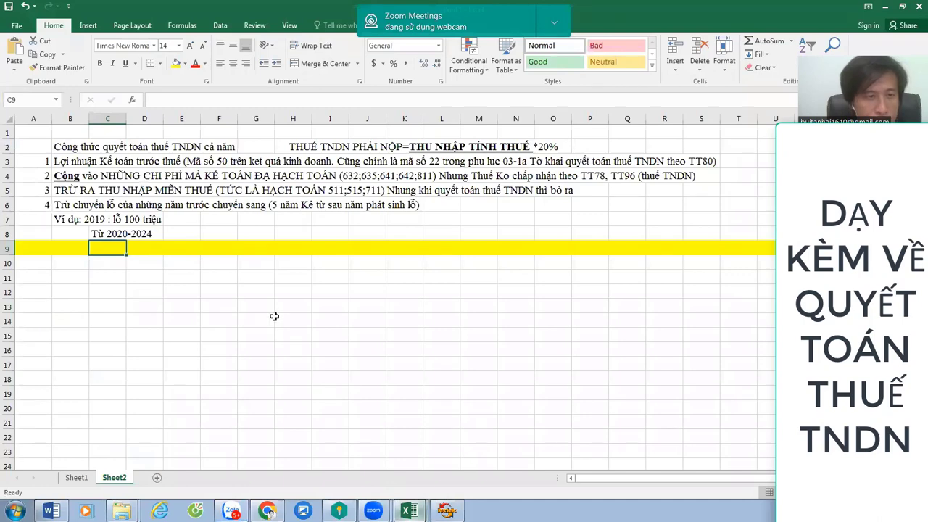
Write the note 'VĨNH VIỄN' in T4 beside the row 4 step, then bring up HTKK.
{"action": "left_click", "coordinate": [384, 161]}
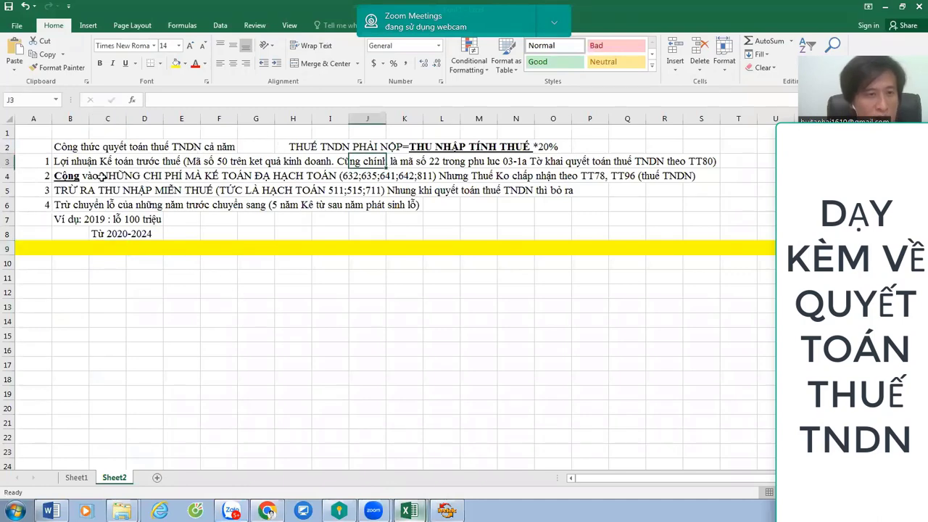
{"action": "left_click", "coordinate": [7, 176]}
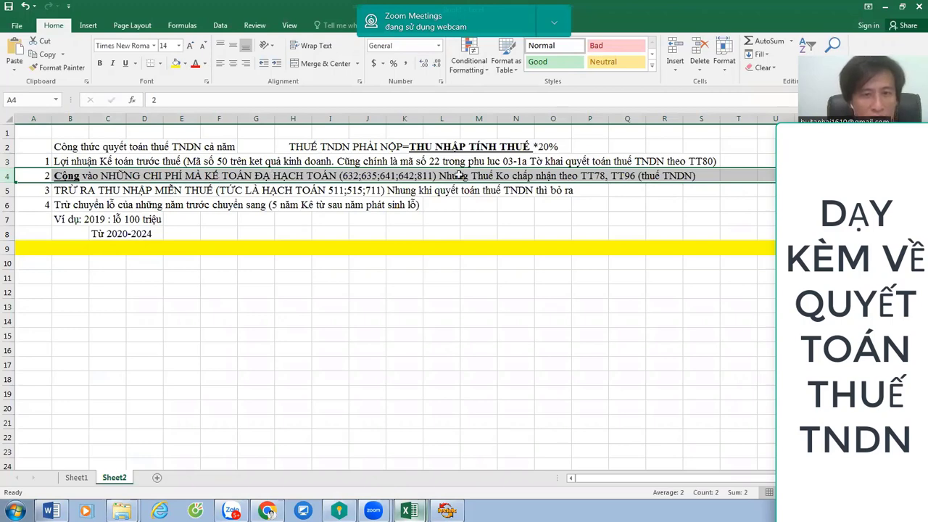
{"action": "left_click", "coordinate": [737, 171]}
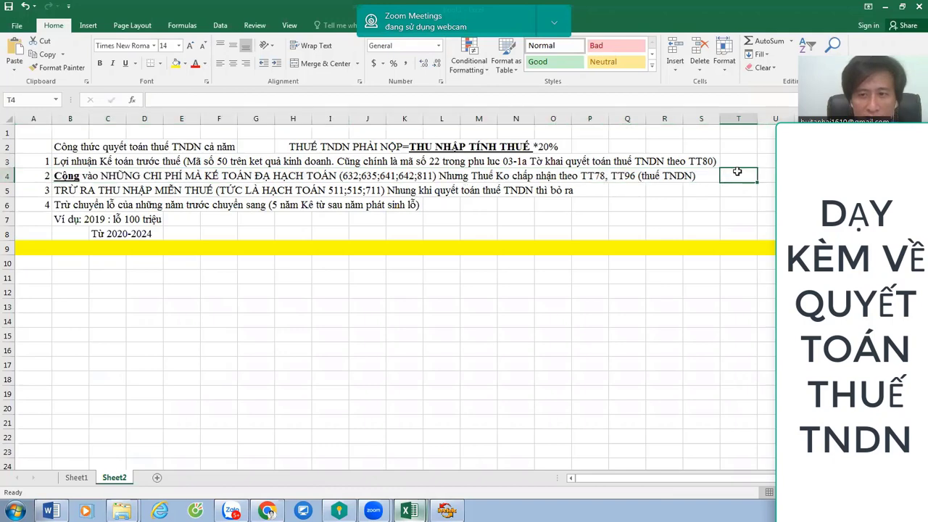
{"action": "type", "text": "VĨNH VIỄN"}
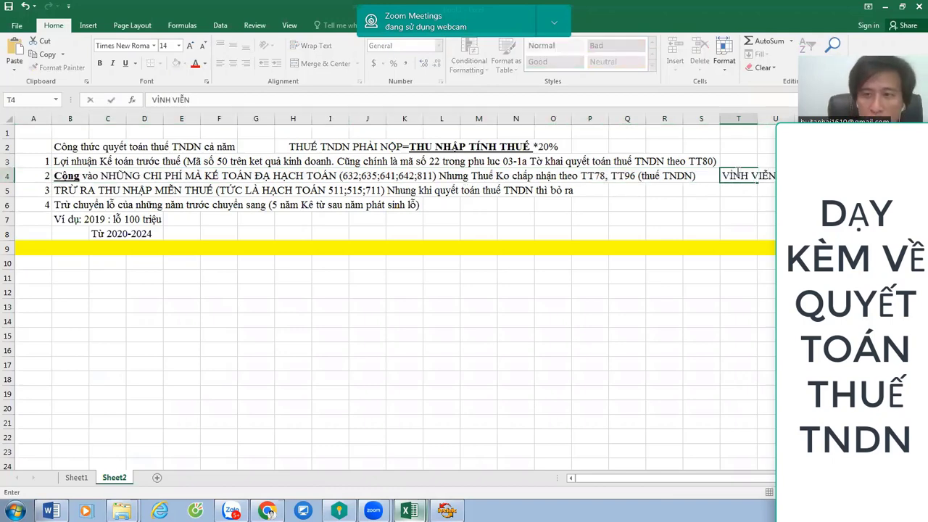
{"action": "key", "text": "Return"}
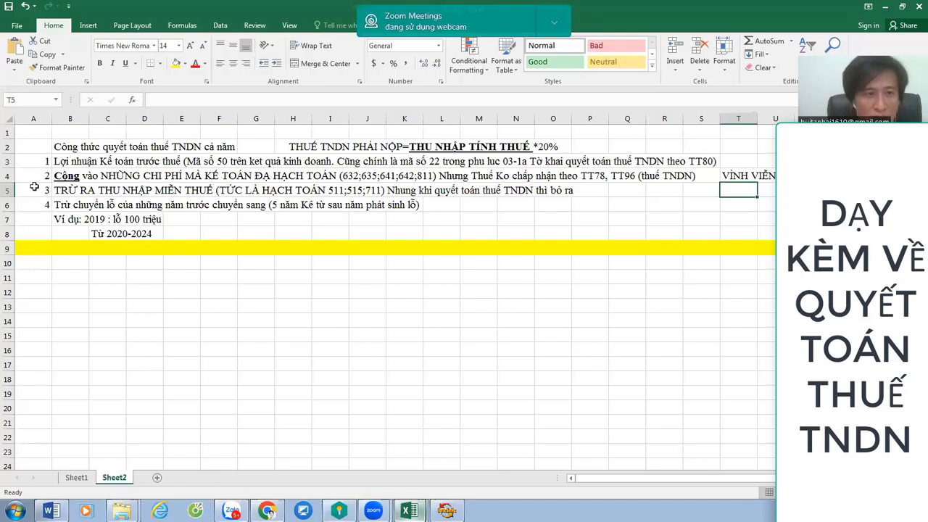
{"action": "left_click", "coordinate": [813, 176]}
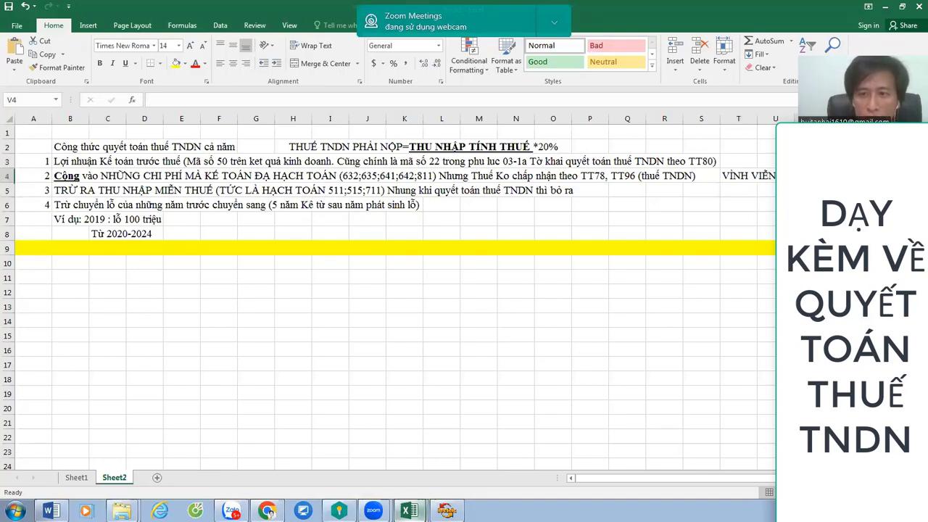
{"action": "left_click", "coordinate": [813, 190]}
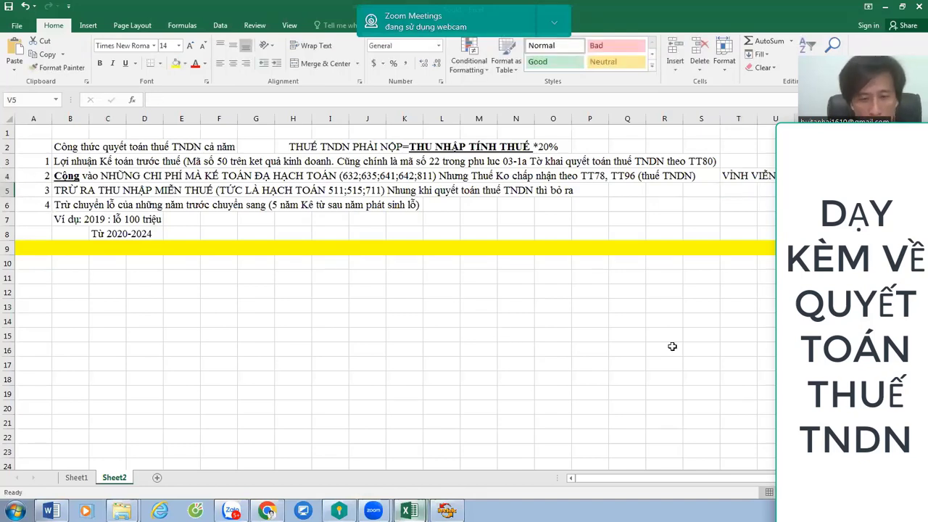
{"action": "left_click", "coordinate": [446, 511]}
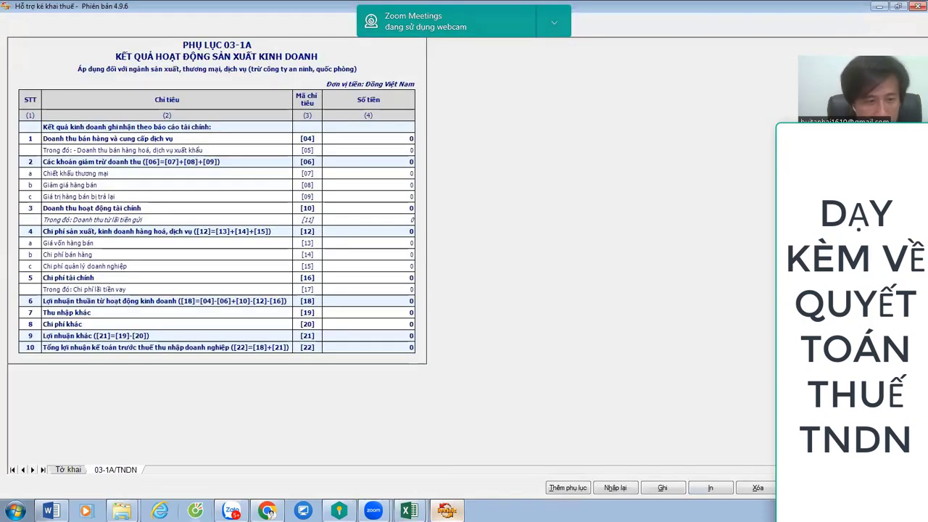
Enter 100.000.000 in the A1 amount field of the HTKK declaration, then return to Excel.
{"action": "left_click", "coordinate": [68, 470]}
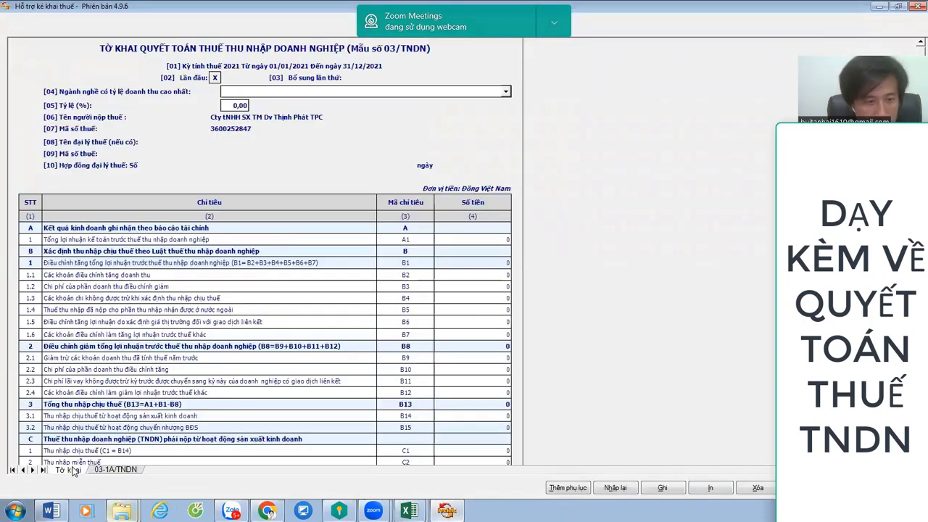
{"action": "left_click", "coordinate": [476, 298]}
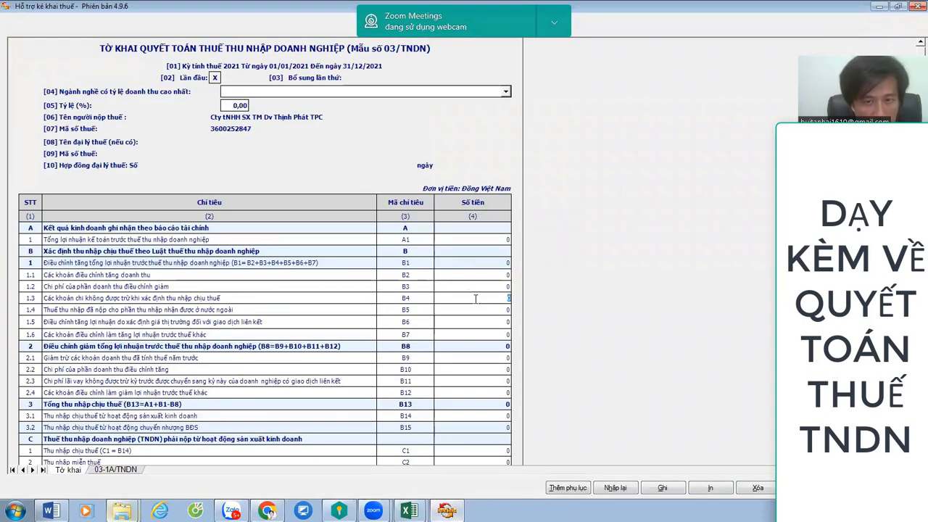
{"action": "left_click", "coordinate": [481, 238]}
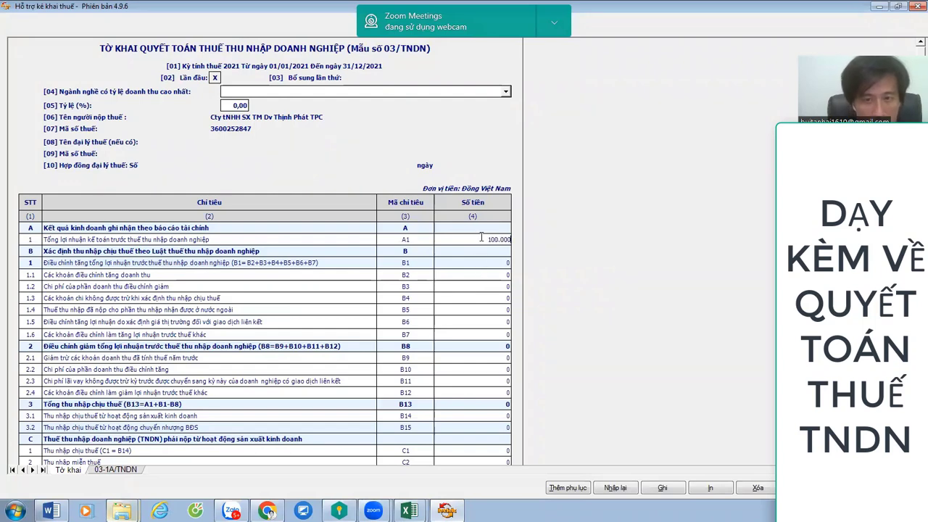
{"action": "key", "text": "Return"}
{"action": "key", "text": "alt+Tab"}
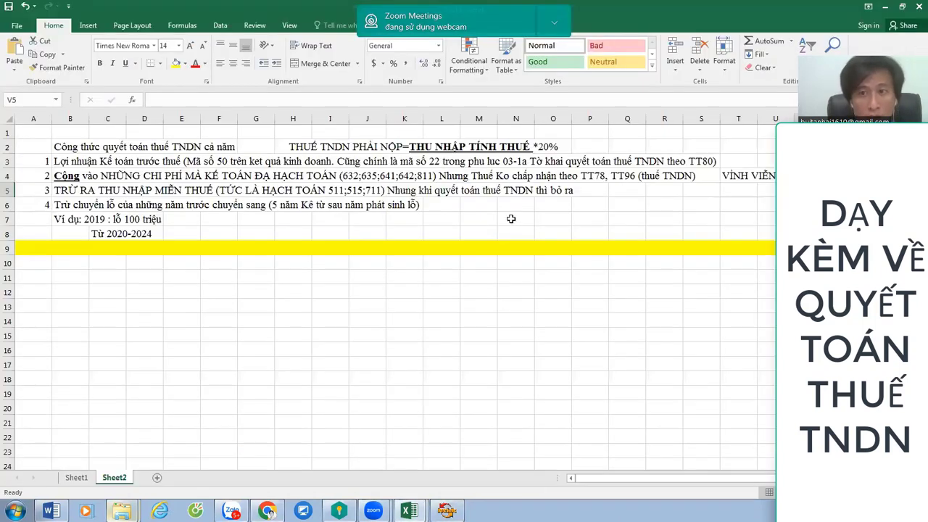
Review the account codes 632;635;641;642;811 in the B4 step text, then switch to HTKK.
{"action": "left_click", "coordinate": [69, 174]}
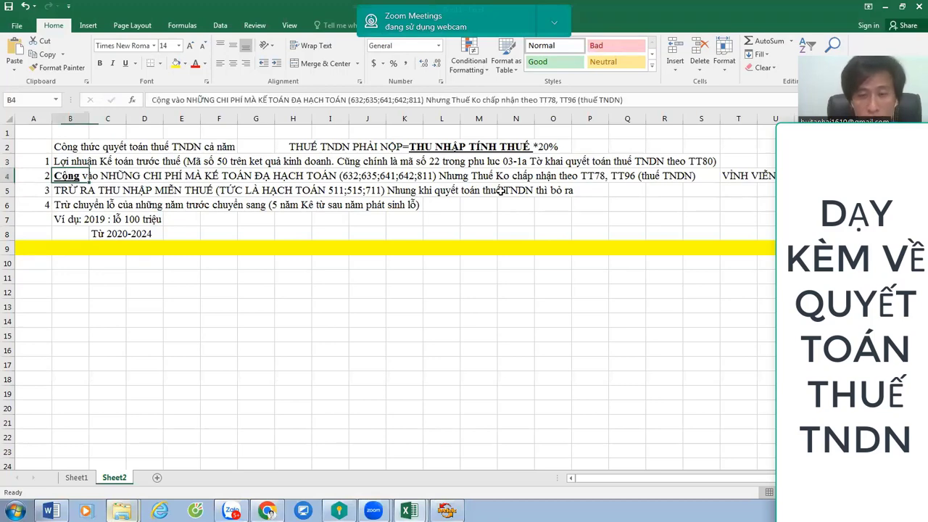
{"action": "key", "text": "alt+Tab"}
{"action": "key", "text": "Escape"}
{"action": "double_click", "coordinate": [358, 179]}
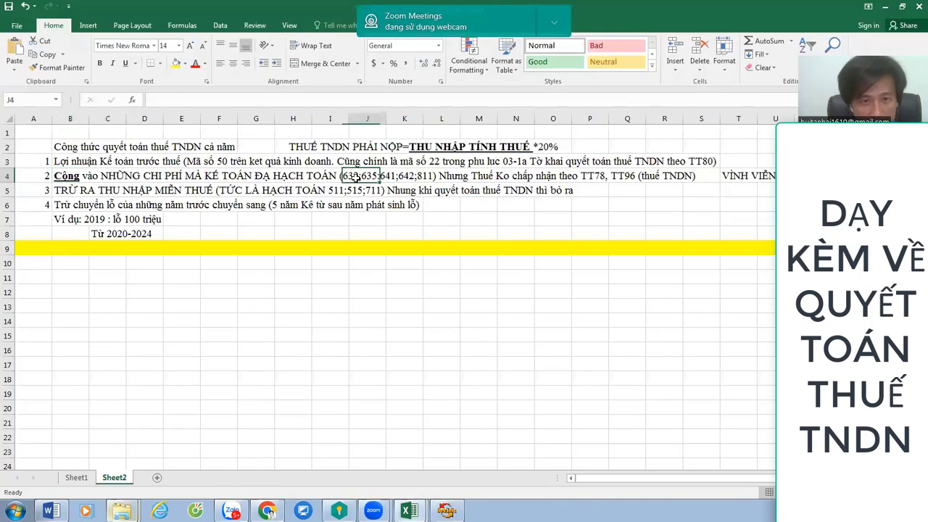
{"action": "left_click", "coordinate": [80, 176]}
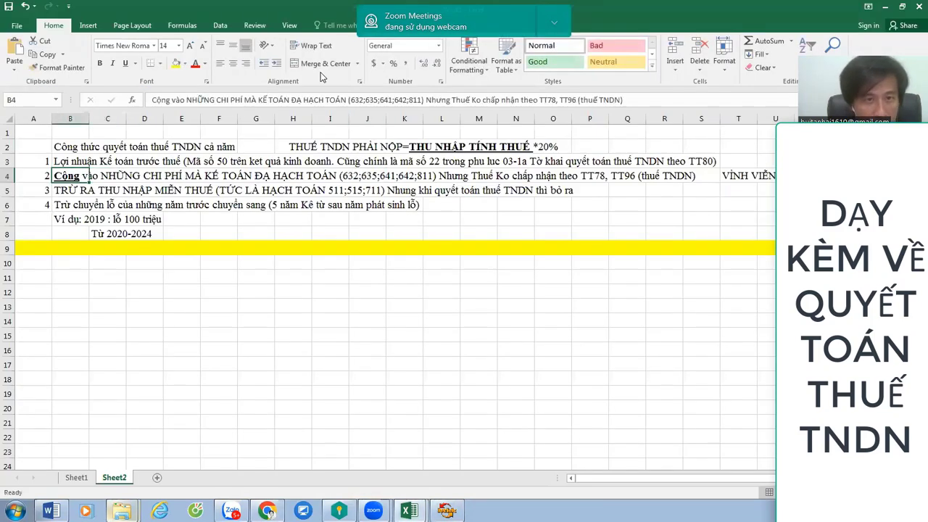
{"action": "double_click", "coordinate": [356, 97]}
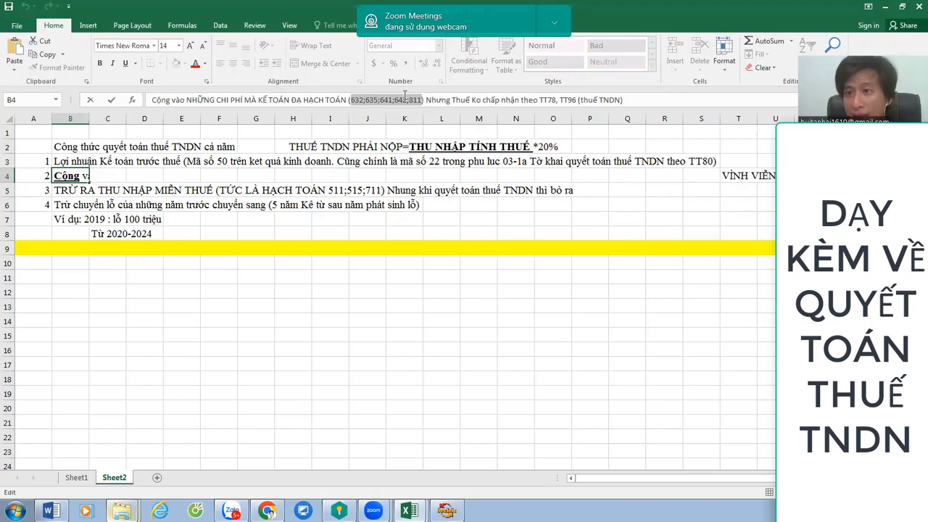
{"action": "left_click", "coordinate": [812, 175]}
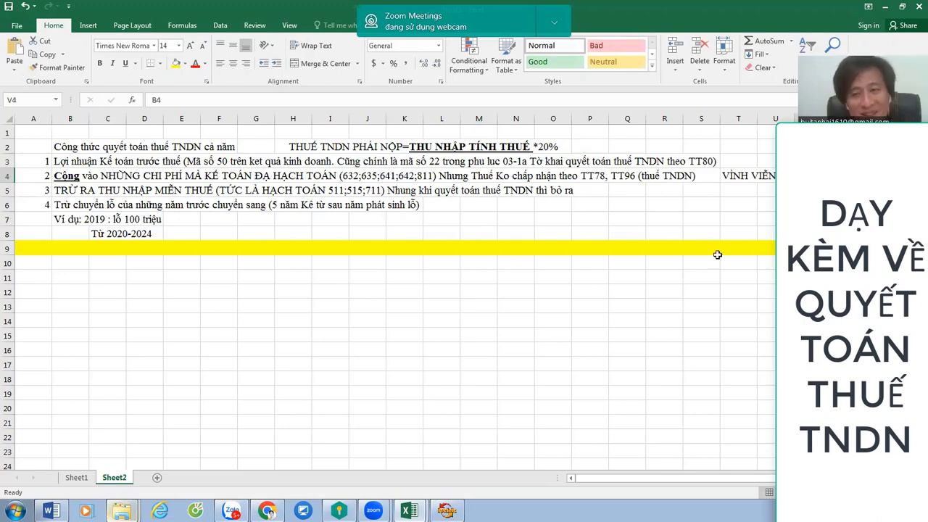
{"action": "key", "text": "alt+Tab"}
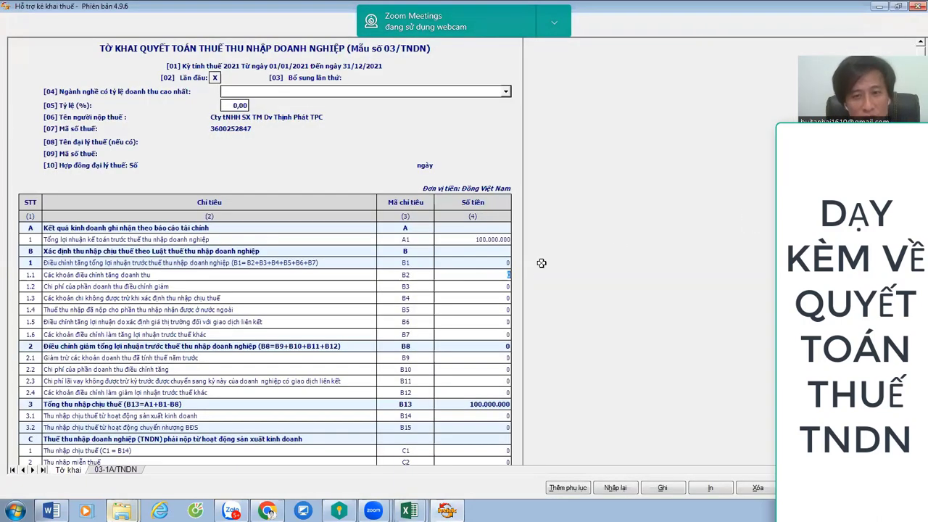
Enter 20.000.000 in the B4 amount field so B13 becomes 120.000.000, then return to Excel.
{"action": "left_click", "coordinate": [499, 297]}
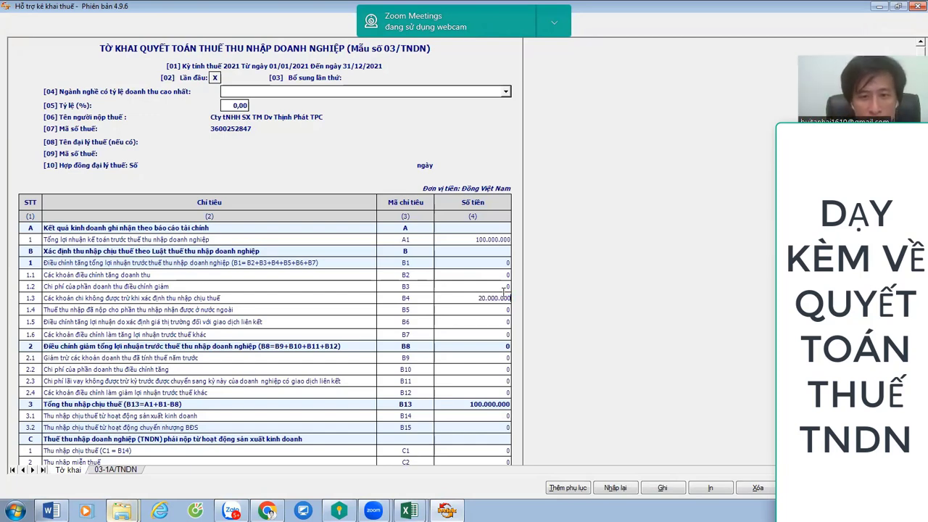
{"action": "key", "text": "Return"}
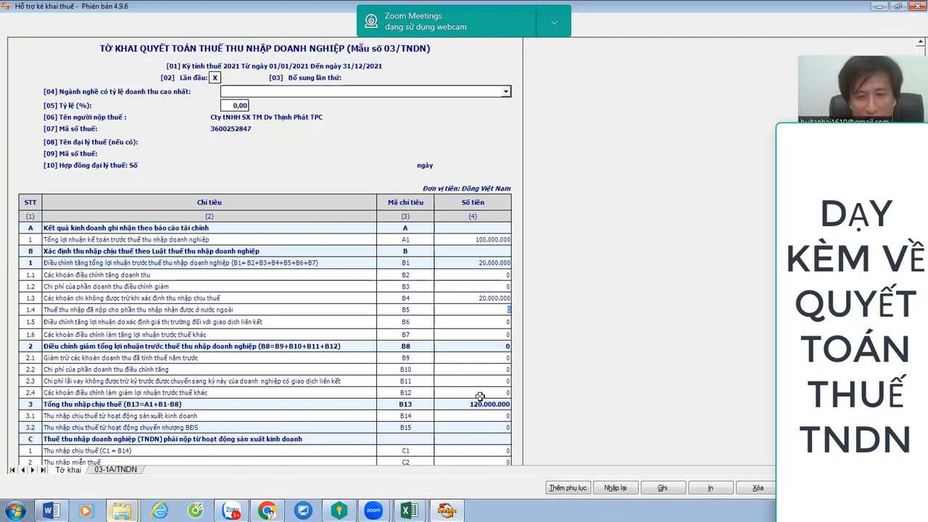
{"action": "scroll", "coordinate": [492, 411], "scroll_direction": "down", "scroll_amount": 2}
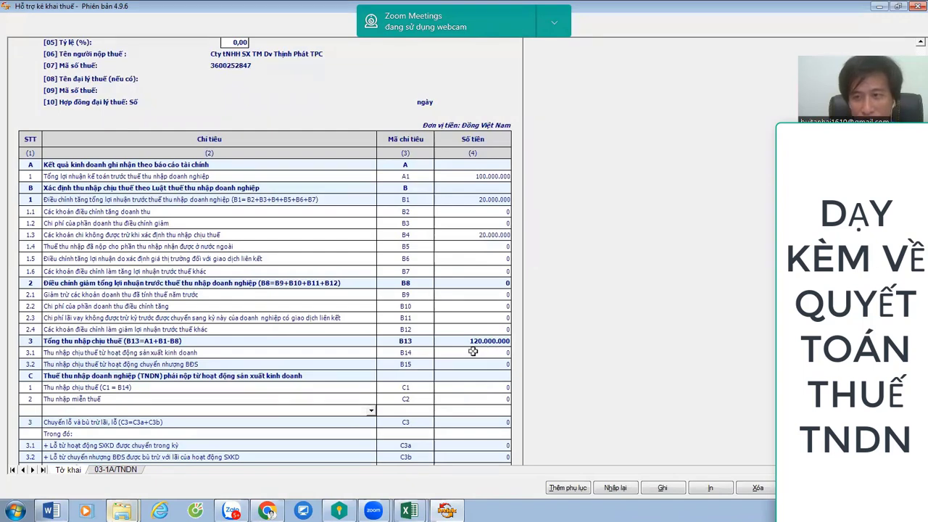
{"action": "key", "text": "alt+Tab"}
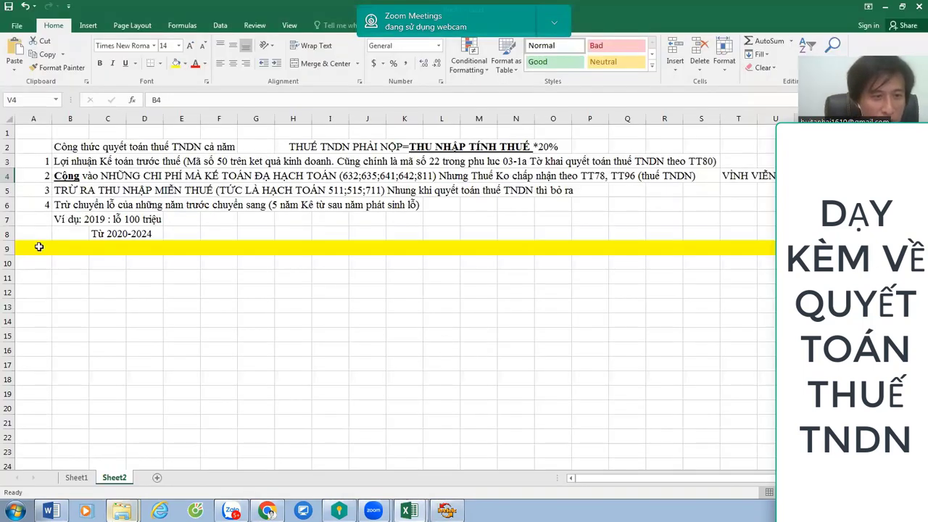
Number row 9 as step 5 and type the temporary tax–accounting differences explanation in B9.
{"action": "left_click", "coordinate": [40, 247]}
{"action": "type", "text": "5"}
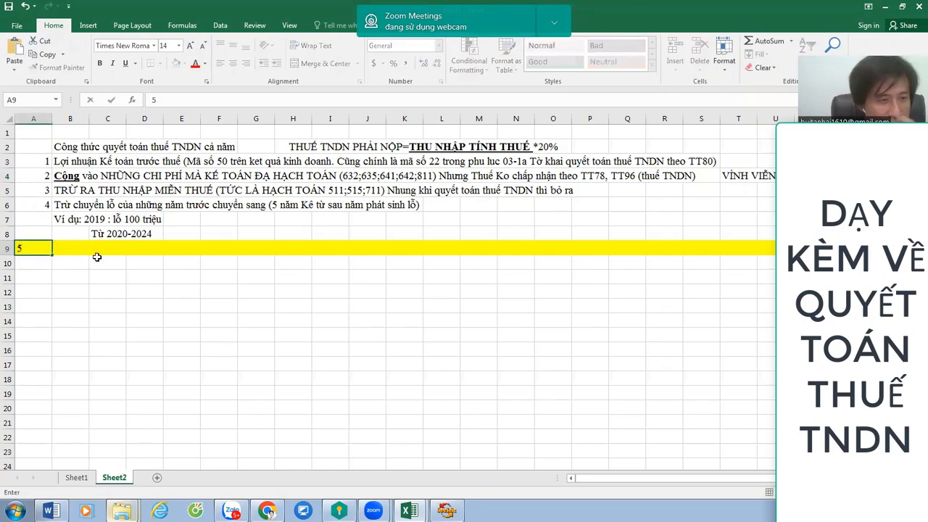
{"action": "left_click", "coordinate": [82, 247]}
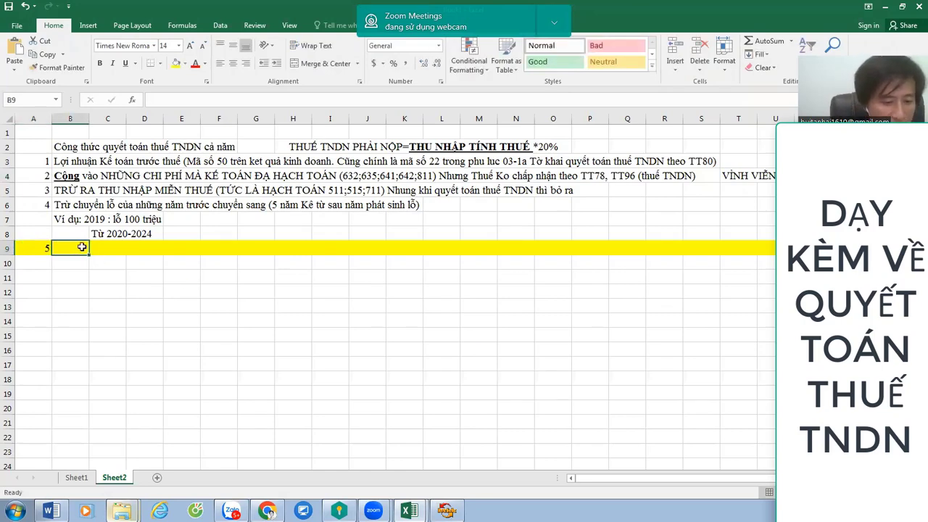
{"action": "type", "text": "CÔỘNG HOA"}
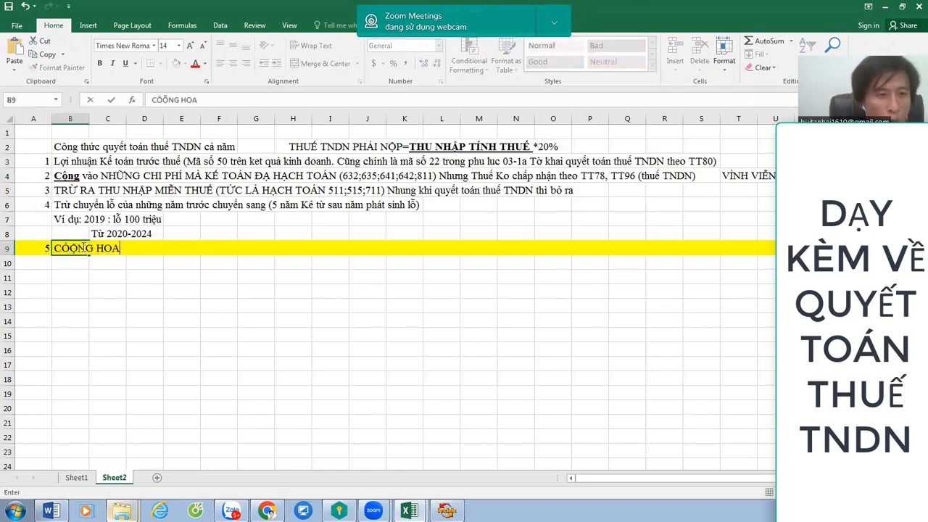
{"action": "type", "text": "C TRỪ "}
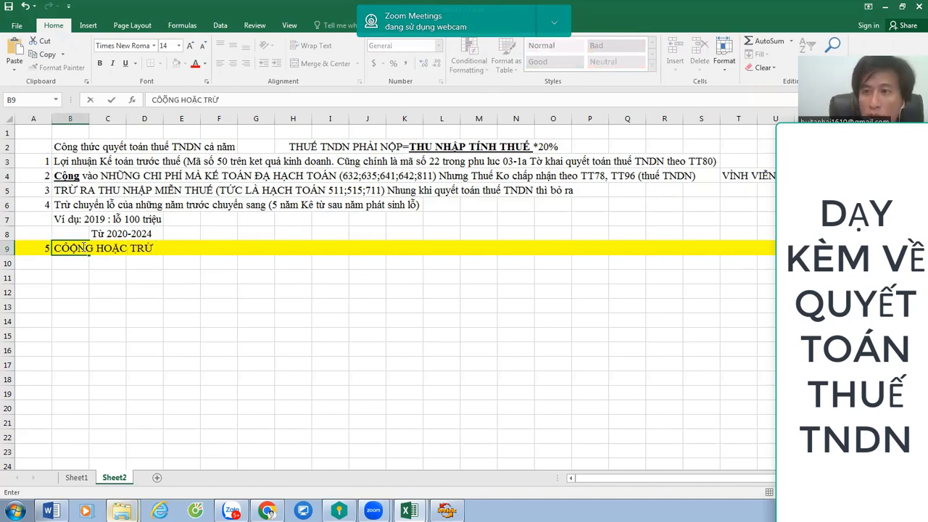
{"action": "type", "text": "VỀ DOANHT HU"}
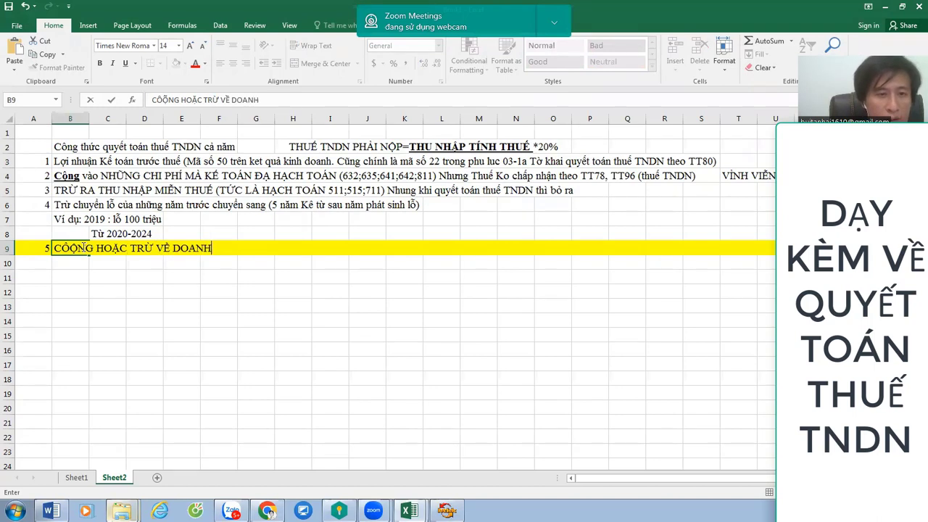
{"action": "key", "text": "BackSpace"}
{"action": "key", "text": "BackSpace"}
{"action": "key", "text": "BackSpace"}
{"action": "key", "text": "BackSpace"}
{"action": "type", "text": "THU"}
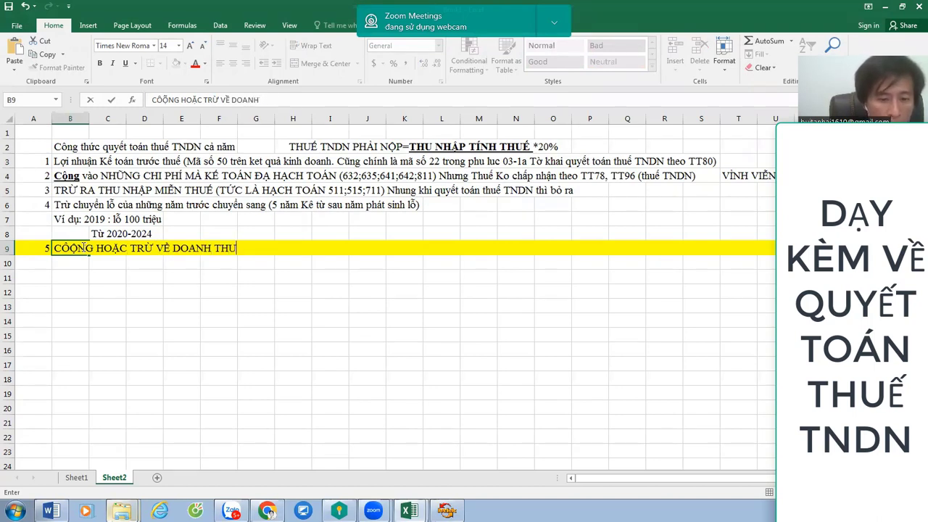
{"action": "type", "text": " VÀ CHI PH"}
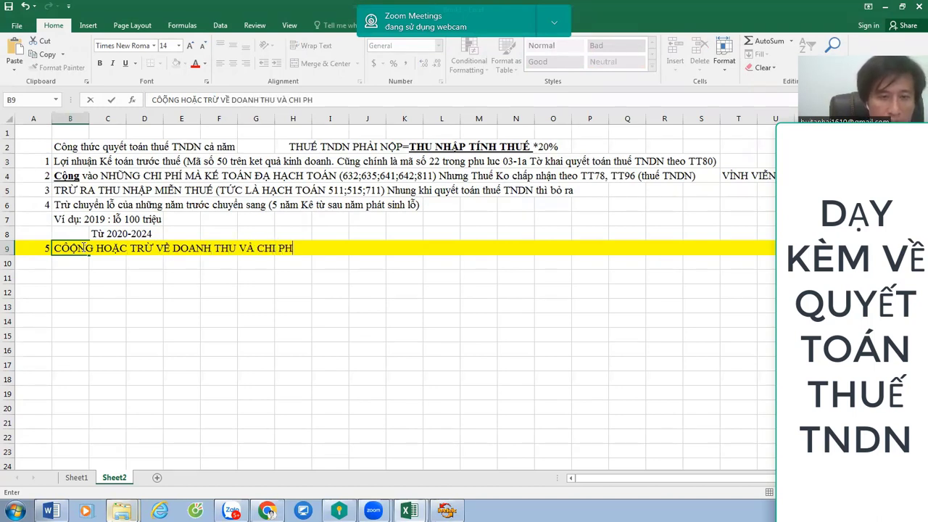
{"action": "type", "text": "Í MÀ COÓ SỰ GHI NH"}
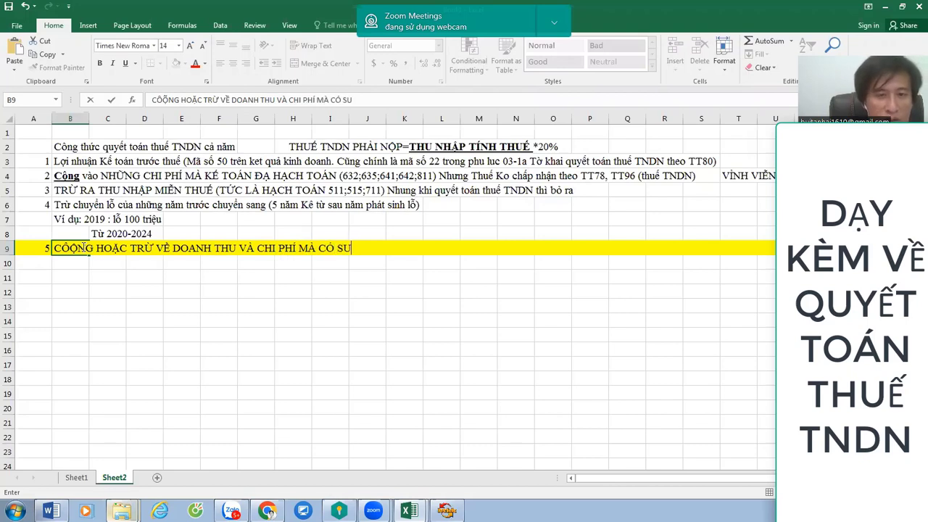
{"action": "type", "text": "ẬN"}
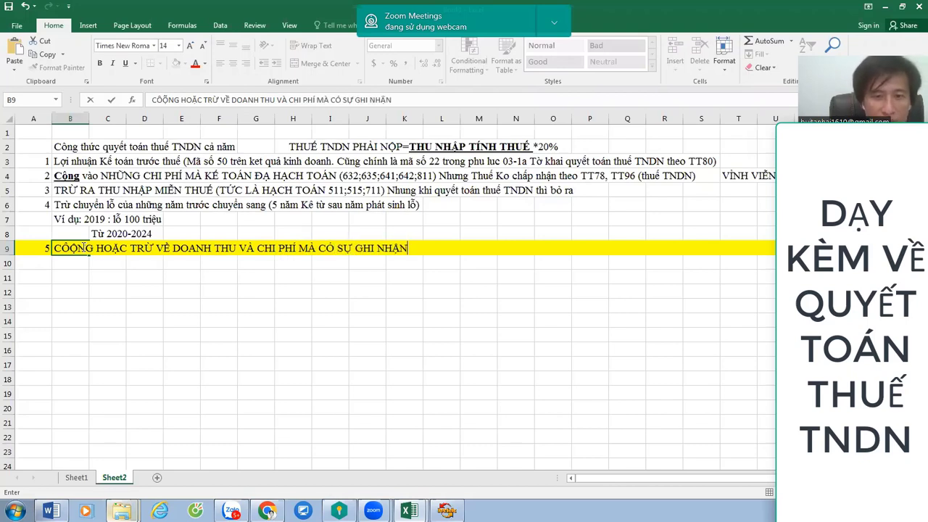
{"action": "type", "text": " CHẸNH L"}
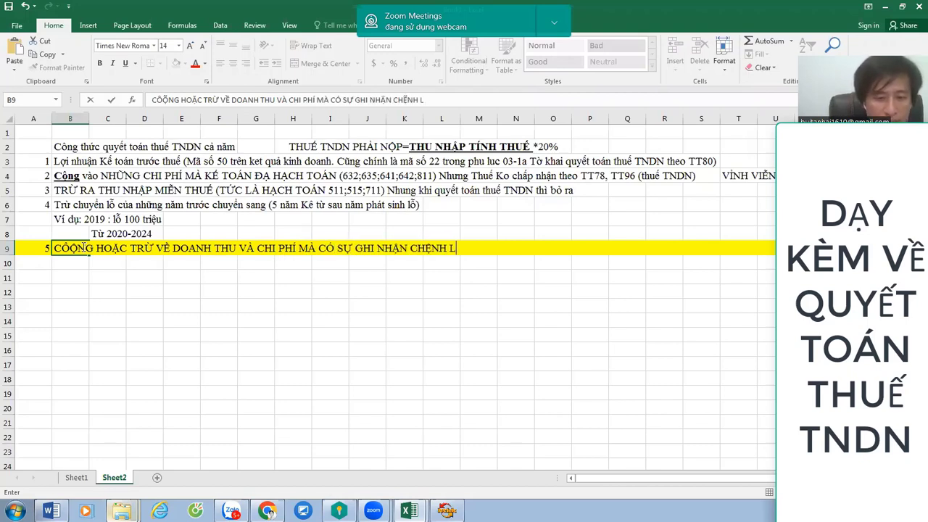
{"action": "type", "text": "ỆCH TẠM THO872I"}
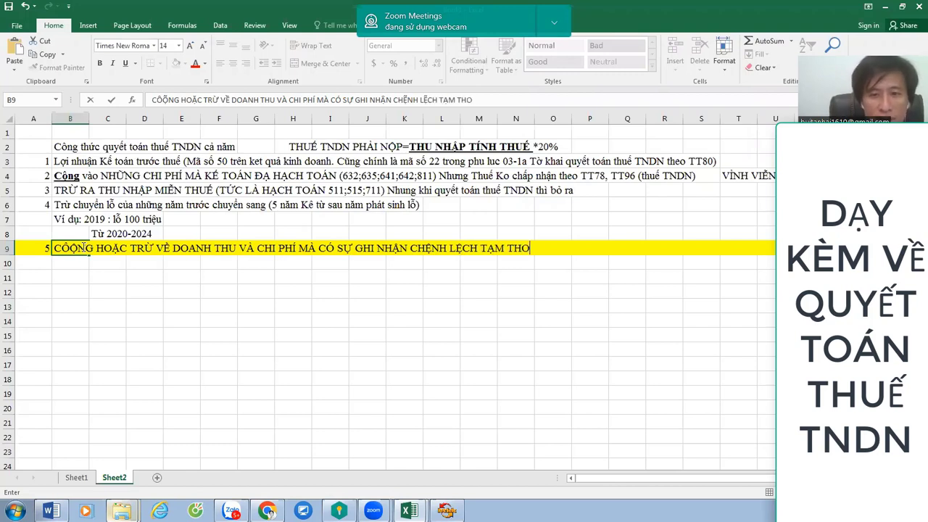
{"action": "key", "text": "BackSpace"}
{"action": "key", "text": "BackSpace"}
{"action": "key", "text": "BackSpace"}
{"action": "key", "text": "BackSpace"}
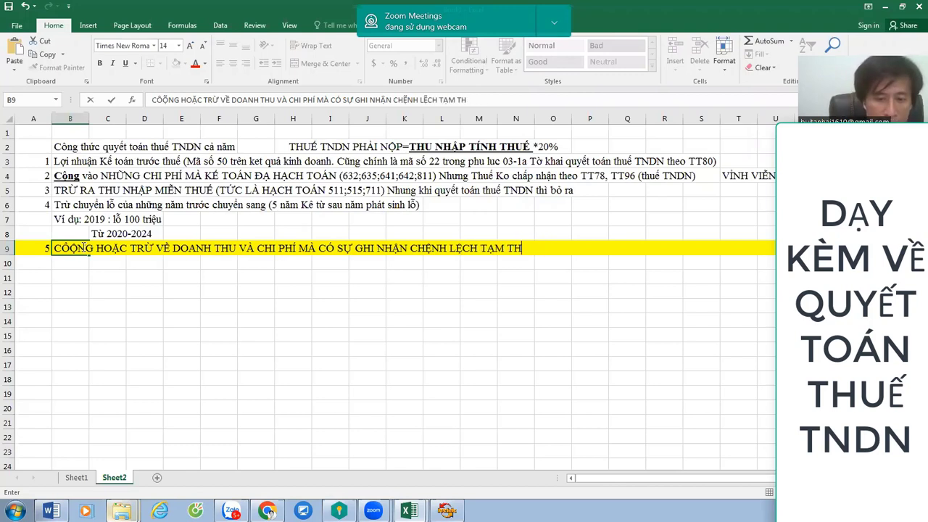
{"action": "type", "text": "ỜI GIỮ"}
{"action": "type", "text": "A "}
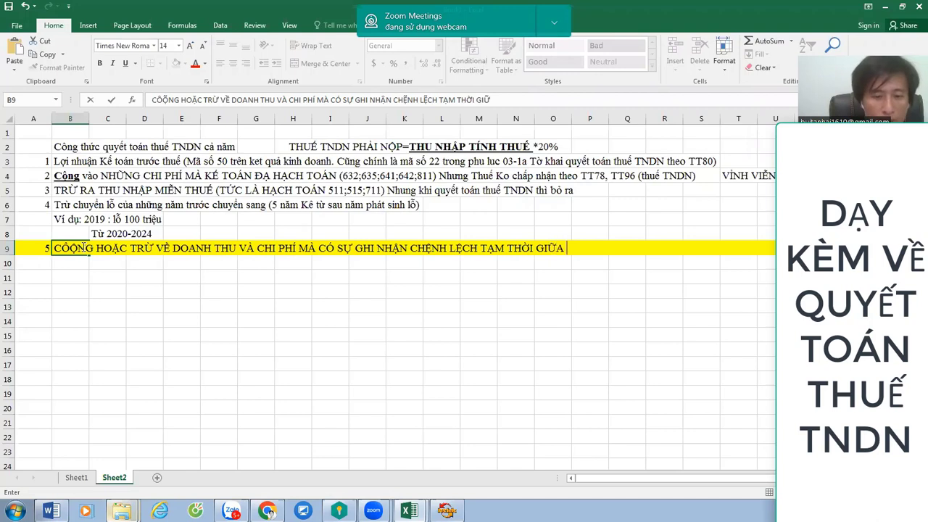
{"action": "type", "text": "THUẾ VÀ KẾ T"}
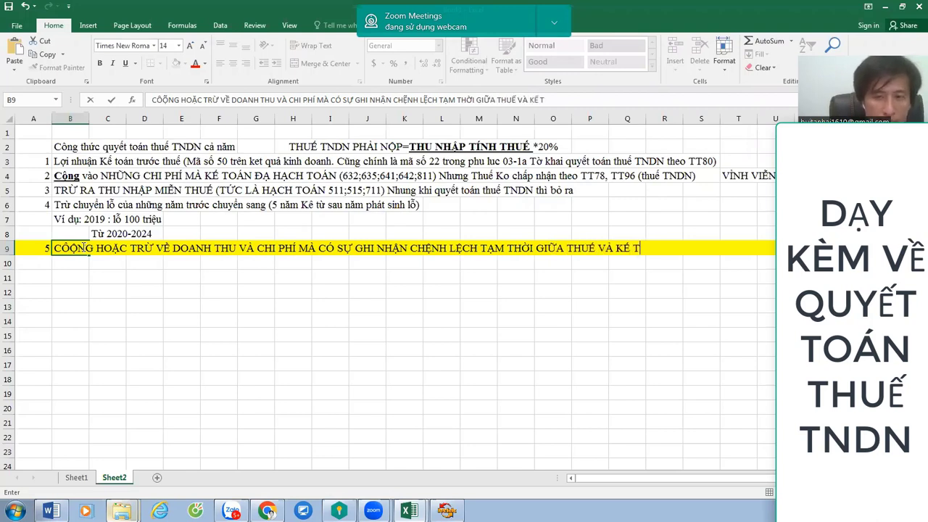
{"action": "type", "text": "OÁN (Do "}
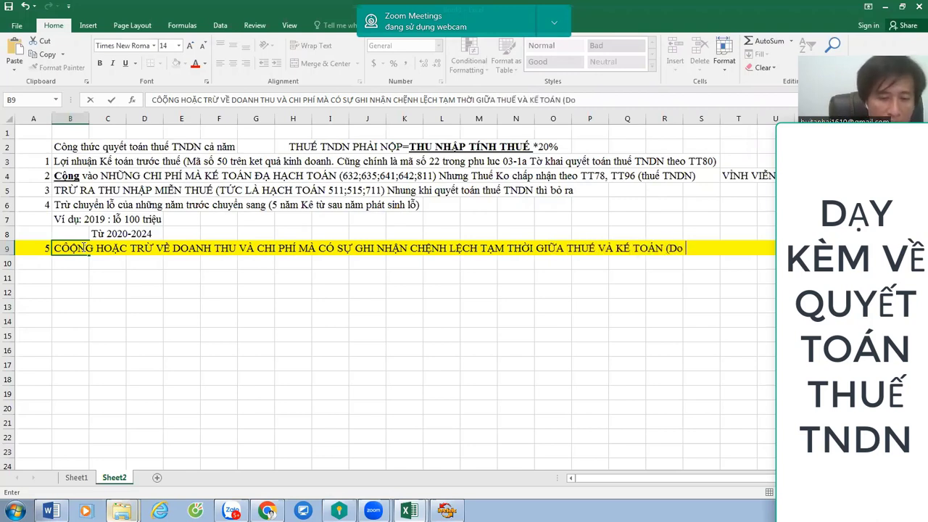
{"action": "type", "text": "chính sach "}
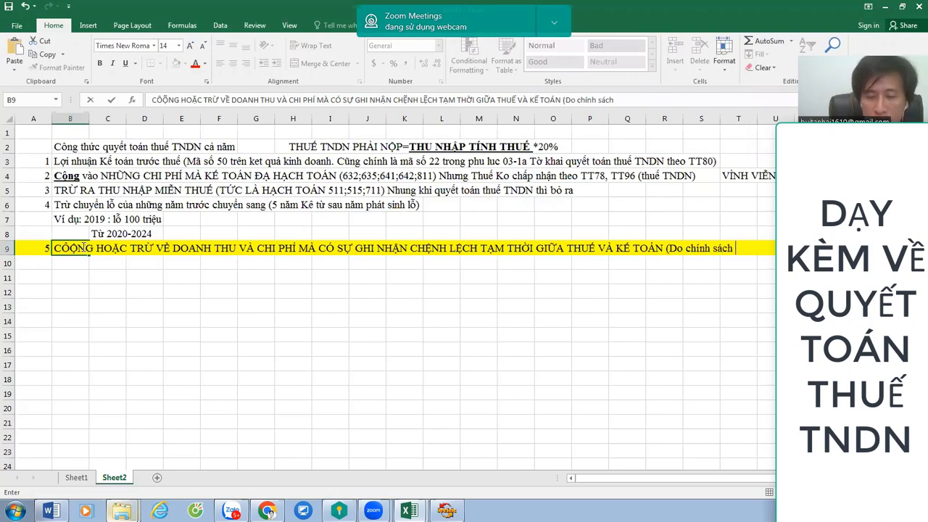
{"action": "type", "text": "giữa tu"}
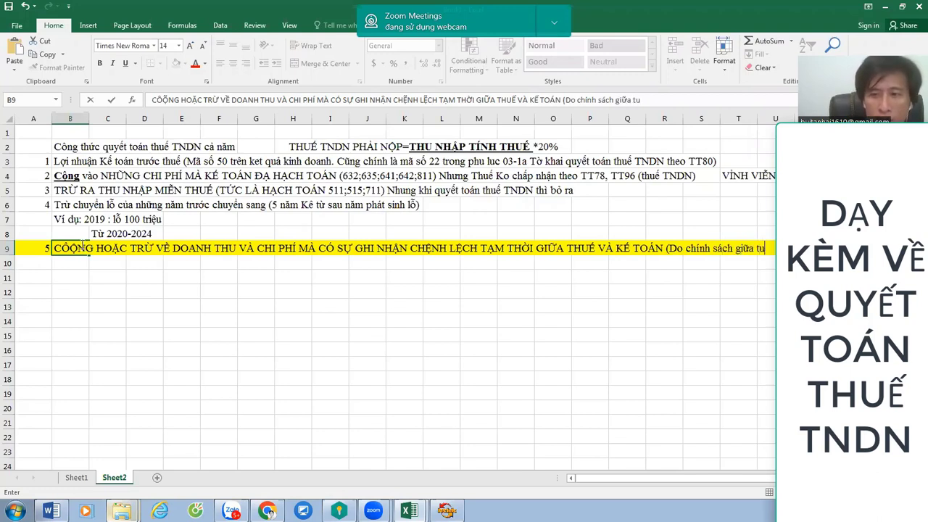
{"action": "type", "text": "huế"}
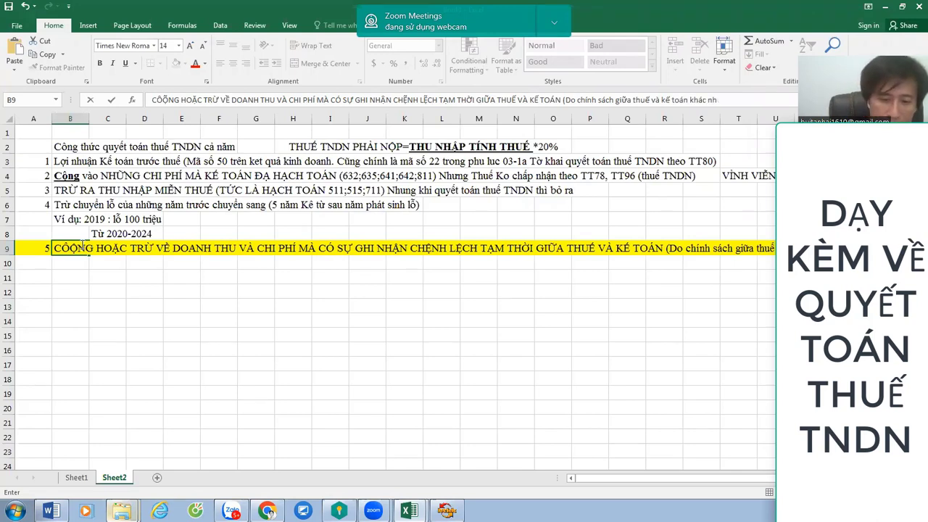
{"action": "type", "text": "và kế toán khác nhau)"}
{"action": "key", "text": "Return"}
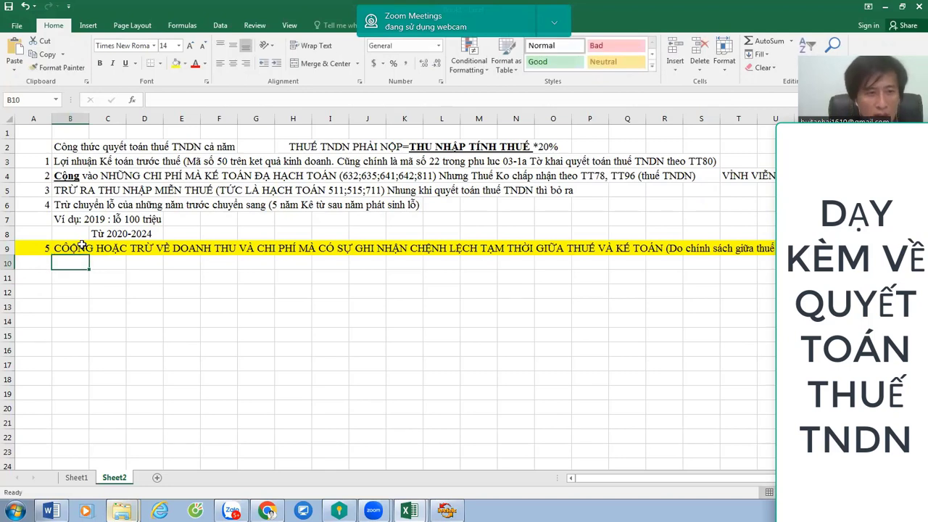
Add a 'Ví dụ:' label and the amount 1,000,000,000 in D13 with thousands separators.
{"action": "key", "text": "Return"}
{"action": "type", "text": "V"}
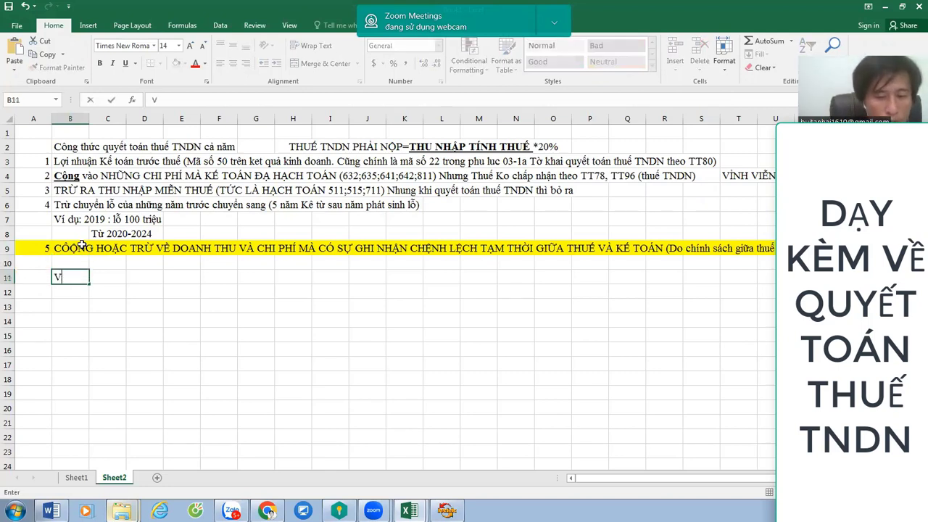
{"action": "type", "text": "í dụ:"}
{"action": "key", "text": "Return"}
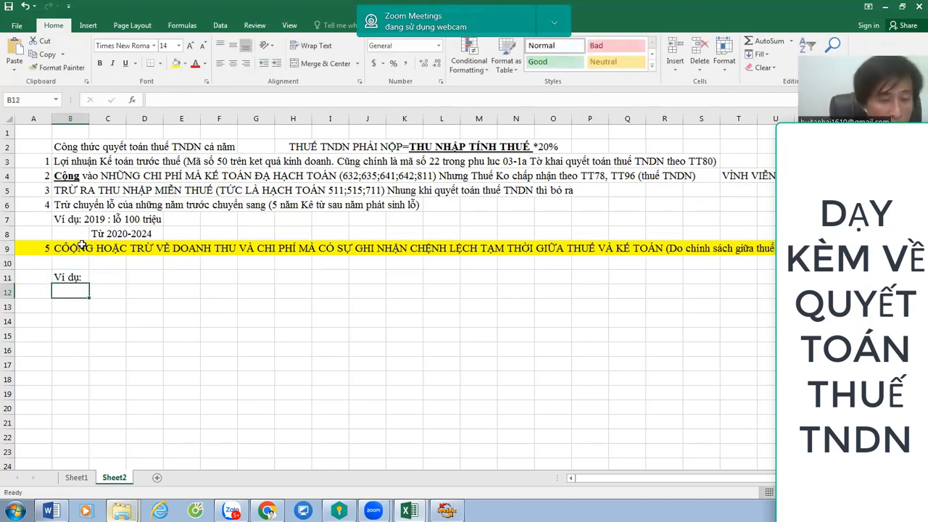
{"action": "key", "text": "Right"}
{"action": "key", "text": "Right"}
{"action": "key", "text": "Right"}
{"action": "key", "text": "Right"}
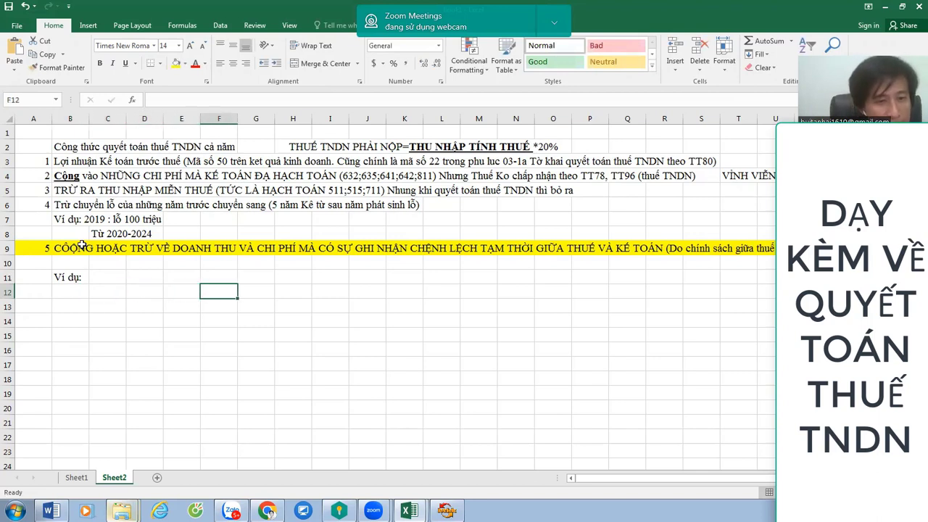
{"action": "key", "text": "Left"}
{"action": "key", "text": "Left"}
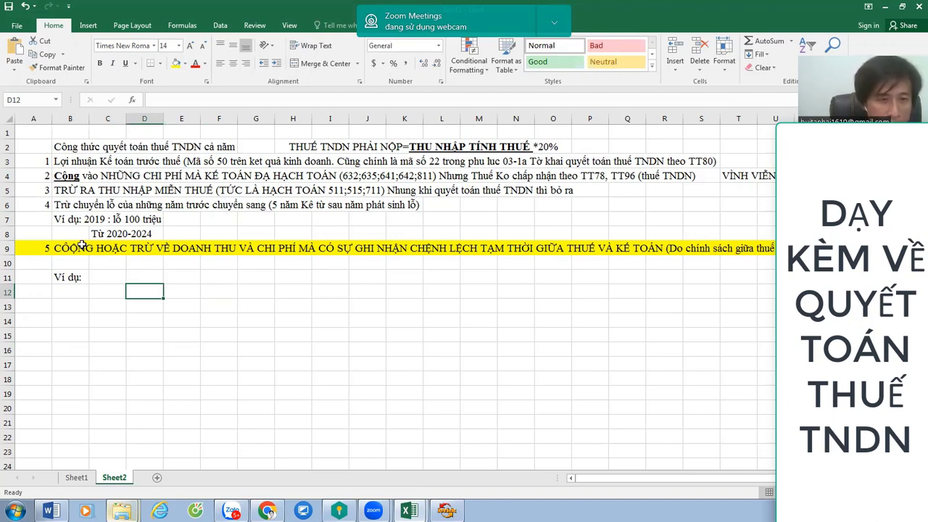
{"action": "key", "text": "Down"}
{"action": "type", "text": "1"}
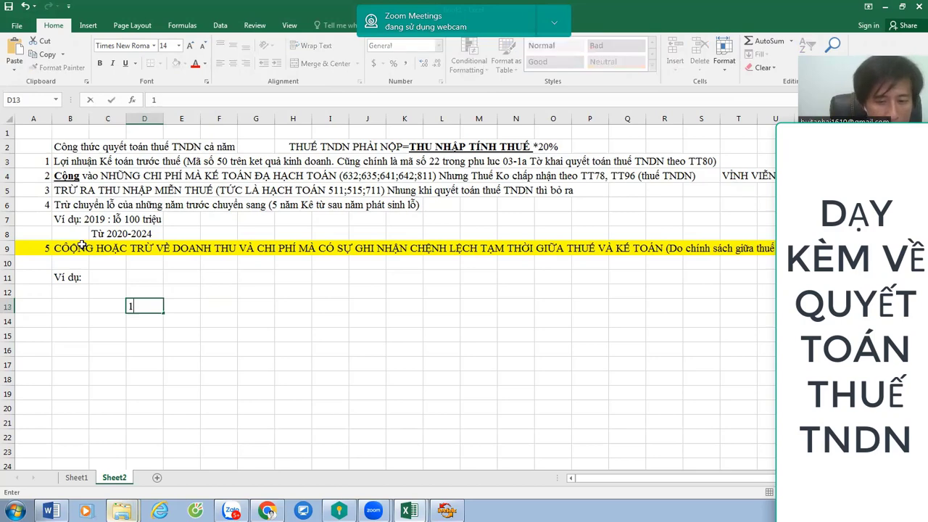
{"action": "type", "text": "000000000"}
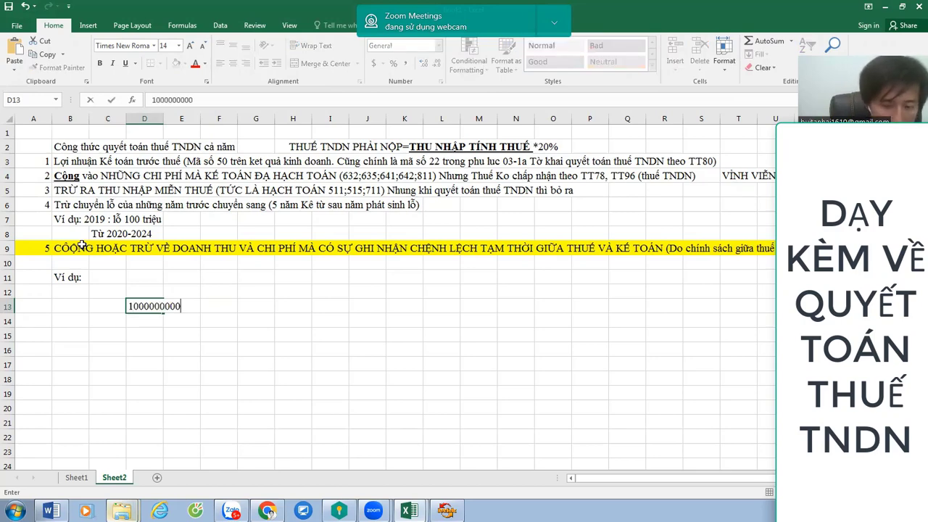
{"action": "key", "text": "Return"}
{"action": "left_click", "coordinate": [151, 118]}
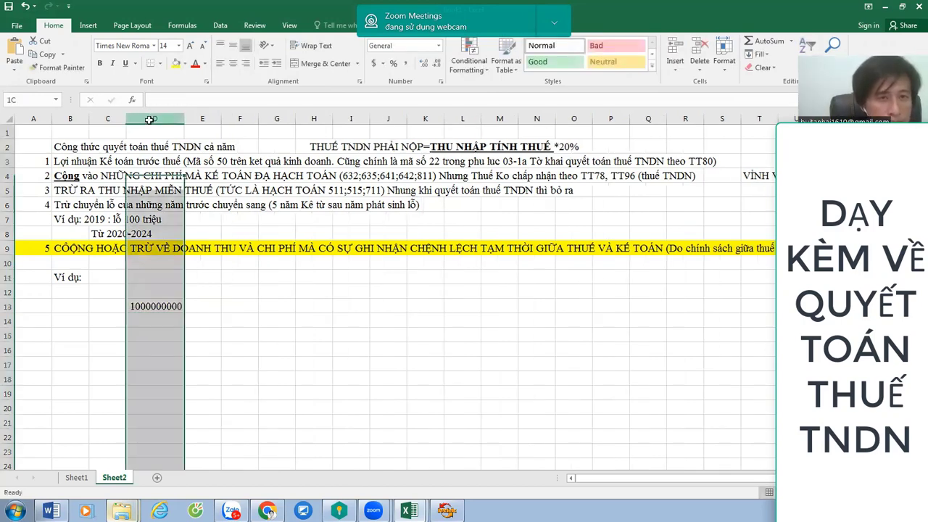
{"action": "left_click", "coordinate": [407, 64]}
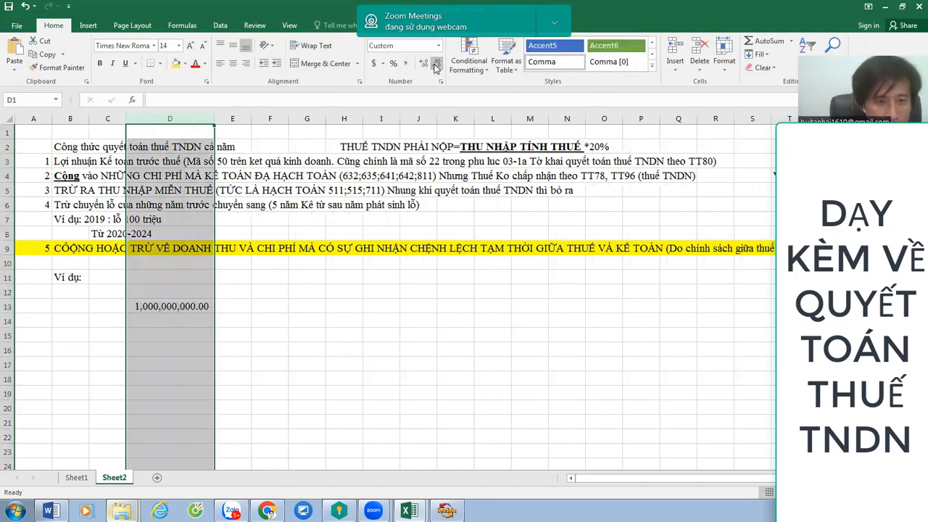
{"action": "left_click", "coordinate": [223, 311]}
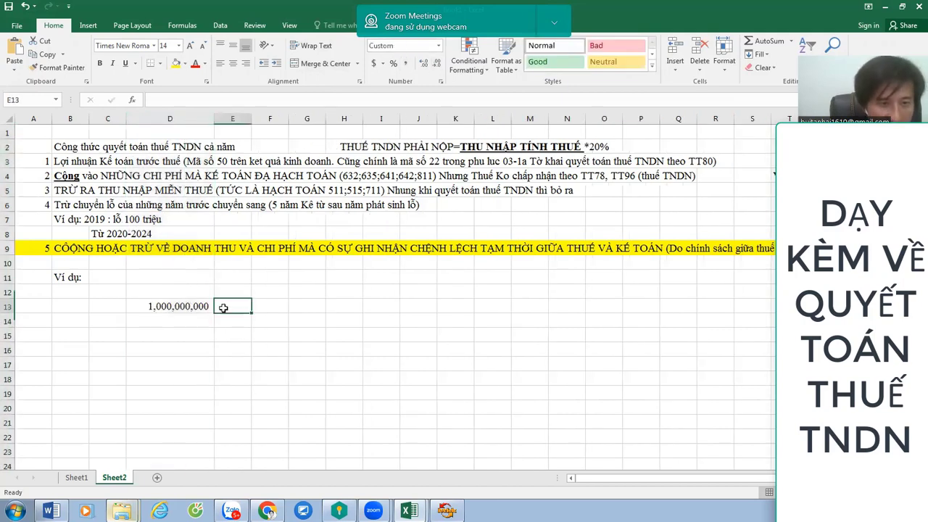
{"action": "left_click", "coordinate": [168, 308]}
Enter the purchase date 01/01/2022 in C13.
{"action": "left_click", "coordinate": [108, 306]}
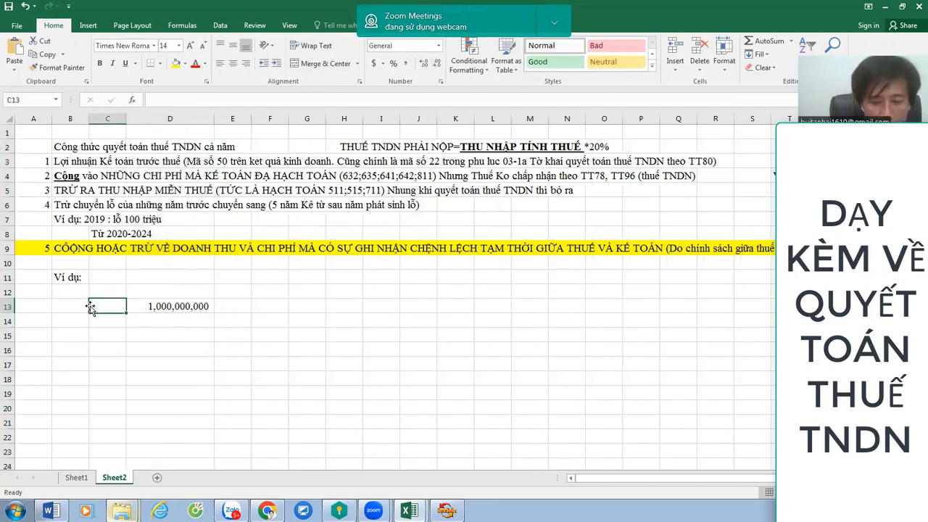
{"action": "type", "text": "1/01/2022"}
{"action": "key", "text": "Return"}
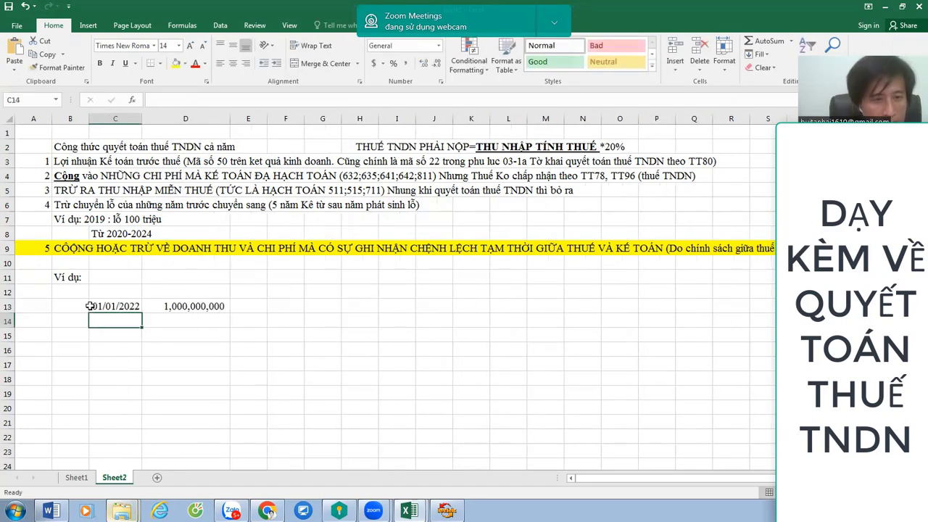
{"action": "left_click", "coordinate": [201, 309]}
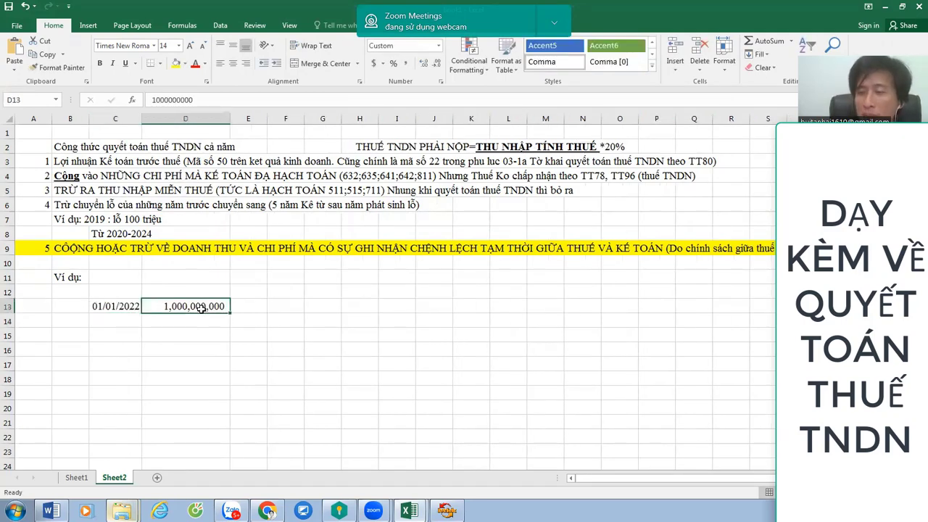
Label the cell above the cost as 'xe ô tô'.
{"action": "left_click", "coordinate": [210, 291]}
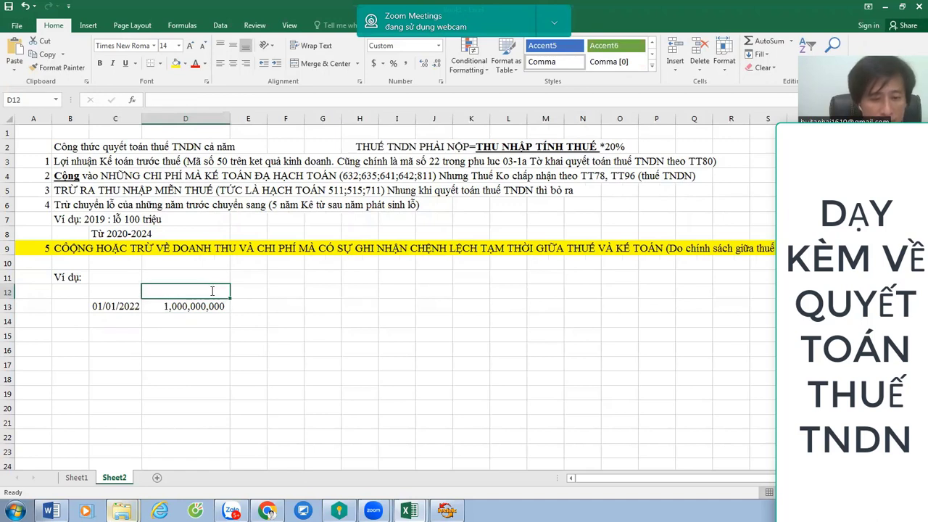
{"action": "type", "text": "xe "}
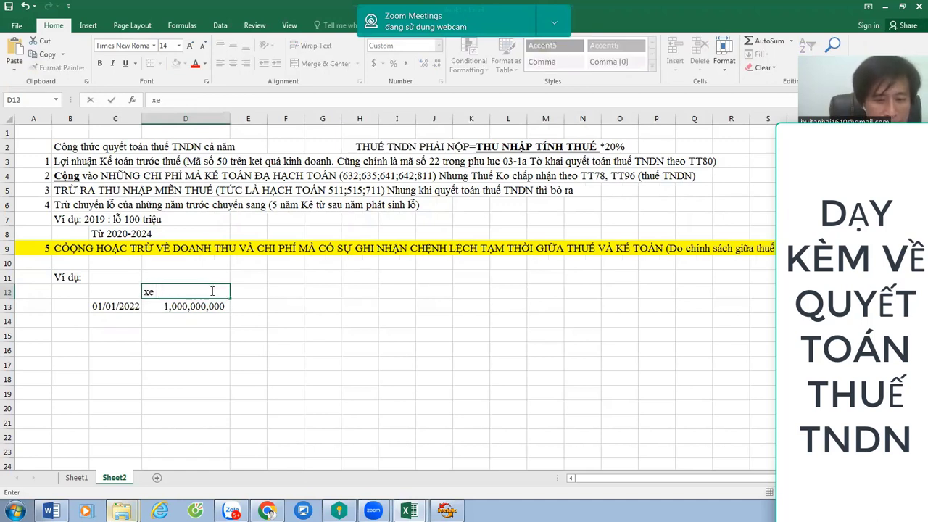
{"action": "type", "text": "t tô"}
{"action": "key", "text": "Return"}
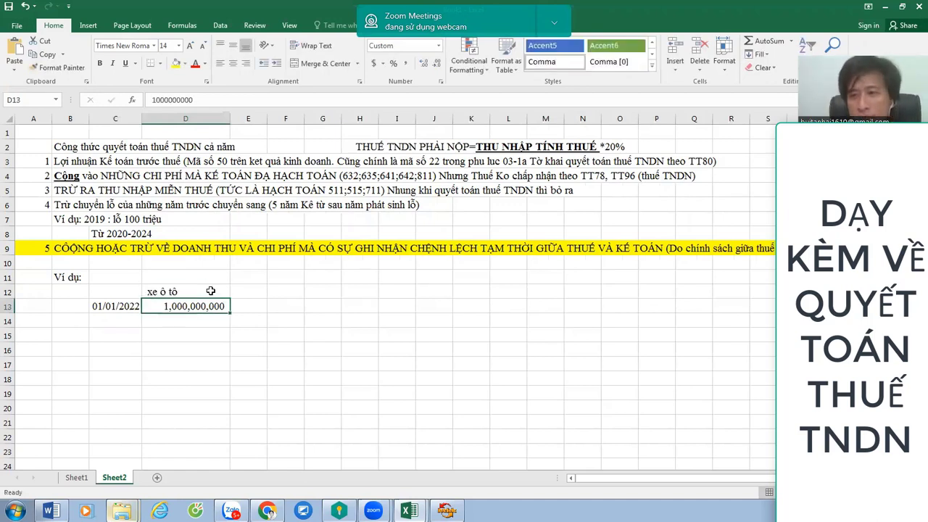
{"action": "left_click", "coordinate": [207, 294]}
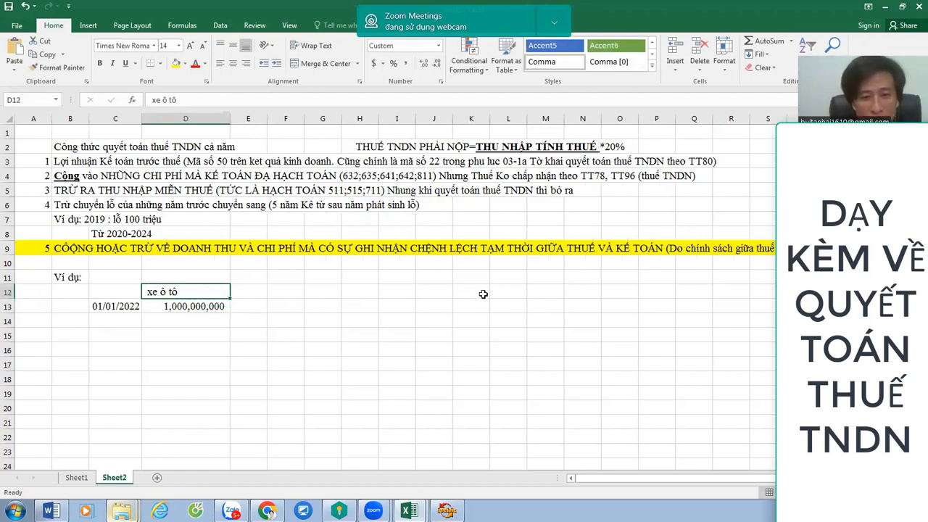
{"action": "left_click", "coordinate": [373, 304]}
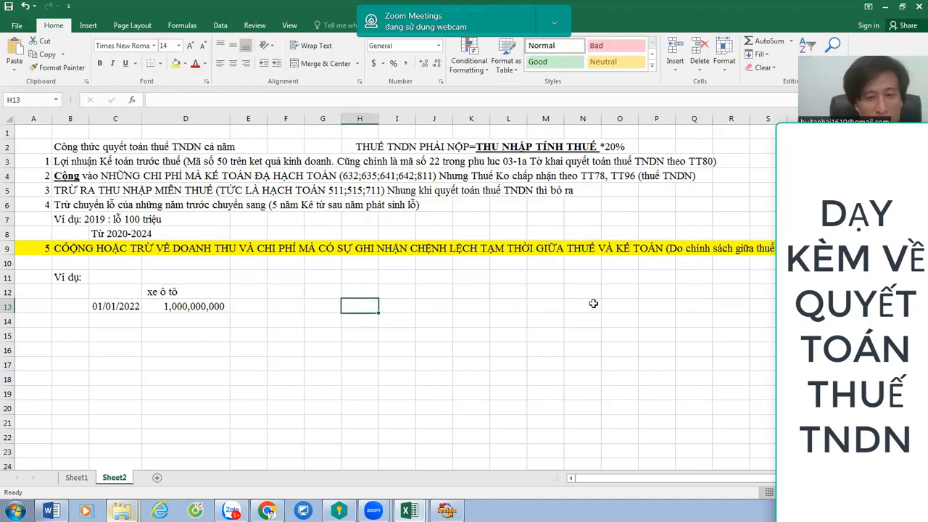
Enter 6 years in H13 and the yearly depreciation formula =D13/H13 in I14.
{"action": "type", "text": "6"}
{"action": "key", "text": "Tab"}
{"action": "key", "text": "Down"}
{"action": "type", "text": "="}
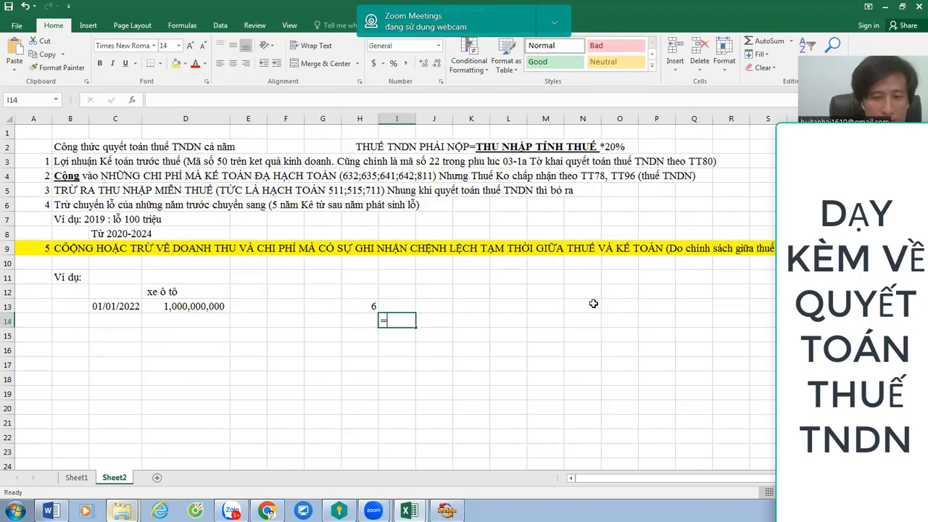
{"action": "key", "text": "Left"}
{"action": "key", "text": "Left"}
{"action": "key", "text": "Left"}
{"action": "key", "text": "Left"}
{"action": "key", "text": "Left"}
{"action": "key", "text": "Up"}
{"action": "type", "text": "/"}
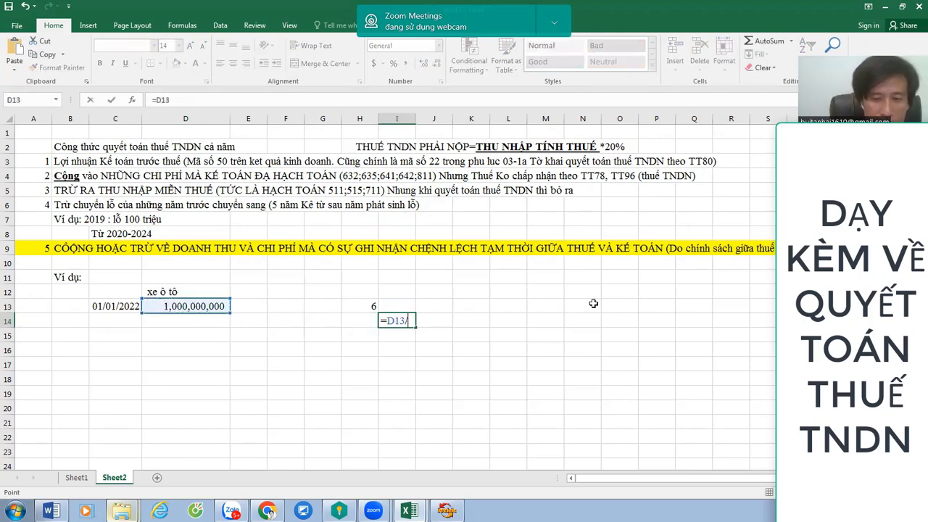
{"action": "key", "text": "Left"}
{"action": "key", "text": "Up"}
{"action": "key", "text": "Return"}
Change the useful life to 4 years, giving a bold 250,000,000.00 in I14 with column I autofitted.
{"action": "key", "text": "Up"}
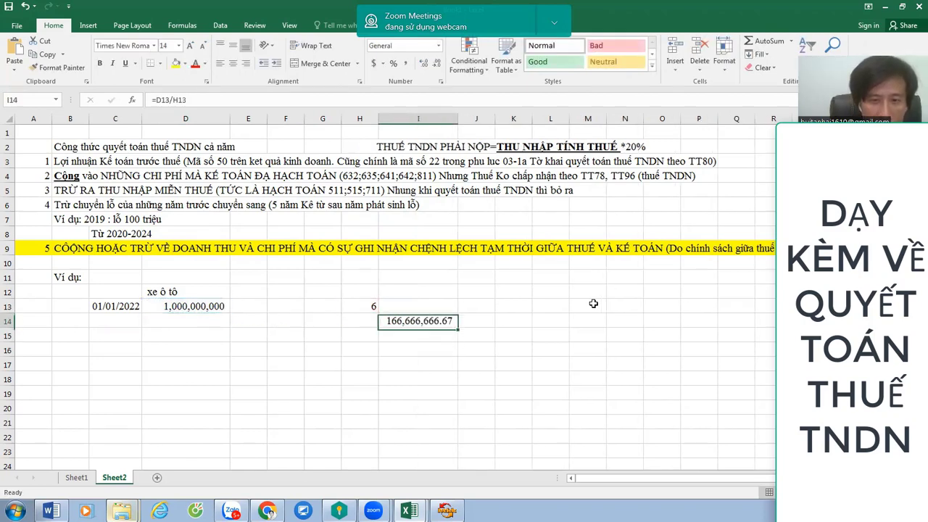
{"action": "key", "text": "Left"}
{"action": "key", "text": "Up"}
{"action": "type", "text": "4"}
{"action": "key", "text": "Return"}
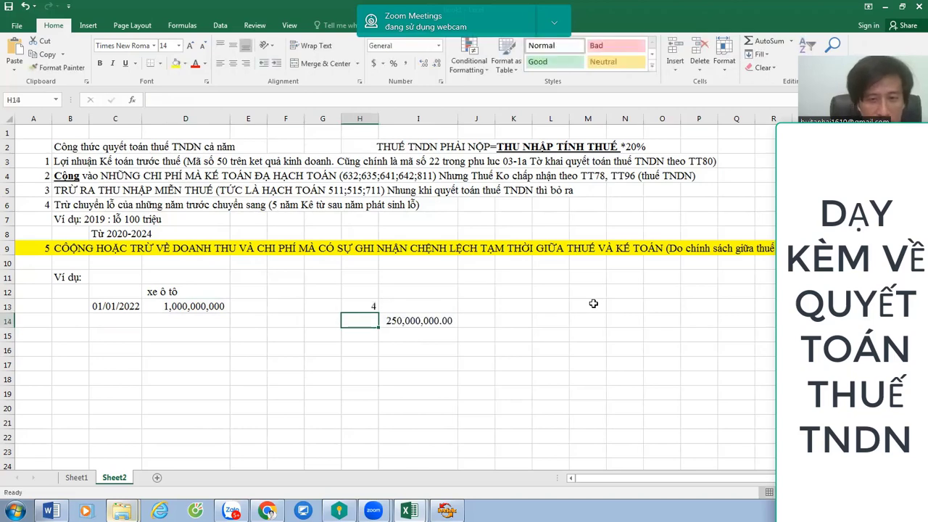
{"action": "key", "text": "Right"}
{"action": "key", "text": "ctrl+b"}
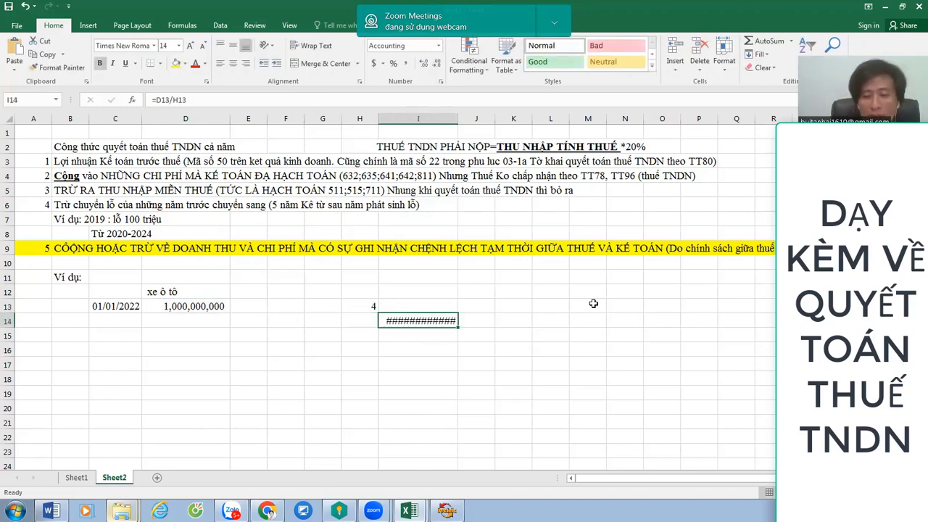
{"action": "key", "text": "Down"}
{"action": "double_click", "coordinate": [457, 118]}
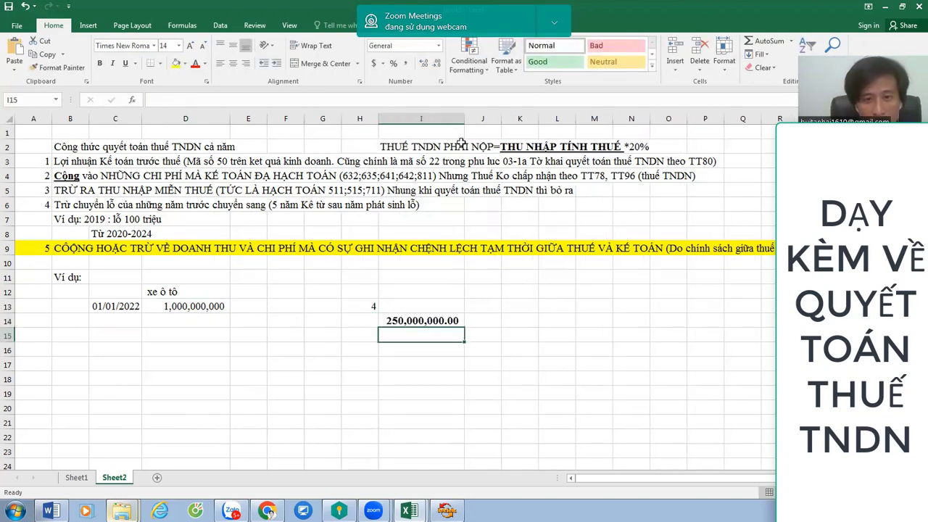
Add a bold, underlined '(TT45)' note in I13 beside the 4 years.
{"action": "left_click", "coordinate": [431, 305]}
{"action": "type", "text": "(TT45)"}
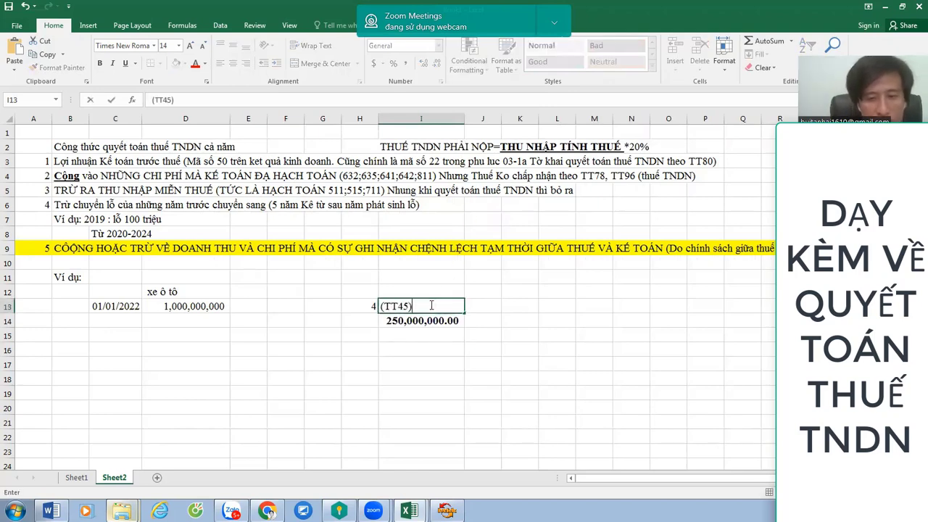
{"action": "key", "text": "Return"}
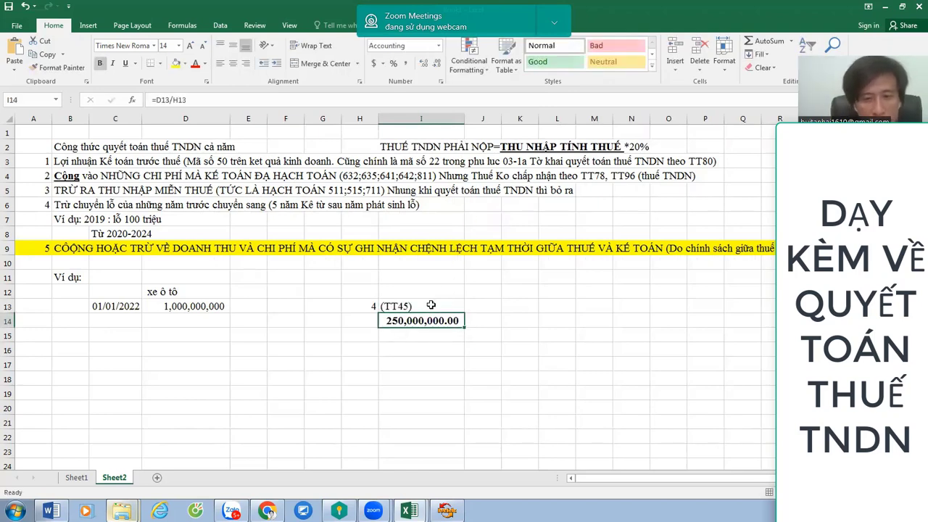
{"action": "left_click", "coordinate": [433, 305]}
{"action": "left_click", "coordinate": [363, 307]}
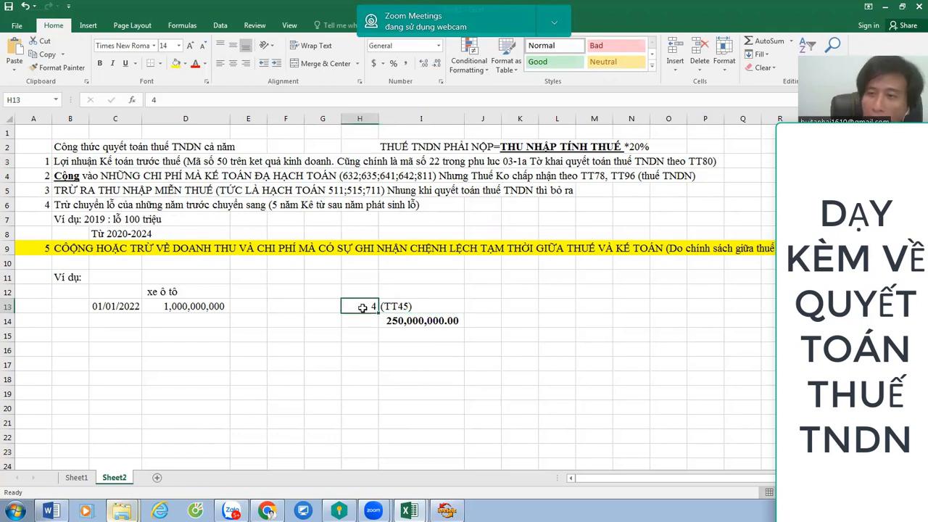
{"action": "left_click", "coordinate": [420, 301]}
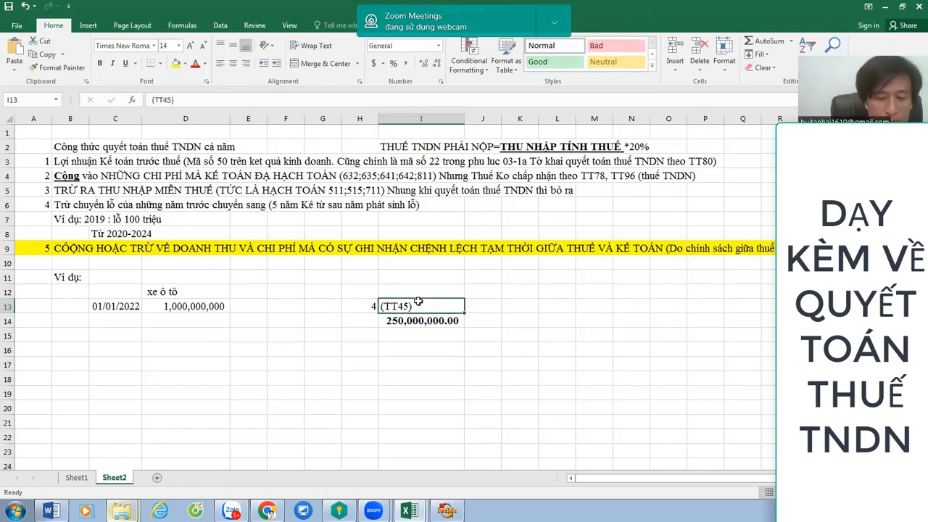
{"action": "key", "text": "ctrl+b"}
{"action": "key", "text": "ctrl+u"}
{"action": "key", "text": "Down"}
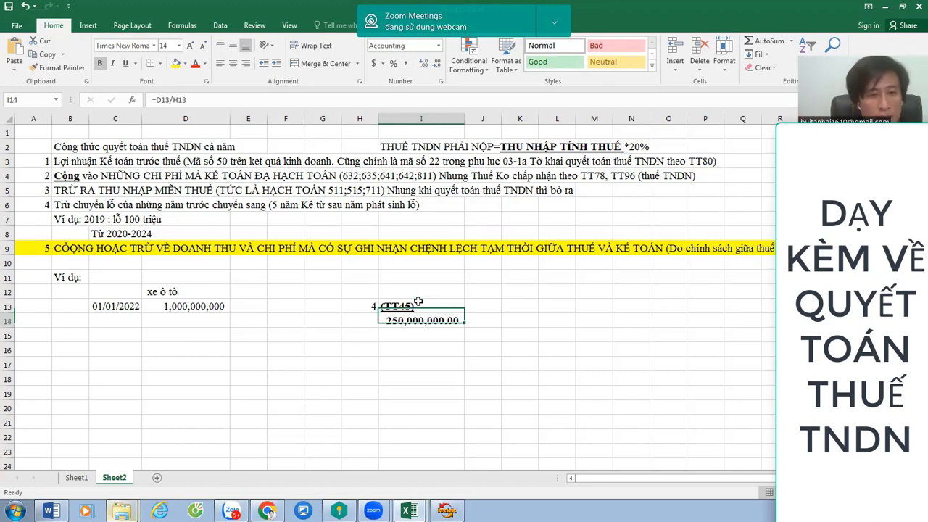
{"action": "left_click", "coordinate": [194, 306]}
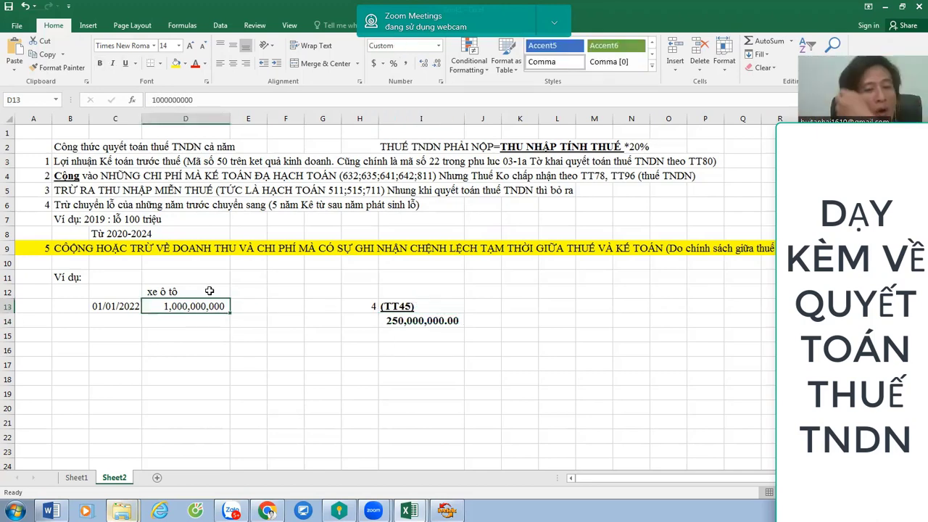
{"action": "key", "text": "Up"}
{"action": "left_click", "coordinate": [181, 340]}
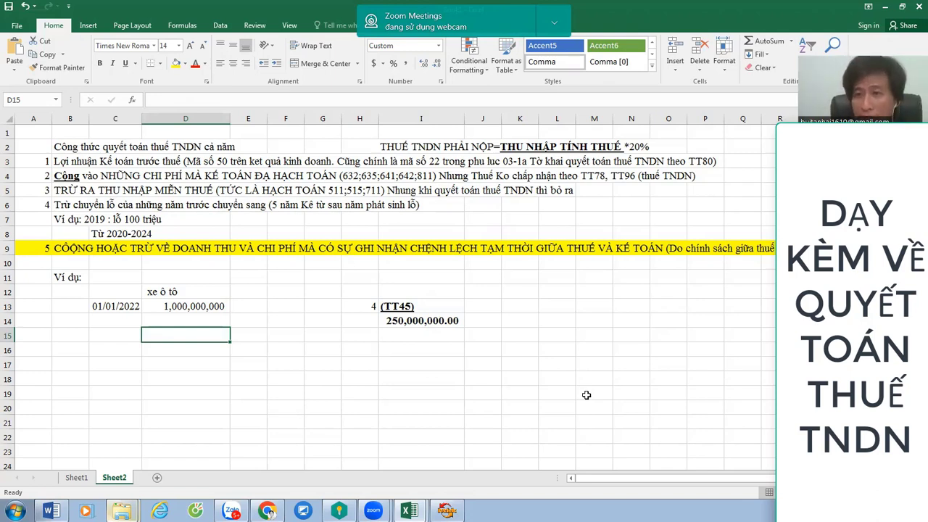
Add a 2-year case: 2 in H16 and =D13/H16 in I16, giving 500,000,000.
{"action": "left_click", "coordinate": [361, 360]}
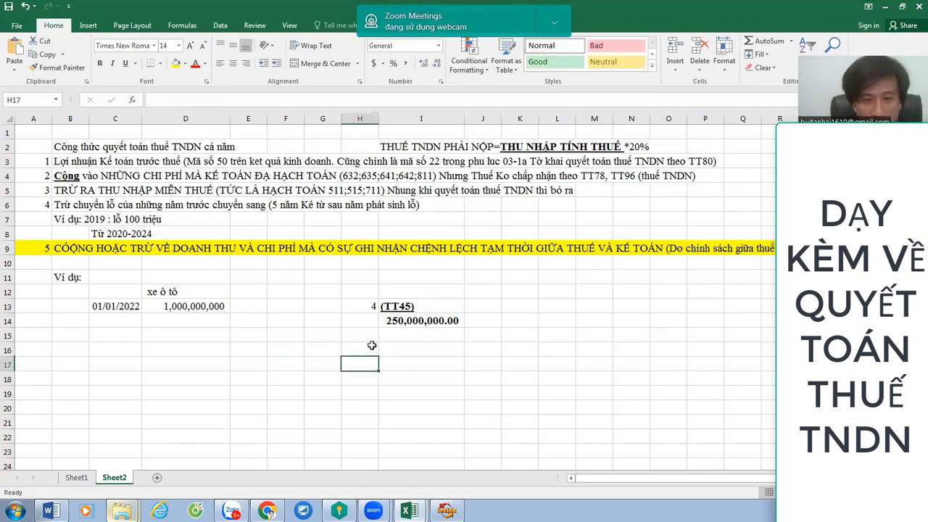
{"action": "left_click", "coordinate": [371, 345]}
{"action": "type", "text": "2"}
{"action": "left_click", "coordinate": [520, 350]}
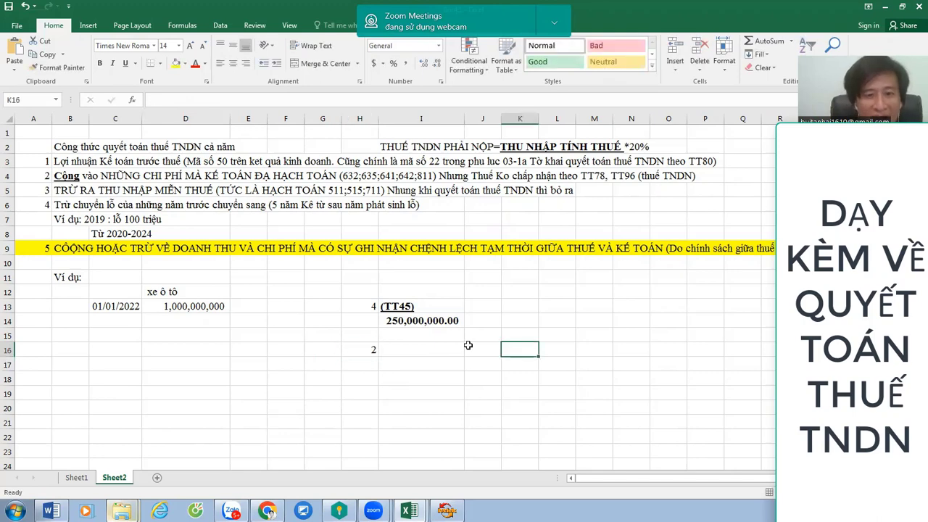
{"action": "left_click", "coordinate": [200, 306]}
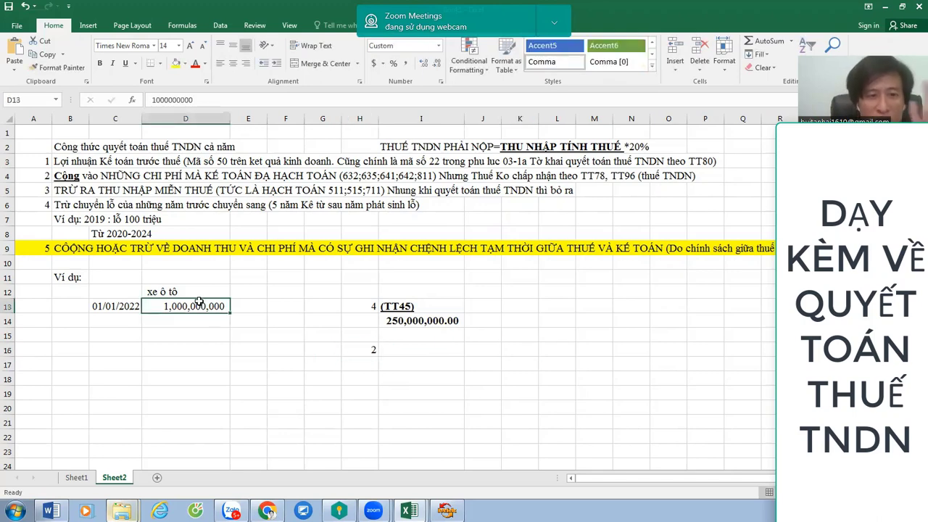
{"action": "left_click", "coordinate": [446, 349]}
{"action": "type", "text": "="}
{"action": "key", "text": "Left"}
{"action": "key", "text": "Left"}
{"action": "key", "text": "Left"}
{"action": "key", "text": "Left"}
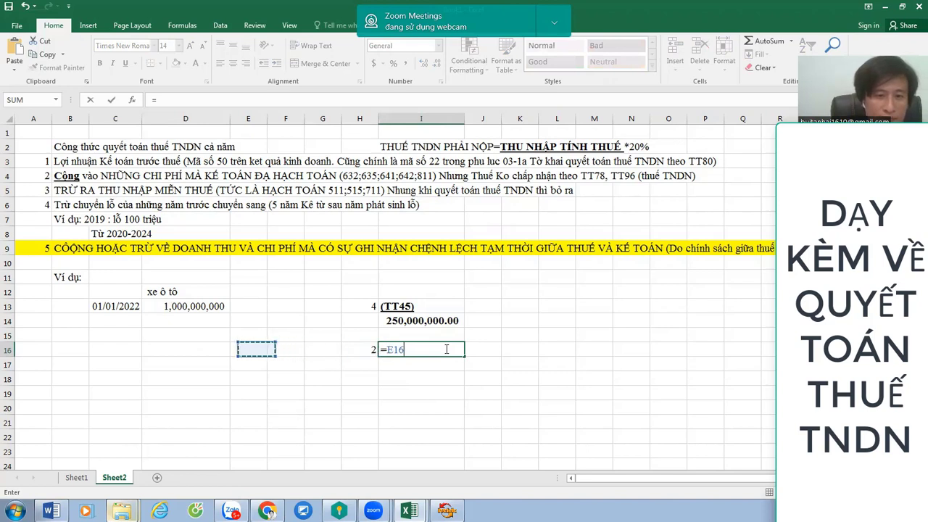
{"action": "key", "text": "Left"}
{"action": "key", "text": "Up"}
{"action": "key", "text": "Up"}
{"action": "key", "text": "Up"}
{"action": "type", "text": "/"}
{"action": "key", "text": "Left"}
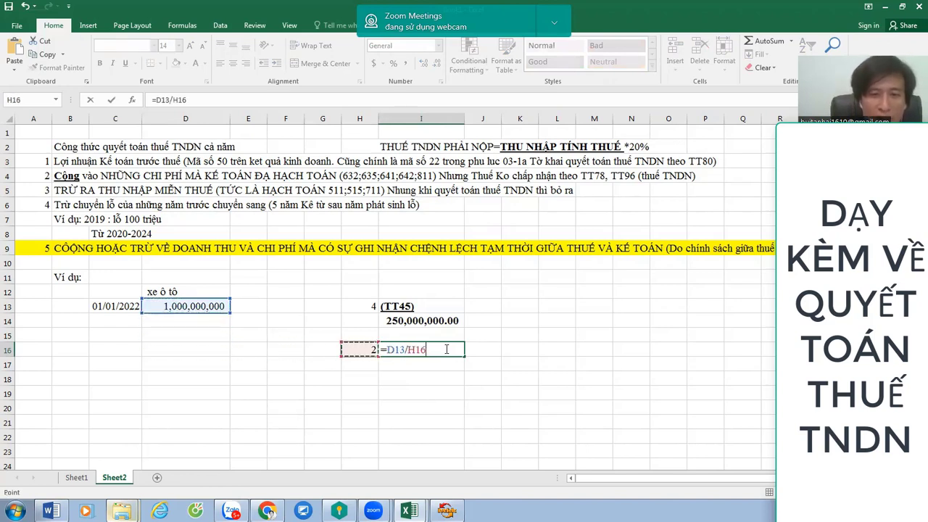
{"action": "key", "text": "Return"}
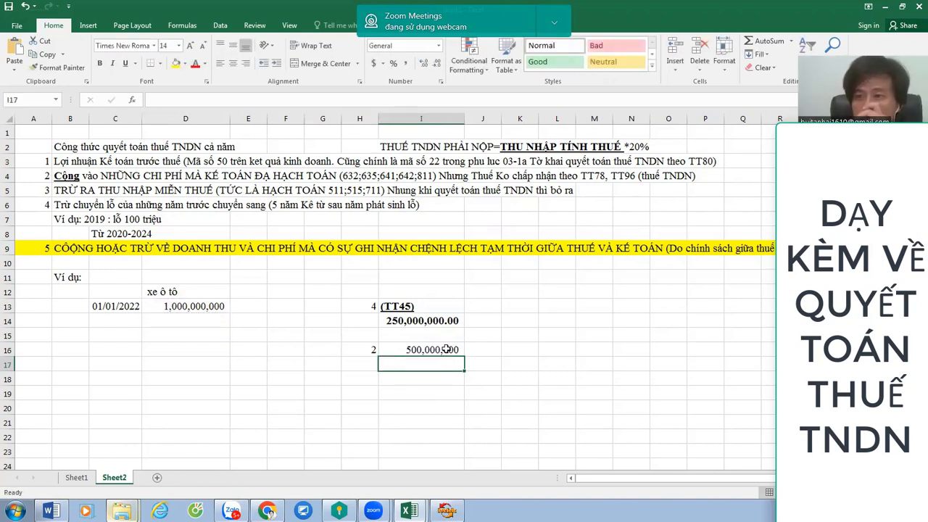
Colour the 500,000,000 result red and compute the depreciation difference in I17.
{"action": "left_click", "coordinate": [431, 353]}
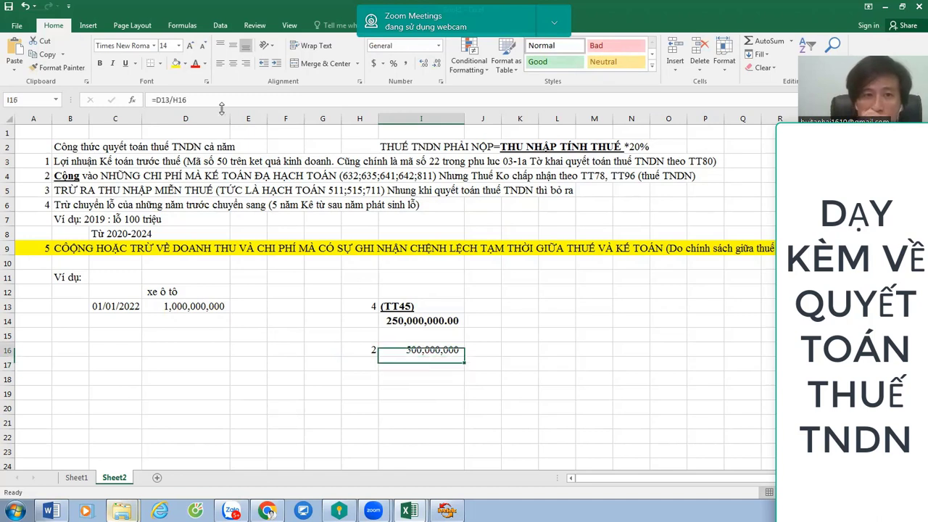
{"action": "left_click", "coordinate": [196, 64]}
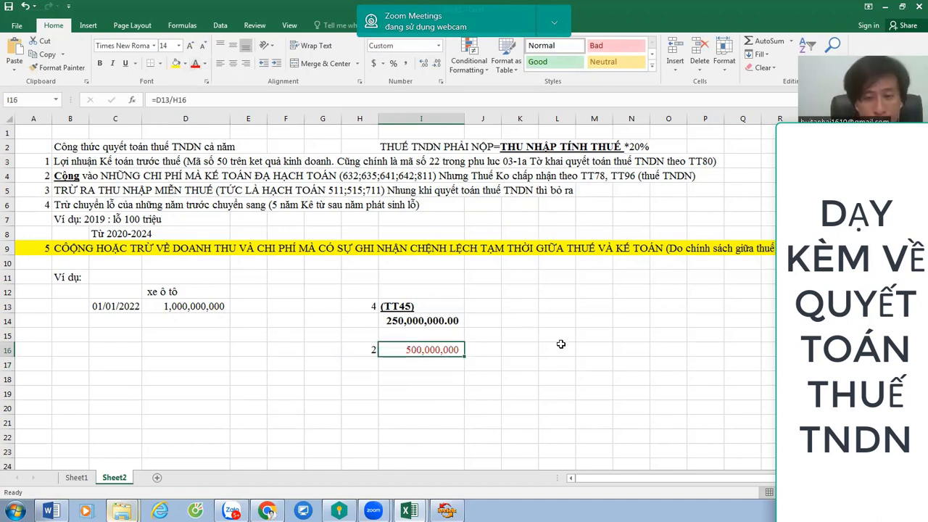
{"action": "left_click", "coordinate": [448, 368]}
{"action": "type", "text": "="}
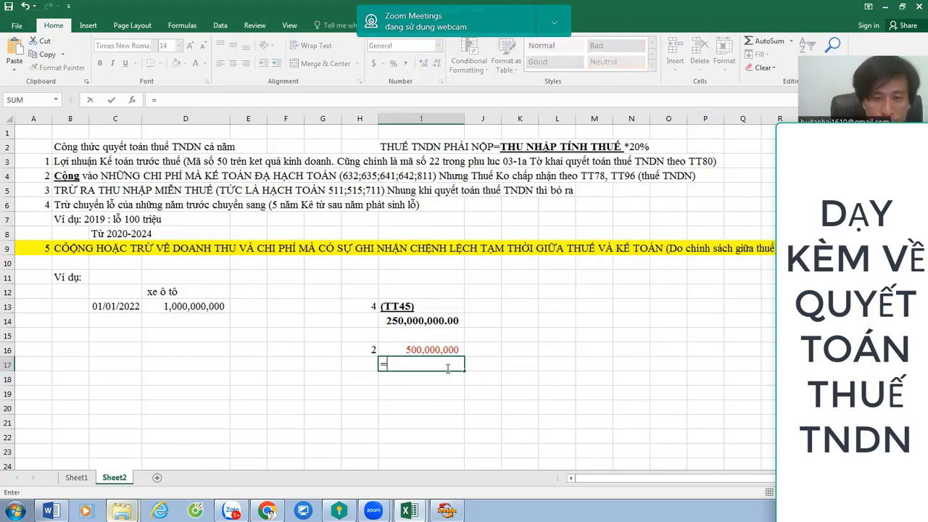
{"action": "key", "text": "Up"}
{"action": "type", "text": "+"}
{"action": "key", "text": "Up"}
{"action": "key", "text": "Up"}
{"action": "key", "text": "Up"}
{"action": "key", "text": "Return"}
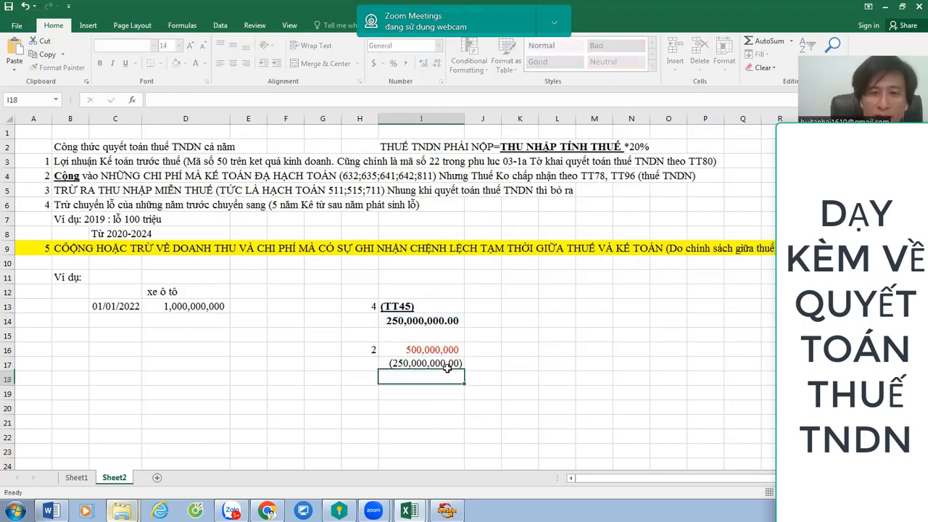
{"action": "left_click", "coordinate": [447, 368]}
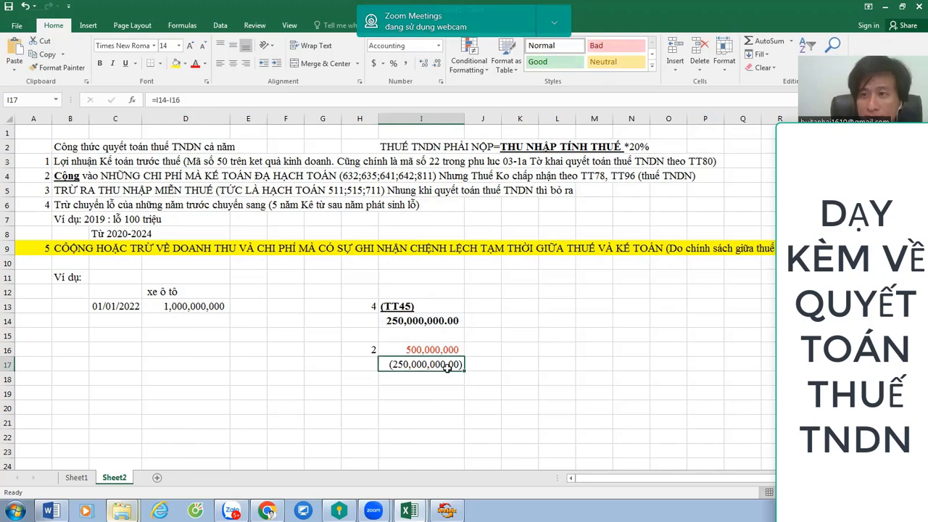
Fill the 4-year useful-life cell H13 yellow.
{"action": "left_click", "coordinate": [447, 319]}
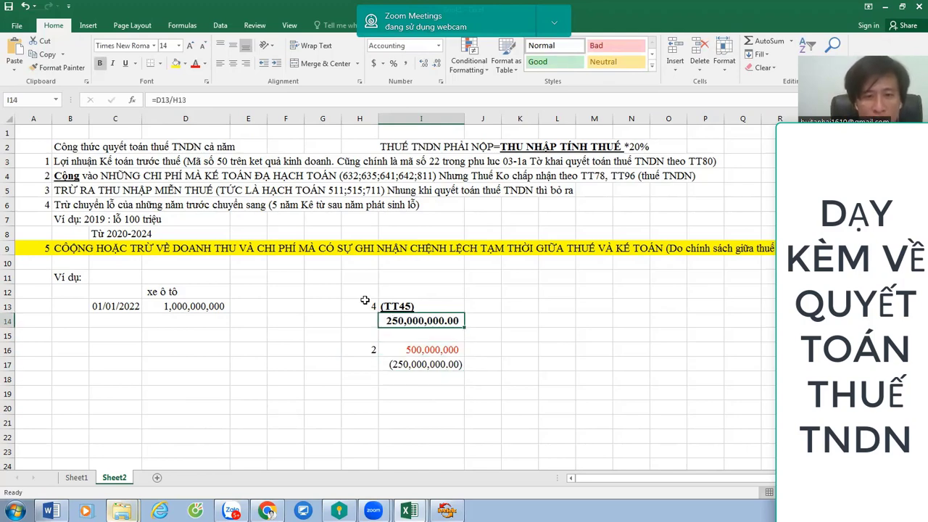
{"action": "left_click", "coordinate": [362, 301]}
{"action": "left_click", "coordinate": [177, 65]}
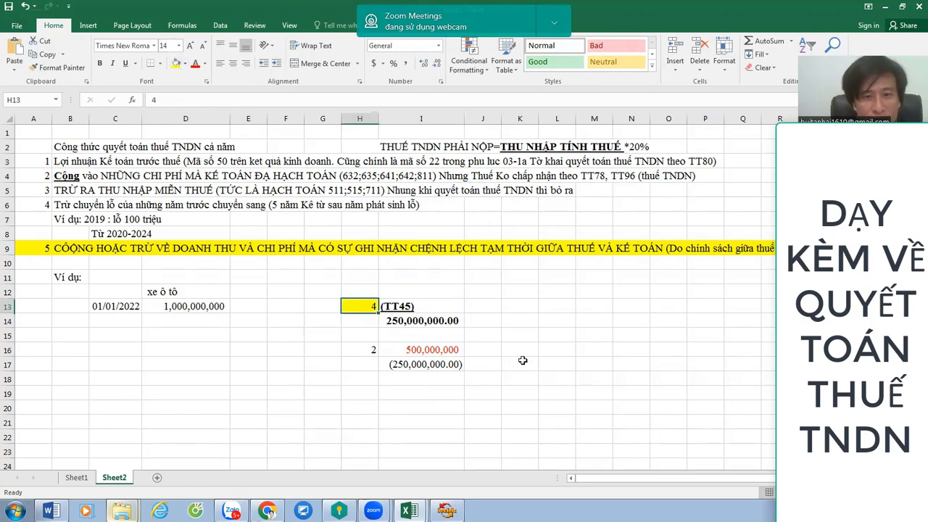
{"action": "left_click", "coordinate": [366, 349]}
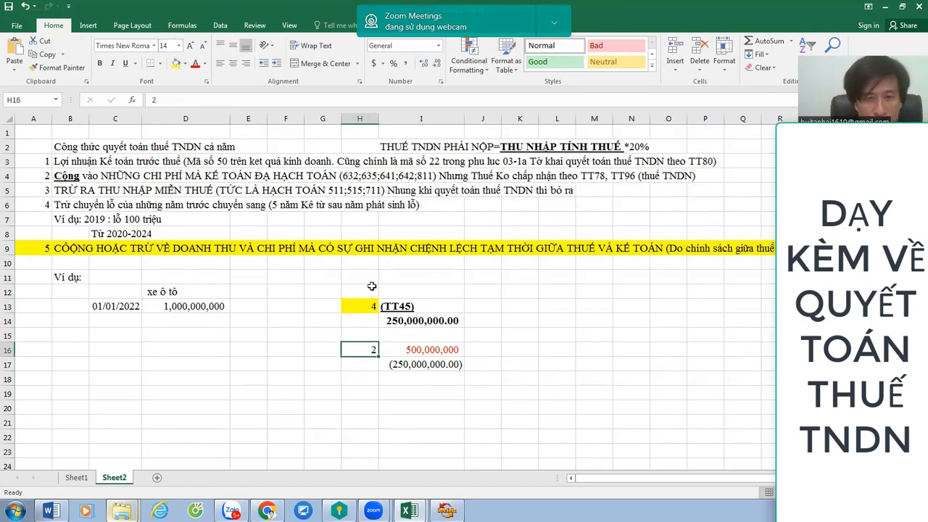
{"action": "left_click", "coordinate": [457, 349]}
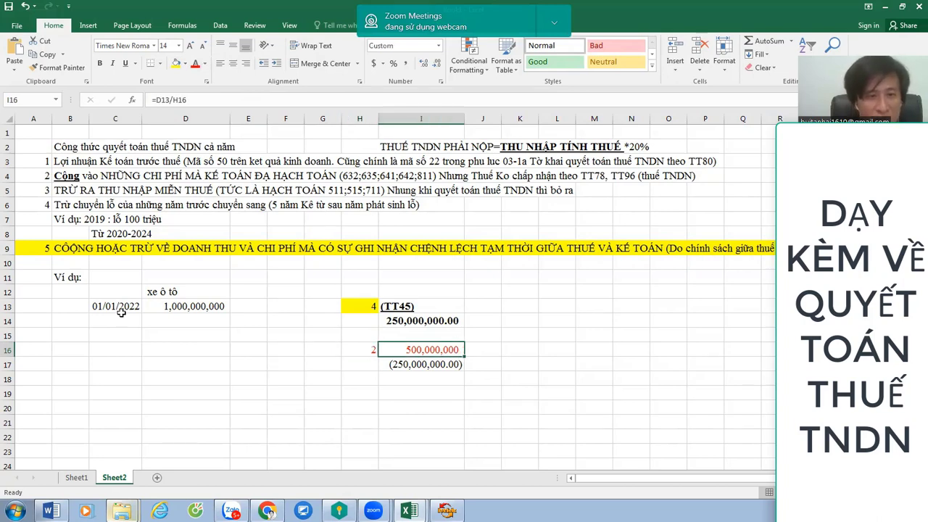
{"action": "left_click", "coordinate": [111, 359]}
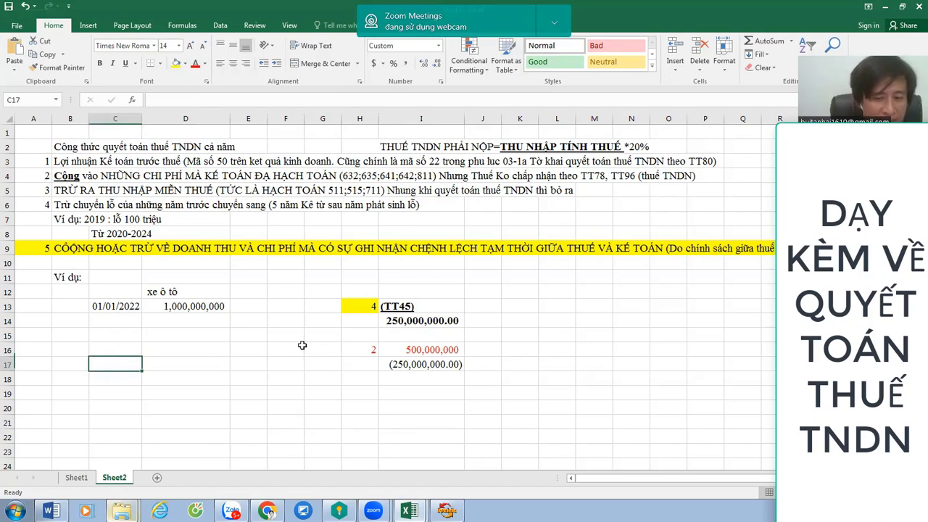
{"action": "key", "text": "Up"}
Enter the year labels 2022;2023 in C16 and 2022-2025 in C19.
{"action": "type", "text": "2022,2"}
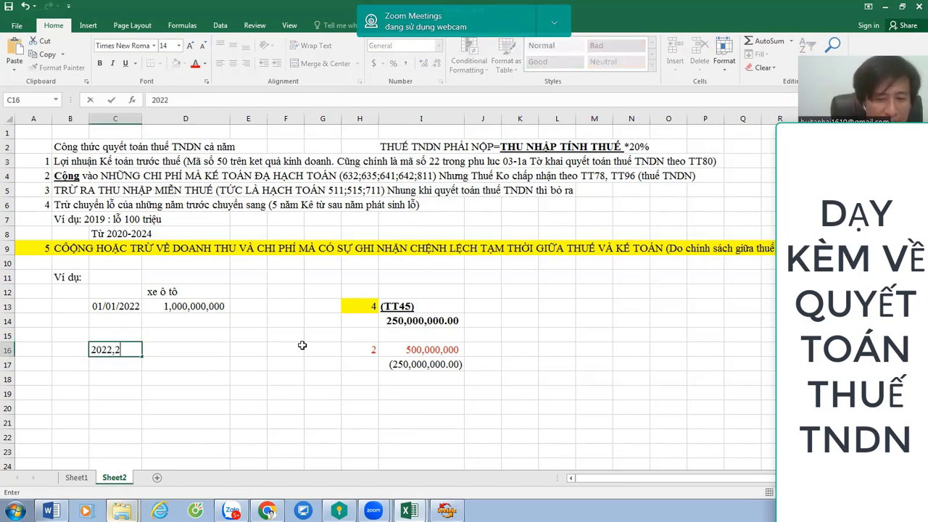
{"action": "type", "text": "023"}
{"action": "key", "text": "Return"}
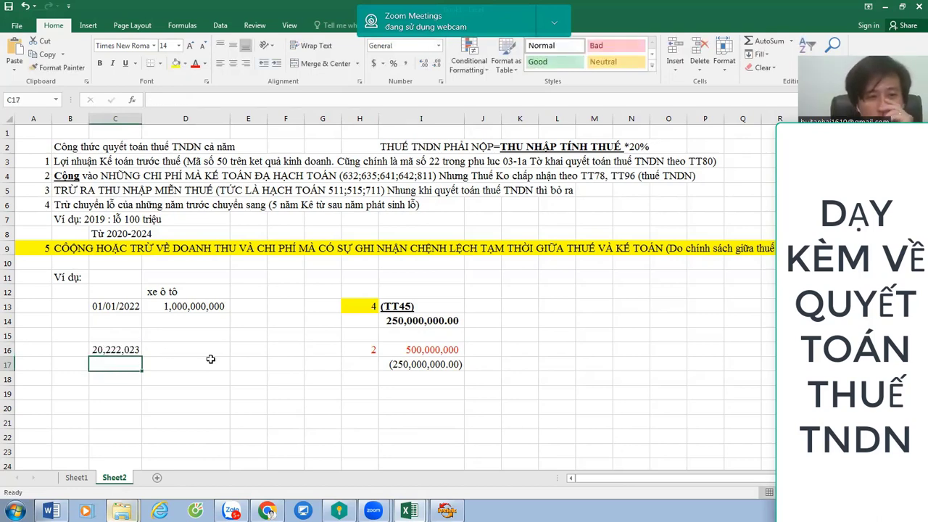
{"action": "double_click", "coordinate": [119, 349]}
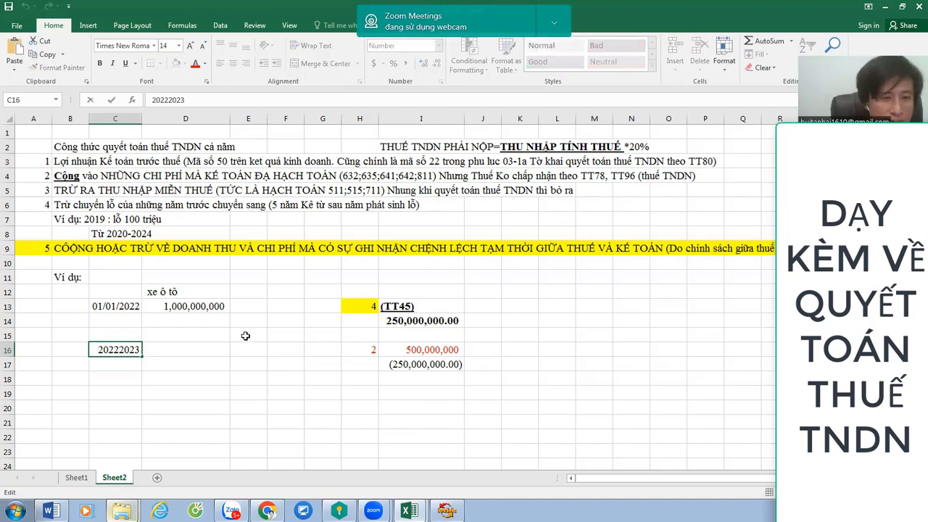
{"action": "type", "text": ";"}
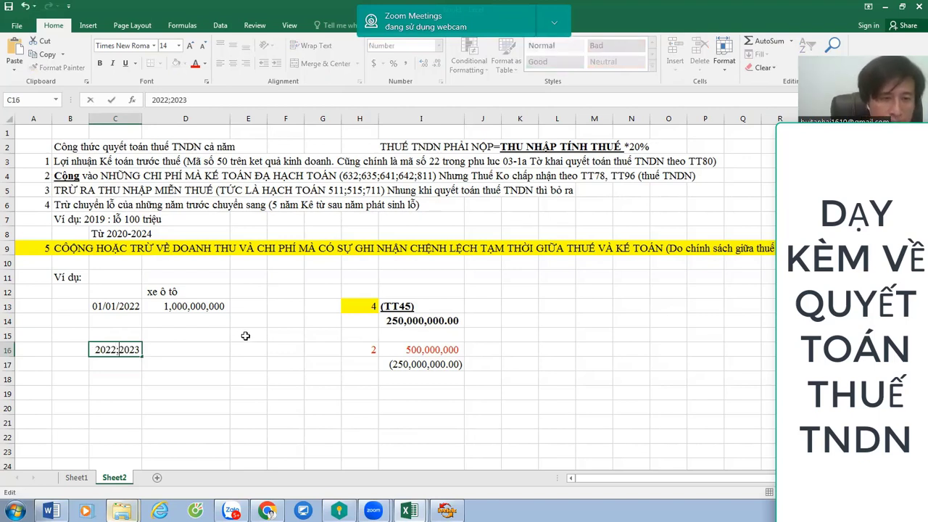
{"action": "key", "text": "Return"}
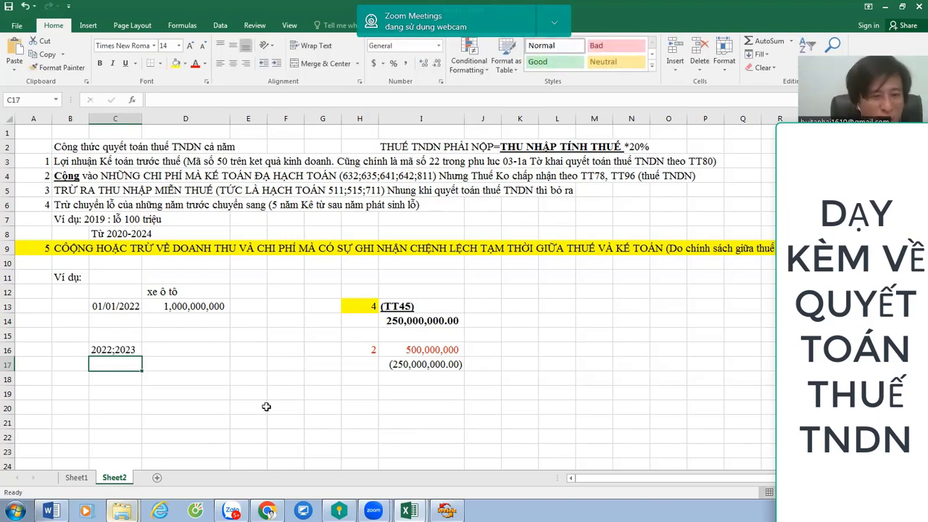
{"action": "key", "text": "Down"}
{"action": "key", "text": "Down"}
{"action": "type", "text": "20"}
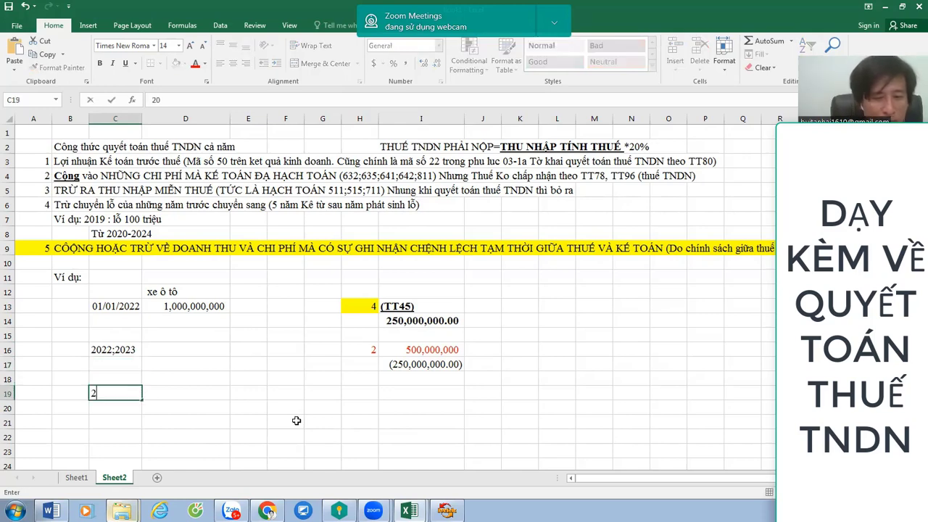
{"action": "type", "text": "22"}
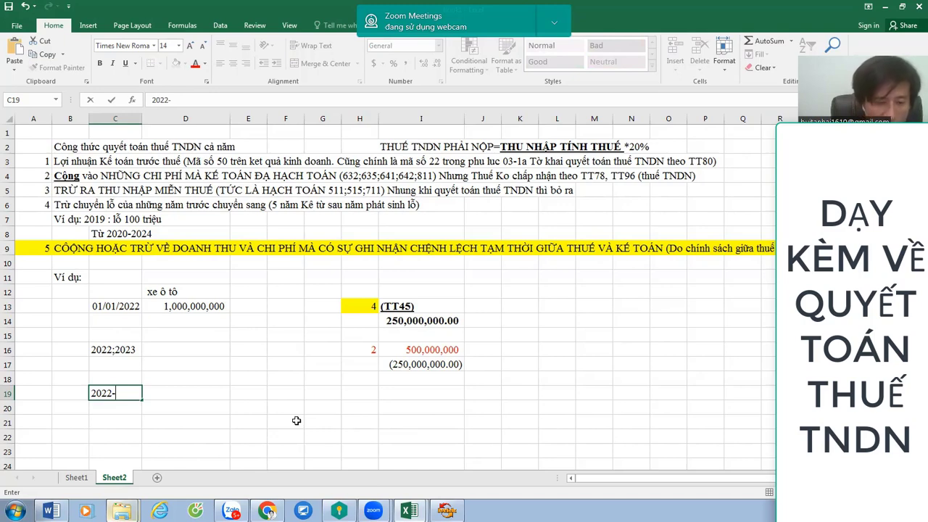
{"action": "type", "text": "-2025"}
{"action": "key", "text": "Return"}
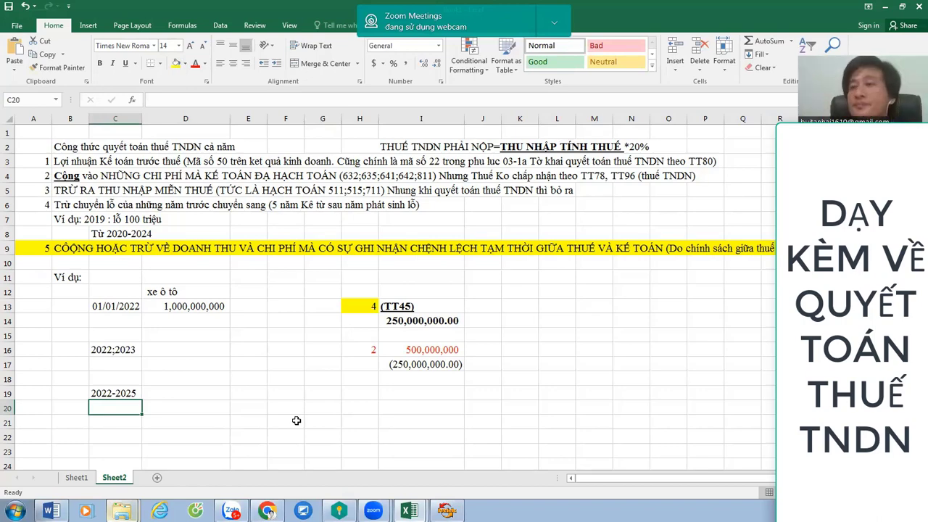
Make both year labels bold and fill the 2022;2023 cell yellow.
{"action": "left_click", "coordinate": [449, 368]}
{"action": "left_click", "coordinate": [101, 350]}
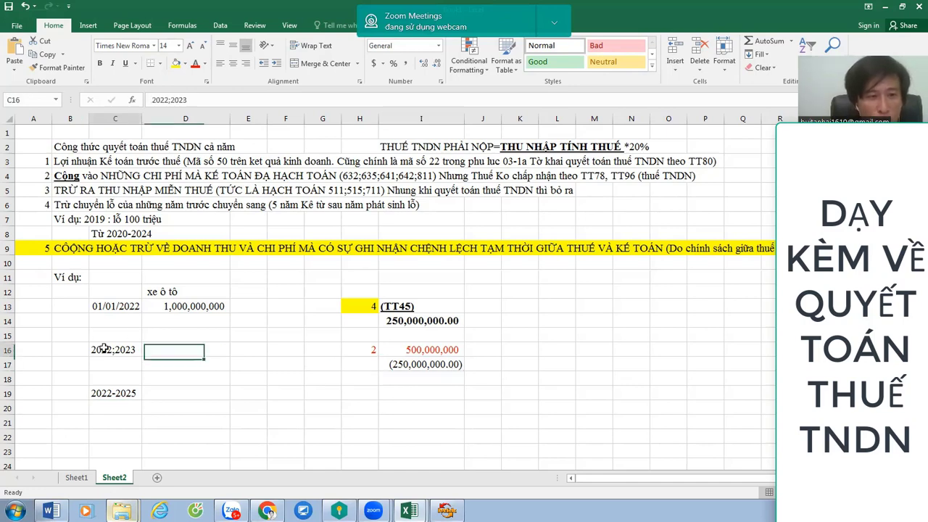
{"action": "key", "text": "ctrl+b"}
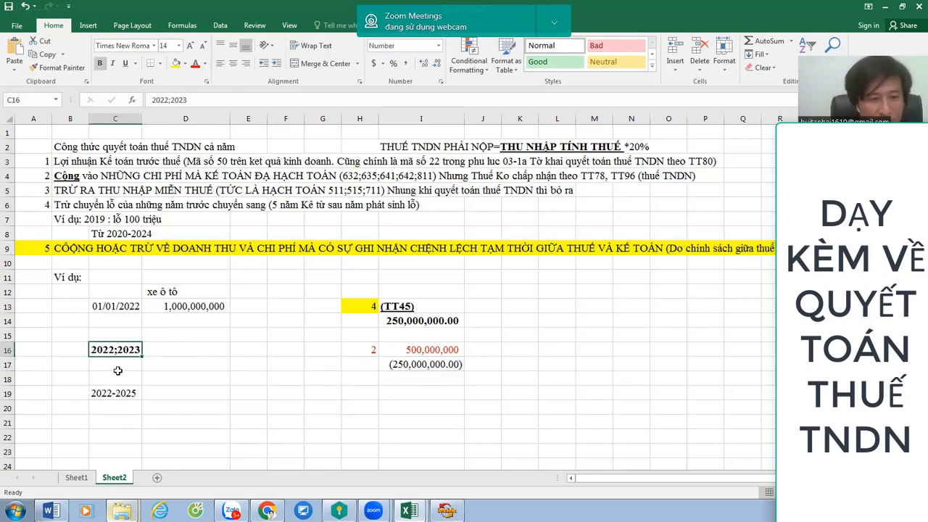
{"action": "left_click", "coordinate": [176, 63]}
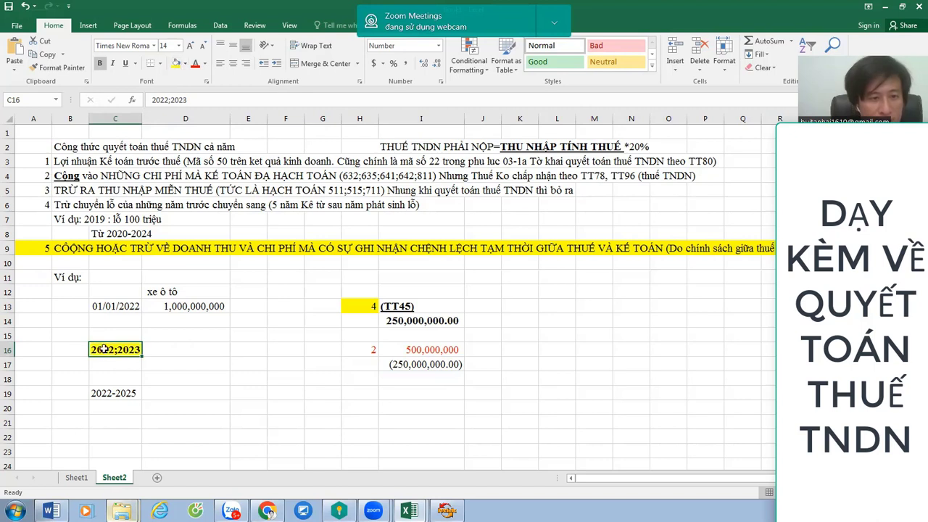
{"action": "left_click", "coordinate": [115, 392]}
{"action": "key", "text": "ctrl+b"}
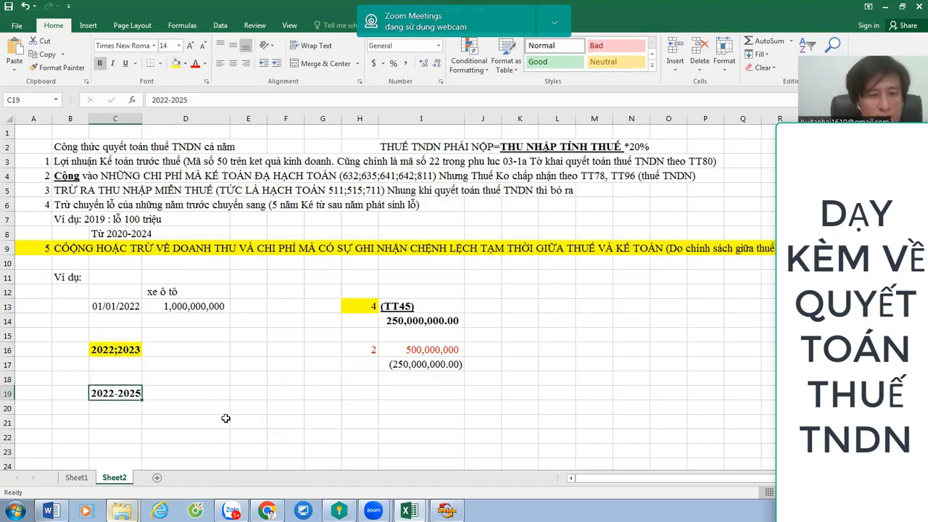
{"action": "left_click", "coordinate": [208, 421]}
{"action": "left_click", "coordinate": [404, 426]}
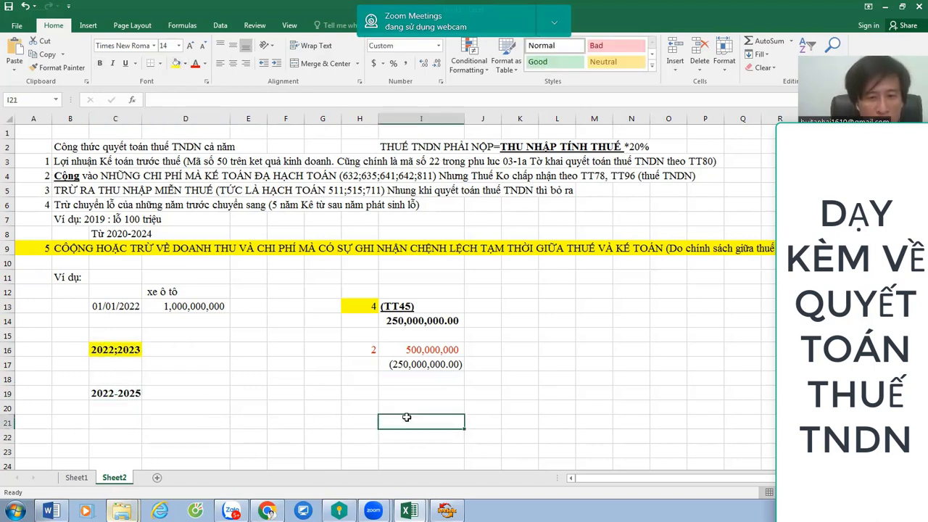
Enter 250,000,000 in I21 through L21, formatted with thousands separators and no decimals.
{"action": "type", "text": "250000000"}
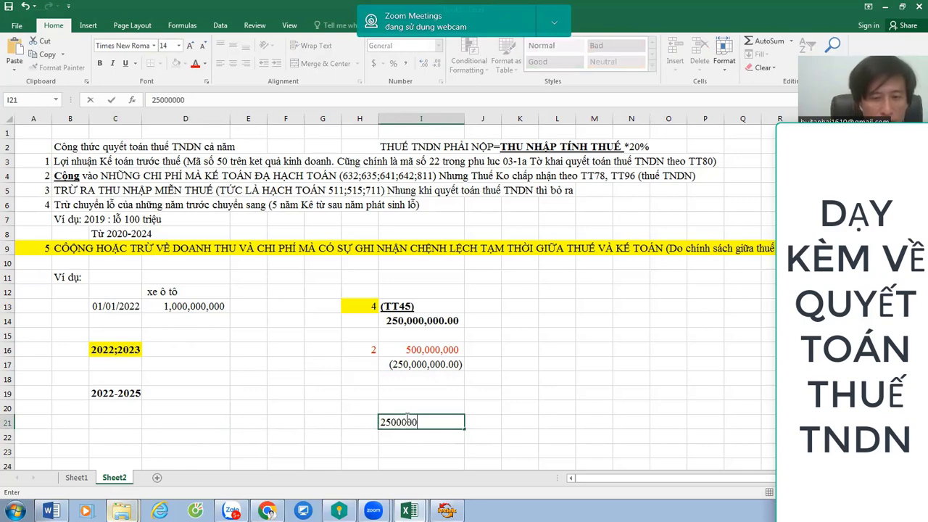
{"action": "key", "text": "ctrl+Return"}
{"action": "key", "text": "ctrl+c"}
{"action": "key", "text": "Right"}
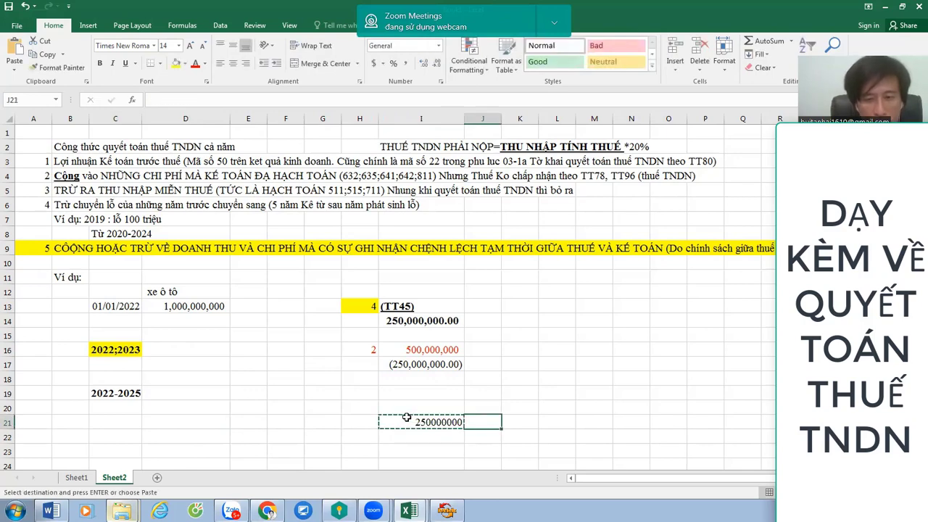
{"action": "key", "text": "ctrl+v"}
{"action": "key", "text": "Right"}
{"action": "key", "text": "shift+Right"}
{"action": "key", "text": "ctrl+v"}
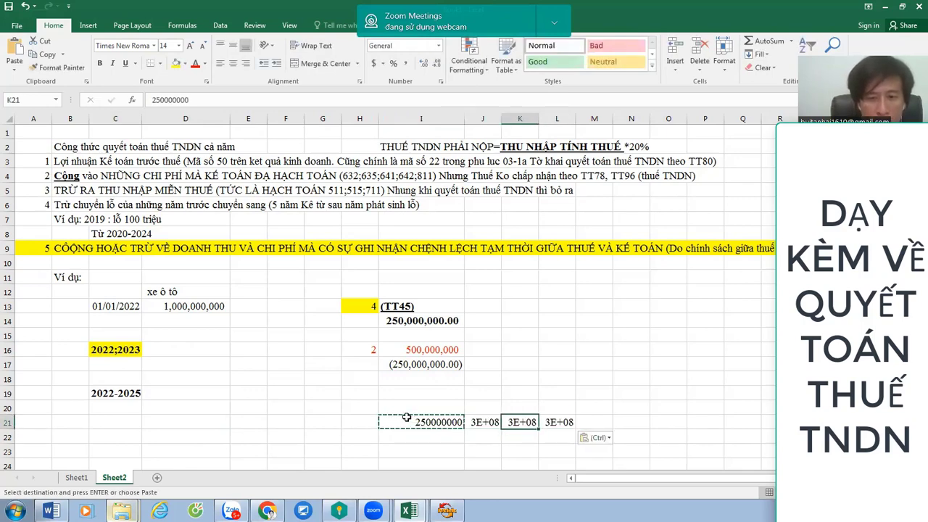
{"action": "key", "text": "Left"}
{"action": "key", "text": "shift+Right"}
{"action": "key", "text": "shift+Right"}
{"action": "left_click", "coordinate": [406, 64]}
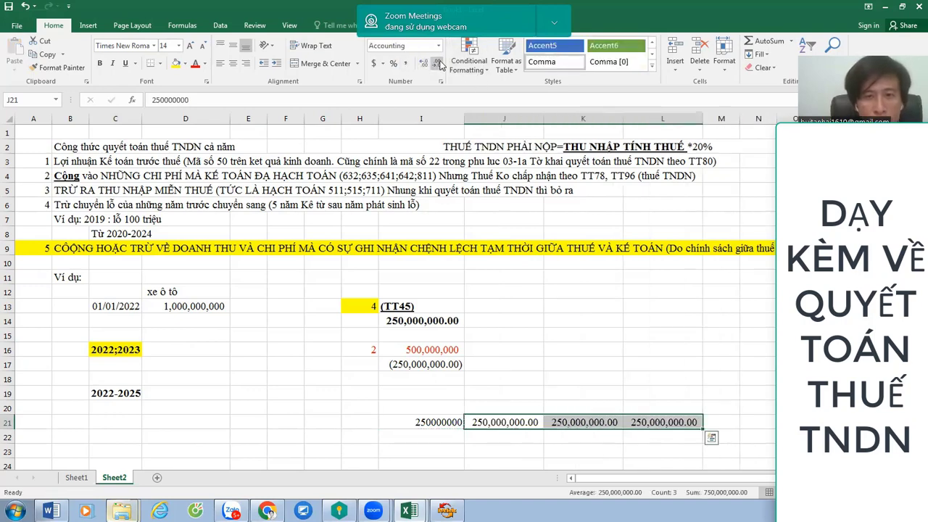
{"action": "left_click", "coordinate": [426, 63]}
{"action": "left_click", "coordinate": [426, 64]}
Add year headers 2022 to 2025 across I20:L20, filling from 2022 and 2023.
{"action": "left_click", "coordinate": [449, 406]}
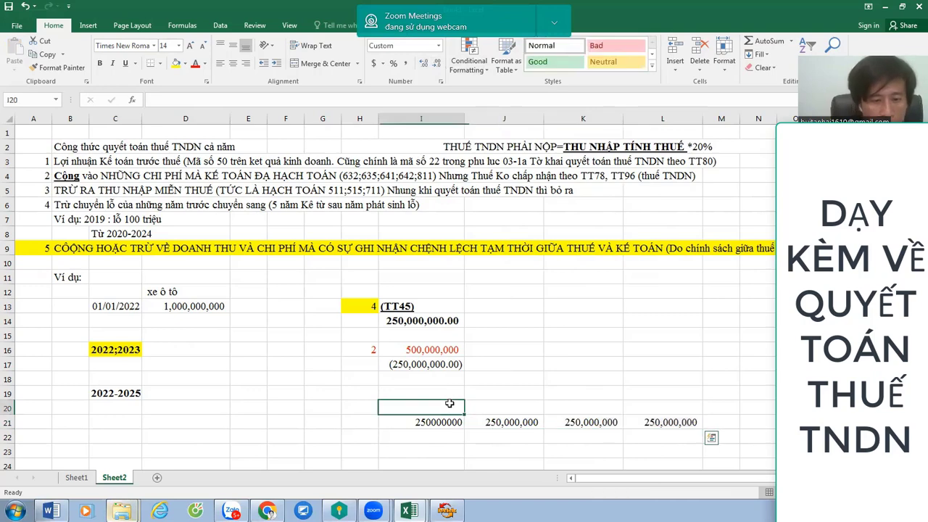
{"action": "type", "text": "2022"}
{"action": "key", "text": "Tab"}
{"action": "type", "text": "20"}
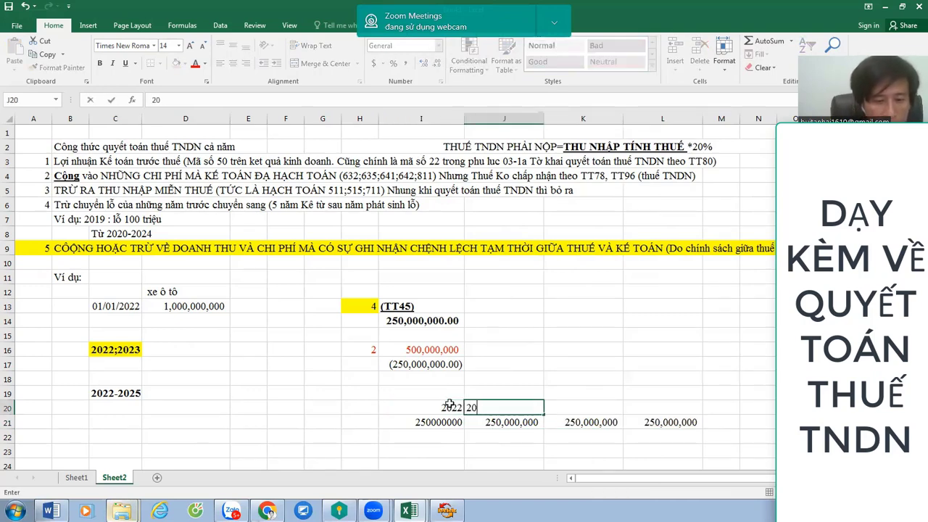
{"action": "type", "text": "23"}
{"action": "left_click", "coordinate": [449, 405], "text": "shift"}
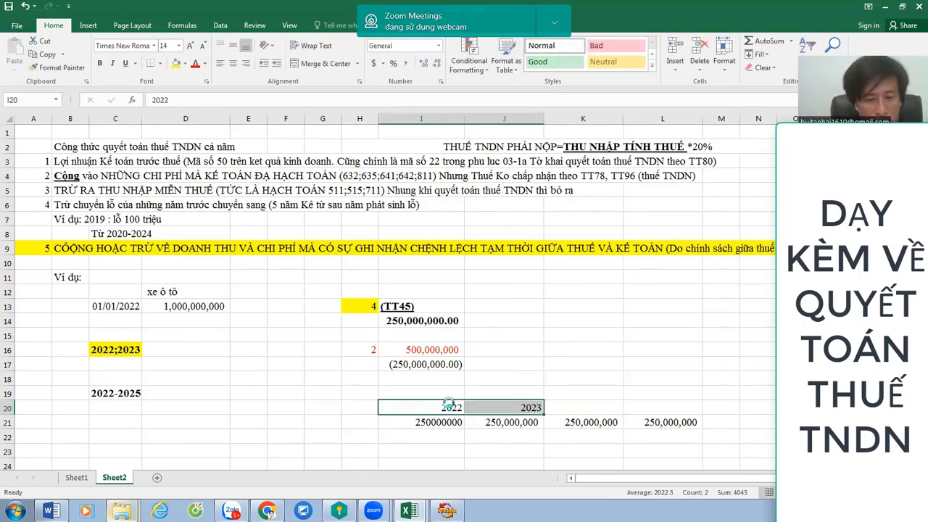
{"action": "key", "text": "ctrl+c"}
{"action": "left_click_drag", "start_coordinate": [450, 404], "coordinate": [556, 425]}
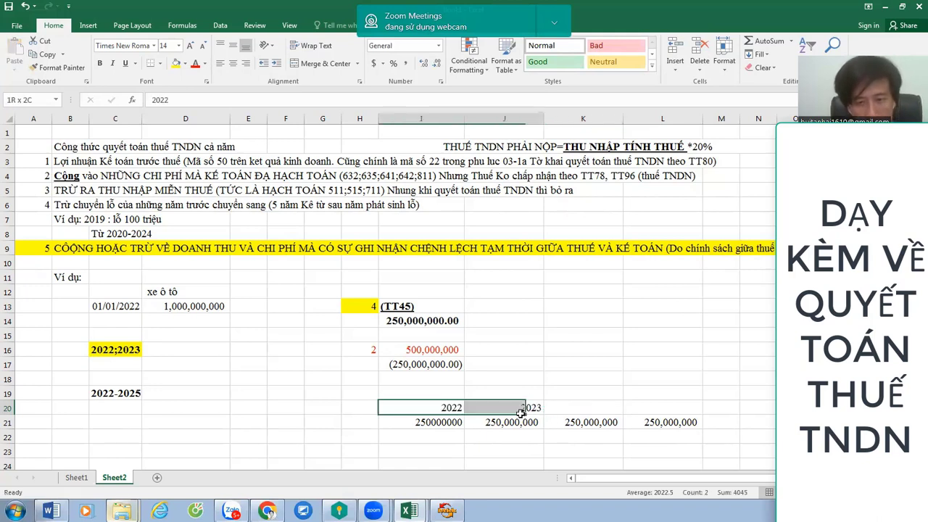
{"action": "left_click_drag", "start_coordinate": [545, 416], "coordinate": [700, 413]}
{"action": "scroll", "coordinate": [497, 433], "scroll_direction": "down", "scroll_amount": 1}
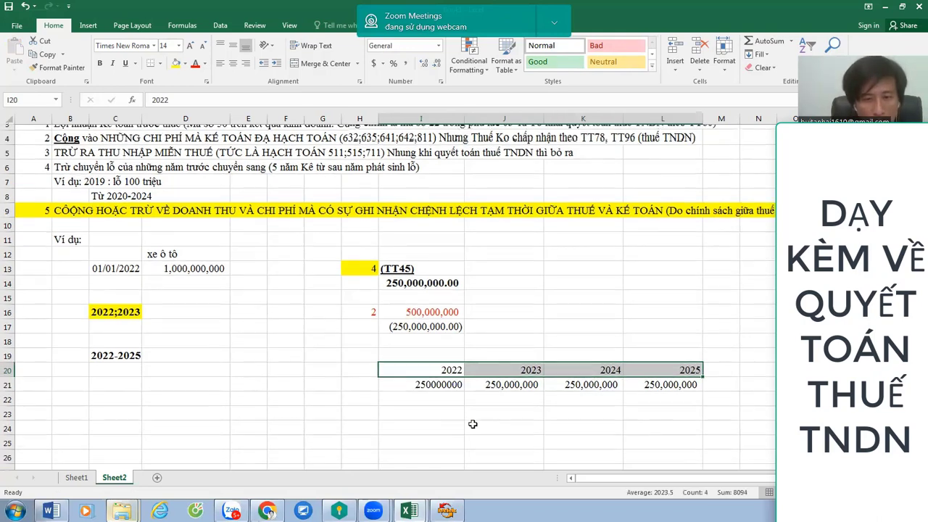
{"action": "left_click", "coordinate": [443, 408]}
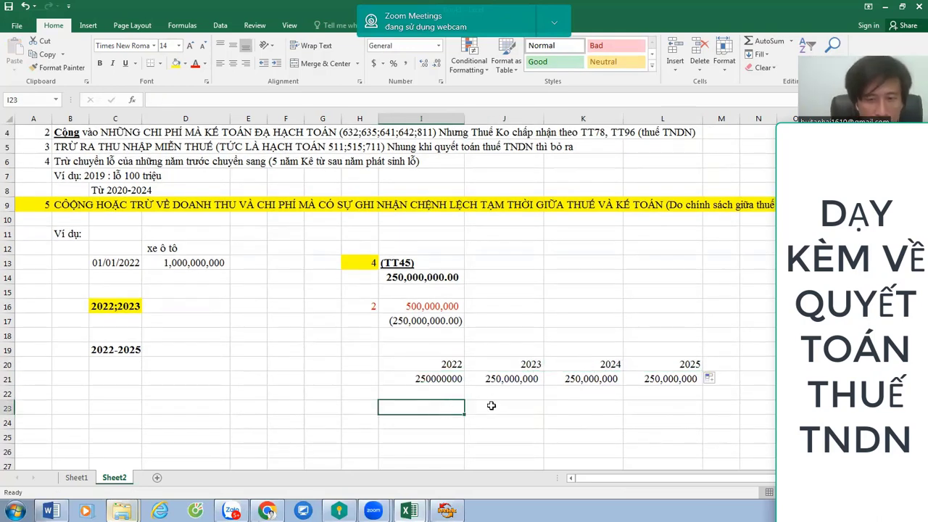
Enter 500,000,000 in I23 and format I21:I23 with thousands separators and no decimals.
{"action": "type", "text": "500000000"}
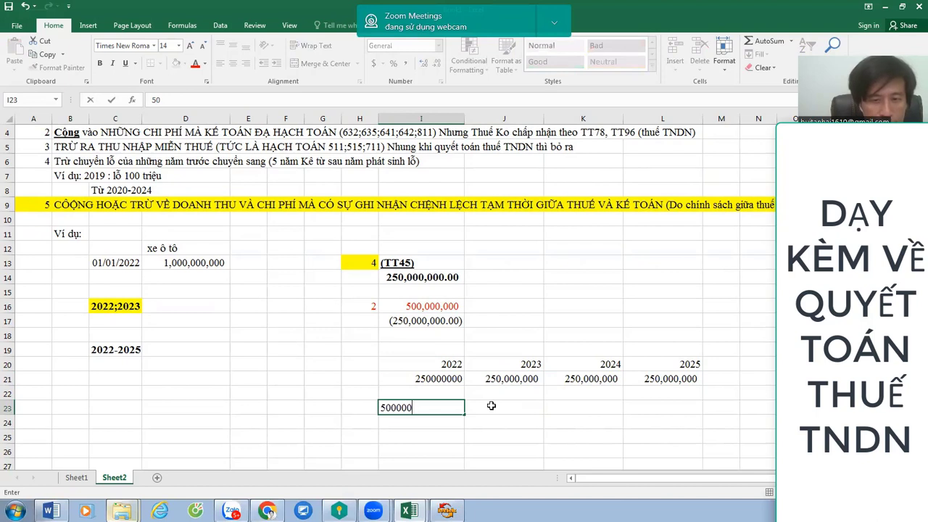
{"action": "key", "text": "ctrl+Return"}
{"action": "key", "text": "Up"}
{"action": "key", "text": "Up"}
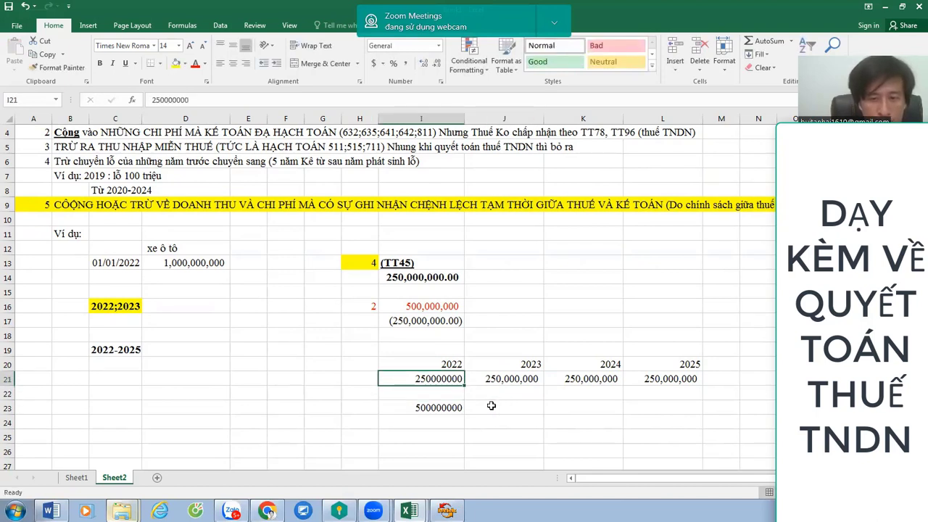
{"action": "key", "text": "shift+Down"}
{"action": "key", "text": "shift+Down"}
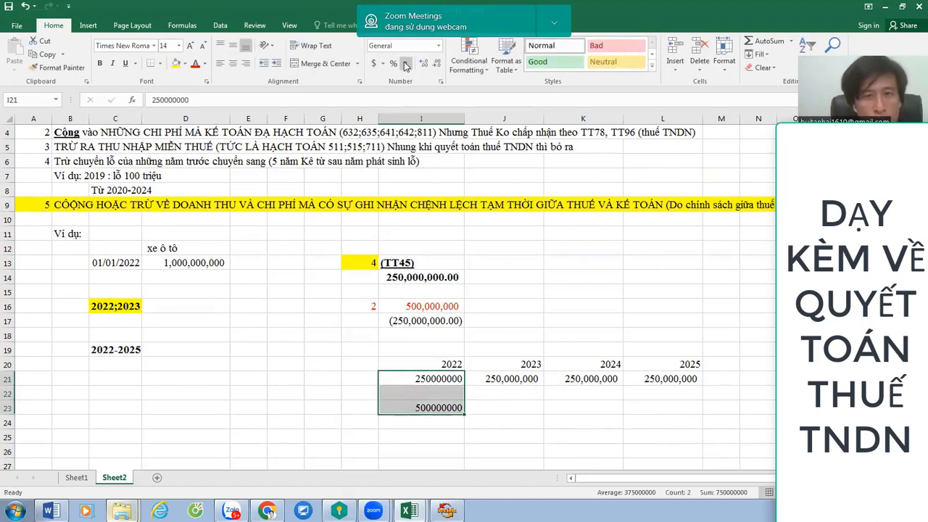
{"action": "left_click", "coordinate": [406, 63]}
{"action": "left_click", "coordinate": [436, 64]}
{"action": "left_click", "coordinate": [437, 64]}
Copy the 500,000,000 from I23 into J23 for 2023.
{"action": "left_click", "coordinate": [514, 404]}
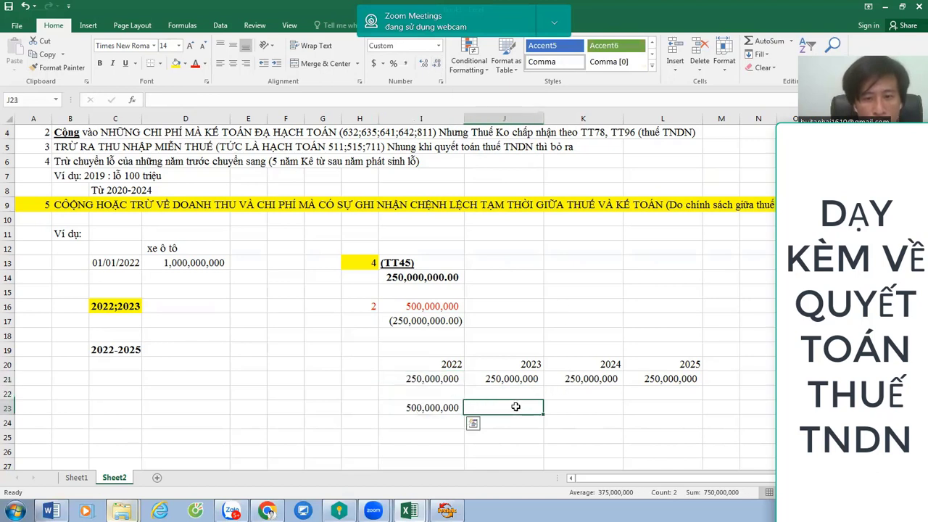
{"action": "key", "text": "Left"}
{"action": "key", "text": "ctrl+c"}
{"action": "left_click", "coordinate": [514, 404]}
{"action": "key", "text": "ctrl+v"}
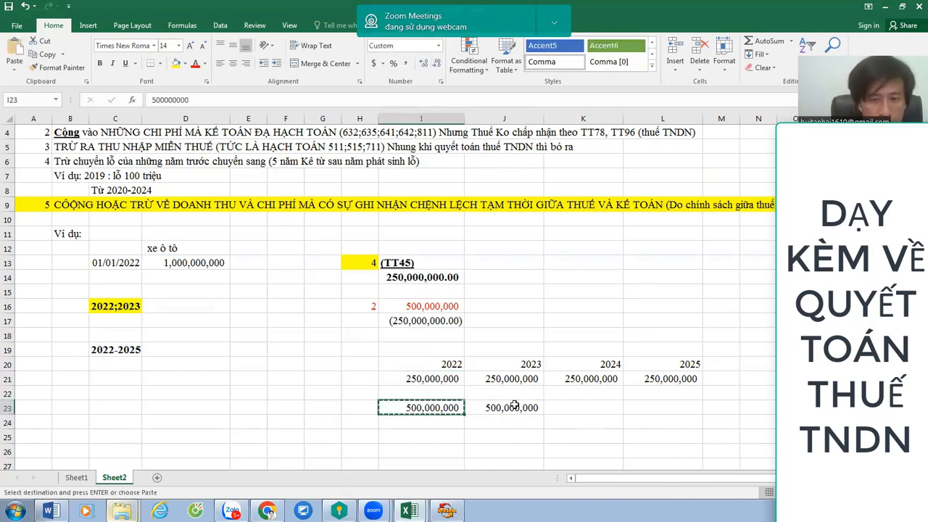
Enter the difference formula =I21-I23 in I24 and copy it across J24:L24.
{"action": "key", "text": "Left"}
{"action": "key", "text": "Down"}
{"action": "type", "text": "="}
{"action": "key", "text": "Up"}
{"action": "key", "text": "Up"}
{"action": "key", "text": "Up"}
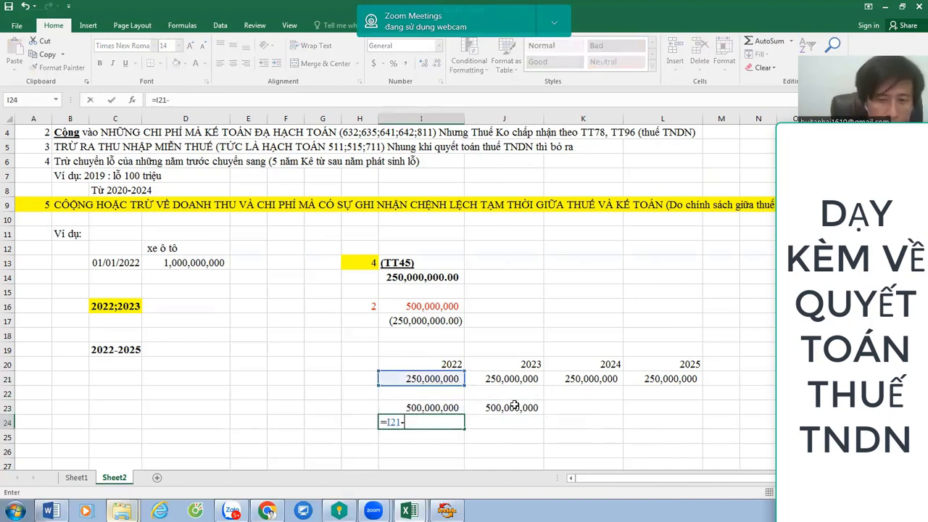
{"action": "type", "text": "-"}
{"action": "key", "text": "Up"}
{"action": "key", "text": "ctrl+Return"}
{"action": "key", "text": "ctrl+c"}
{"action": "key", "text": "Right"}
{"action": "key", "text": "shift+Right"}
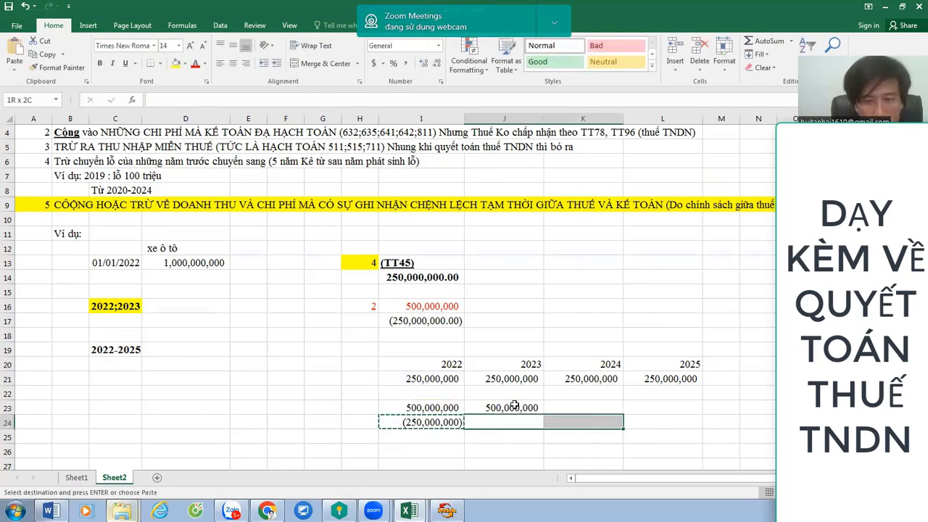
{"action": "key", "text": "shift+Right"}
{"action": "key", "text": "shift+Right"}
{"action": "key", "text": "shift+Left"}
{"action": "key", "text": "ctrl+v"}
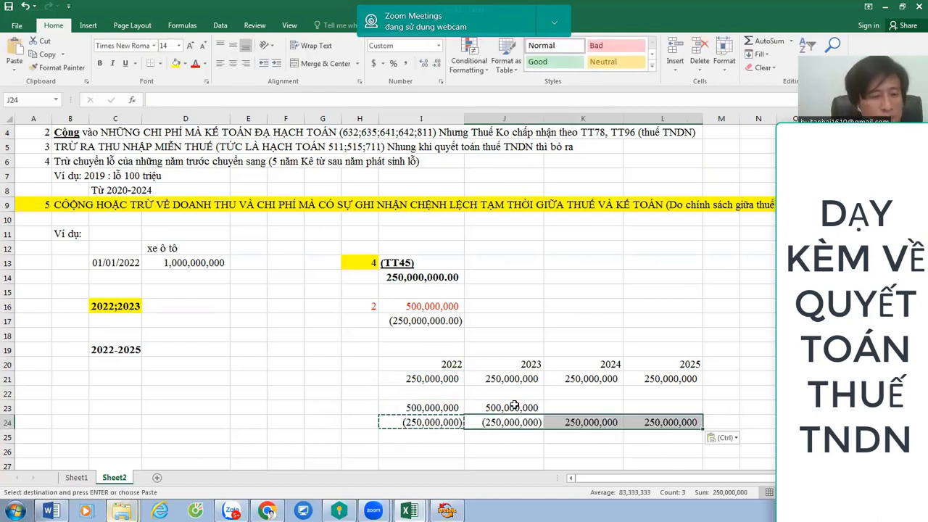
{"action": "key", "text": "Escape"}
{"action": "key", "text": "Down"}
{"action": "key", "text": "Left"}
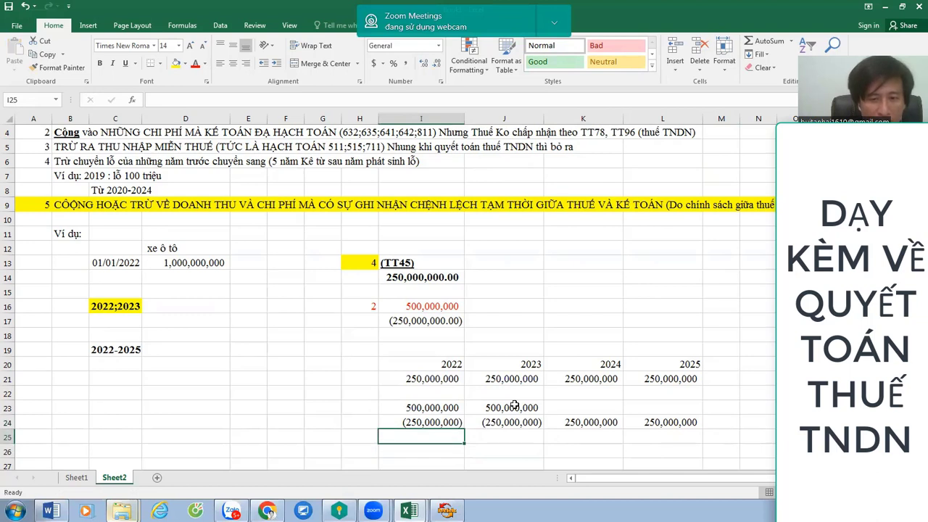
Add LNKT in I25 and 300,000,000 across I26:L26, with thousands separators and no decimals.
{"action": "type", "text": "LNKT"}
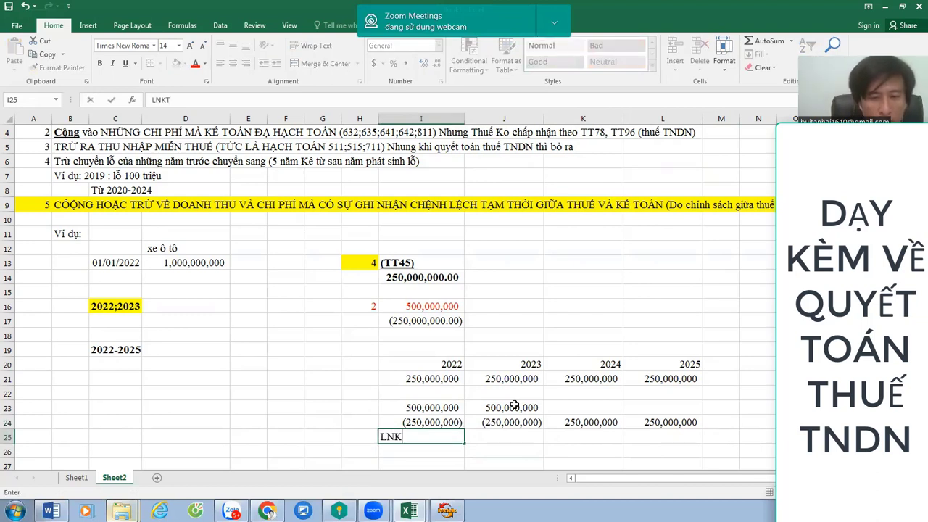
{"action": "key", "text": "Return"}
{"action": "type", "text": "300"}
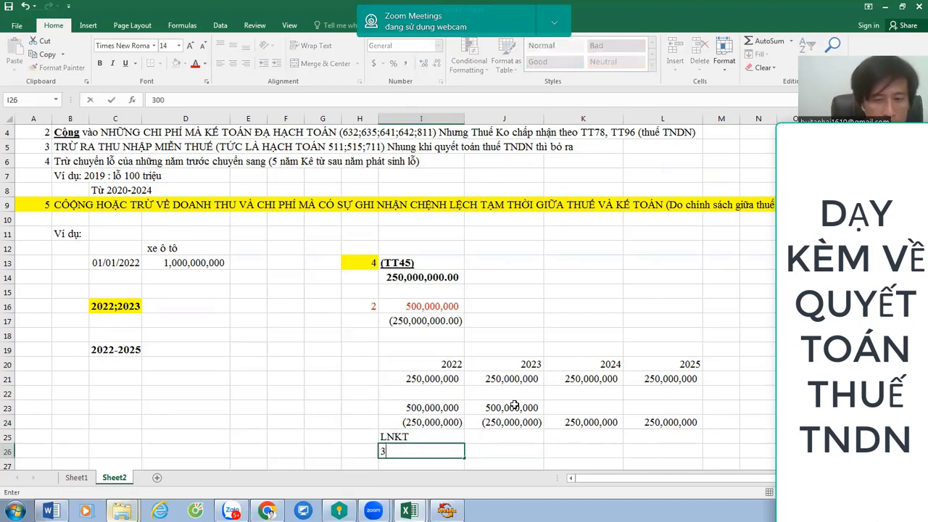
{"action": "type", "text": "000000"}
{"action": "key", "text": "Return"}
{"action": "key", "text": "Up"}
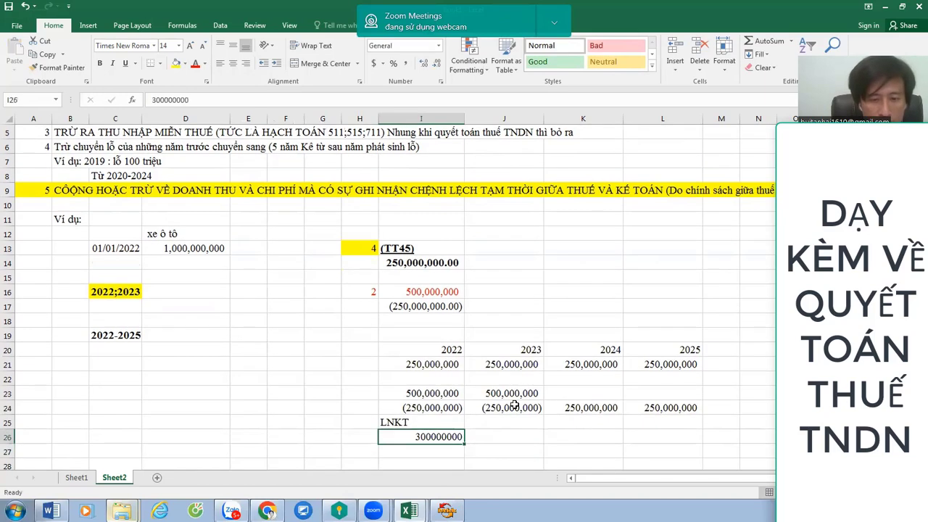
{"action": "key", "text": "ctrl+c"}
{"action": "key", "text": "shift+Right"}
{"action": "key", "text": "shift+Right"}
{"action": "key", "text": "shift+Right"}
{"action": "key", "text": "ctrl+v"}
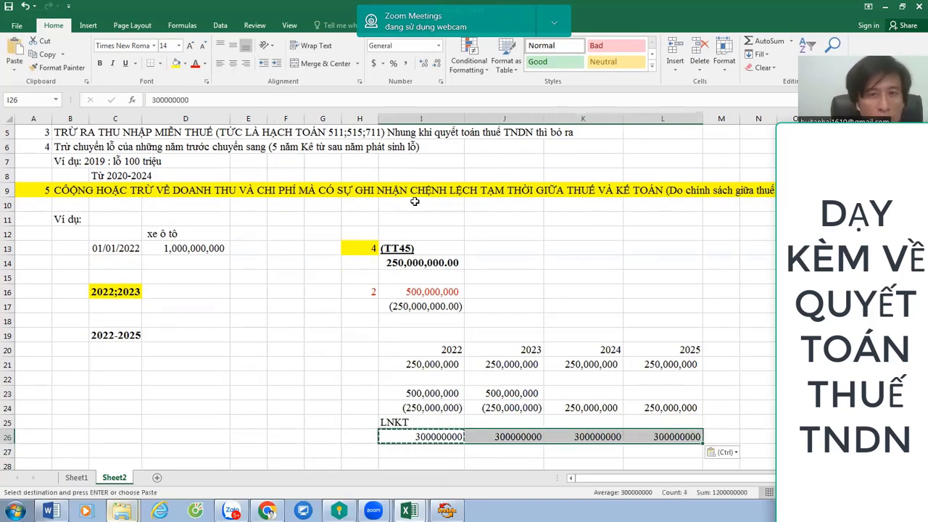
{"action": "left_click", "coordinate": [406, 64]}
{"action": "left_click", "coordinate": [437, 64]}
{"action": "left_click", "coordinate": [436, 64]}
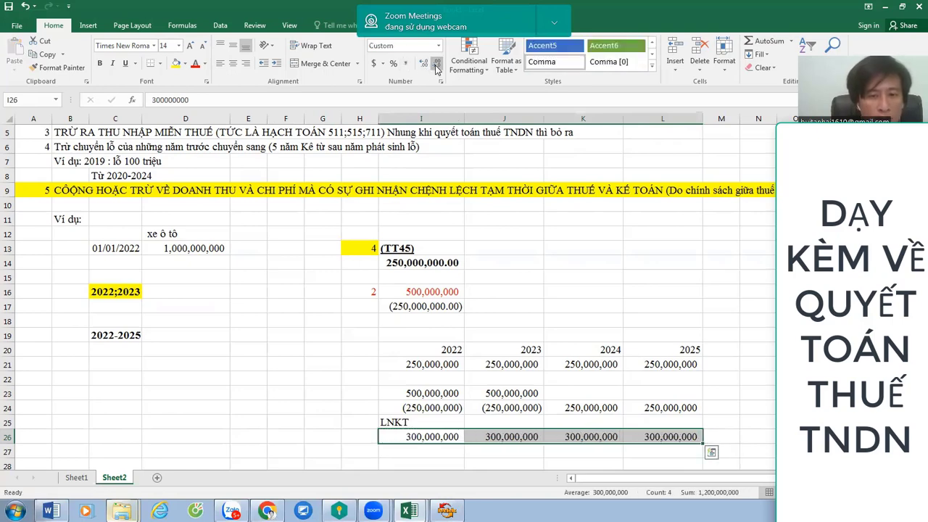
Copy the LNKT label into J25, K25 and L25.
{"action": "scroll", "coordinate": [623, 265], "scroll_direction": "down", "scroll_amount": 1}
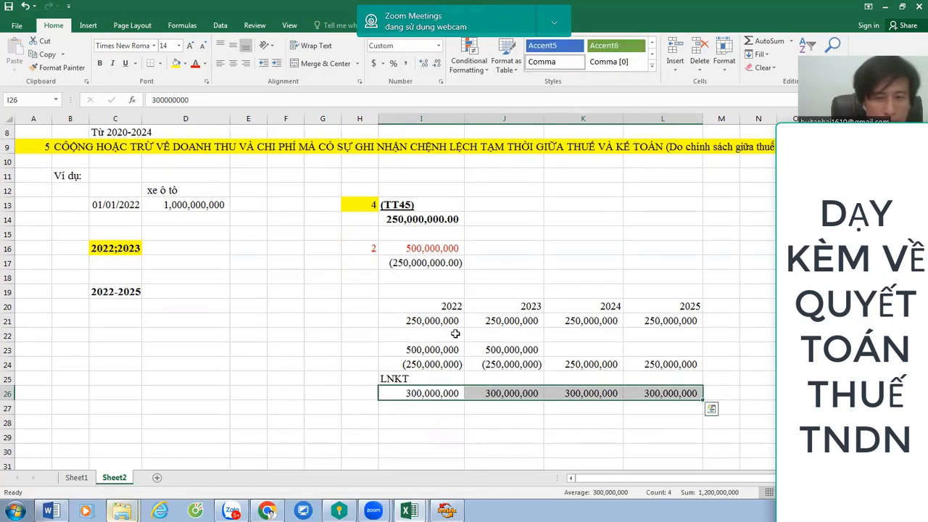
{"action": "left_click", "coordinate": [404, 377]}
{"action": "key", "text": "ctrl+c"}
{"action": "key", "text": "Right"}
{"action": "key", "text": "ctrl+v"}
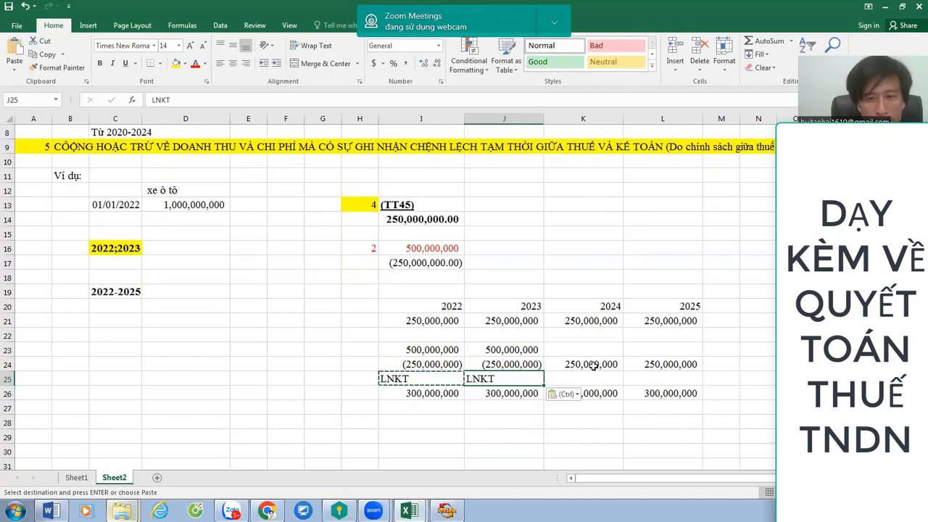
{"action": "key", "text": "Right"}
{"action": "key", "text": "ctrl+v"}
{"action": "key", "text": "Right"}
{"action": "key", "text": "ctrl+v"}
{"action": "key", "text": "Down"}
{"action": "key", "text": "Down"}
{"action": "key", "text": "Down"}
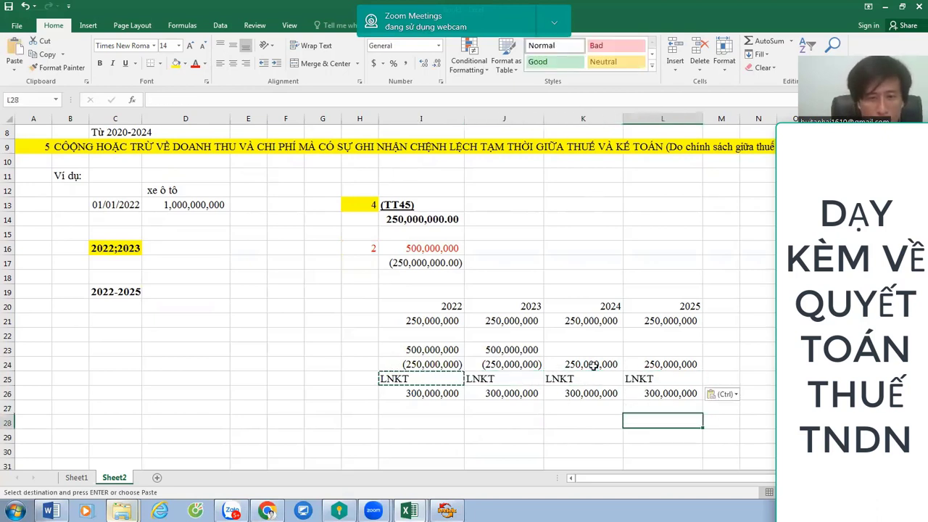
{"action": "key", "text": "Left"}
{"action": "key", "text": "Left"}
{"action": "key", "text": "Left"}
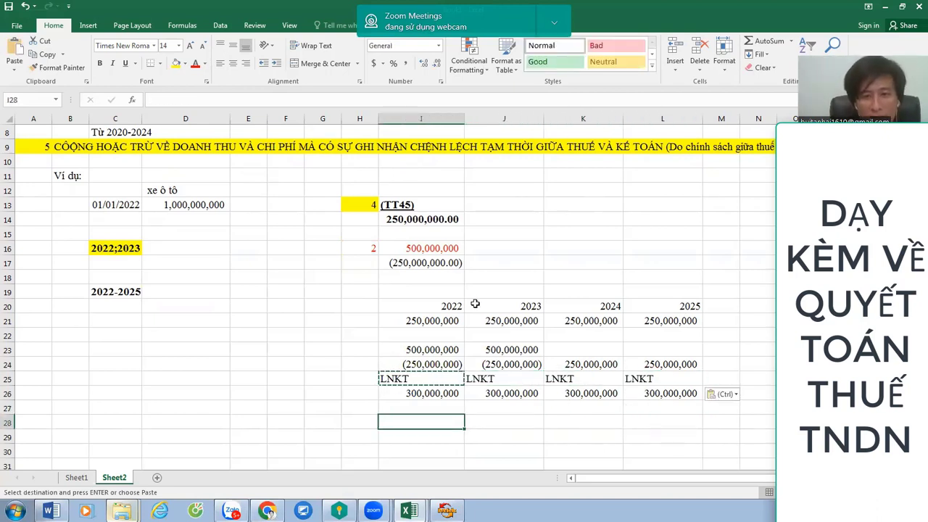
{"action": "left_click", "coordinate": [448, 309]}
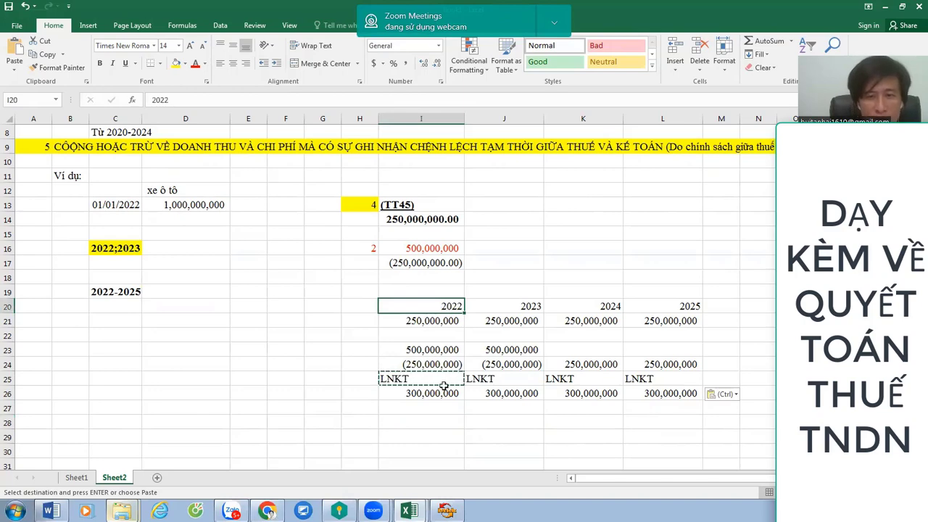
{"action": "key", "text": "Escape"}
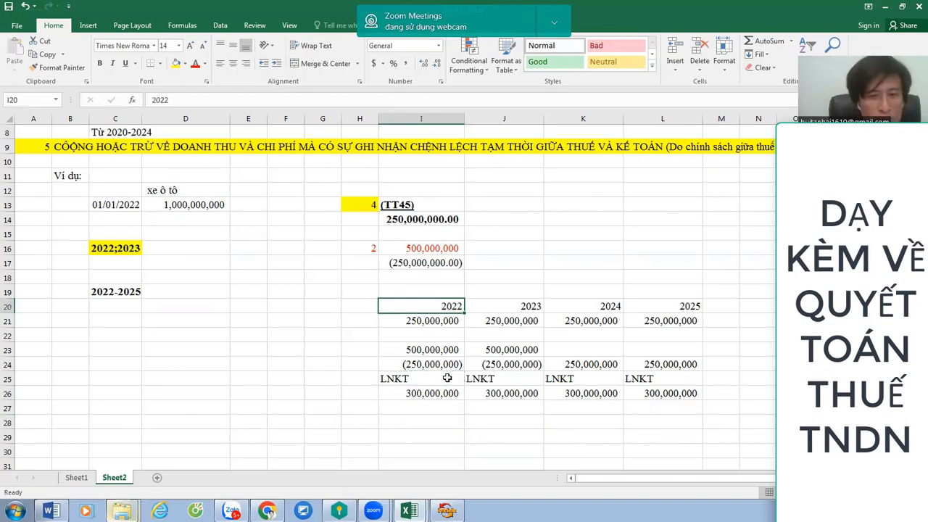
Select the step numbers in A3:A9 and open the Borders dropdown.
{"action": "scroll", "coordinate": [481, 381], "scroll_direction": "up", "scroll_amount": 3}
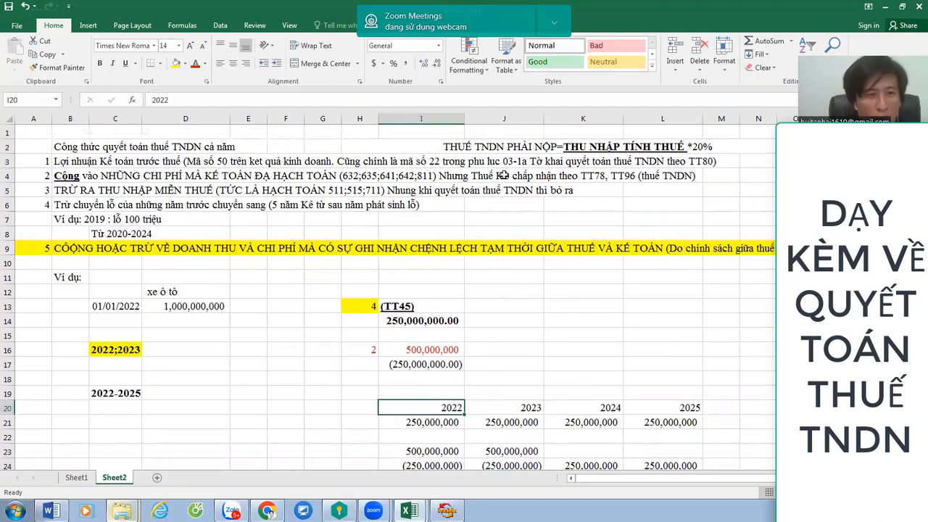
{"action": "left_click", "coordinate": [41, 177]}
{"action": "key", "text": "Down"}
{"action": "key", "text": "Down"}
{"action": "key", "text": "Down"}
{"action": "key", "text": "Down"}
{"action": "key", "text": "Down"}
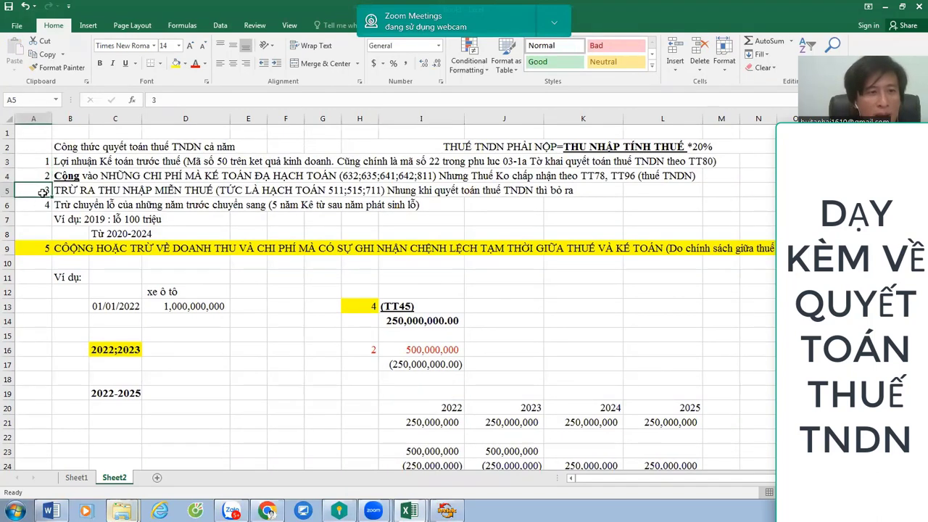
{"action": "left_click_drag", "start_coordinate": [44, 161], "coordinate": [42, 248]}
{"action": "left_click", "coordinate": [161, 64]}
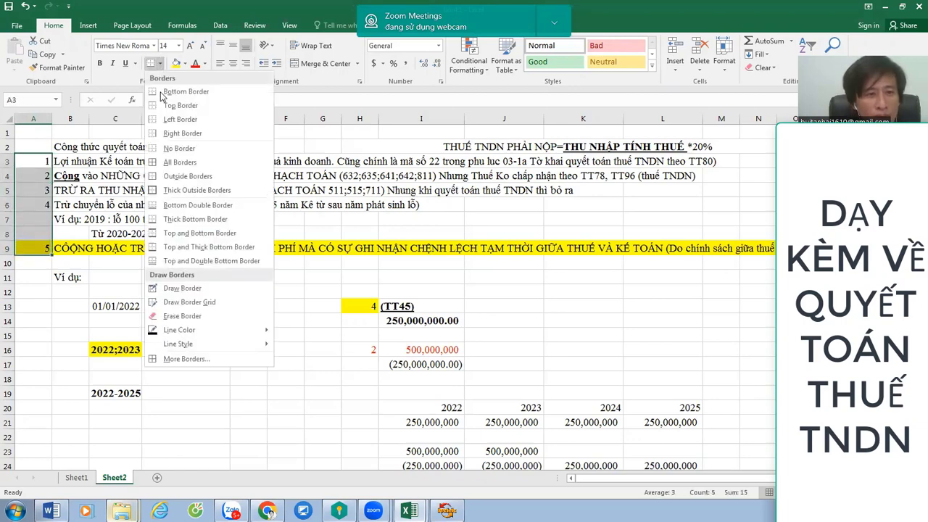
Apply All Borders to the step-number cells A3:A9.
{"action": "left_click", "coordinate": [164, 176]}
{"action": "scroll", "coordinate": [540, 335], "scroll_direction": "down", "scroll_amount": 2}
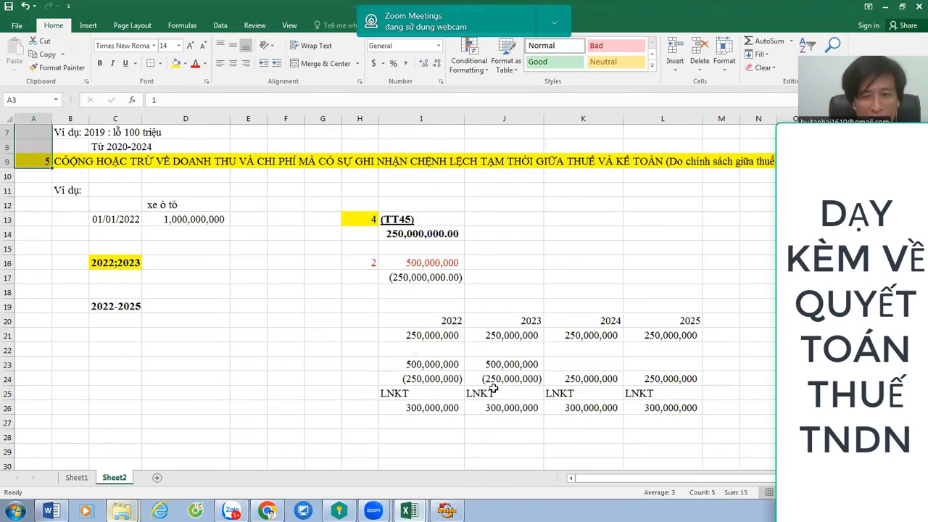
{"action": "left_click", "coordinate": [445, 320]}
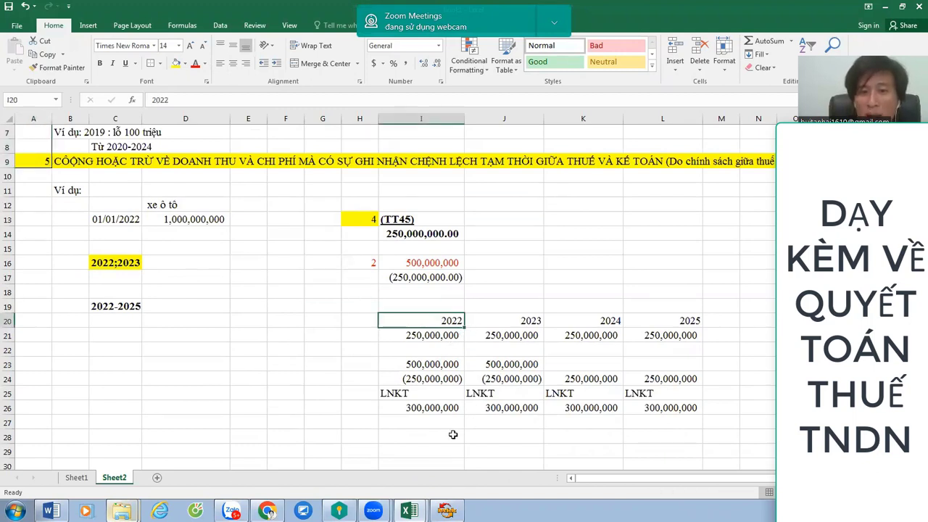
Merge and center D28:H28 and start the row 28 heading with THU.
{"action": "left_click", "coordinate": [353, 437]}
{"action": "type", "text": "tn"}
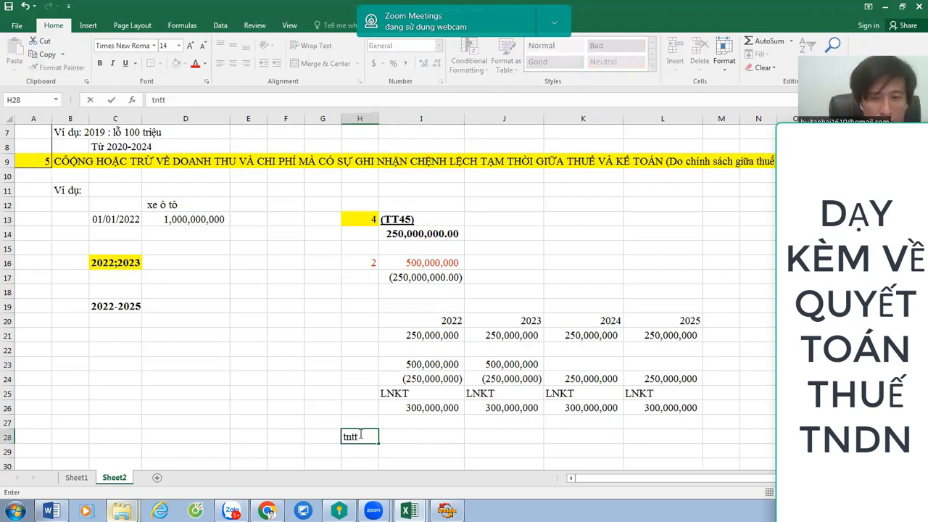
{"action": "type", "text": "tt"}
{"action": "key", "text": "Left"}
{"action": "key", "text": "Left"}
{"action": "key", "text": "Left"}
{"action": "key", "text": "Left"}
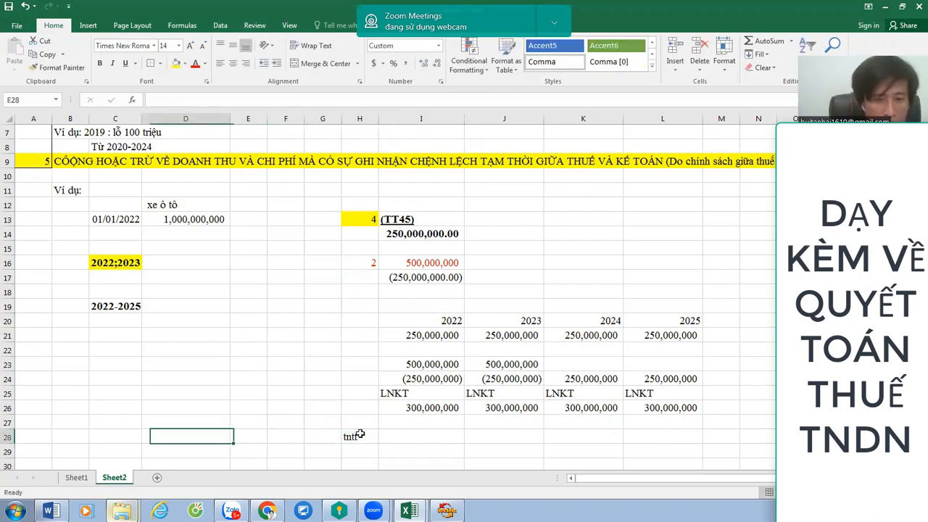
{"action": "key", "text": "shift+Right"}
{"action": "key", "text": "shift+Right"}
{"action": "key", "text": "shift+Right"}
{"action": "key", "text": "shift+Right"}
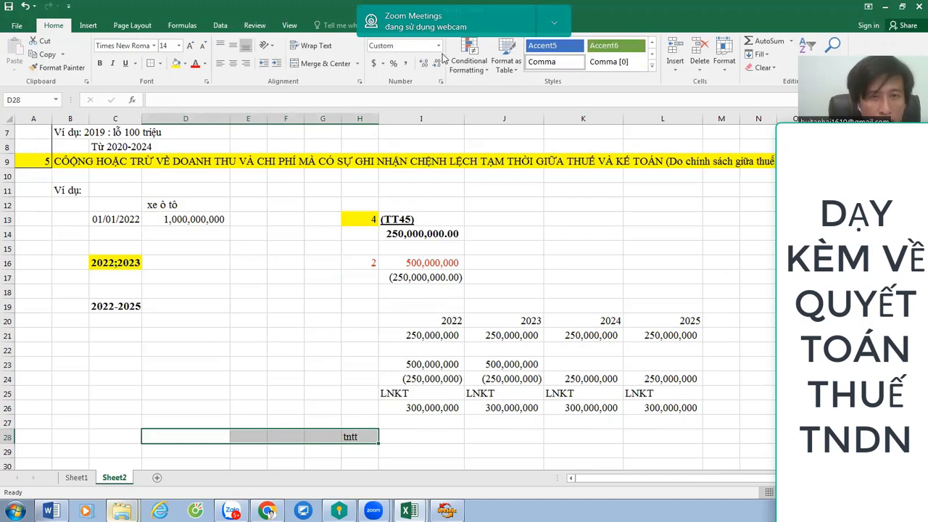
{"action": "left_click", "coordinate": [336, 67]}
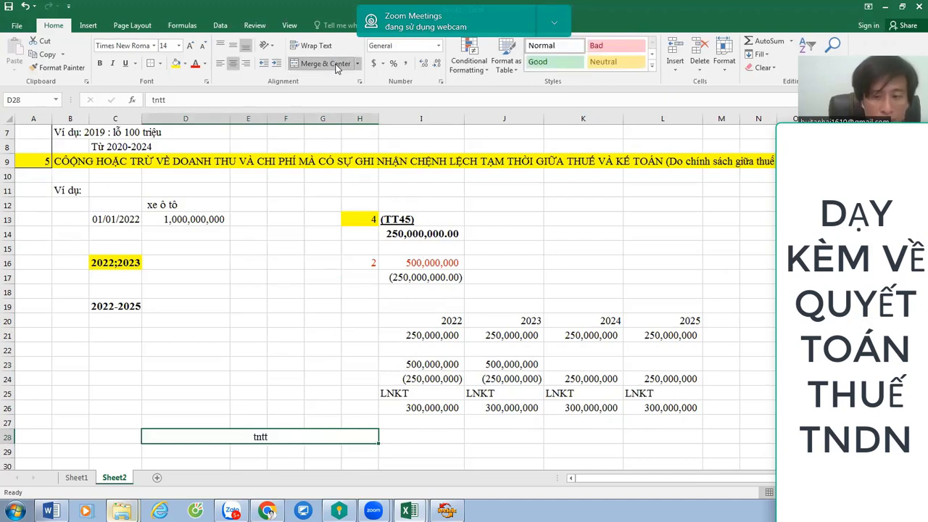
{"action": "type", "text": "TH"}
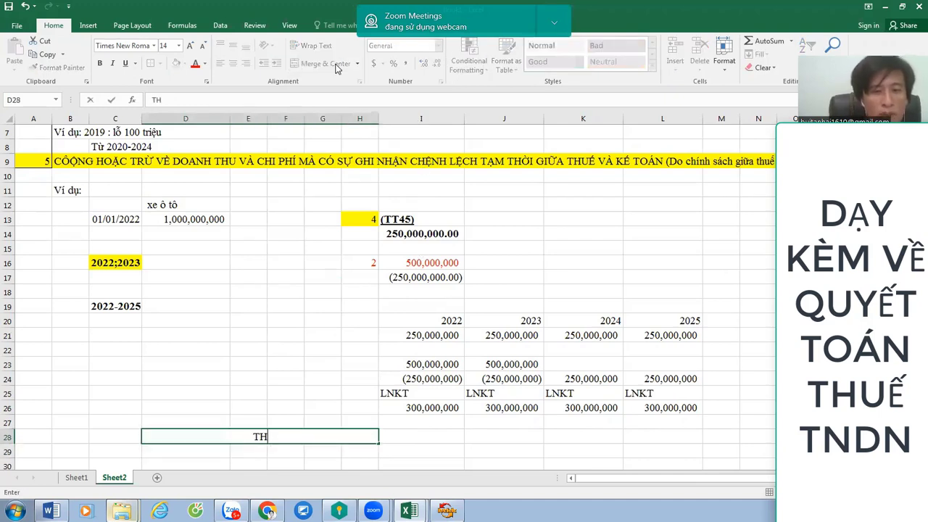
{"action": "type", "text": "U"}
{"action": "left_click", "coordinate": [410, 392]}
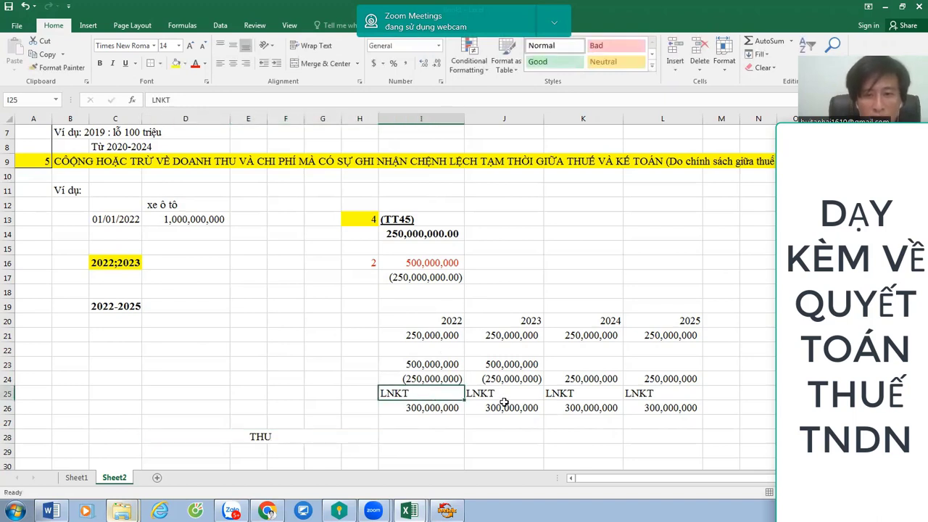
Complete the heading as bold THU NHẬP TÍNH THUẾ and begin a formula in I28.
{"action": "double_click", "coordinate": [426, 392]}
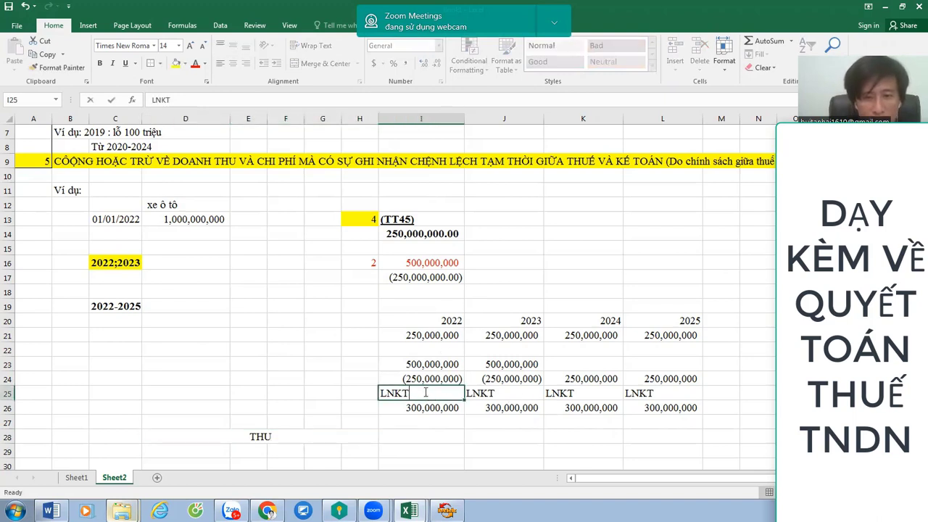
{"action": "left_click", "coordinate": [261, 436]}
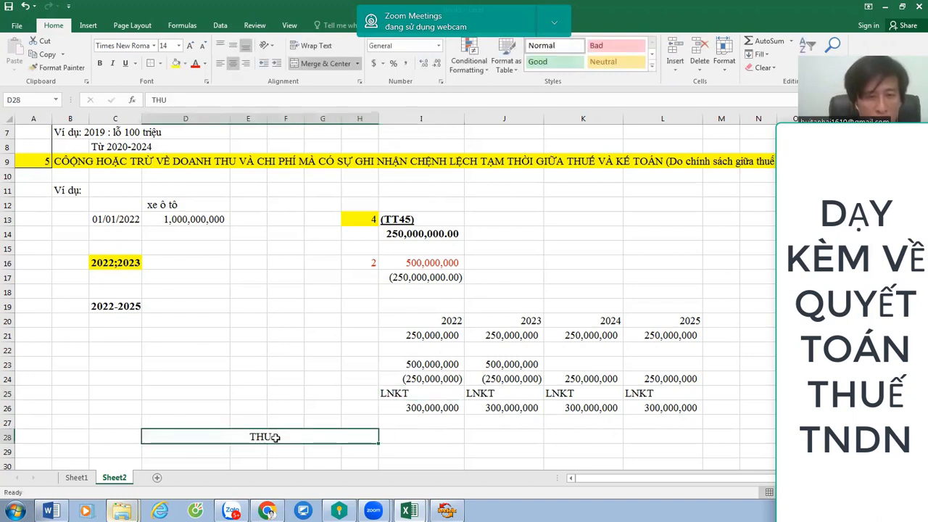
{"action": "double_click", "coordinate": [338, 436]}
{"action": "type", "text": "NHẬP "}
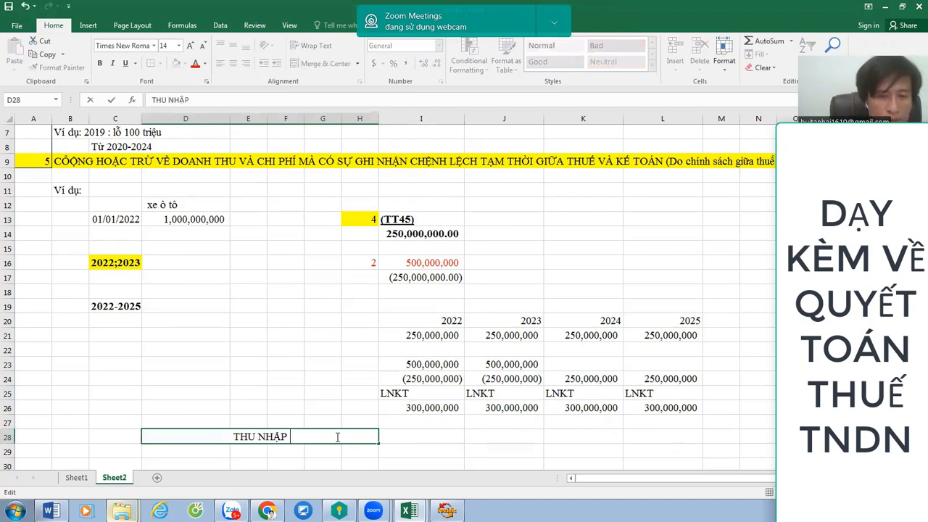
{"action": "type", "text": "TÍNH THUẾ"}
{"action": "key", "text": "Return"}
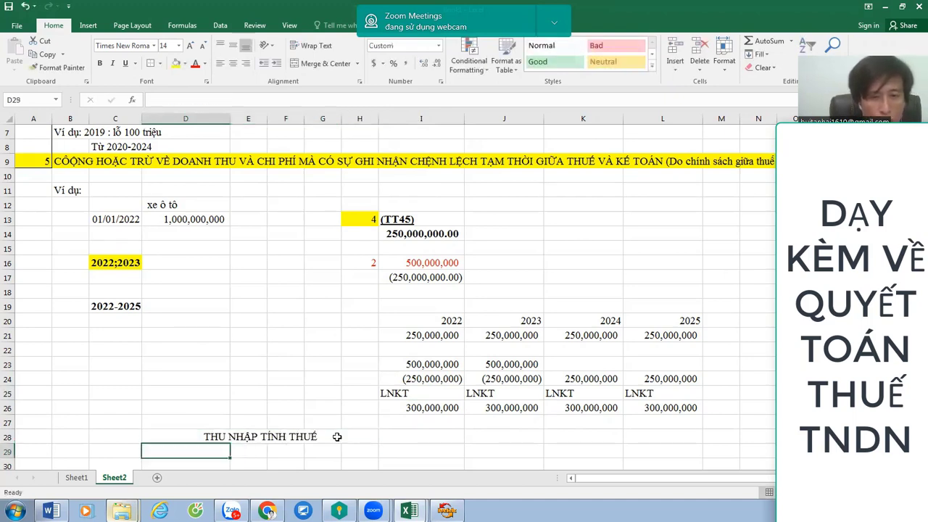
{"action": "left_click", "coordinate": [337, 437]}
{"action": "key", "text": "ctrl+b"}
{"action": "key", "text": "Right"}
{"action": "type", "text": "="}
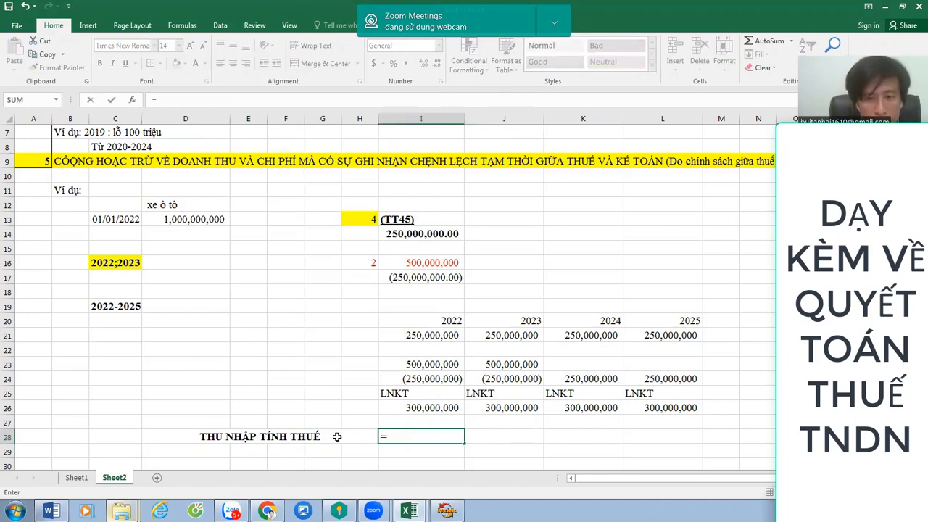
Label F21 'Chi phí thuế' and fill row 21 through column L yellow.
{"action": "key", "text": "Escape"}
{"action": "key", "text": "Up"}
{"action": "key", "text": "Up"}
{"action": "key", "text": "Up"}
{"action": "key", "text": "Up"}
{"action": "key", "text": "Up"}
{"action": "key", "text": "Up"}
{"action": "key", "text": "Up"}
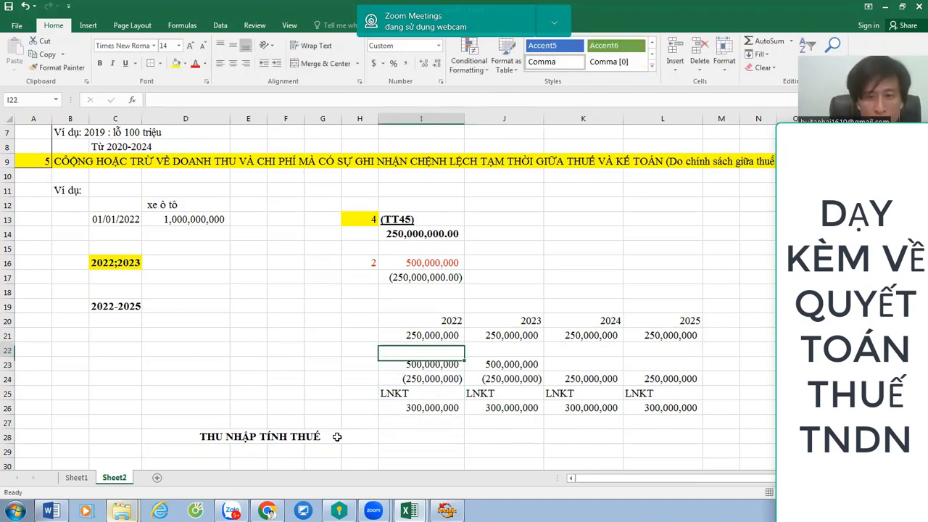
{"action": "key", "text": "Left"}
{"action": "key", "text": "Left"}
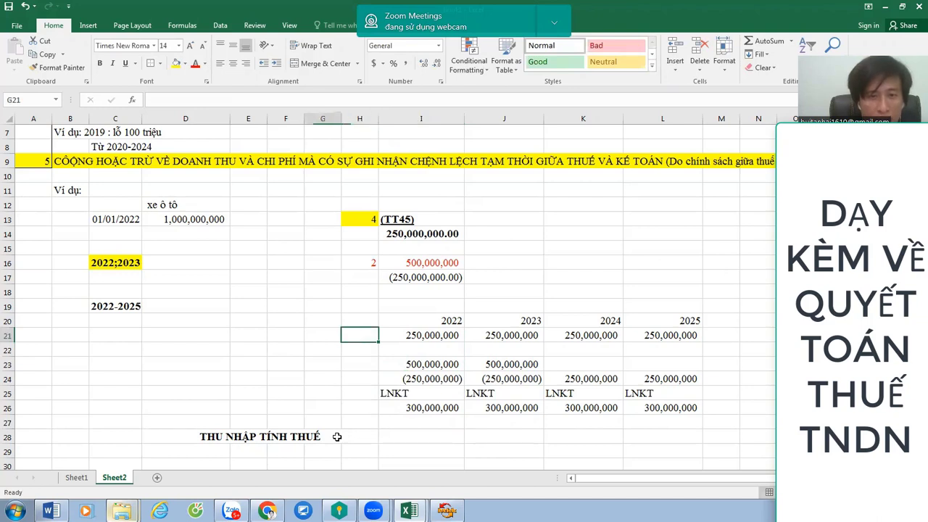
{"action": "key", "text": "Left"}
{"action": "type", "text": "cH"}
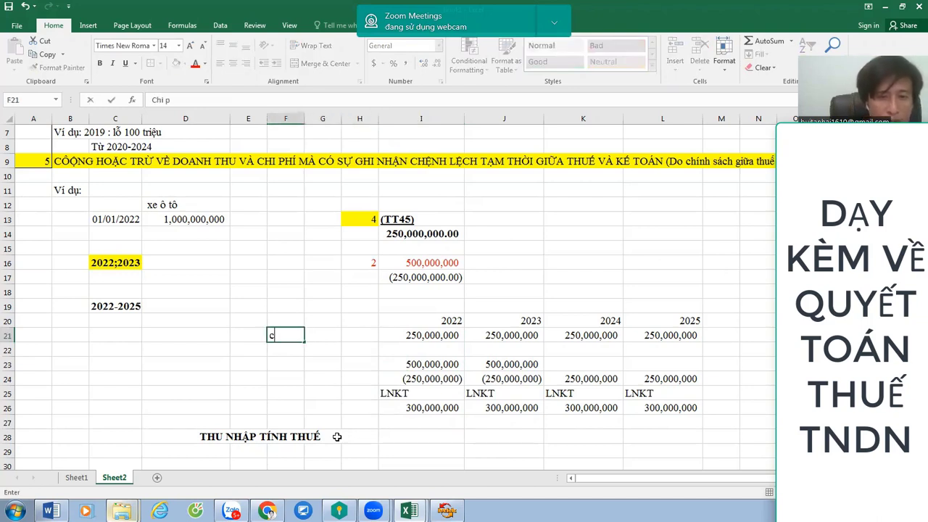
{"action": "type", "text": "i phí thuế"}
{"action": "key", "text": "Return"}
{"action": "type", "text": "]"}
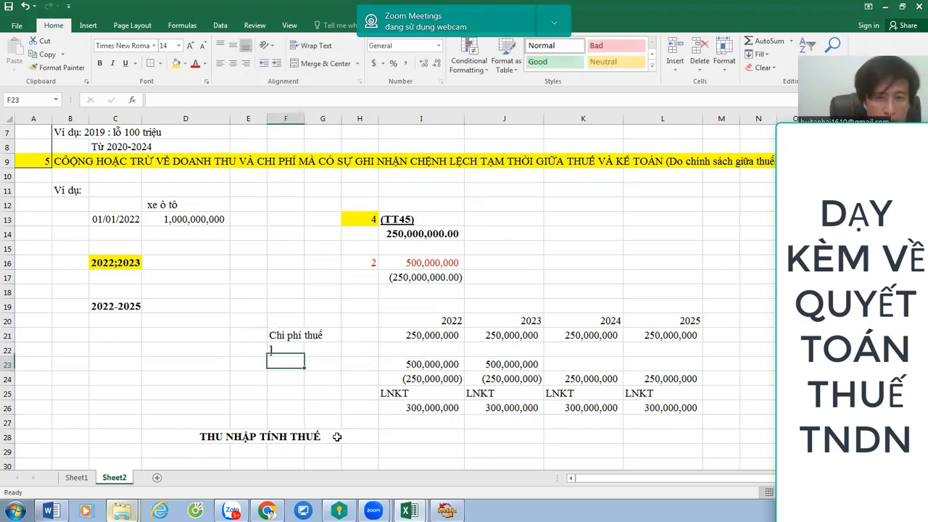
{"action": "key", "text": "Return"}
{"action": "key", "text": "Return"}
{"action": "key", "text": "Up"}
{"action": "key", "text": "Up"}
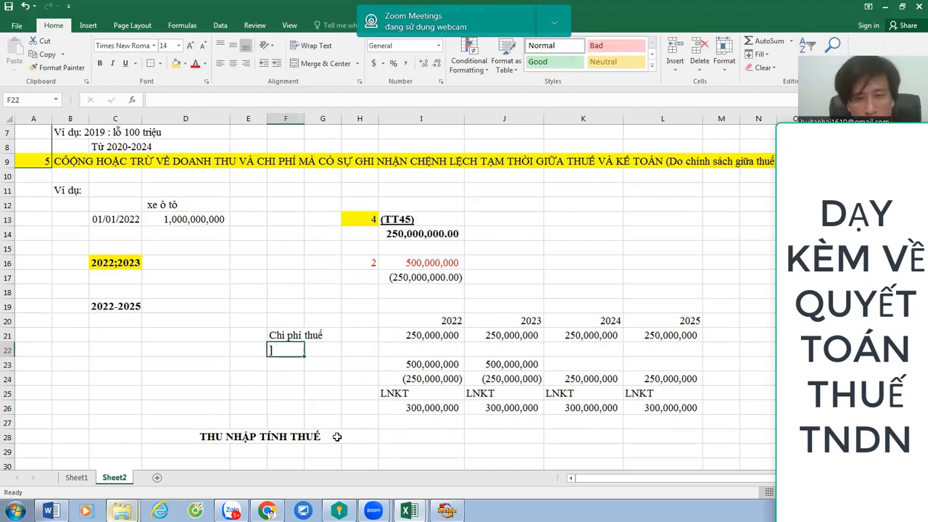
{"action": "key", "text": "Up"}
{"action": "key", "text": "shift+Right"}
{"action": "key", "text": "shift+Right"}
{"action": "key", "text": "shift+Right"}
{"action": "key", "text": "shift+Right"}
{"action": "key", "text": "shift+Right"}
{"action": "key", "text": "shift+Right"}
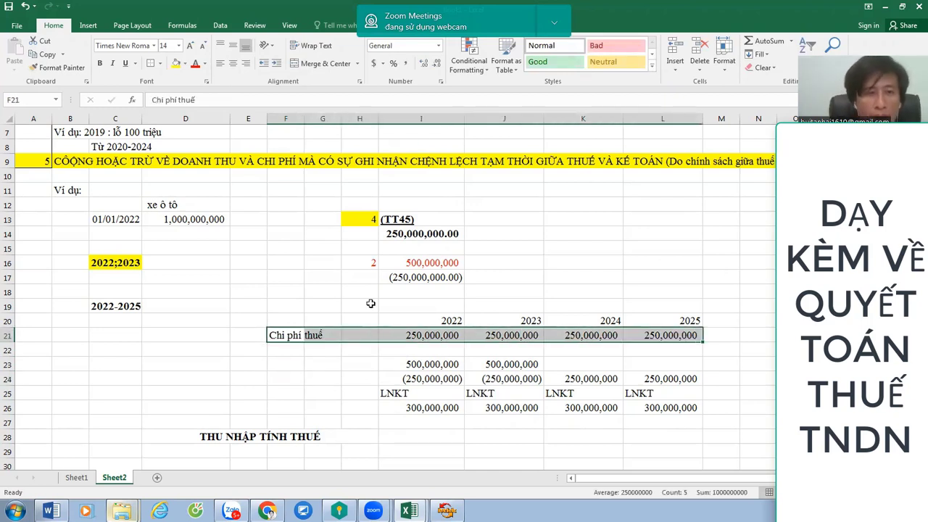
{"action": "left_click", "coordinate": [175, 63]}
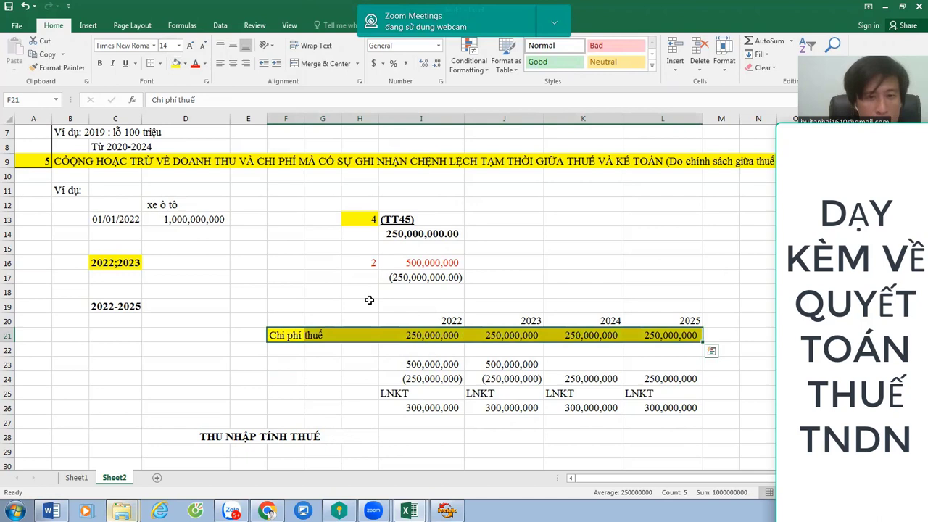
Reword the label to 'Chi phí khấu hao khi quyết toán thuế TNDN (TT45)' and move it to D21.
{"action": "left_click", "coordinate": [278, 335]}
{"action": "key", "text": "F2"}
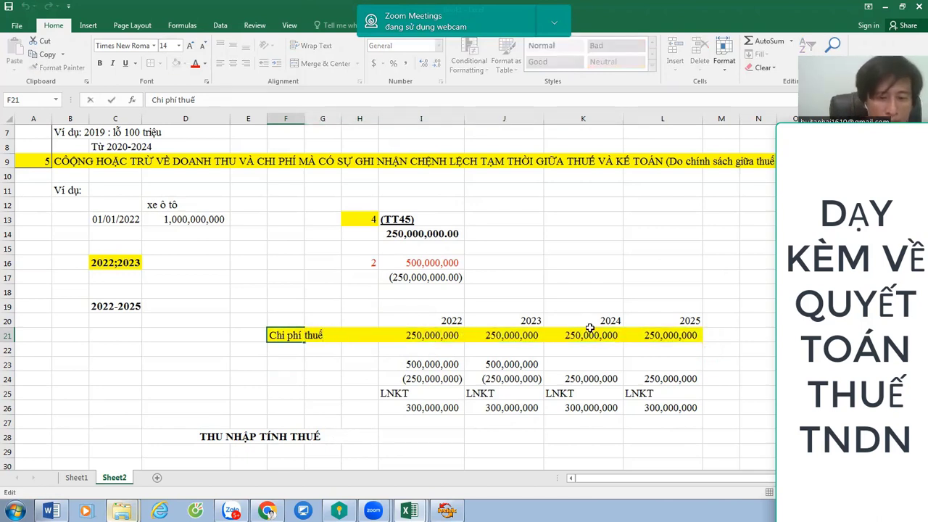
{"action": "key", "text": "BackSpace"}
{"action": "key", "text": "BackSpace"}
{"action": "key", "text": "BackSpace"}
{"action": "type", "text": "kh"}
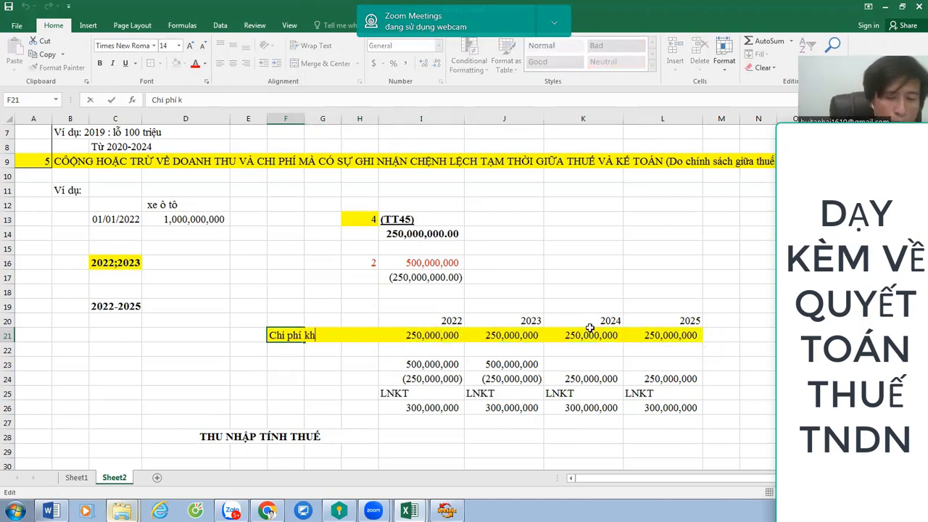
{"action": "type", "text": "i quyết toan t"}
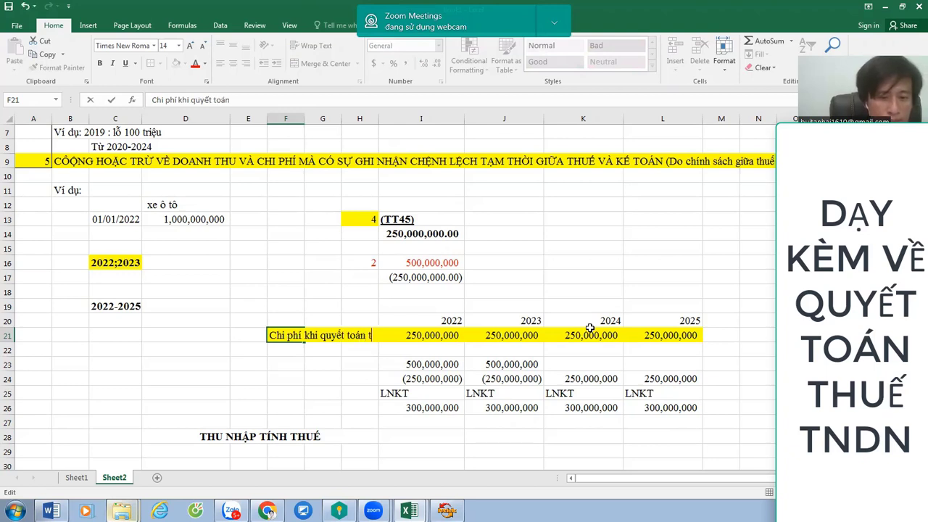
{"action": "type", "text": "hue TNDN"}
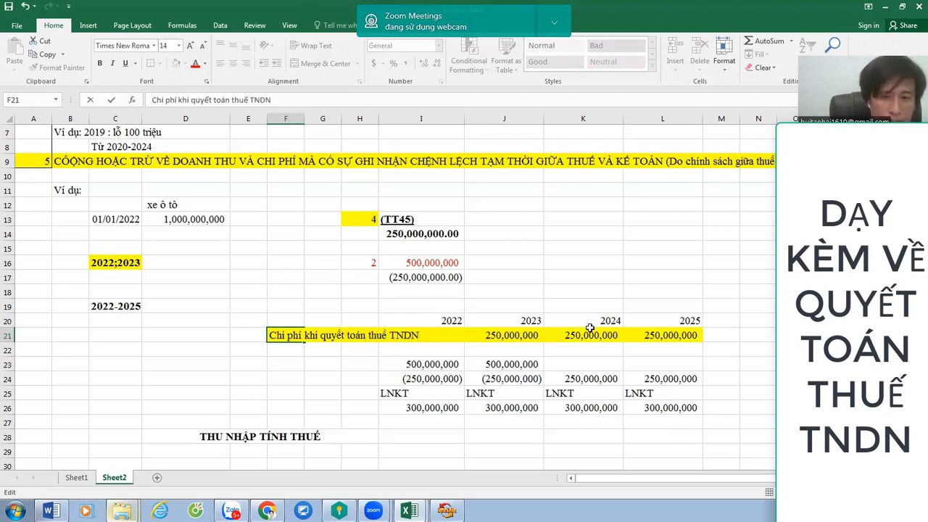
{"action": "key", "text": "Return"}
{"action": "key", "text": "Up"}
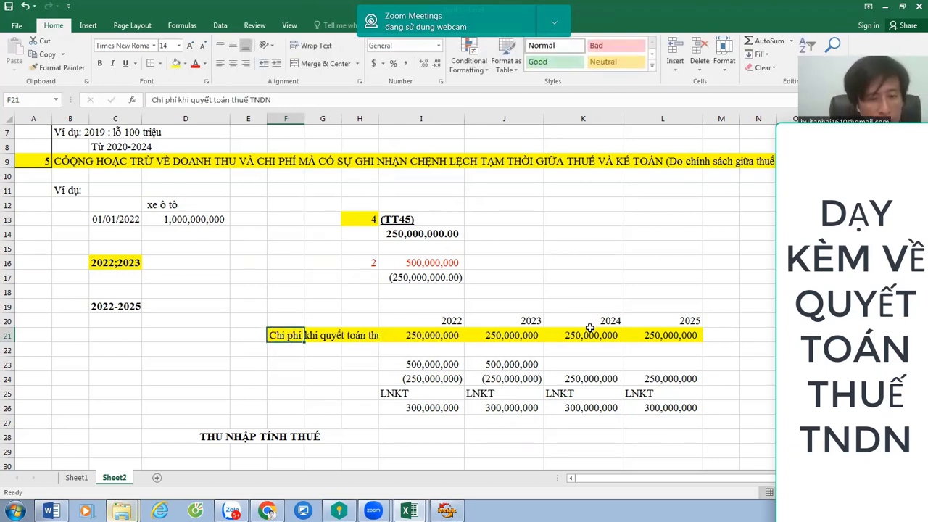
{"action": "key", "text": "ctrl+x"}
{"action": "key", "text": "Left"}
{"action": "key", "text": "Left"}
{"action": "key", "text": "ctrl+v"}
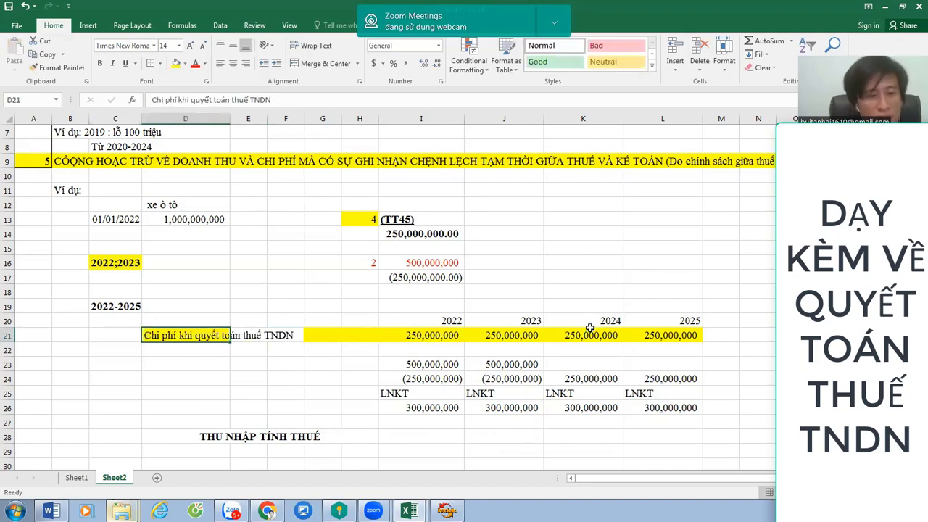
{"action": "key", "text": "F2"}
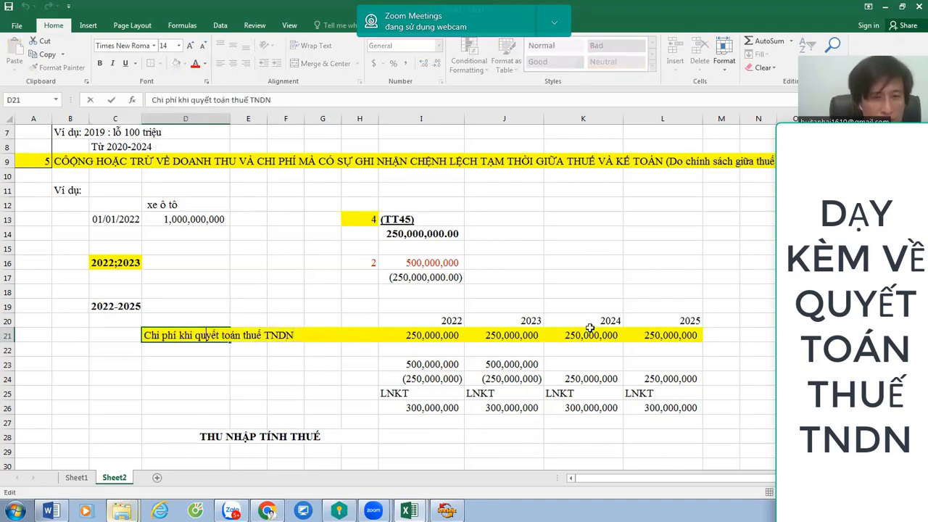
{"action": "type", "text": "khẩu hao"}
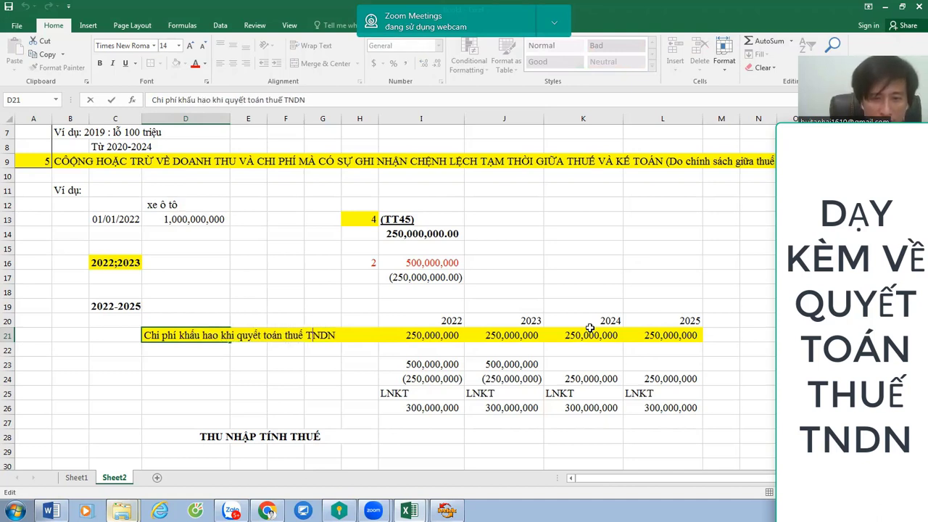
{"action": "key", "text": "Right"}
{"action": "key", "text": "Right"}
{"action": "key", "text": "Right"}
{"action": "type", "text": "(TT45)"}
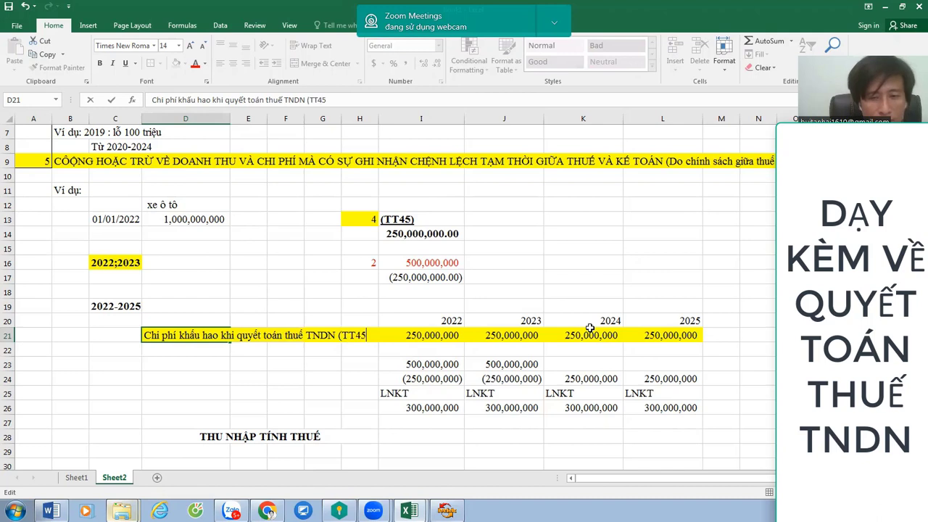
{"action": "key", "text": "Return"}
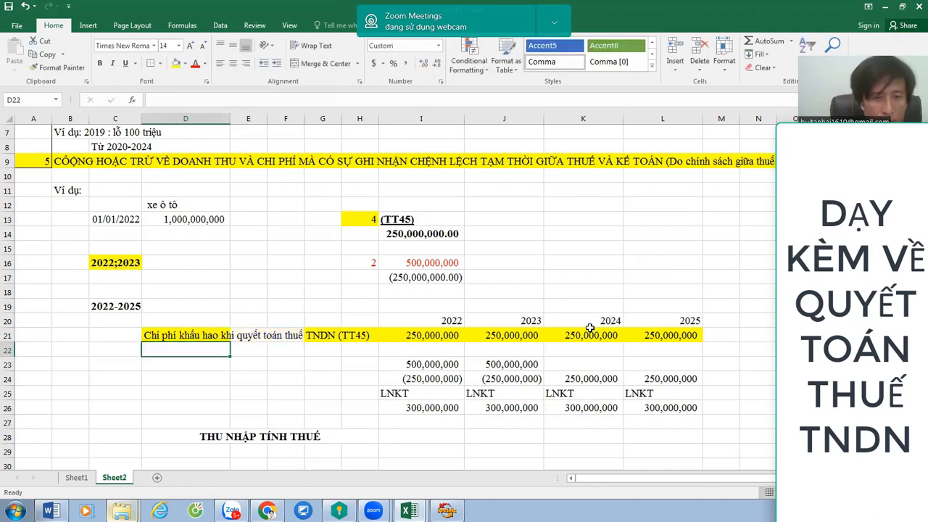
{"action": "key", "text": "Return"}
Enter 'Chi phí khấu hao kế toán theo Chuẩn mực kế toán' as the row 23 label in D23.
{"action": "type", "text": "Chi phí khấu h"}
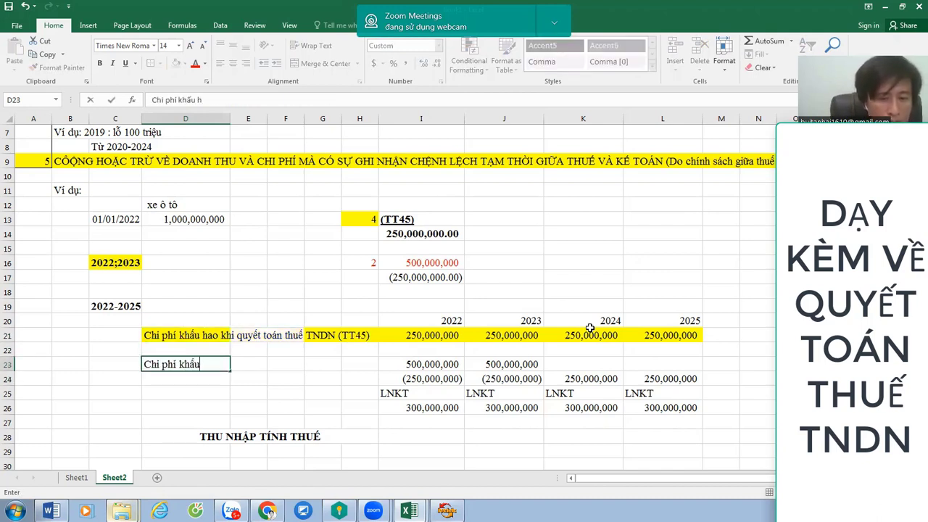
{"action": "type", "text": "ao kế toán "}
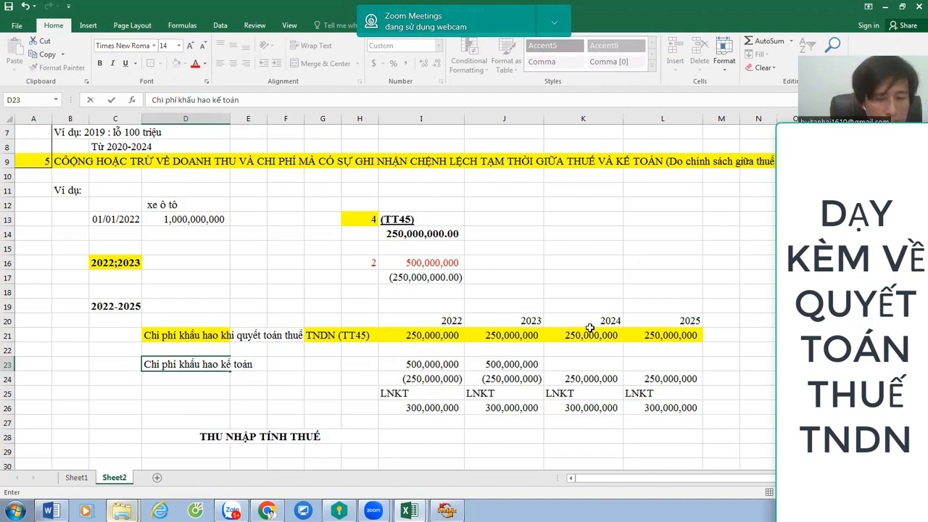
{"action": "type", "text": "theo Chua"}
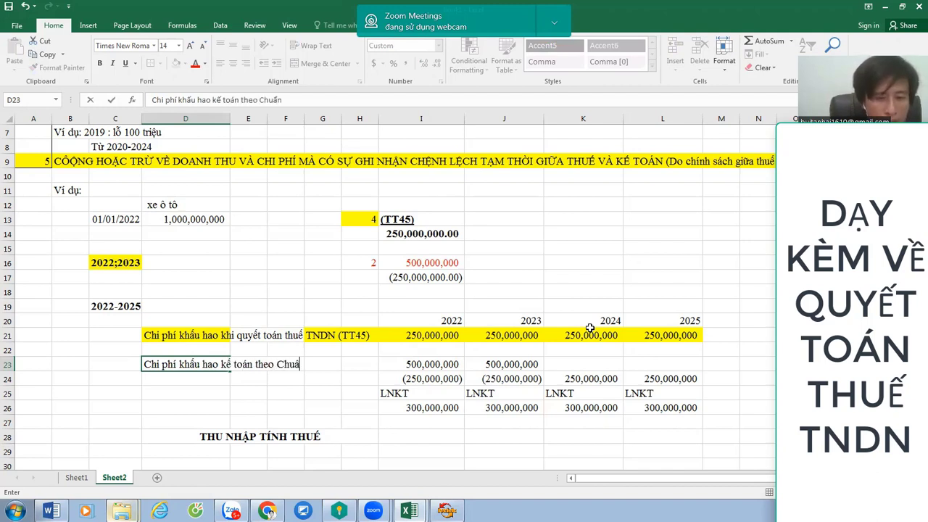
{"action": "type", "text": "n mực kế toán"}
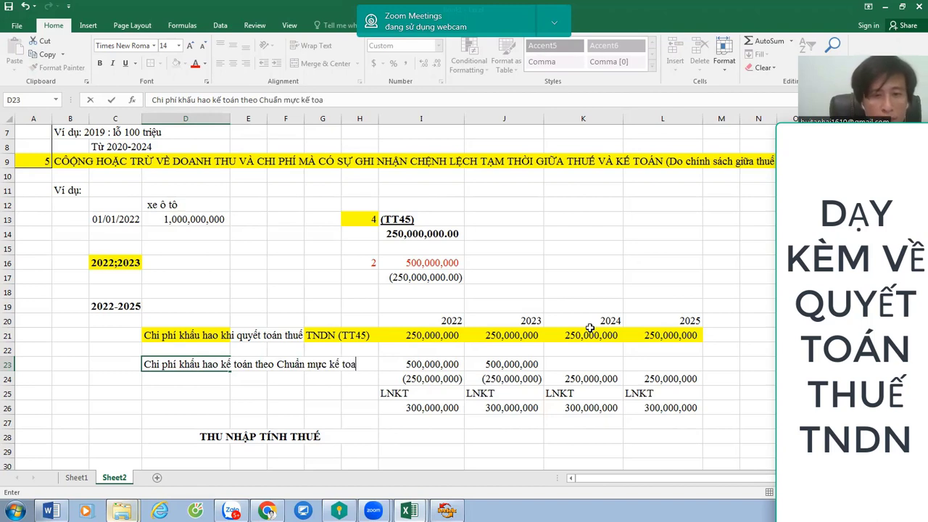
{"action": "key", "text": "Return"}
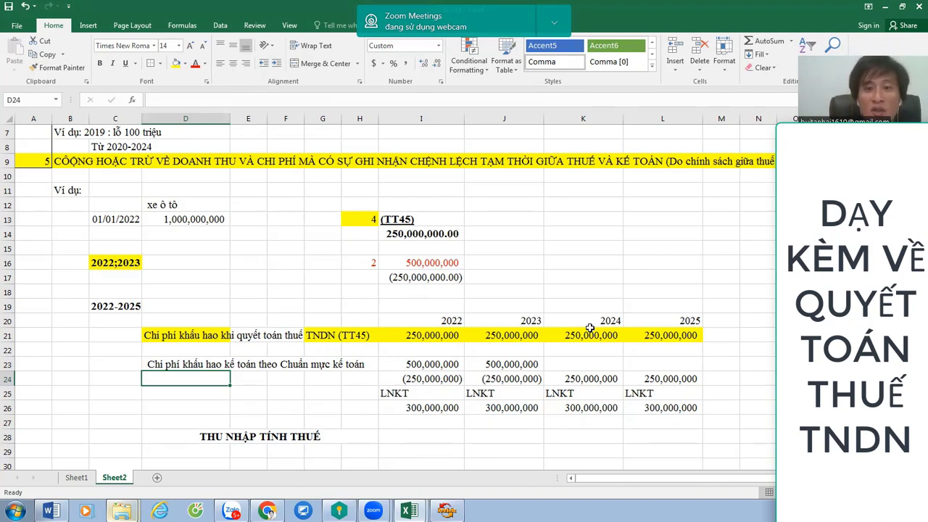
{"action": "left_click", "coordinate": [529, 363]}
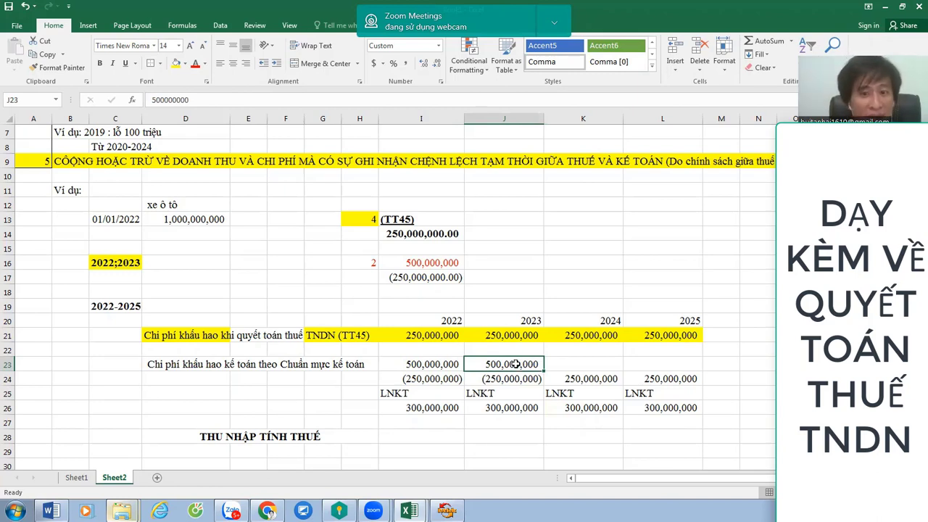
{"action": "left_click_drag", "start_coordinate": [589, 358], "coordinate": [684, 359]}
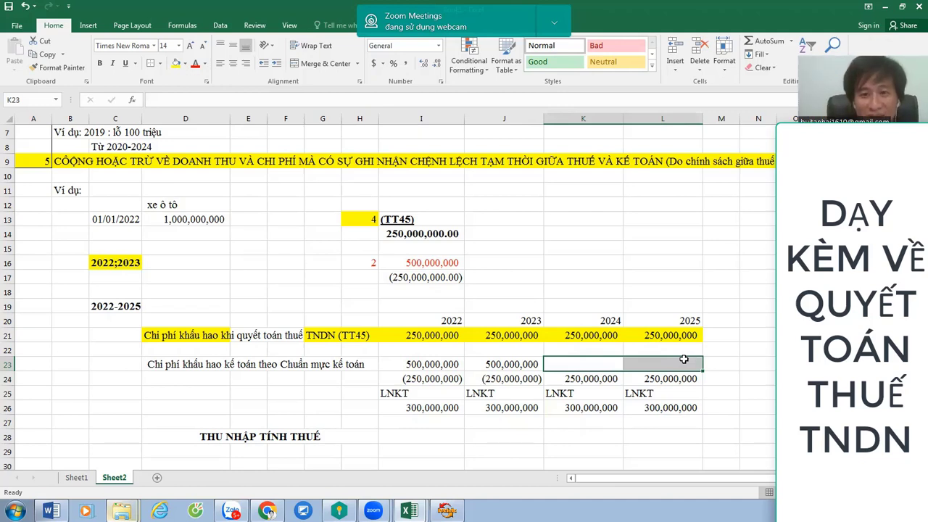
{"action": "left_click_drag", "start_coordinate": [447, 365], "coordinate": [481, 366]}
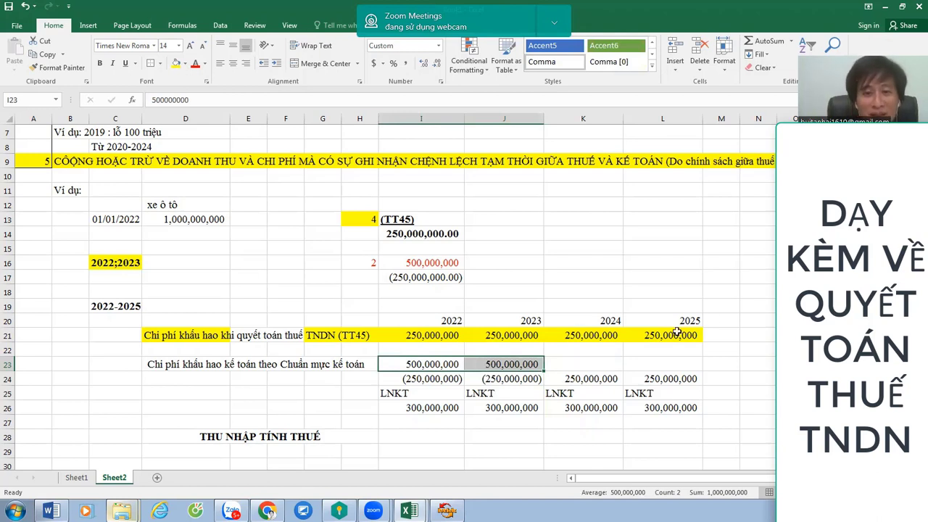
{"action": "mouse_move", "coordinate": [417, 357]}
{"action": "left_mouse_down"}
{"action": "mouse_move", "coordinate": [412, 337]}
{"action": "mouse_move", "coordinate": [418, 359]}
{"action": "left_mouse_up"}
{"action": "left_click_drag", "start_coordinate": [412, 337], "coordinate": [690, 338]}
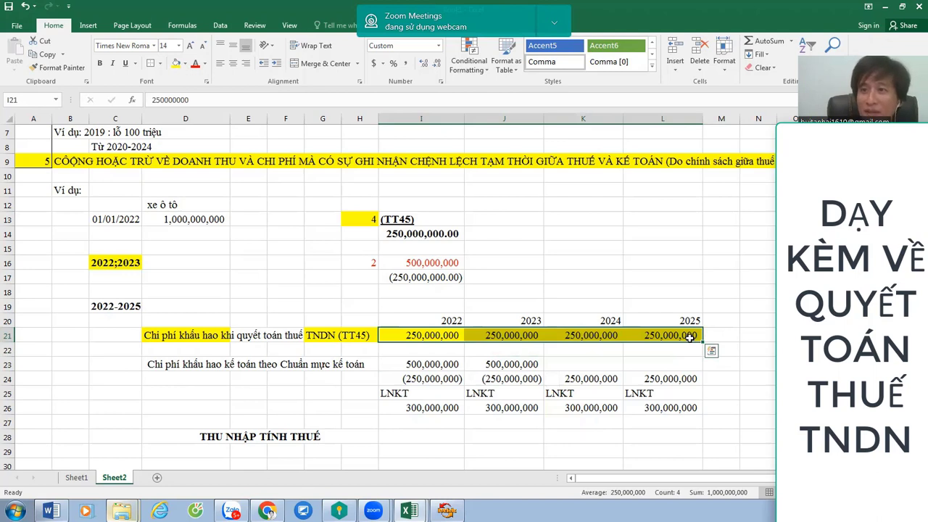
{"action": "left_click_drag", "start_coordinate": [431, 362], "coordinate": [497, 364]}
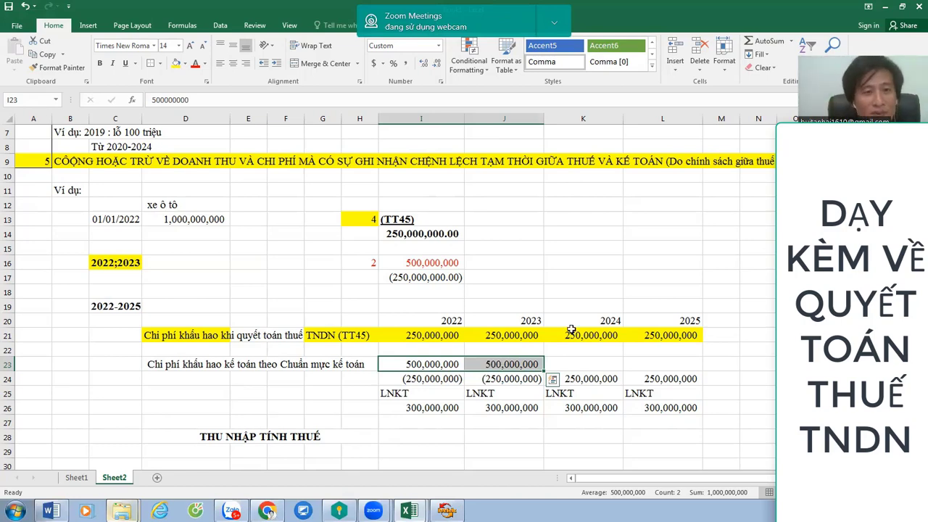
{"action": "scroll", "coordinate": [576, 330], "scroll_direction": "up", "scroll_amount": 2}
{"action": "scroll", "coordinate": [412, 373], "scroll_direction": "down", "scroll_amount": 2}
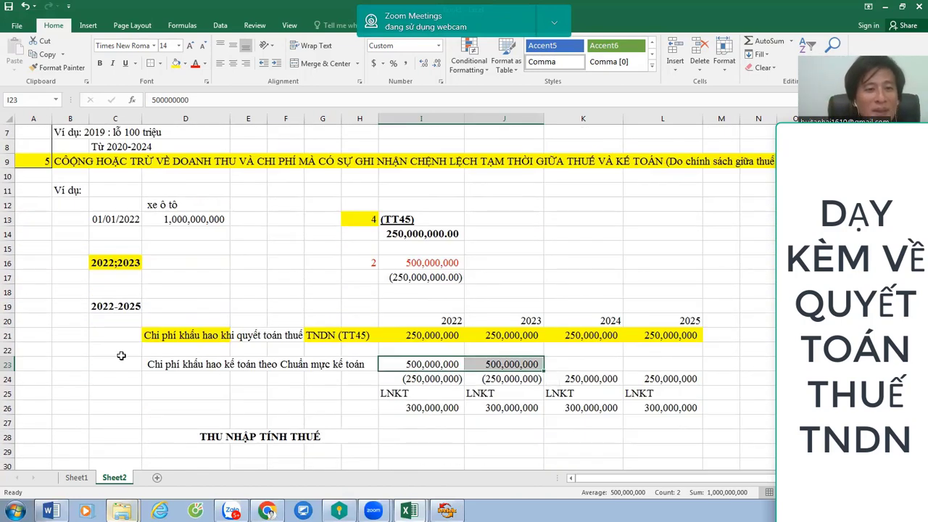
{"action": "left_click_drag", "start_coordinate": [5, 335], "coordinate": [5, 361]}
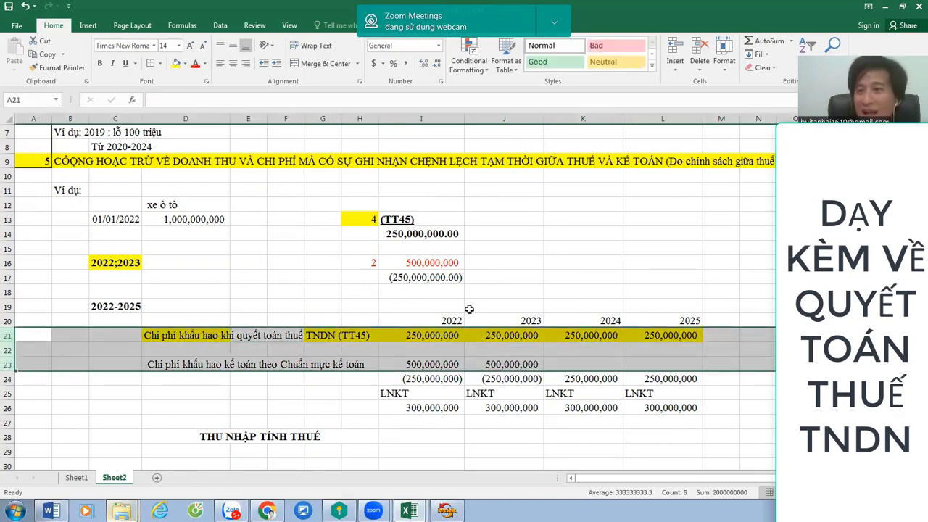
{"action": "left_click_drag", "start_coordinate": [430, 366], "coordinate": [517, 365]}
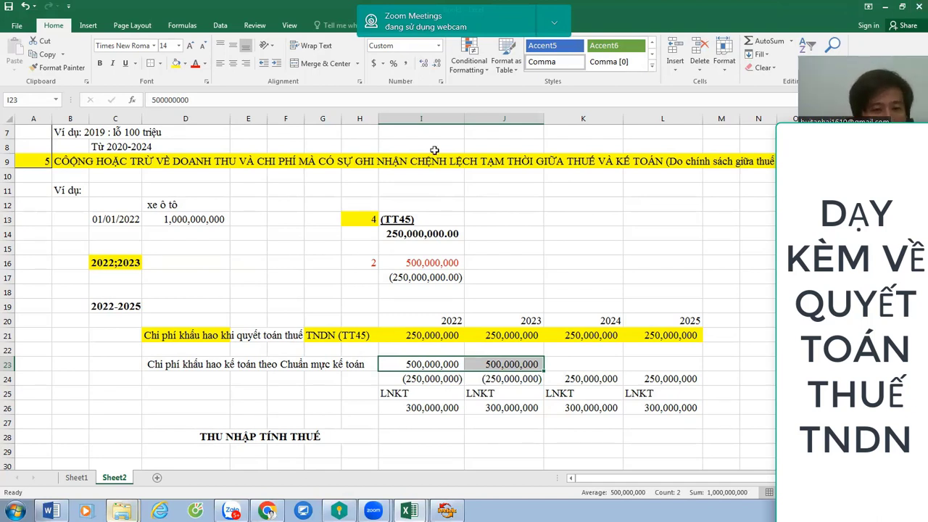
{"action": "left_click", "coordinate": [446, 321]}
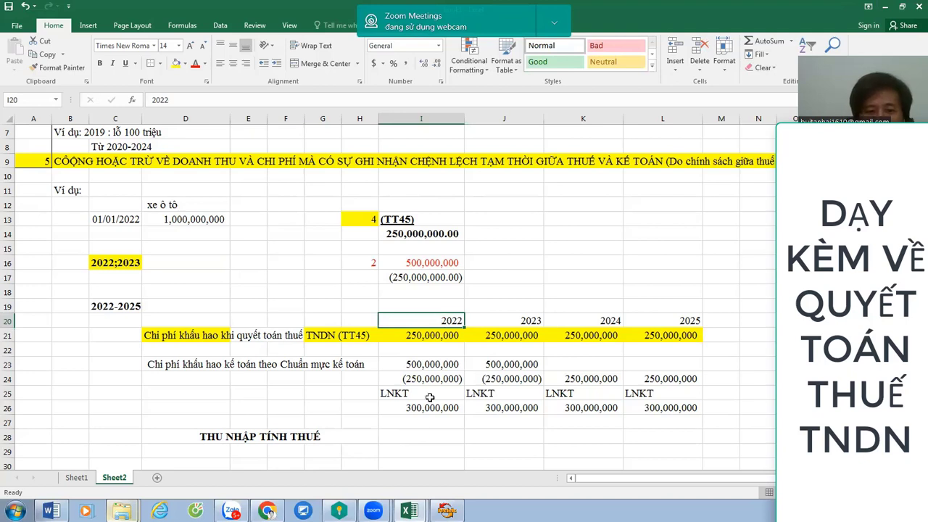
{"action": "left_click", "coordinate": [430, 434]}
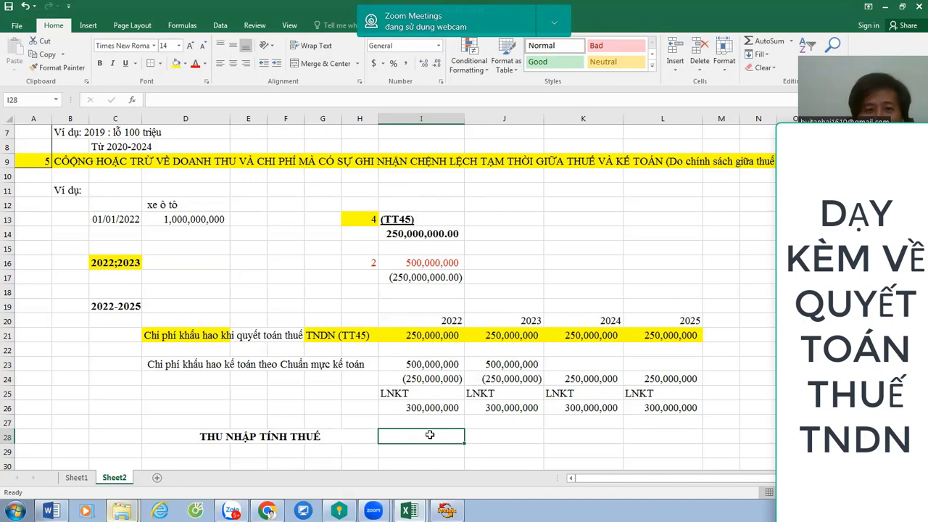
{"action": "scroll", "coordinate": [346, 375], "scroll_direction": "up", "scroll_amount": 2}
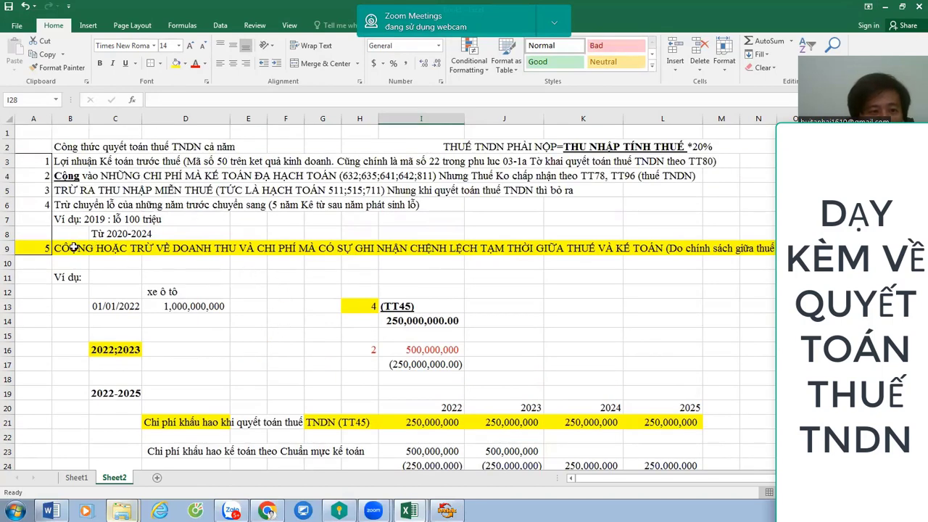
{"action": "double_click", "coordinate": [171, 248]}
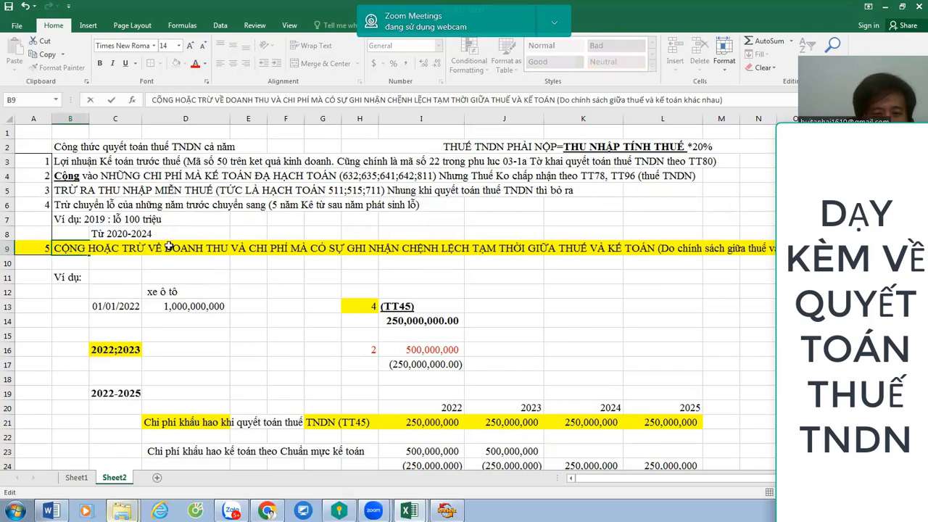
Make the 2022 accounting profit of 300,000,000 in I26 bold.
{"action": "key", "text": "Return"}
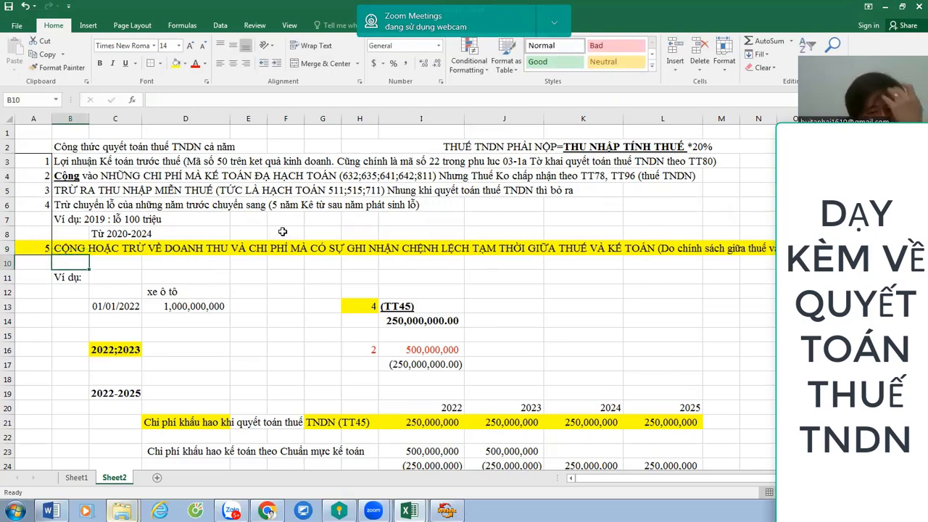
{"action": "scroll", "coordinate": [287, 232], "scroll_direction": "down", "scroll_amount": 2}
{"action": "left_click", "coordinate": [417, 408]}
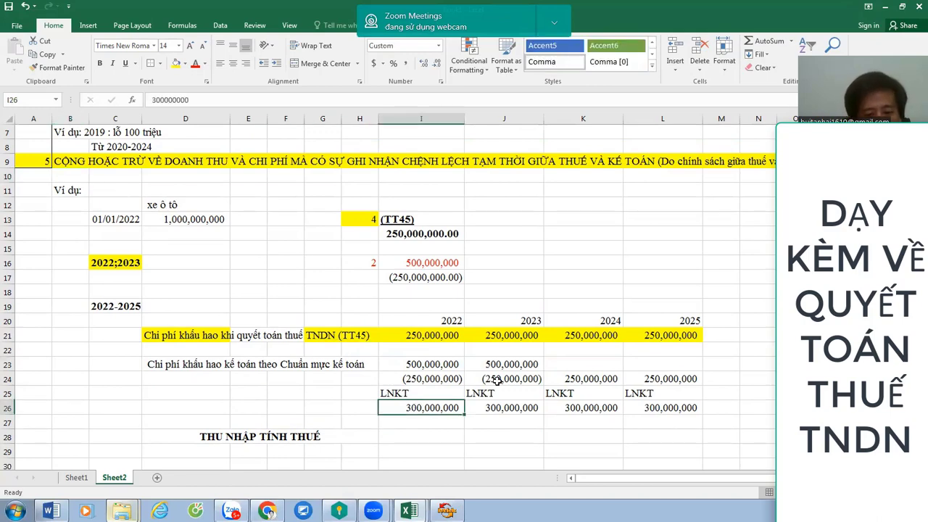
{"action": "key", "text": "ctrl+b"}
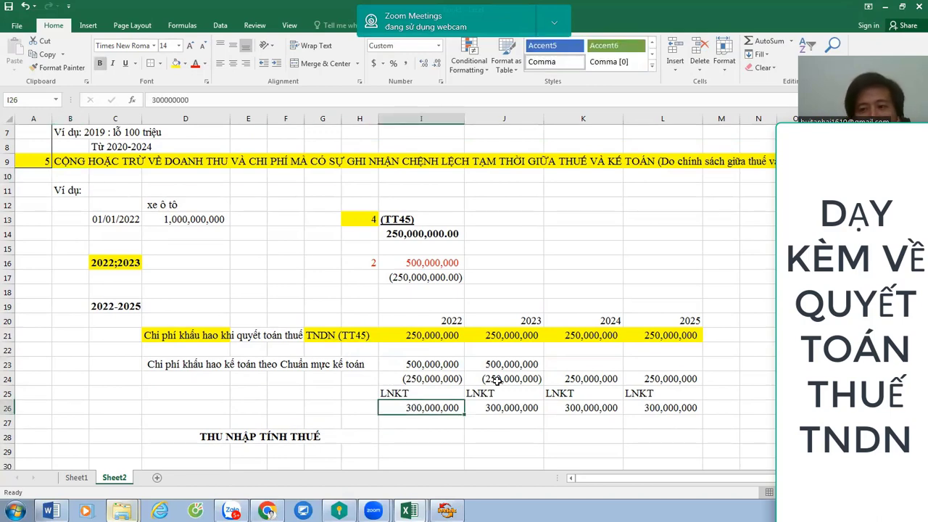
Color the text of settlement steps 2–4 in rows 4–6 red.
{"action": "scroll", "coordinate": [497, 381], "scroll_direction": "up", "scroll_amount": 2}
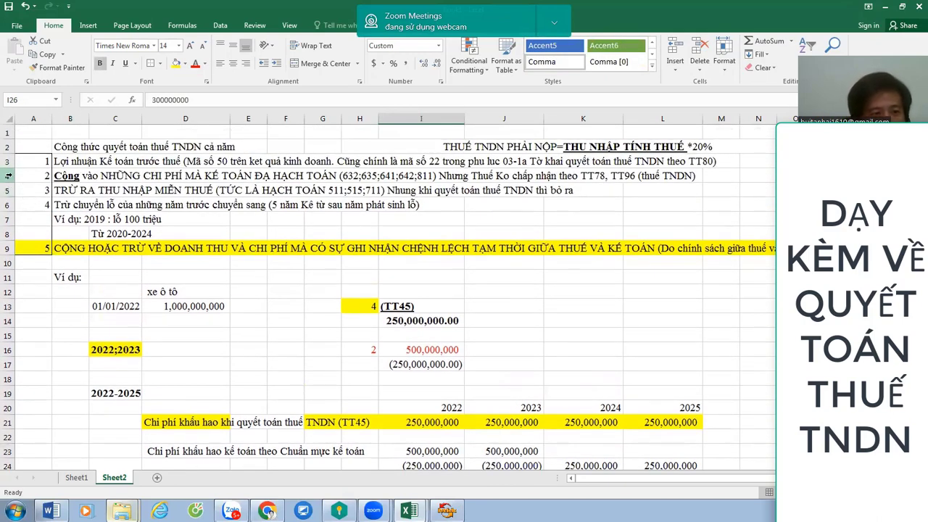
{"action": "left_click_drag", "start_coordinate": [9, 176], "coordinate": [7, 205]}
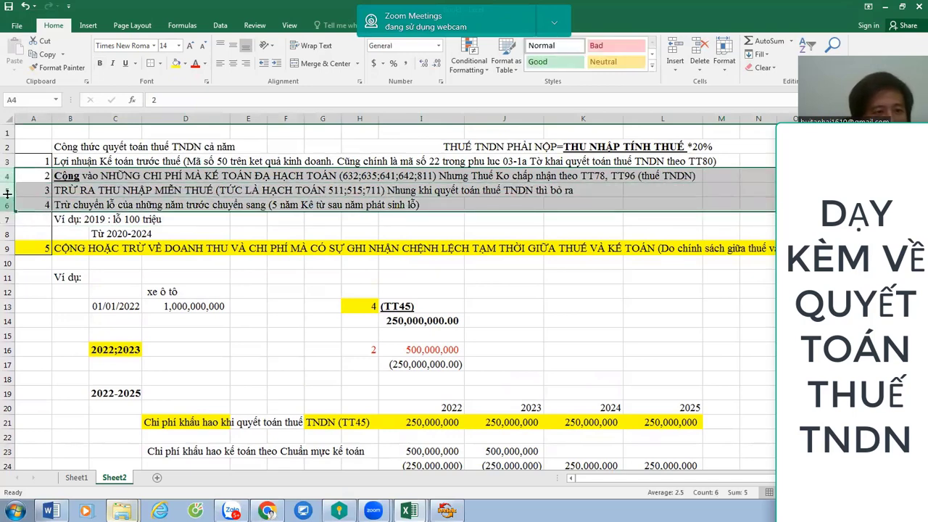
{"action": "left_click", "coordinate": [195, 65]}
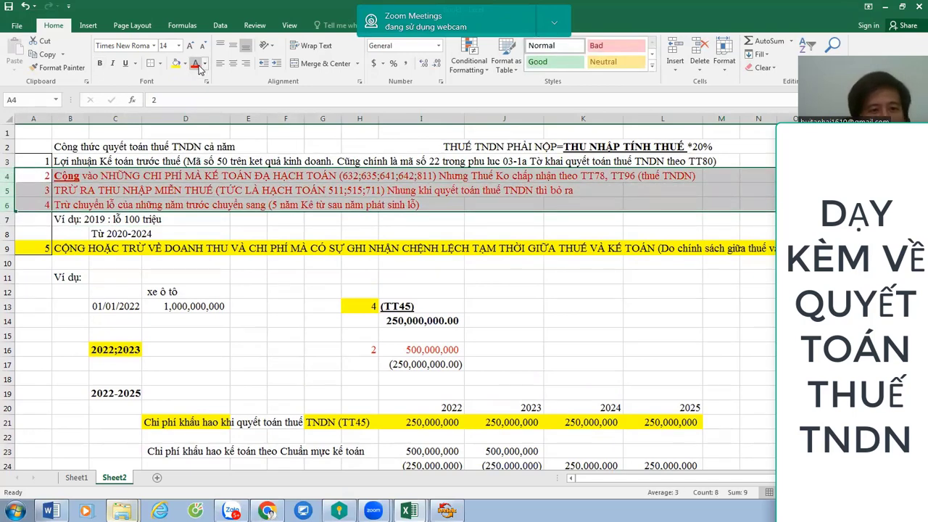
{"action": "left_click", "coordinate": [10, 248]}
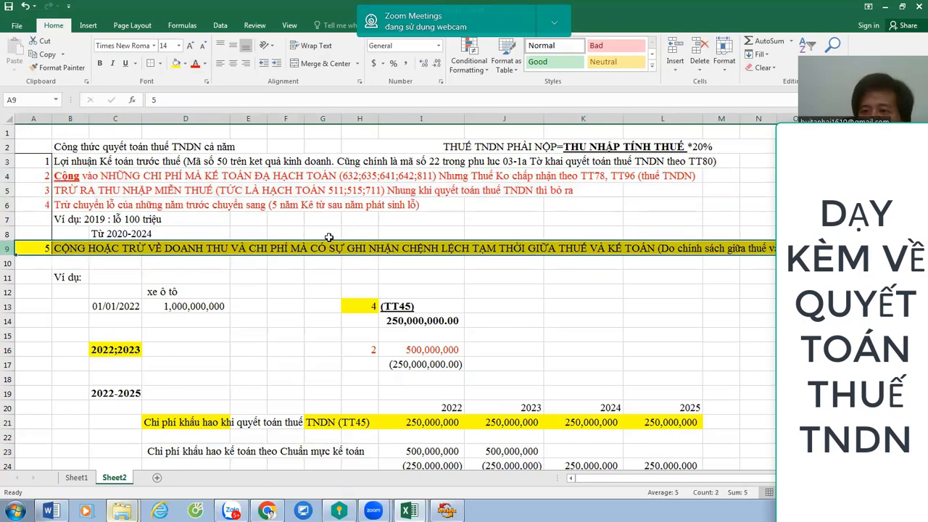
{"action": "scroll", "coordinate": [330, 239], "scroll_direction": "down", "scroll_amount": 2}
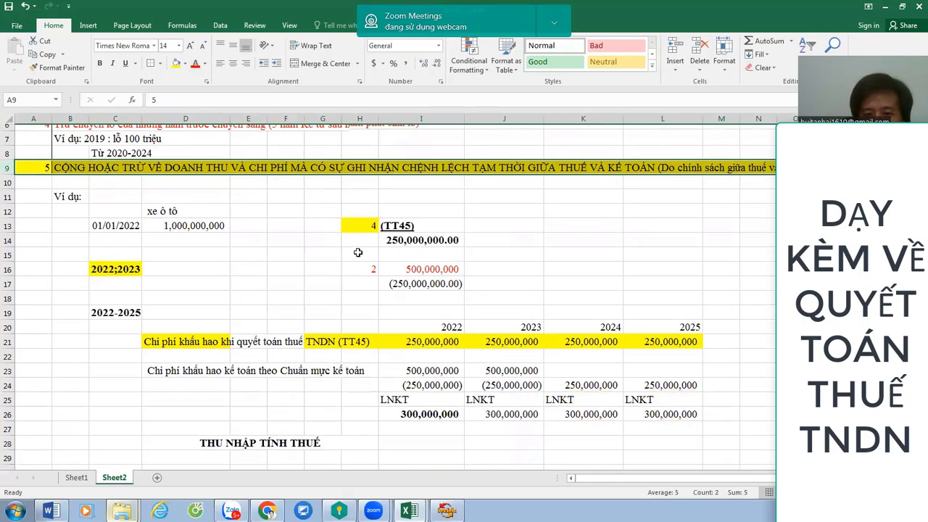
{"action": "scroll", "coordinate": [358, 252], "scroll_direction": "down", "scroll_amount": 2}
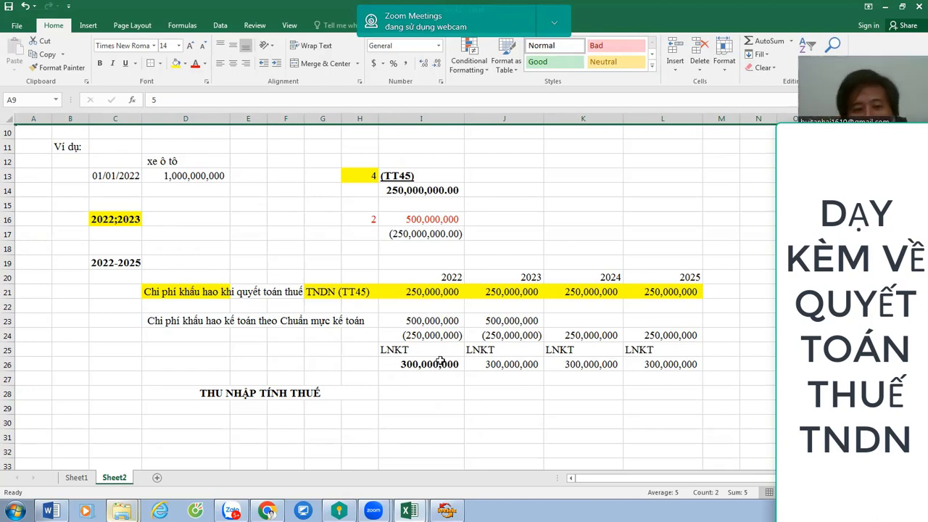
Enter =I26-I24 in I28 to compute 2022 taxable income of 550,000,000.
{"action": "left_click", "coordinate": [442, 394]}
{"action": "type", "text": "="}
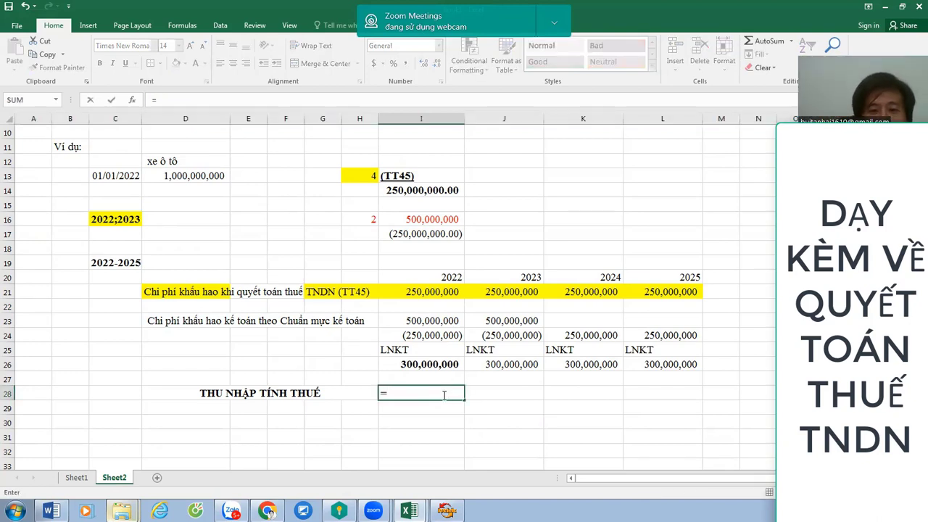
{"action": "key", "text": "Up"}
{"action": "key", "text": "Up"}
{"action": "type", "text": "-"}
{"action": "key", "text": "Up"}
{"action": "key", "text": "Up"}
{"action": "key", "text": "Up"}
{"action": "key", "text": "Up"}
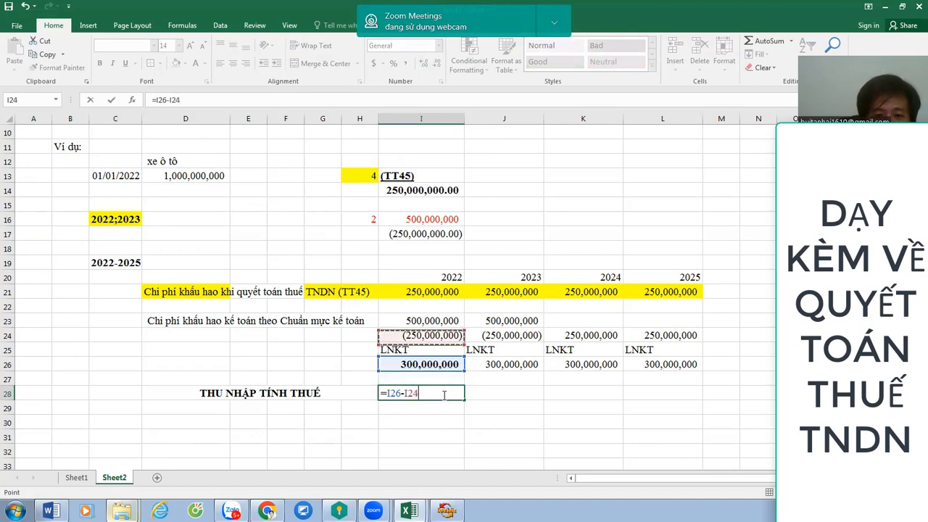
{"action": "key", "text": "Return"}
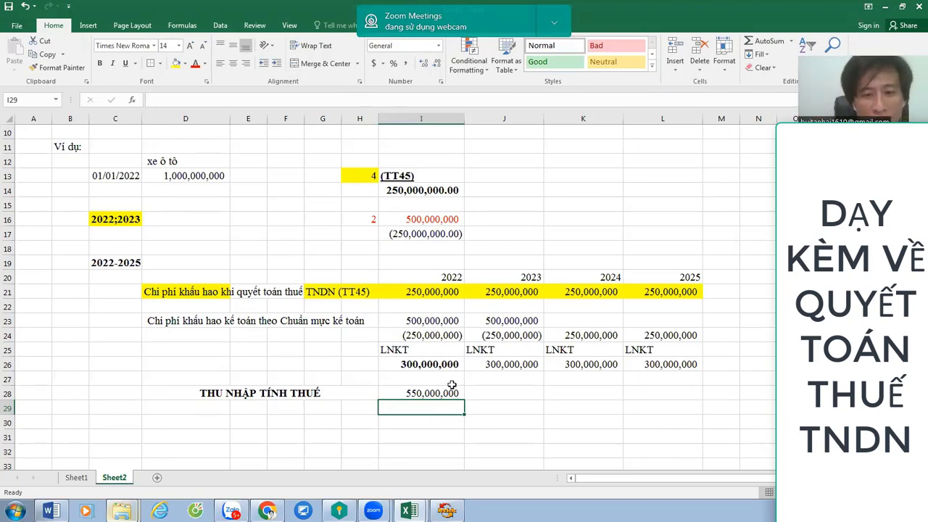
Point out the 2022 LNKT label, profit, and tax and accounting depreciation amounts.
{"action": "left_click", "coordinate": [412, 349]}
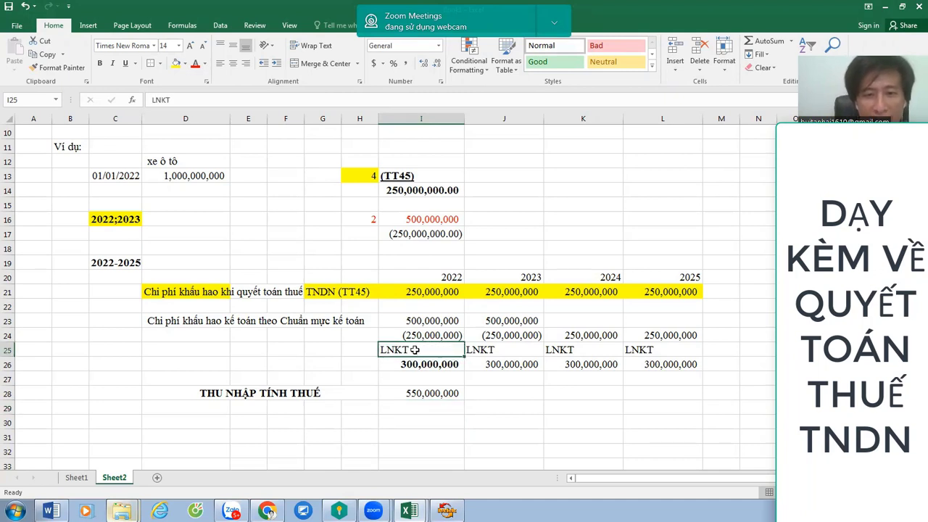
{"action": "left_click", "coordinate": [428, 365]}
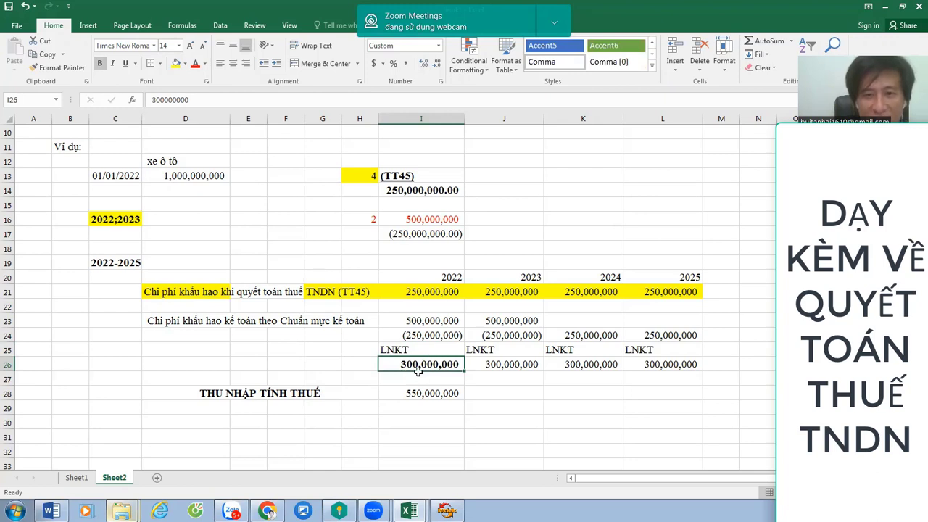
{"action": "left_click", "coordinate": [435, 292]}
{"action": "left_click", "coordinate": [431, 317]}
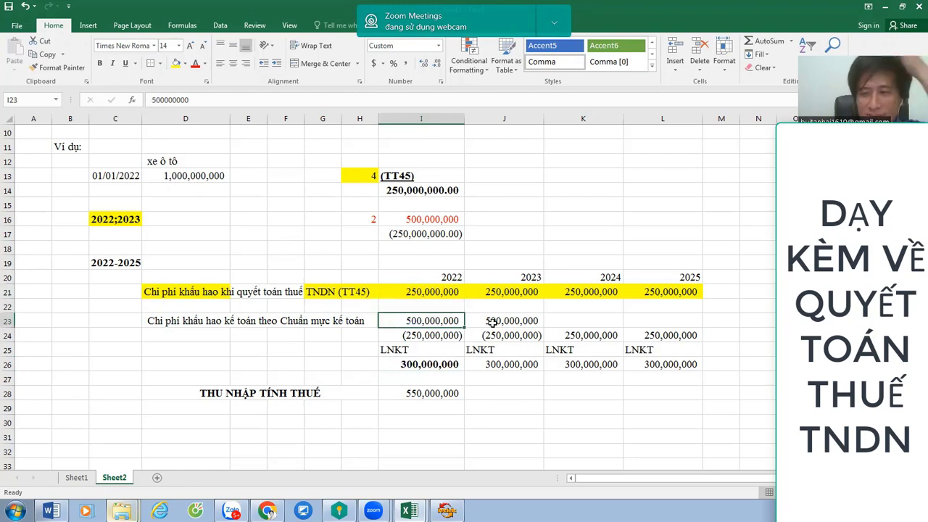
{"action": "left_click", "coordinate": [439, 352]}
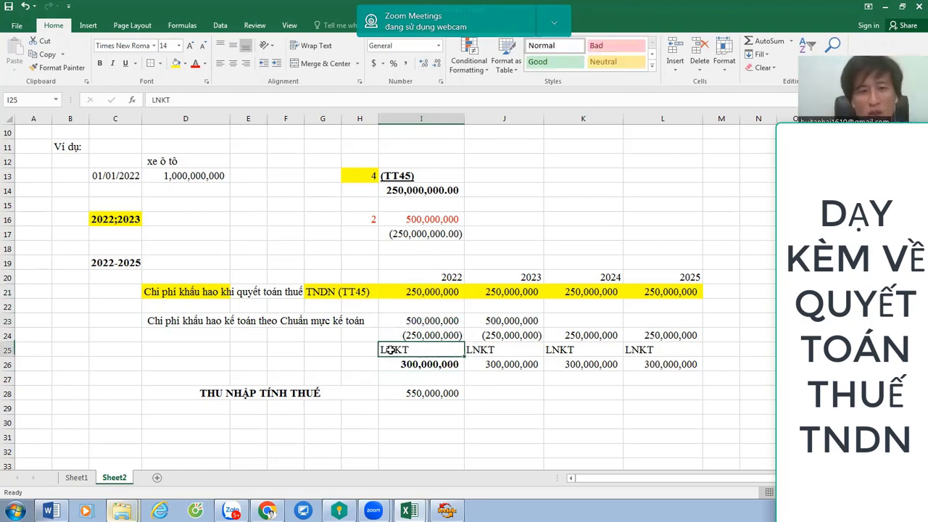
Label D25 as 'Doanh thu trừ chi phí'.
{"action": "left_click", "coordinate": [162, 349]}
{"action": "type", "text": "Doanh th"}
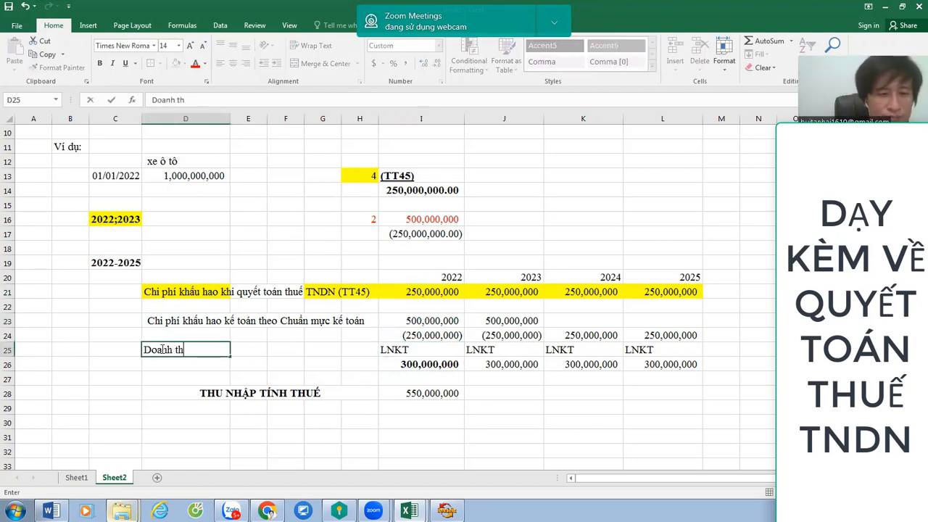
{"action": "type", "text": "u truừ chi phí"}
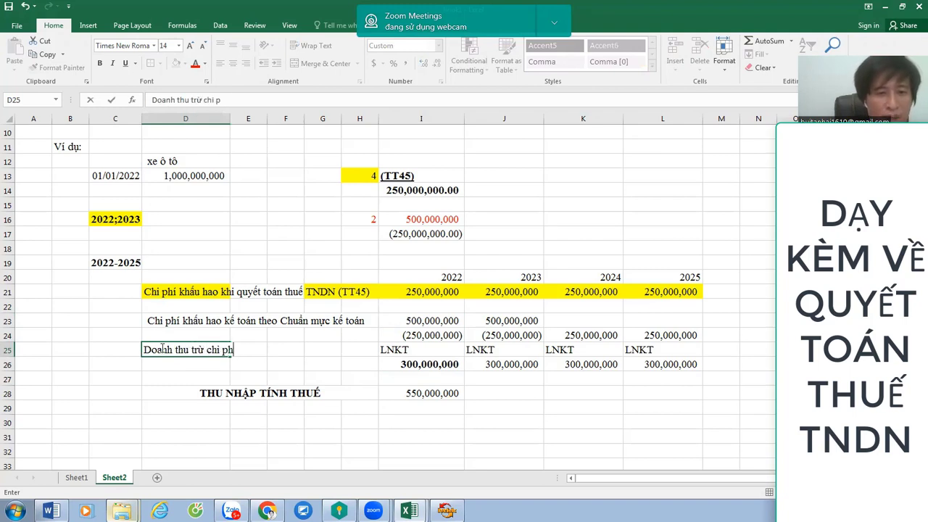
{"action": "key", "text": "Return"}
Review the 2022 LNKT label, profit in I26 and depreciation in I23, then switch to HTKK.
{"action": "left_click", "coordinate": [411, 352]}
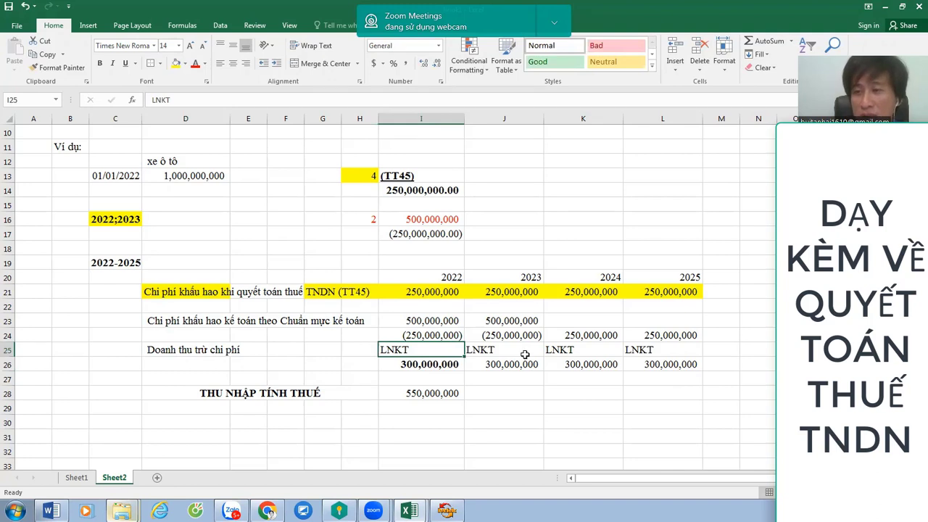
{"action": "left_click", "coordinate": [439, 363]}
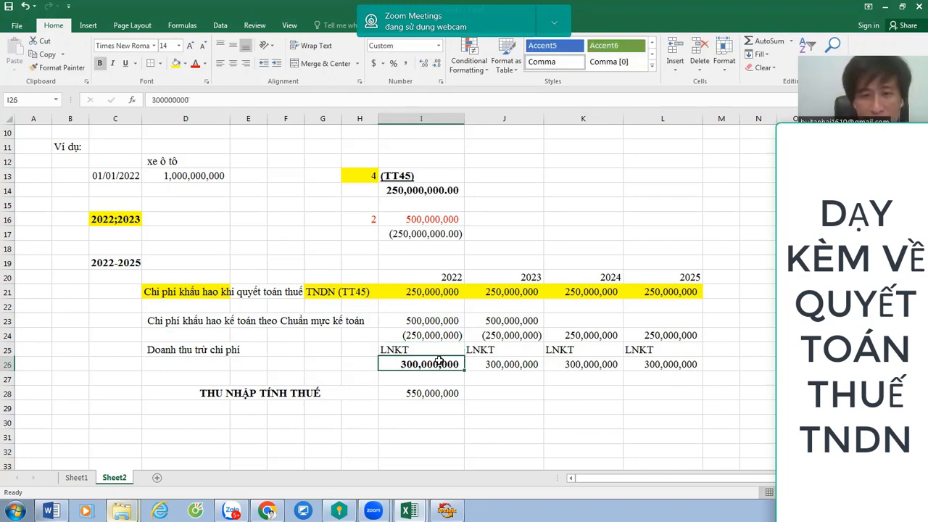
{"action": "left_click", "coordinate": [447, 321]}
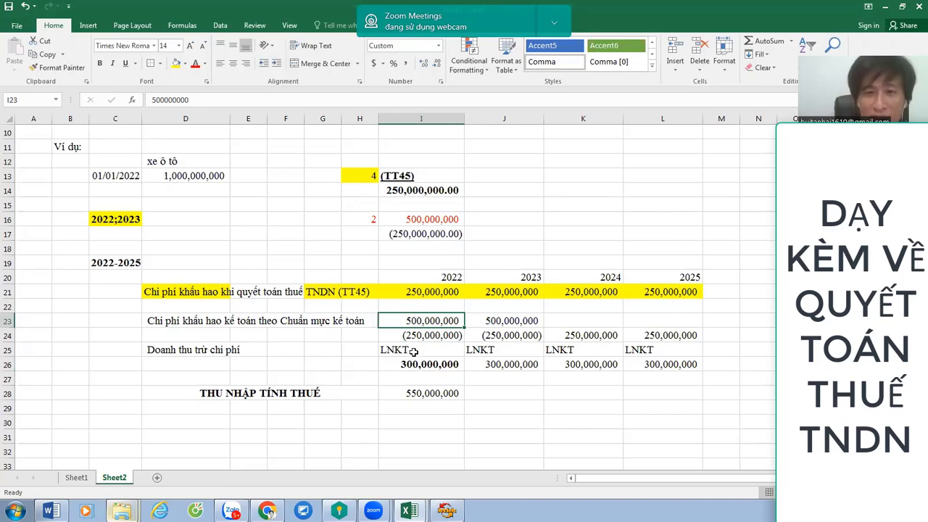
{"action": "left_click", "coordinate": [457, 500]}
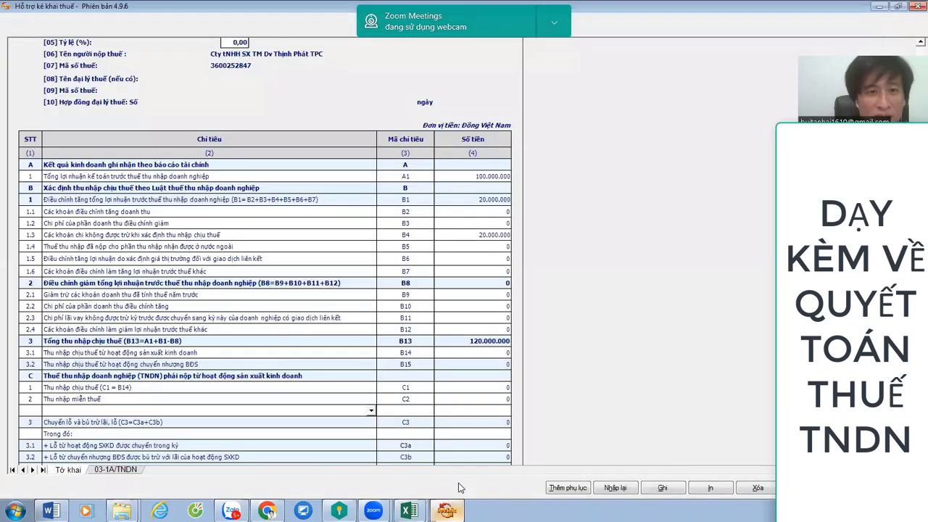
Scroll to the top of the 03/TNDN form, then return to the Excel workbook.
{"action": "scroll", "coordinate": [239, 163], "scroll_direction": "up", "scroll_amount": 3}
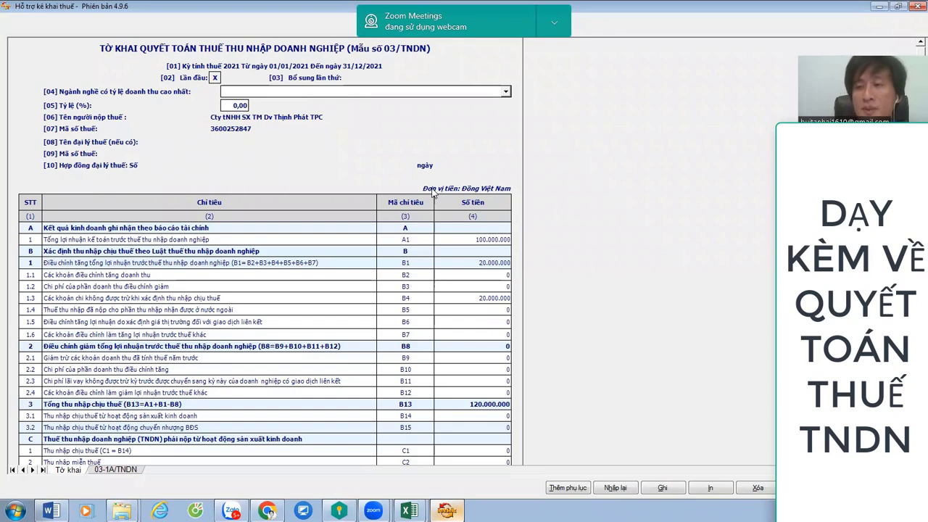
{"action": "key", "text": "alt+Tab"}
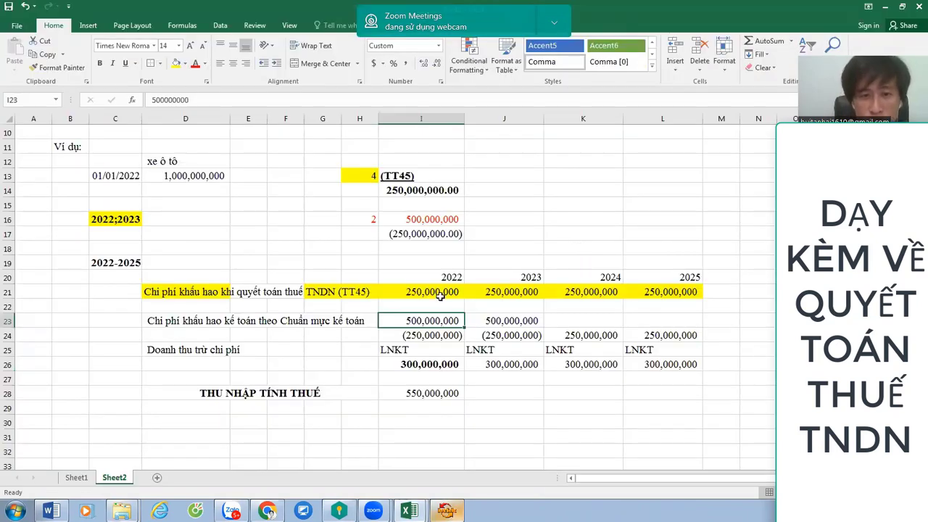
{"action": "left_click", "coordinate": [441, 296]}
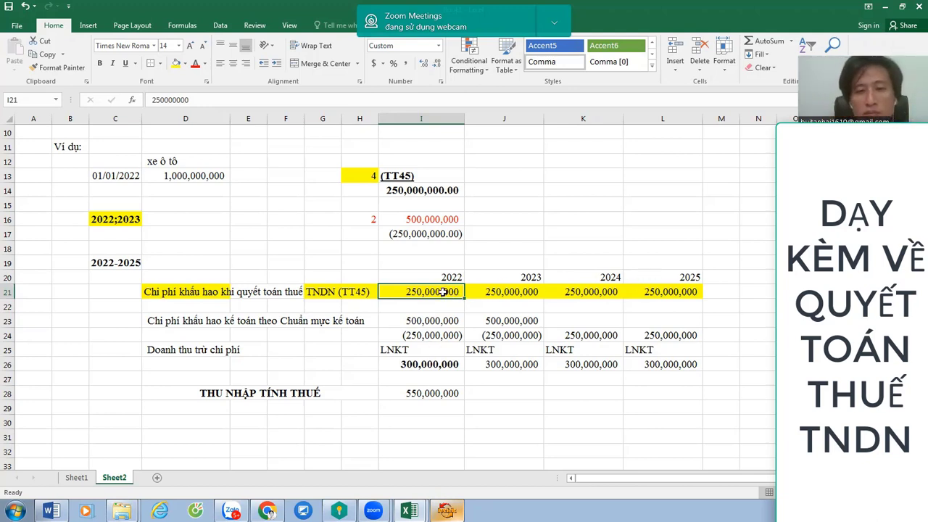
{"action": "left_click", "coordinate": [686, 291]}
{"action": "left_click_drag", "start_coordinate": [686, 292], "coordinate": [417, 291]}
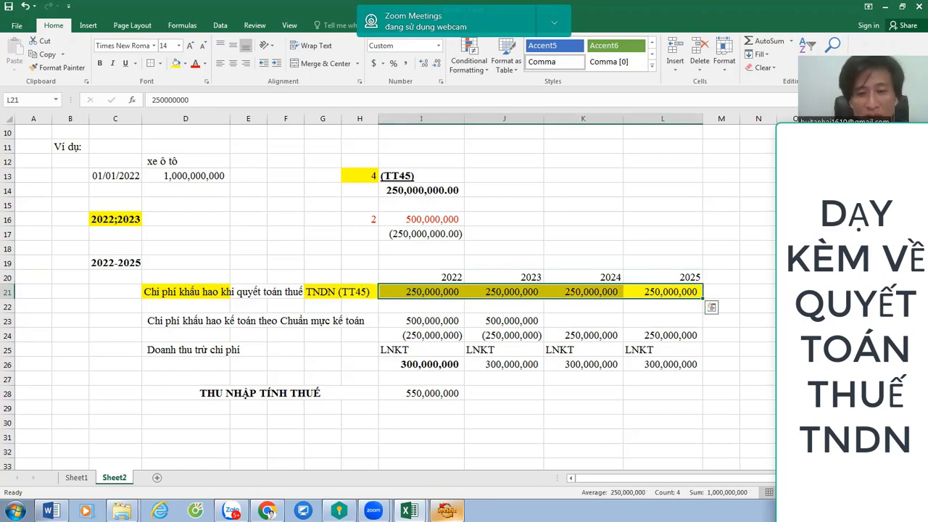
{"action": "key", "text": "alt+Tab"}
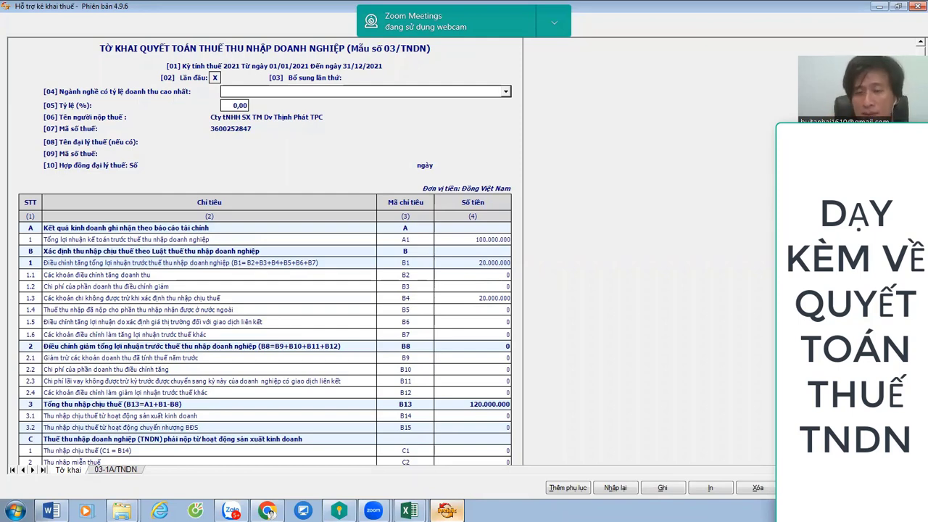
{"action": "key", "text": "alt+Tab"}
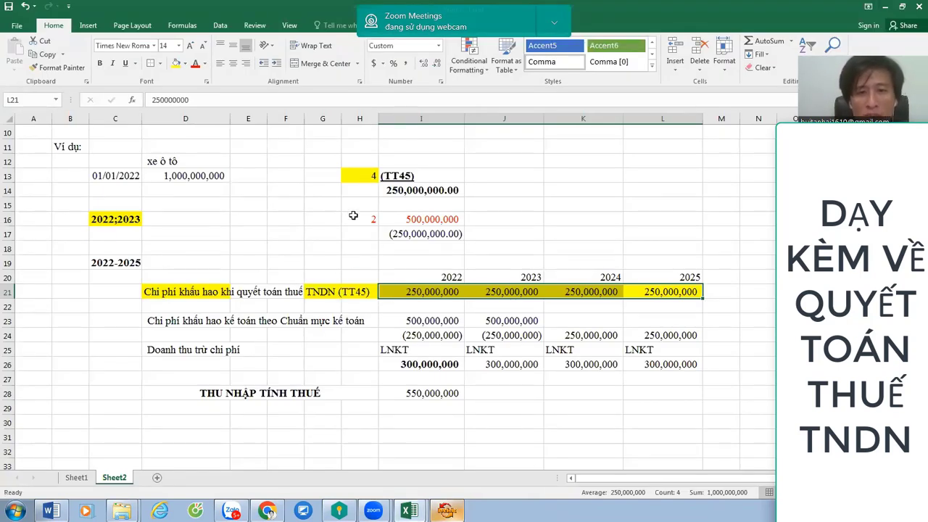
{"action": "left_click", "coordinate": [666, 296]}
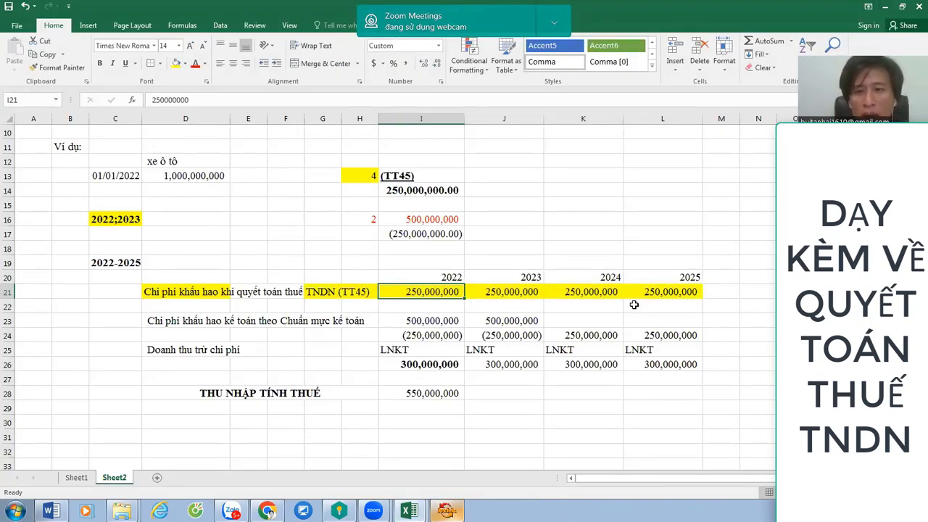
{"action": "left_click", "coordinate": [434, 296]}
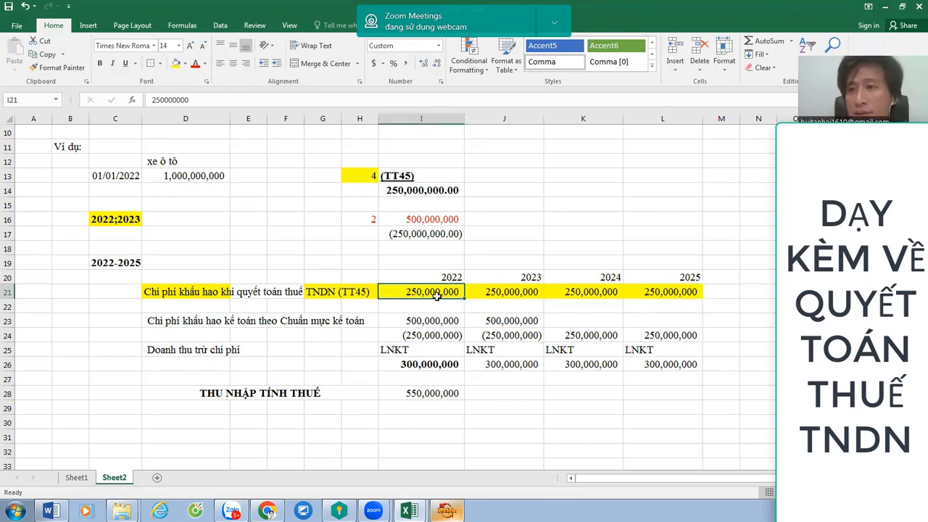
{"action": "left_click", "coordinate": [432, 317]}
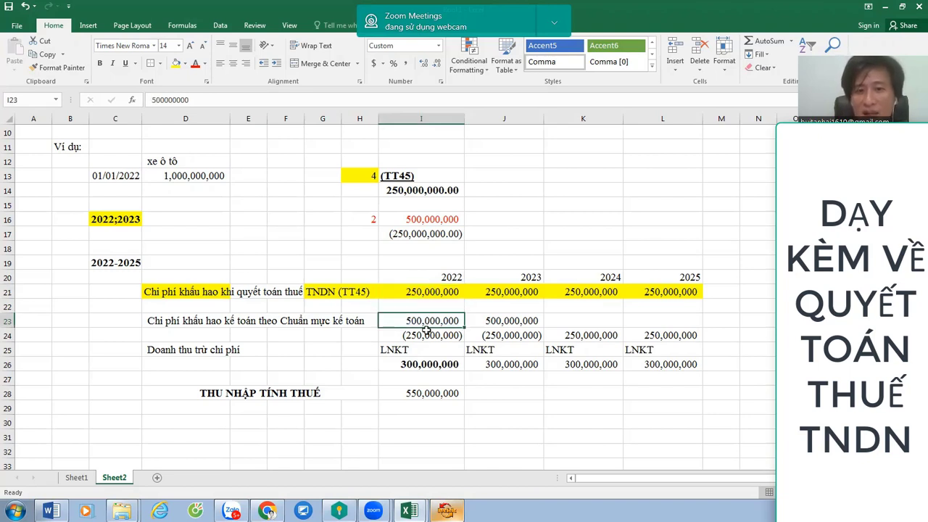
{"action": "left_click", "coordinate": [413, 338]}
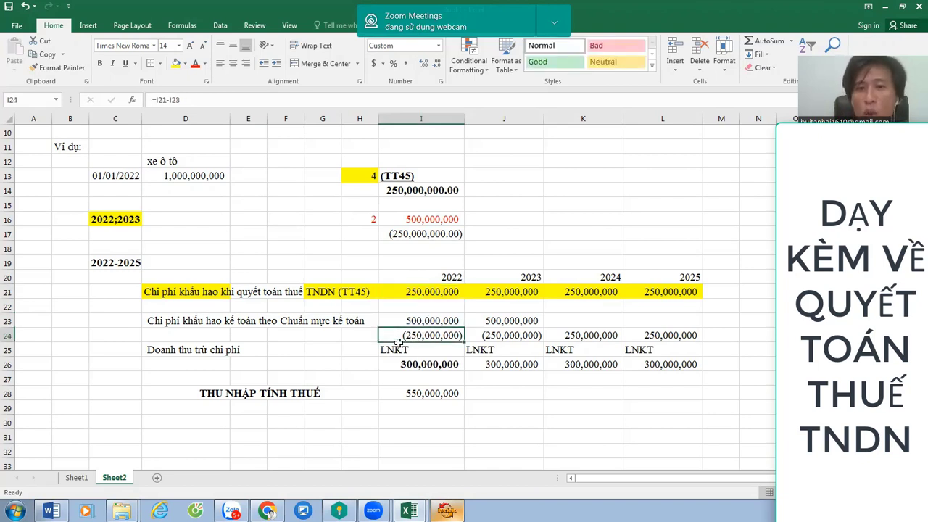
{"action": "left_click", "coordinate": [447, 279]}
{"action": "left_click", "coordinate": [423, 292]}
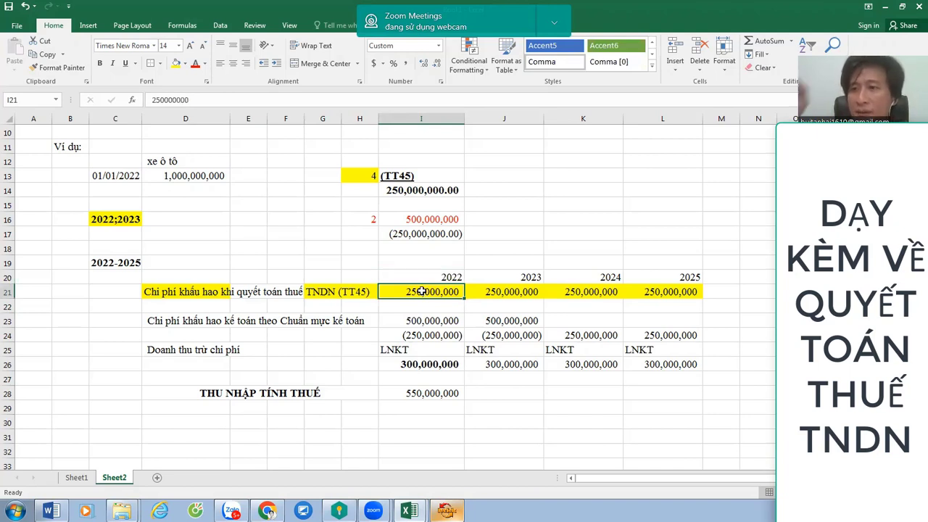
{"action": "left_click", "coordinate": [447, 335]}
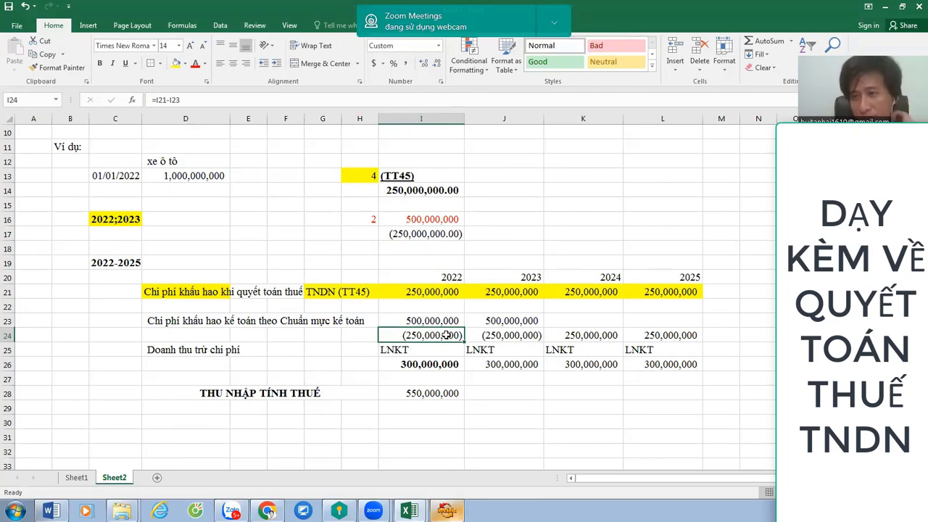
{"action": "left_click", "coordinate": [435, 396]}
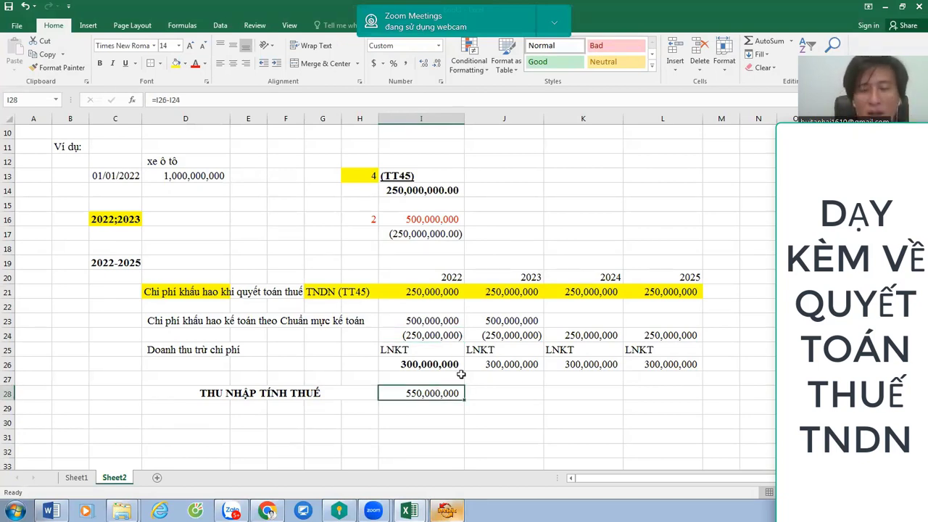
{"action": "left_click", "coordinate": [440, 334]}
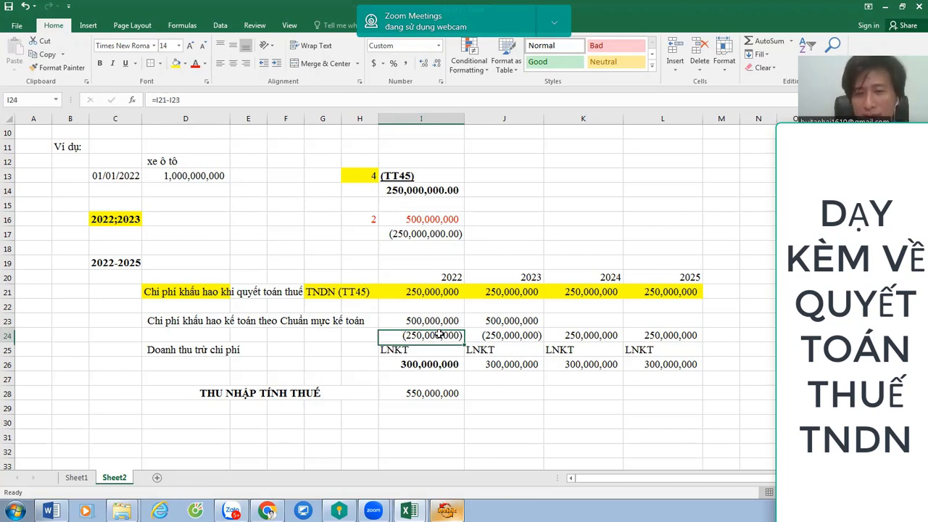
{"action": "left_click_drag", "start_coordinate": [437, 295], "coordinate": [656, 293]}
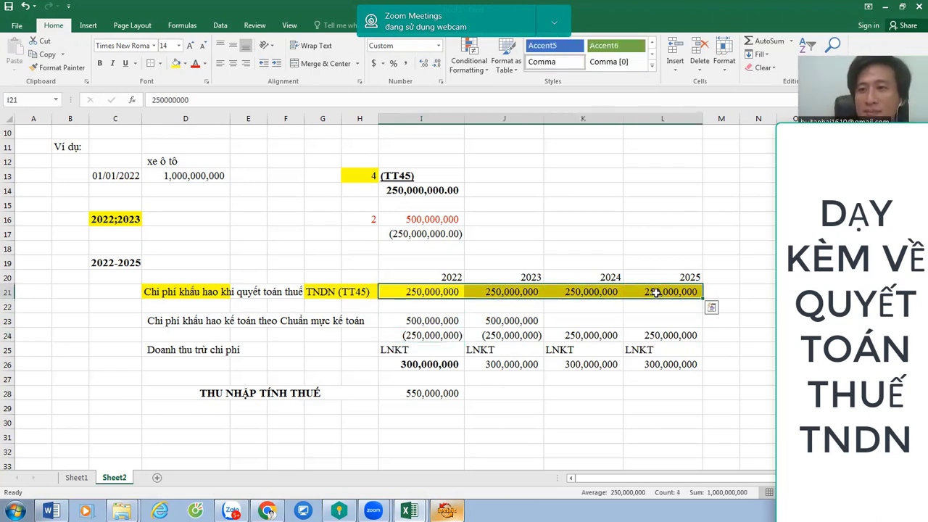
{"action": "left_click_drag", "start_coordinate": [430, 321], "coordinate": [493, 314]}
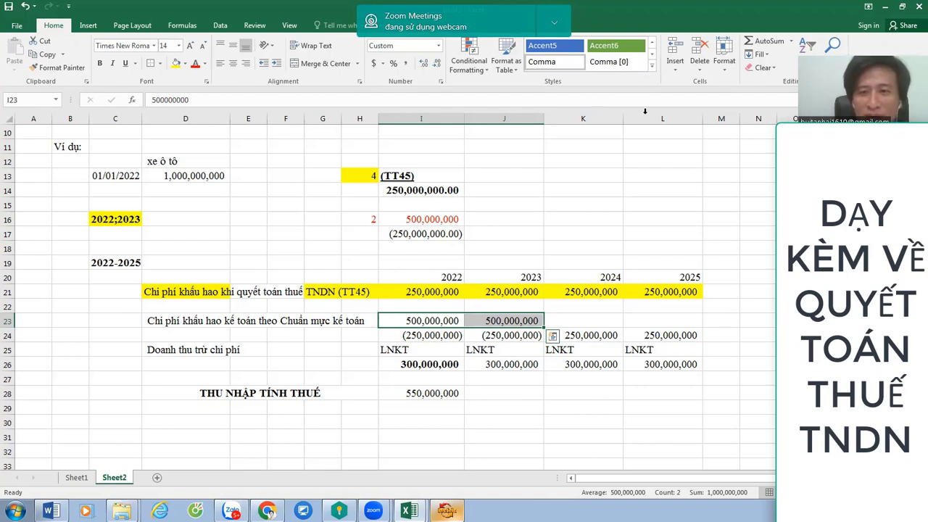
{"action": "left_click_drag", "start_coordinate": [586, 118], "coordinate": [671, 118]}
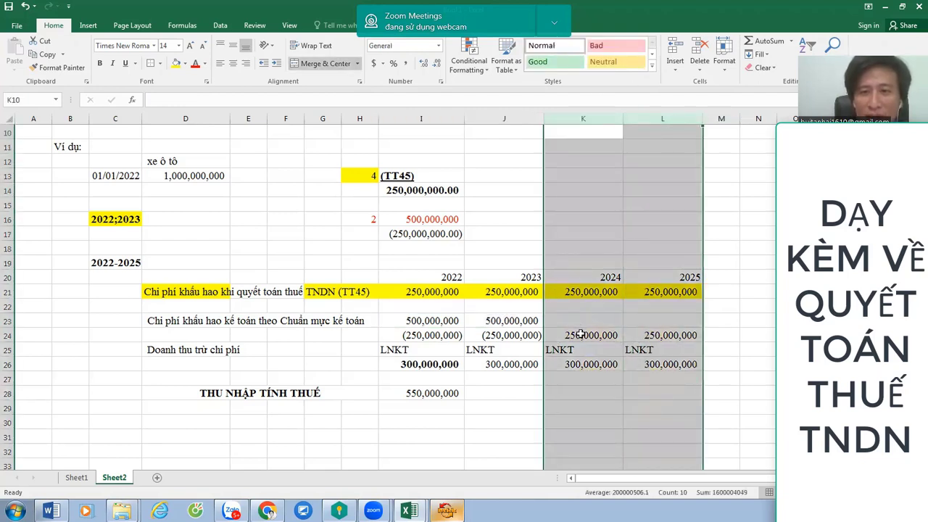
{"action": "left_click_drag", "start_coordinate": [598, 321], "coordinate": [668, 320]}
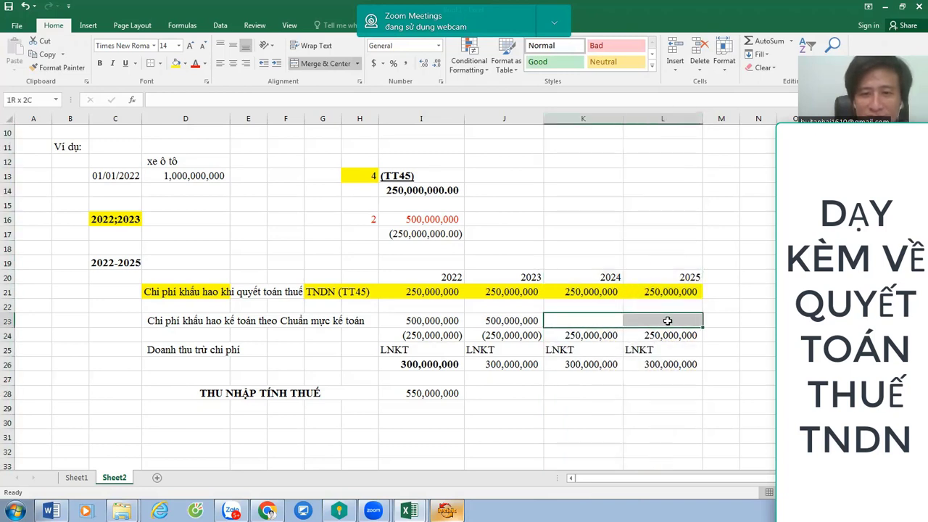
{"action": "left_click_drag", "start_coordinate": [593, 292], "coordinate": [687, 291]}
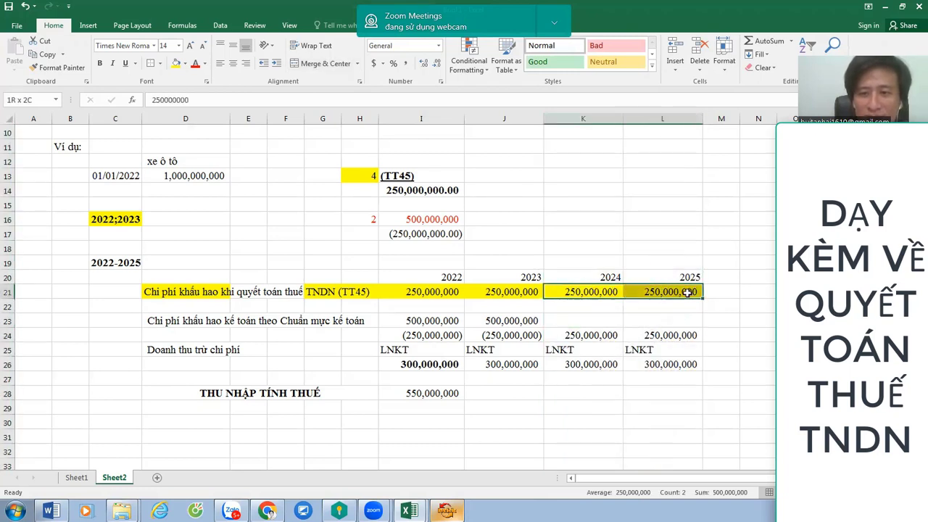
Copy I28's taxable income formula into J28 for 2023, then begin a formula in K28.
{"action": "left_click", "coordinate": [448, 281]}
{"action": "left_click", "coordinate": [521, 278]}
{"action": "left_click", "coordinate": [420, 391]}
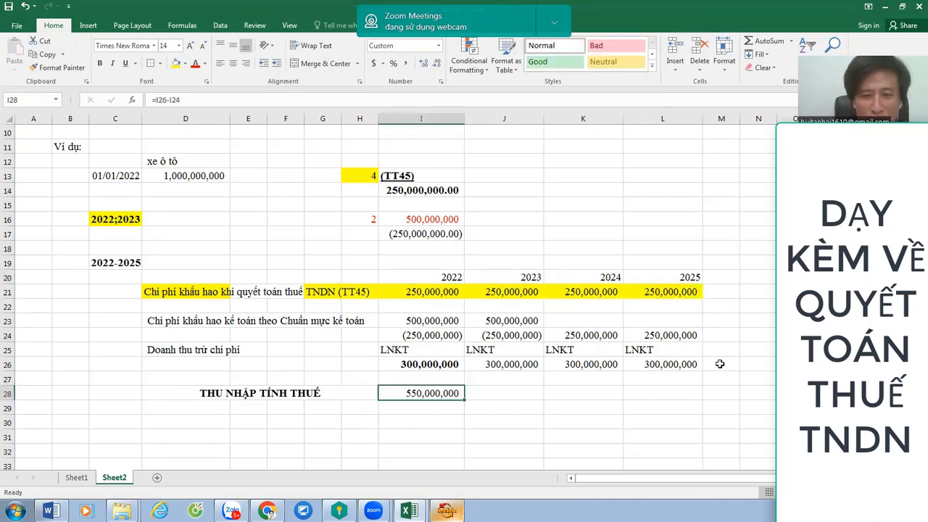
{"action": "key", "text": "ctrl+c"}
{"action": "key", "text": "Right"}
{"action": "key", "text": "ctrl+v"}
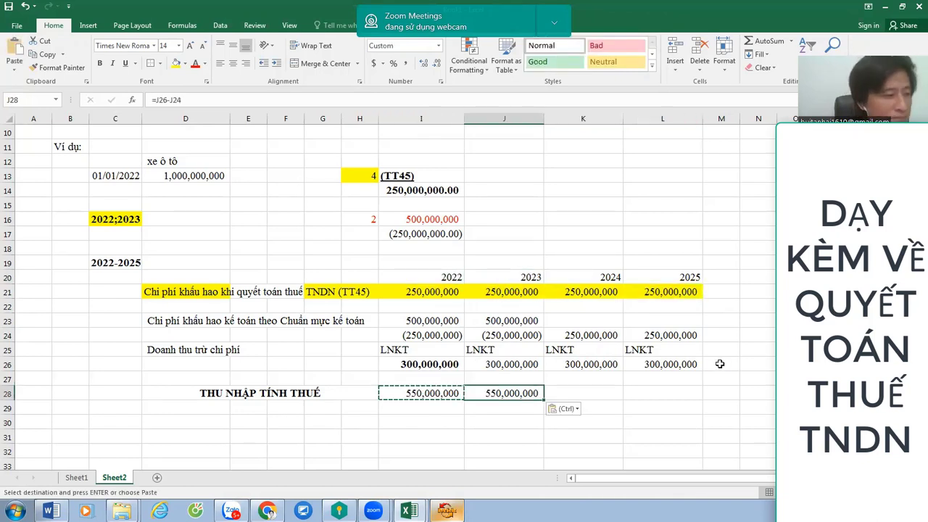
{"action": "key", "text": "Escape"}
{"action": "key", "text": "Right"}
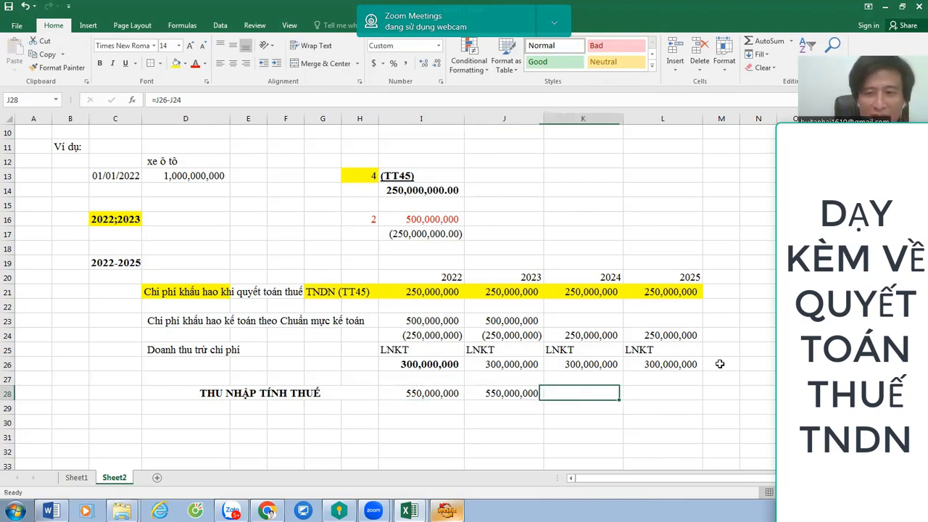
{"action": "type", "text": "="}
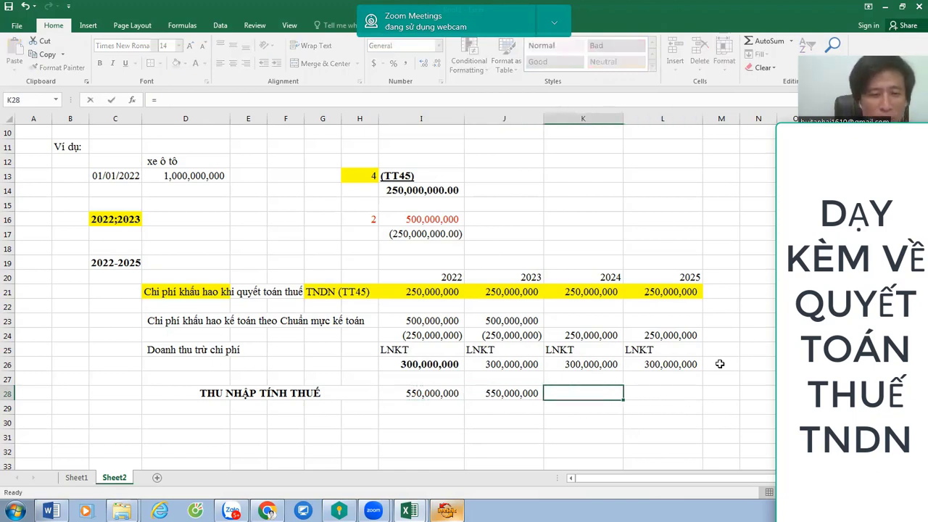
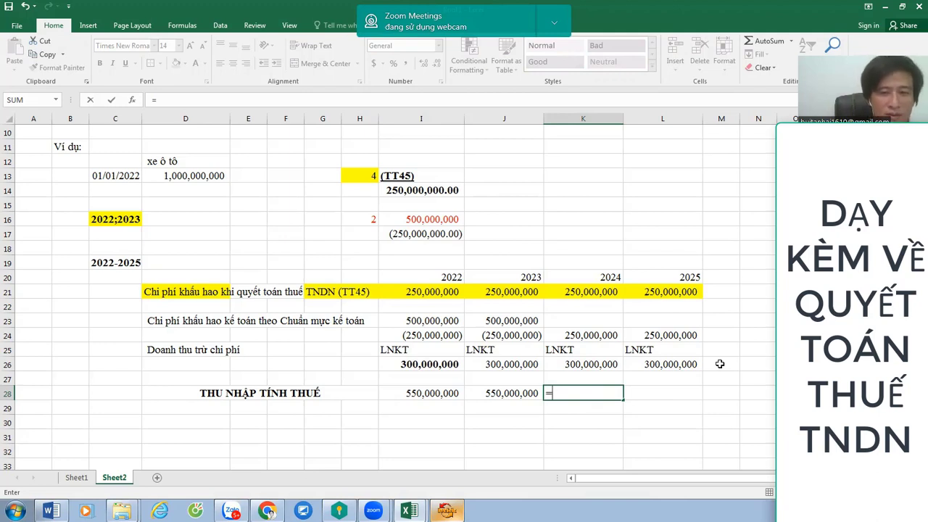
Cancel the unfinished K28 entry and highlight the 2024 accounting profit in K26 yellow.
{"action": "key", "text": "Escape"}
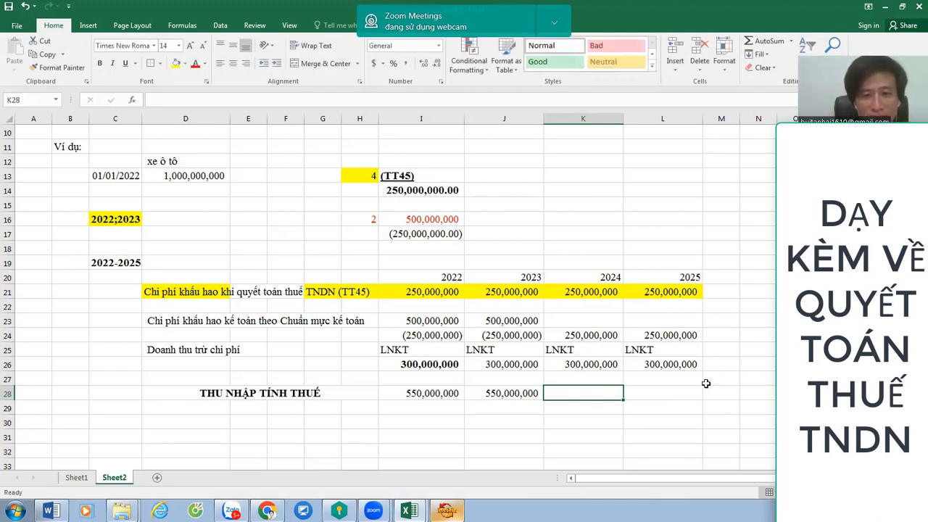
{"action": "left_click", "coordinate": [604, 279]}
{"action": "left_click", "coordinate": [577, 364]}
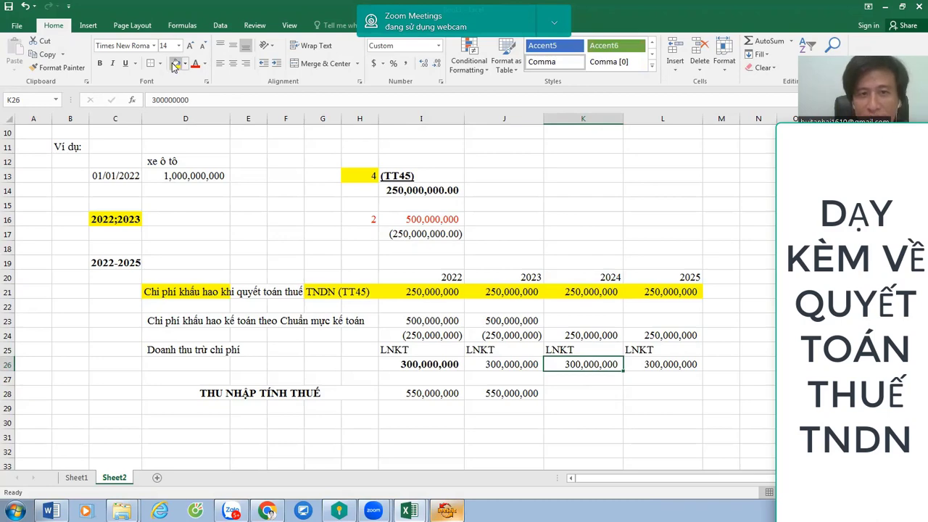
Review the tax payable formula notes at the top of the worksheet.
{"action": "scroll", "coordinate": [513, 217], "scroll_direction": "up", "scroll_amount": 3}
{"action": "left_click", "coordinate": [520, 148]}
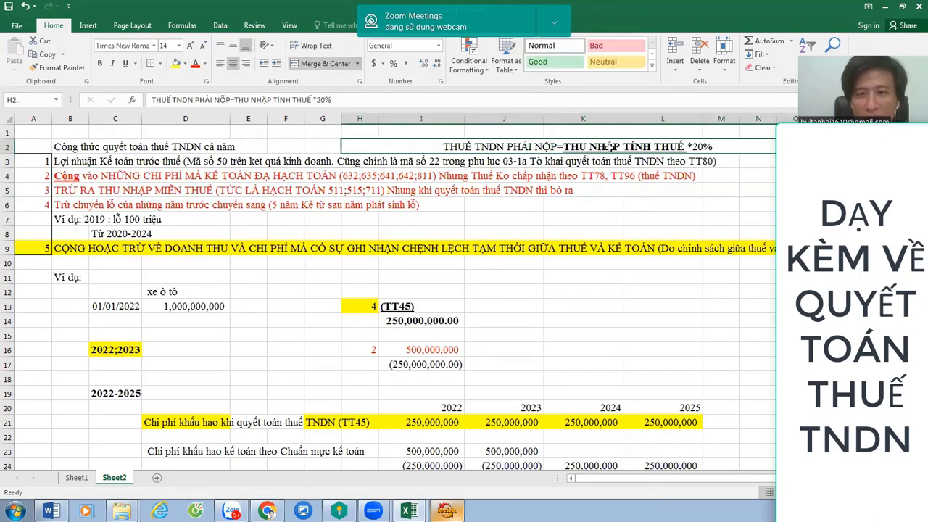
{"action": "left_click_drag", "start_coordinate": [41, 161], "coordinate": [86, 267]}
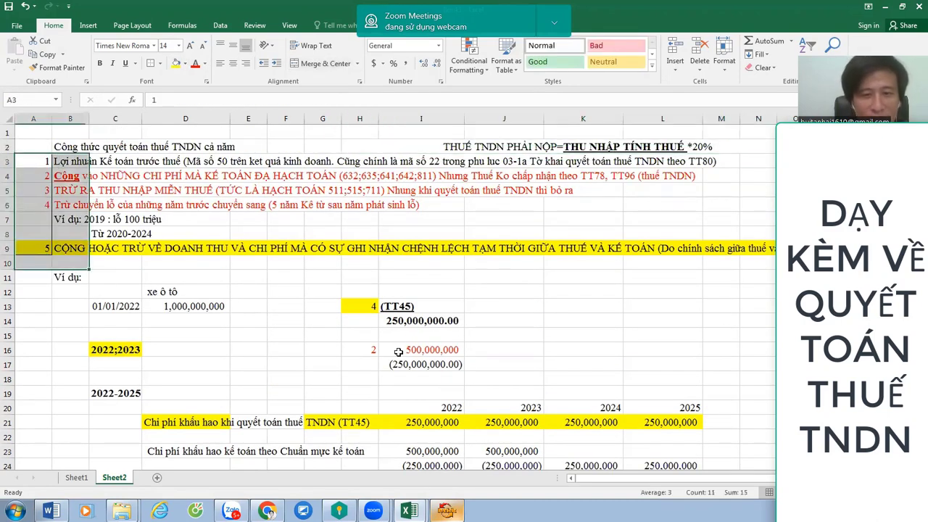
{"action": "scroll", "coordinate": [556, 433], "scroll_direction": "down", "scroll_amount": 2}
{"action": "left_click", "coordinate": [599, 411]}
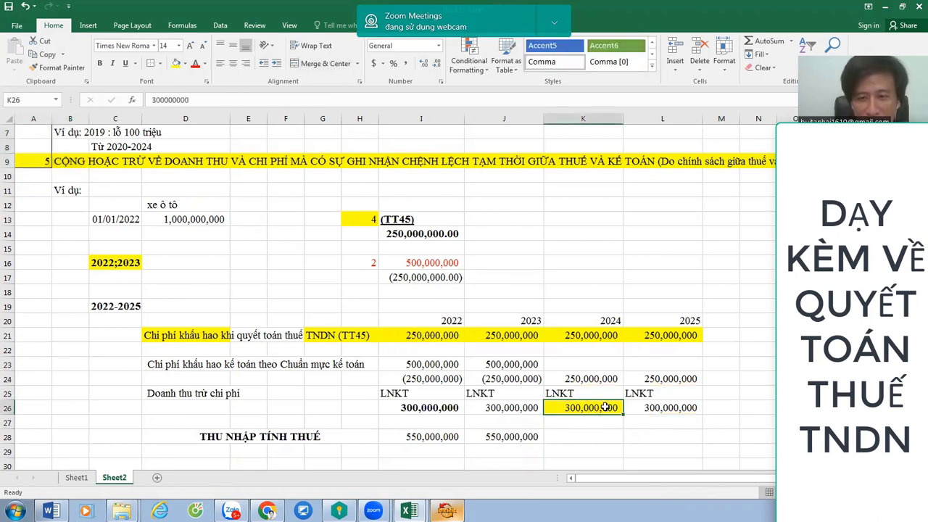
Check the 2024 profit and depreciation, then begin a formula in taxable income cell K28.
{"action": "left_click", "coordinate": [576, 438]}
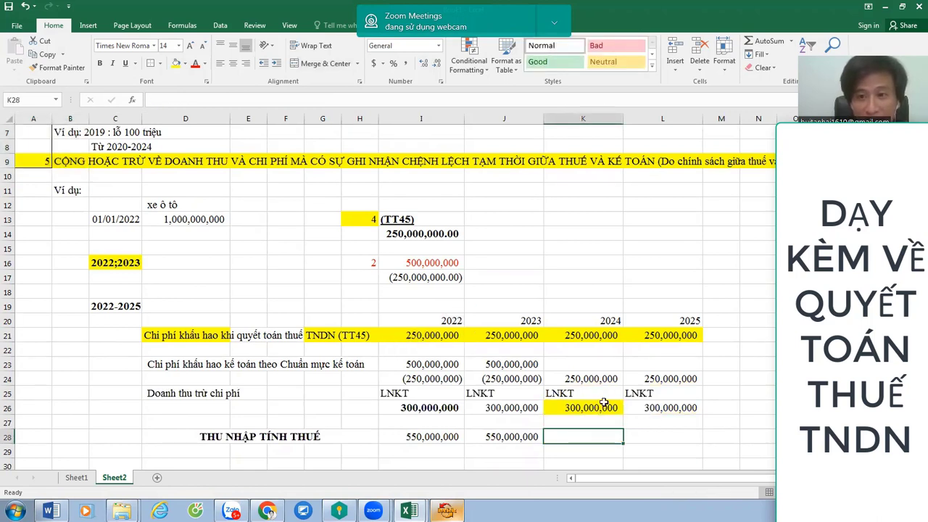
{"action": "left_click", "coordinate": [592, 325]}
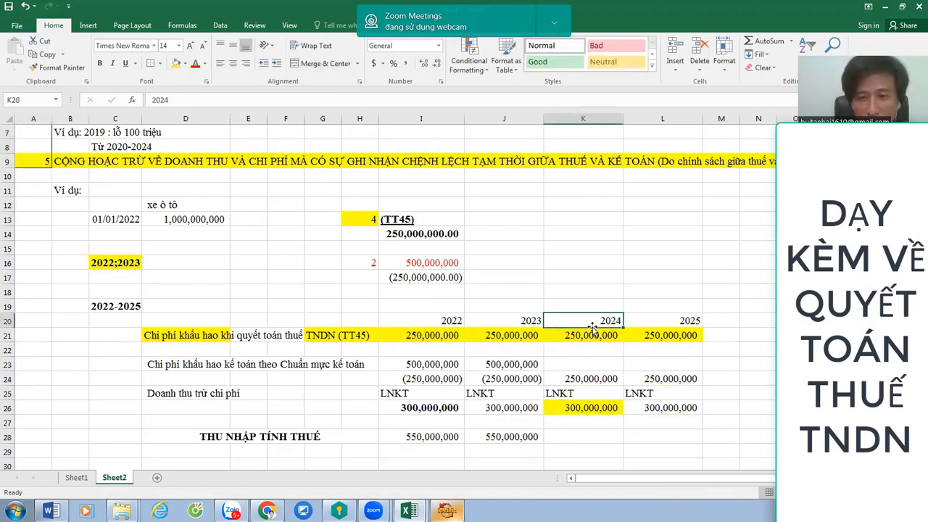
{"action": "left_click", "coordinate": [599, 399]}
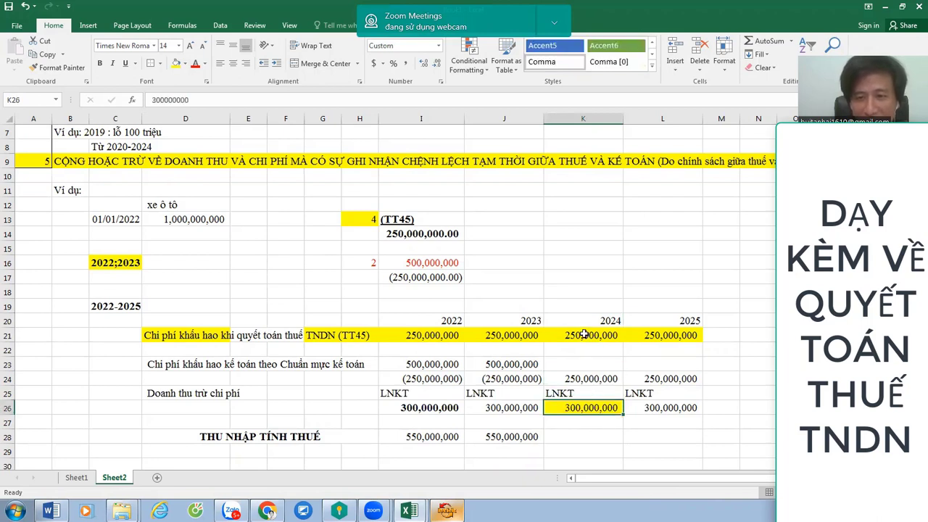
{"action": "left_click", "coordinate": [580, 334]}
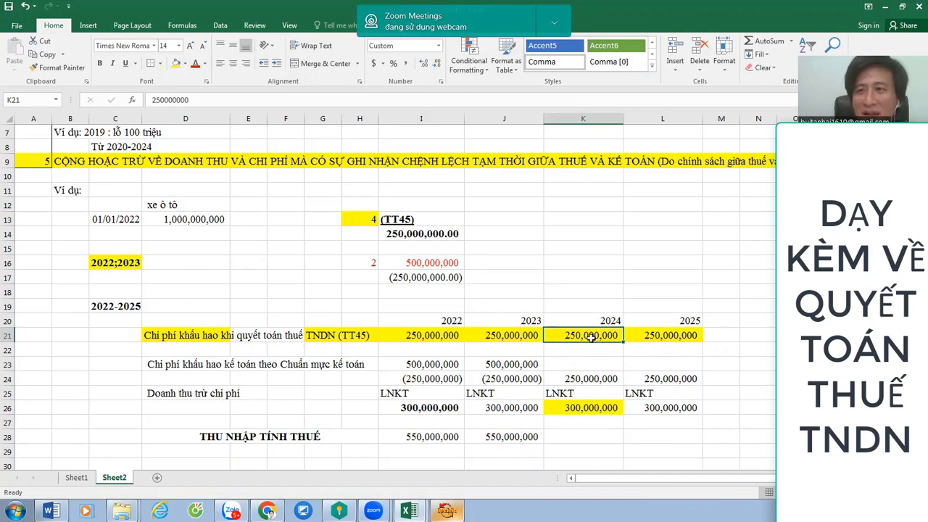
{"action": "left_click", "coordinate": [583, 435]}
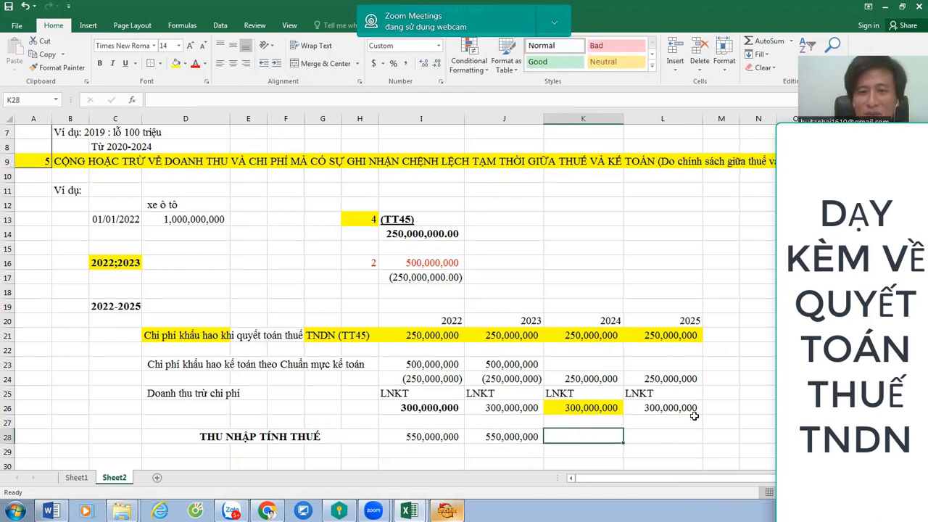
{"action": "type", "text": "="}
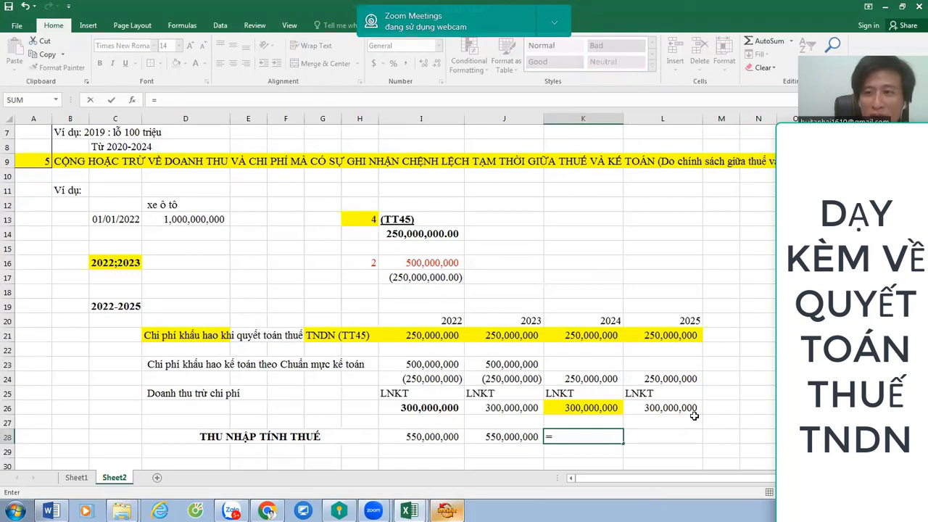
Enter =K26-K21 in K28, giving 2024 taxable income of 50,000,000.
{"action": "key", "text": "Up"}
{"action": "key", "text": "Up"}
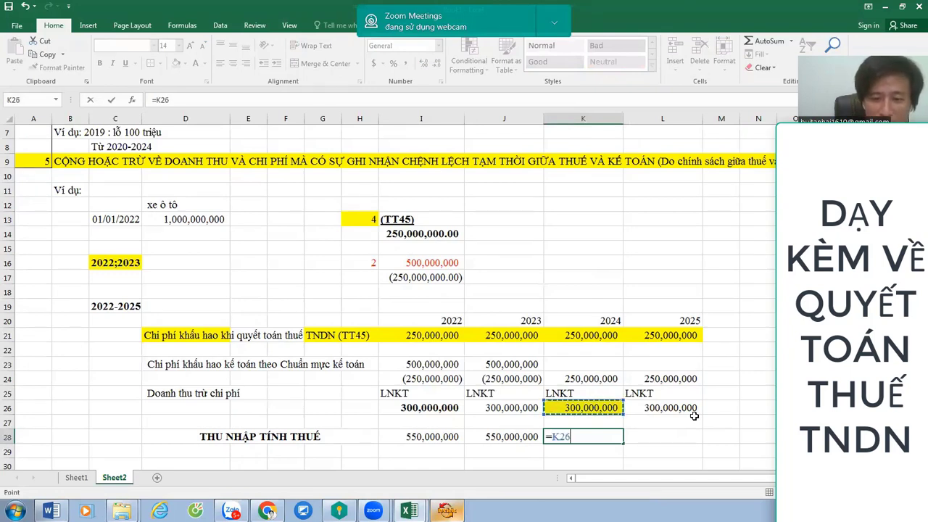
{"action": "type", "text": "-"}
{"action": "key", "text": "Up"}
{"action": "key", "text": "Up"}
{"action": "key", "text": "Up"}
{"action": "key", "text": "Up"}
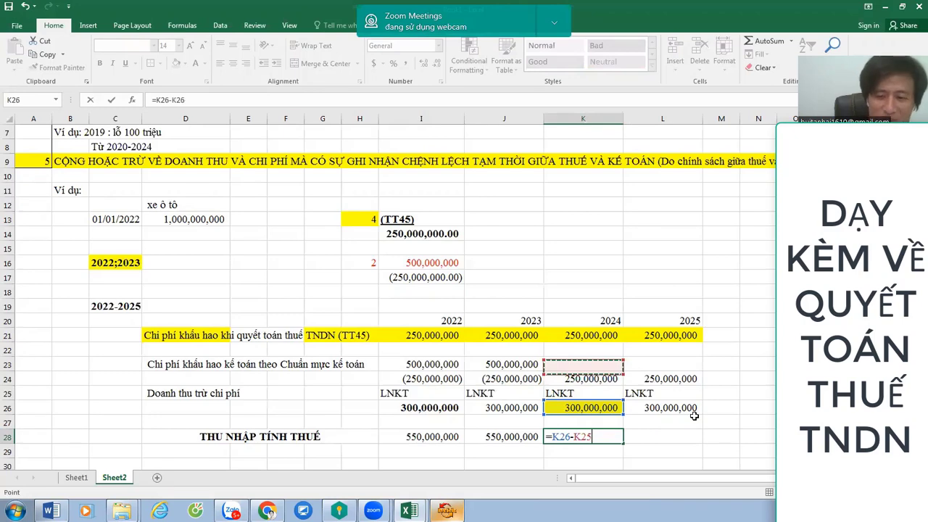
{"action": "key", "text": "Return"}
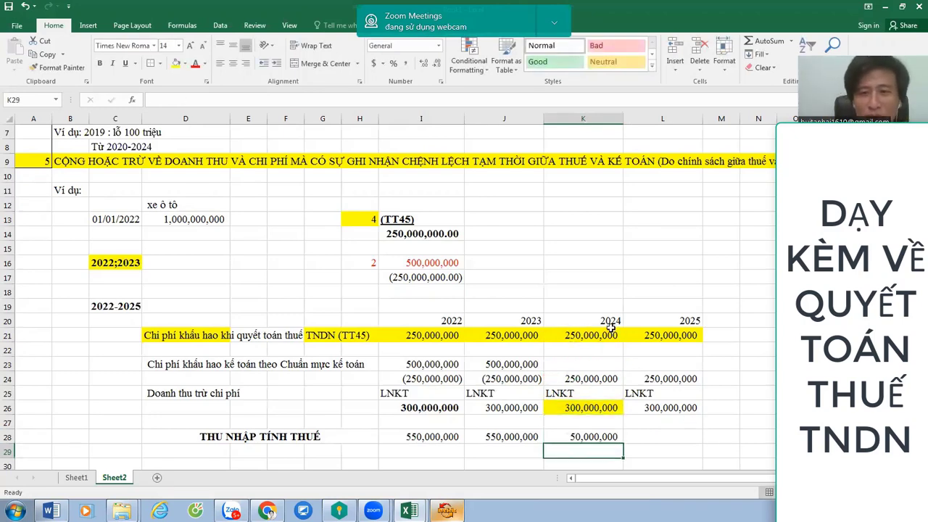
{"action": "left_click", "coordinate": [610, 324]}
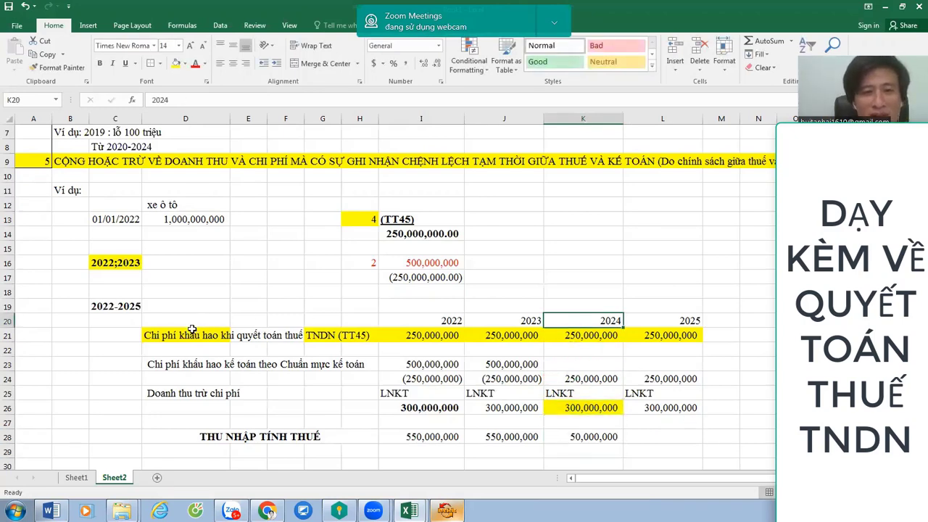
{"action": "left_click", "coordinate": [589, 336]}
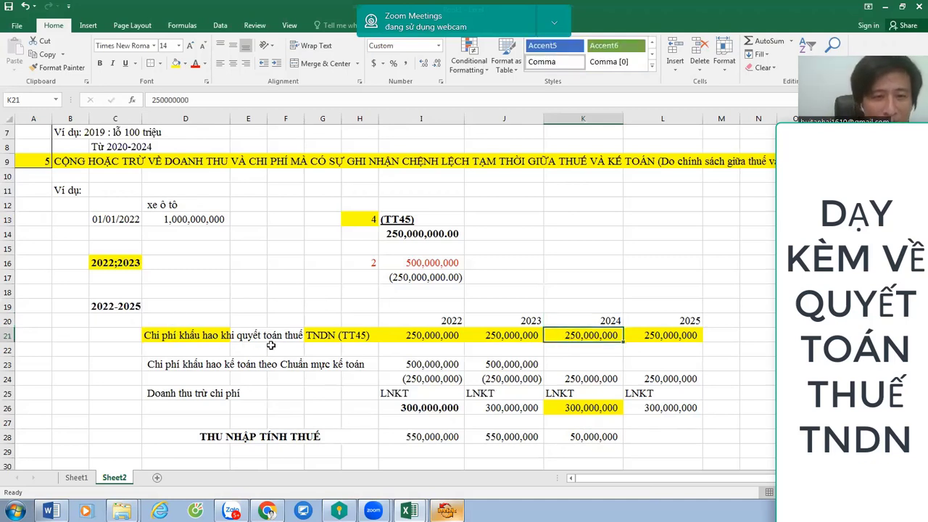
{"action": "left_click", "coordinate": [606, 439]}
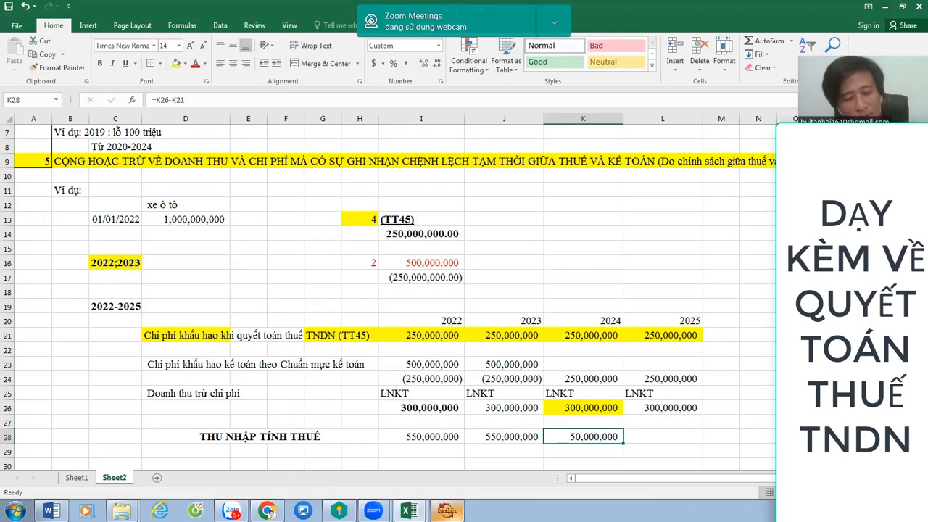
Copy the taxable income formula from K28 into L28 for 2025.
{"action": "key", "text": "ctrl+c"}
{"action": "left_click", "coordinate": [662, 437]}
{"action": "key", "text": "ctrl+v"}
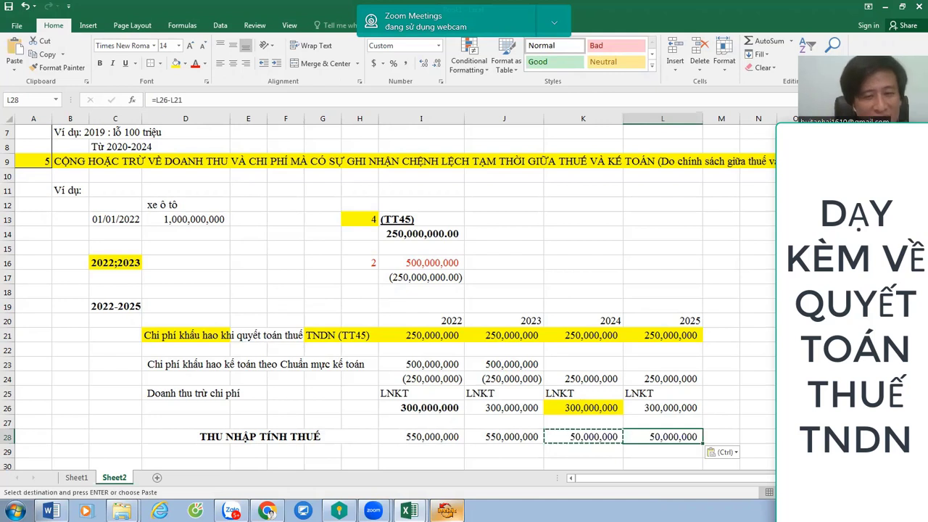
{"action": "key", "text": "Escape"}
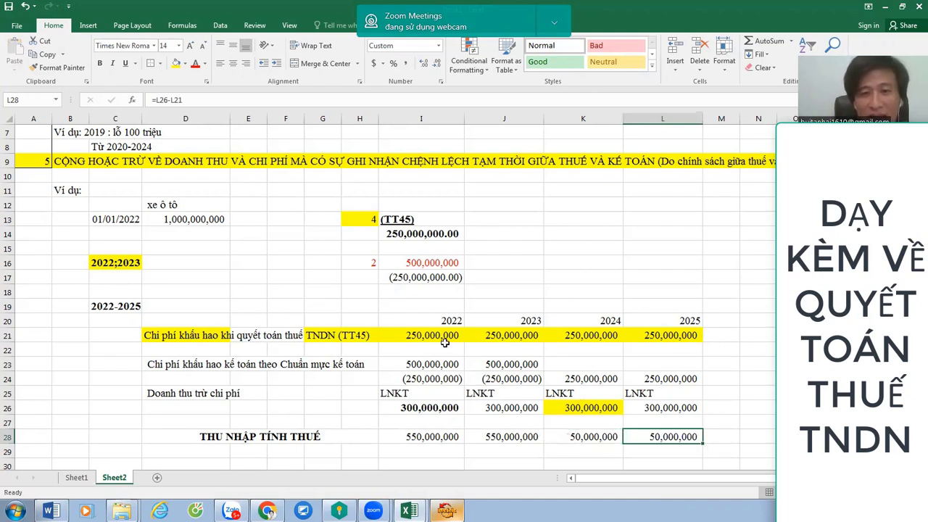
{"action": "left_click_drag", "start_coordinate": [433, 121], "coordinate": [500, 122]}
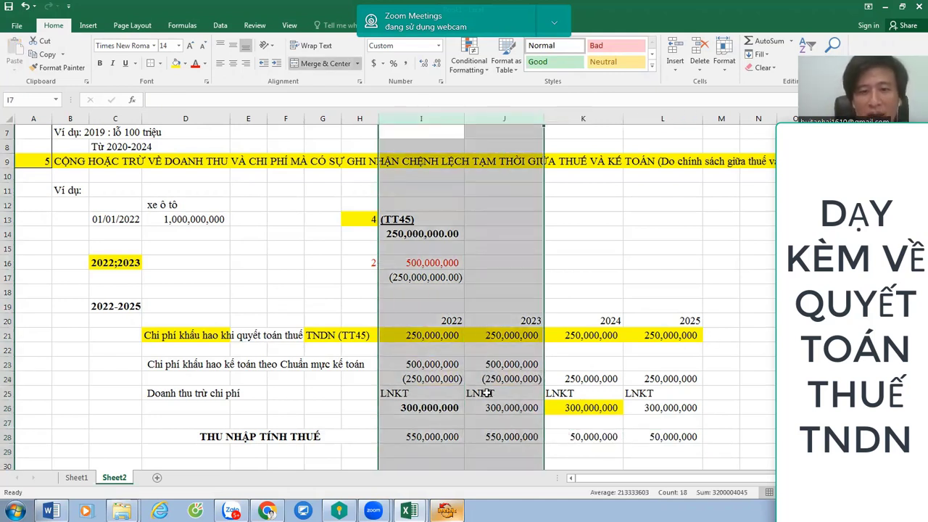
{"action": "left_click_drag", "start_coordinate": [430, 378], "coordinate": [504, 375]}
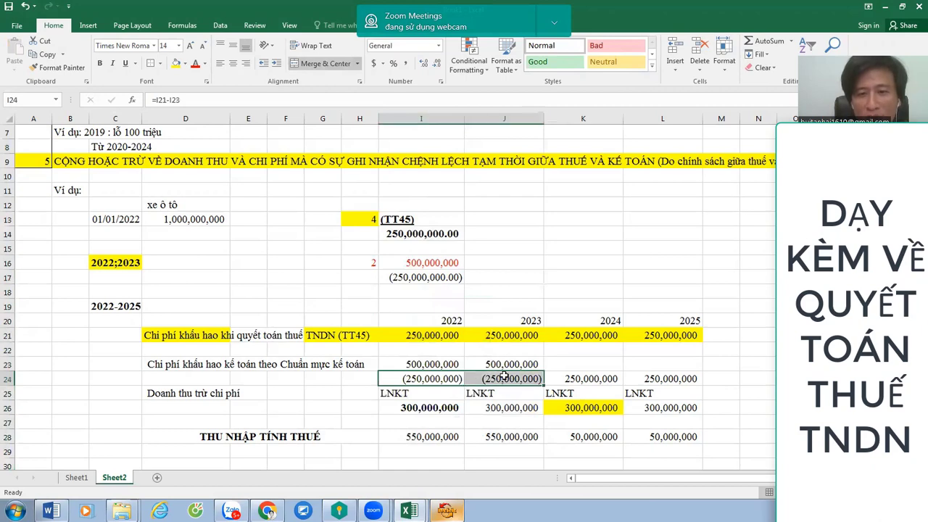
{"action": "left_click", "coordinate": [175, 65]}
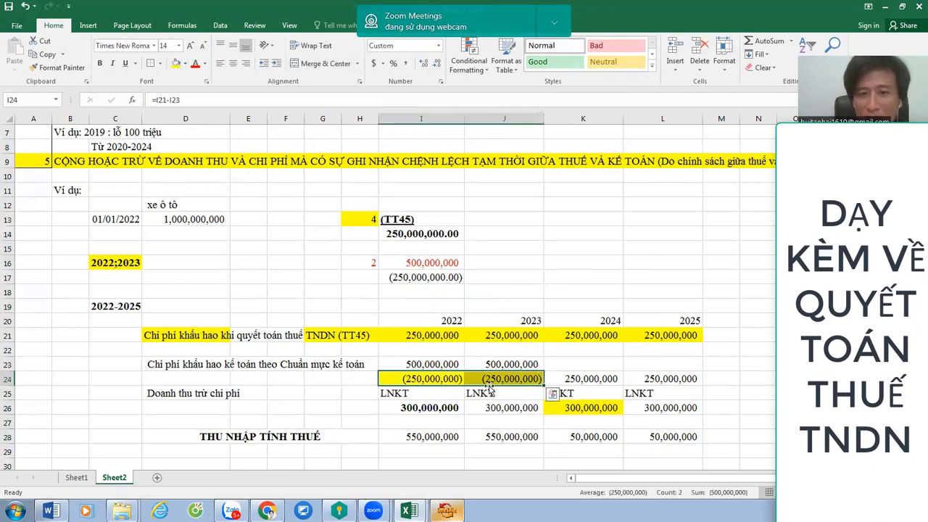
{"action": "left_click", "coordinate": [450, 374]}
{"action": "left_click_drag", "start_coordinate": [450, 373], "coordinate": [421, 373]}
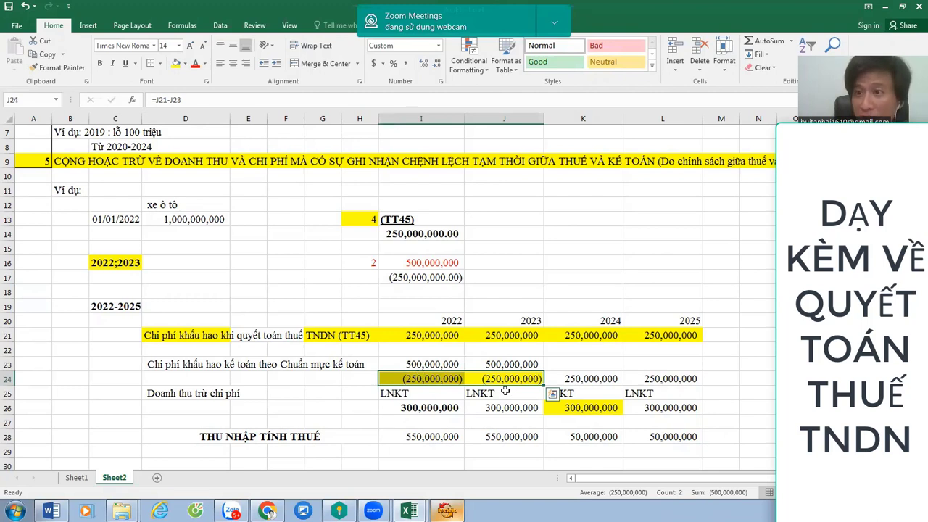
{"action": "left_click", "coordinate": [406, 435]}
{"action": "left_click_drag", "start_coordinate": [512, 438], "coordinate": [513, 438]}
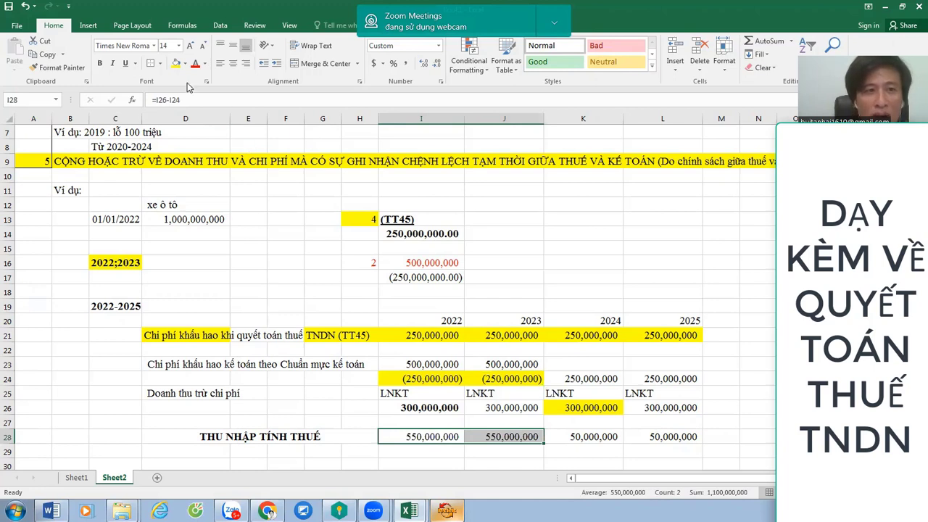
{"action": "key", "text": "F4"}
{"action": "left_click_drag", "start_coordinate": [415, 412], "coordinate": [512, 404]}
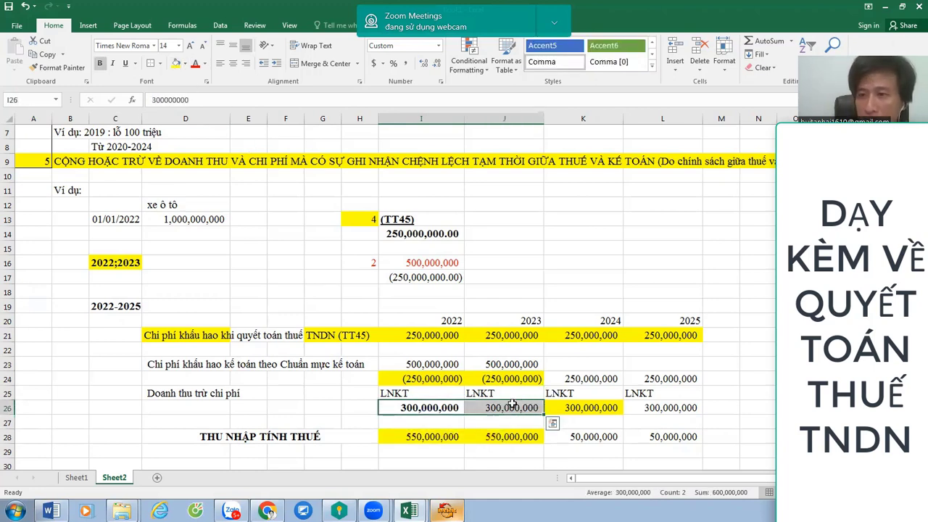
{"action": "left_click", "coordinate": [593, 119]}
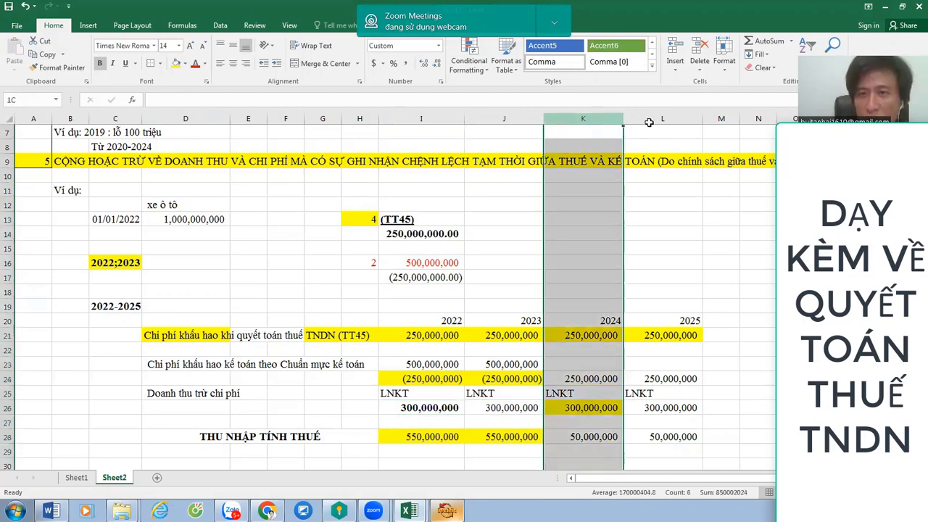
{"action": "left_click_drag", "start_coordinate": [649, 122], "coordinate": [653, 120]}
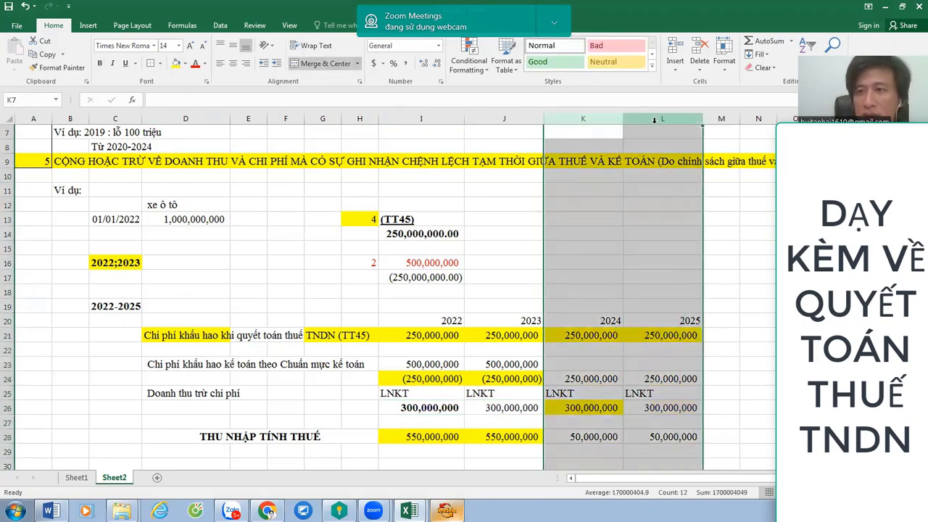
{"action": "left_click", "coordinate": [575, 336]}
{"action": "left_click_drag", "start_coordinate": [576, 336], "coordinate": [662, 336]}
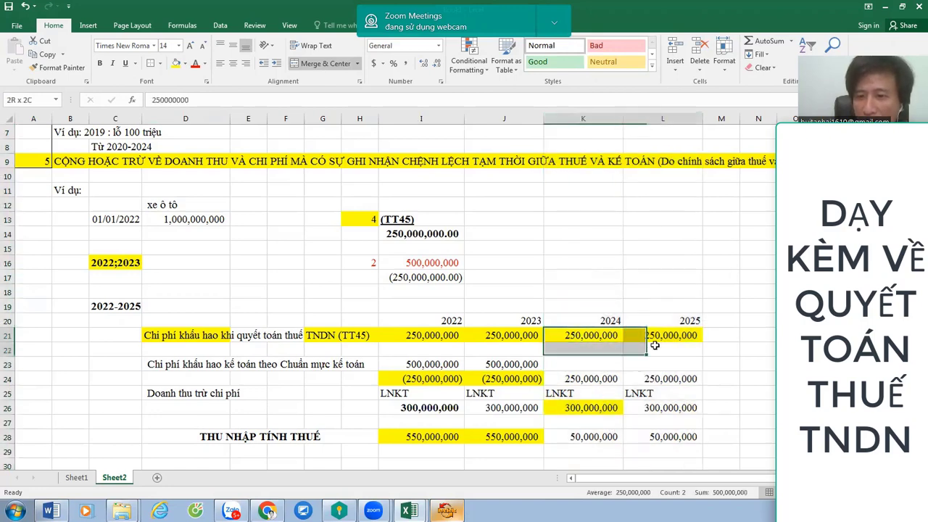
{"action": "left_click", "coordinate": [176, 64]}
{"action": "left_click", "coordinate": [195, 64]}
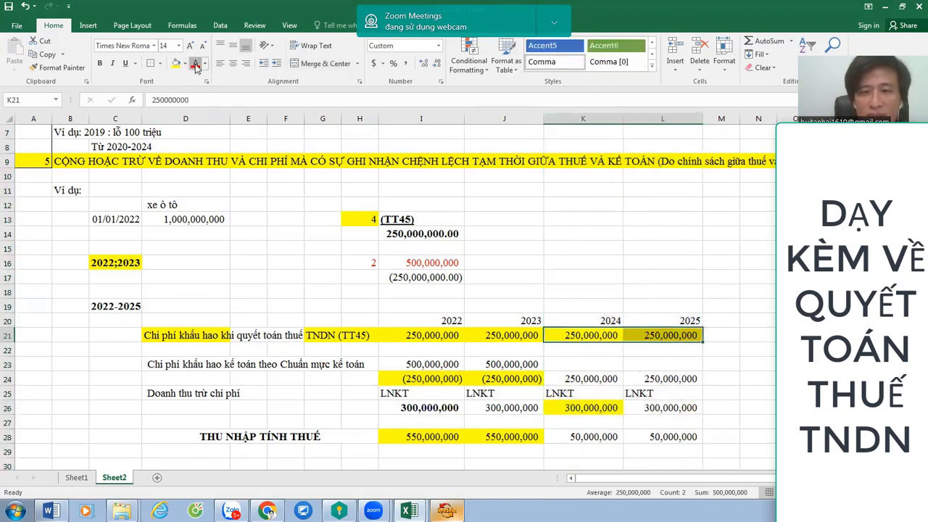
{"action": "left_click", "coordinate": [602, 347]}
{"action": "left_click", "coordinate": [602, 334]}
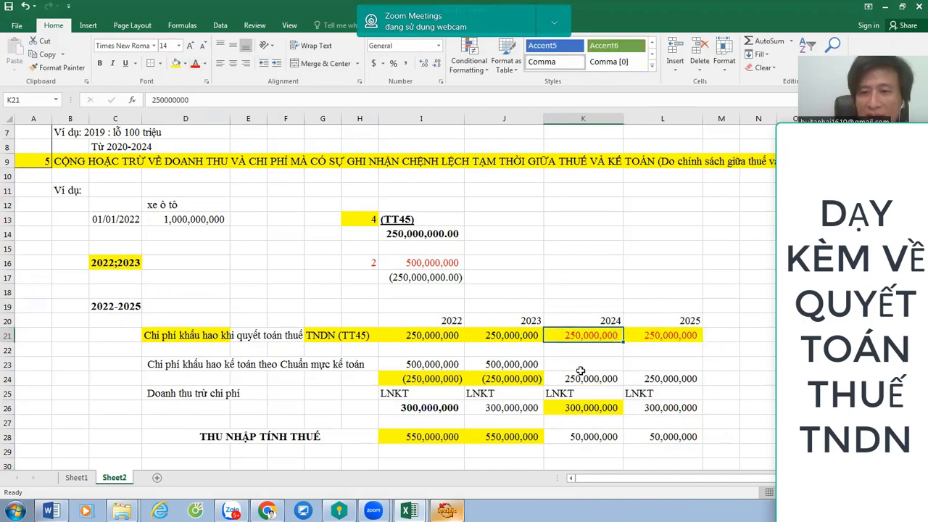
{"action": "left_click_drag", "start_coordinate": [585, 367], "coordinate": [605, 364]}
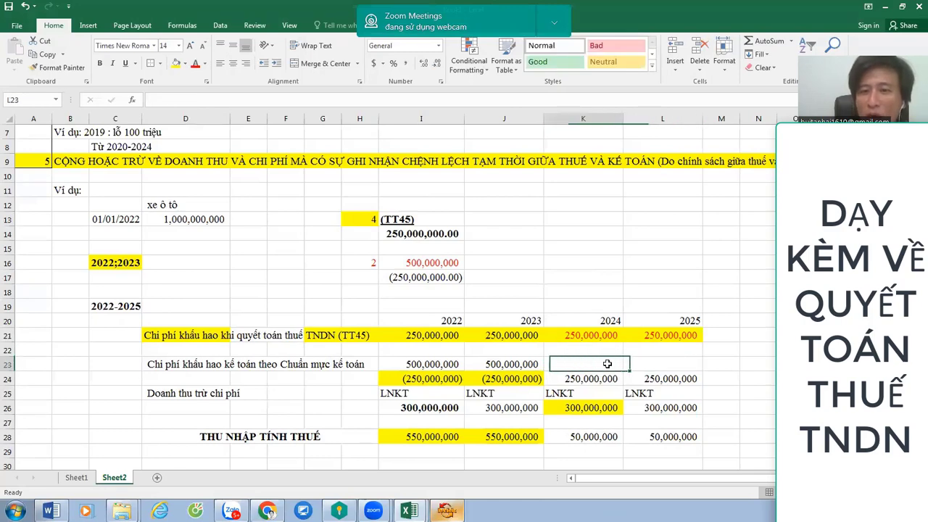
Check the 2024–2025 tax depreciation, year headings and the K28 taxable income formula.
{"action": "left_click", "coordinate": [603, 337]}
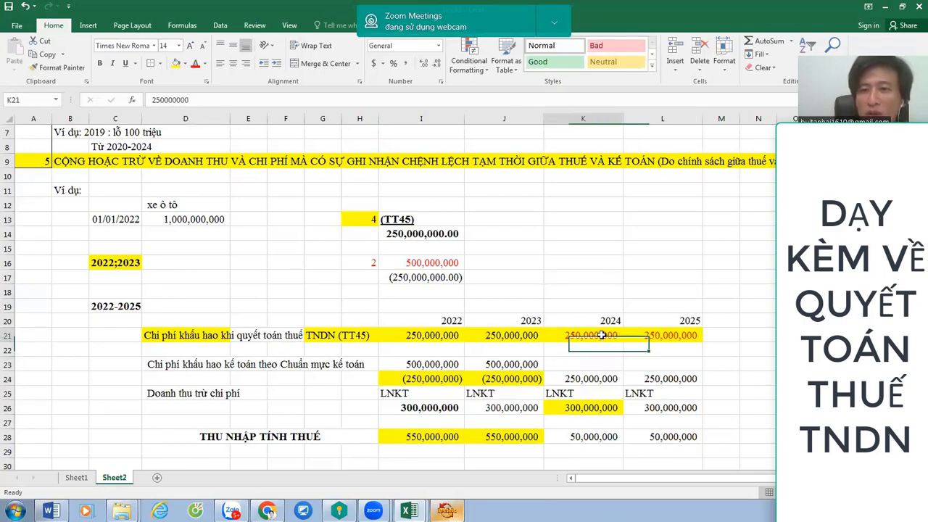
{"action": "left_click", "coordinate": [675, 334]}
{"action": "left_click", "coordinate": [586, 335]}
{"action": "left_click", "coordinate": [678, 335]}
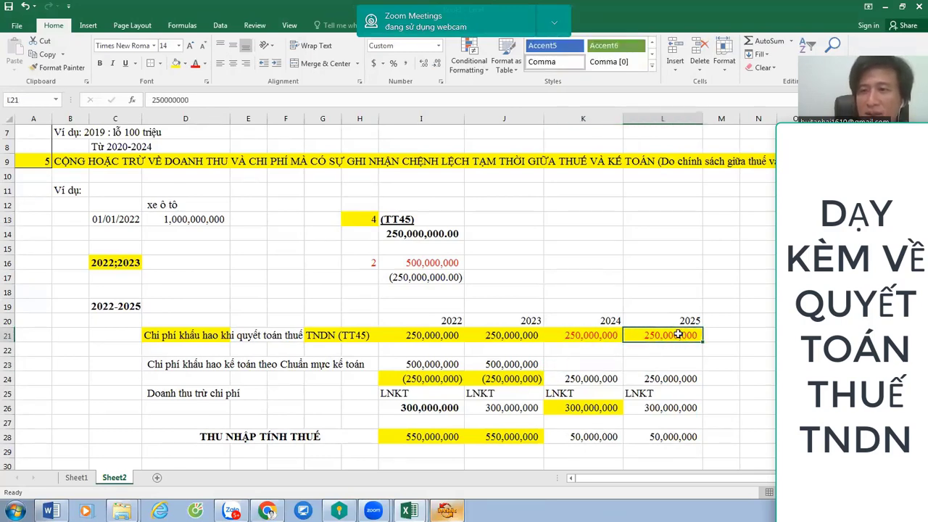
{"action": "left_click", "coordinate": [226, 441]}
{"action": "left_click", "coordinate": [593, 320]}
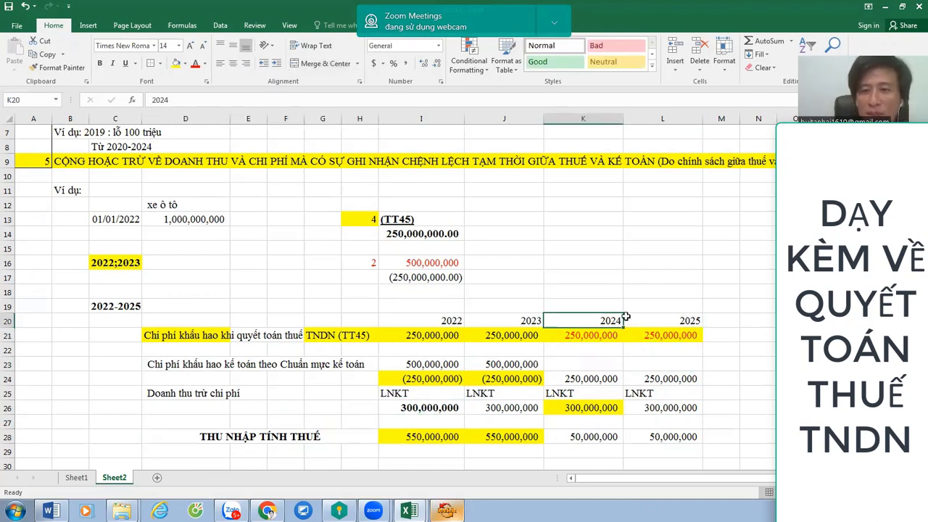
{"action": "left_click", "coordinate": [688, 322]}
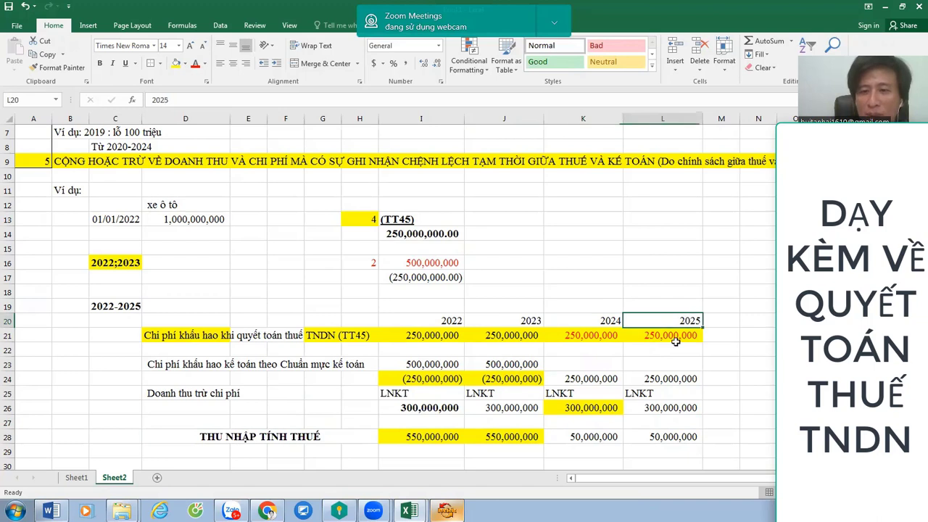
{"action": "left_click", "coordinate": [592, 409]}
{"action": "left_click", "coordinate": [598, 435]}
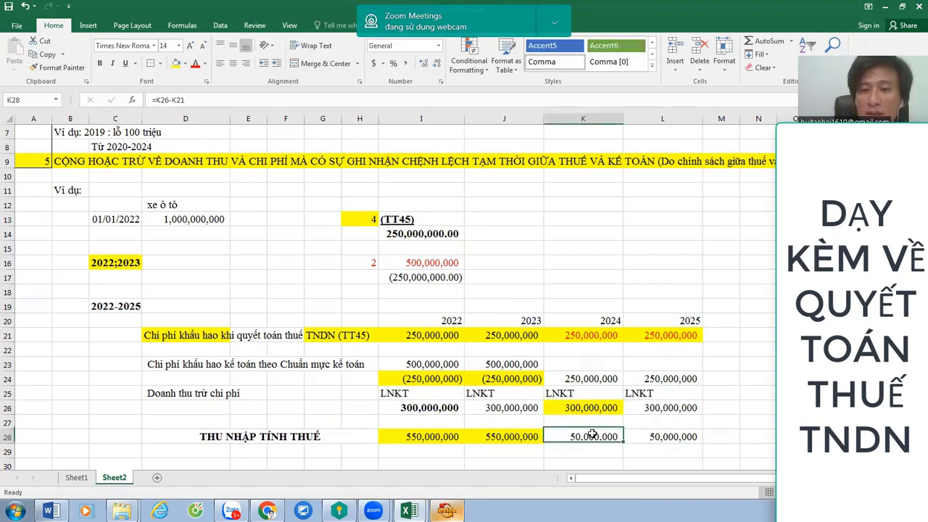
{"action": "left_click", "coordinate": [593, 338]}
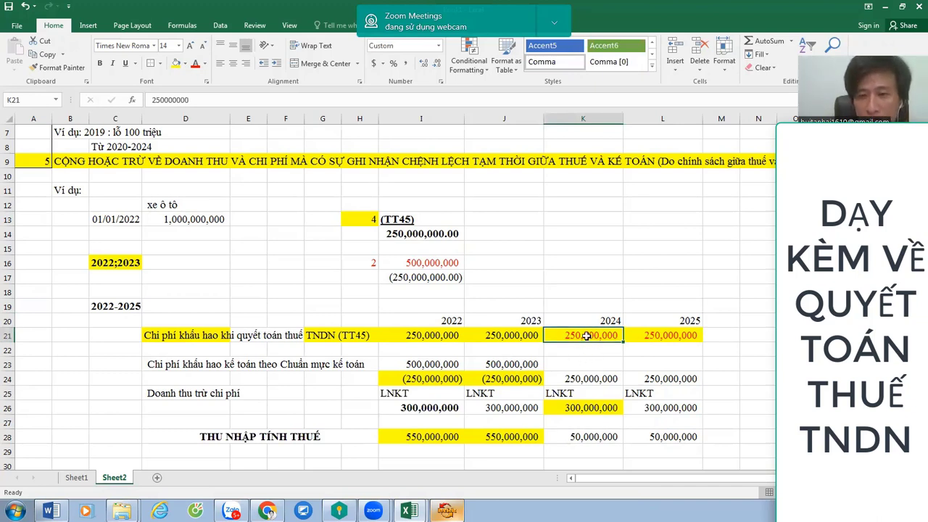
Select the D21:L28 table and the 2022–2023 depreciation differences, then switch to HTKK.
{"action": "left_click", "coordinate": [197, 336]}
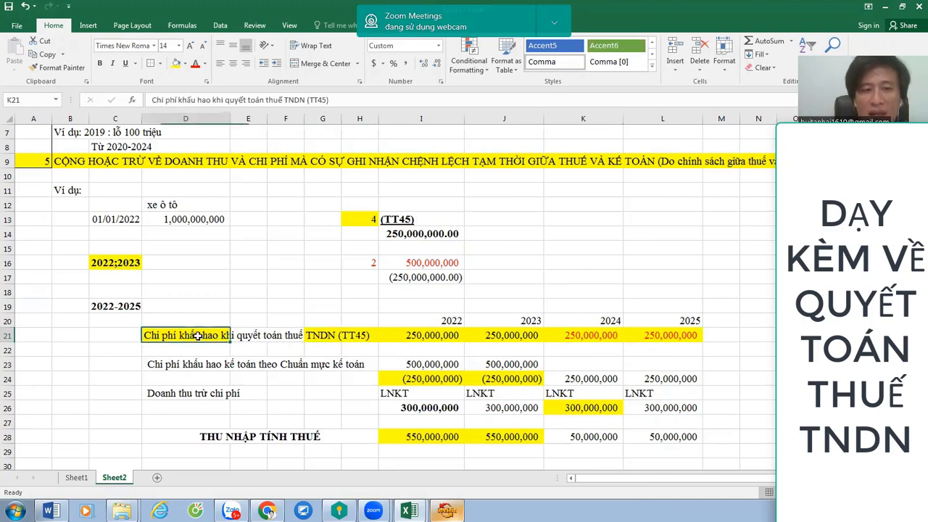
{"action": "left_click_drag", "start_coordinate": [198, 336], "coordinate": [689, 430]}
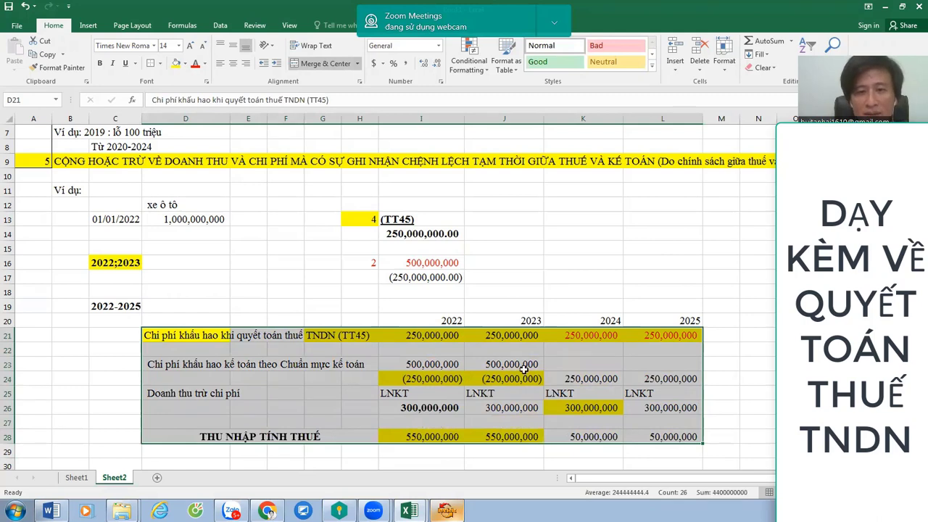
{"action": "left_click", "coordinate": [513, 364]}
{"action": "left_click_drag", "start_coordinate": [431, 119], "coordinate": [500, 122]}
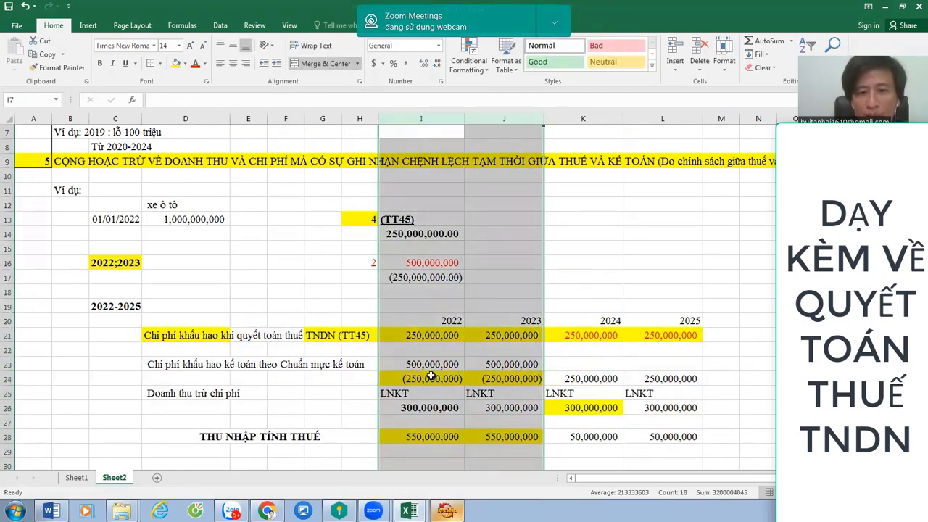
{"action": "left_click_drag", "start_coordinate": [424, 378], "coordinate": [502, 379]}
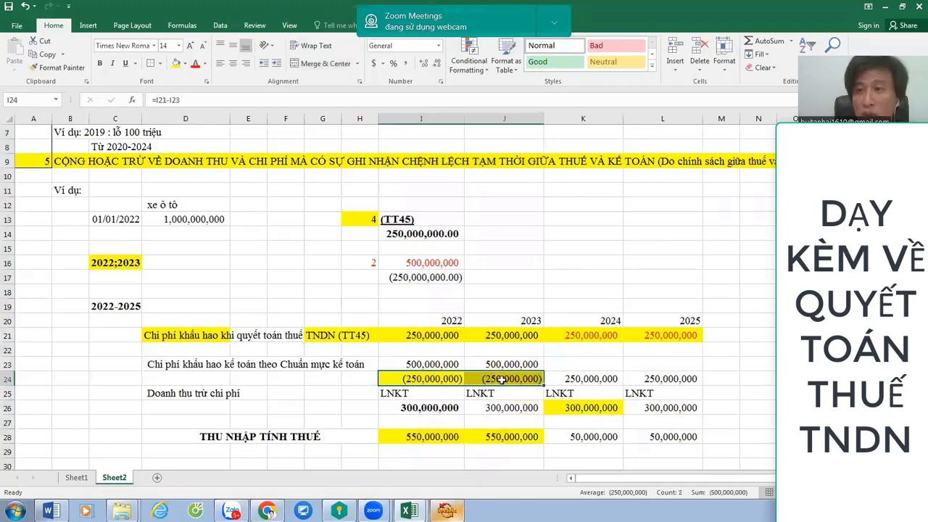
{"action": "left_click", "coordinate": [446, 511]}
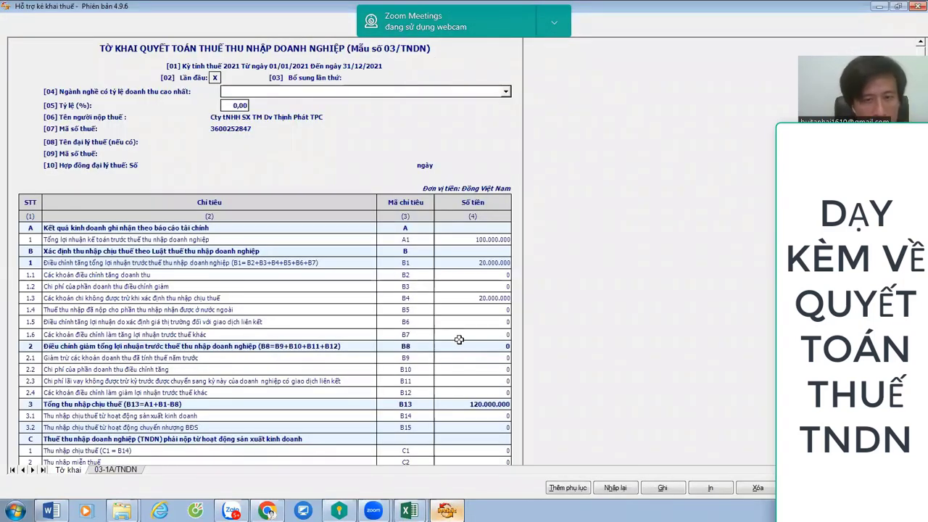
Enter 250.000.000 on line B7 and set B4 to 0, making taxable income 350.000.000.
{"action": "left_click", "coordinate": [496, 296]}
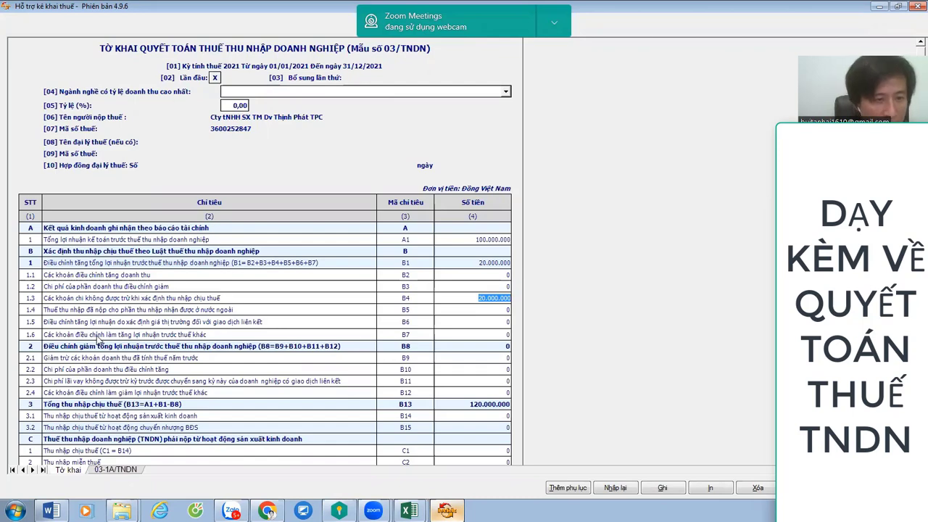
{"action": "left_click", "coordinate": [480, 336]}
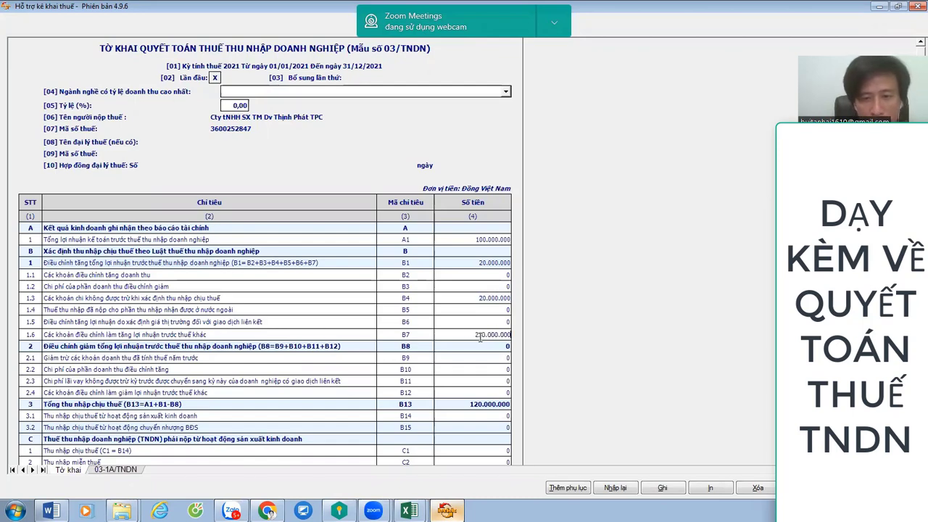
{"action": "left_click", "coordinate": [508, 299]}
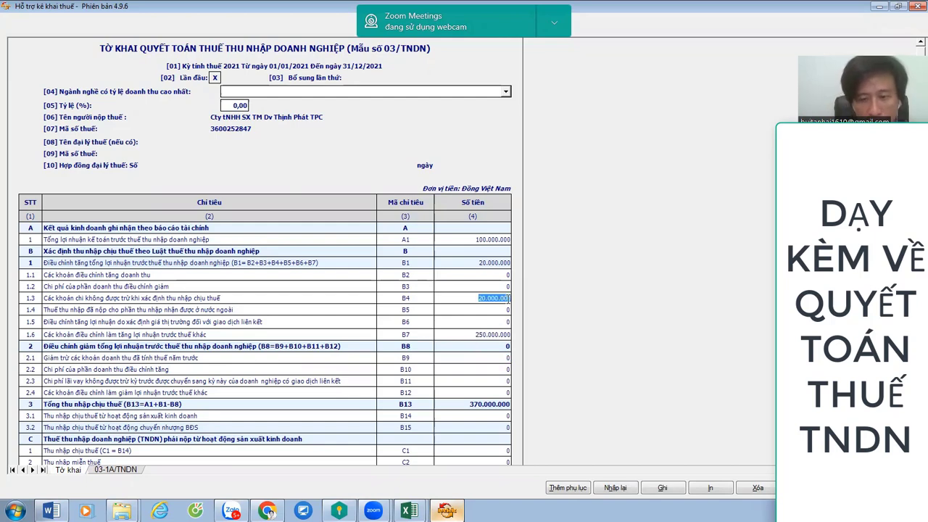
{"action": "key", "text": "Delete"}
{"action": "key", "text": "Down"}
{"action": "key", "text": "Down"}
{"action": "key", "text": "Down"}
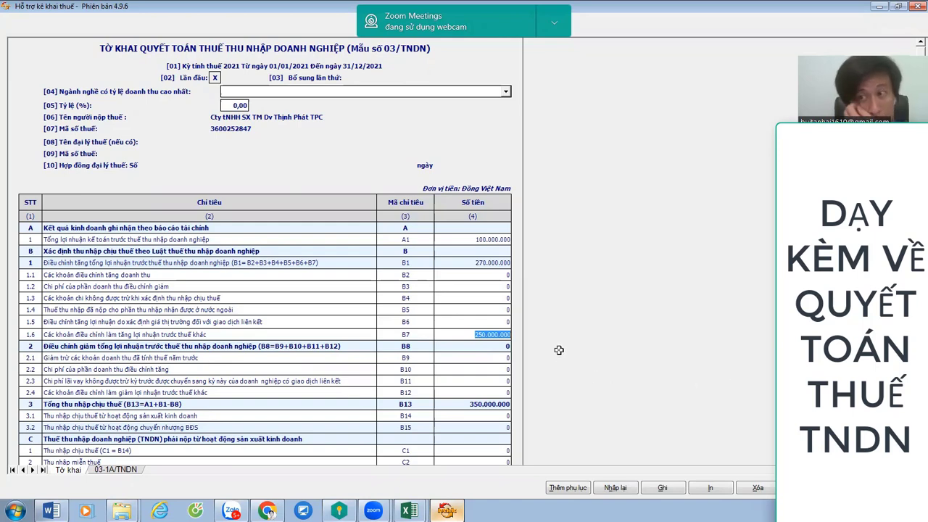
{"action": "key", "text": "alt+Tab"}
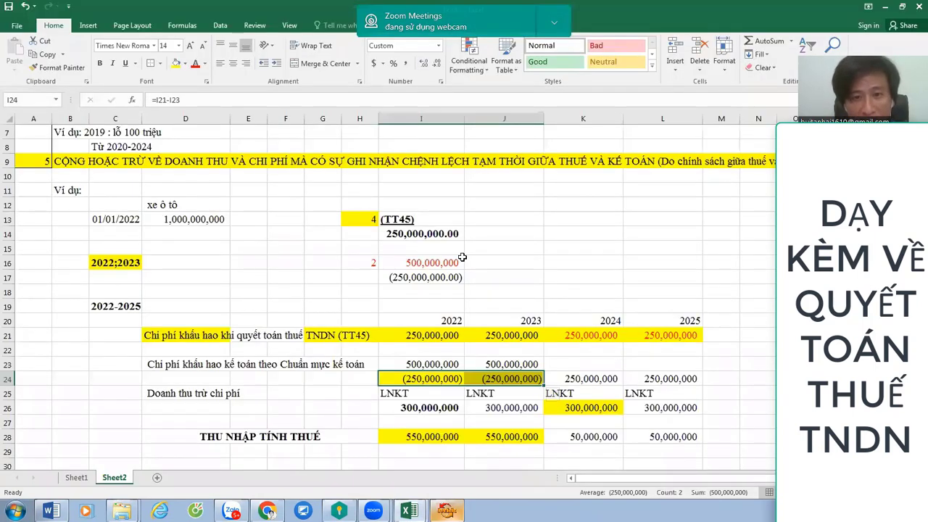
Recheck the 2022 depreciation in I21 and I23 and the 2022–2023 differences in I24:J24.
{"action": "left_click_drag", "start_coordinate": [445, 117], "coordinate": [508, 118]}
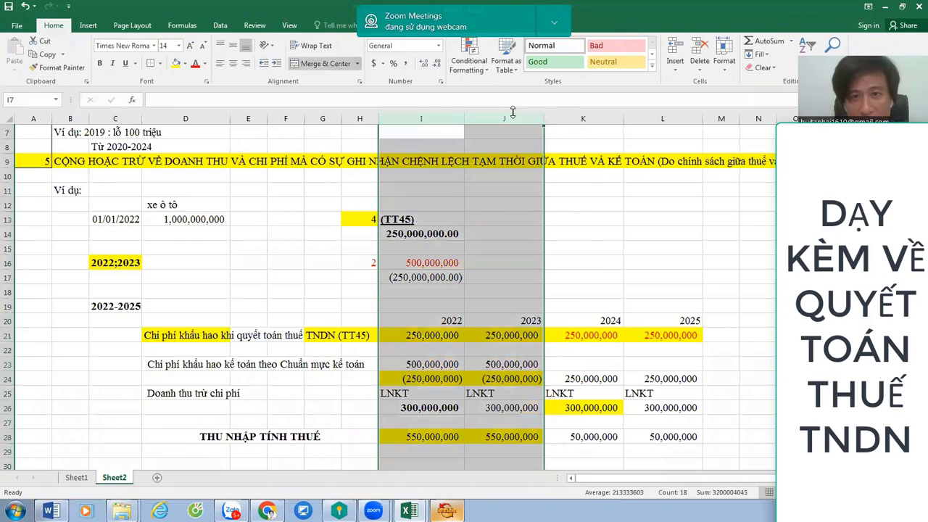
{"action": "left_click", "coordinate": [434, 334]}
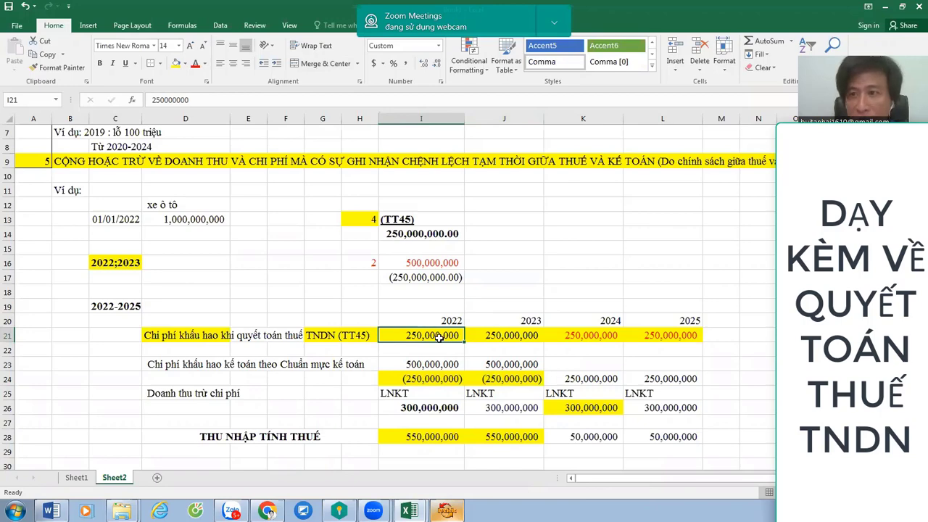
{"action": "left_click", "coordinate": [425, 364]}
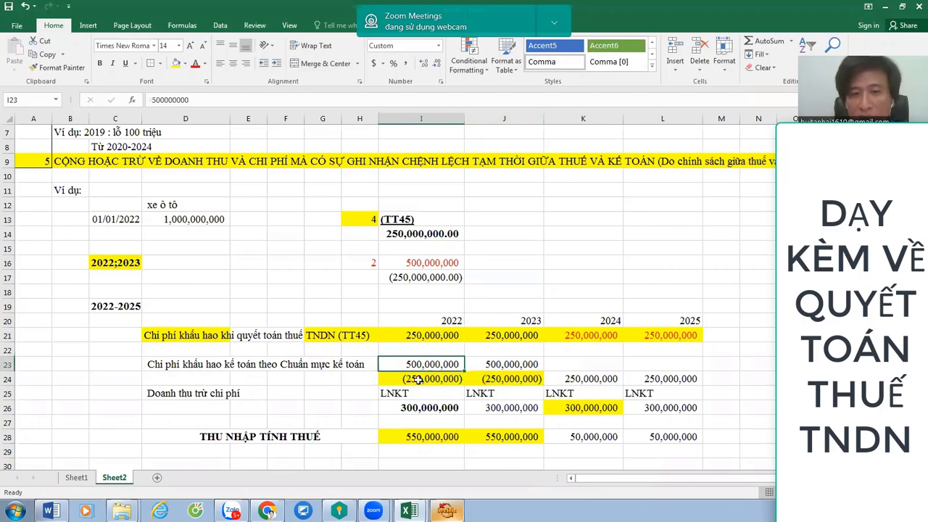
{"action": "left_click_drag", "start_coordinate": [419, 381], "coordinate": [528, 375]}
{"action": "key", "text": "alt+Tab"}
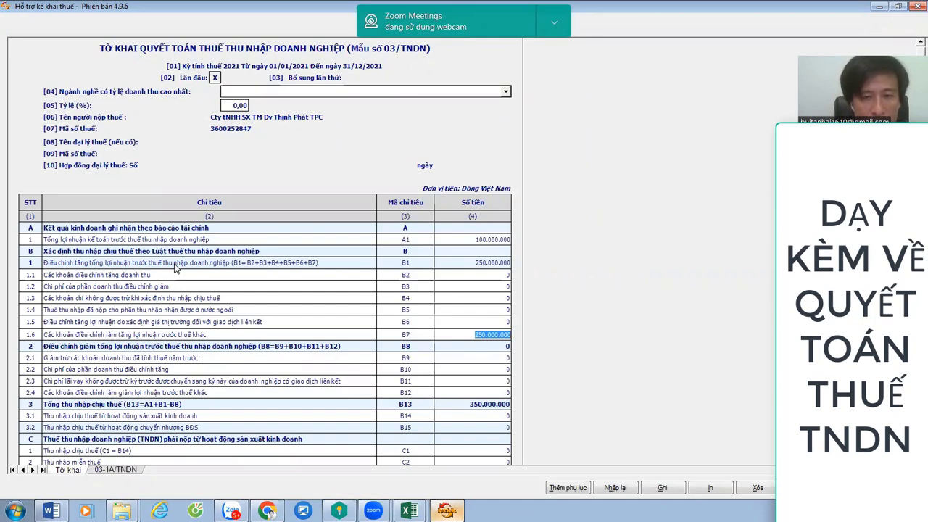
Verify B4 shows 0 and B7 shows 250.000.000, then select the empty Excel cells K23:L23.
{"action": "left_click", "coordinate": [495, 298]}
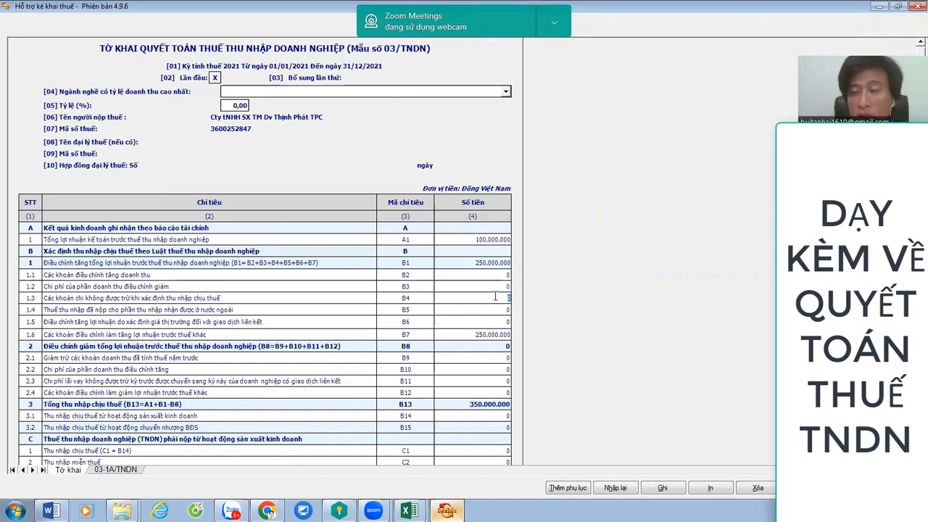
{"action": "left_click", "coordinate": [482, 335]}
{"action": "left_click", "coordinate": [496, 299]}
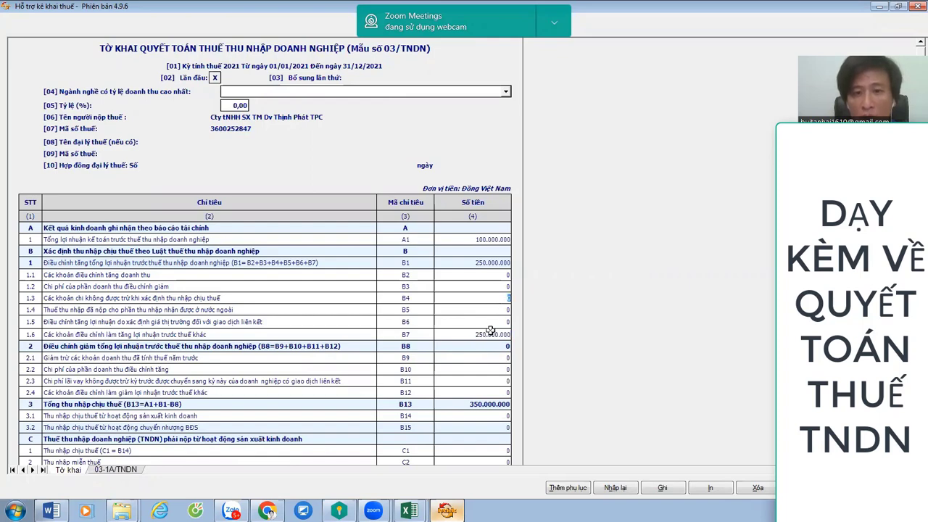
{"action": "left_click", "coordinate": [491, 332]}
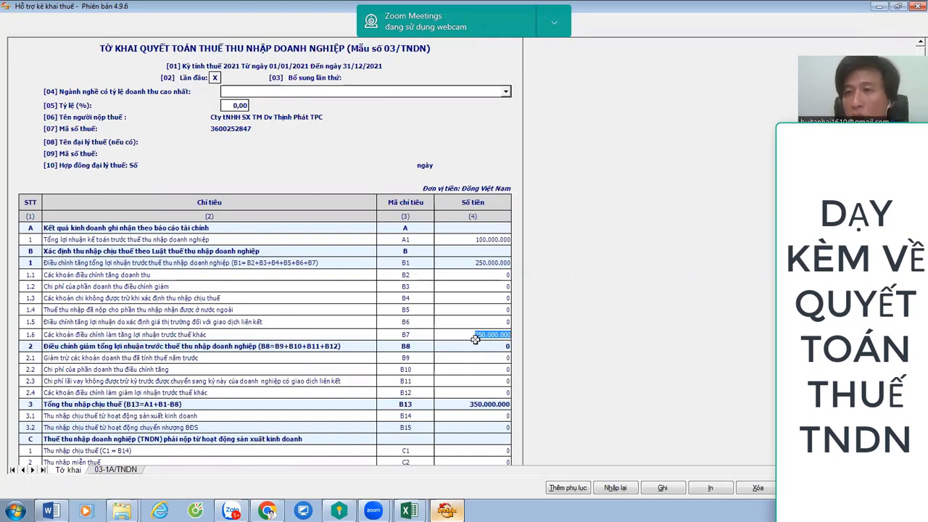
{"action": "key", "text": "alt+Tab"}
{"action": "left_click_drag", "start_coordinate": [594, 362], "coordinate": [677, 361]}
Fill K23:L23 green and review the 250,000,000 tax depreciation in K21:L21.
{"action": "left_click", "coordinate": [185, 64]}
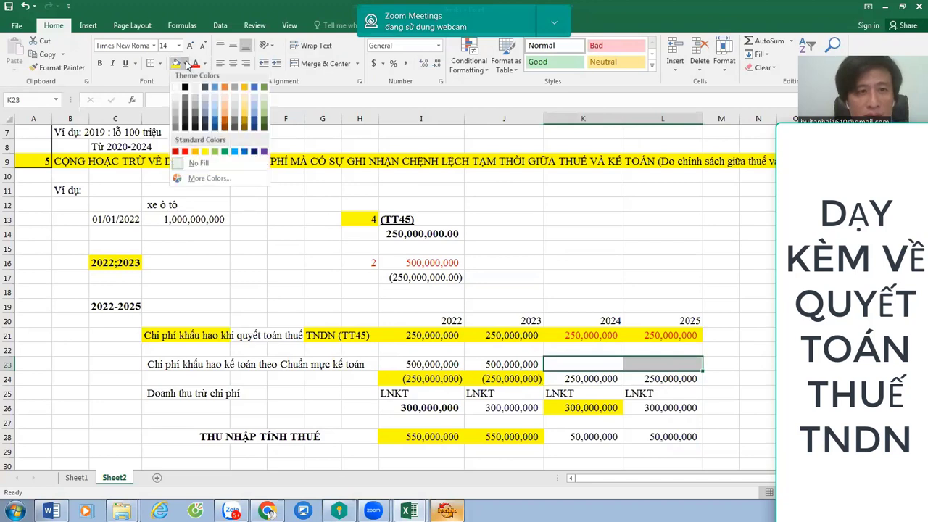
{"action": "left_click", "coordinate": [225, 154]}
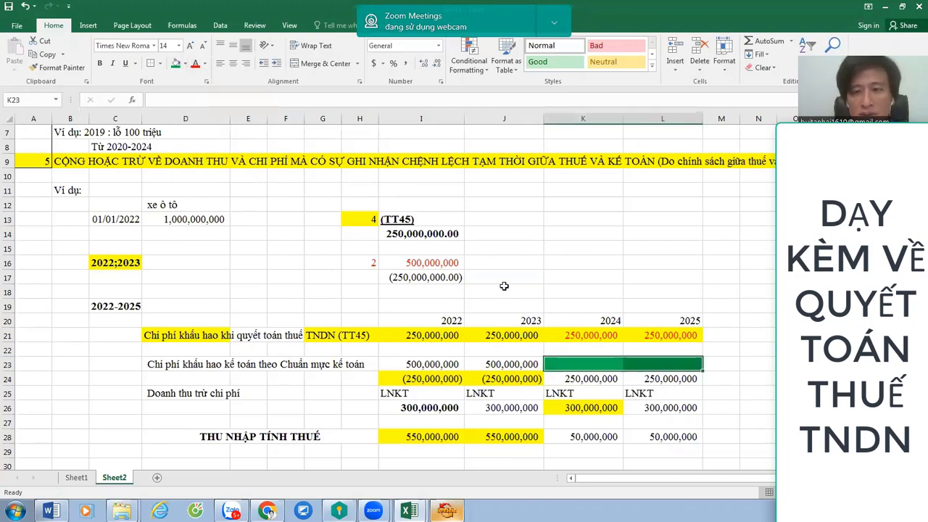
{"action": "left_click_drag", "start_coordinate": [581, 333], "coordinate": [663, 345]}
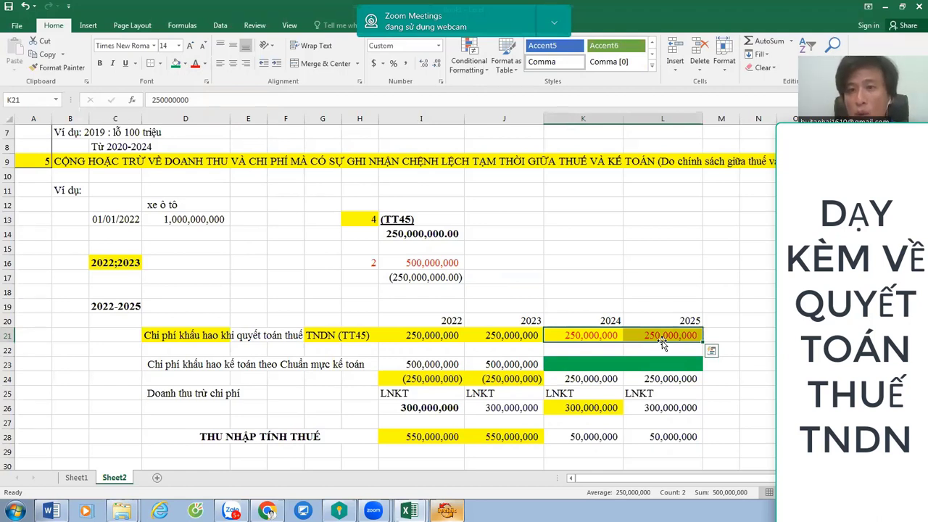
{"action": "left_click_drag", "start_coordinate": [607, 115], "coordinate": [649, 162]}
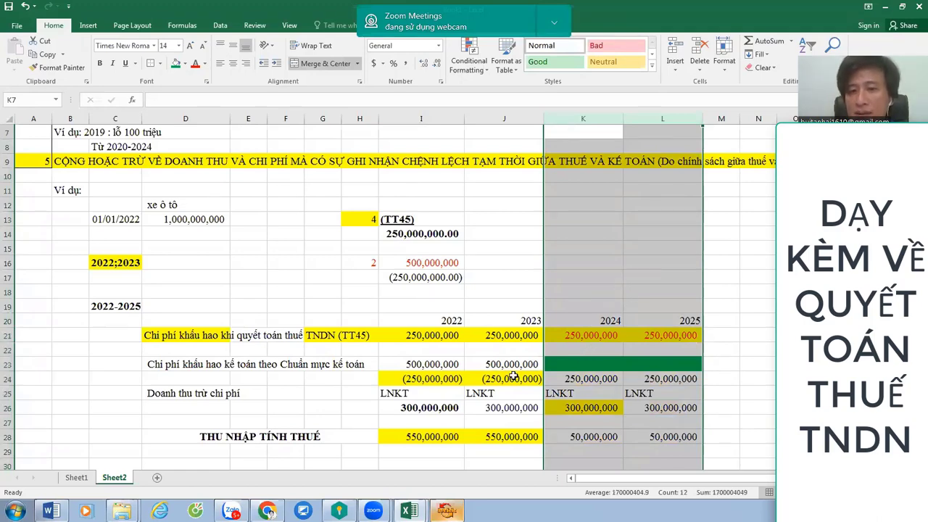
{"action": "left_click", "coordinate": [571, 340]}
{"action": "left_click", "coordinate": [655, 337], "text": "shift"}
{"action": "key", "text": "alt+Tab"}
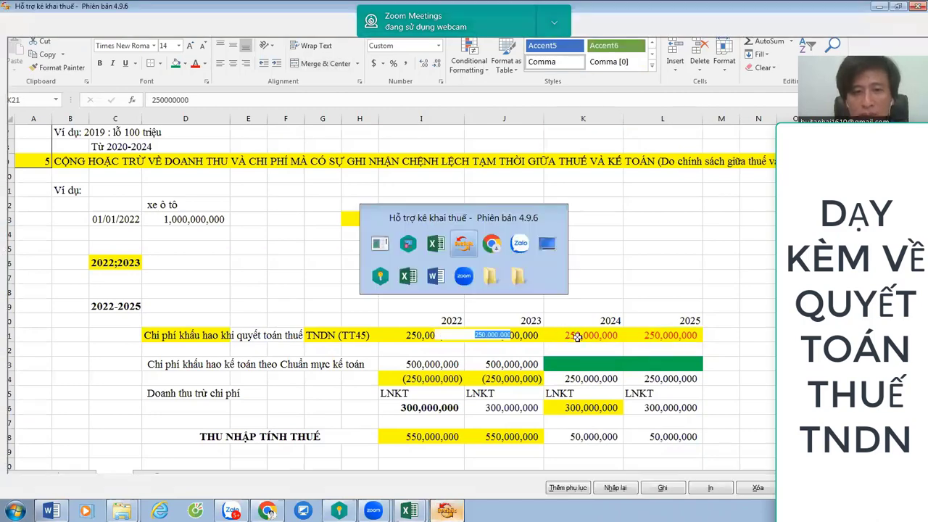
Move the 250.000.000 adjustment from B7 to B12, making taxable income B13 (150.000.000).
{"action": "key", "text": "Delete"}
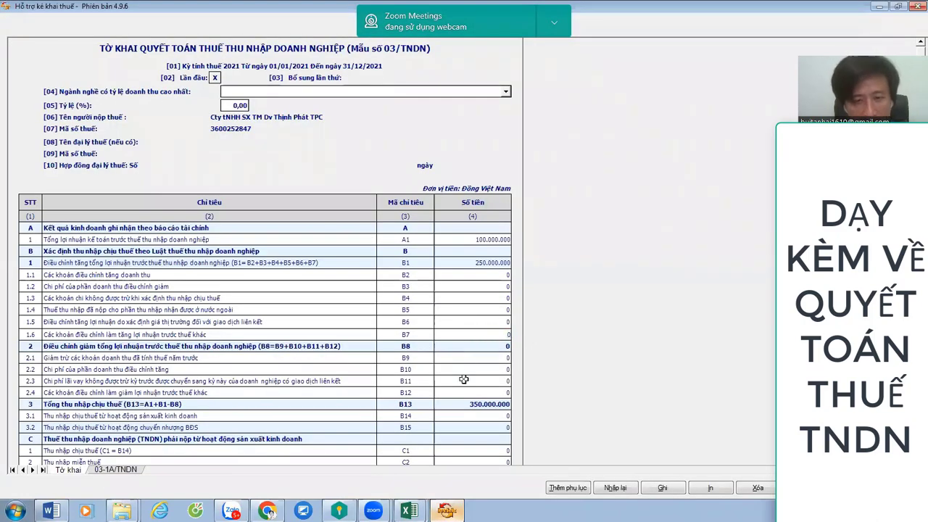
{"action": "left_click", "coordinate": [509, 393]}
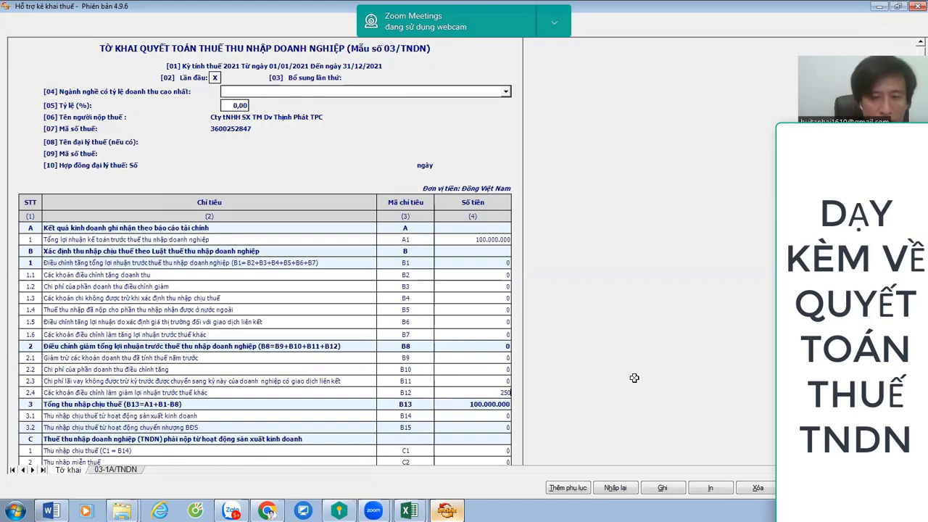
{"action": "type", "text": "250000000"}
{"action": "key", "text": "Return"}
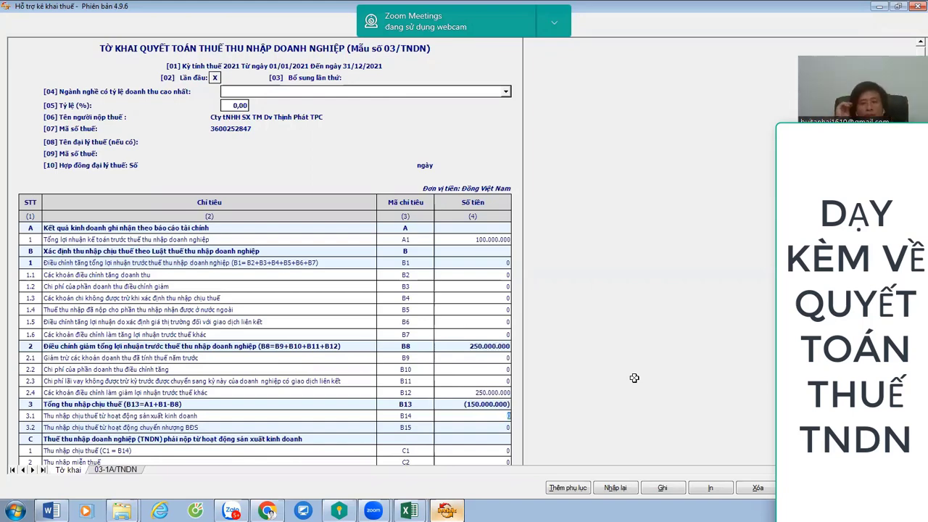
{"action": "key", "text": "alt+Tab"}
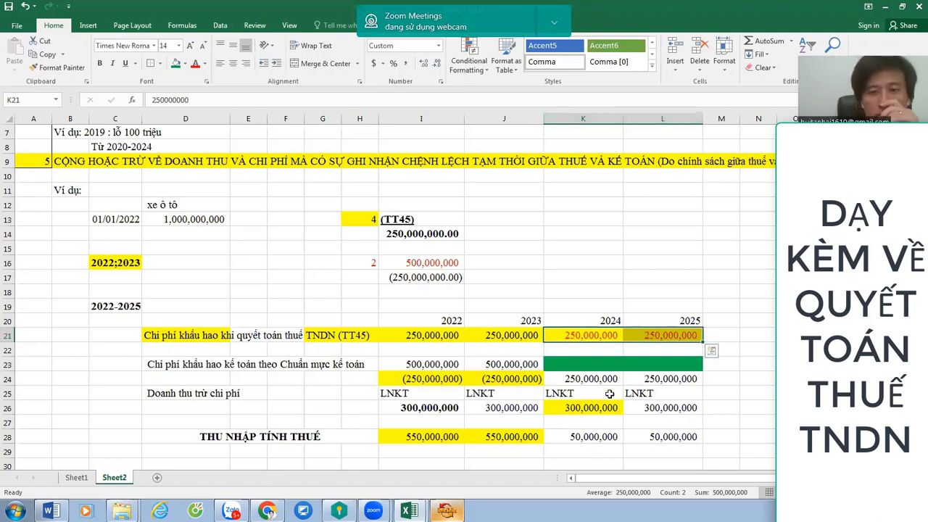
Scroll up to the CIT formula rows in Sheet2, then return to the 03/TNDN form.
{"action": "scroll", "coordinate": [610, 394], "scroll_direction": "up", "scroll_amount": 2}
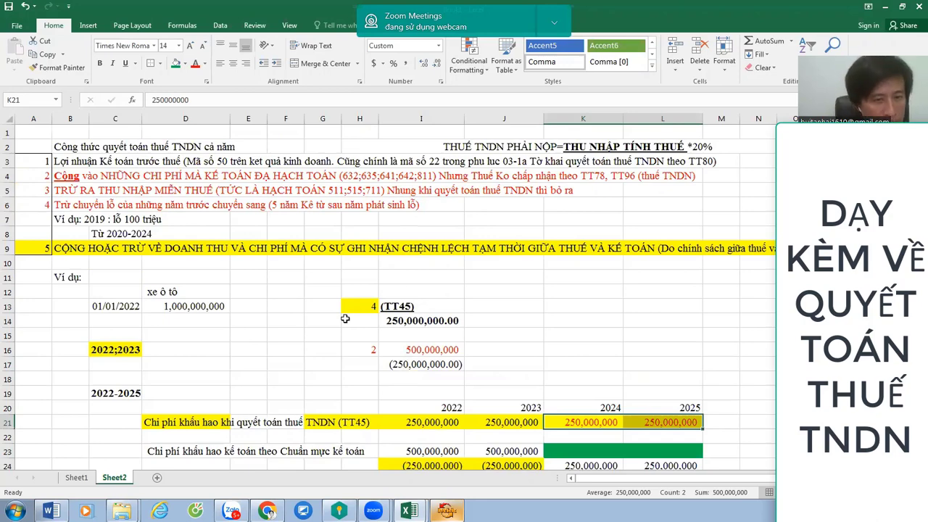
{"action": "left_click", "coordinate": [446, 511]}
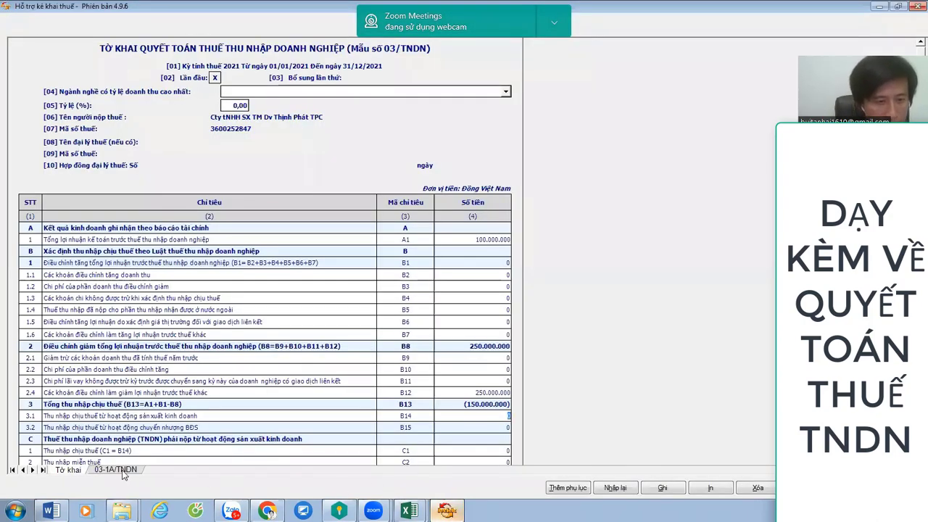
Save and close the 03/TNDN return, then open 2021 financial statements without the LCTTTT appendix.
{"action": "left_click", "coordinate": [118, 470]}
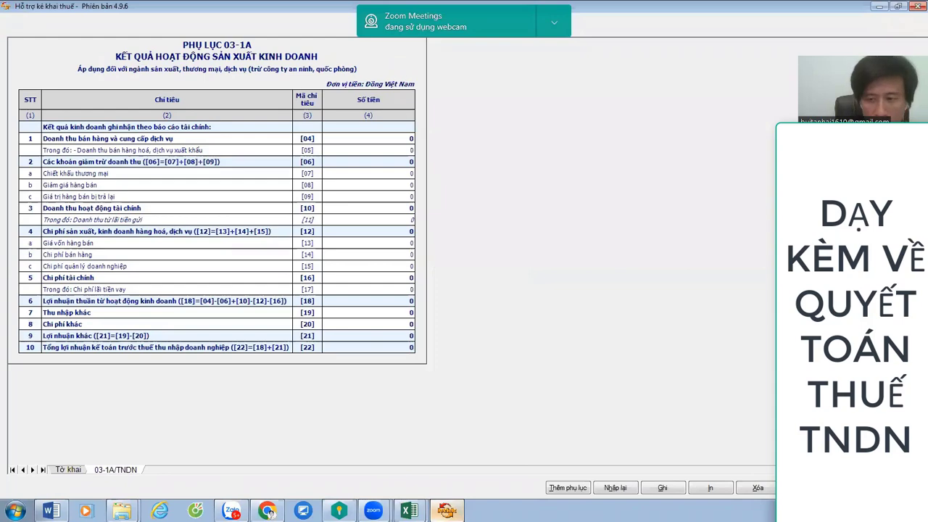
{"action": "left_click", "coordinate": [451, 295]}
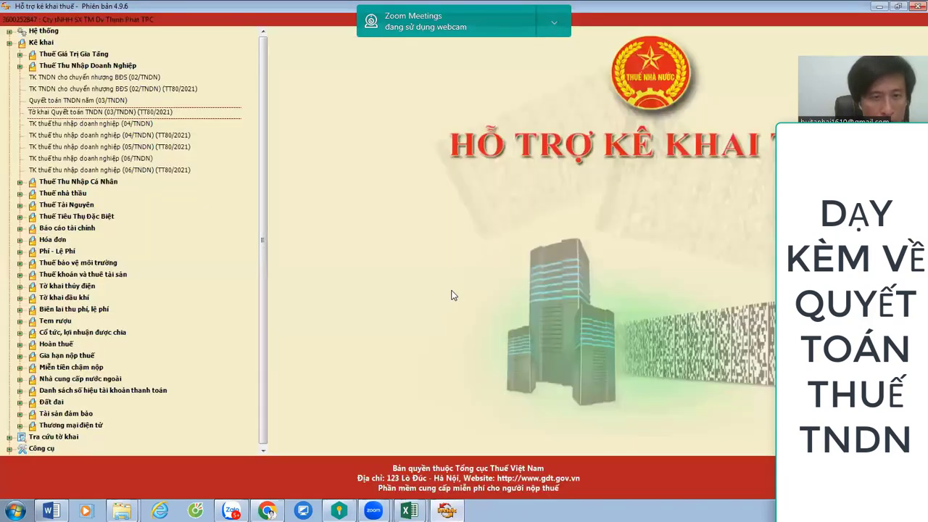
{"action": "left_click", "coordinate": [77, 229]}
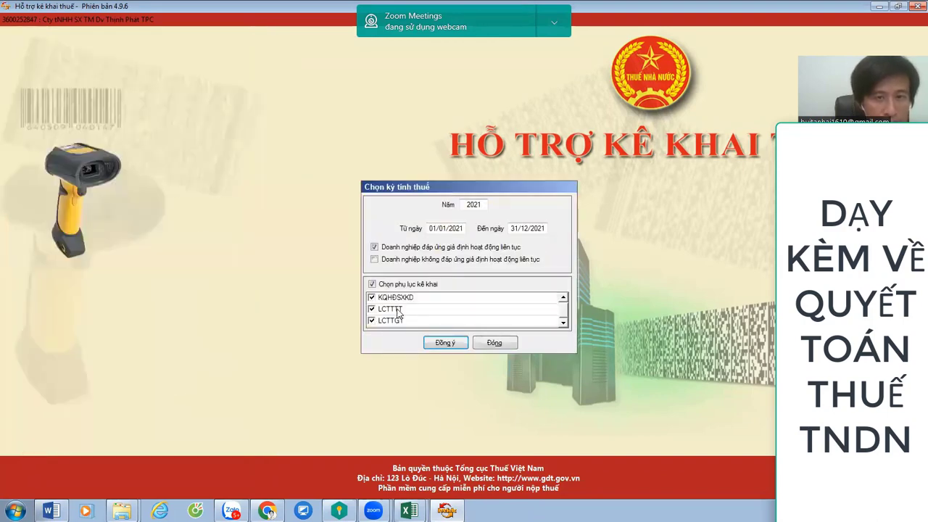
{"action": "left_click", "coordinate": [392, 309]}
{"action": "left_click", "coordinate": [446, 343]}
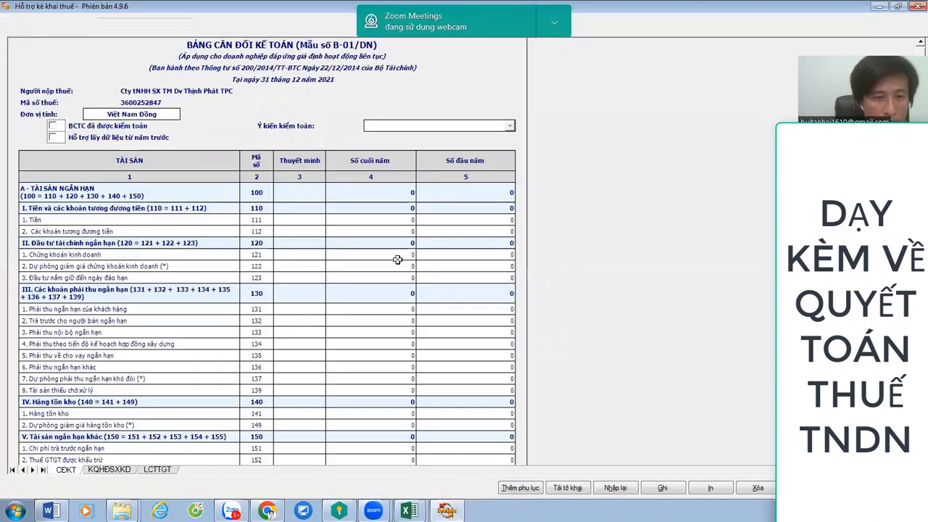
On KQHĐSXKD, enter this year's revenue 1.000.000.000, cost of goods 800.000.000 and admin expenses 400.000.000.
{"action": "left_click", "coordinate": [112, 470]}
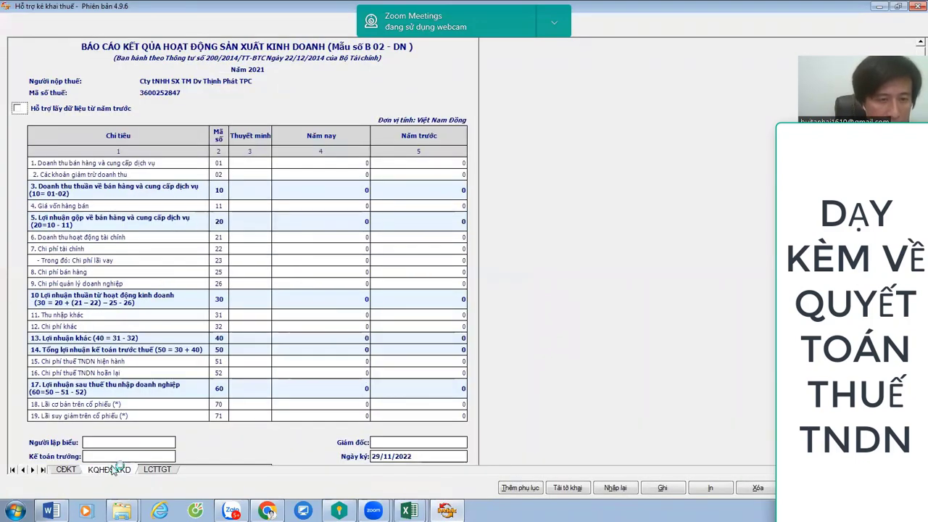
{"action": "left_click", "coordinate": [345, 166]}
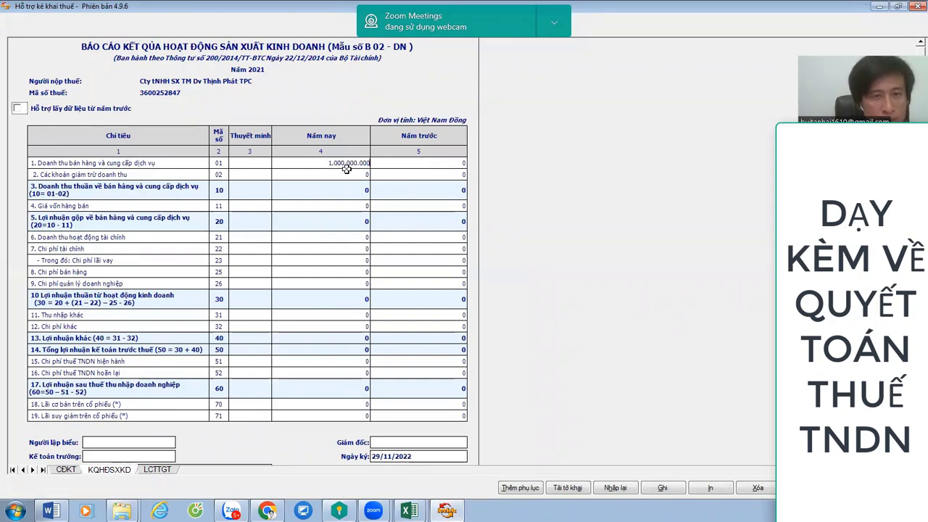
{"action": "type", "text": "1000000000"}
{"action": "key", "text": "Return"}
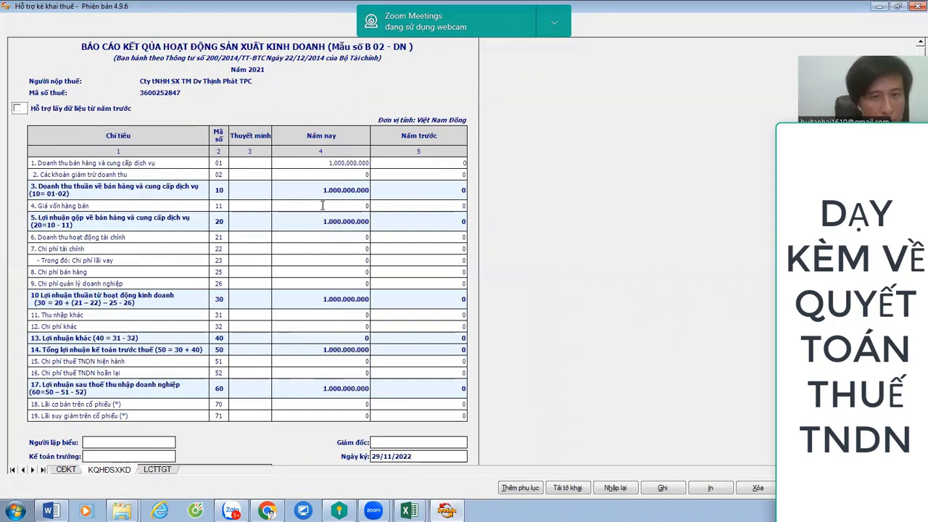
{"action": "left_click", "coordinate": [322, 206]}
{"action": "type", "text": "800.0"}
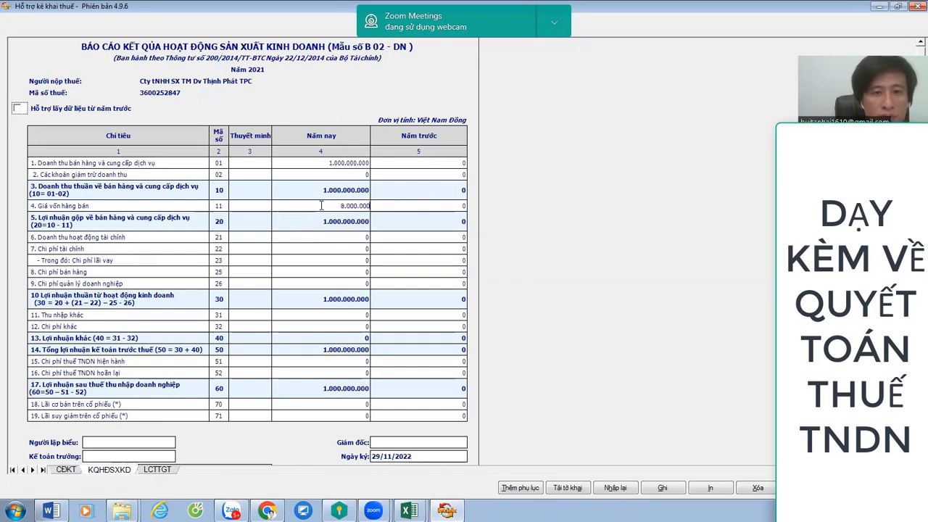
{"action": "type", "text": "00.000"}
{"action": "key", "text": "Tab"}
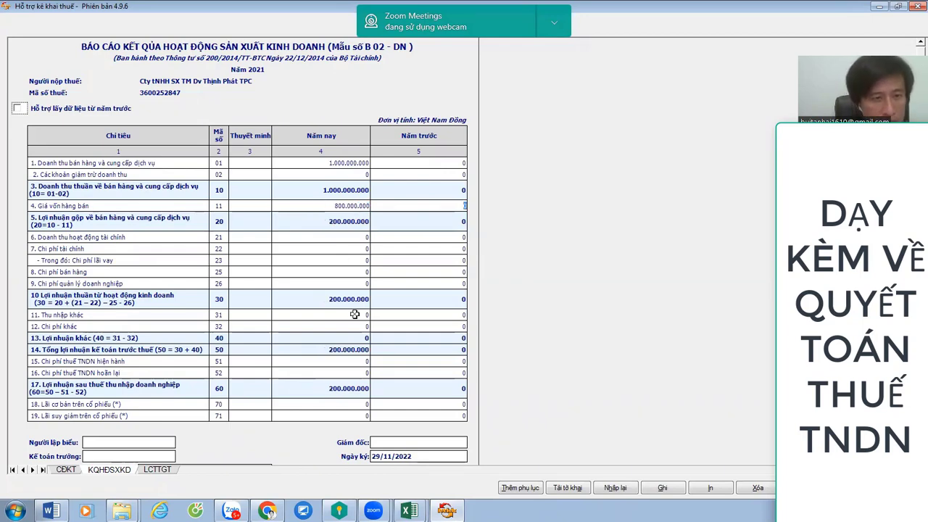
{"action": "left_click", "coordinate": [350, 284]}
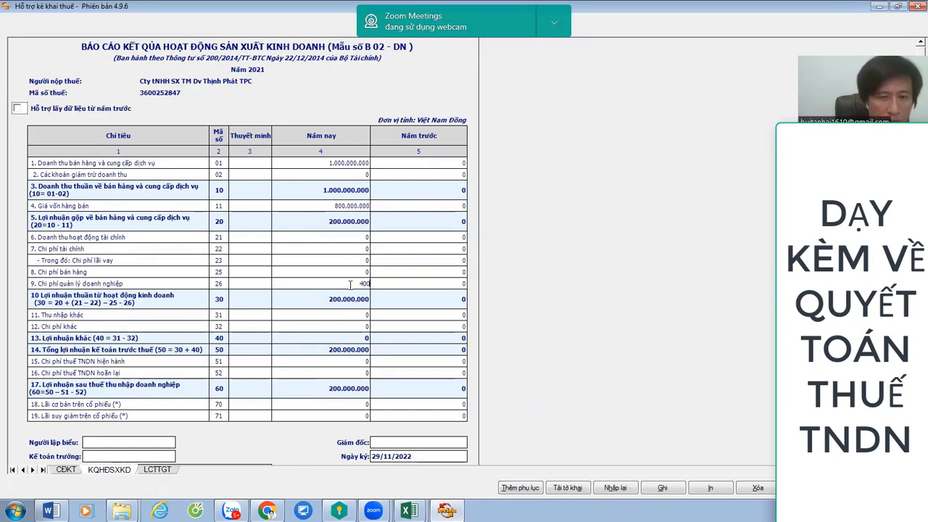
{"action": "type", "text": "400000000"}
{"action": "key", "text": "Tab"}
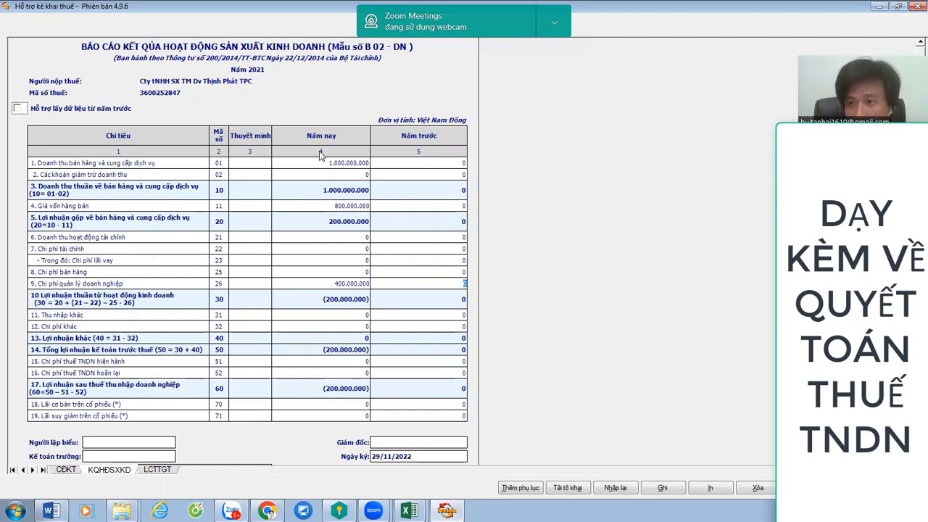
{"action": "key", "text": "alt+Tab"}
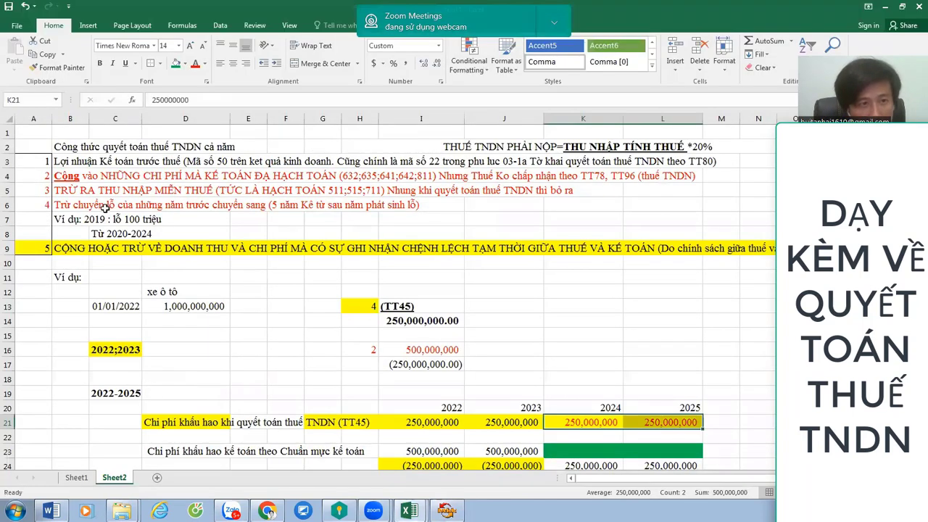
Walk through the CIT steps in cells B4, C4, C3 and B7, then return to HTKK.
{"action": "left_click", "coordinate": [65, 179]}
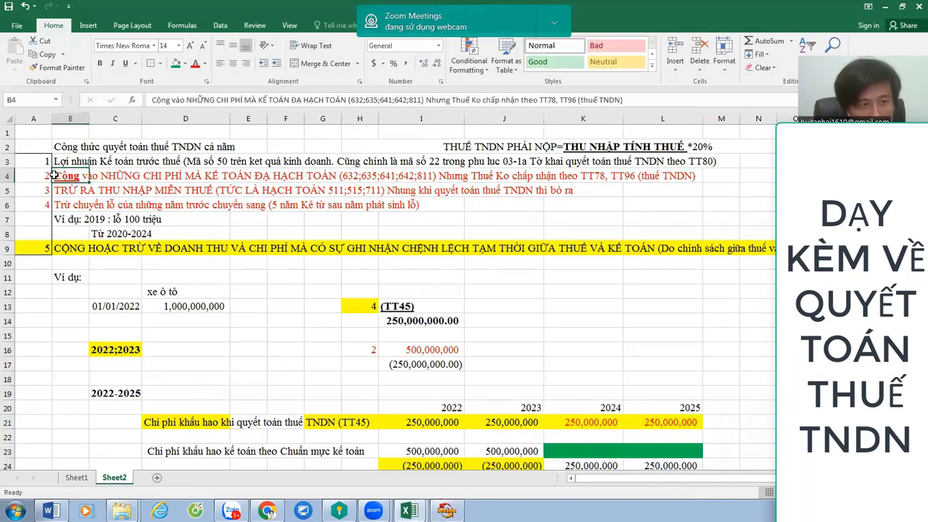
{"action": "left_click", "coordinate": [130, 171]}
{"action": "left_click", "coordinate": [138, 161]}
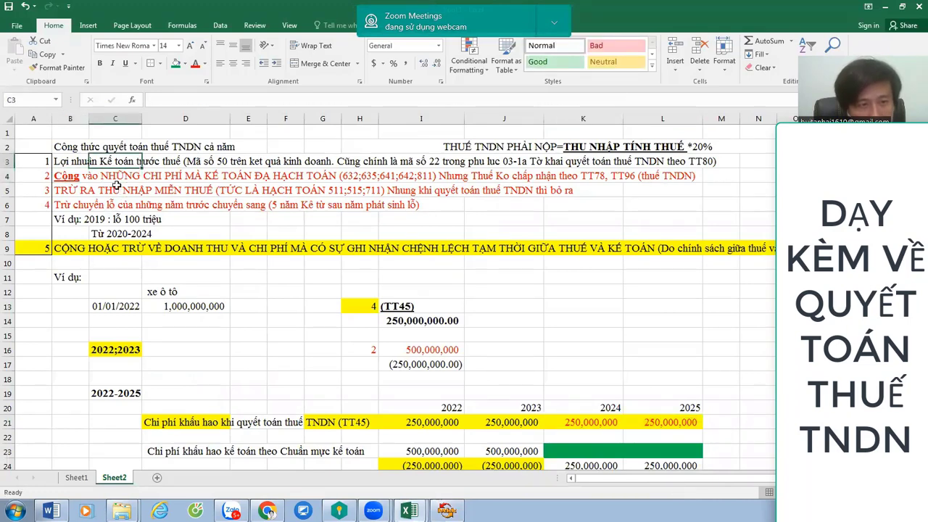
{"action": "left_click", "coordinate": [85, 215]}
{"action": "key", "text": "alt+Tab"}
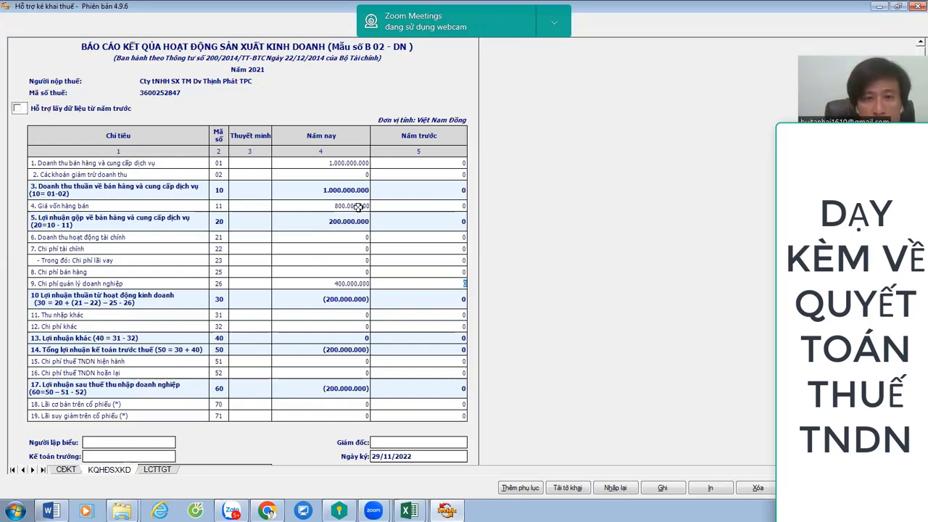
Switch between the Excel worksheet and the HTKK income statement to compare them.
{"action": "key", "text": "alt+Tab"}
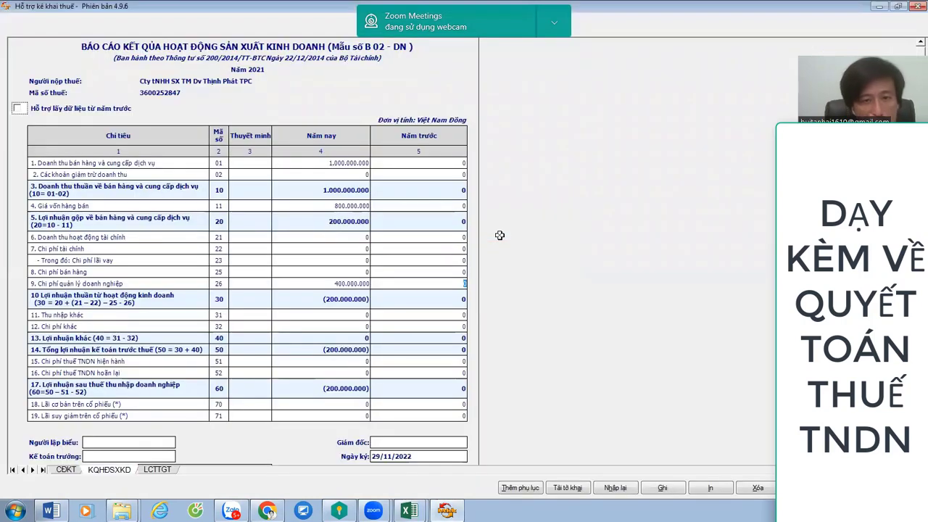
{"action": "key", "text": "alt+Tab"}
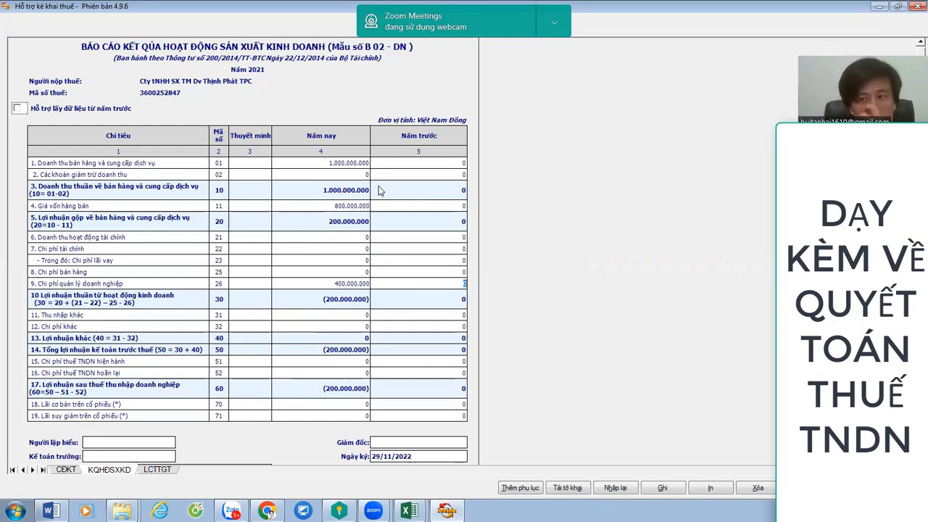
{"action": "key", "text": "alt+Tab"}
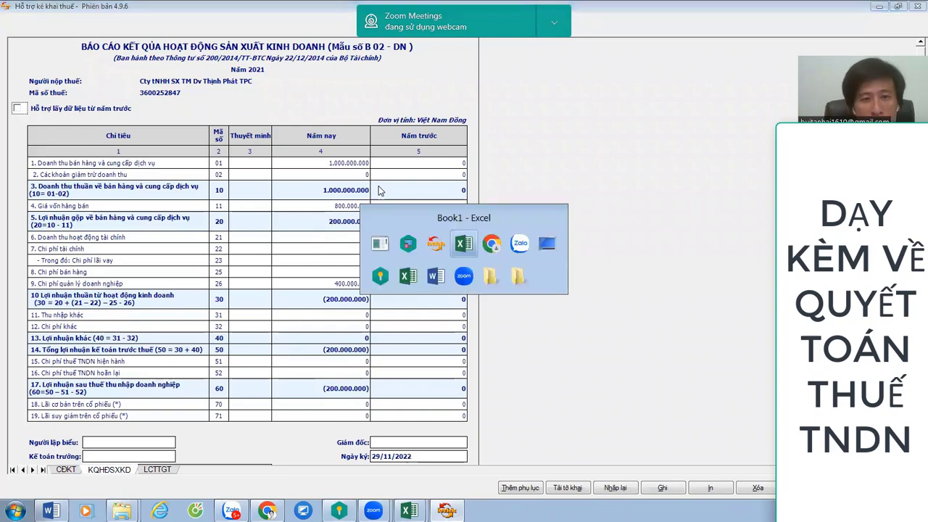
{"action": "key", "text": "alt+Tab"}
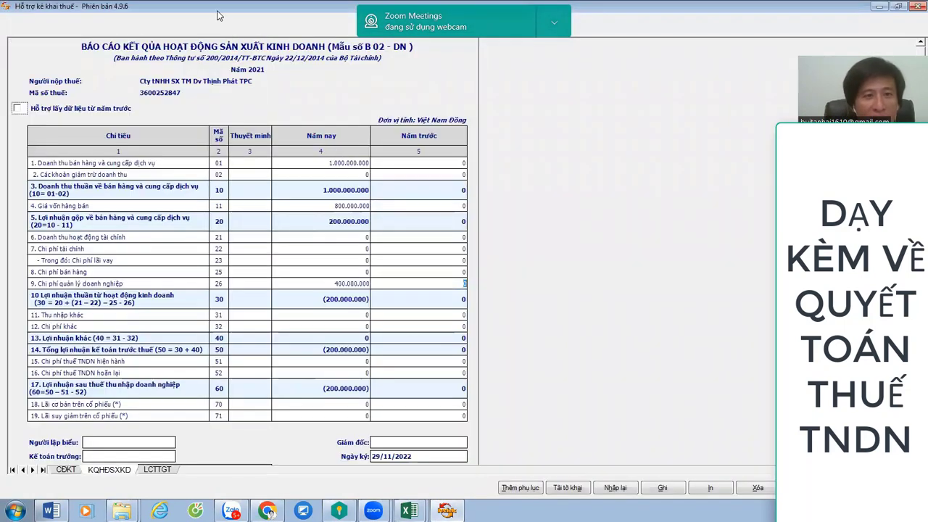
Glance at the CĐKT balance sheet and row 26 admin expenses, then return to Excel.
{"action": "left_click", "coordinate": [66, 470]}
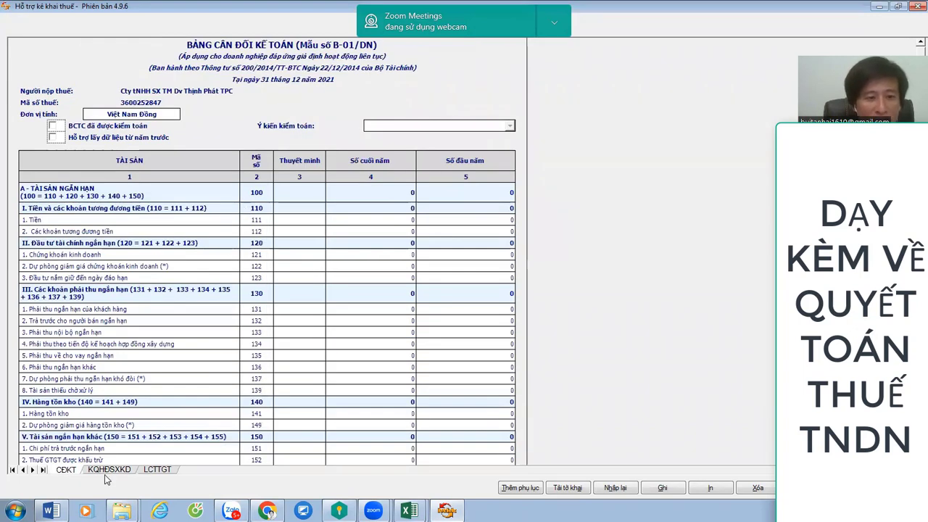
{"action": "left_click", "coordinate": [108, 470]}
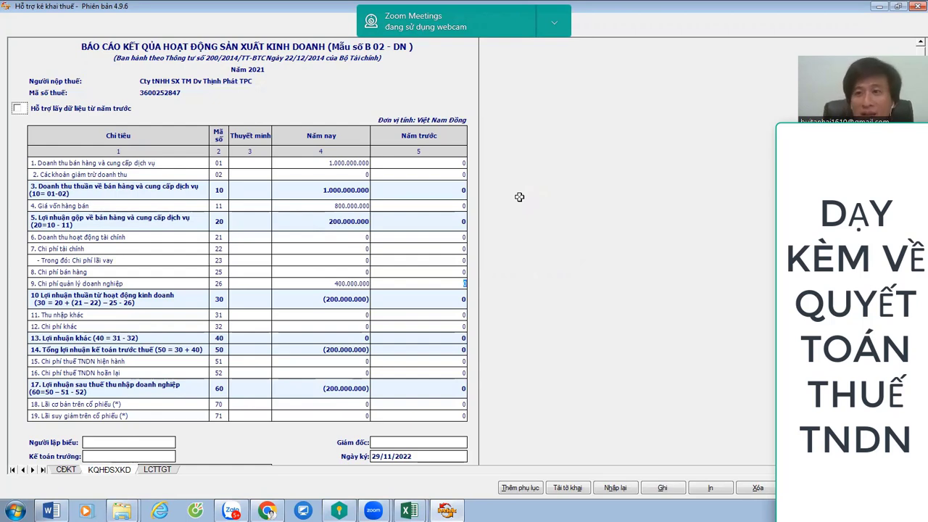
{"action": "left_click", "coordinate": [348, 284]}
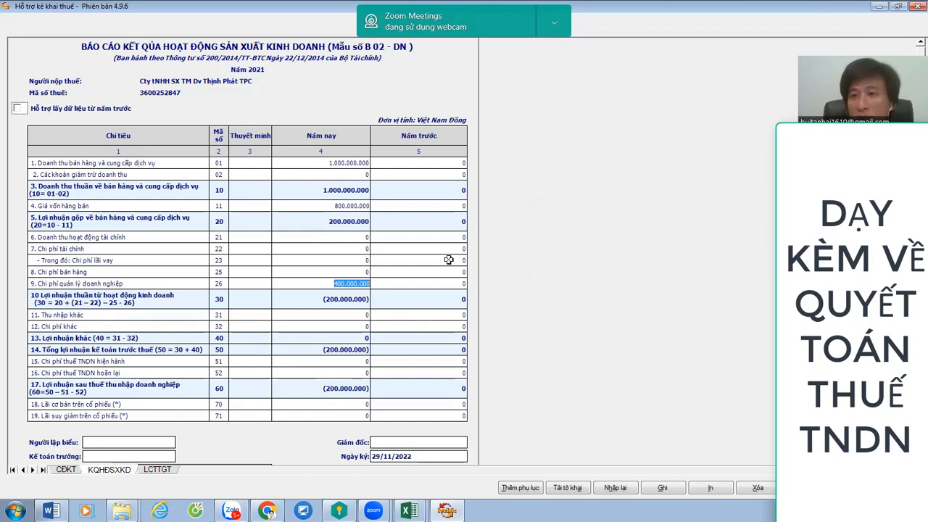
{"action": "key", "text": "alt+Tab"}
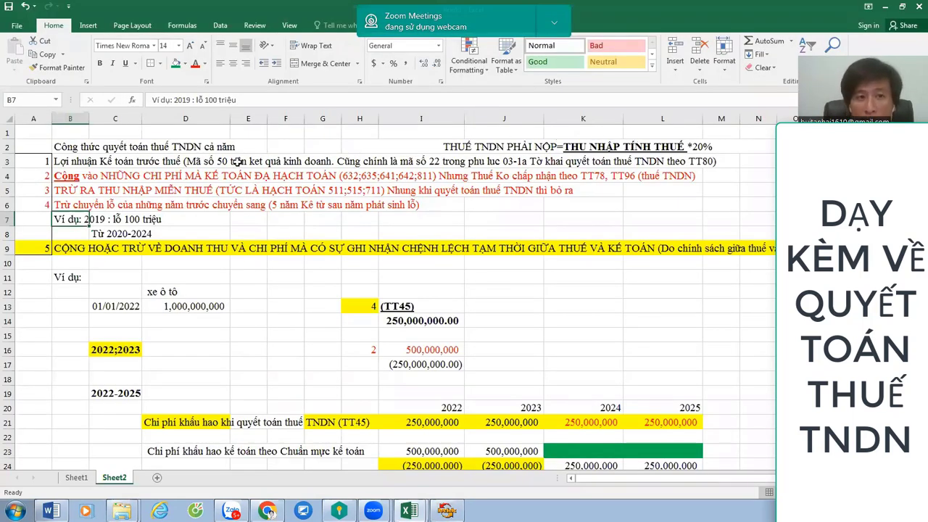
Select worksheet rows 2–9 holding the formula steps, then return to HTKK.
{"action": "left_click", "coordinate": [7, 147]}
{"action": "left_click_drag", "start_coordinate": [9, 167], "coordinate": [9, 248]}
{"action": "key", "text": "alt+Tab"}
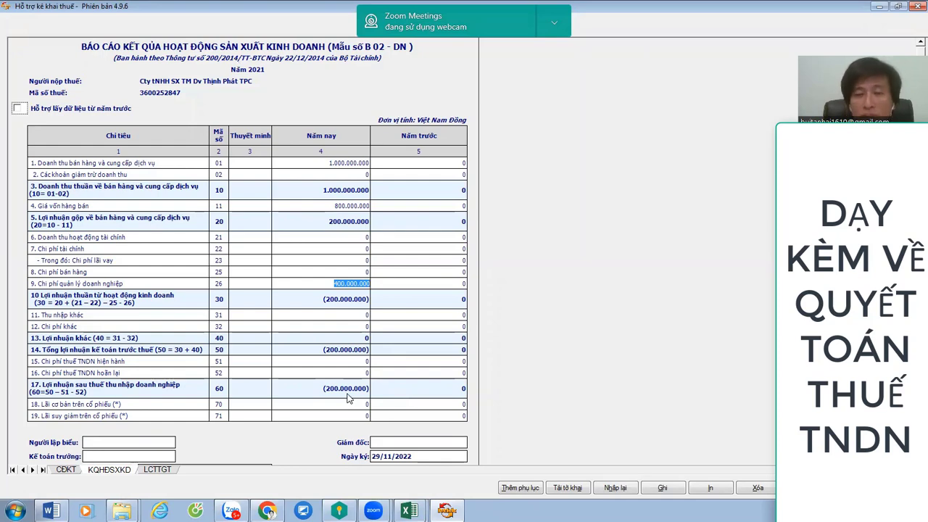
{"action": "key", "text": "alt+Tab"}
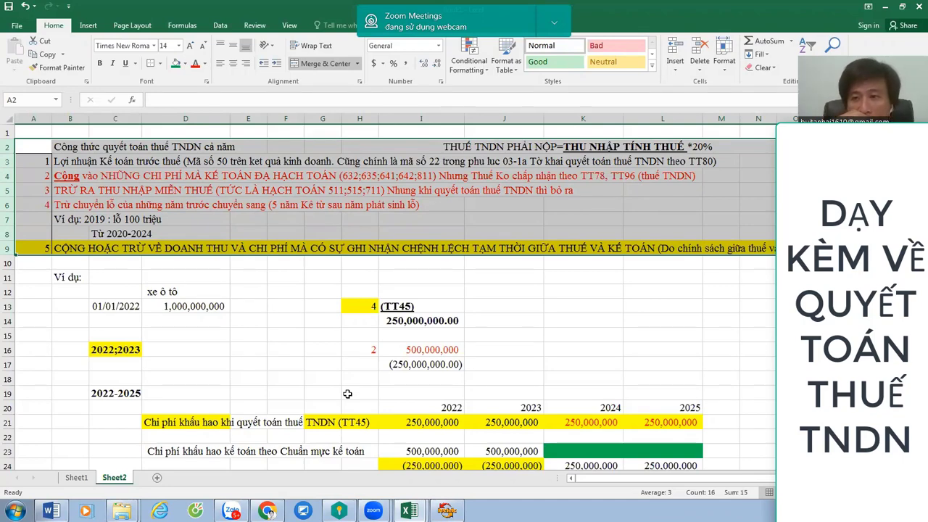
{"action": "key", "text": "alt+Tab"}
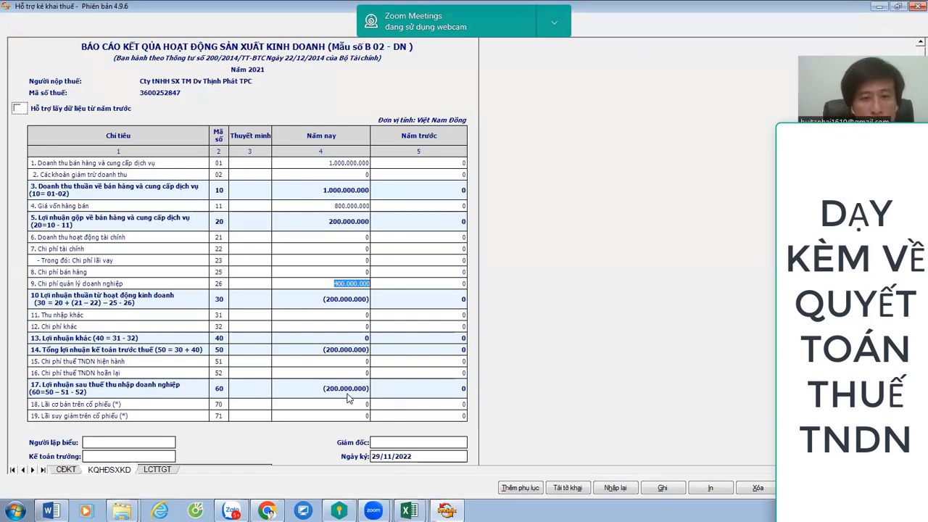
Point out the 800.000.000 cost of goods sold and 400.000.000 admin expense figures.
{"action": "left_click", "coordinate": [345, 207]}
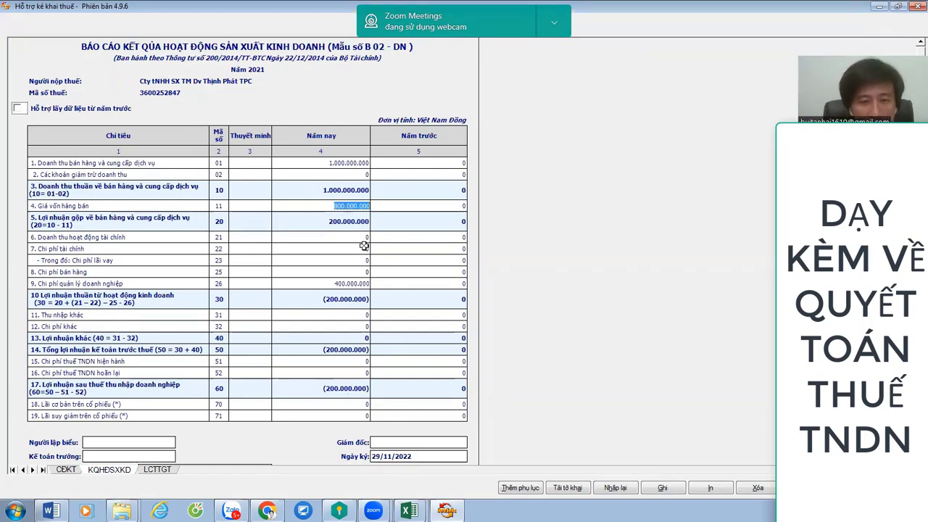
{"action": "left_click", "coordinate": [352, 284]}
{"action": "left_click", "coordinate": [348, 207]}
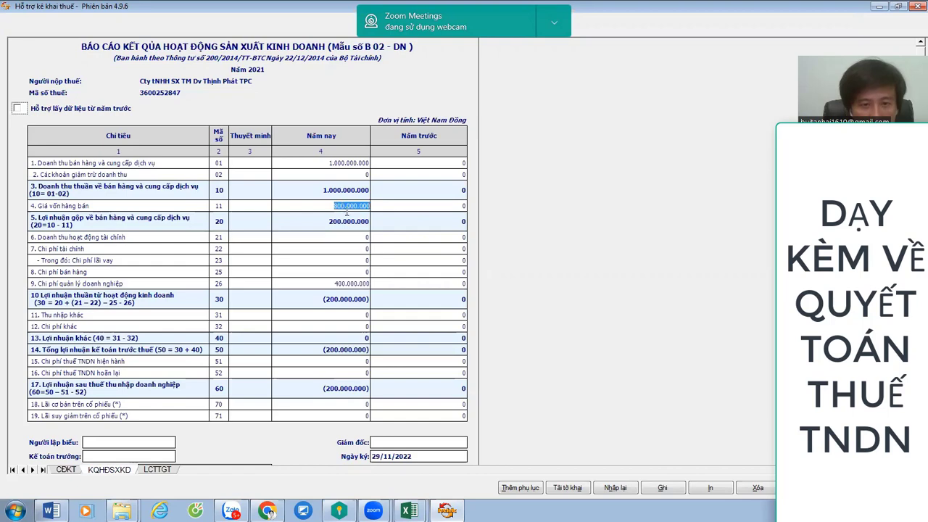
{"action": "left_click", "coordinate": [357, 283]}
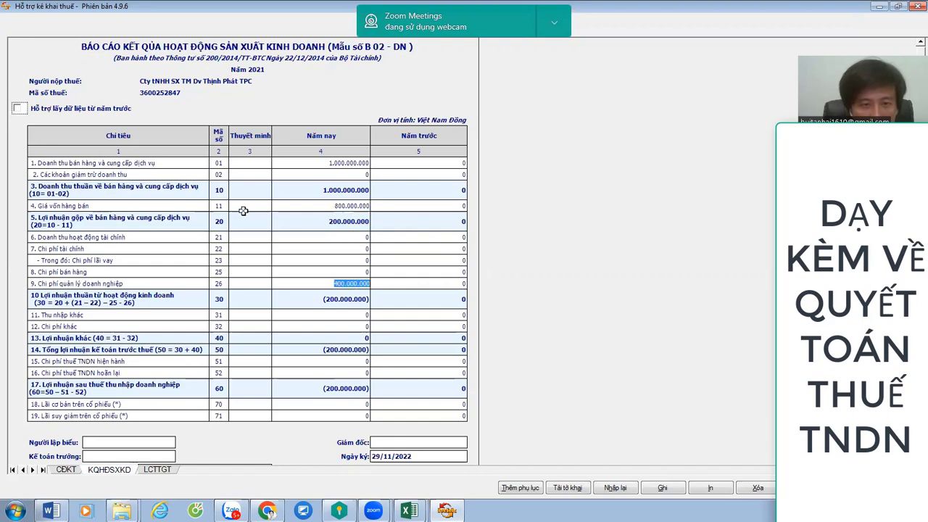
Enter 632 in row 11 and 642 in row 26 under Năm trước.
{"action": "left_click", "coordinate": [332, 209]}
{"action": "left_click", "coordinate": [414, 206]}
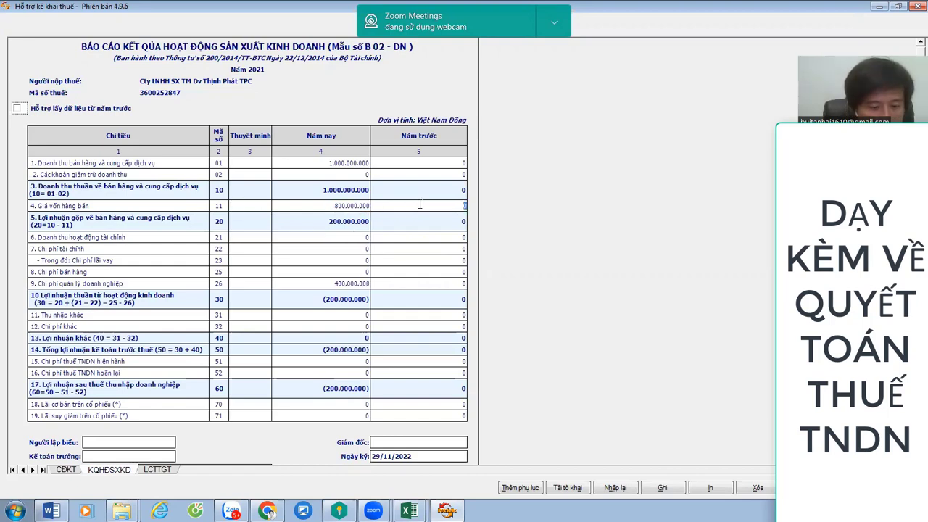
{"action": "type", "text": "632"}
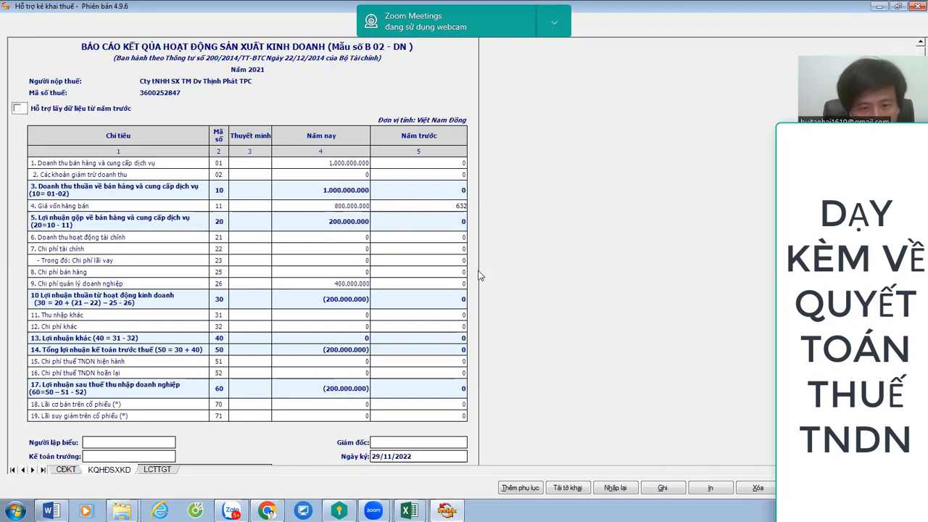
{"action": "left_click", "coordinate": [458, 283]}
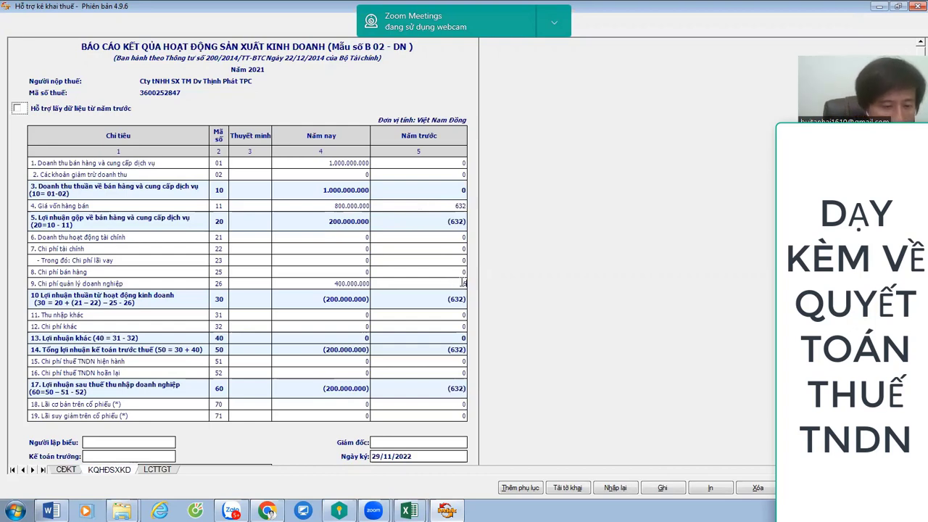
{"action": "type", "text": "642"}
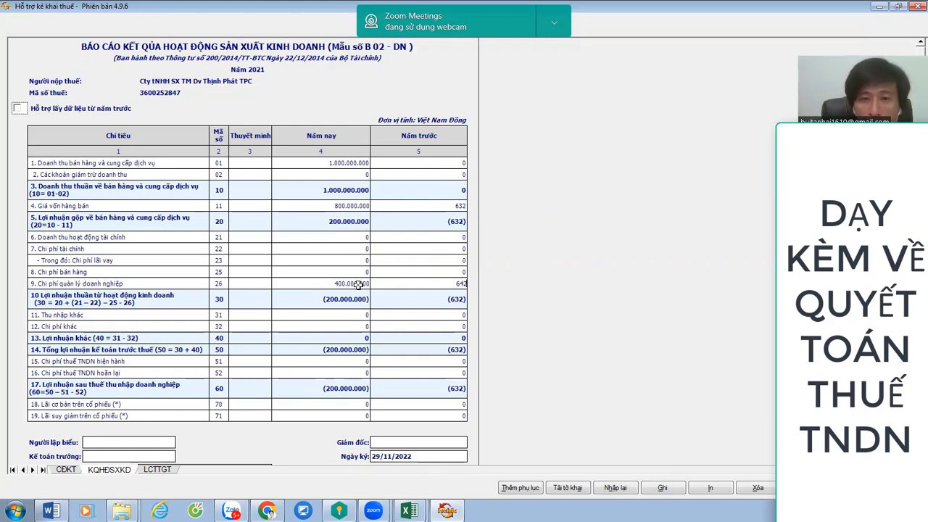
Switch to Excel and back so HTKK commits 642, giving prior-year totals of (1.274).
{"action": "key", "text": "alt+Tab"}
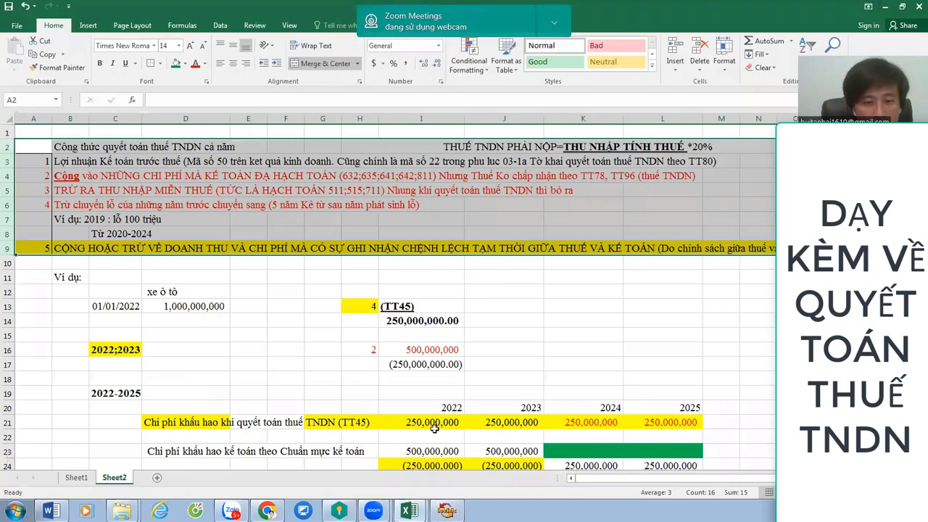
{"action": "key", "text": "alt+Tab"}
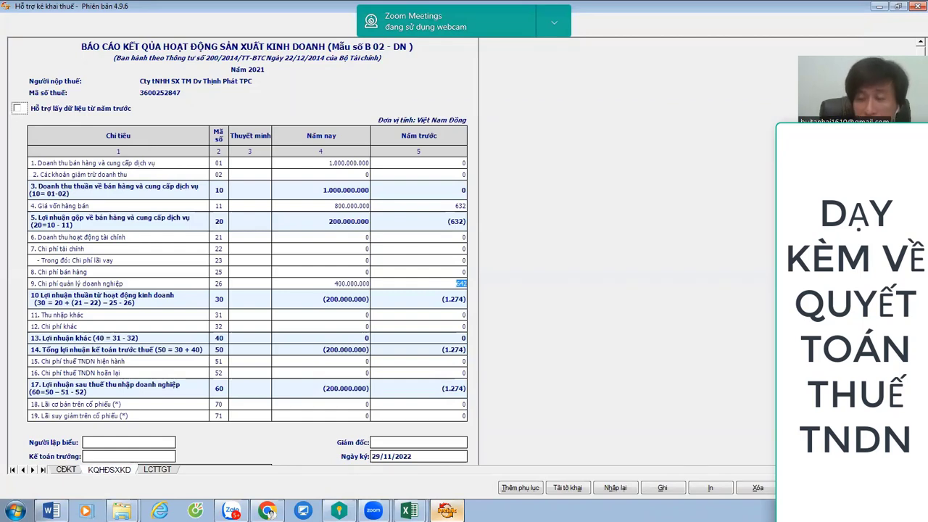
Review rows 11 and 26, then clear row 11's prior-year 632 back to 0.
{"action": "left_click", "coordinate": [346, 282]}
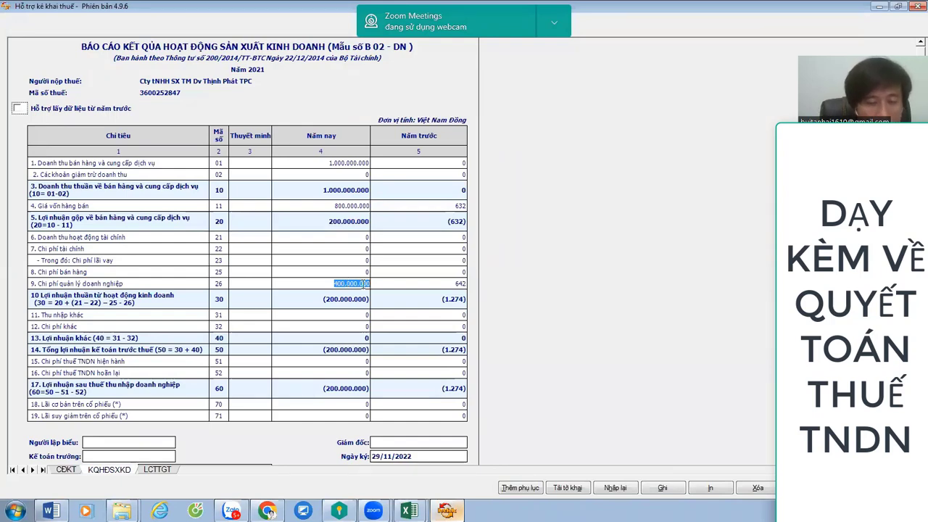
{"action": "left_click", "coordinate": [345, 206]}
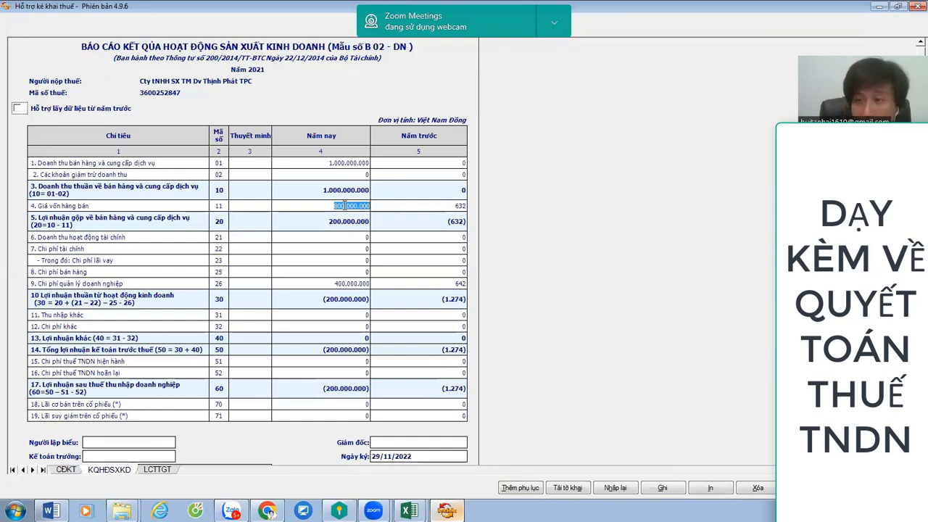
{"action": "left_click", "coordinate": [349, 283]}
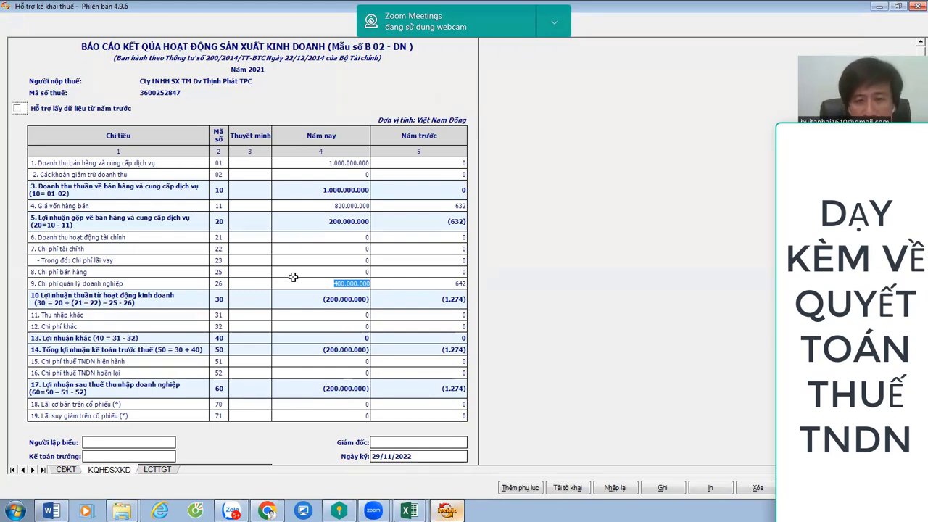
{"action": "left_click", "coordinate": [462, 206]}
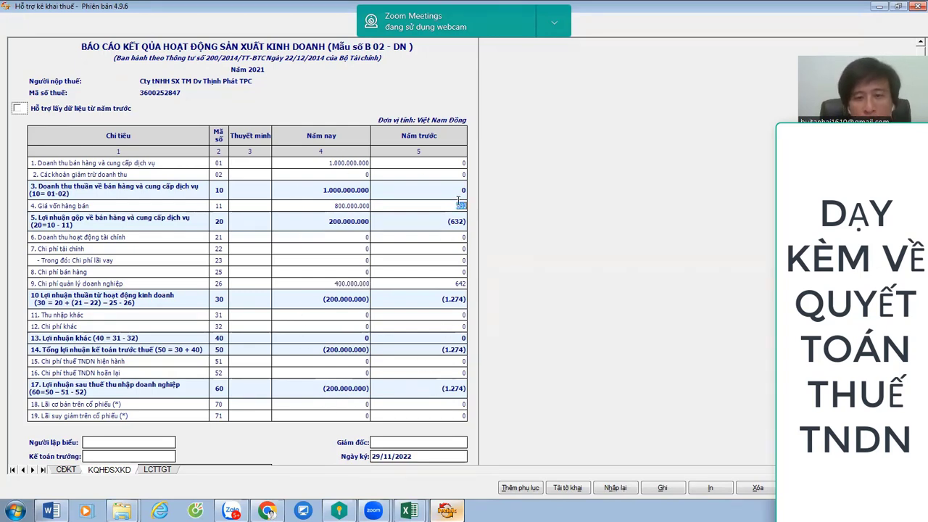
{"action": "left_click", "coordinate": [459, 283]}
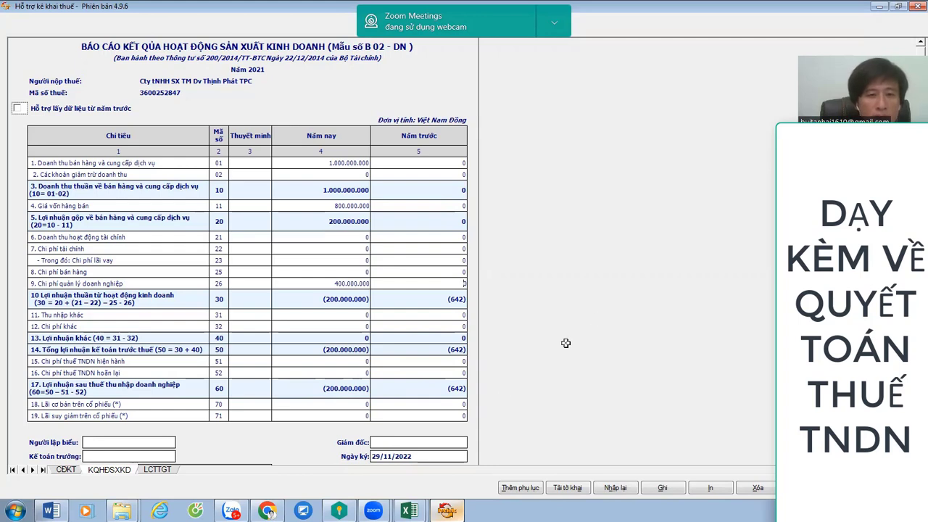
Commit the cleared row 26 prior-year value by clicking another cell.
{"action": "left_click", "coordinate": [360, 283]}
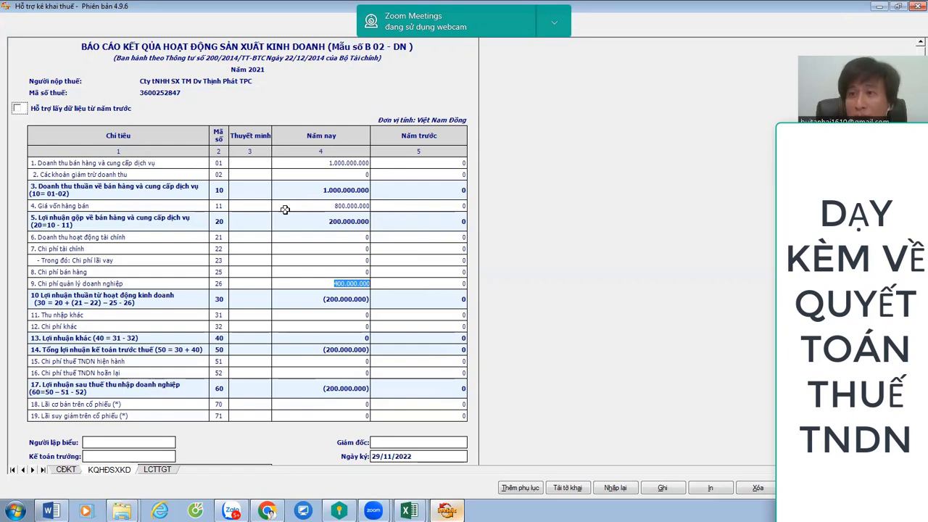
{"action": "key", "text": "alt+Tab"}
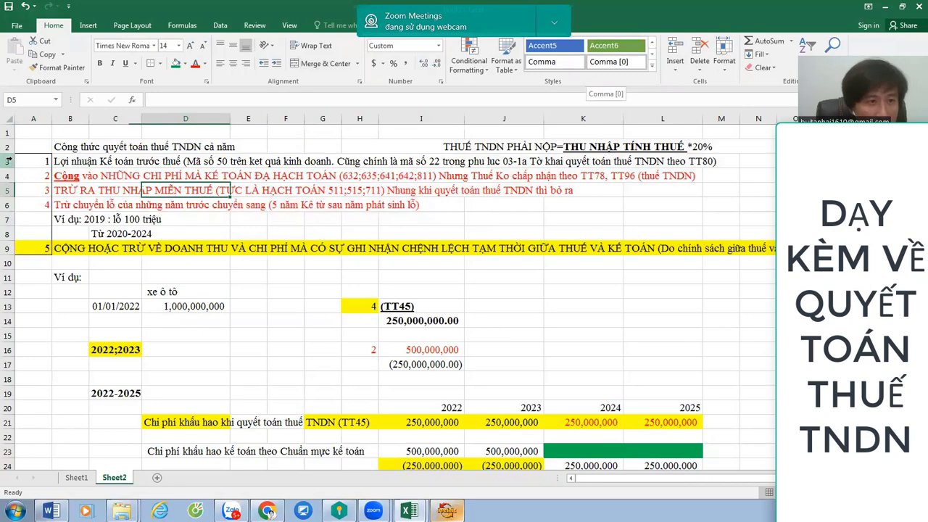
{"action": "left_click_drag", "start_coordinate": [9, 161], "coordinate": [9, 190]}
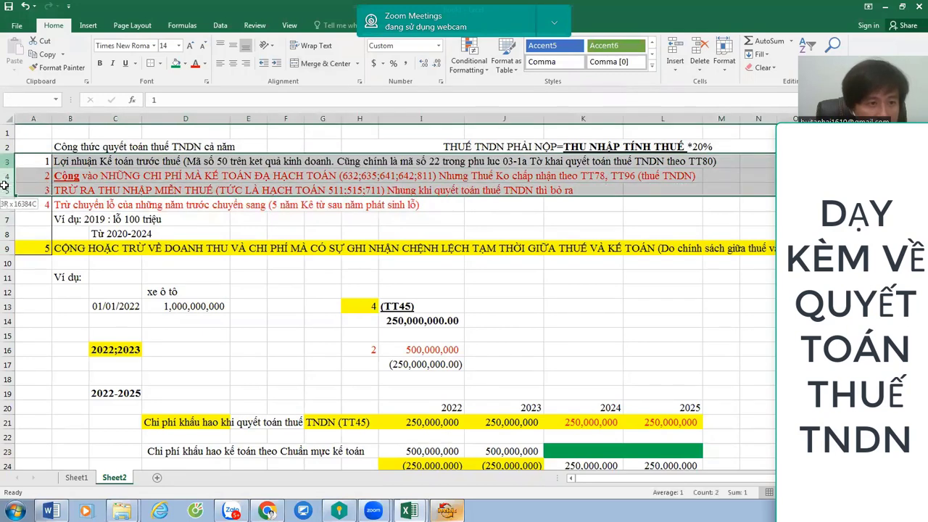
{"action": "left_click", "coordinate": [176, 64]}
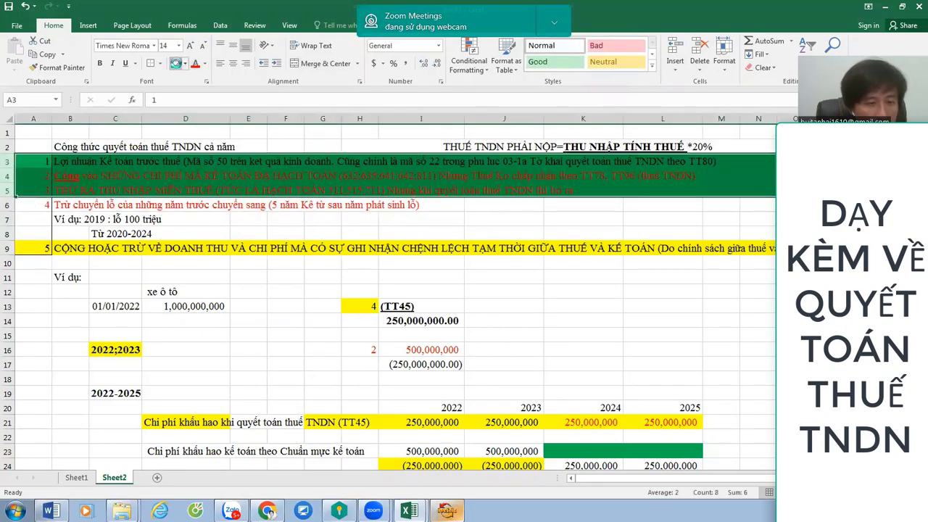
{"action": "key", "text": "ctrl+z"}
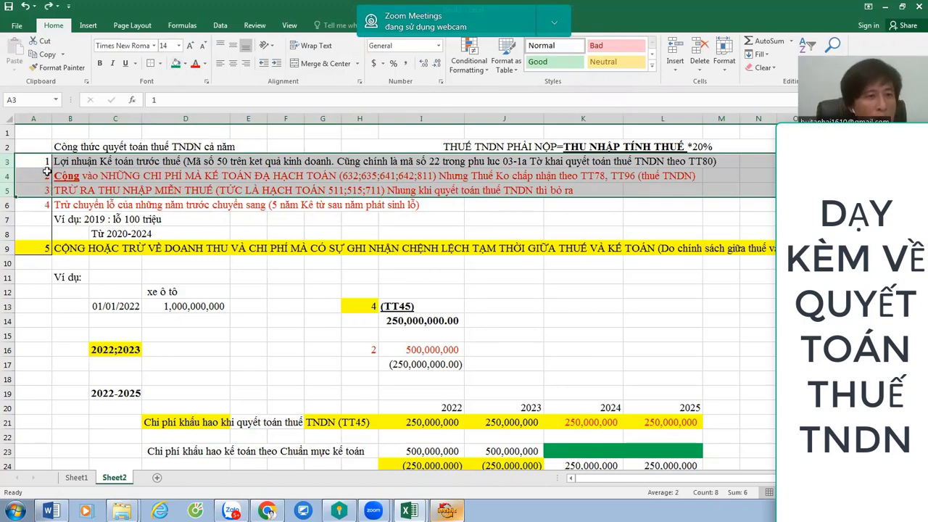
{"action": "left_click_drag", "start_coordinate": [44, 174], "coordinate": [44, 161]}
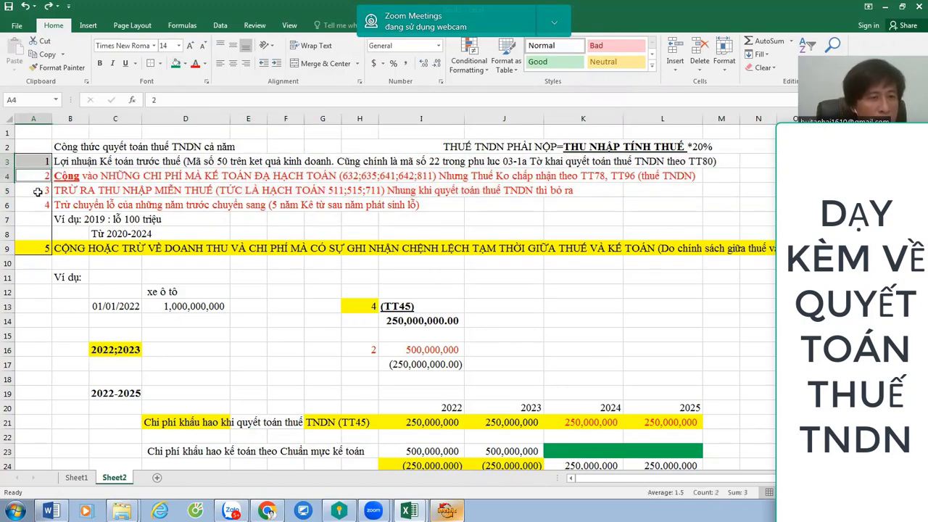
{"action": "left_click", "coordinate": [37, 191], "text": "ctrl"}
{"action": "left_click", "coordinate": [37, 248], "text": "ctrl"}
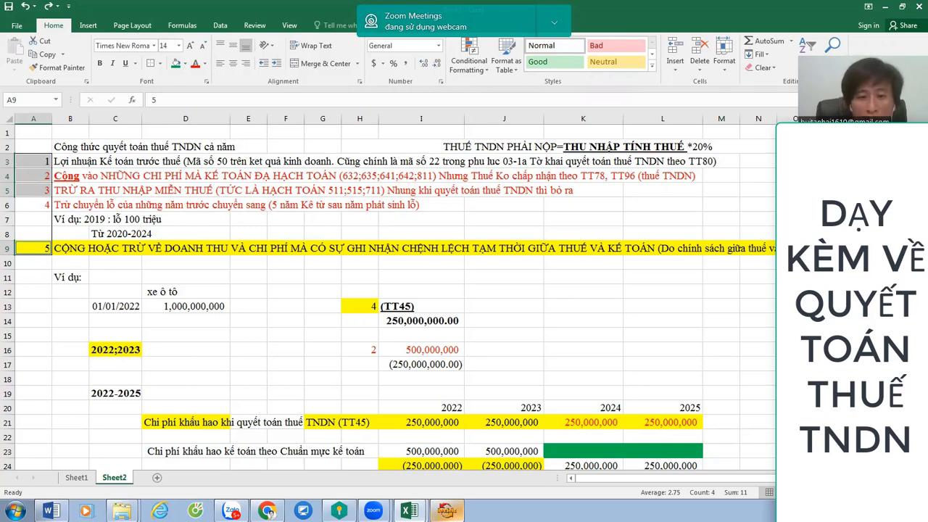
{"action": "left_click", "coordinate": [448, 513]}
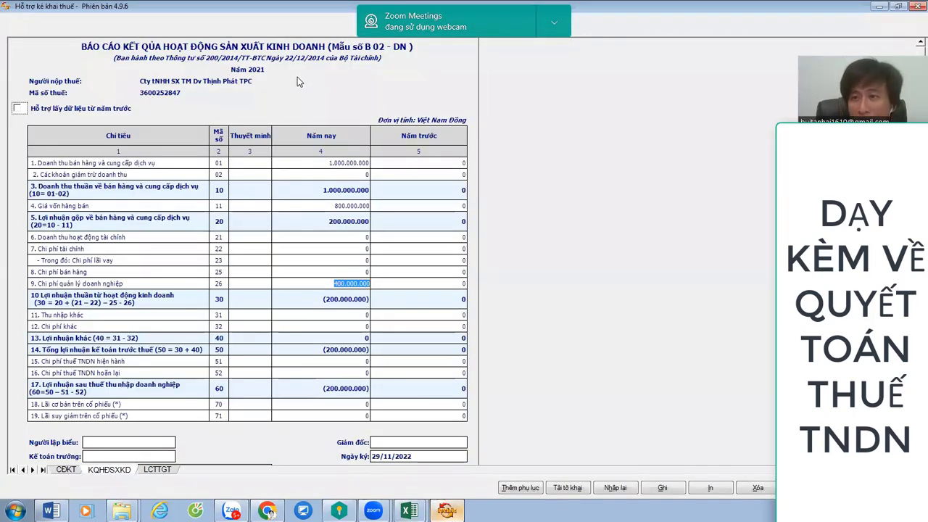
Switch from HTKK back to the Excel tax-formula worksheet.
{"action": "key", "text": "alt+Tab"}
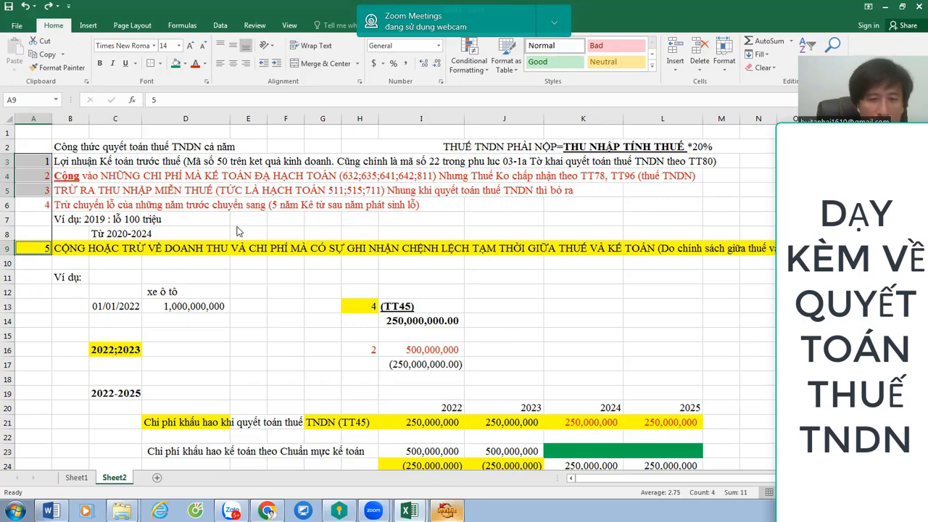
Open Save As with F12 and navigate to the DICHVUKETOAN folder on drive F.
{"action": "key", "text": "F12"}
{"action": "scroll", "coordinate": [94, 141], "scroll_direction": "down", "scroll_amount": 3}
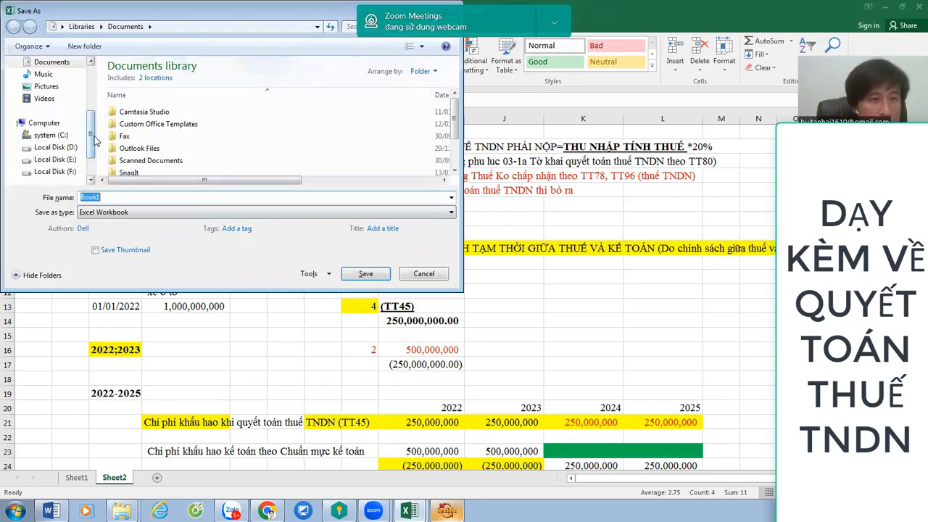
{"action": "left_click", "coordinate": [55, 159]}
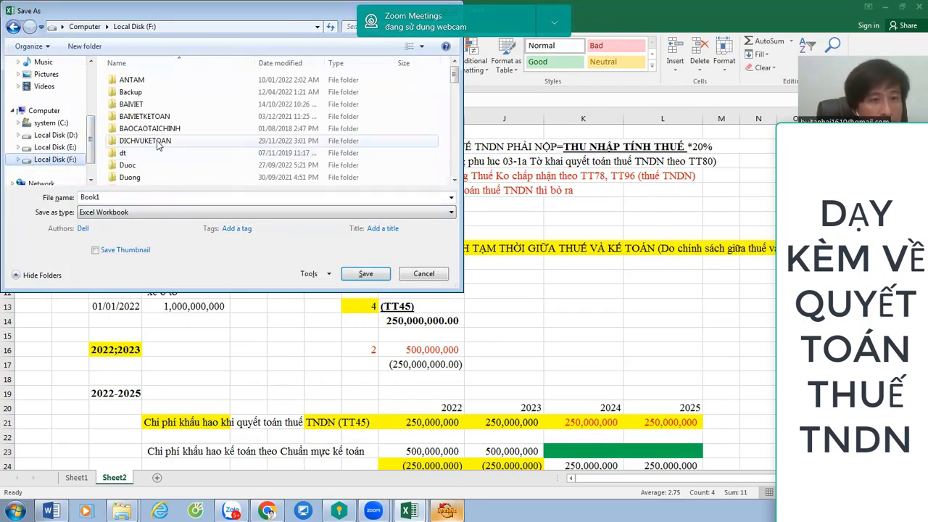
{"action": "left_click", "coordinate": [157, 142]}
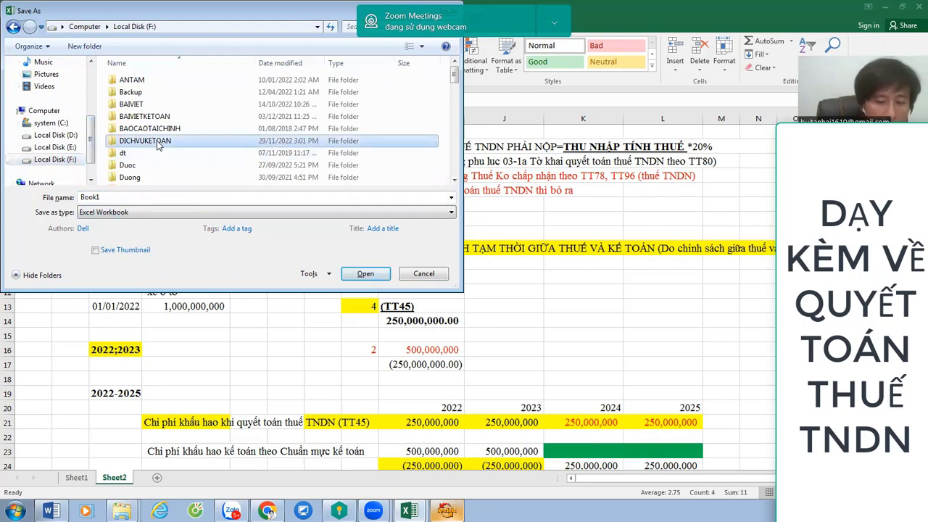
{"action": "double_click", "coordinate": [157, 142]}
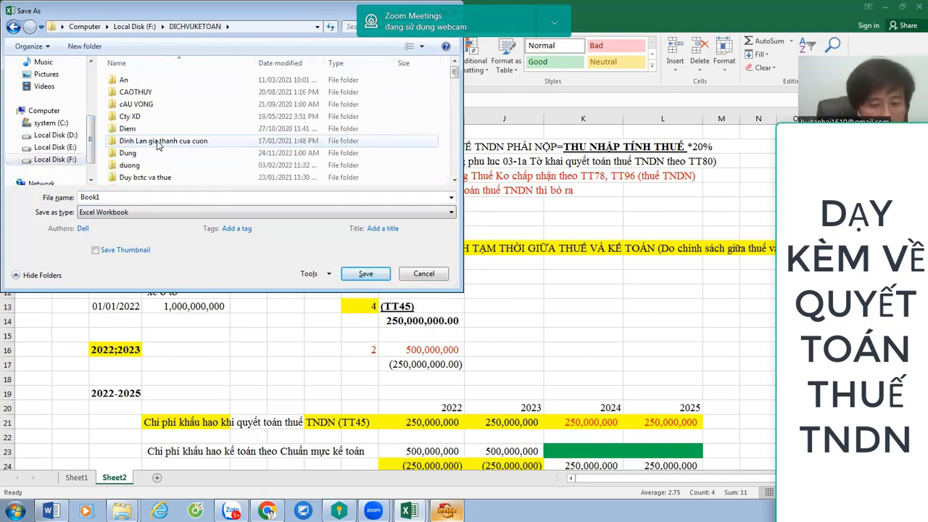
Find and open the client's folder inside DICHVUKETOAN.
{"action": "key", "text": "t"}
{"action": "key", "text": "Down"}
{"action": "key", "text": "Down"}
{"action": "key", "text": "Down"}
{"action": "key", "text": "Down"}
{"action": "key", "text": "Down"}
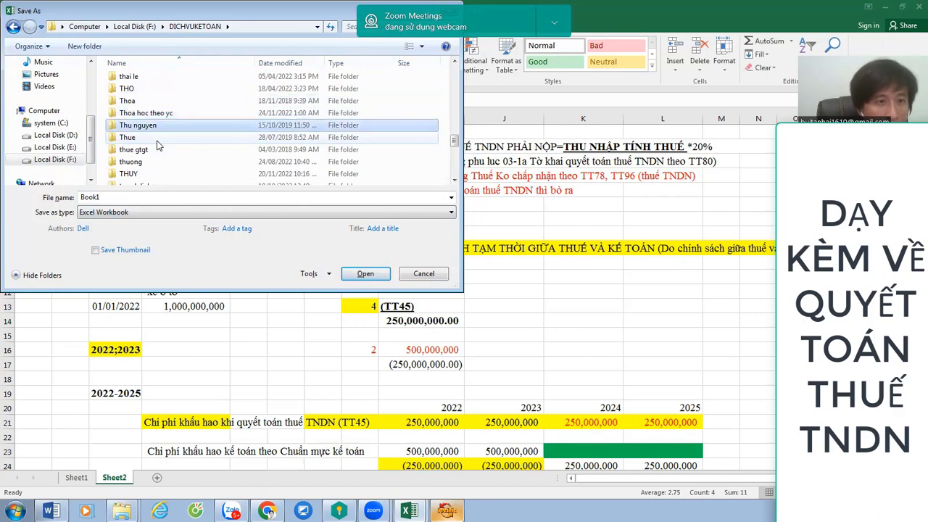
{"action": "key", "text": "Down"}
{"action": "key", "text": "Down"}
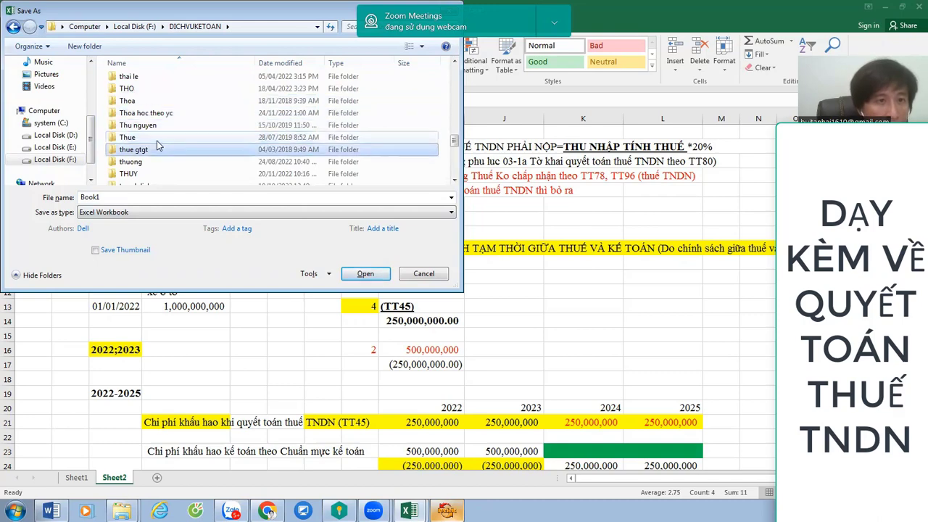
{"action": "key", "text": "t"}
{"action": "key", "text": "o"}
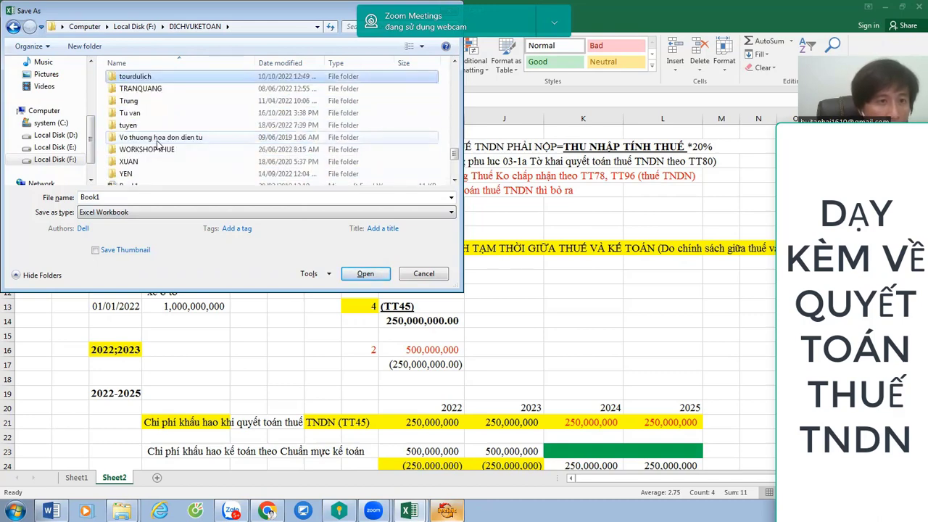
{"action": "key", "text": "Down"}
{"action": "key", "text": "Down"}
{"action": "key", "text": "Down"}
{"action": "key", "text": "Down"}
{"action": "key", "text": "t"}
{"action": "key", "text": "h"}
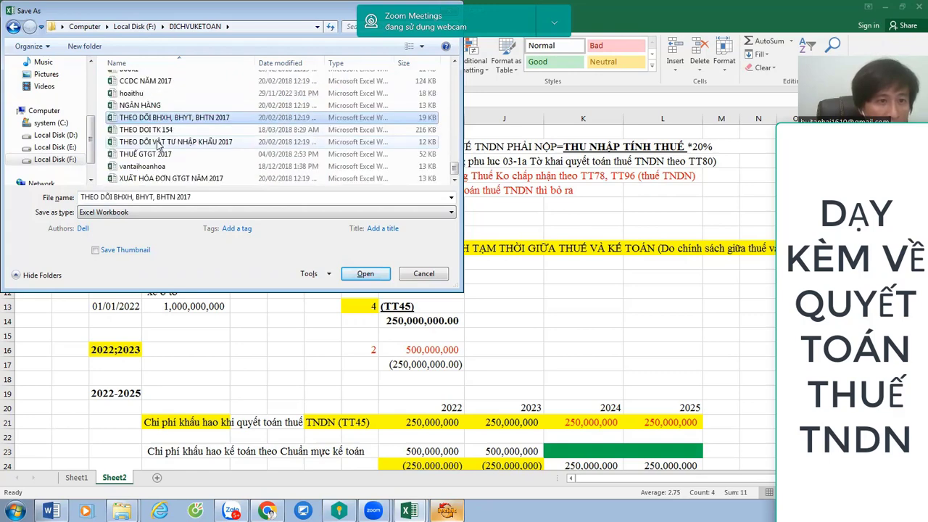
{"action": "key", "text": "Down"}
{"action": "key", "text": "Down"}
{"action": "key", "text": "Down"}
{"action": "key", "text": "t"}
{"action": "key", "text": "h"}
{"action": "key", "text": "Down"}
{"action": "key", "text": "Down"}
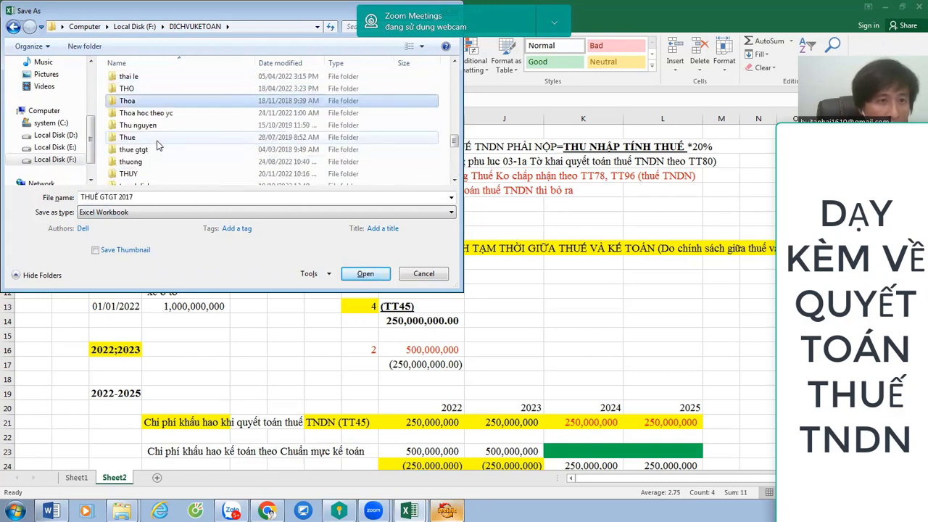
{"action": "key", "text": "Down"}
{"action": "key", "text": "Down"}
{"action": "key", "text": "Return"}
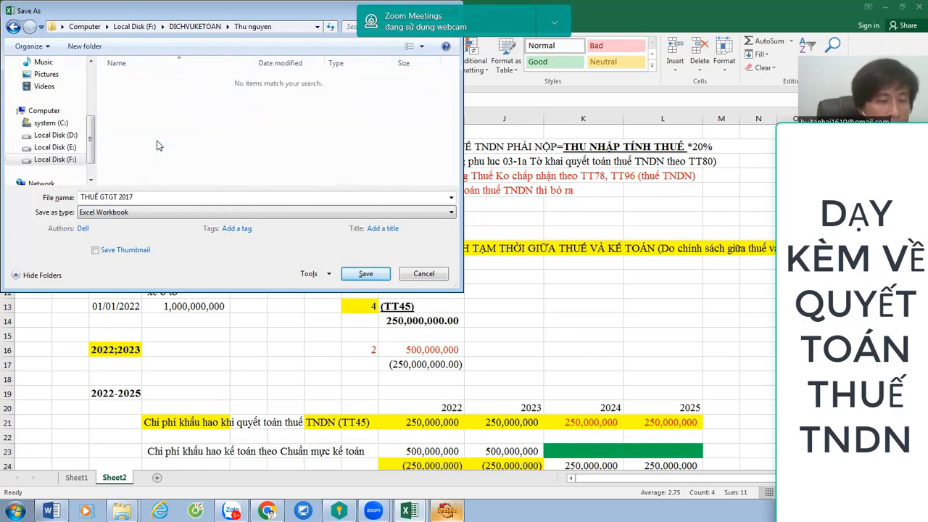
Replace the file name with the client's name and save the workbook.
{"action": "left_click", "coordinate": [144, 200]}
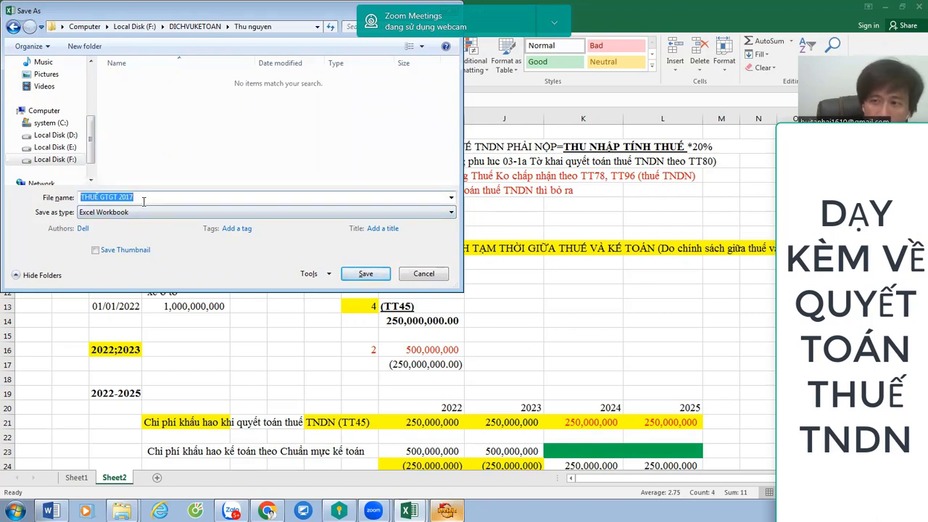
{"action": "type", "text": "thunguye"}
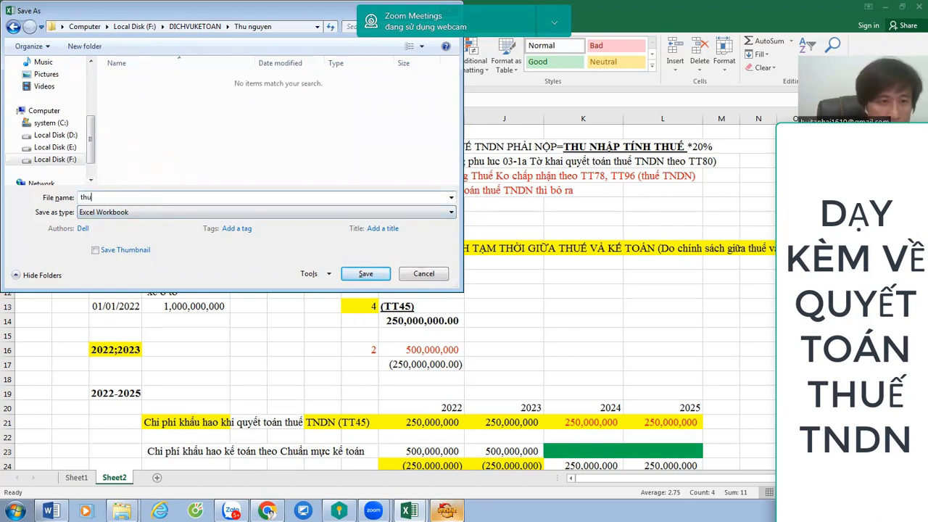
{"action": "key", "text": "BackSpace"}
{"action": "key", "text": "BackSpace"}
{"action": "key", "text": "BackSpace"}
{"action": "key", "text": "BackSpace"}
{"action": "key", "text": "BackSpace"}
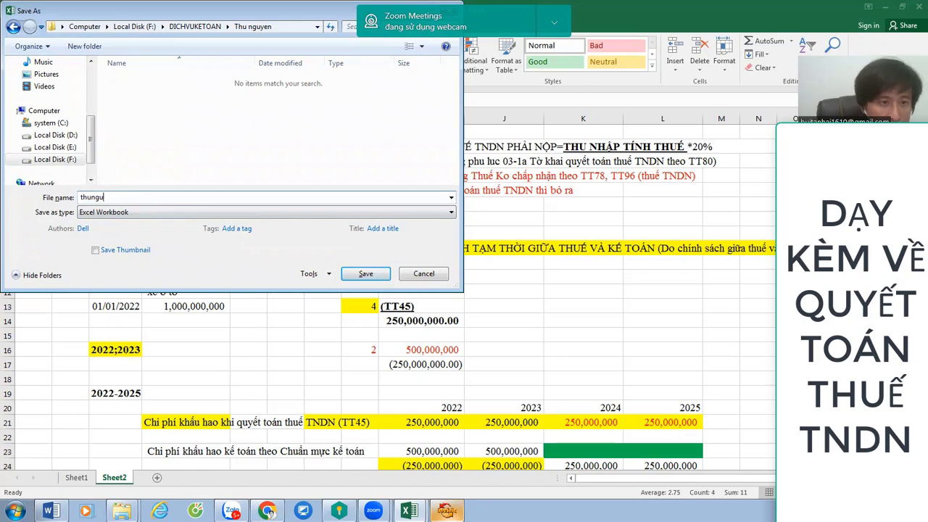
{"action": "type", "text": "huyen"}
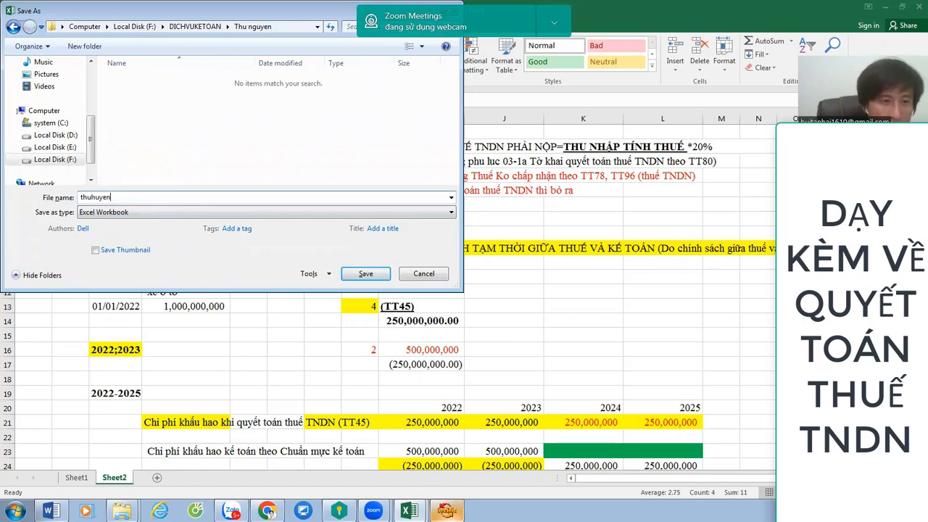
{"action": "key", "text": "Return"}
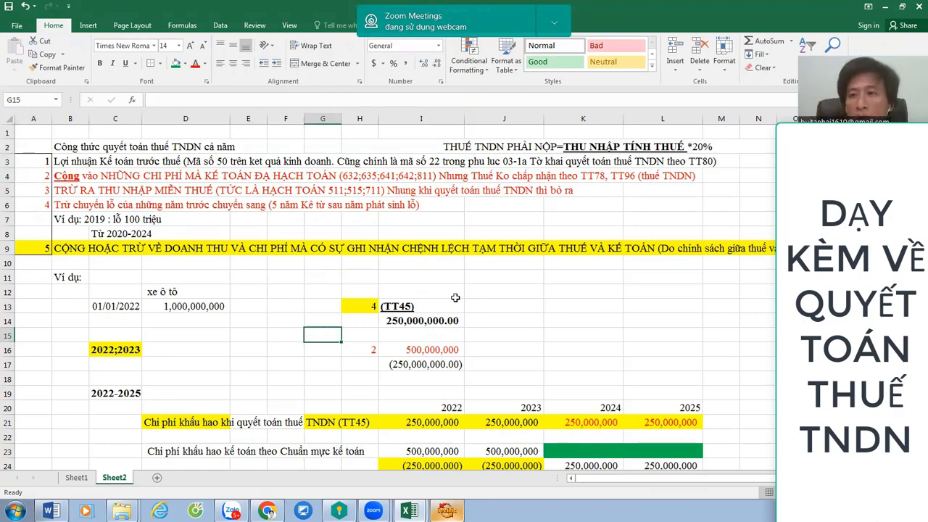
Compare HTKK with formula step 1 in A3 and N3, then return to the 2021 income statement.
{"action": "key", "text": "alt+Tab"}
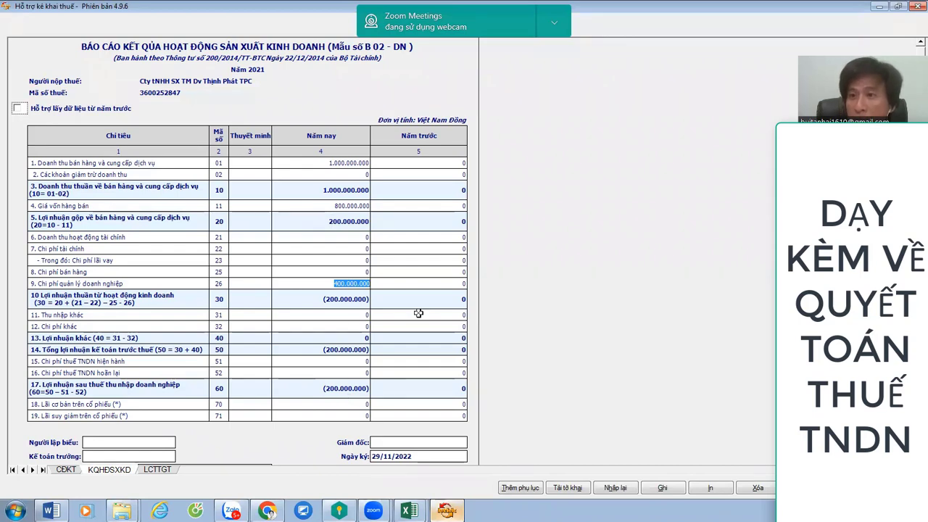
{"action": "key", "text": "alt+Tab"}
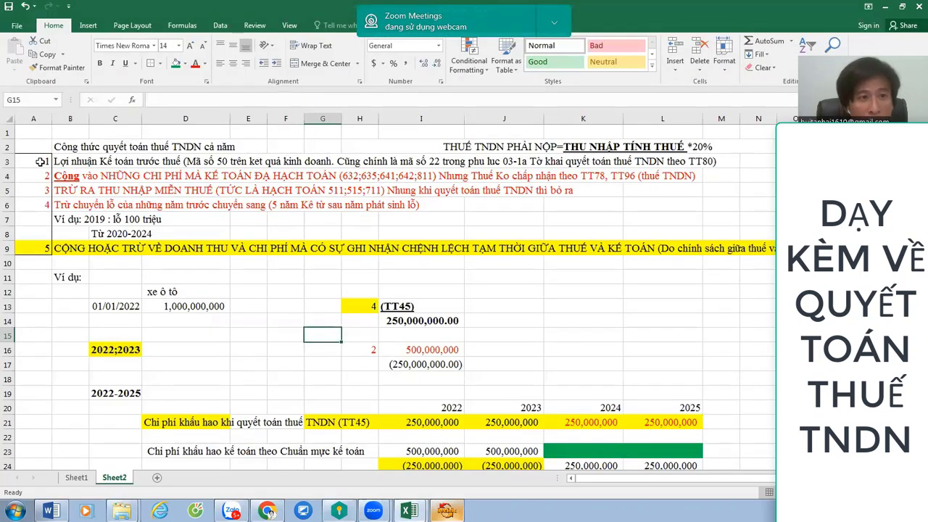
{"action": "left_click", "coordinate": [40, 162]}
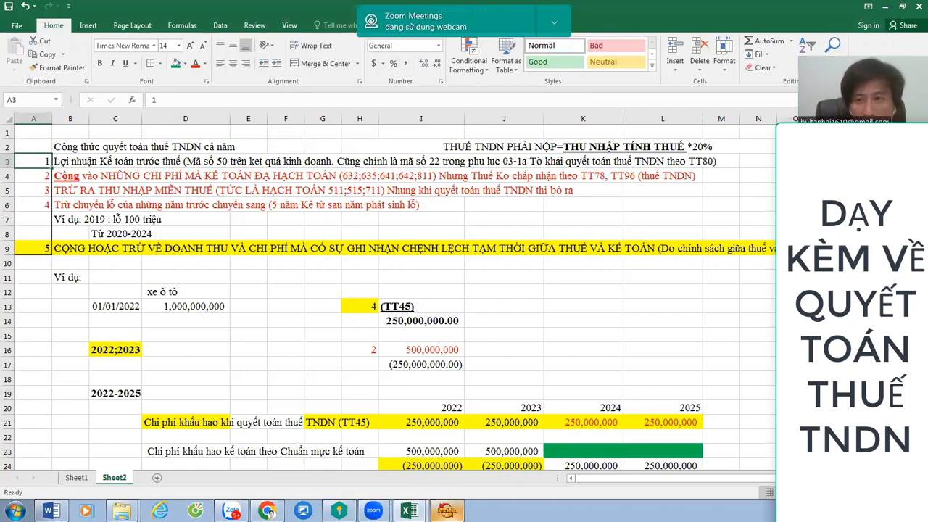
{"action": "left_click", "coordinate": [765, 157]}
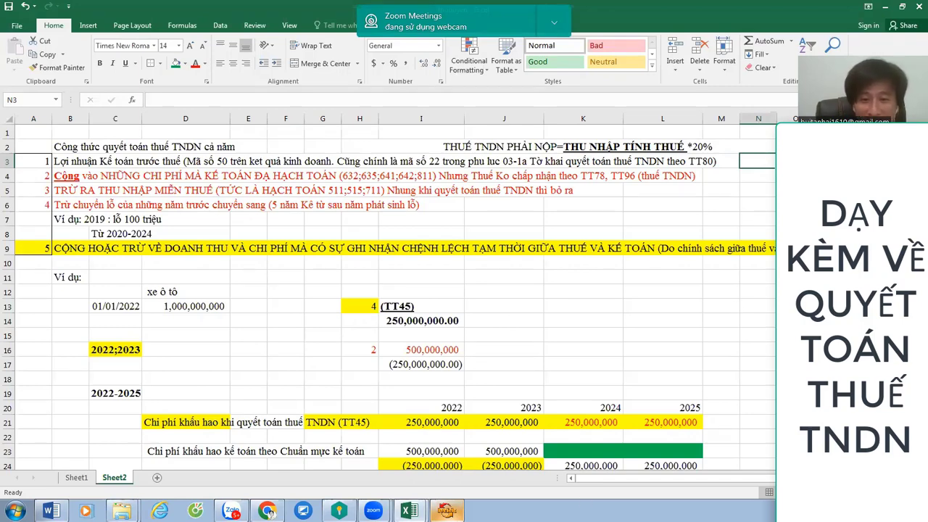
{"action": "left_click", "coordinate": [447, 511]}
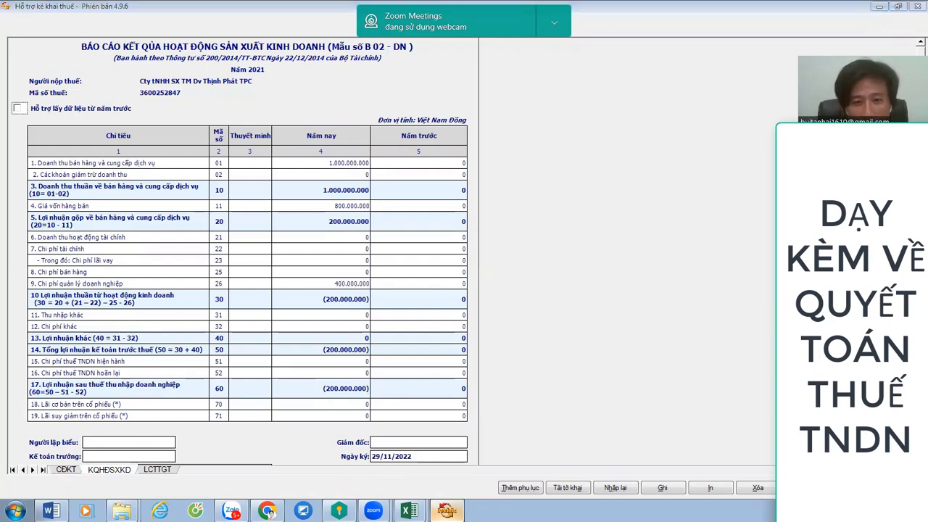
Close the business results report without saving and open a new 03/TNDN (TT80/2021) return.
{"action": "left_click", "coordinate": [805, 487]}
{"action": "left_click", "coordinate": [465, 292]}
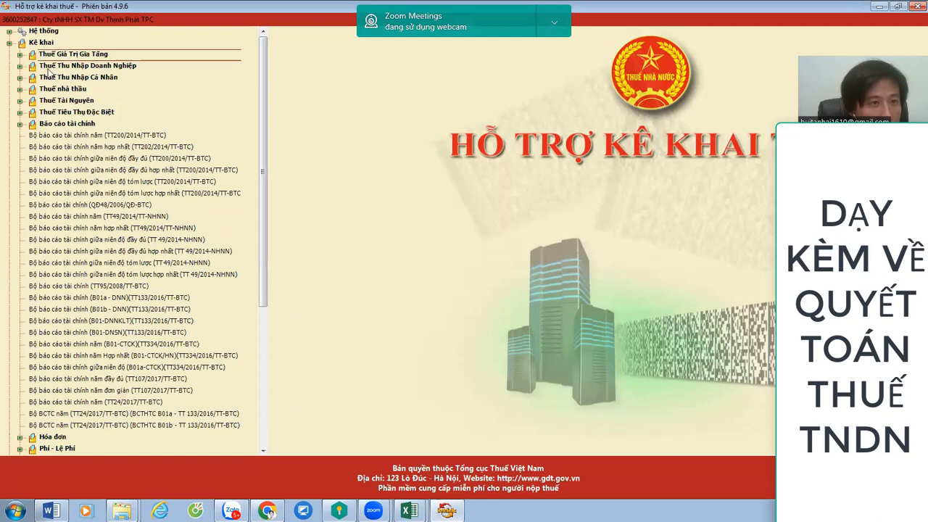
{"action": "left_click", "coordinate": [20, 66]}
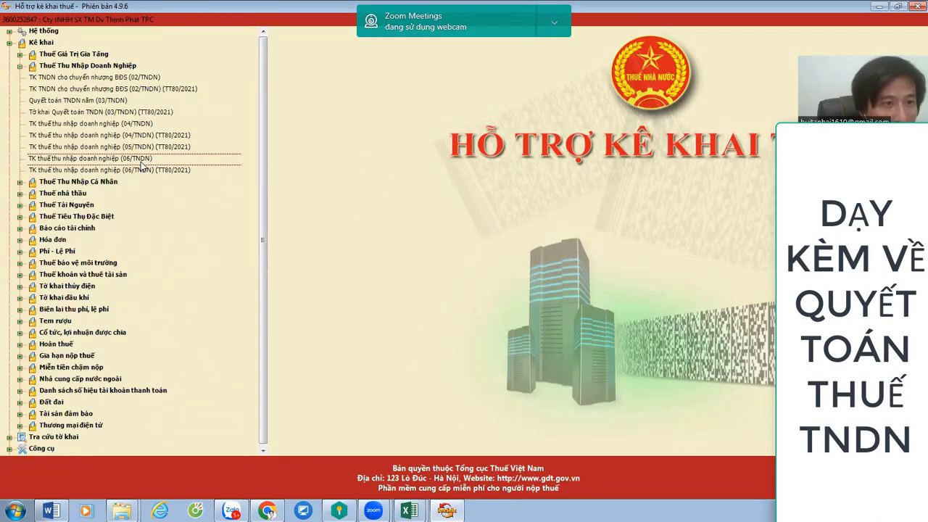
{"action": "double_click", "coordinate": [129, 112]}
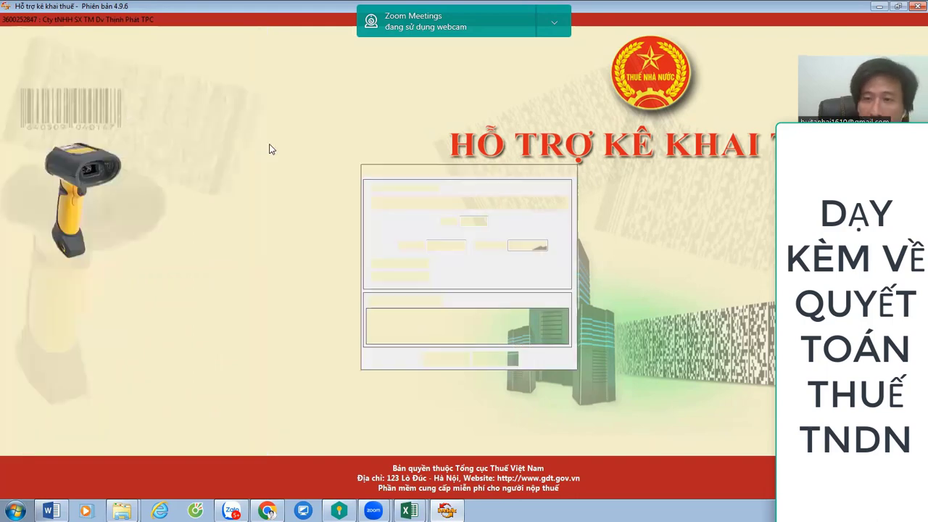
{"action": "left_click", "coordinate": [443, 358]}
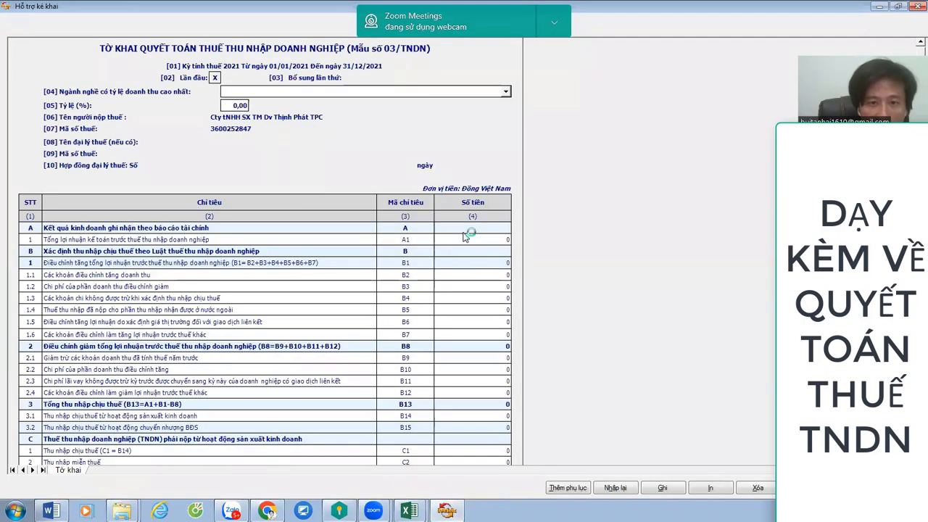
Enter A1 pre-tax profit -200000000 and B4 non-deductible expenses 50.000.000, then switch to Excel.
{"action": "left_click", "coordinate": [480, 239]}
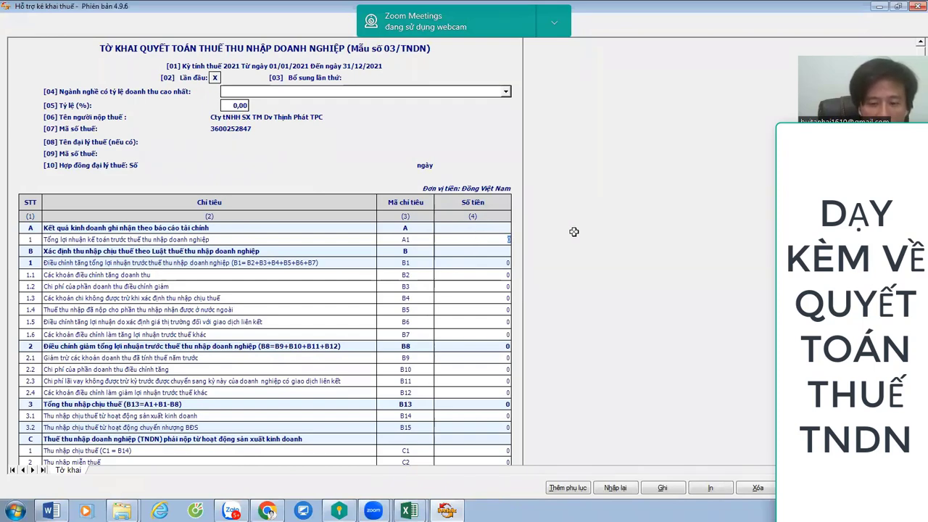
{"action": "type", "text": "-2000"}
{"action": "type", "text": "000000.000)"}
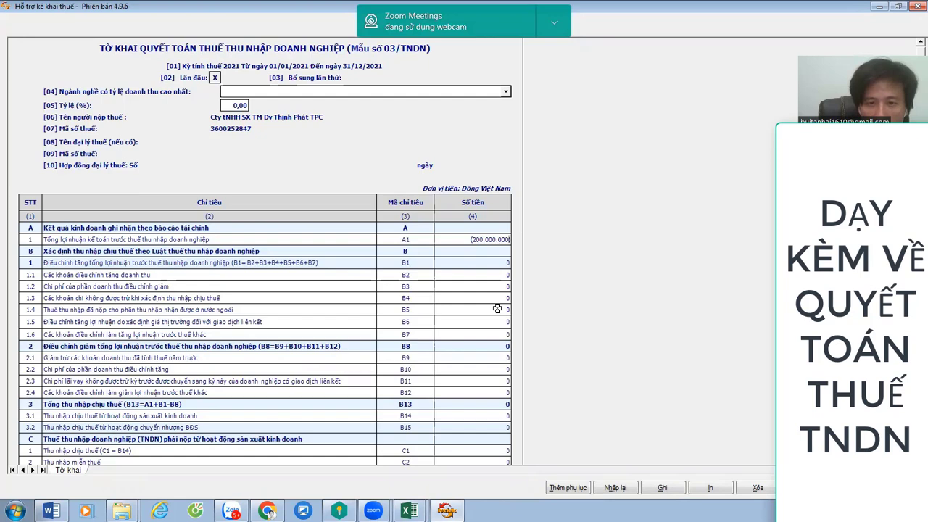
{"action": "left_click", "coordinate": [499, 299]}
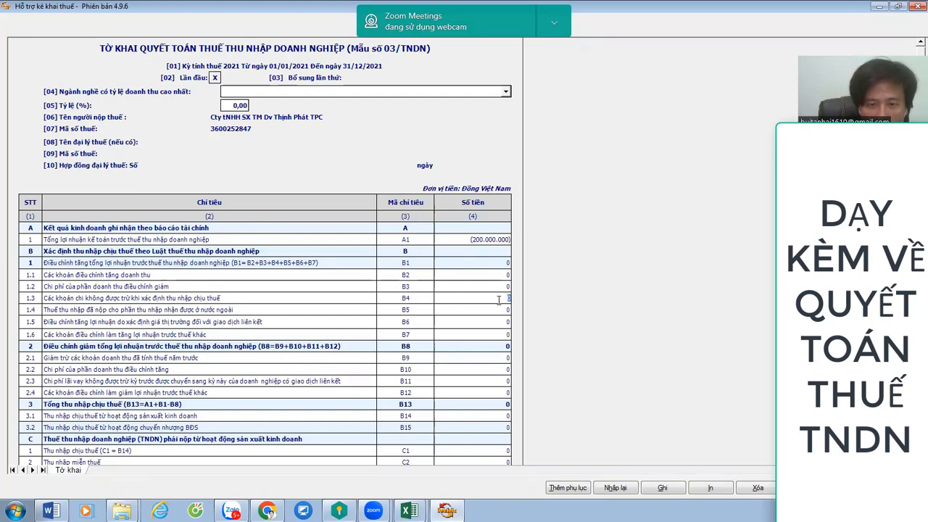
{"action": "type", "text": "50.000.000"}
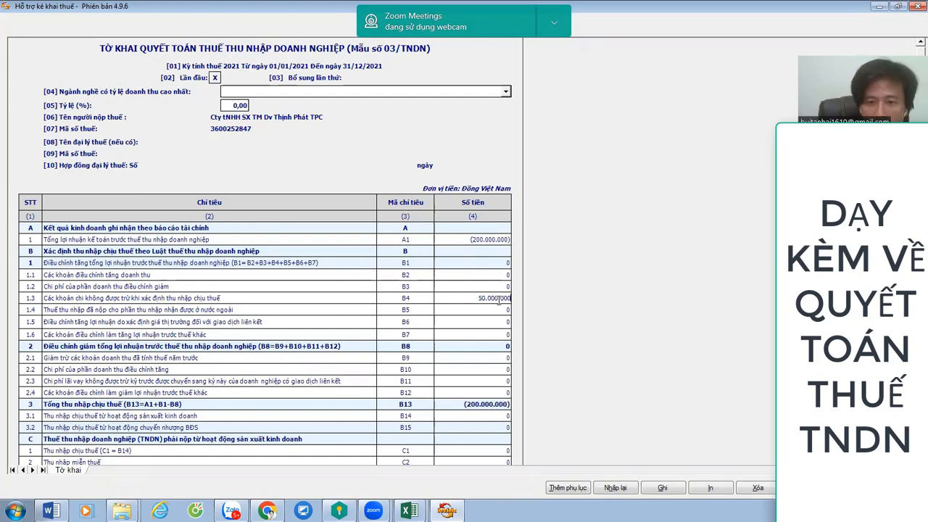
{"action": "key", "text": "Return"}
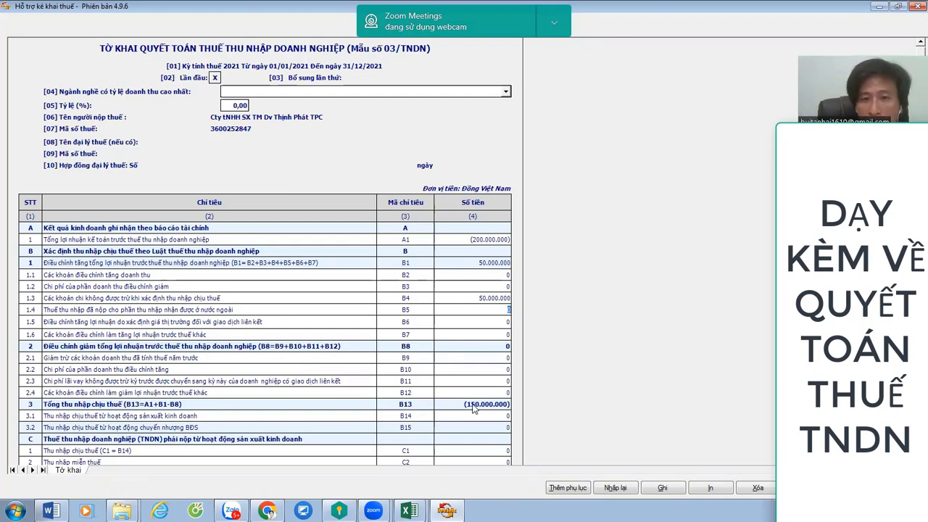
{"action": "key", "text": "alt+Tab"}
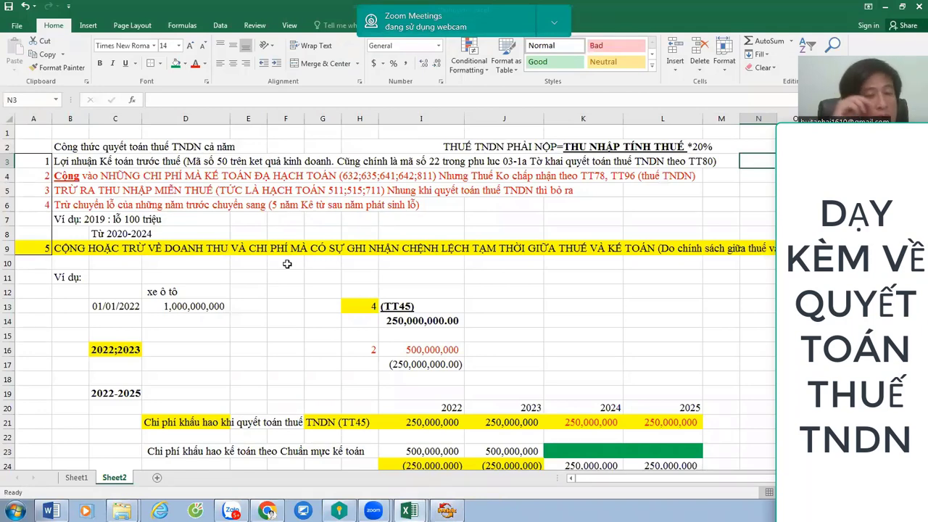
Bring the HTKK 03/TNDN return back to check B13 (150.000.000).
{"action": "left_click", "coordinate": [451, 508]}
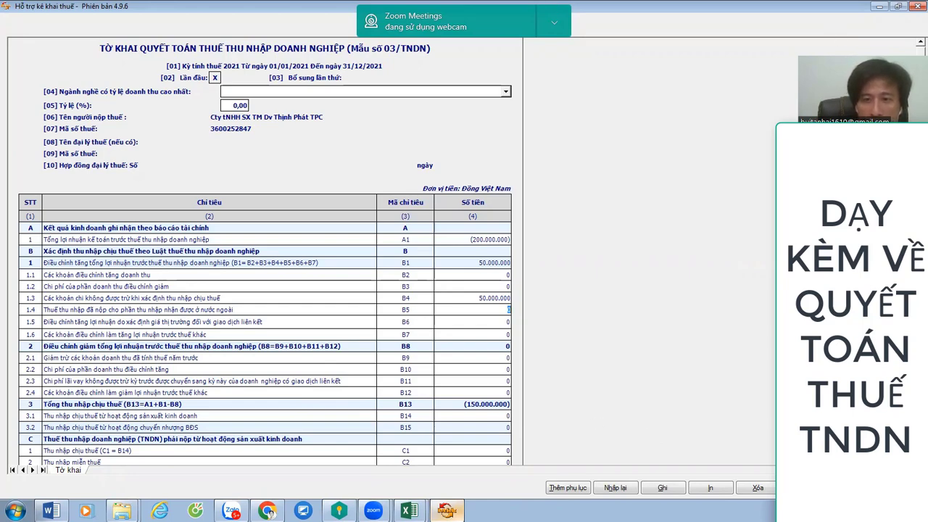
Save and close the 03/TNDN return, then open a 2021 TT200/2014 financial statement set without LCTTTT.
{"action": "left_click", "coordinate": [456, 293]}
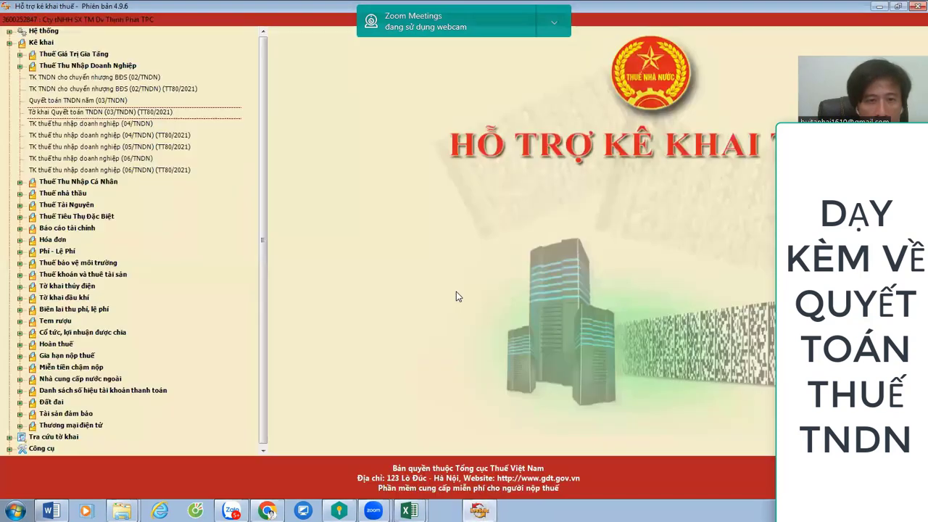
{"action": "left_click", "coordinate": [69, 228]}
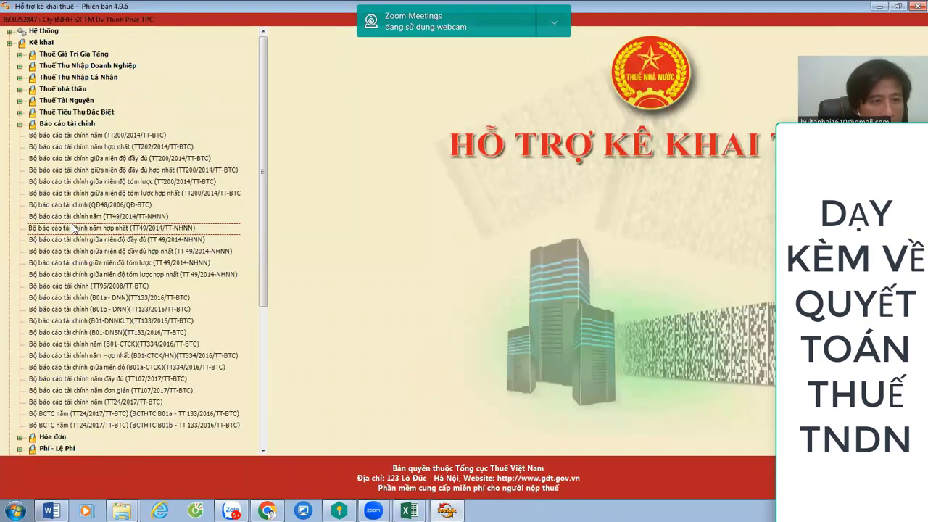
{"action": "double_click", "coordinate": [128, 135]}
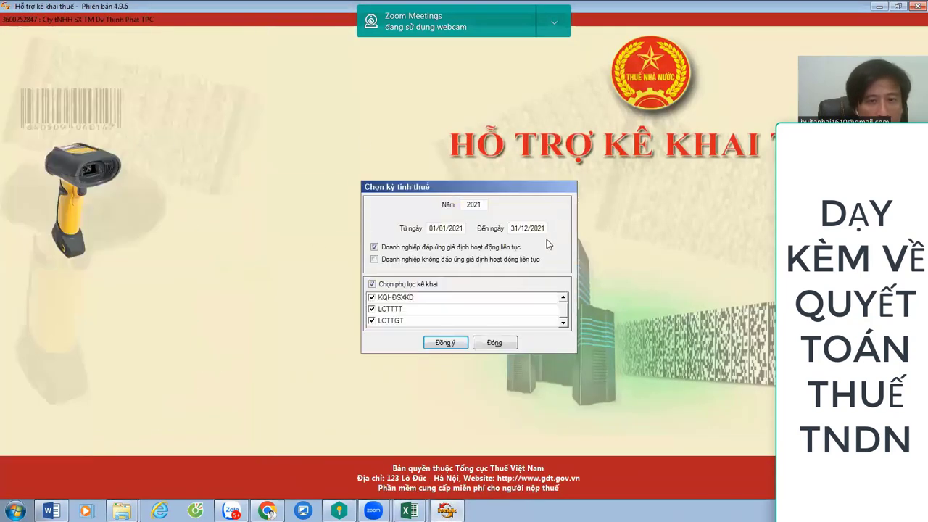
{"action": "left_click", "coordinate": [405, 311]}
{"action": "left_click", "coordinate": [457, 342]}
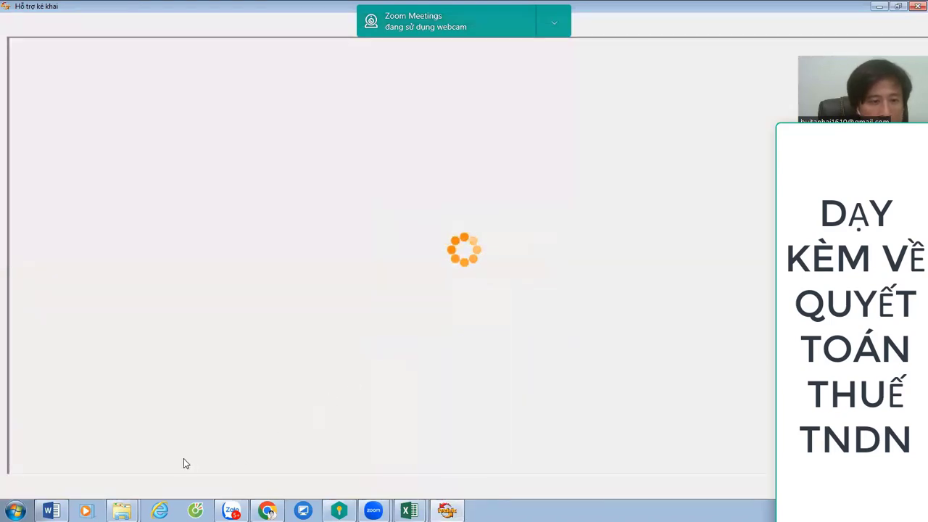
On KQHĐSXKD, enter Năm nay revenue 1.000.000.000, cost of goods 800.000.000 and admin expenses 400.000.000.
{"action": "left_click", "coordinate": [133, 470]}
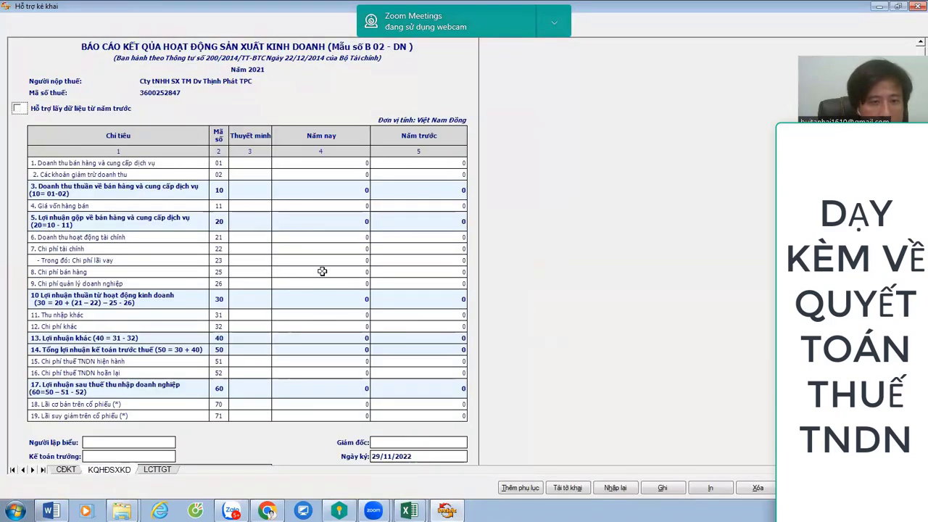
{"action": "left_click", "coordinate": [352, 161]}
{"action": "type", "text": "1.000.000.0"}
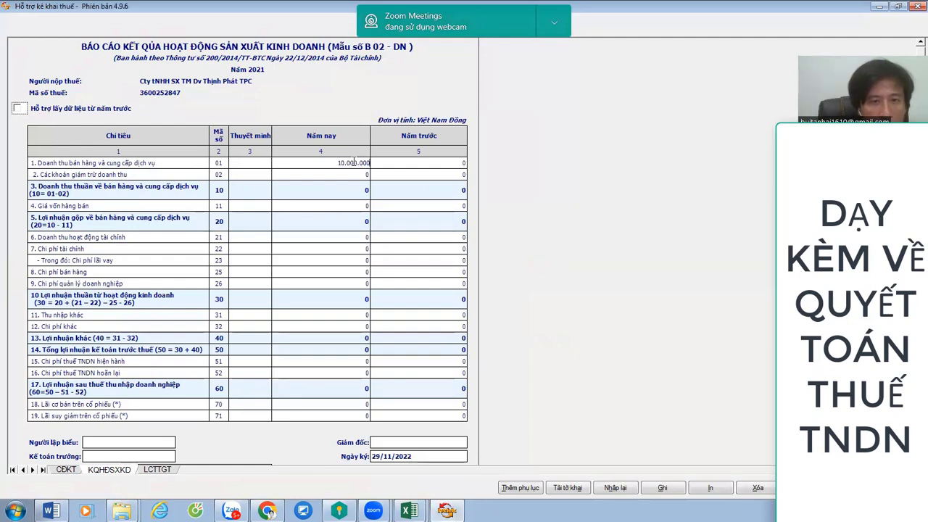
{"action": "type", "text": "00"}
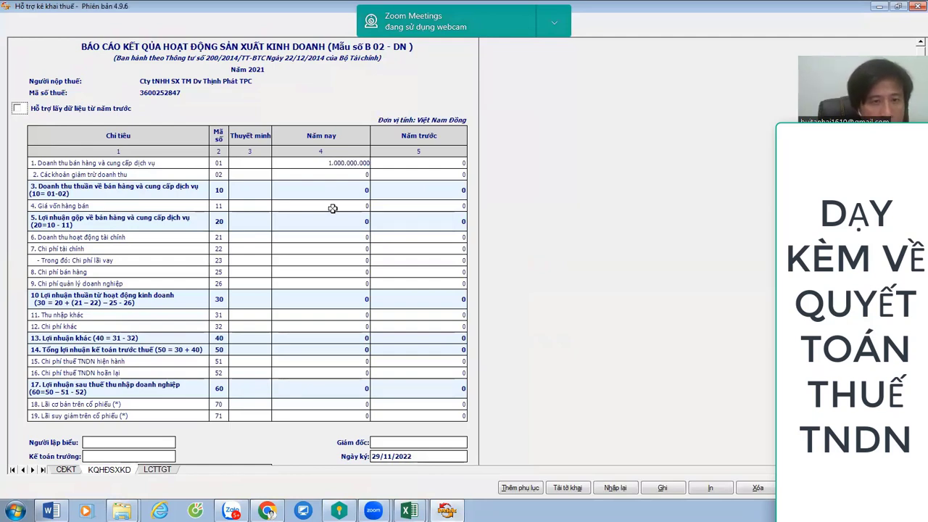
{"action": "left_click", "coordinate": [333, 208]}
{"action": "type", "text": "800.000.0"}
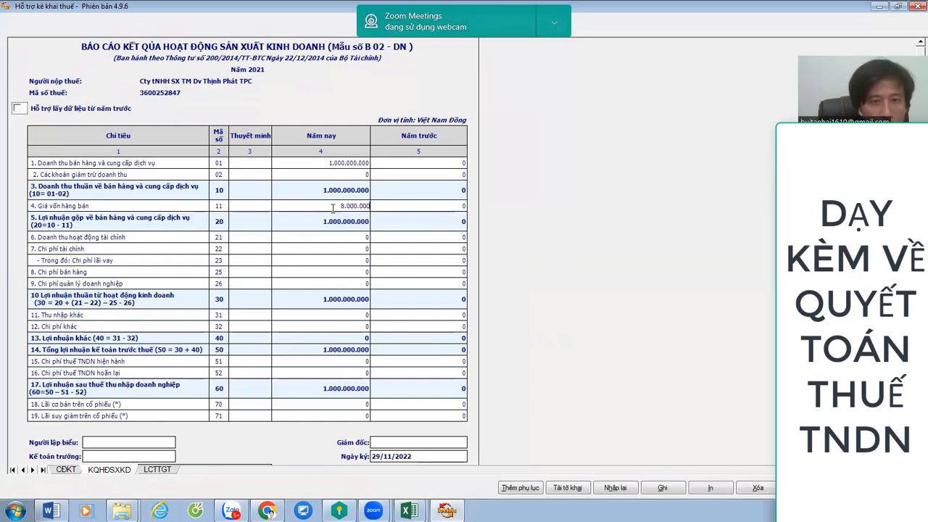
{"action": "type", "text": "00"}
{"action": "key", "text": "Tab"}
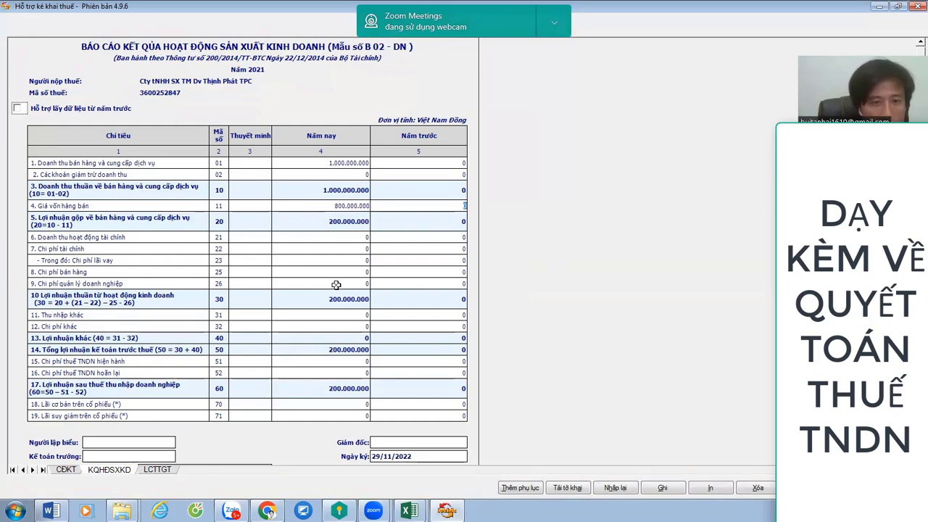
{"action": "left_click", "coordinate": [337, 284]}
{"action": "type", "text": "400000000"}
{"action": "key", "text": "Tab"}
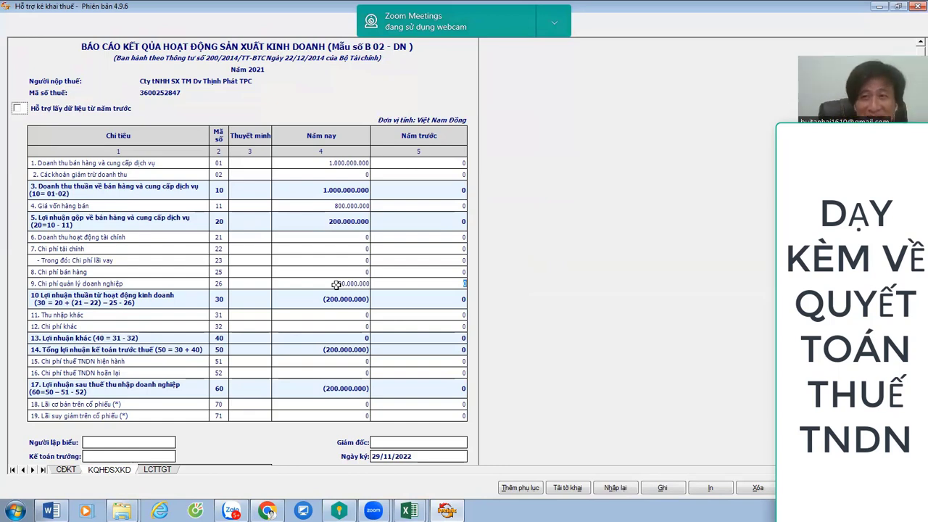
{"action": "left_click", "coordinate": [337, 161]}
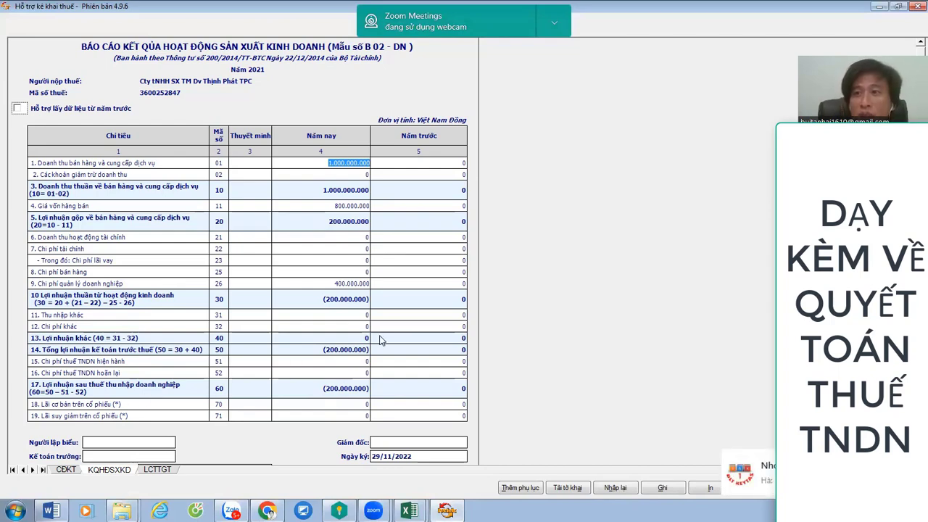
Compare the HTKK income statement against the Excel formula worksheet, ending on Excel.
{"action": "key", "text": "alt+Tab"}
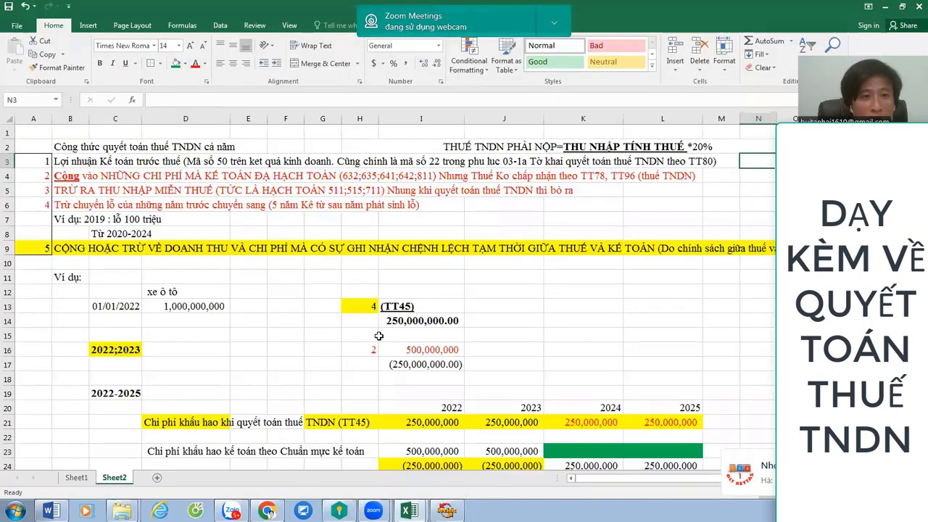
{"action": "key", "text": "alt+Tab"}
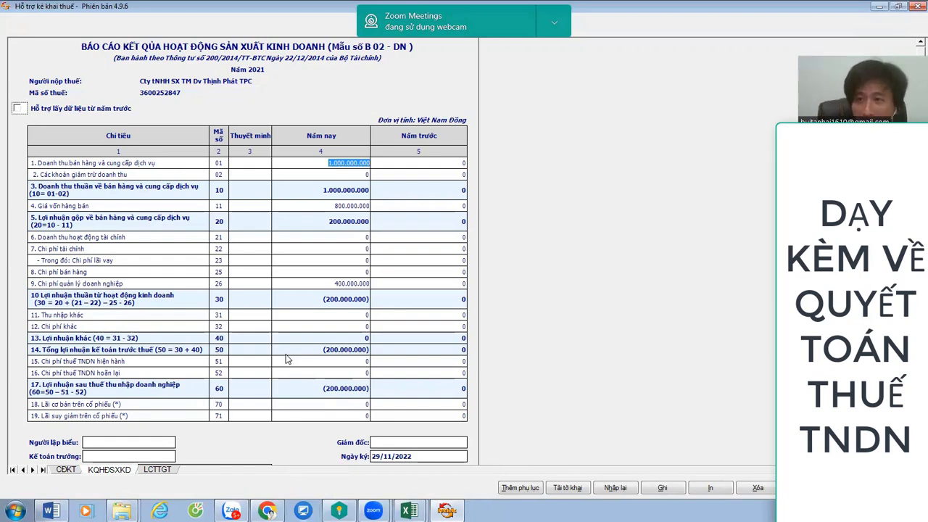
{"action": "key", "text": "alt+Tab"}
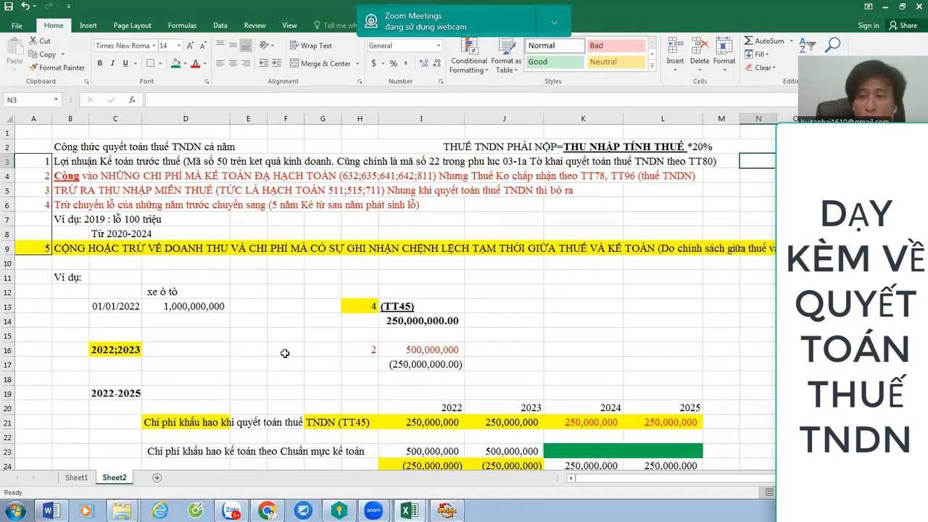
{"action": "key", "text": "alt+Tab"}
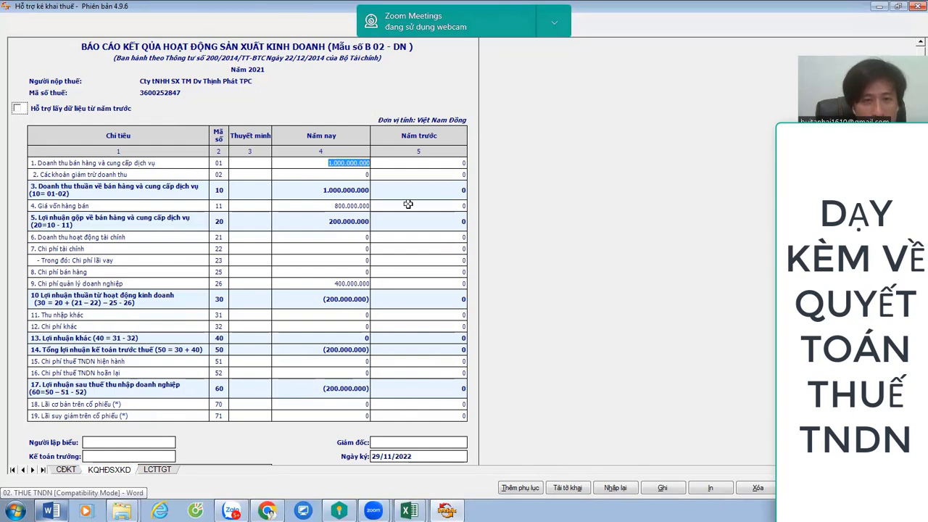
{"action": "key", "text": "alt+Tab"}
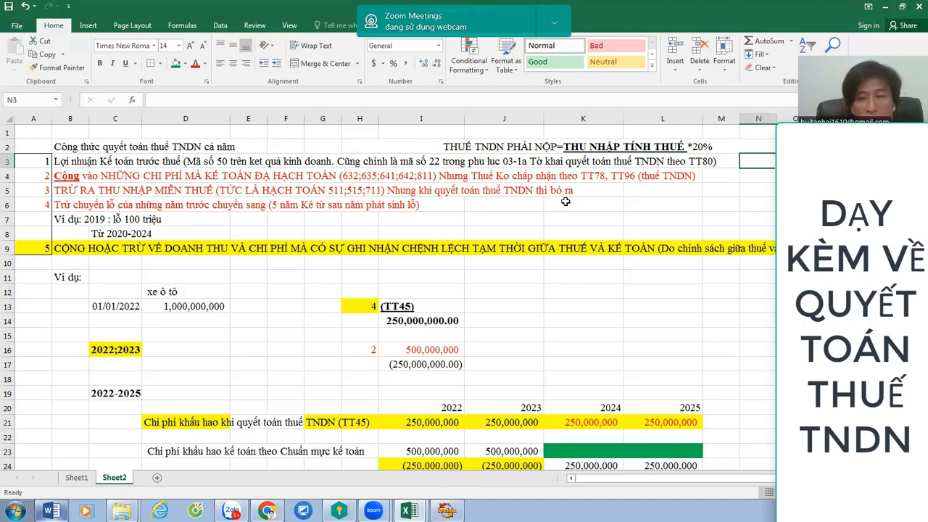
Enter the negative pre-tax profit in N3, trying and undoing thousands-separator formatting on N3:N8.
{"action": "type", "text": "=-"}
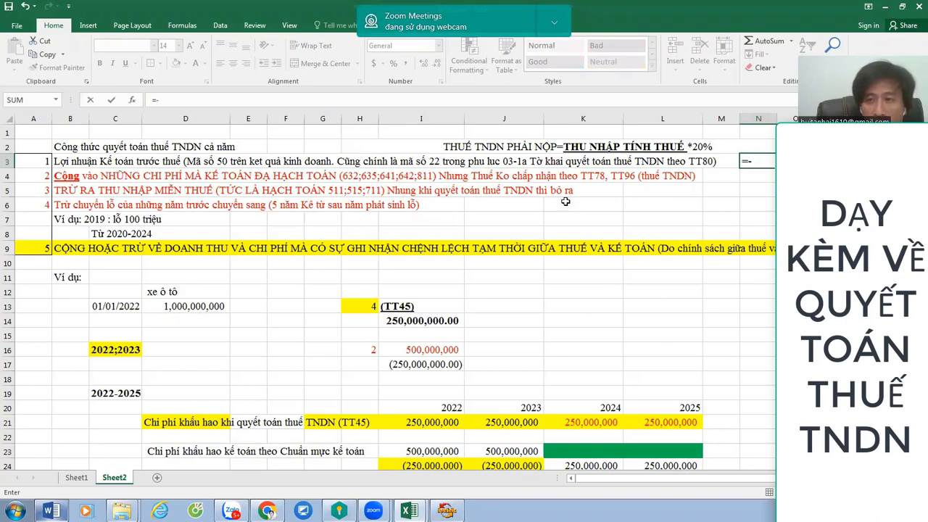
{"action": "type", "text": "20000000"}
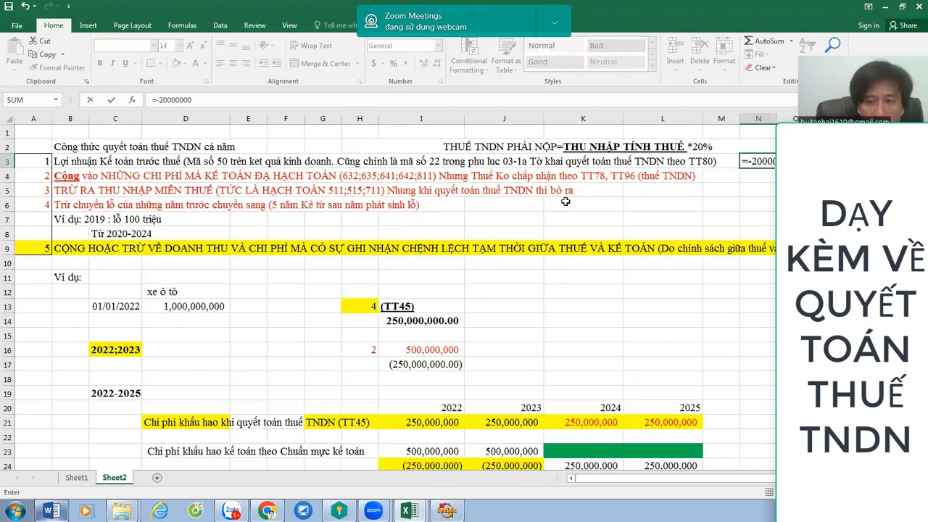
{"action": "key", "text": "Return"}
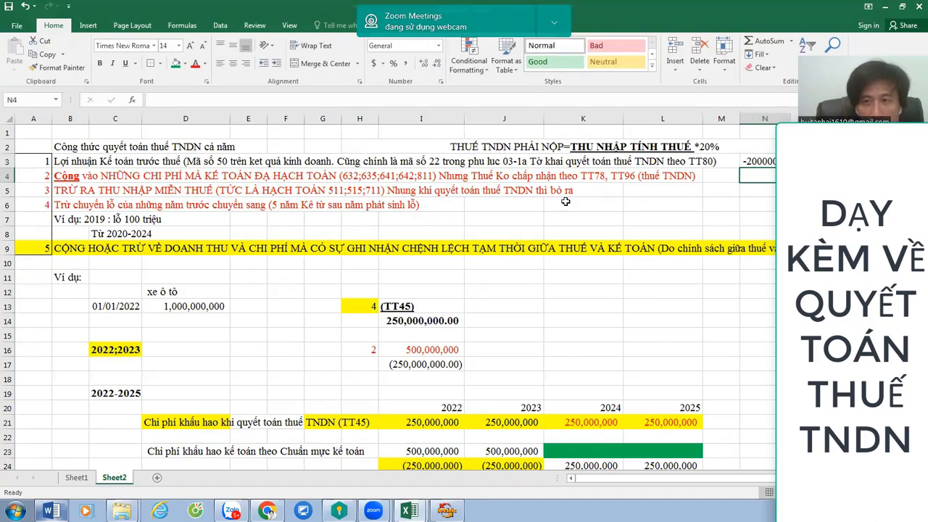
{"action": "key", "text": "Up"}
{"action": "key", "text": "shift+Down"}
{"action": "key", "text": "shift+Down"}
{"action": "key", "text": "shift+Down"}
{"action": "key", "text": "shift+Down"}
{"action": "key", "text": "shift+Down"}
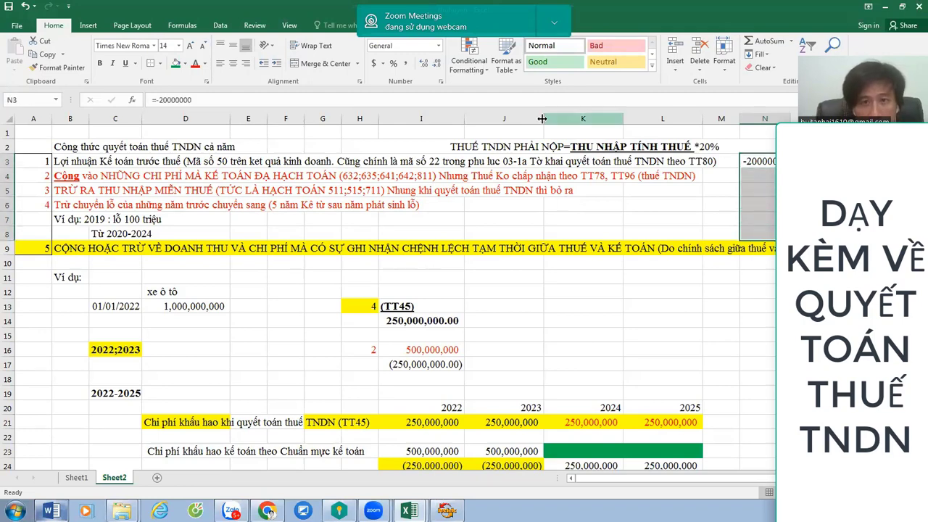
{"action": "left_click", "coordinate": [406, 63]}
{"action": "key", "text": "ctrl+z"}
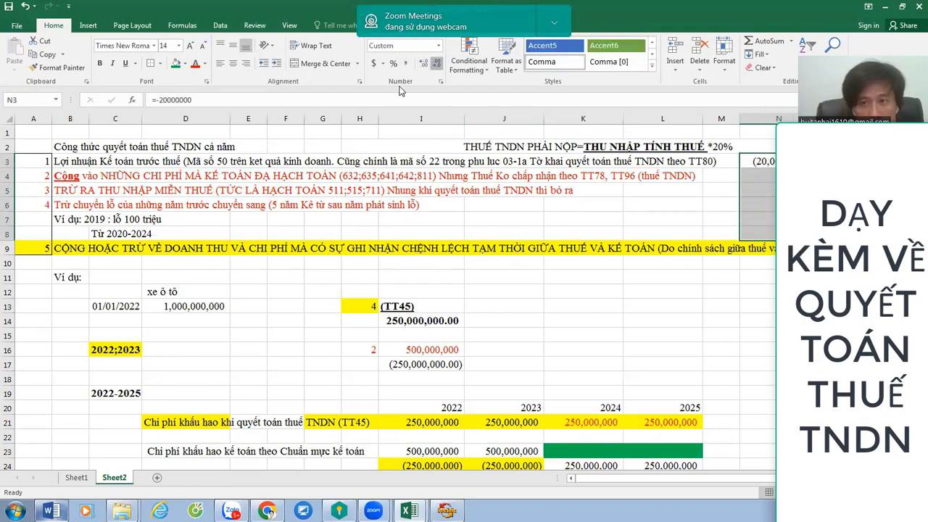
{"action": "left_click", "coordinate": [758, 161]}
{"action": "key", "text": "F2"}
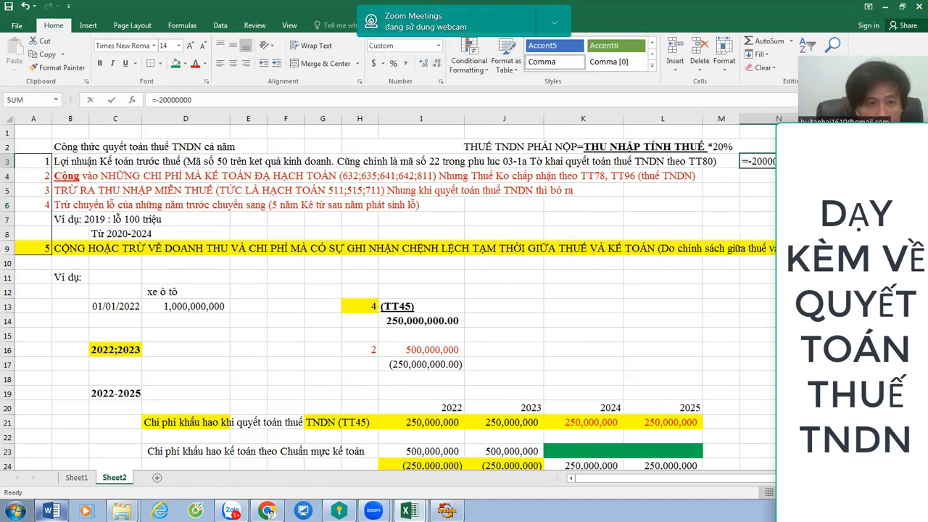
{"action": "key", "text": "Return"}
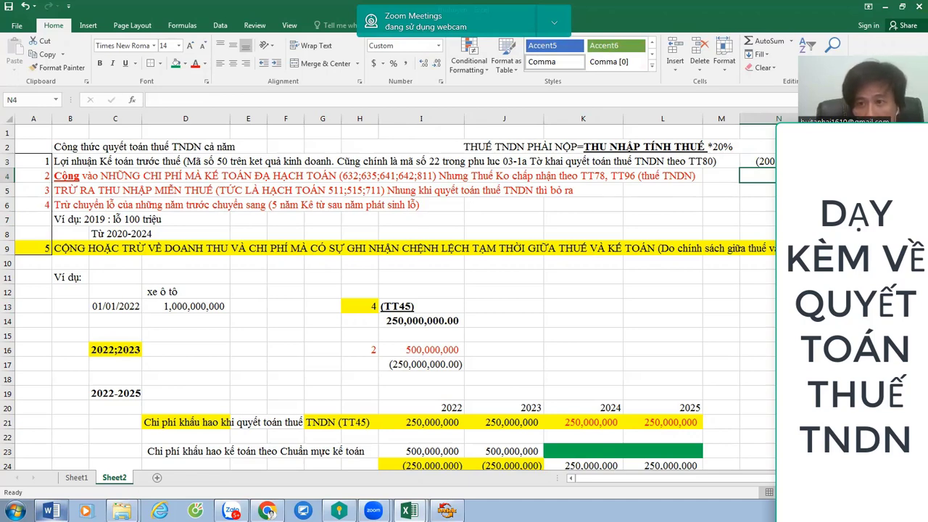
Fill N4 with 50000000 and N5 with -100000000, then check the N3:N5 sum.
{"action": "left_click", "coordinate": [757, 190]}
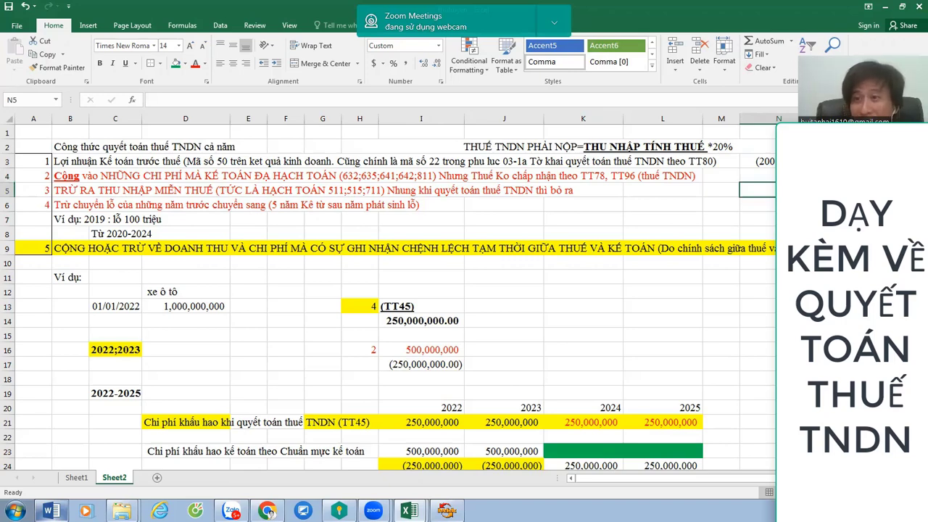
{"action": "type", "text": "-100"}
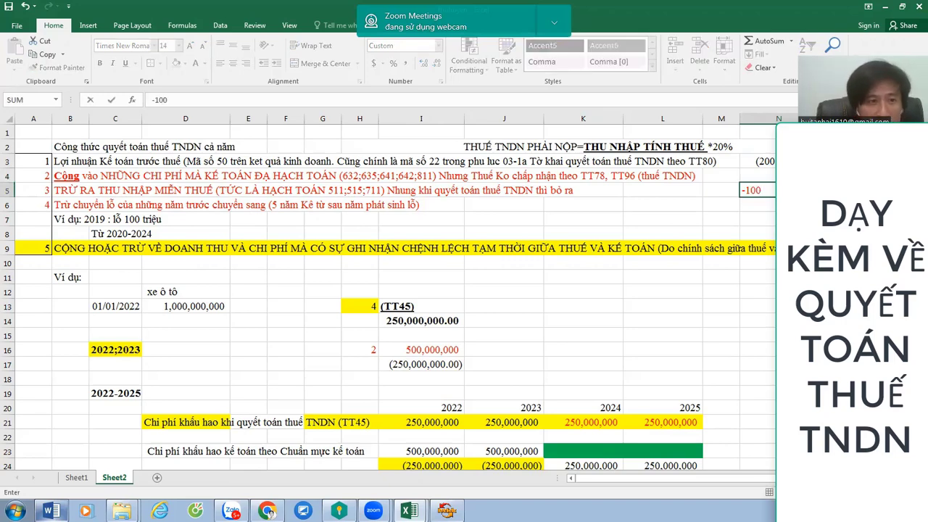
{"action": "type", "text": "0000"}
{"action": "key", "text": "Up"}
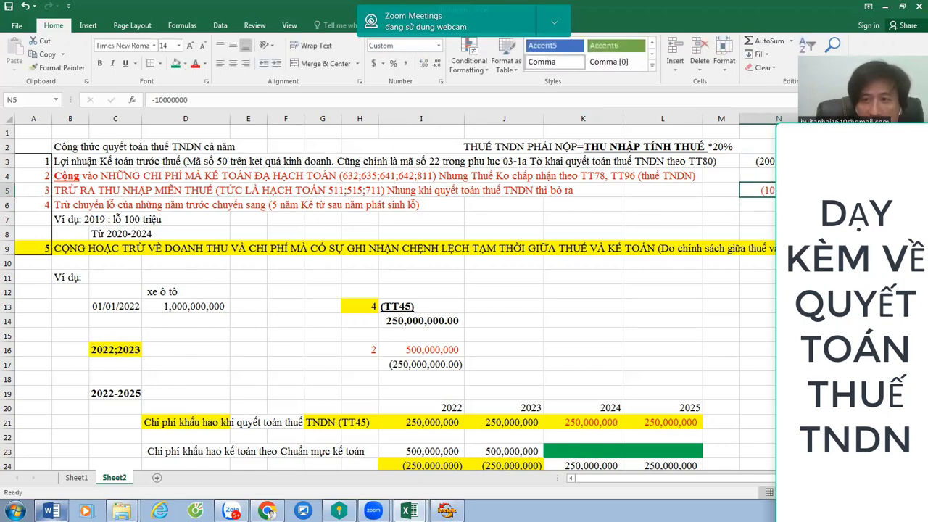
{"action": "type", "text": "50000000"}
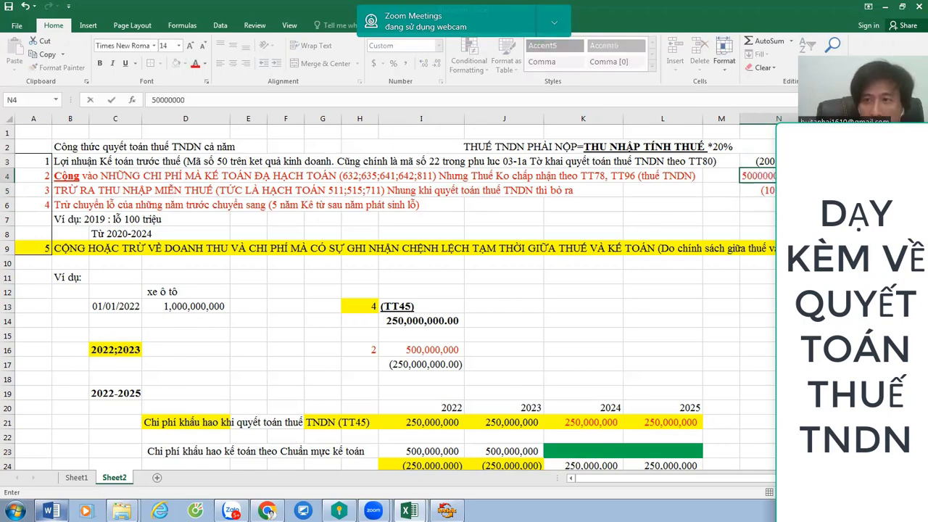
{"action": "key", "text": "Return"}
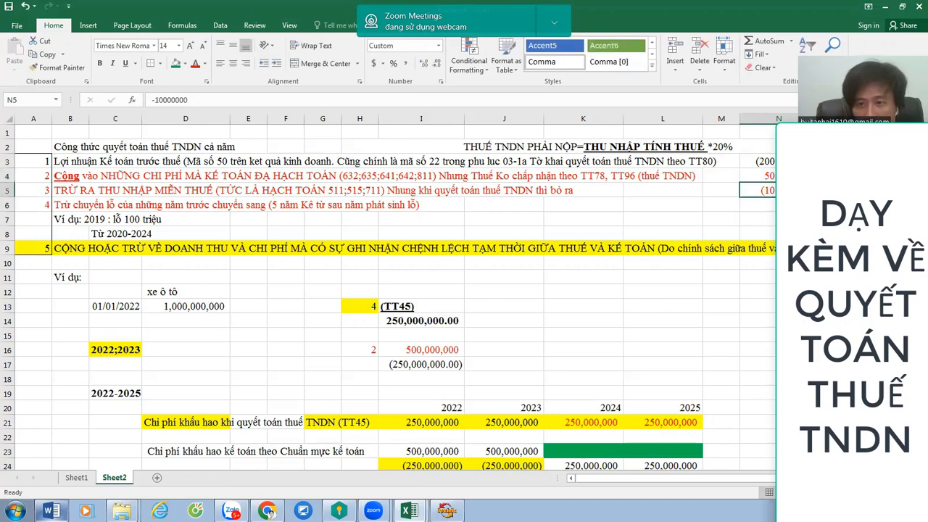
{"action": "key", "text": "F2"}
{"action": "type", "text": "0"}
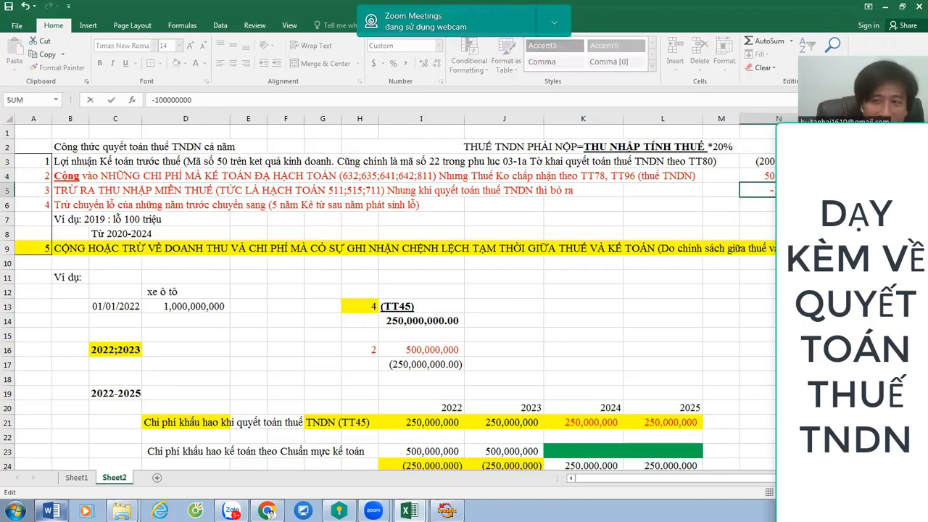
{"action": "key", "text": "Return"}
{"action": "key", "text": "Up"}
{"action": "key", "text": "shift+Up"}
{"action": "key", "text": "shift+Up"}
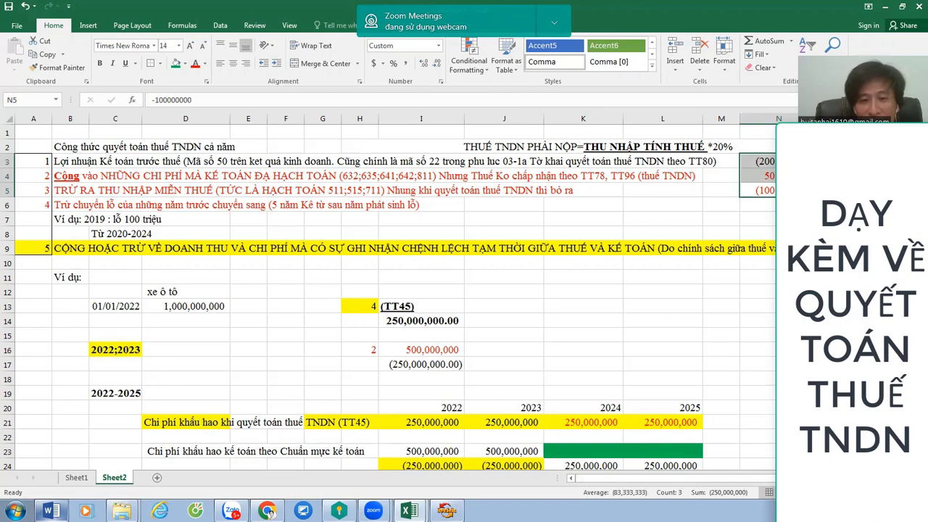
{"action": "left_click", "coordinate": [446, 510]}
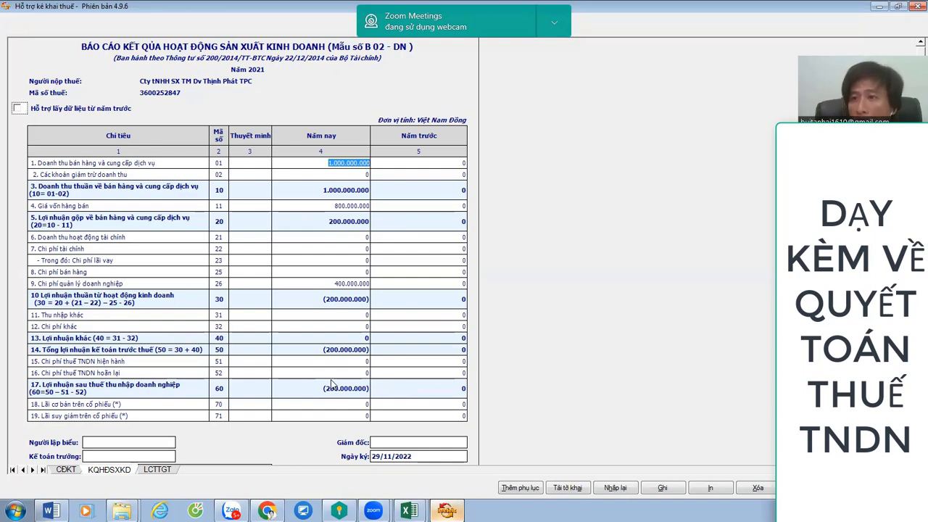
Compare Excel's N3:N5 figures with the HTKK B02-DN report, ending on Sheet2.
{"action": "key", "text": "alt+Tab"}
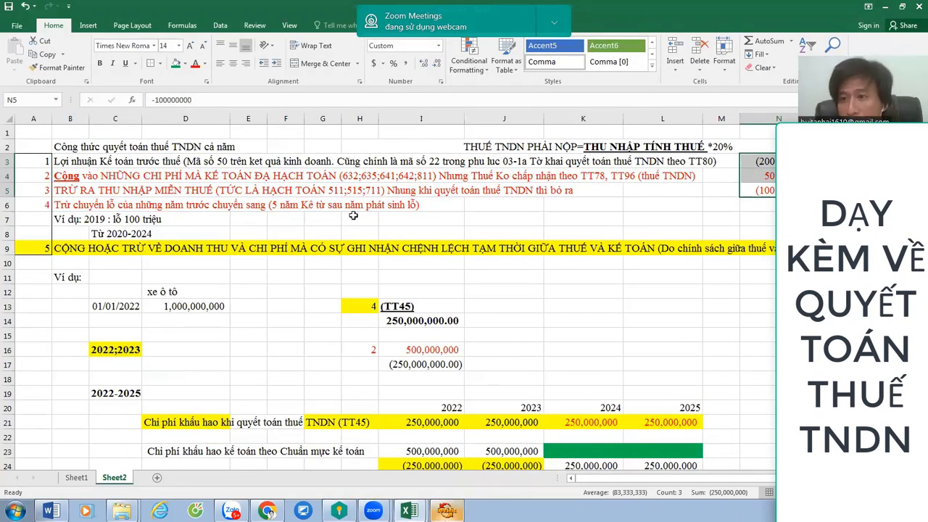
{"action": "key", "text": "alt+Tab"}
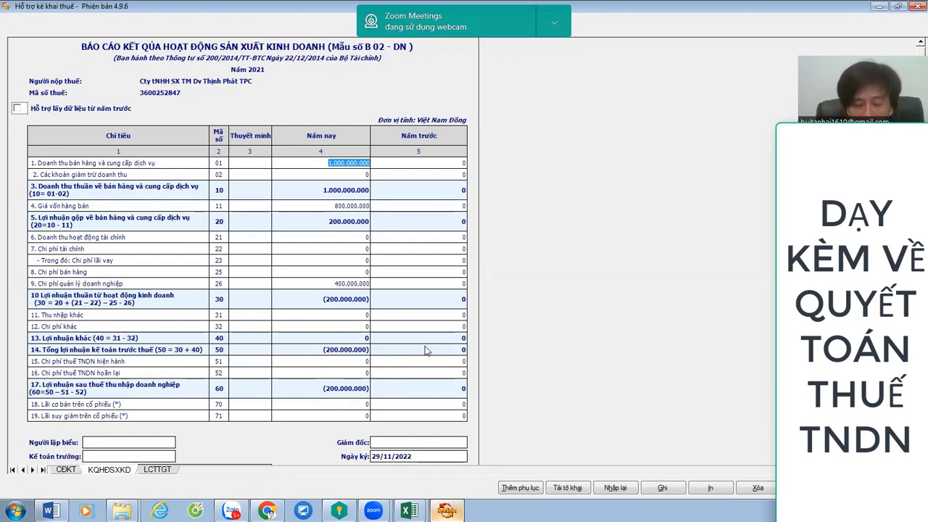
{"action": "key", "text": "alt+Tab"}
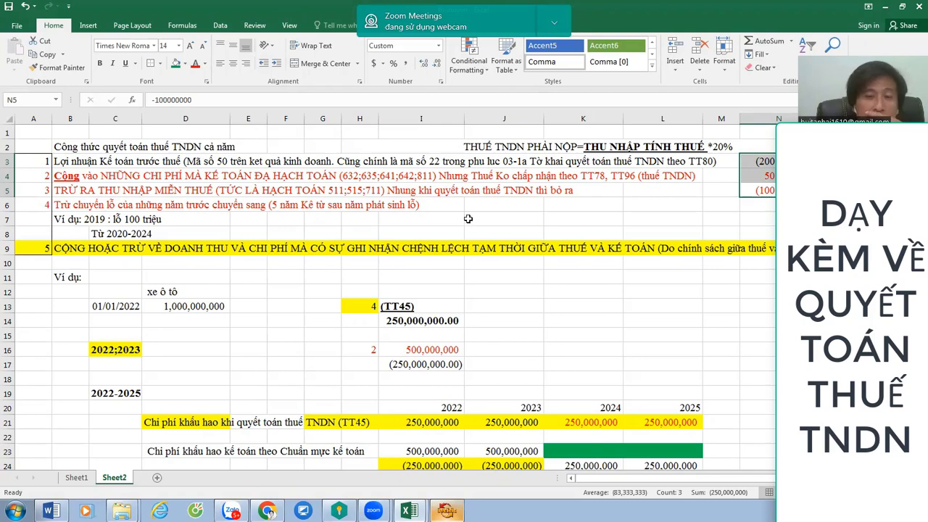
Clear the column N selection and point through the rows up to the step 5 adjustment.
{"action": "left_click", "coordinate": [527, 229]}
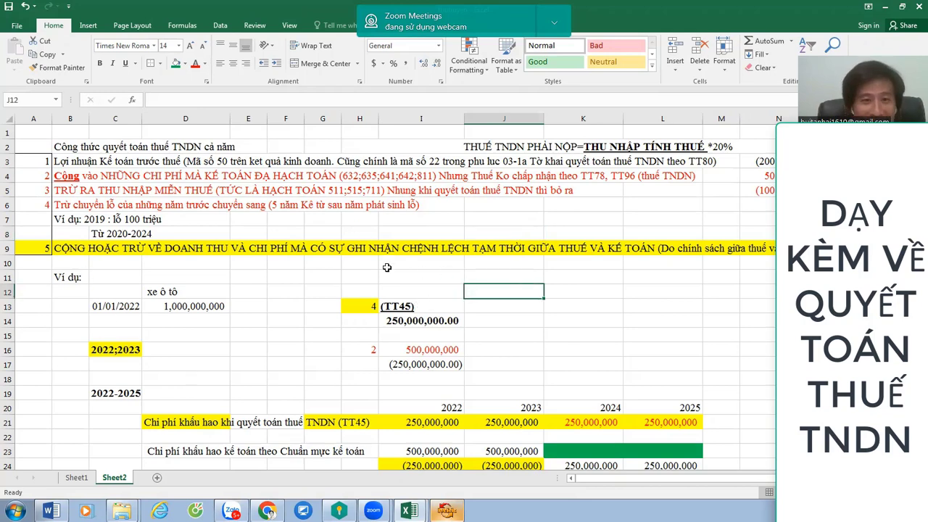
{"action": "left_click", "coordinate": [388, 265]}
{"action": "left_click", "coordinate": [473, 216]}
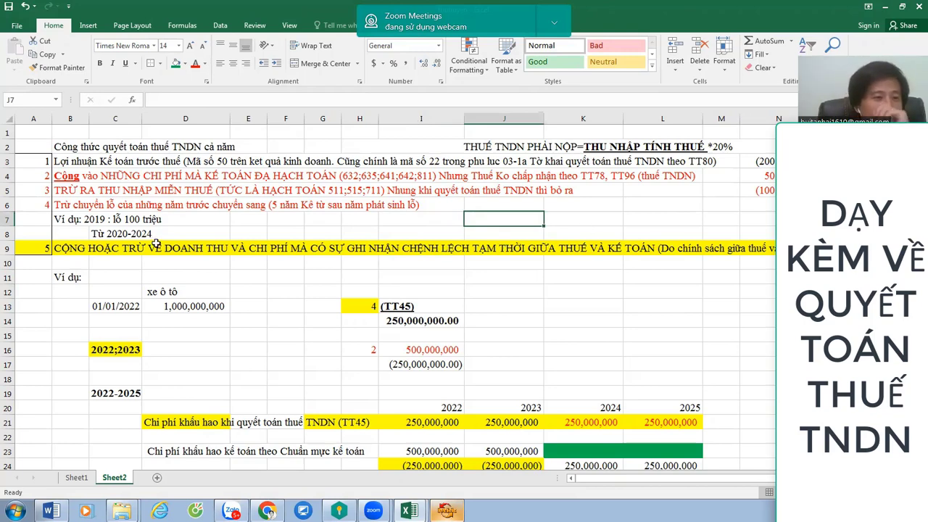
{"action": "left_click", "coordinate": [156, 245]}
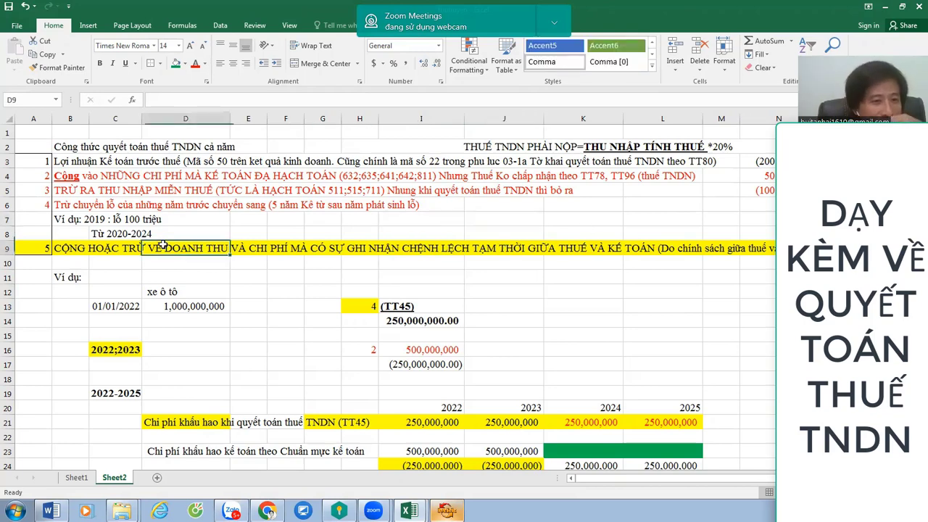
Highlight the step numbers A3:A9 and rows 2–9, check N3's 200000000, then return to HTKK.
{"action": "left_click_drag", "start_coordinate": [43, 161], "coordinate": [43, 248]}
{"action": "left_click", "coordinate": [43, 158]}
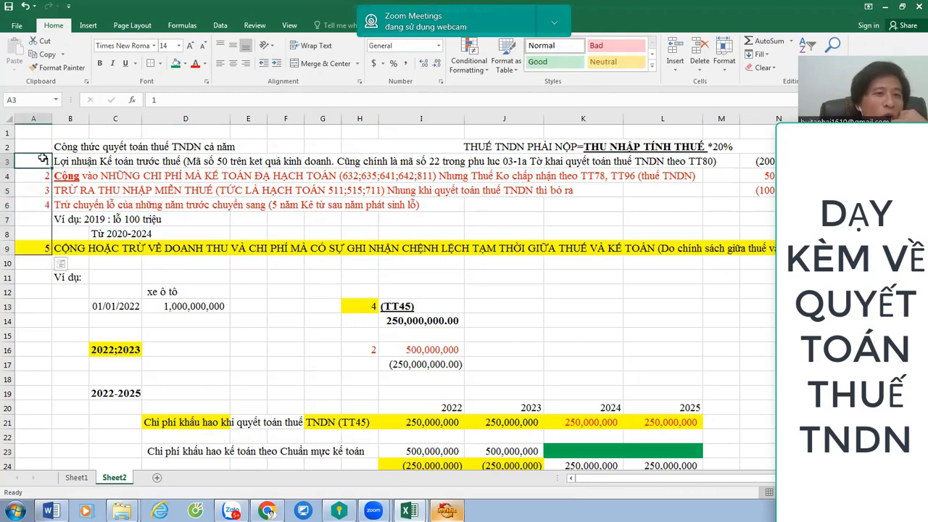
{"action": "left_click", "coordinate": [33, 190]}
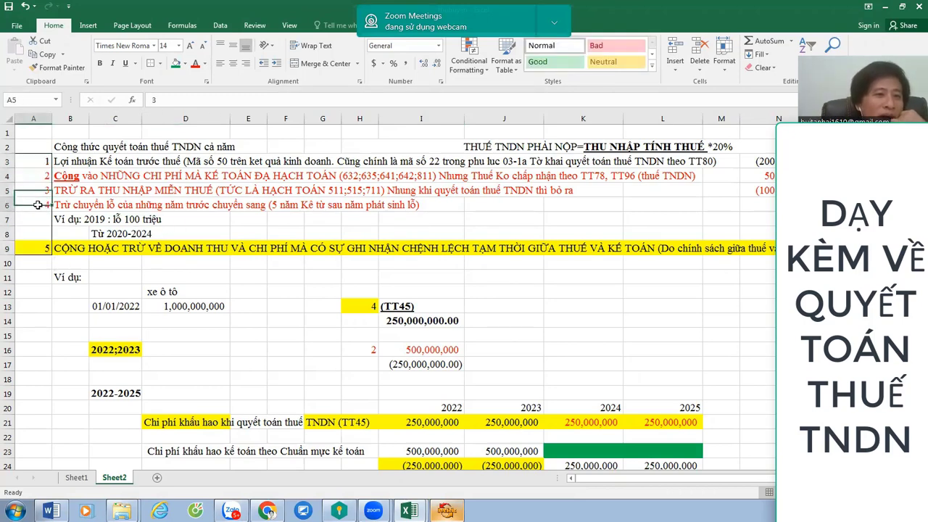
{"action": "left_click", "coordinate": [33, 161]}
{"action": "left_click", "coordinate": [32, 234]}
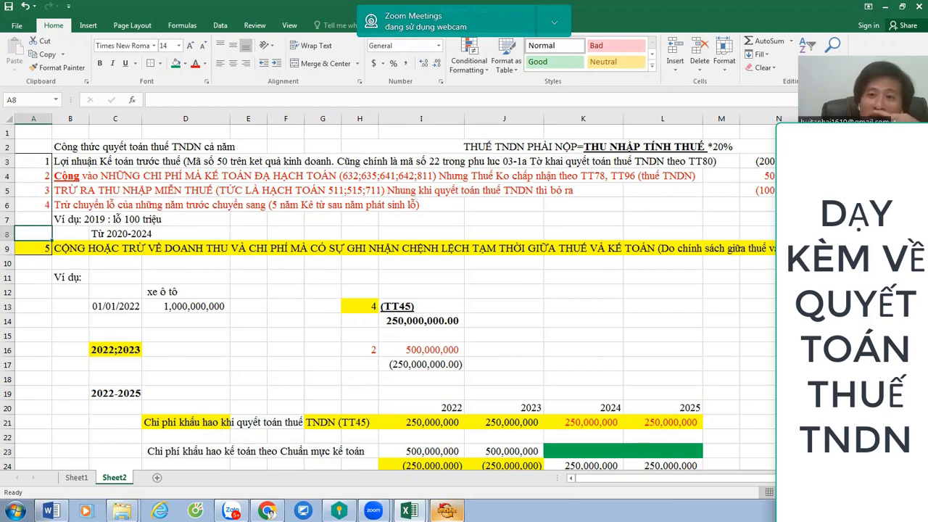
{"action": "left_click", "coordinate": [758, 161]}
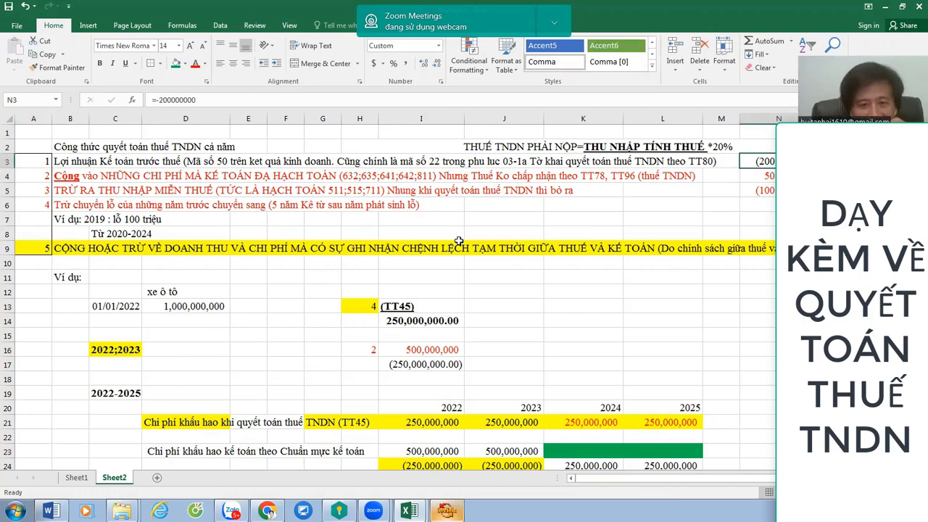
{"action": "left_click", "coordinate": [473, 214]}
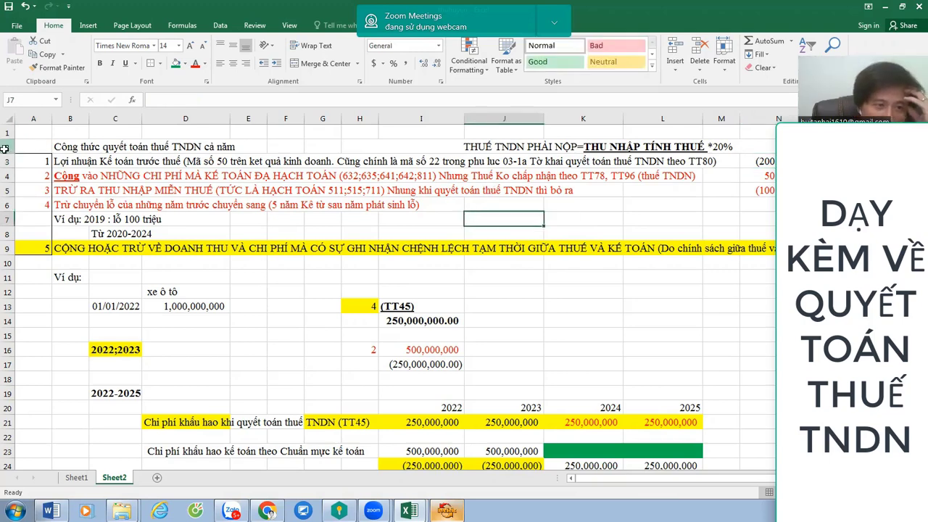
{"action": "left_click_drag", "start_coordinate": [4, 148], "coordinate": [9, 248]}
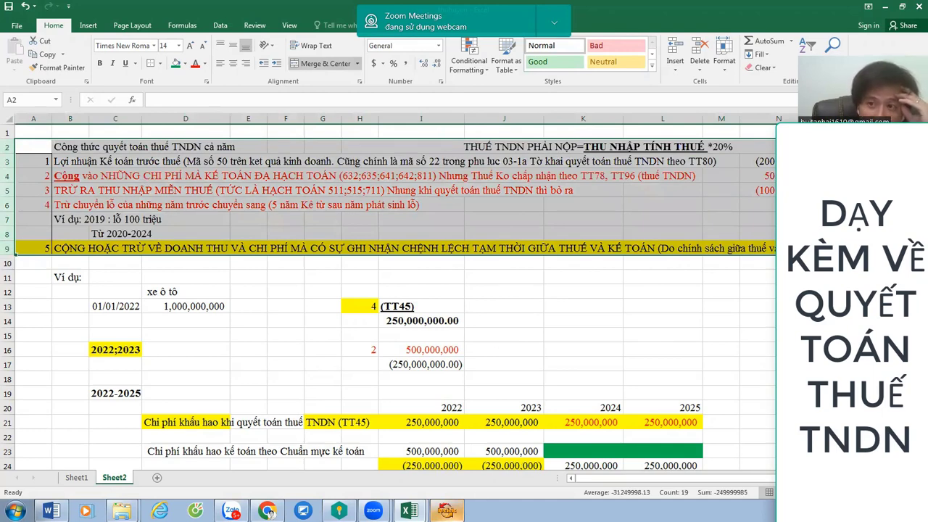
{"action": "left_click", "coordinate": [447, 512]}
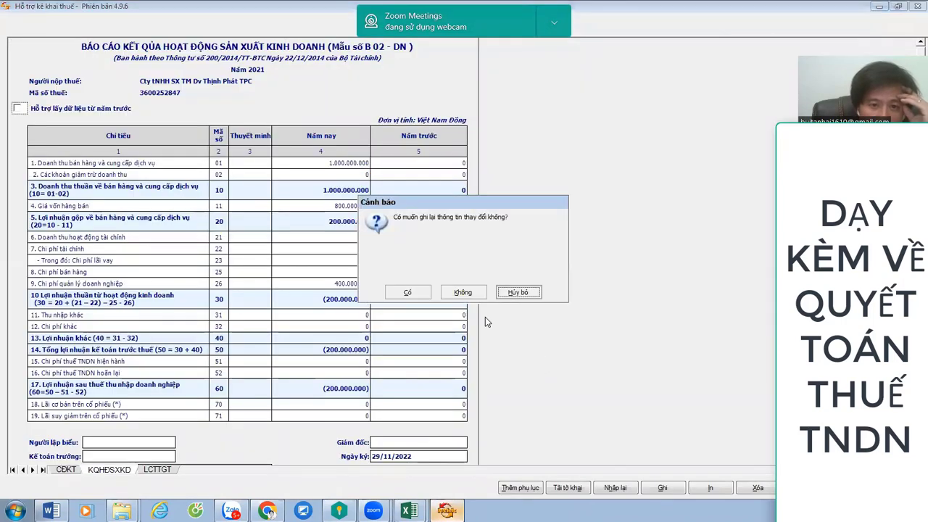
Discard the report changes and start a new 03/TNDN (TT80/2021) return for year 2022.
{"action": "left_click", "coordinate": [457, 292]}
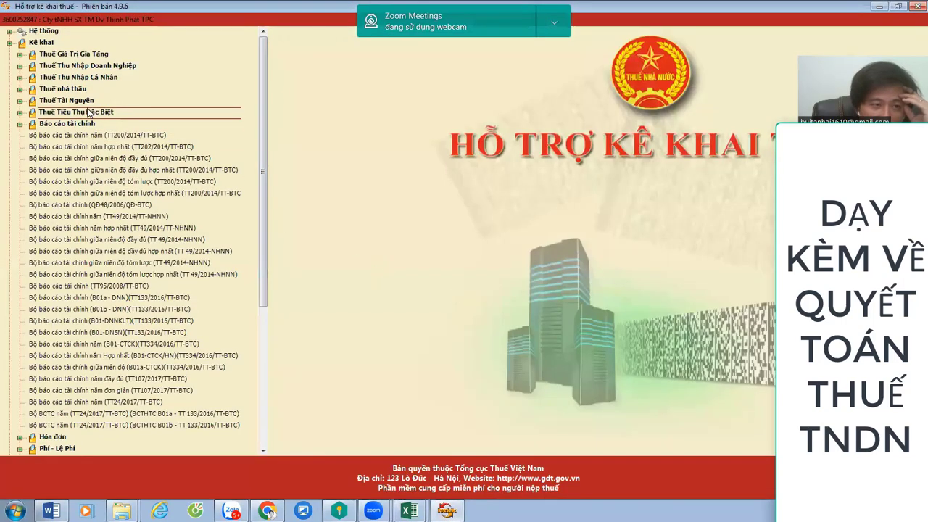
{"action": "left_click", "coordinate": [20, 66]}
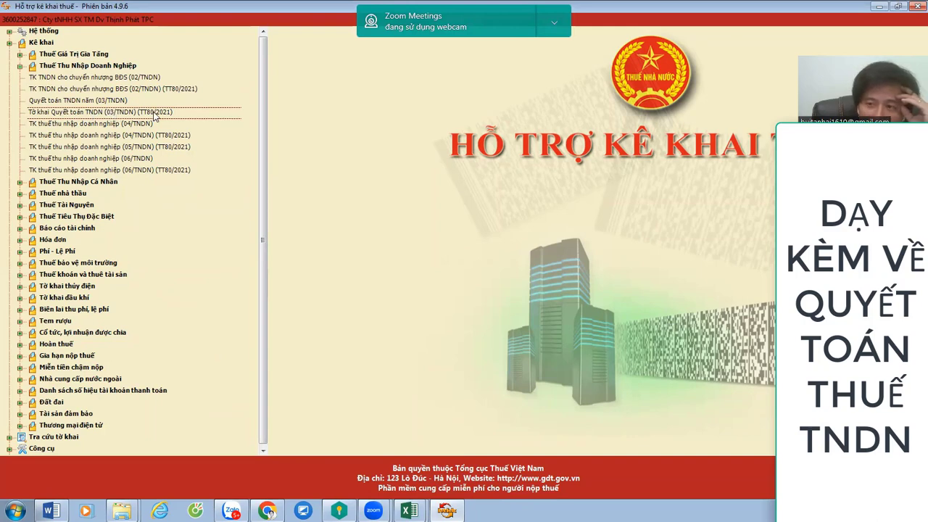
{"action": "double_click", "coordinate": [153, 113]}
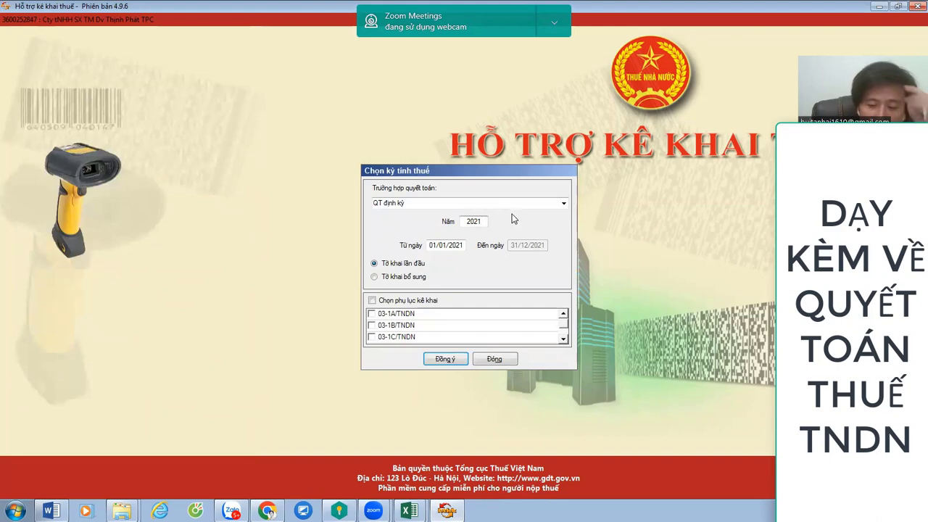
{"action": "key", "text": "BackSpace"}
{"action": "type", "text": "2"}
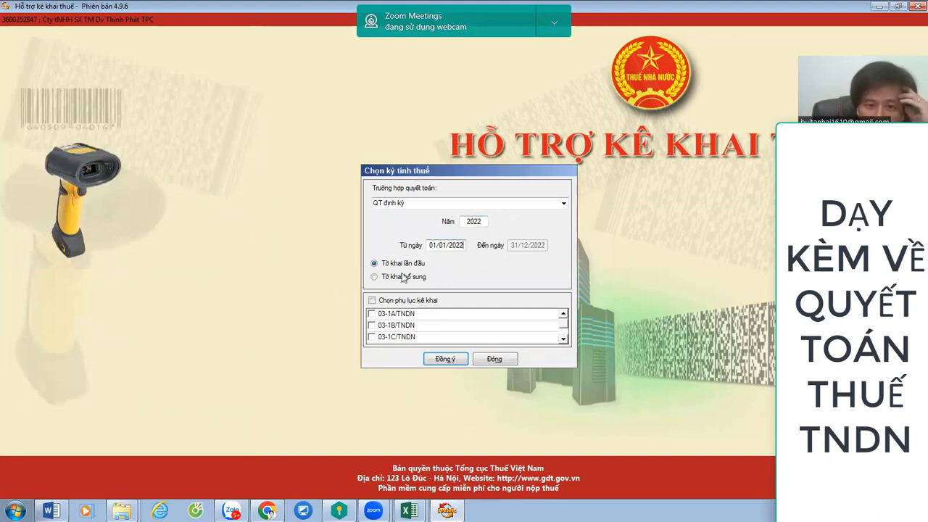
Include the 03-1A/TNDN and 03-3A/TNDN appendices and confirm the return setup.
{"action": "left_click", "coordinate": [403, 316]}
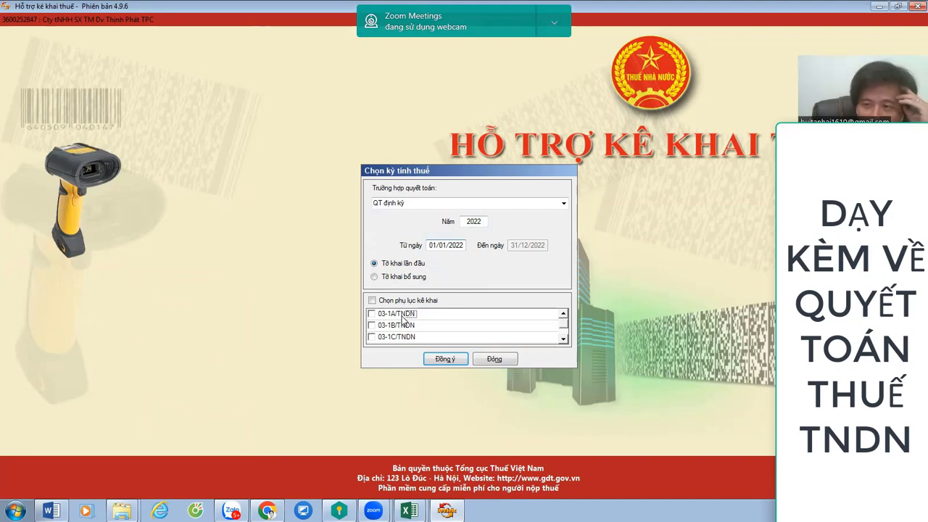
{"action": "left_click", "coordinate": [403, 317]}
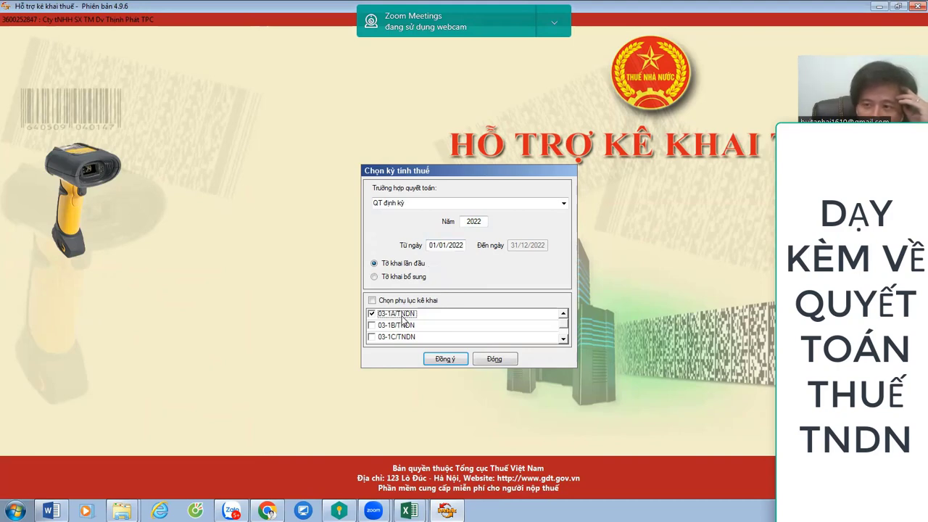
{"action": "left_click", "coordinate": [564, 339]}
{"action": "left_click", "coordinate": [565, 340]}
{"action": "left_click", "coordinate": [564, 339]}
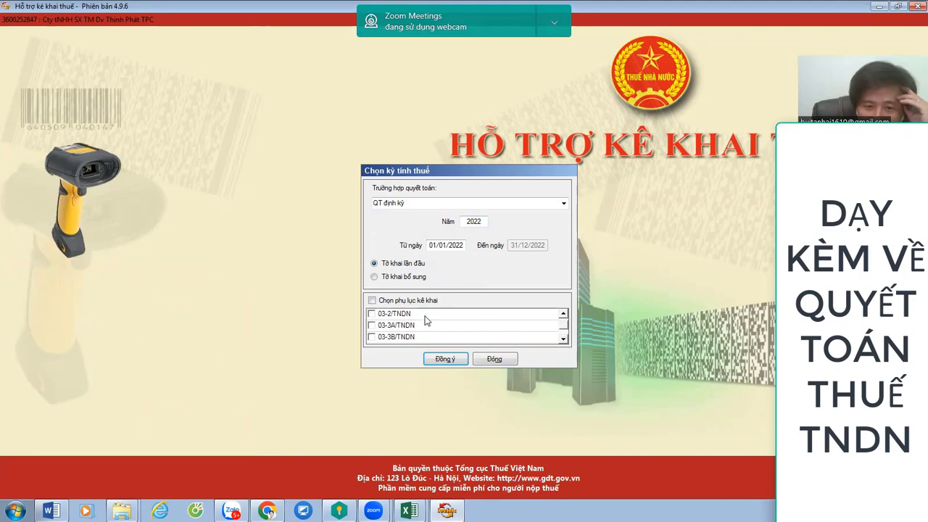
{"action": "left_click", "coordinate": [564, 315]}
{"action": "left_click", "coordinate": [564, 314]}
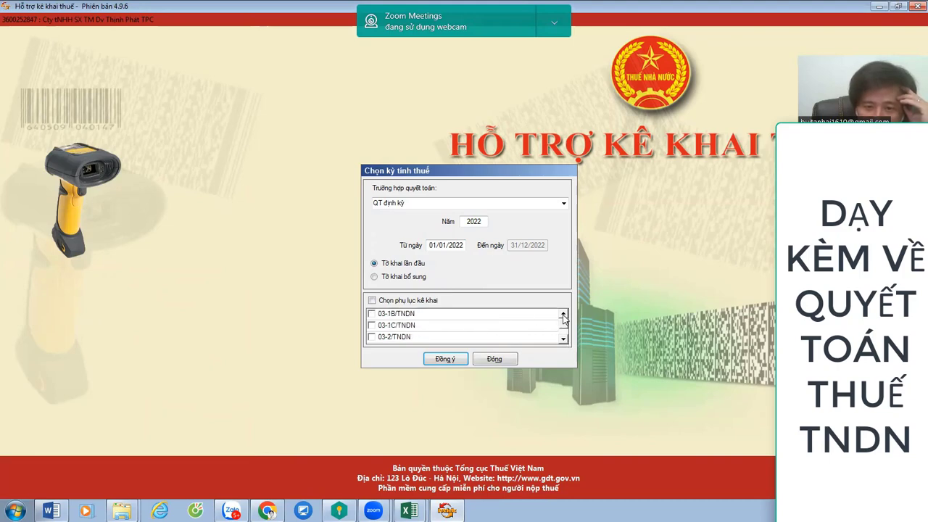
{"action": "double_click", "coordinate": [563, 339]}
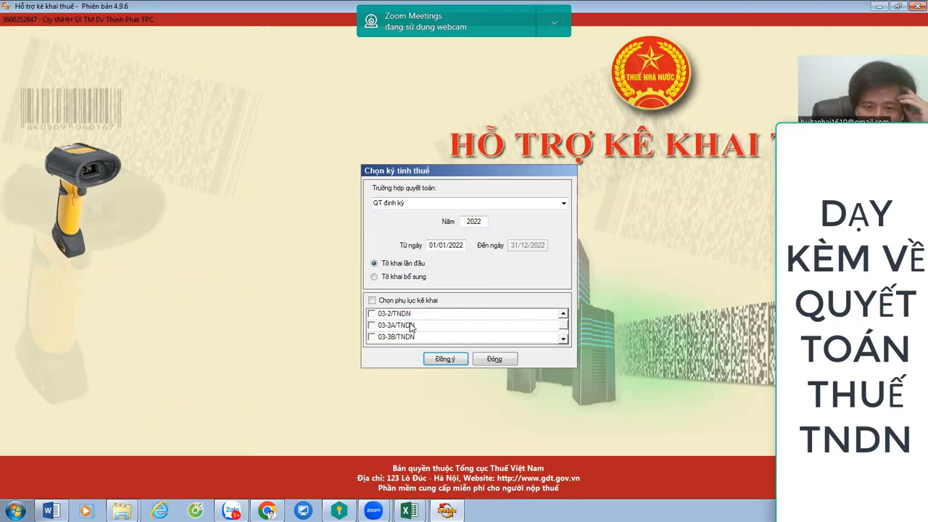
{"action": "left_click", "coordinate": [412, 326]}
{"action": "left_click", "coordinate": [445, 359]}
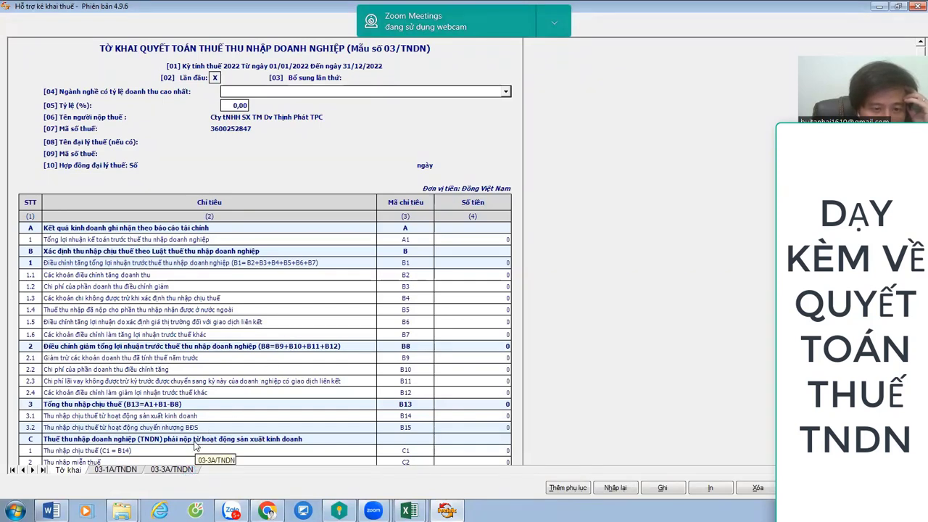
Delete the 03-3A/TNDN appendix from the 2022 return.
{"action": "left_click", "coordinate": [183, 470]}
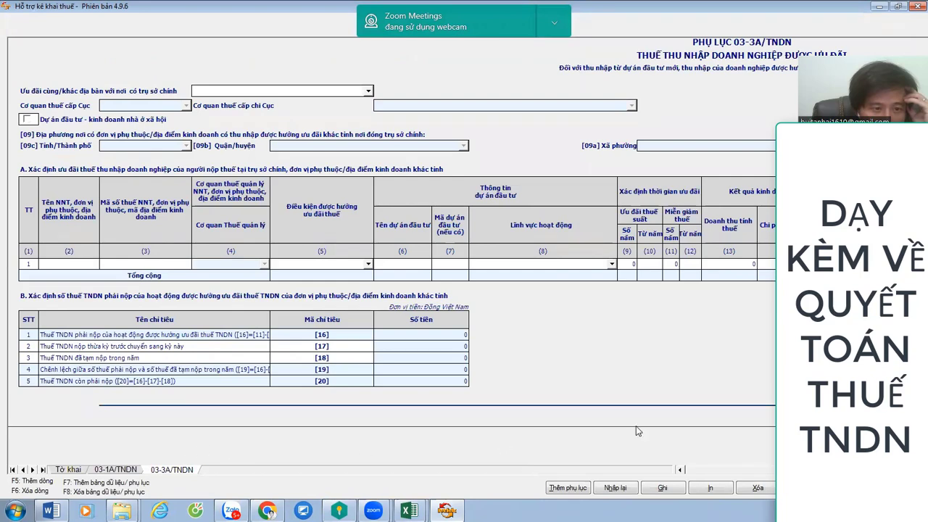
{"action": "left_click", "coordinate": [758, 487]}
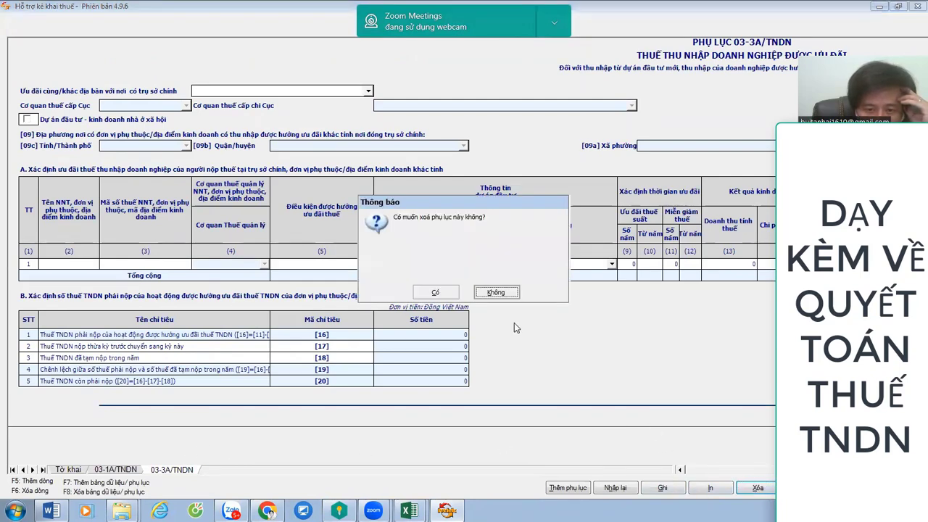
{"action": "left_click", "coordinate": [437, 295]}
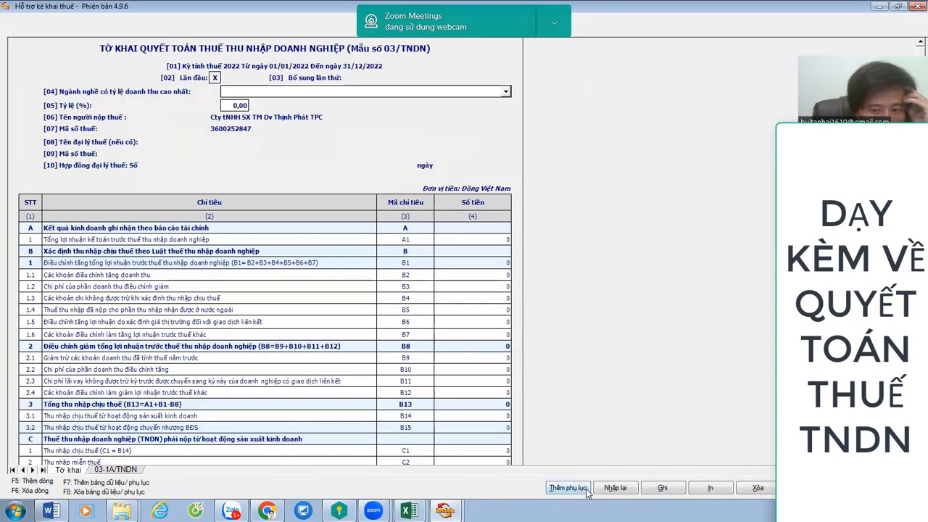
Add the 03-2/TNDN loss-carryforward appendix and open its empty sheet.
{"action": "left_click", "coordinate": [568, 487]}
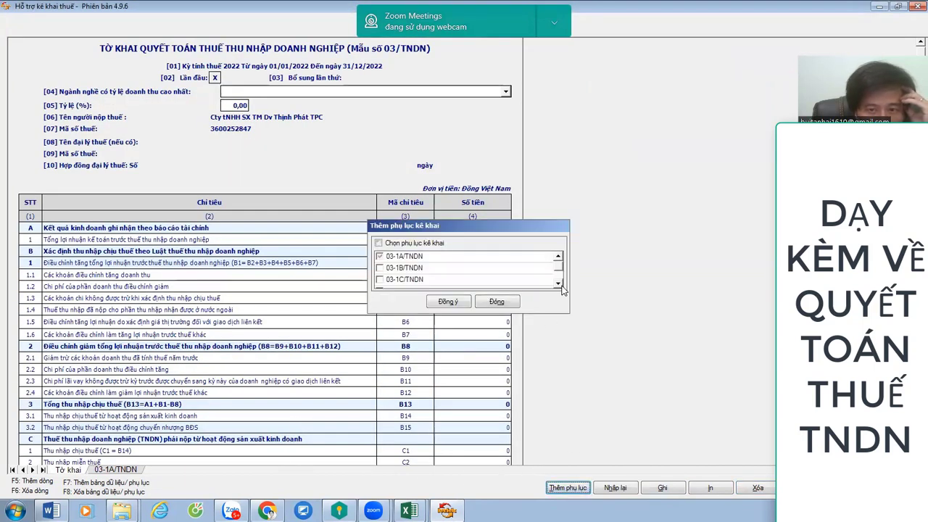
{"action": "left_click", "coordinate": [423, 287]}
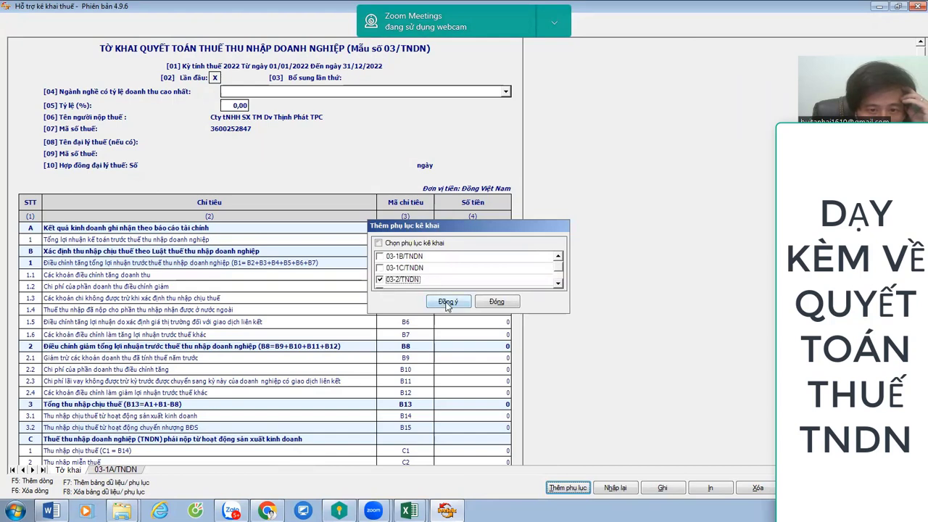
{"action": "left_click", "coordinate": [447, 302]}
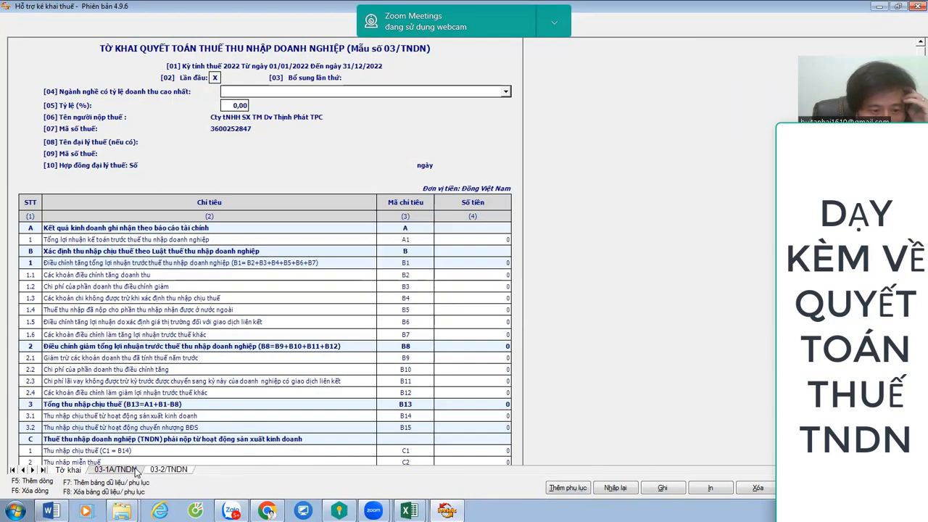
{"action": "left_click", "coordinate": [135, 470]}
{"action": "left_click", "coordinate": [168, 470]}
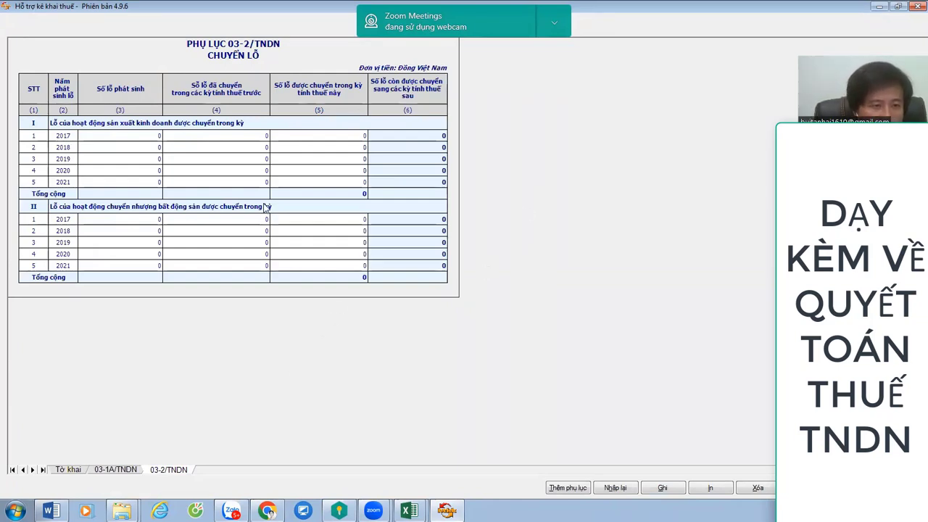
Compare the main Tờ khai declaration form against the 03-2/TNDN loss-carryforward appendix.
{"action": "left_click", "coordinate": [73, 471]}
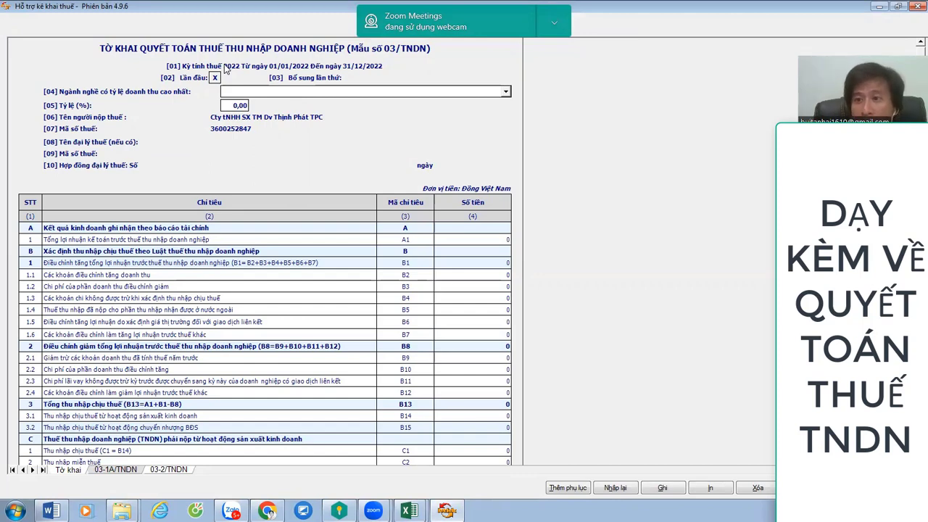
{"action": "left_click", "coordinate": [171, 471]}
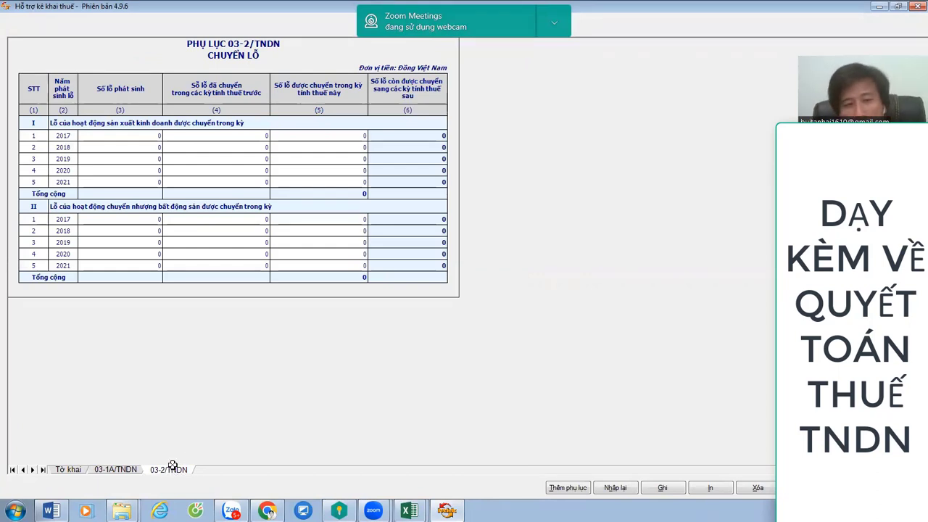
{"action": "left_click", "coordinate": [68, 470]}
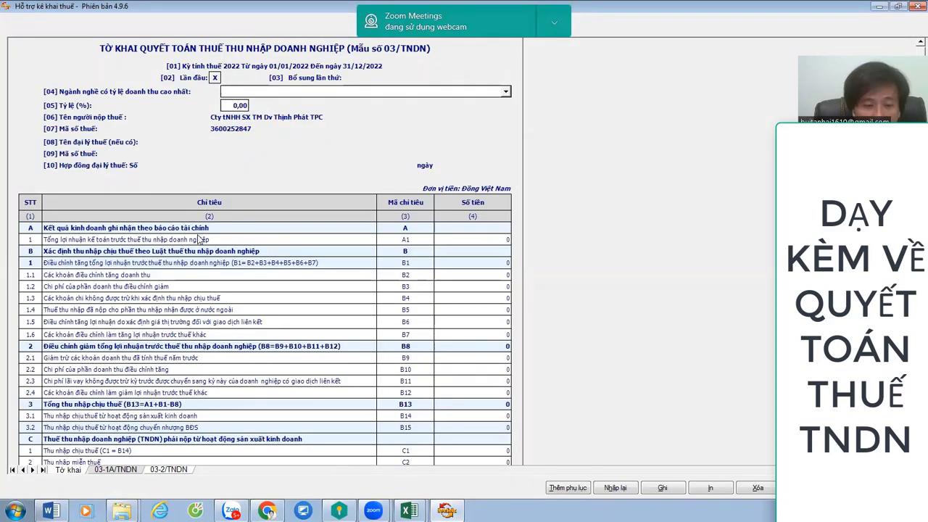
{"action": "left_click", "coordinate": [166, 470]}
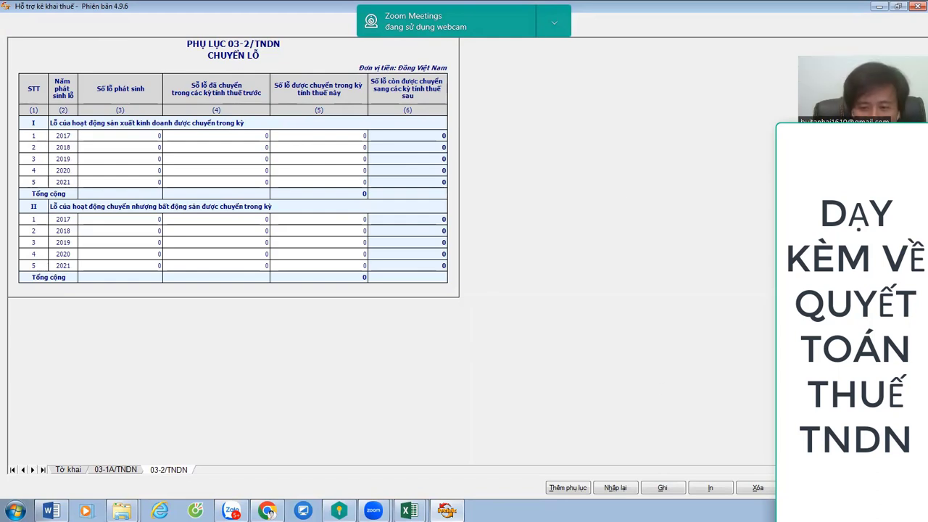
Close the 03/TNDN return without saving and bring up the loss-carryforward example in the browser.
{"action": "left_click", "coordinate": [447, 511]}
{"action": "left_click", "coordinate": [463, 293]}
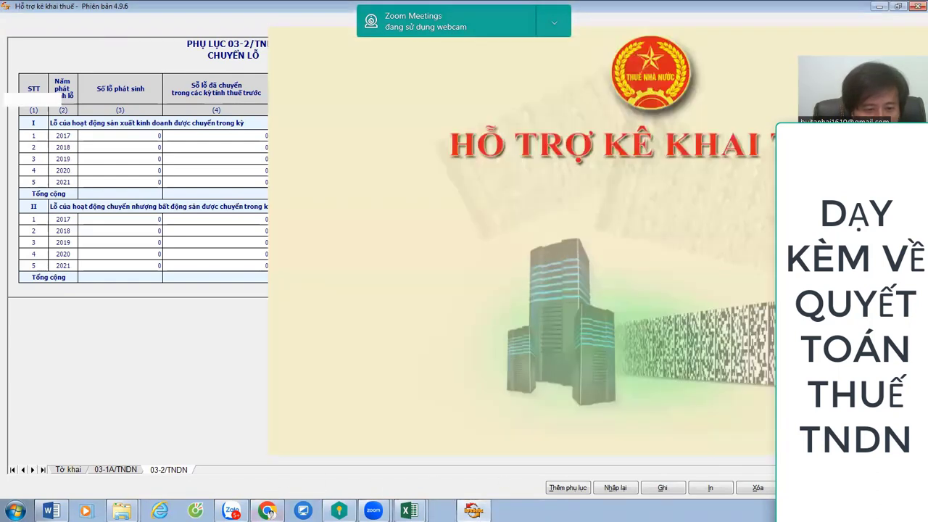
{"action": "left_click", "coordinate": [267, 512]}
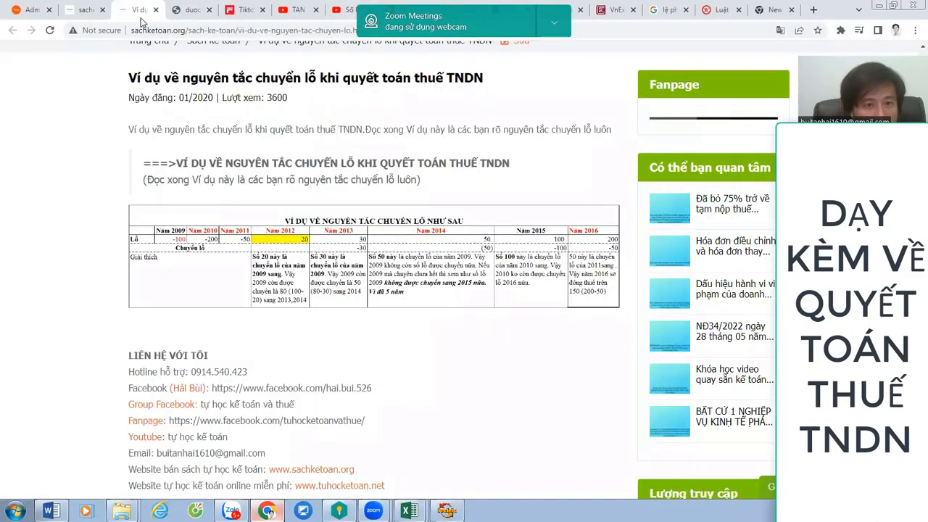
Open the sachketoan.org article on filling in appendix 03-2A from the chuyển lỗ search results.
{"action": "left_click", "coordinate": [136, 10]}
{"action": "scroll", "coordinate": [399, 230], "scroll_direction": "up", "scroll_amount": 3}
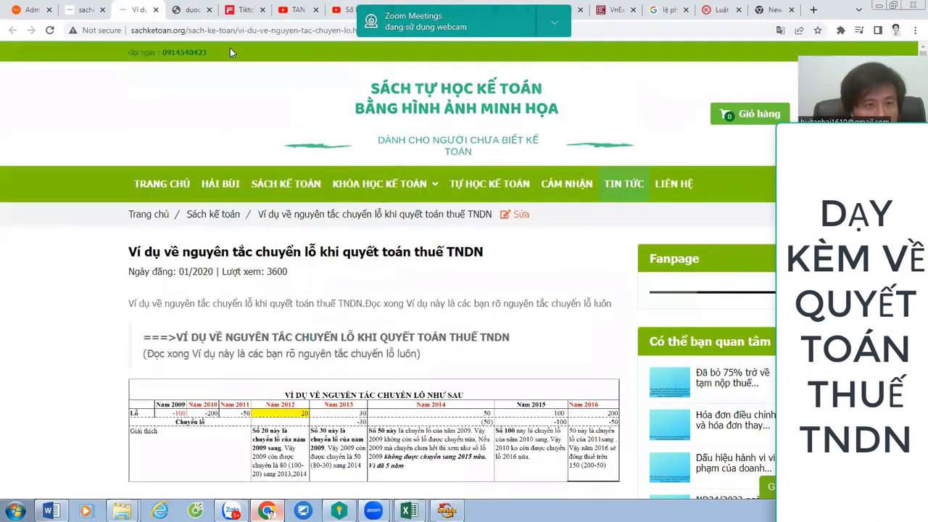
{"action": "left_click", "coordinate": [91, 10]}
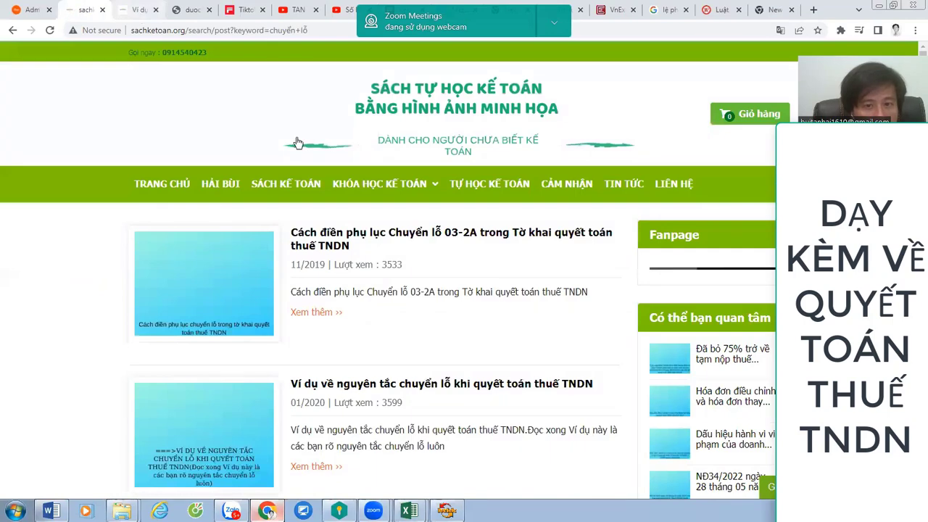
{"action": "left_click", "coordinate": [469, 243]}
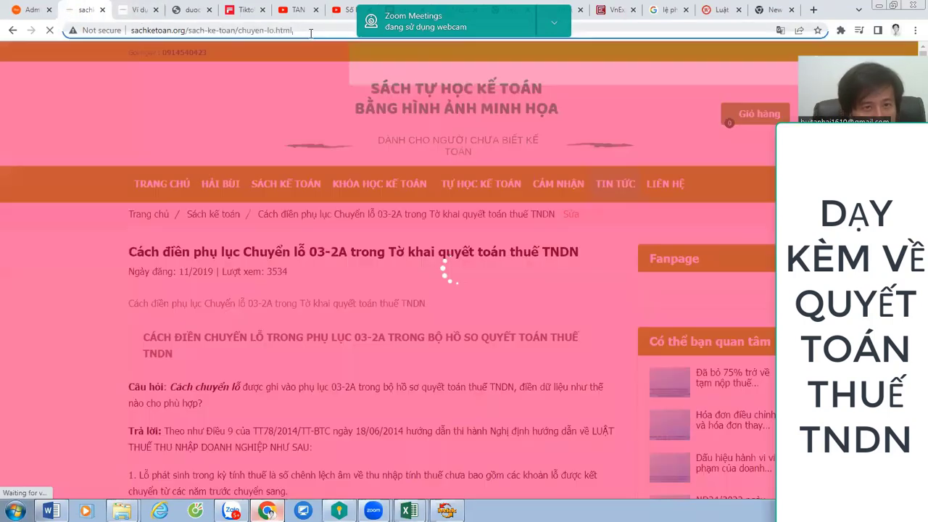
Copy the article's URL and send it in the Zalo chat, then return to Chrome.
{"action": "left_click", "coordinate": [310, 32]}
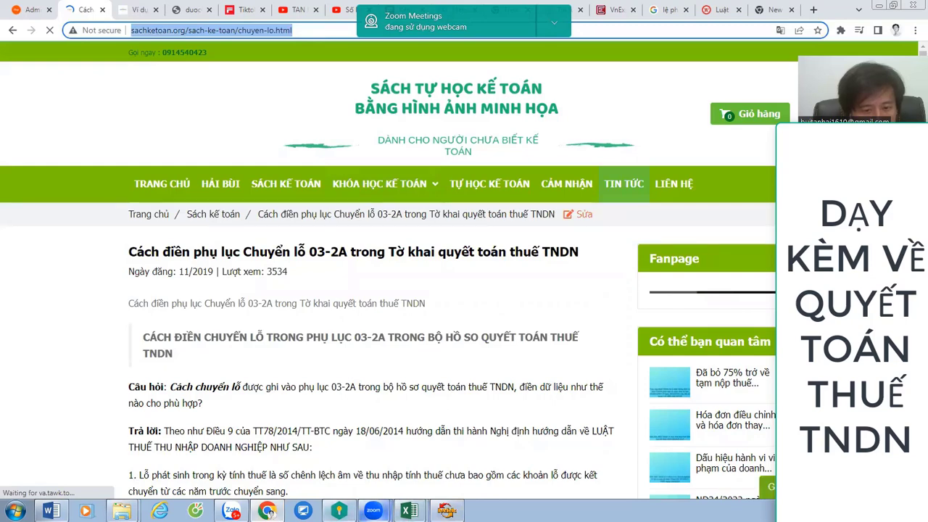
{"action": "key", "text": "ctrl+c"}
{"action": "left_click", "coordinate": [232, 512]}
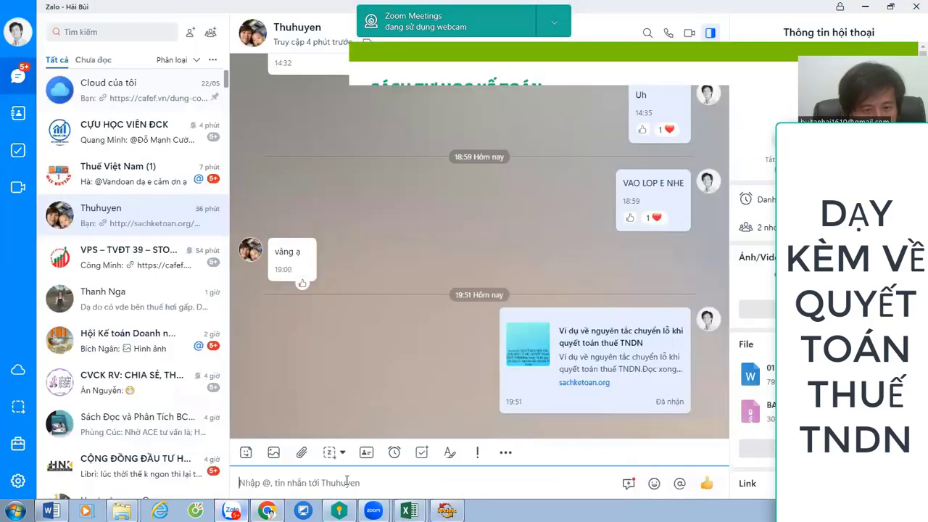
{"action": "left_click", "coordinate": [689, 402]}
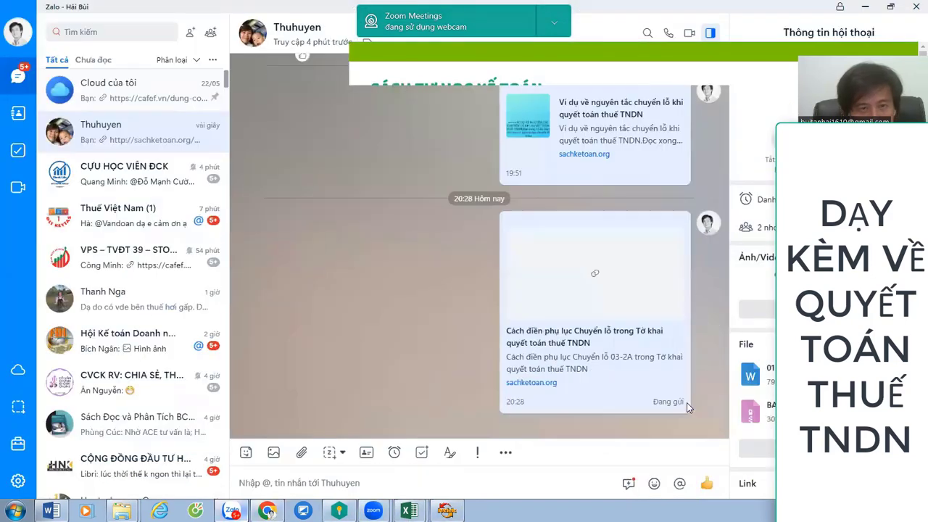
{"action": "key", "text": "alt+Tab"}
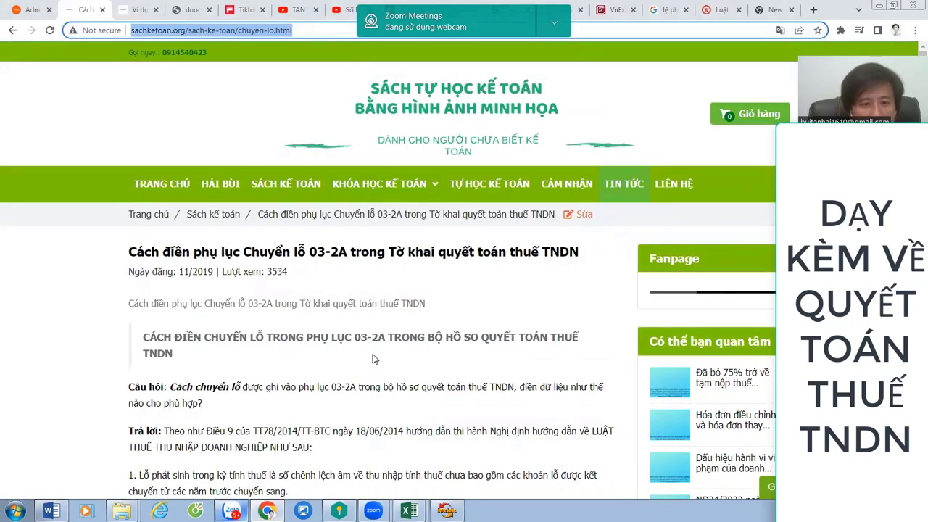
Scroll to the worked example and highlight it through the 2015 profit line.
{"action": "scroll", "coordinate": [375, 359], "scroll_direction": "down", "scroll_amount": 5}
{"action": "scroll", "coordinate": [378, 351], "scroll_direction": "down", "scroll_amount": 2}
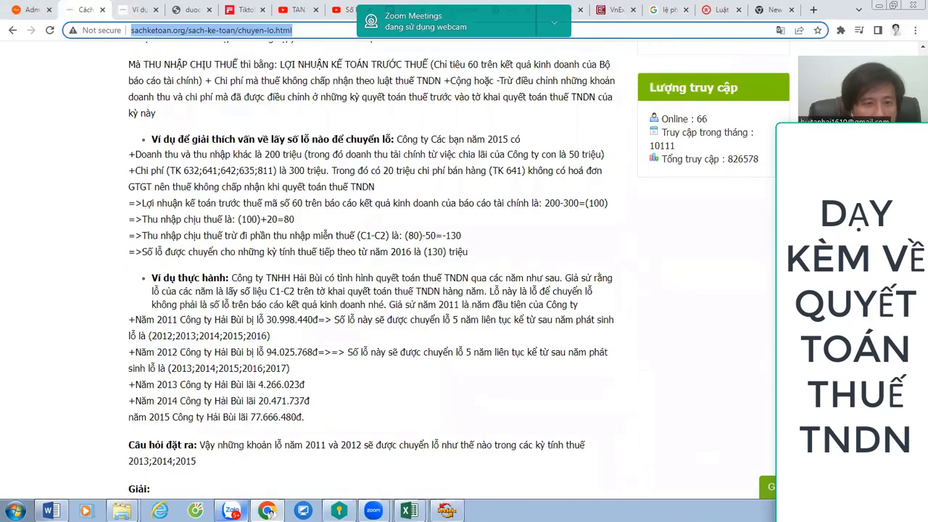
{"action": "scroll", "coordinate": [116, 290], "scroll_direction": "down", "scroll_amount": 2}
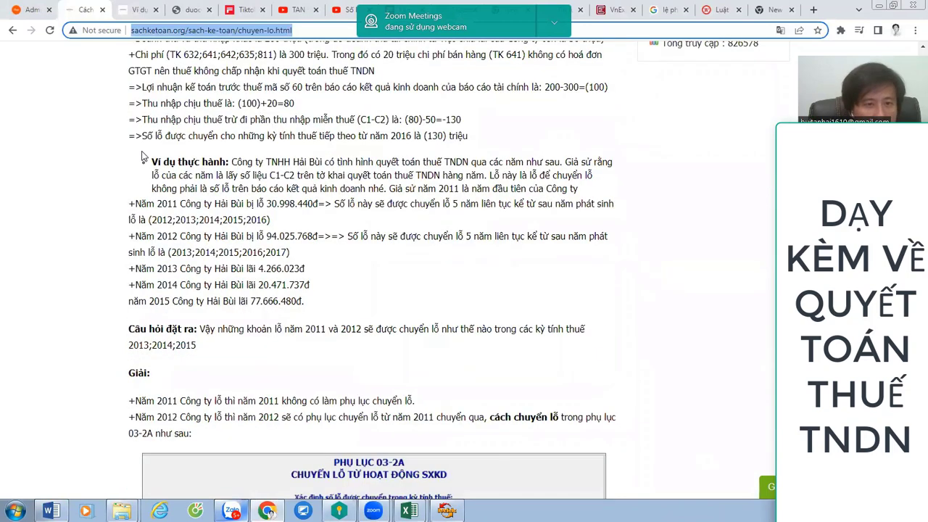
{"action": "left_click_drag", "start_coordinate": [137, 160], "coordinate": [358, 302]}
{"action": "left_click", "coordinate": [349, 306]}
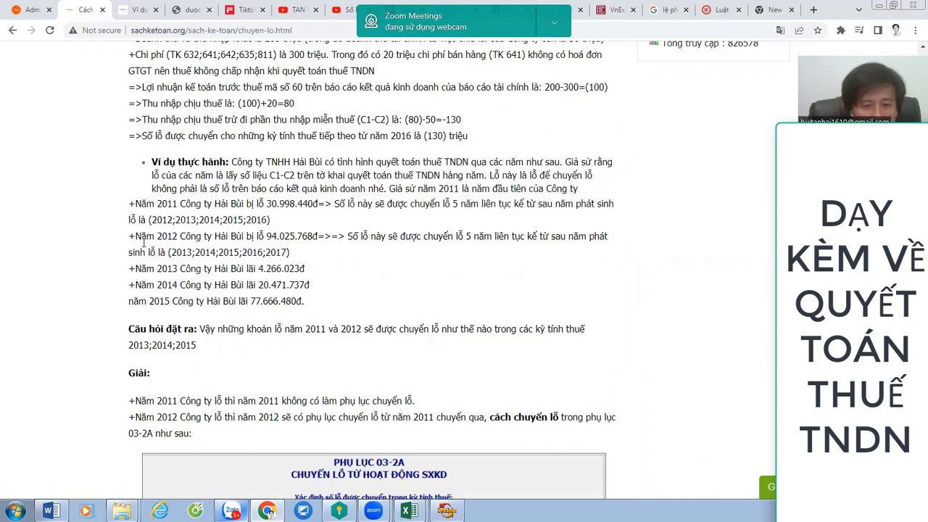
Highlight the example's 2012 loss line, clear it, and return to the tax declaration program.
{"action": "left_click", "coordinate": [446, 511]}
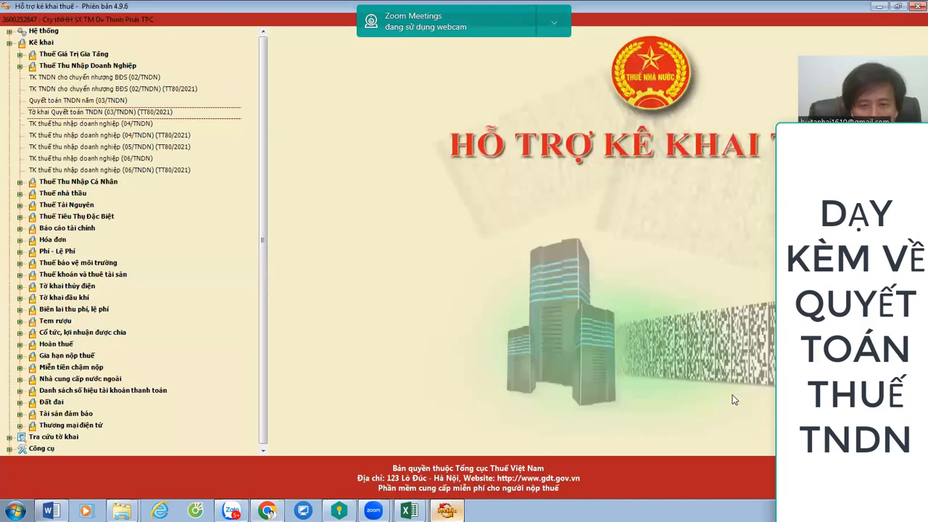
{"action": "key", "text": "alt+Tab"}
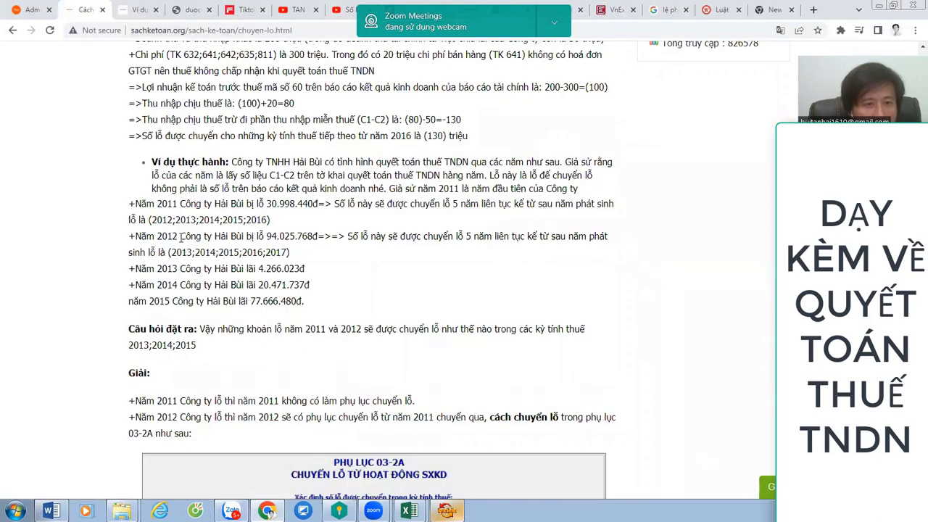
{"action": "left_click_drag", "start_coordinate": [156, 217], "coordinate": [253, 237]}
{"action": "left_click", "coordinate": [285, 234]}
{"action": "key", "text": "alt+Tab"}
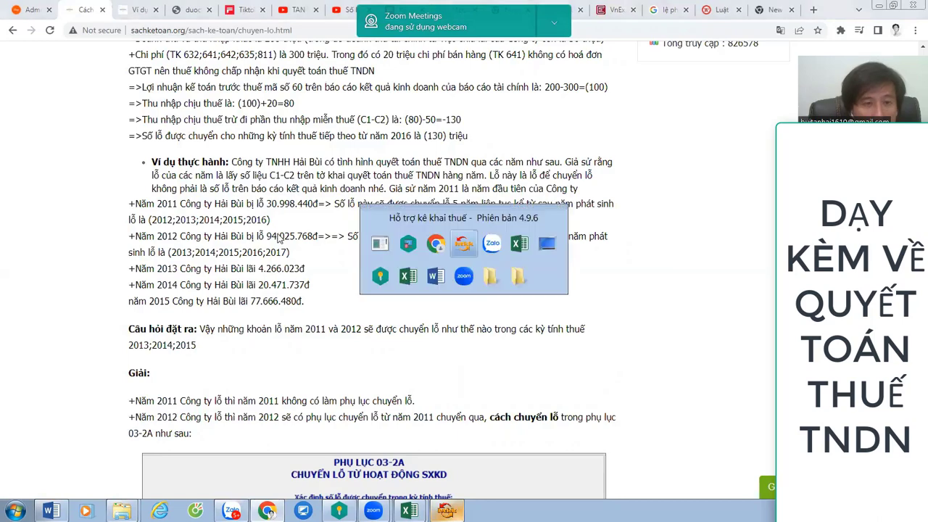
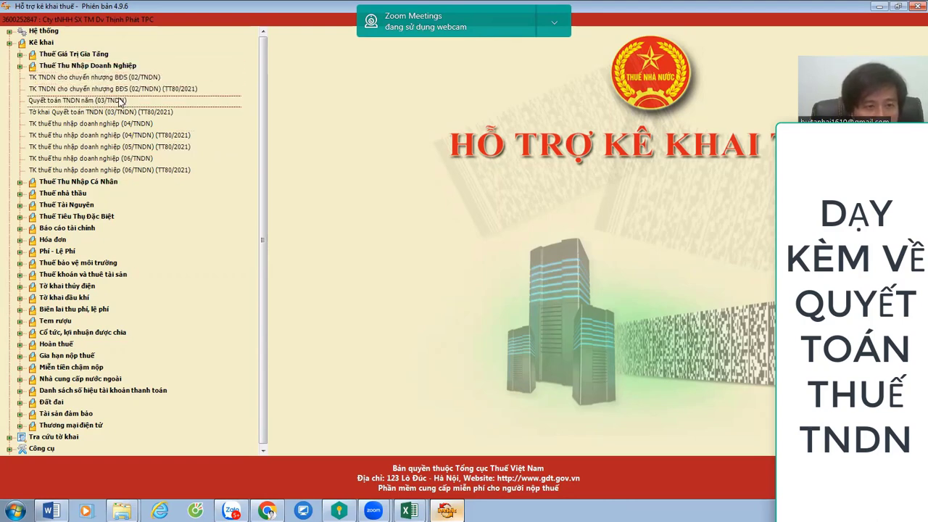
Review the article's practical example of yearly profits and losses.
{"action": "key", "text": "alt+Tab"}
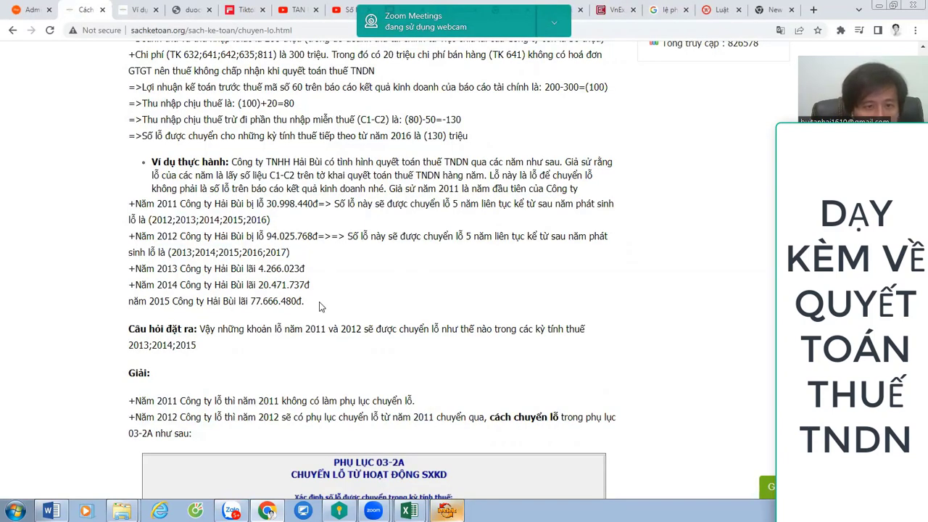
{"action": "left_click_drag", "start_coordinate": [319, 303], "coordinate": [131, 168]}
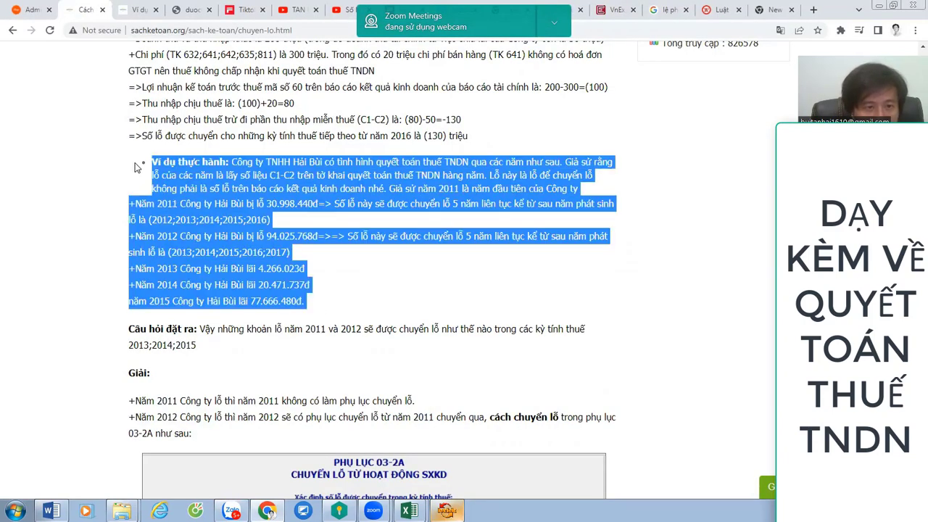
{"action": "left_click", "coordinate": [184, 223]}
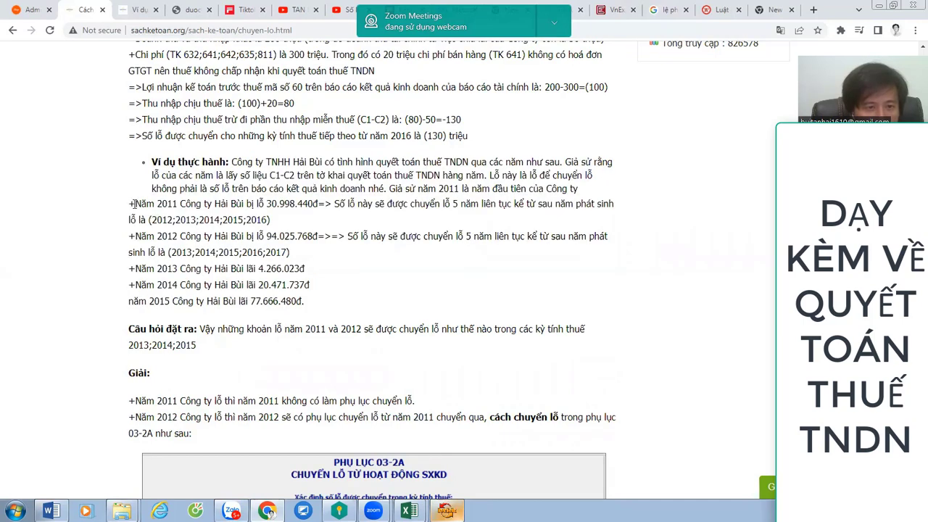
{"action": "left_click_drag", "start_coordinate": [142, 206], "coordinate": [323, 307]}
{"action": "left_click", "coordinate": [348, 316]}
{"action": "scroll", "coordinate": [348, 315], "scroll_direction": "down", "scroll_amount": 5}
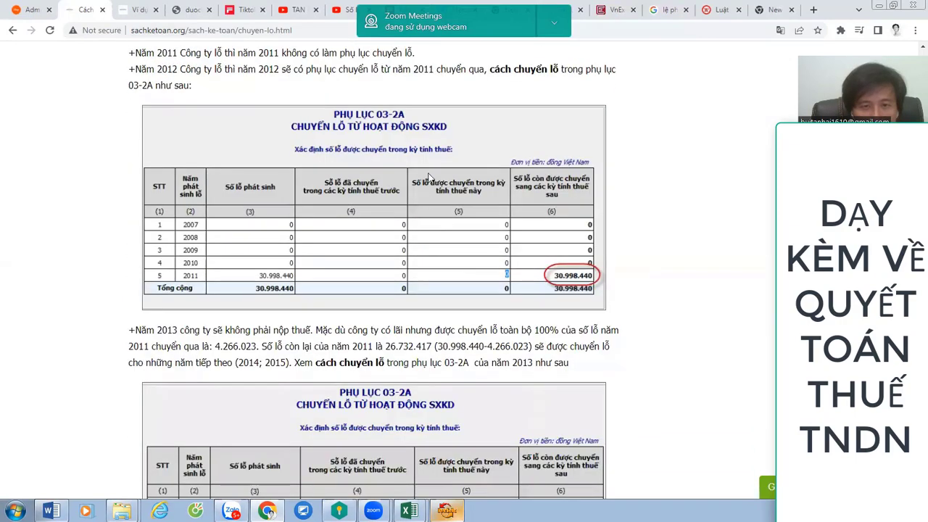
{"action": "key", "text": "alt+Tab"}
{"action": "key", "text": "alt+Tab"}
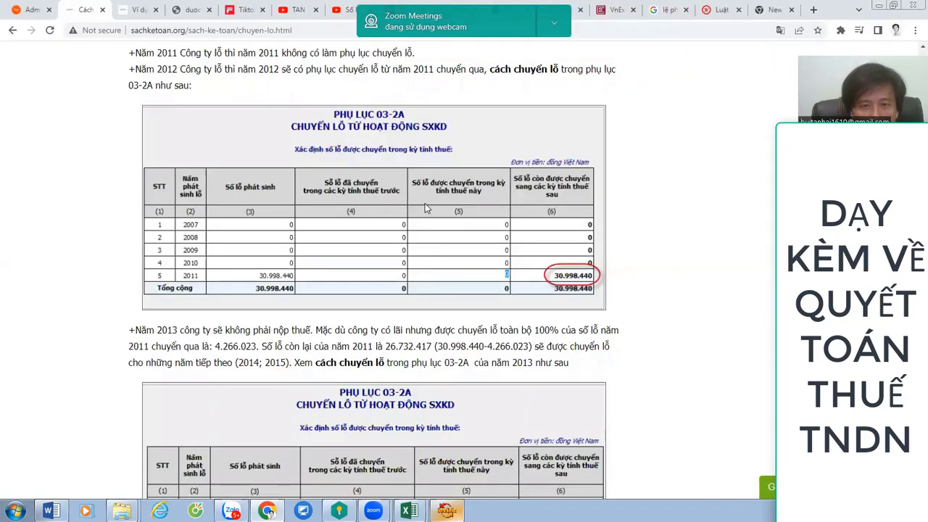
{"action": "scroll", "coordinate": [425, 208], "scroll_direction": "up", "scroll_amount": 2}
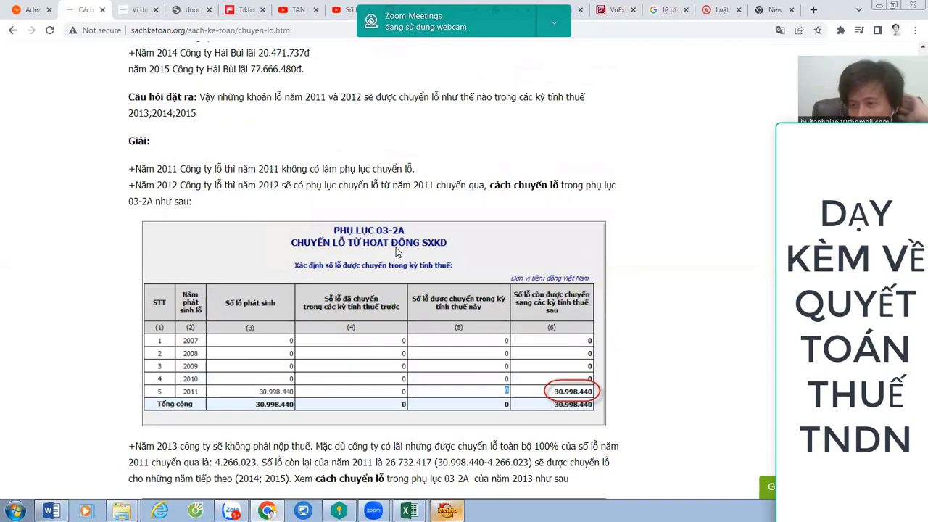
{"action": "scroll", "coordinate": [395, 251], "scroll_direction": "up", "scroll_amount": 3}
{"action": "scroll", "coordinate": [384, 251], "scroll_direction": "up", "scroll_amount": 2}
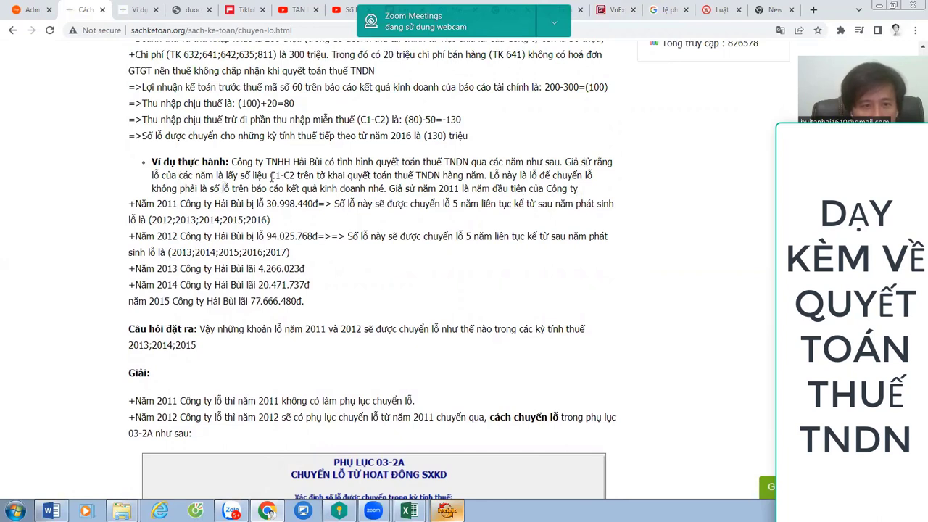
{"action": "left_click_drag", "start_coordinate": [565, 163], "coordinate": [489, 175]}
{"action": "key", "text": "alt+Tab"}
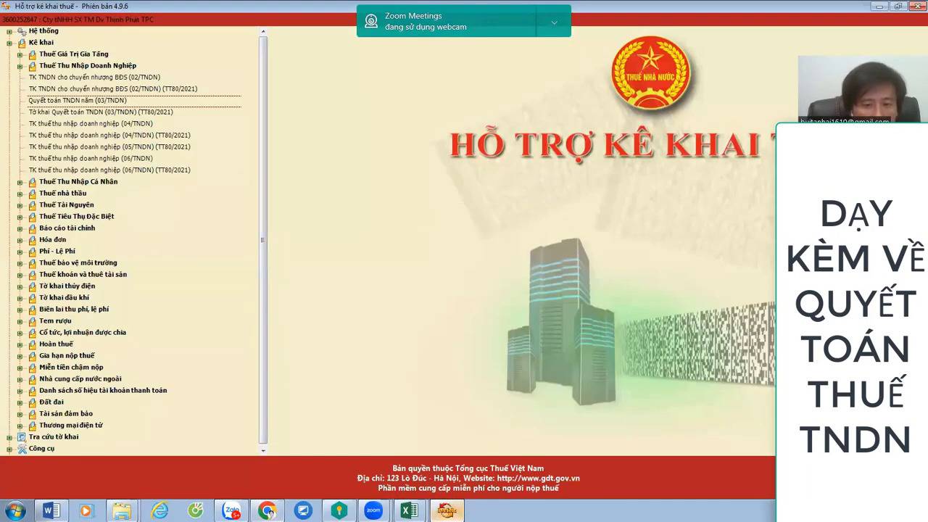
Compare the Excel formula steps with the article's 2011 loss entry of 30.998.440đ.
{"action": "left_click", "coordinate": [63, 193]}
{"action": "left_click", "coordinate": [409, 510]}
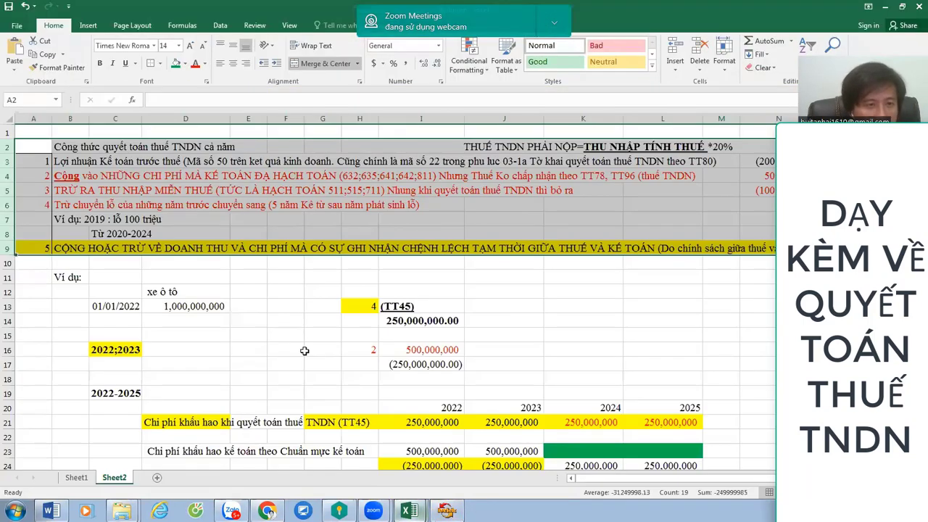
{"action": "left_click_drag", "start_coordinate": [33, 146], "coordinate": [45, 248]}
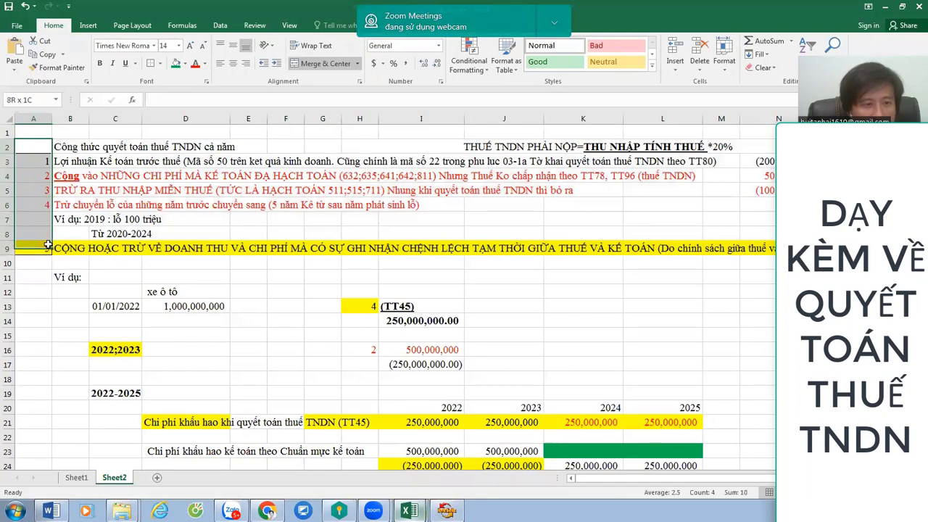
{"action": "key", "text": "alt+Tab"}
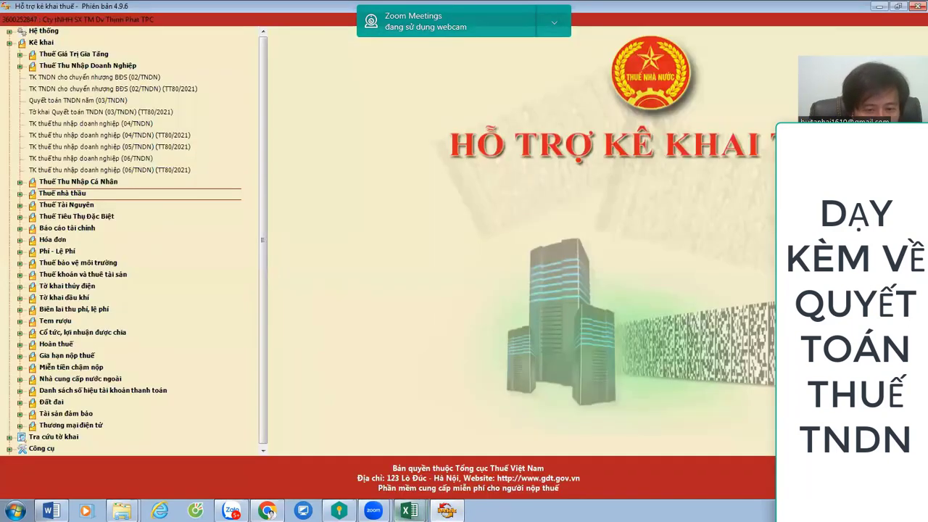
{"action": "left_click", "coordinate": [267, 510]}
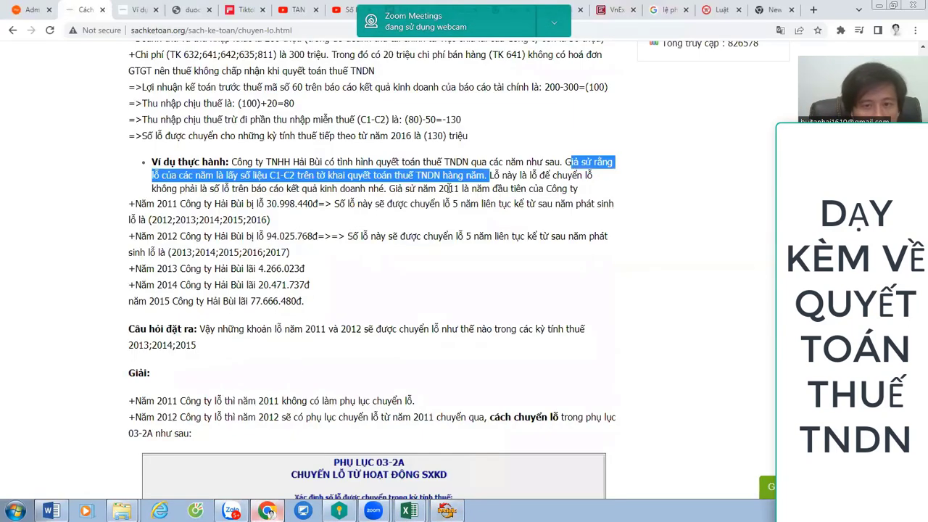
{"action": "left_click", "coordinate": [523, 179]}
{"action": "left_click_drag", "start_coordinate": [492, 176], "coordinate": [579, 190]}
{"action": "left_click", "coordinate": [425, 188]}
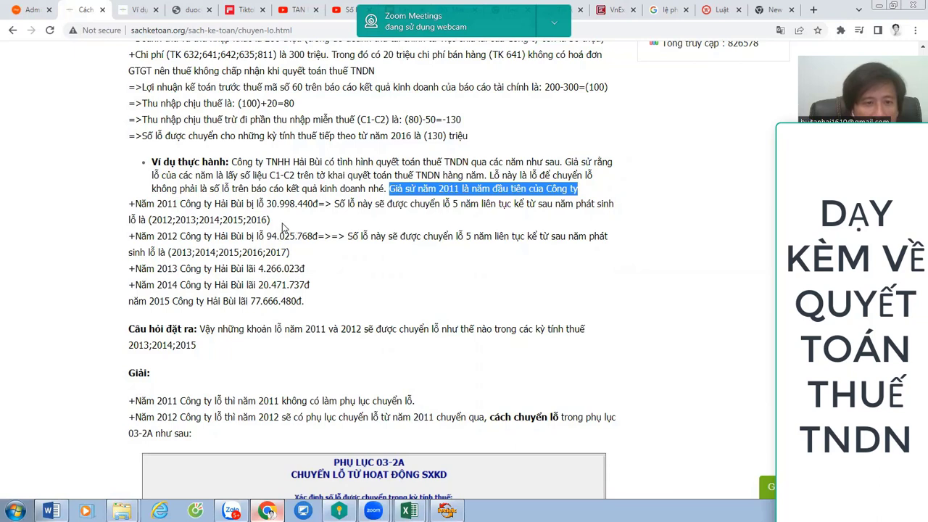
{"action": "left_click_drag", "start_coordinate": [284, 228], "coordinate": [97, 205]}
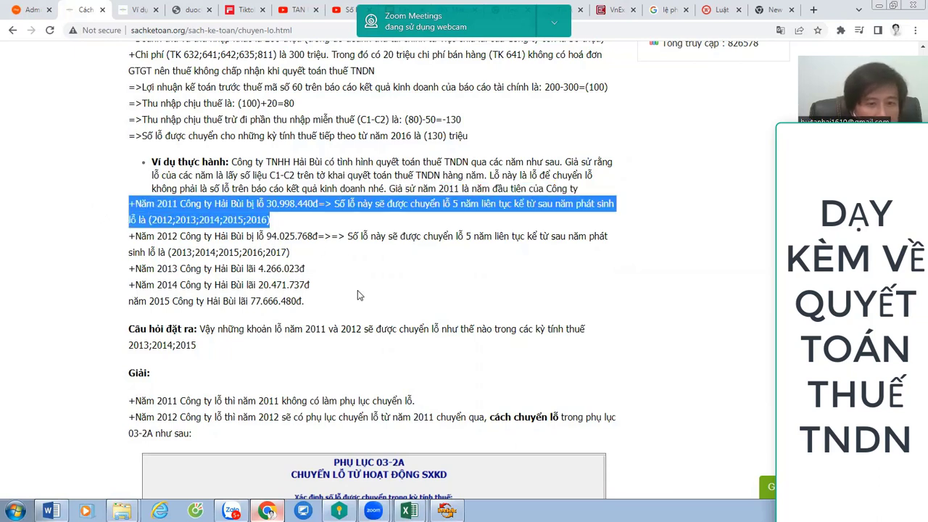
{"action": "scroll", "coordinate": [451, 446], "scroll_direction": "down", "scroll_amount": 1}
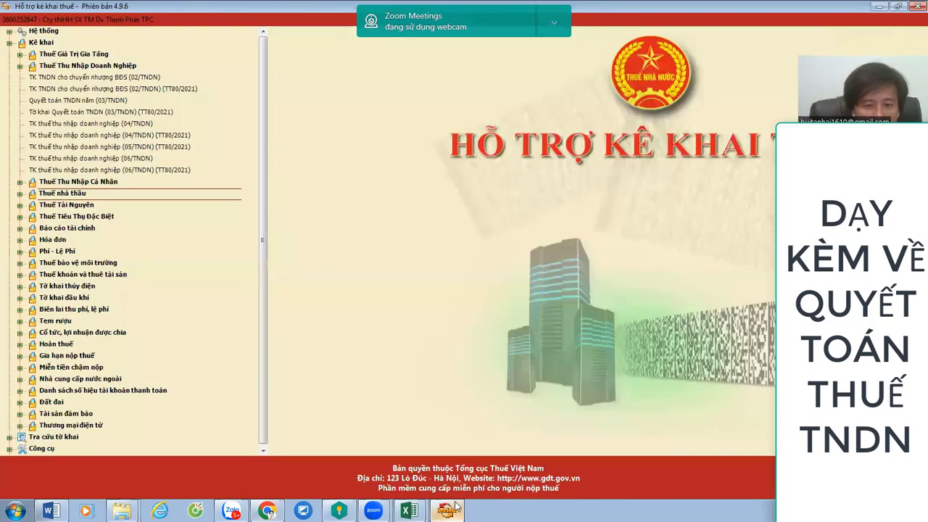
Create a 03/TNDN declaration for year 2011 with the 03-1A/TNDN appendix ticked.
{"action": "left_click", "coordinate": [447, 510]}
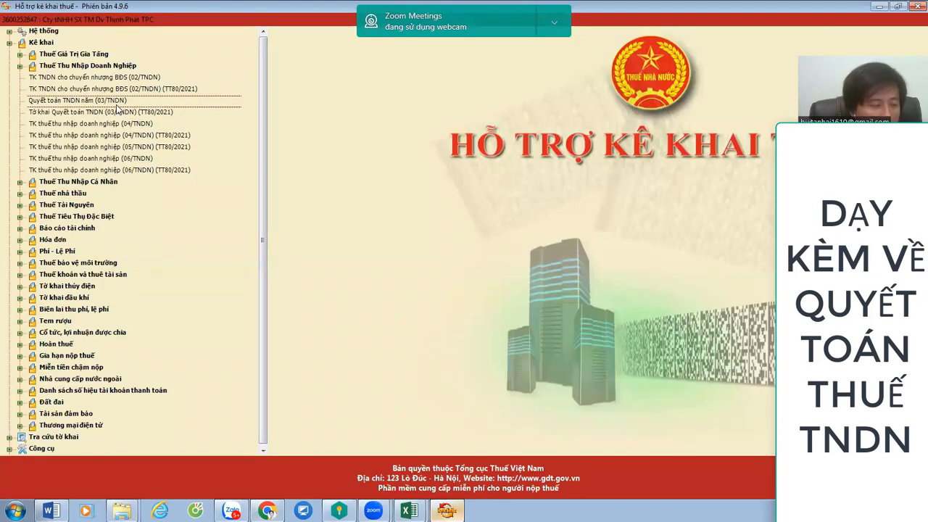
{"action": "key", "text": "alt+Tab"}
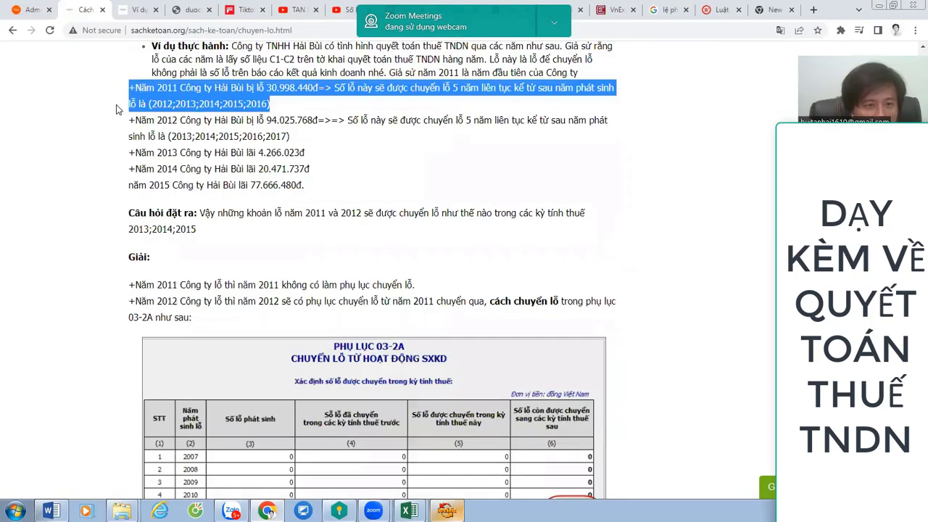
{"action": "key", "text": "alt+Tab"}
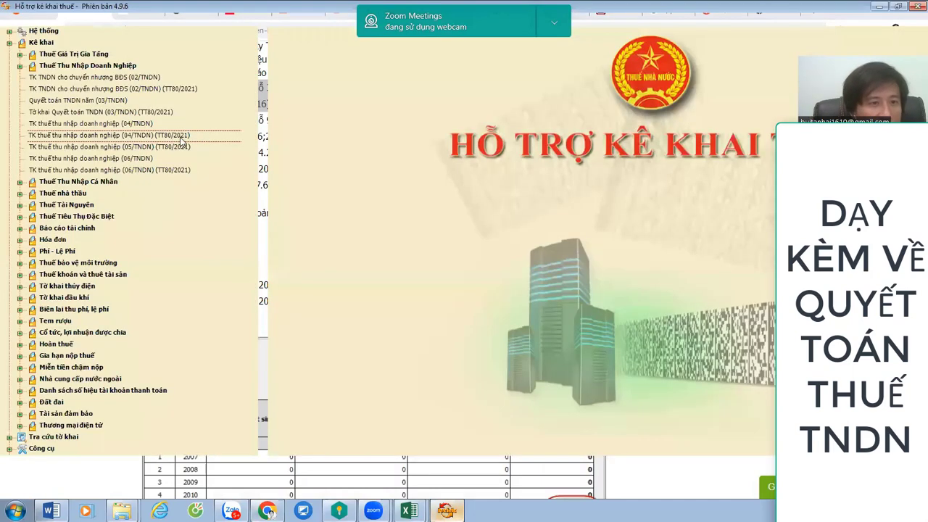
{"action": "double_click", "coordinate": [106, 106]}
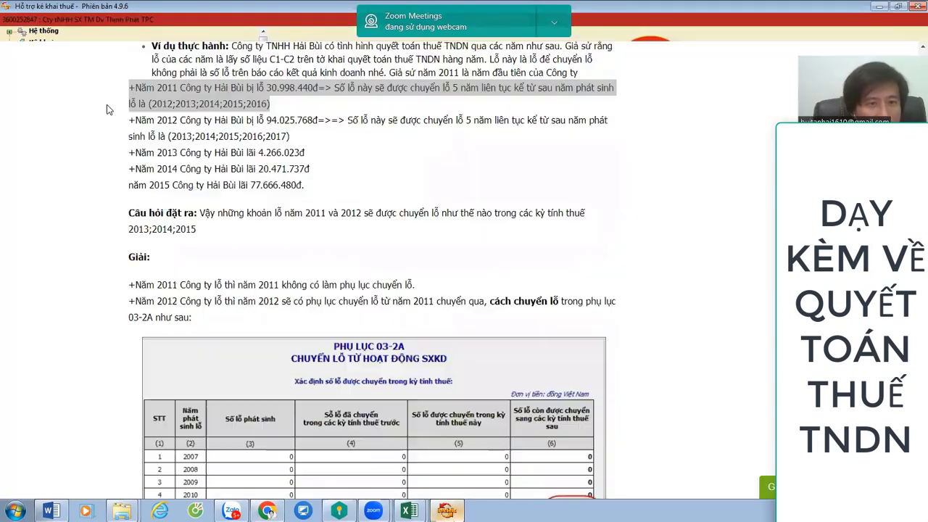
{"action": "left_click_drag", "start_coordinate": [482, 191], "coordinate": [398, 200]}
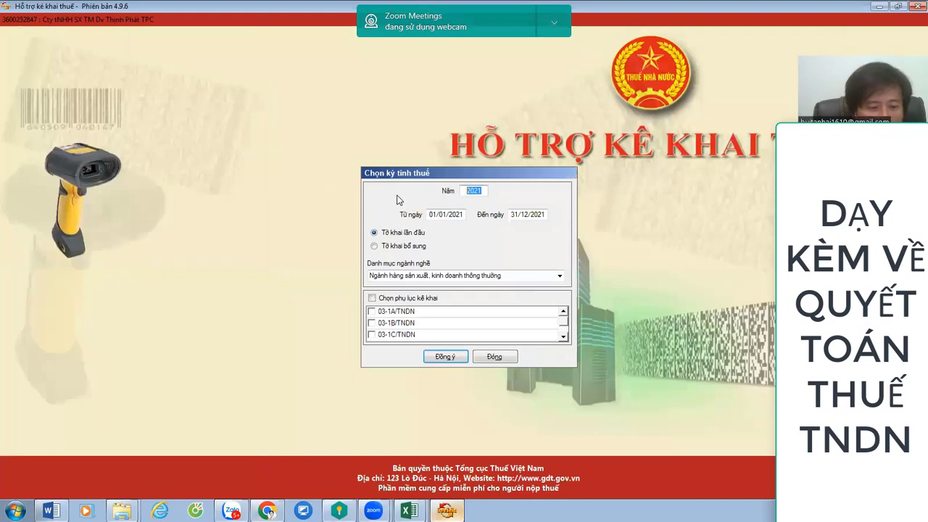
{"action": "type", "text": "20"}
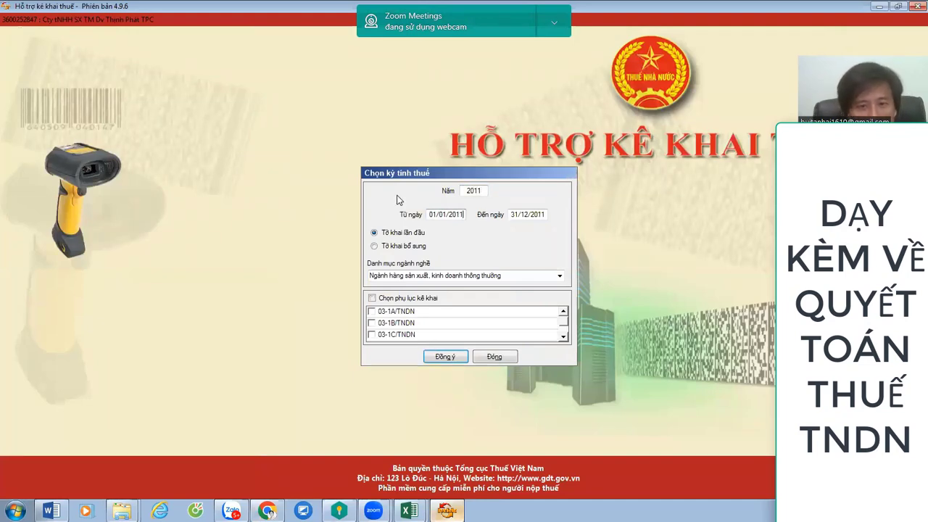
{"action": "key", "text": "alt+Tab"}
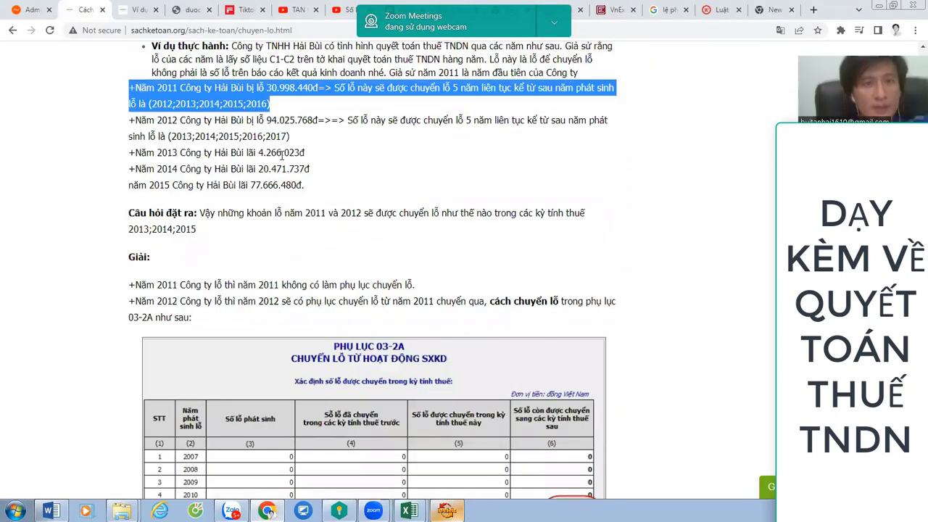
{"action": "scroll", "coordinate": [301, 151], "scroll_direction": "up", "scroll_amount": 1}
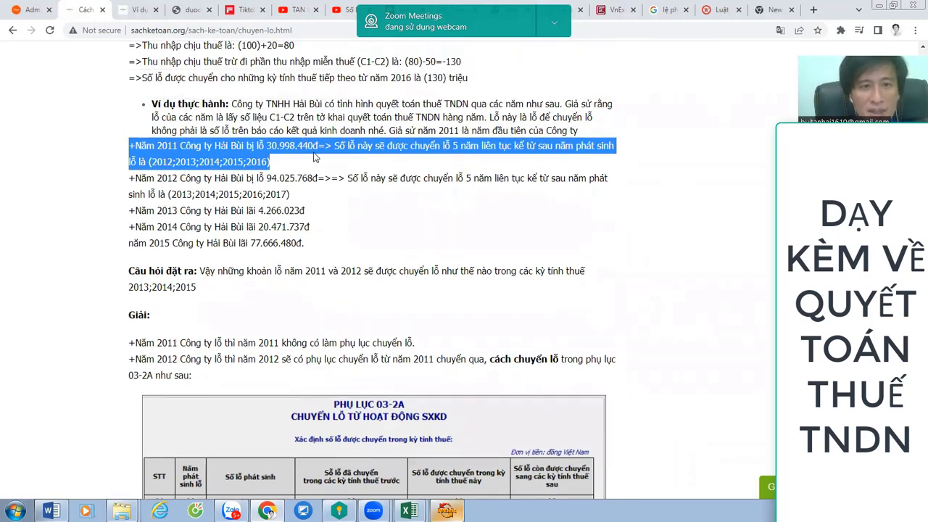
{"action": "key", "text": "alt+Tab"}
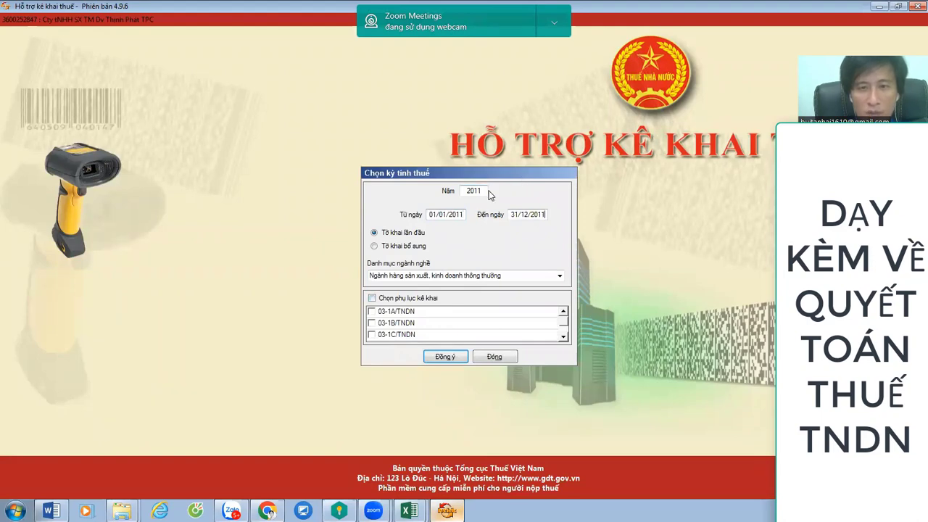
{"action": "left_click", "coordinate": [407, 315]}
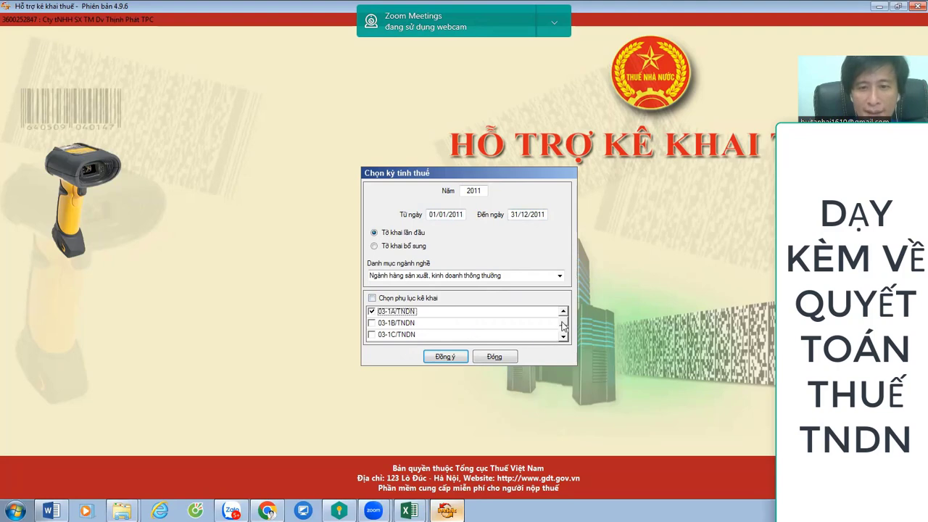
{"action": "left_click", "coordinate": [446, 357]}
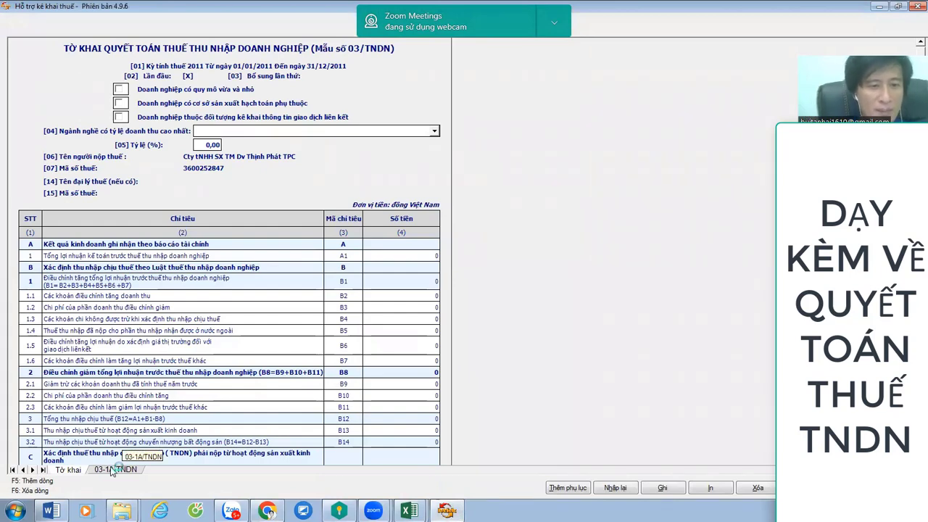
Open the 03-1A appendix and locate the 2011 loss 30.998.440đ in the article.
{"action": "left_click", "coordinate": [116, 469]}
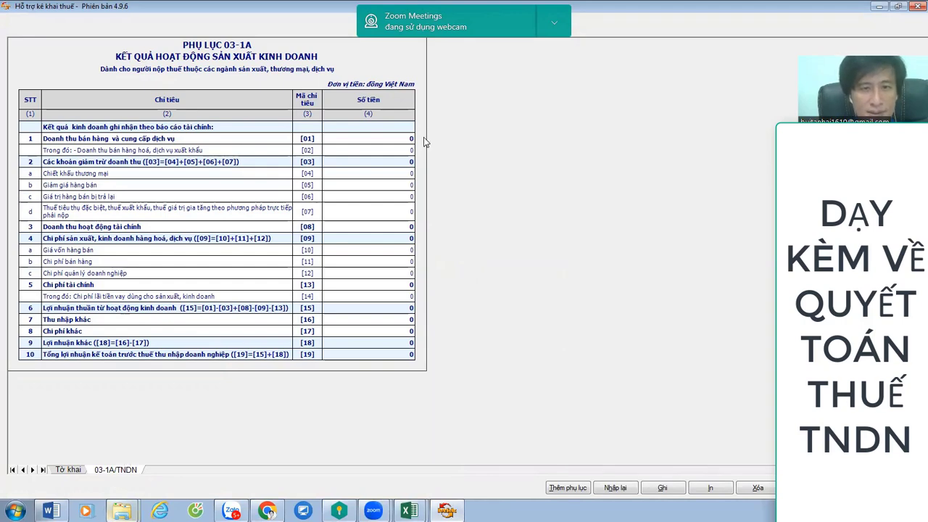
{"action": "key", "text": "alt+Tab"}
{"action": "left_click", "coordinate": [269, 144]}
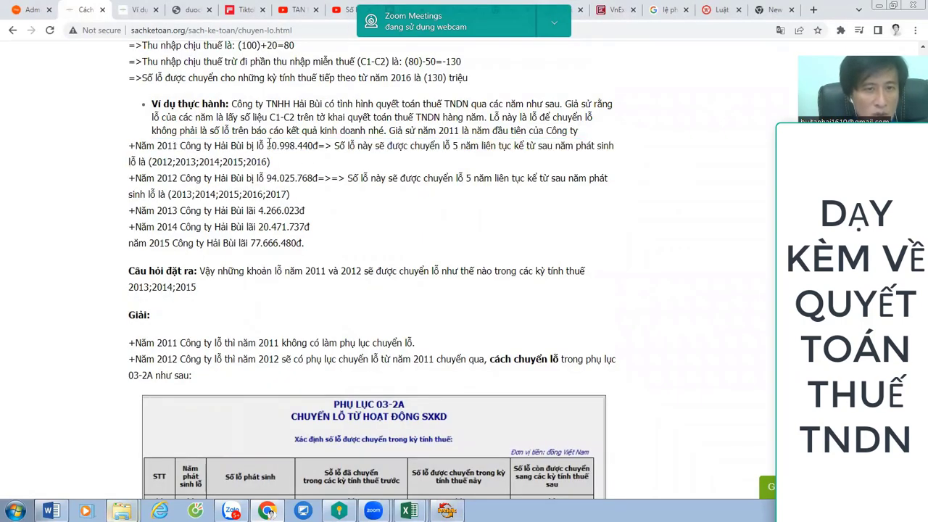
{"action": "left_click_drag", "start_coordinate": [267, 146], "coordinate": [324, 146]}
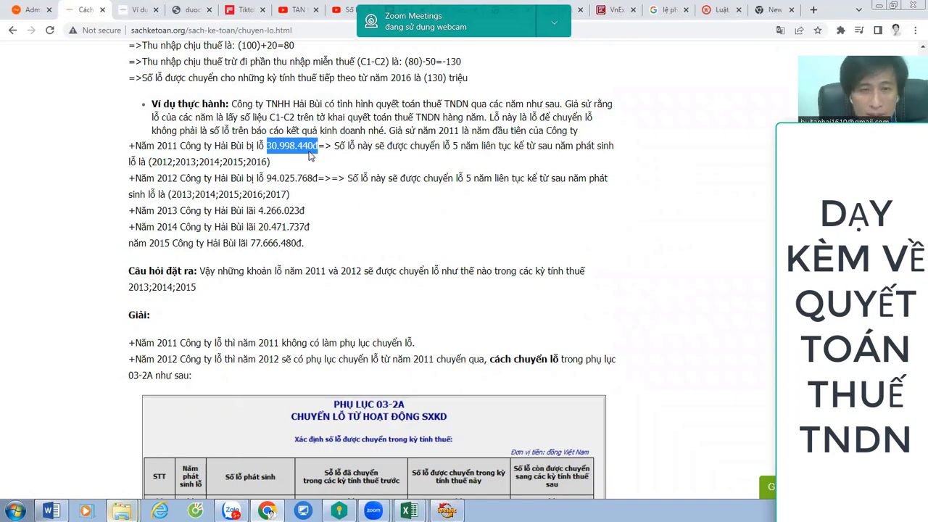
{"action": "key", "text": "alt+Tab"}
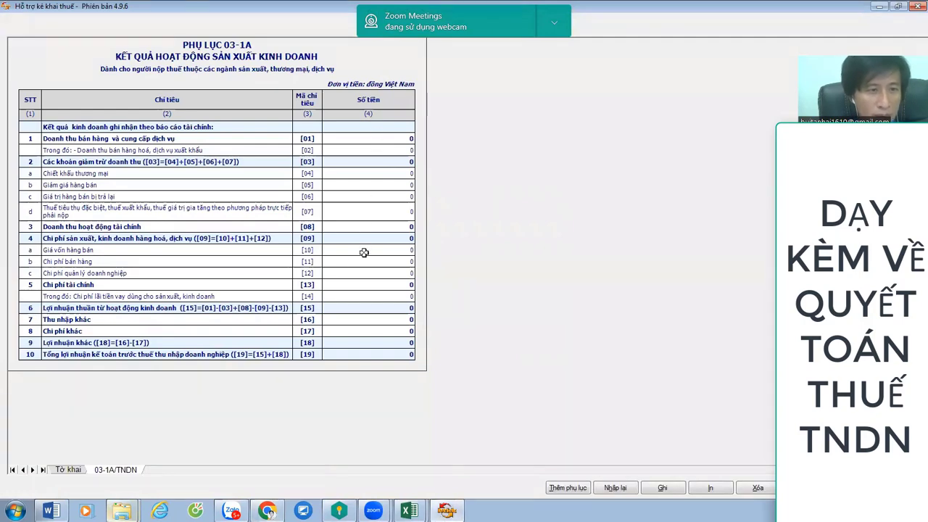
Enter 30.998.440 as management expenses in row [12] of appendix 03-1A.
{"action": "left_click", "coordinate": [368, 272]}
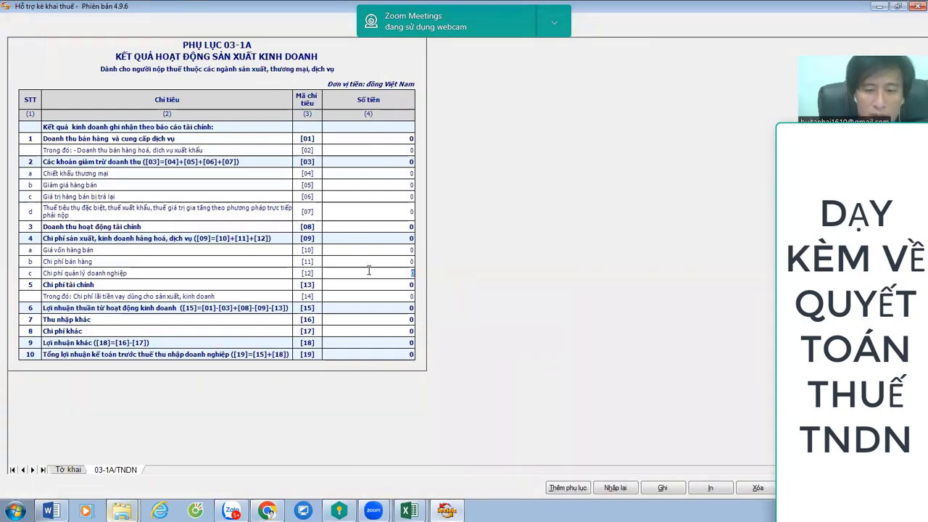
{"action": "key", "text": "alt+Tab"}
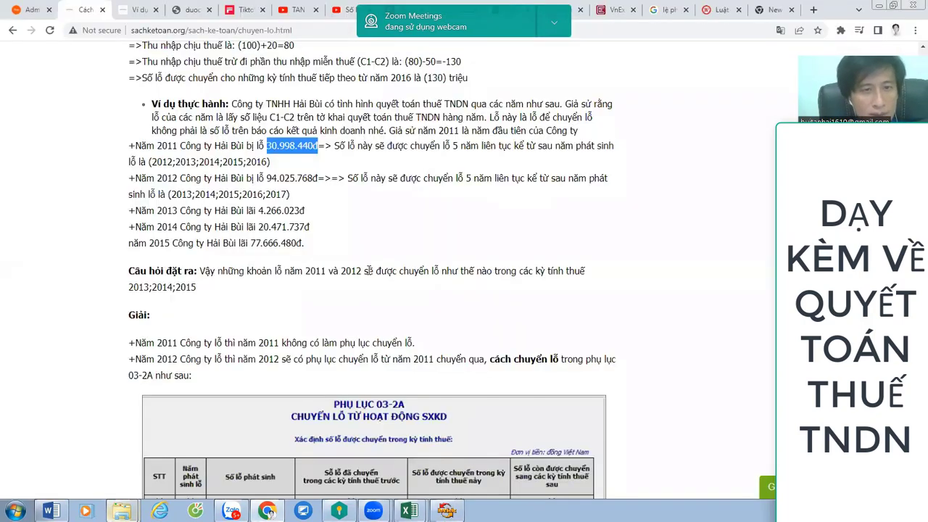
{"action": "key", "text": "alt+Tab"}
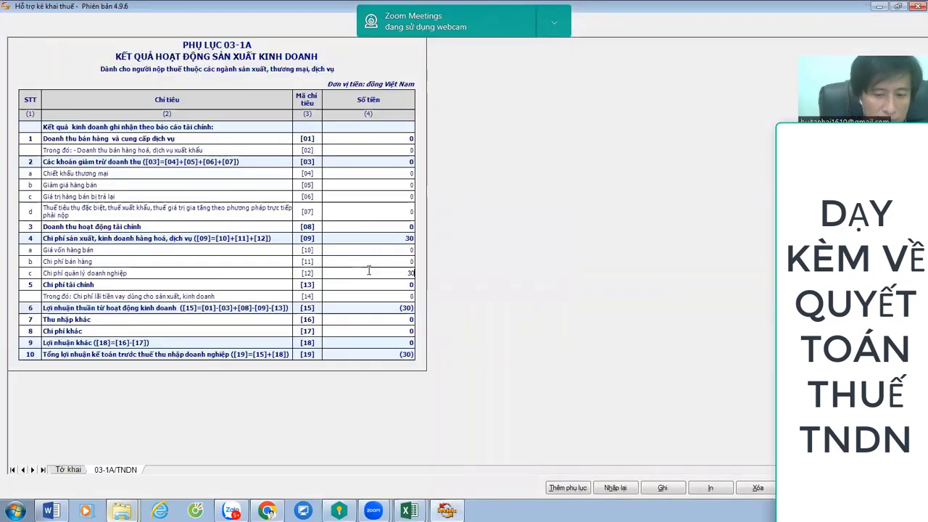
{"action": "type", "text": "8.440"}
{"action": "key", "text": "Return"}
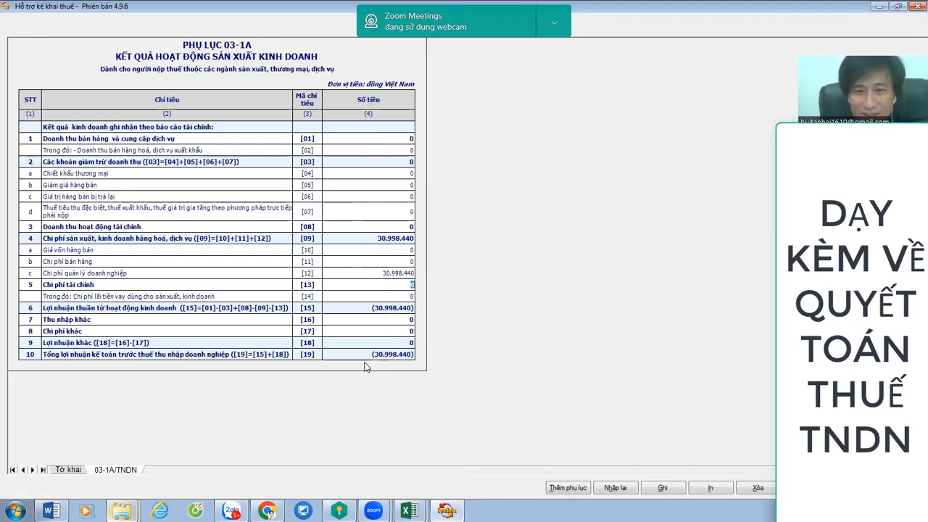
Check the Tờ khai sheet against the article's note that 2011 needs no loss appendix.
{"action": "left_click", "coordinate": [68, 470]}
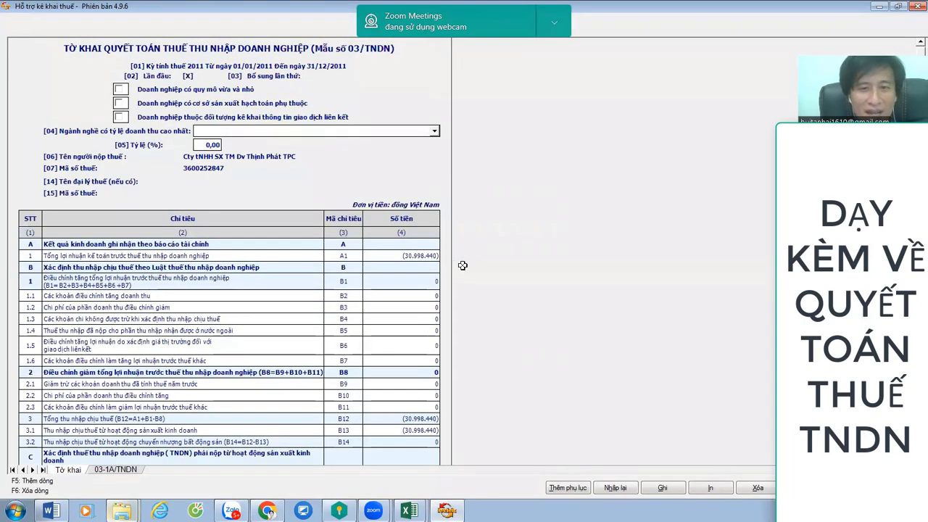
{"action": "scroll", "coordinate": [449, 265], "scroll_direction": "down", "scroll_amount": 5}
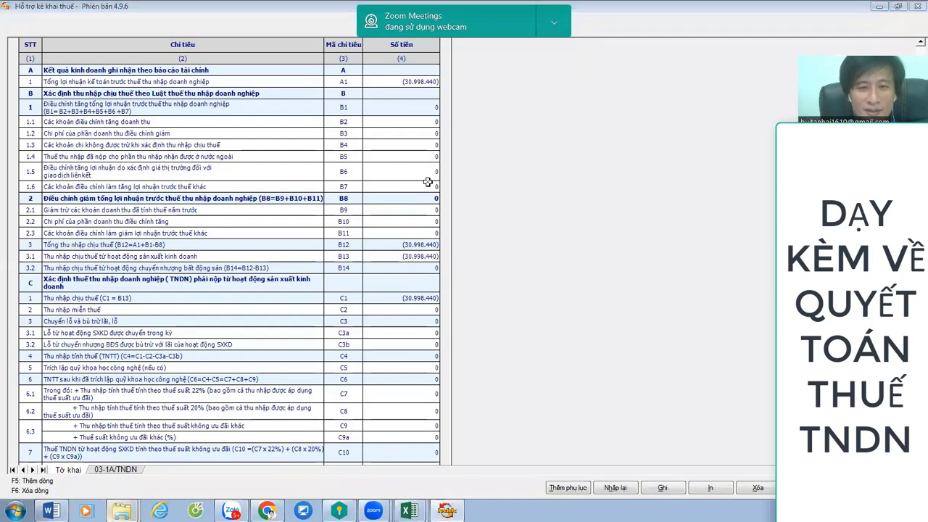
{"action": "key", "text": "alt+Tab"}
{"action": "scroll", "coordinate": [302, 301], "scroll_direction": "down", "scroll_amount": 3}
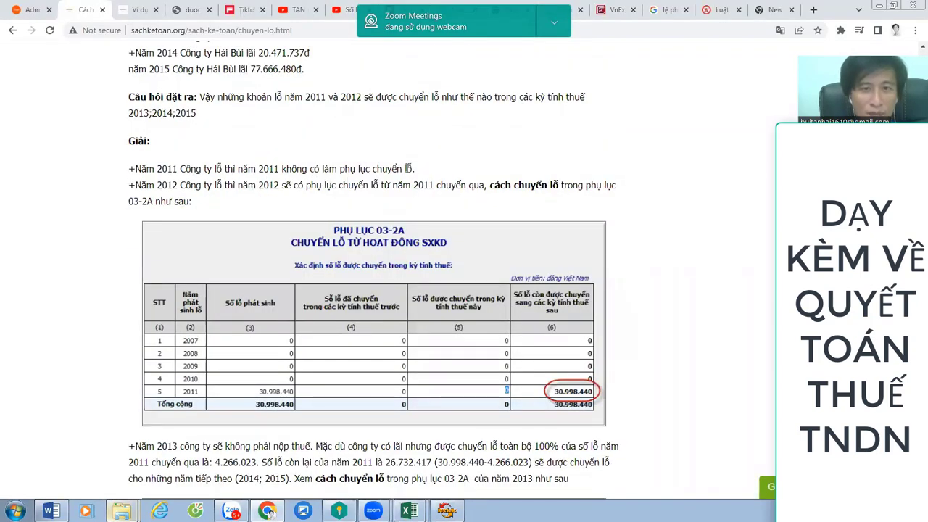
{"action": "left_click_drag", "start_coordinate": [418, 168], "coordinate": [119, 168]}
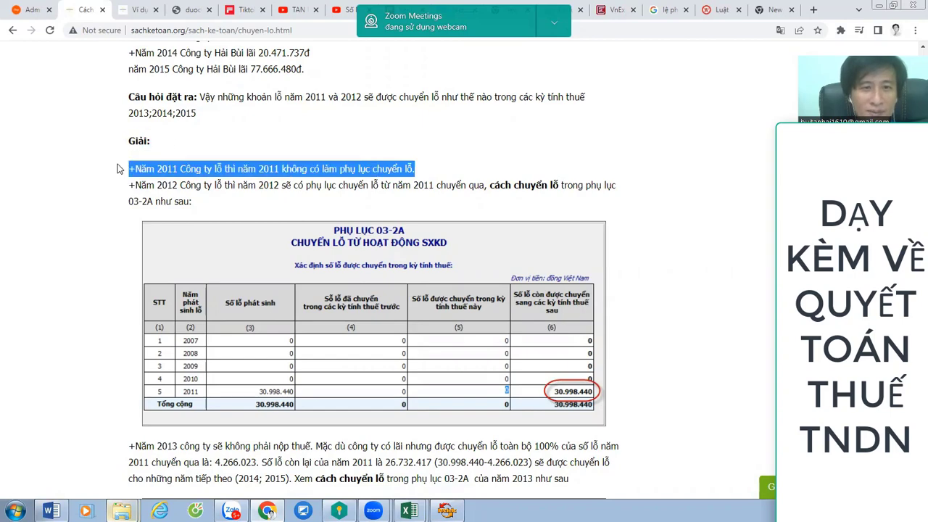
{"action": "key", "text": "alt+Tab"}
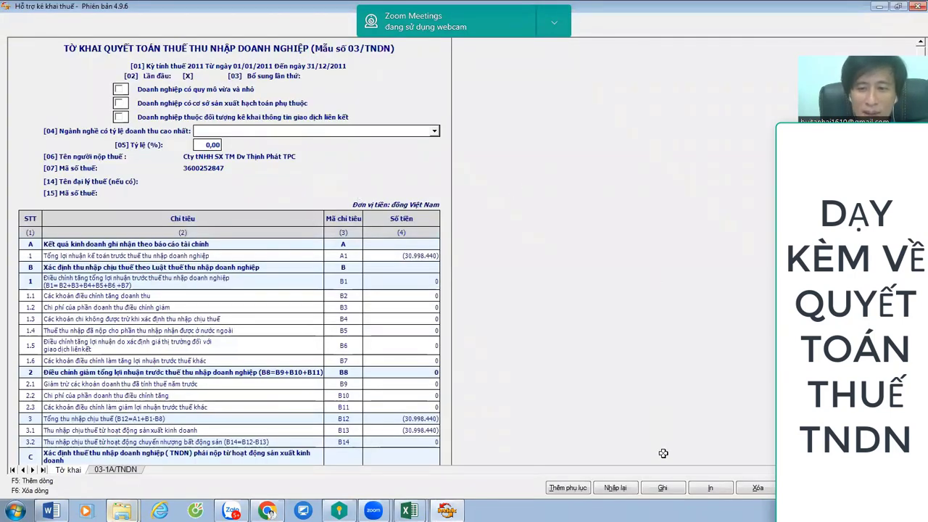
Save the 03/TNDN declaration with Ghi, dismissing the confirmation each time.
{"action": "left_click", "coordinate": [667, 488]}
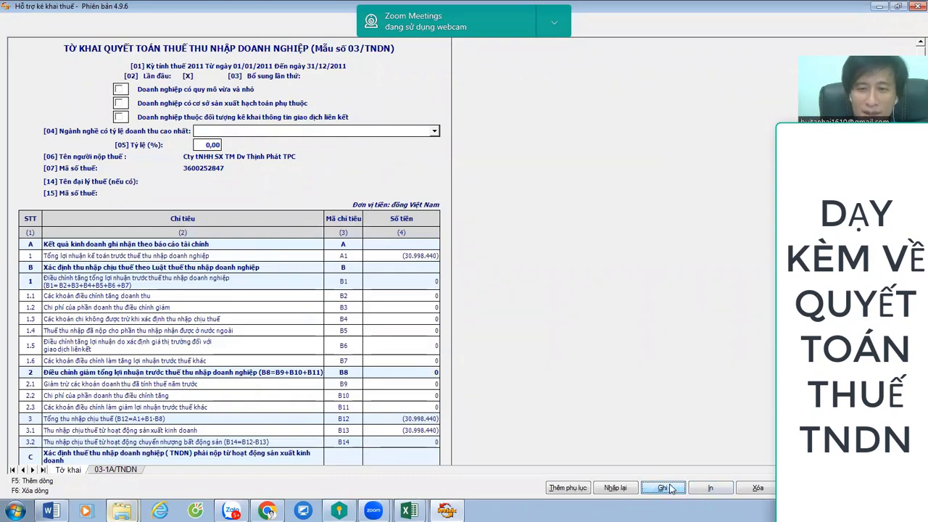
{"action": "left_click", "coordinate": [468, 292]}
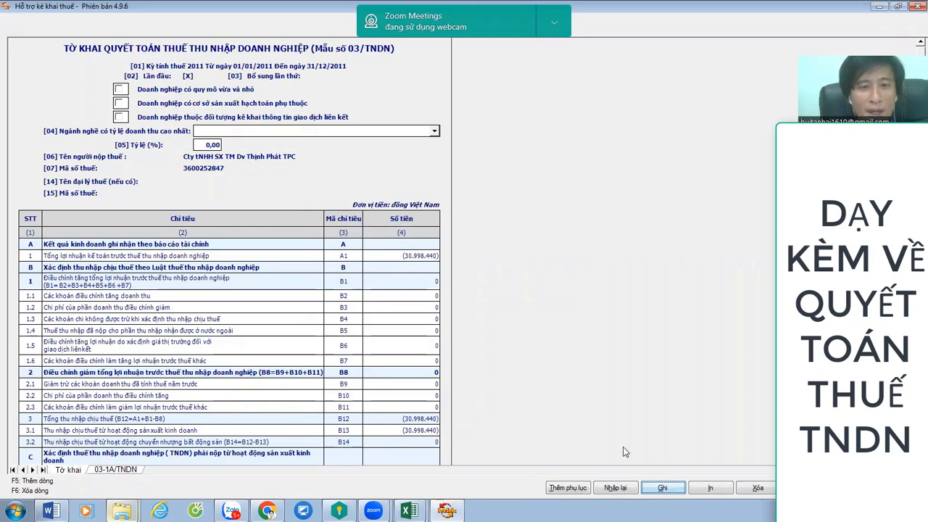
{"action": "left_click", "coordinate": [664, 490]}
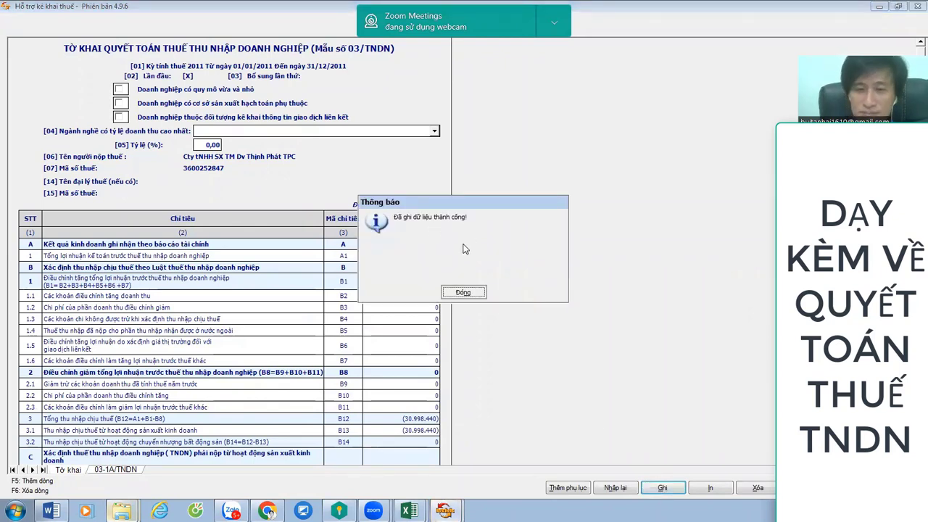
{"action": "left_click", "coordinate": [465, 293]}
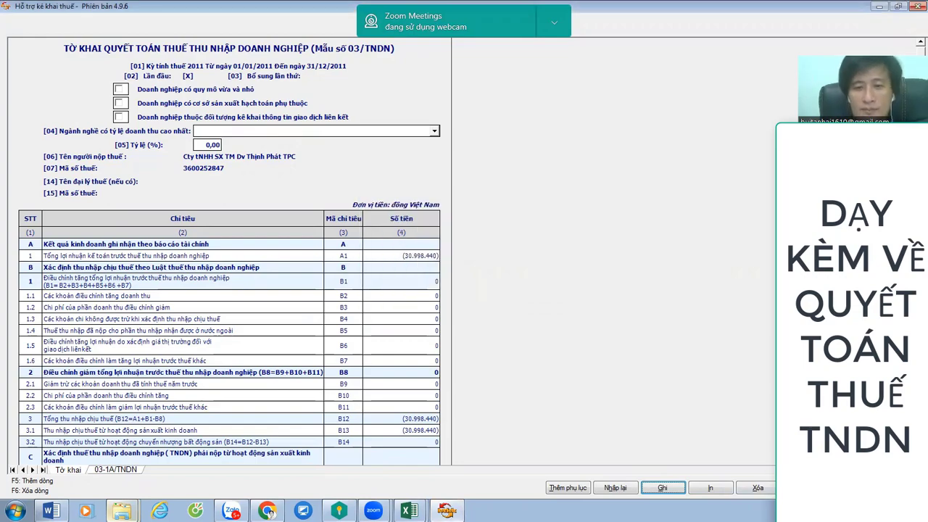
Scroll the loss carry-forward article to its worked example.
{"action": "key", "text": "alt+Tab"}
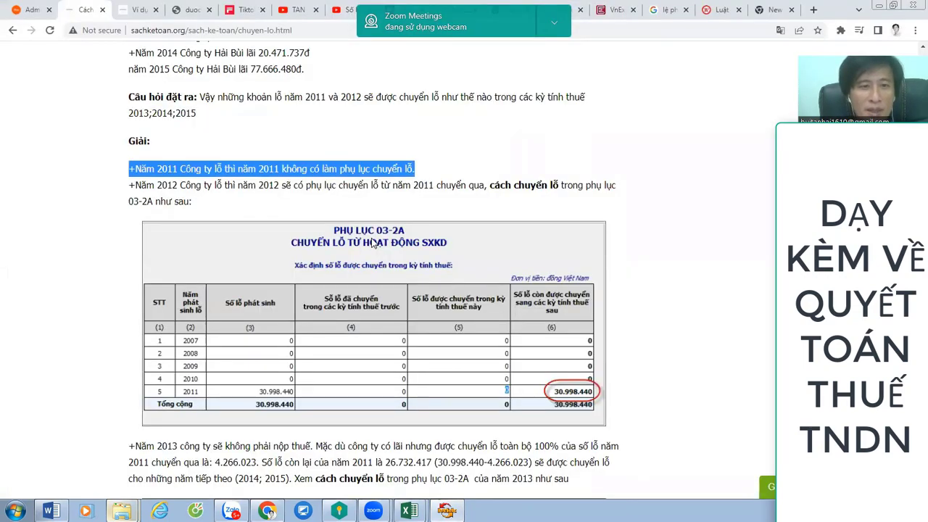
{"action": "scroll", "coordinate": [373, 243], "scroll_direction": "down", "scroll_amount": 2}
{"action": "scroll", "coordinate": [435, 273], "scroll_direction": "up", "scroll_amount": 3}
{"action": "scroll", "coordinate": [433, 327], "scroll_direction": "down", "scroll_amount": 3}
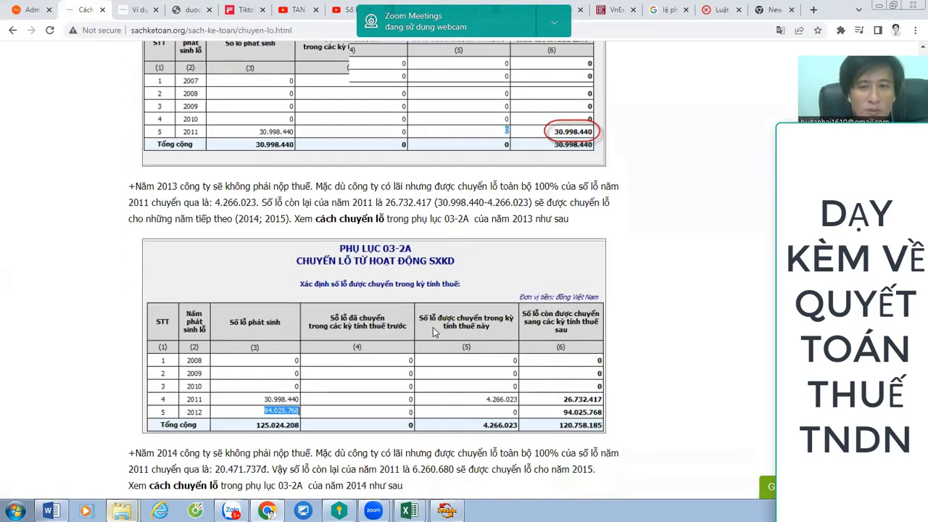
{"action": "scroll", "coordinate": [433, 327], "scroll_direction": "down", "scroll_amount": 3}
{"action": "scroll", "coordinate": [461, 151], "scroll_direction": "up", "scroll_amount": 4}
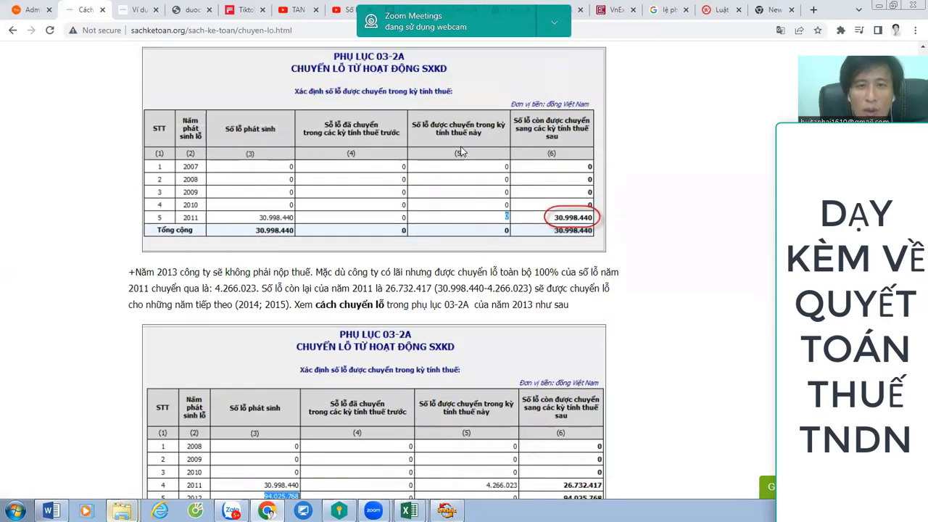
{"action": "key", "text": "alt+Tab"}
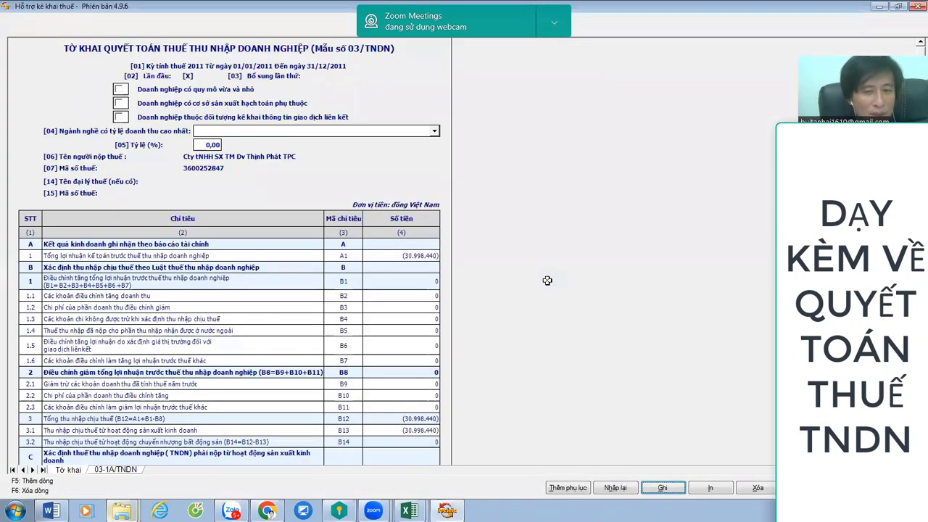
Scroll to the first Phụ lục 03-2A table carrying 30.998.440 from 2011, then switch to Zalo.
{"action": "key", "text": "alt+Tab"}
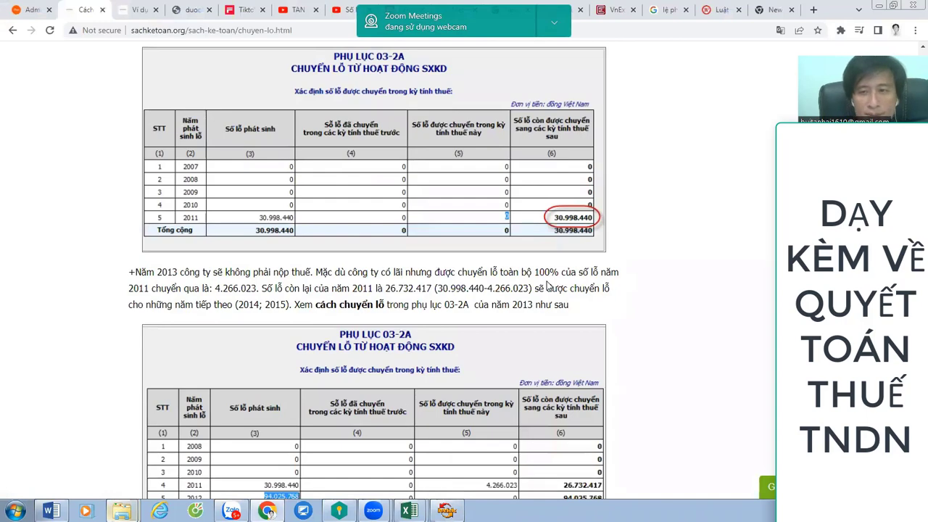
{"action": "scroll", "coordinate": [547, 287], "scroll_direction": "up", "scroll_amount": 3}
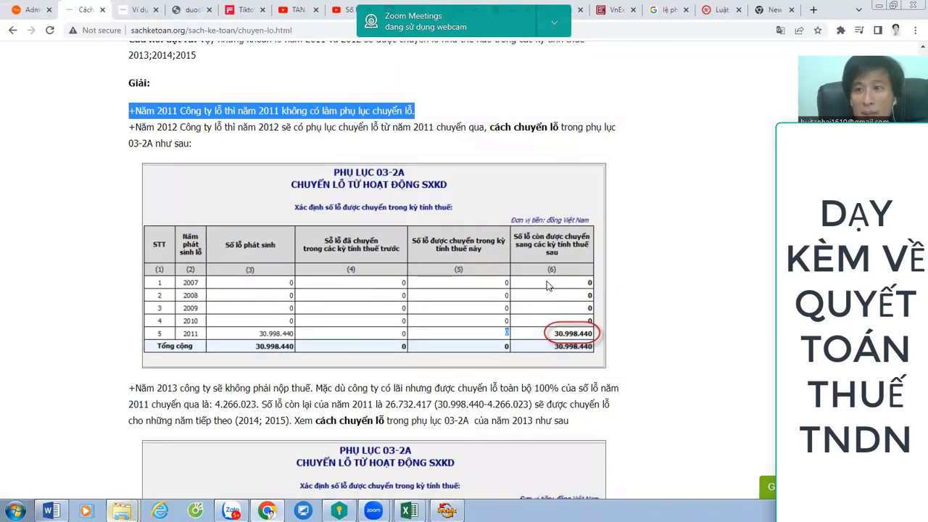
{"action": "scroll", "coordinate": [547, 286], "scroll_direction": "up", "scroll_amount": 5}
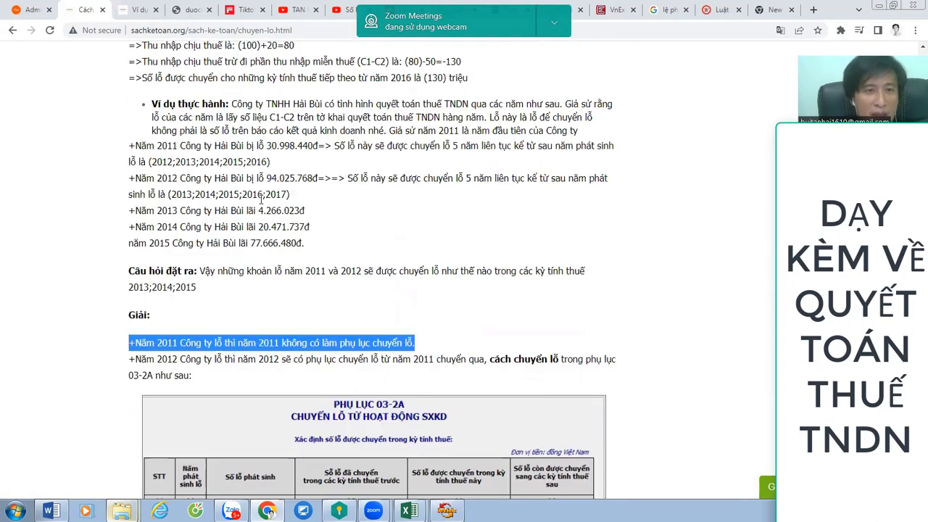
{"action": "scroll", "coordinate": [367, 306], "scroll_direction": "down", "scroll_amount": 5}
{"action": "scroll", "coordinate": [366, 306], "scroll_direction": "down", "scroll_amount": 1}
{"action": "scroll", "coordinate": [417, 390], "scroll_direction": "up", "scroll_amount": 10}
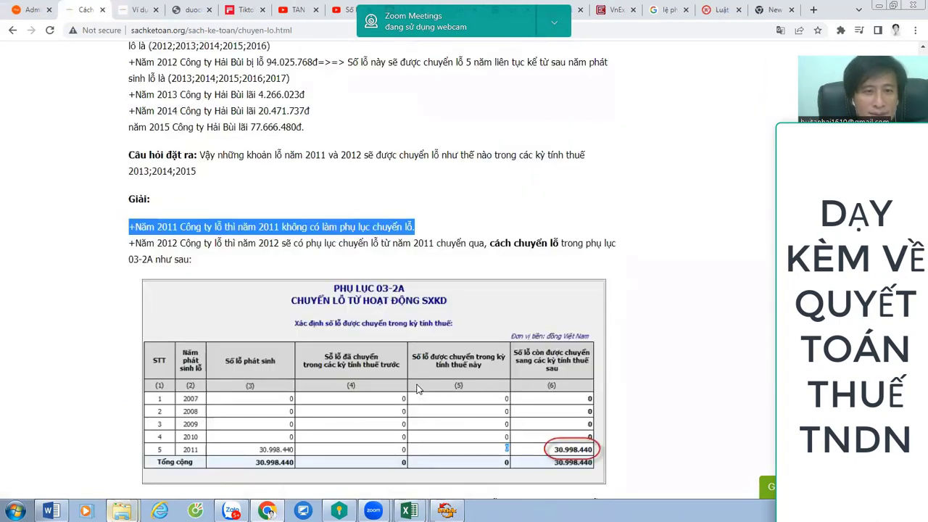
{"action": "left_click_drag", "start_coordinate": [315, 415], "coordinate": [198, 261]}
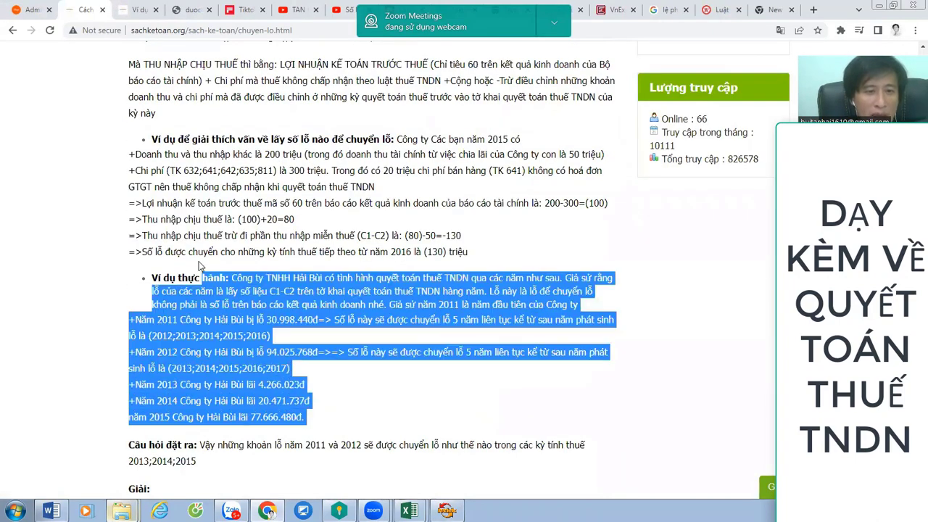
{"action": "scroll", "coordinate": [418, 326], "scroll_direction": "down", "scroll_amount": 10}
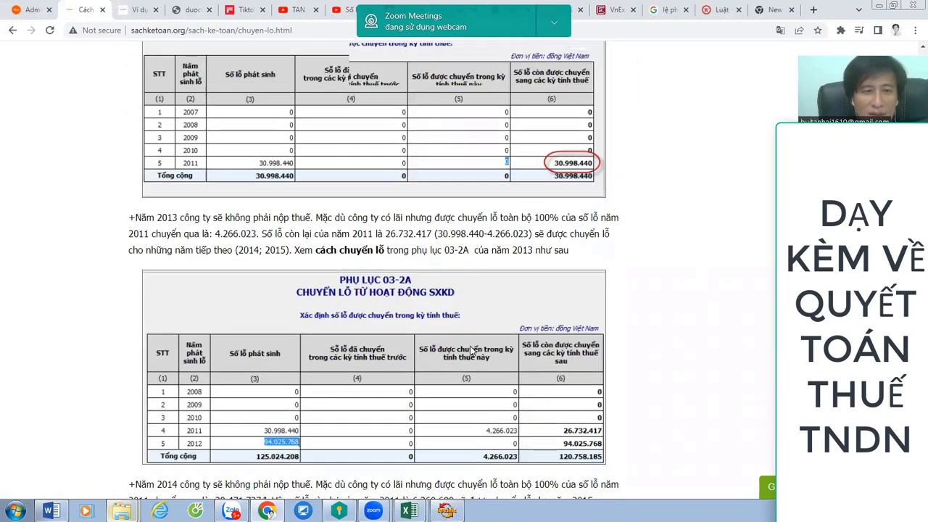
{"action": "scroll", "coordinate": [465, 371], "scroll_direction": "up", "scroll_amount": 3}
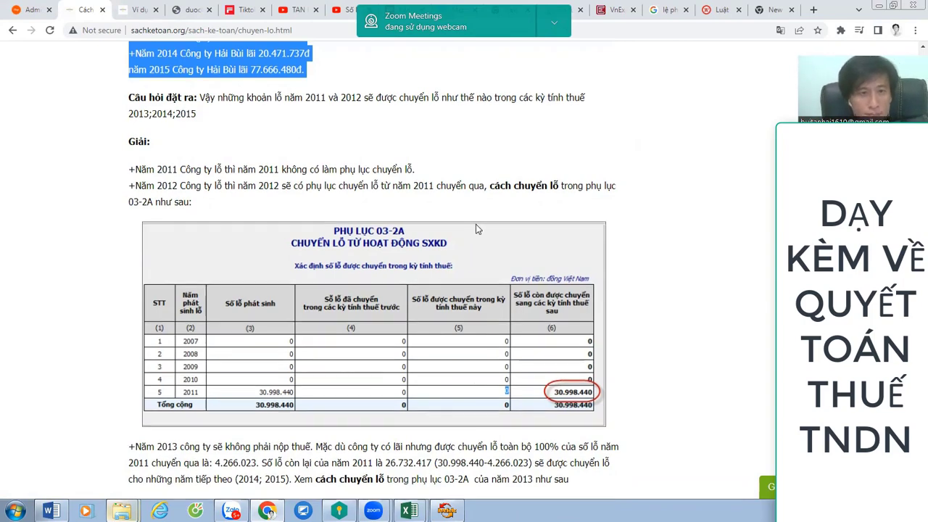
{"action": "scroll", "coordinate": [476, 265], "scroll_direction": "up", "scroll_amount": 3}
{"action": "scroll", "coordinate": [476, 265], "scroll_direction": "down", "scroll_amount": 2}
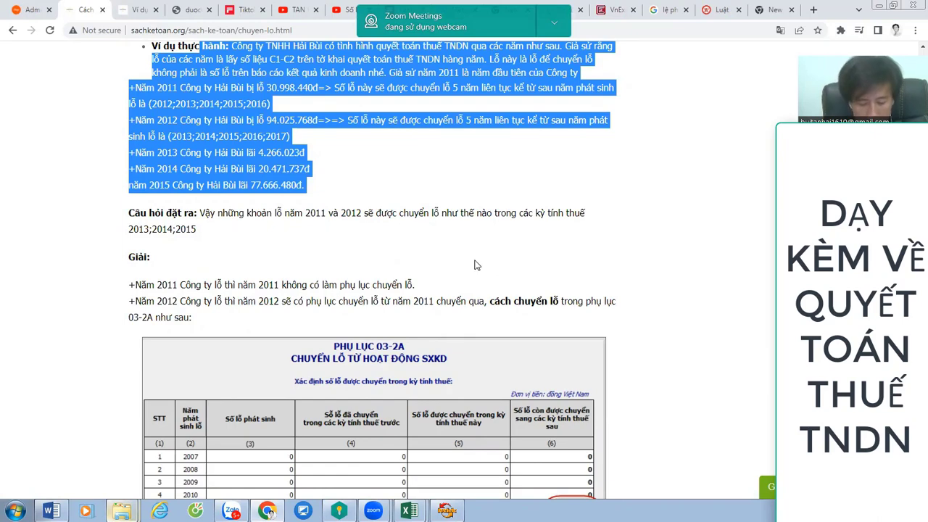
{"action": "left_click", "coordinate": [232, 511]}
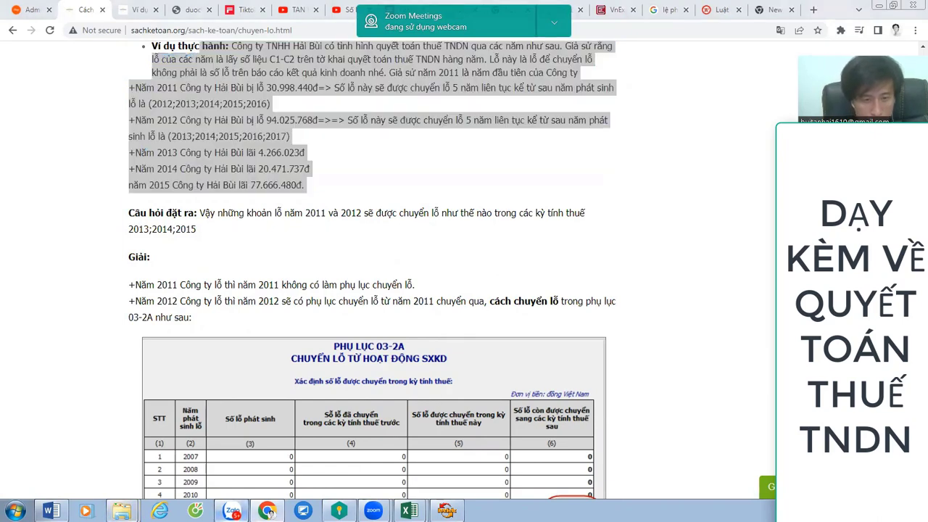
Search Zalo contacts for a phone number.
{"action": "left_click", "coordinate": [131, 32]}
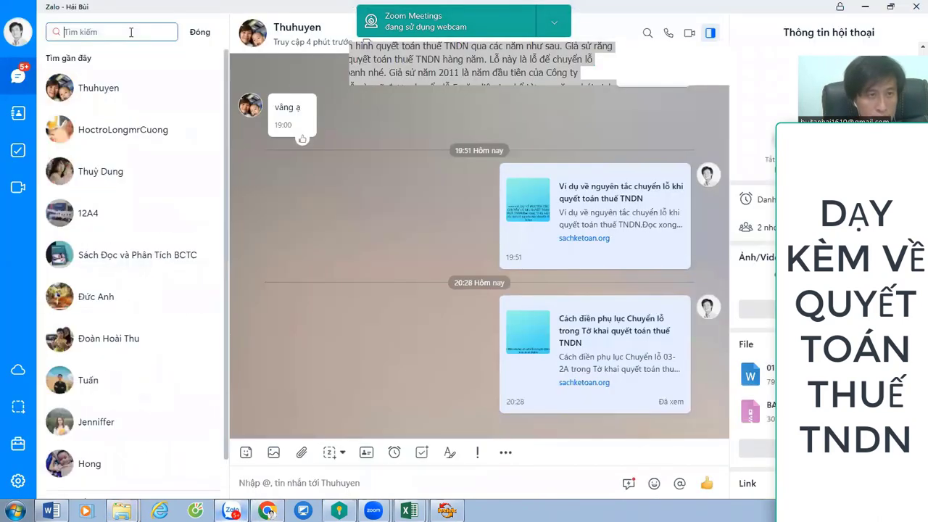
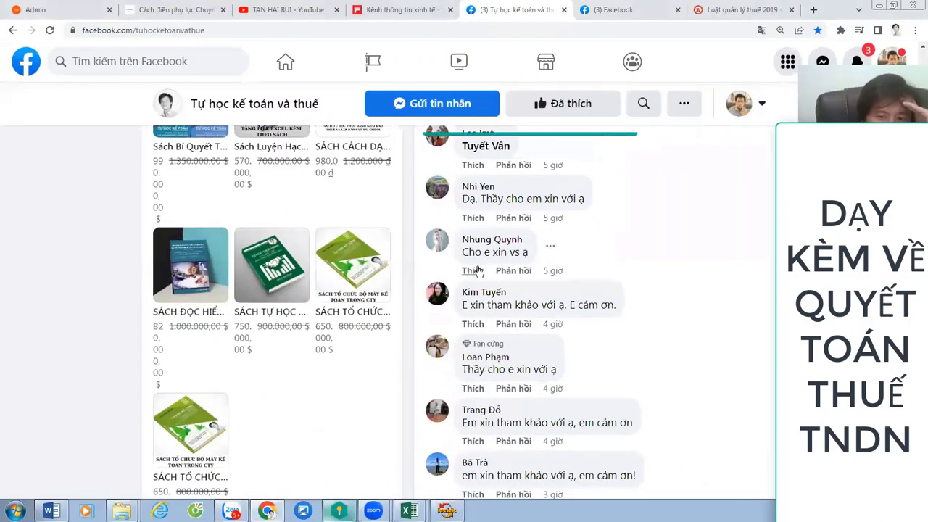
Like two readers' comments requesting the material on the page post.
{"action": "left_click", "coordinate": [476, 270]}
{"action": "left_click", "coordinate": [473, 218]}
{"action": "scroll", "coordinate": [479, 232], "scroll_direction": "up", "scroll_amount": 2}
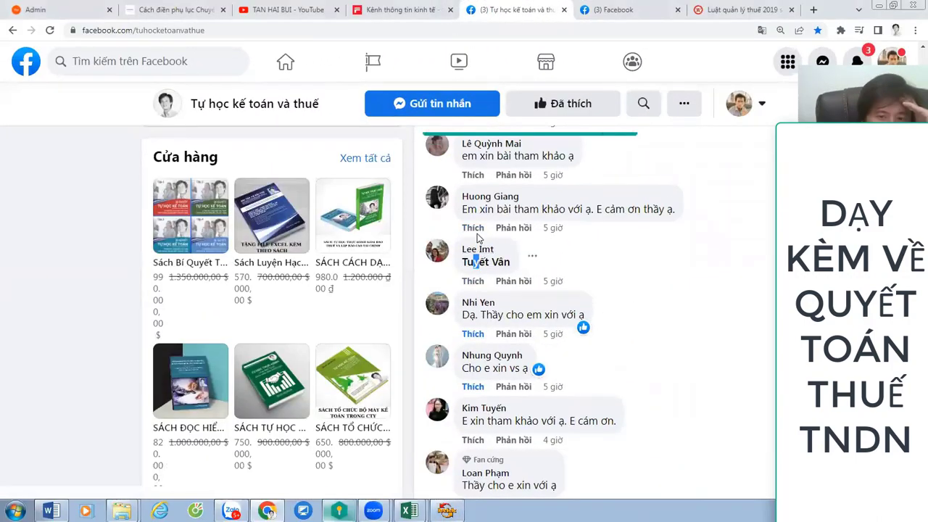
{"action": "scroll", "coordinate": [559, 324], "scroll_direction": "down", "scroll_amount": 3}
{"action": "scroll", "coordinate": [559, 324], "scroll_direction": "down", "scroll_amount": 5}
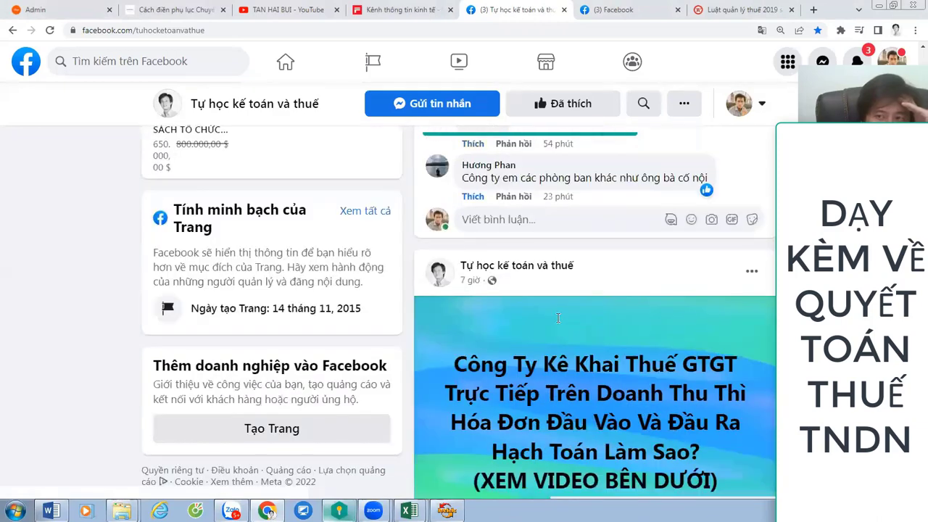
Reply 'uy luc chua co' under another reader's comment.
{"action": "left_click", "coordinate": [513, 191]}
{"action": "type", "text": "uy "}
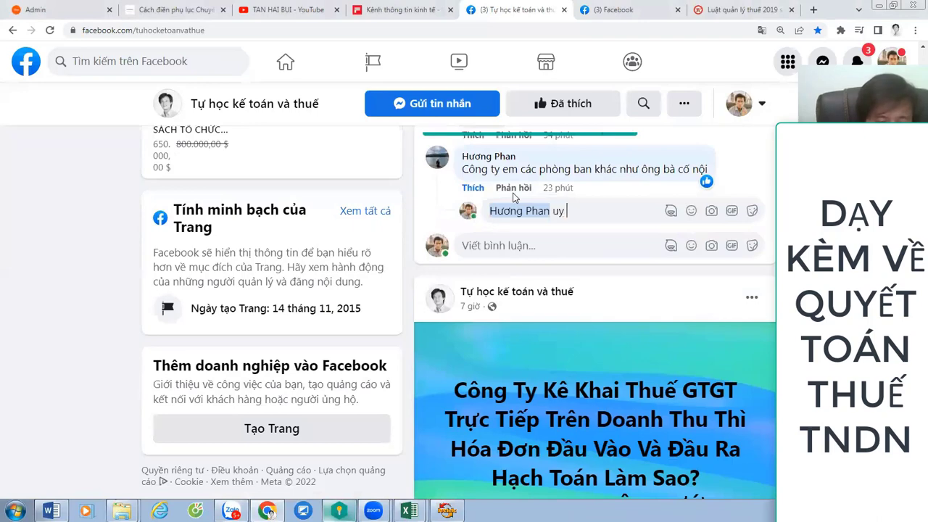
{"action": "type", "text": "luc chua co"}
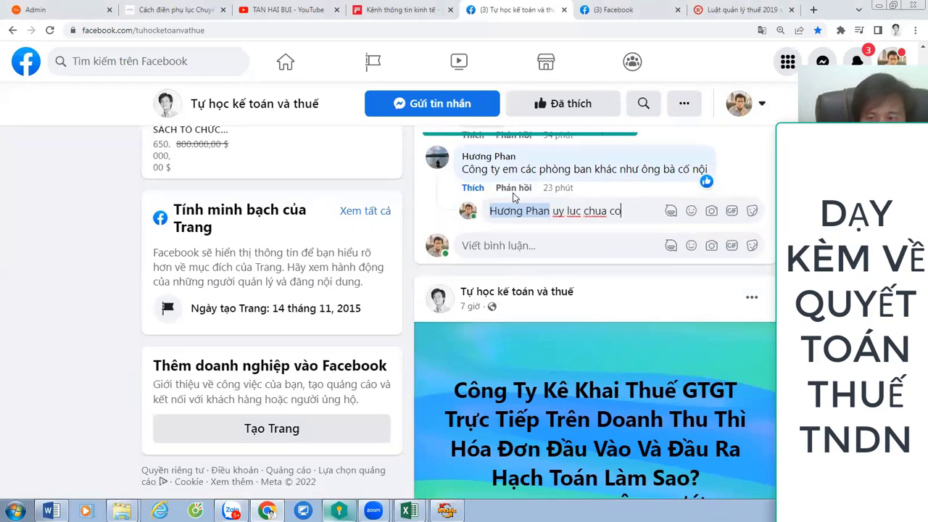
{"action": "key", "text": "Return"}
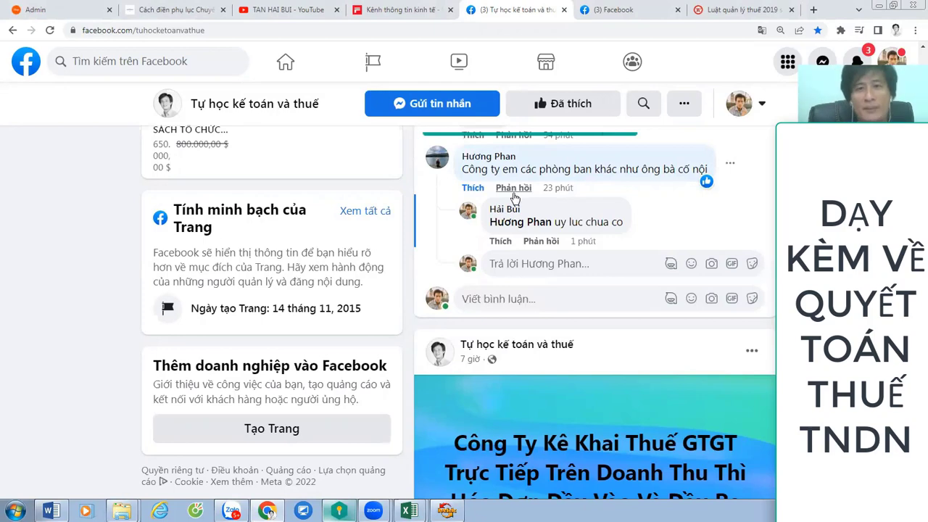
Scroll the 03-2A article to the 2012 and 2013 tables, showing 26.732.417 of the 2011 loss remaining.
{"action": "left_click", "coordinate": [179, 10]}
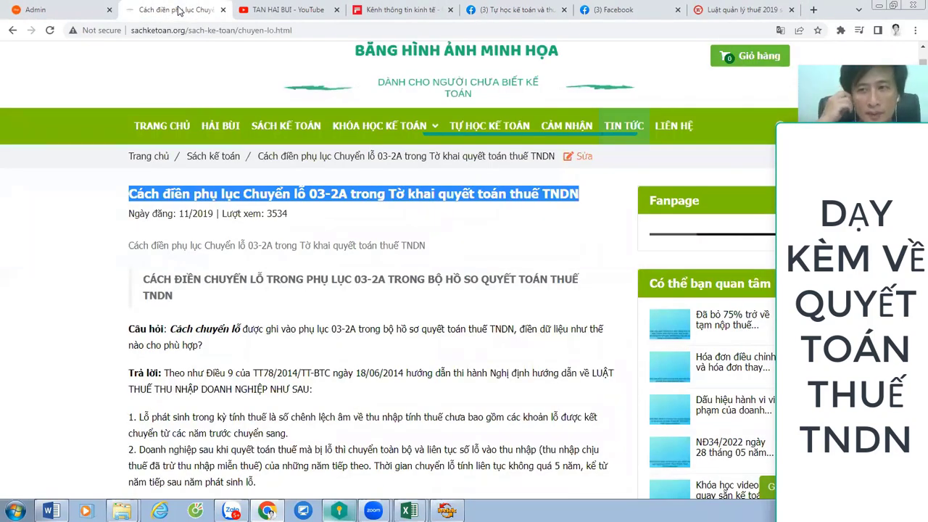
{"action": "scroll", "coordinate": [433, 293], "scroll_direction": "down", "scroll_amount": 10}
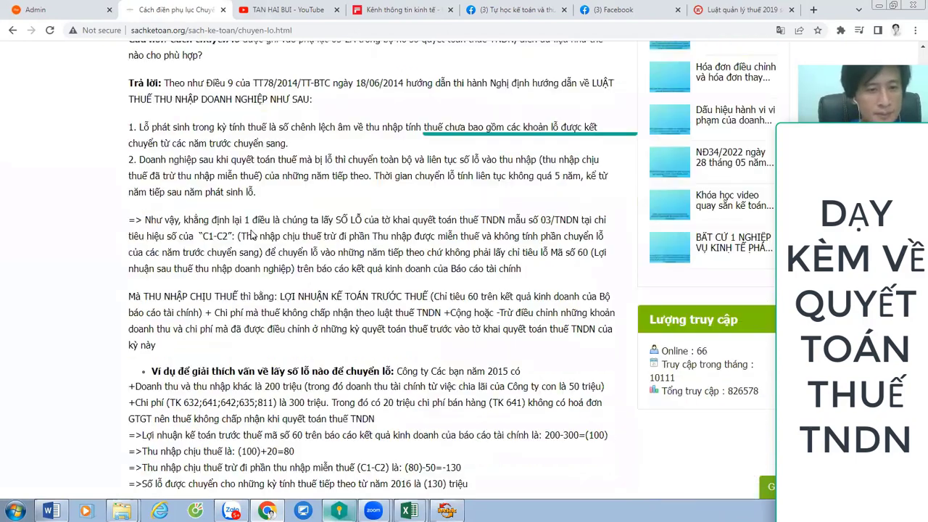
{"action": "scroll", "coordinate": [434, 293], "scroll_direction": "down", "scroll_amount": 4}
{"action": "scroll", "coordinate": [433, 288], "scroll_direction": "down", "scroll_amount": 3}
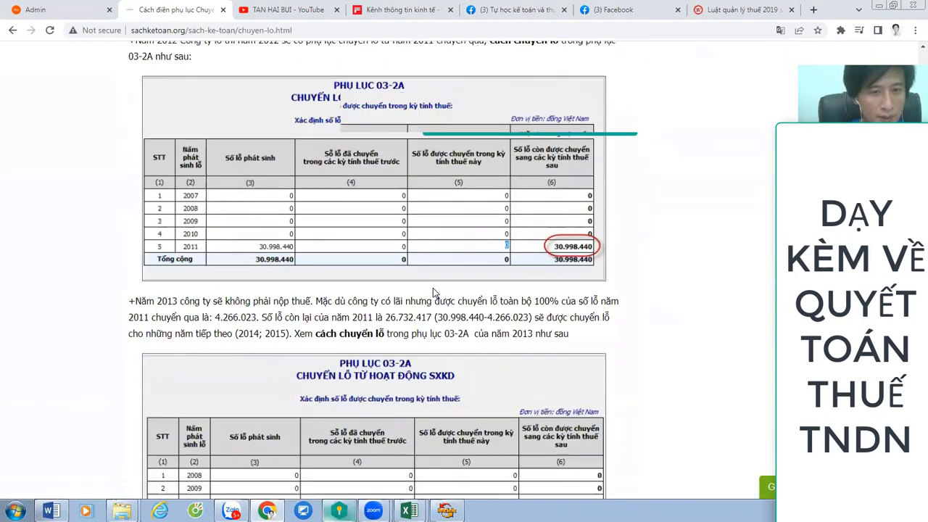
{"action": "scroll", "coordinate": [331, 292], "scroll_direction": "up", "scroll_amount": 3}
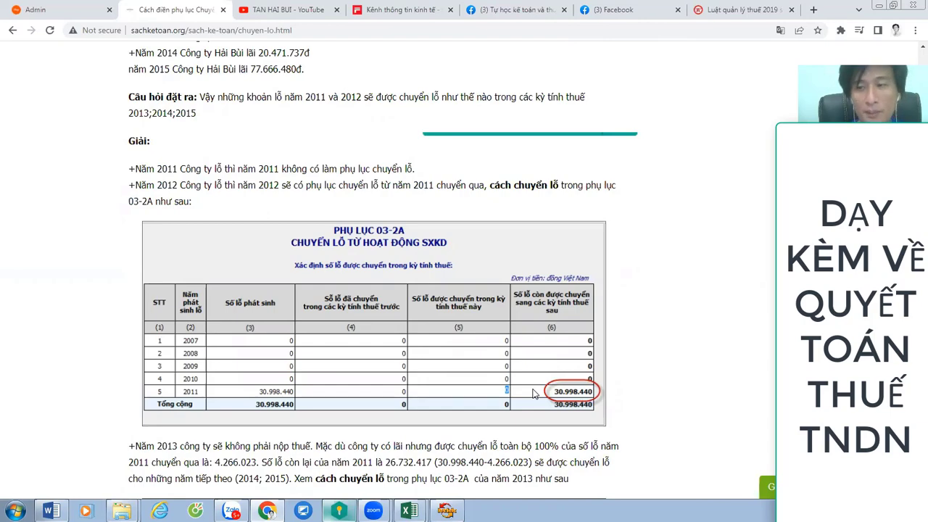
{"action": "scroll", "coordinate": [477, 325], "scroll_direction": "down", "scroll_amount": 5}
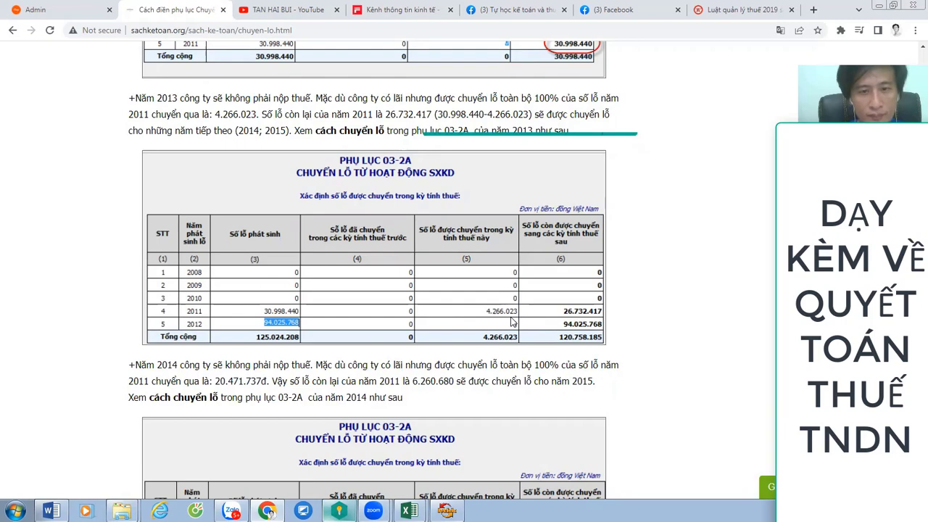
{"action": "scroll", "coordinate": [512, 322], "scroll_direction": "up", "scroll_amount": 2}
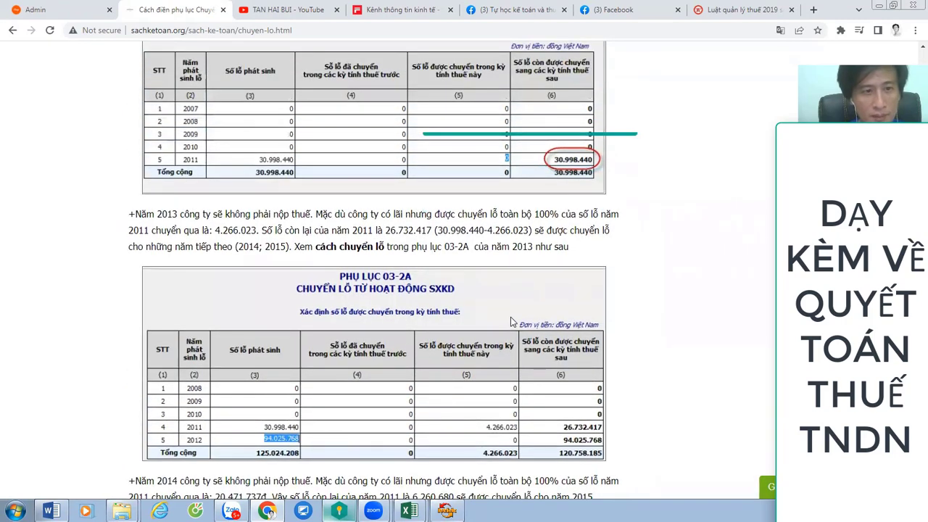
{"action": "scroll", "coordinate": [512, 321], "scroll_direction": "up", "scroll_amount": 4}
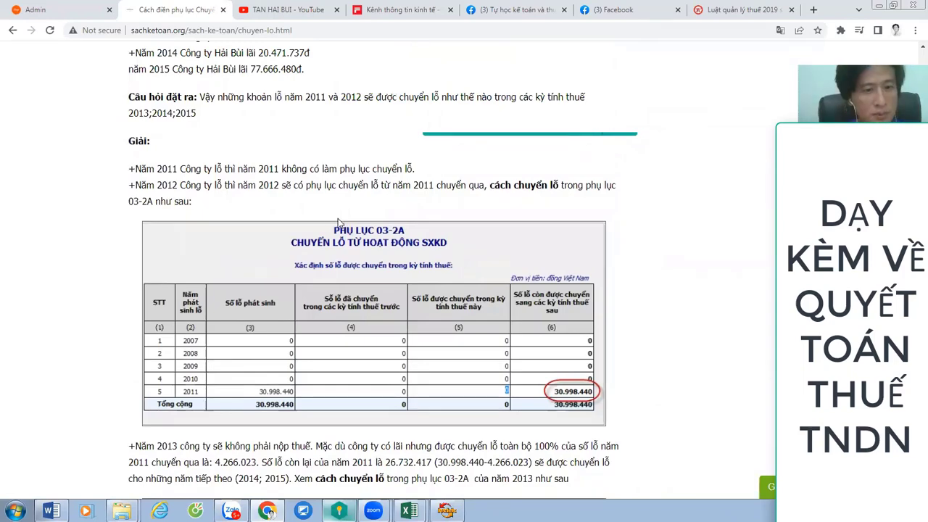
{"action": "scroll", "coordinate": [367, 263], "scroll_direction": "down", "scroll_amount": 2}
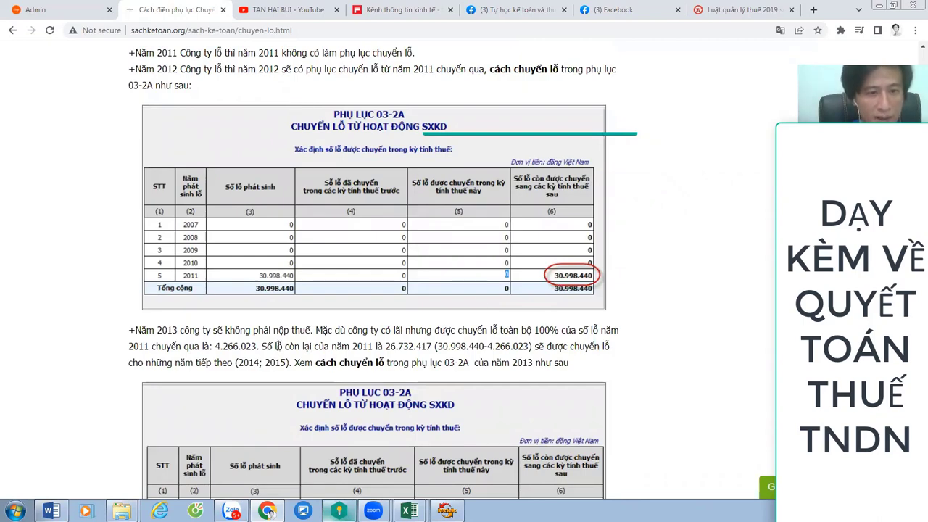
{"action": "scroll", "coordinate": [255, 288], "scroll_direction": "down", "scroll_amount": 1}
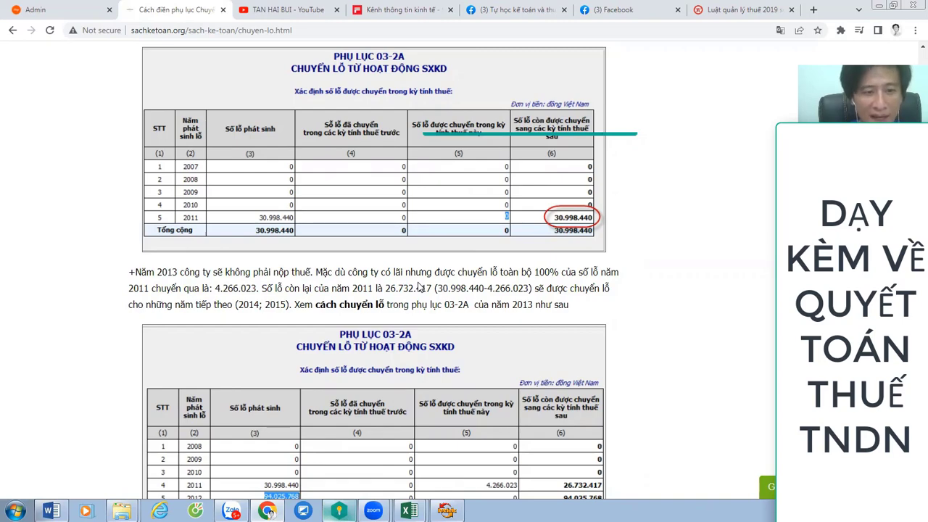
{"action": "scroll", "coordinate": [419, 288], "scroll_direction": "down", "scroll_amount": 3}
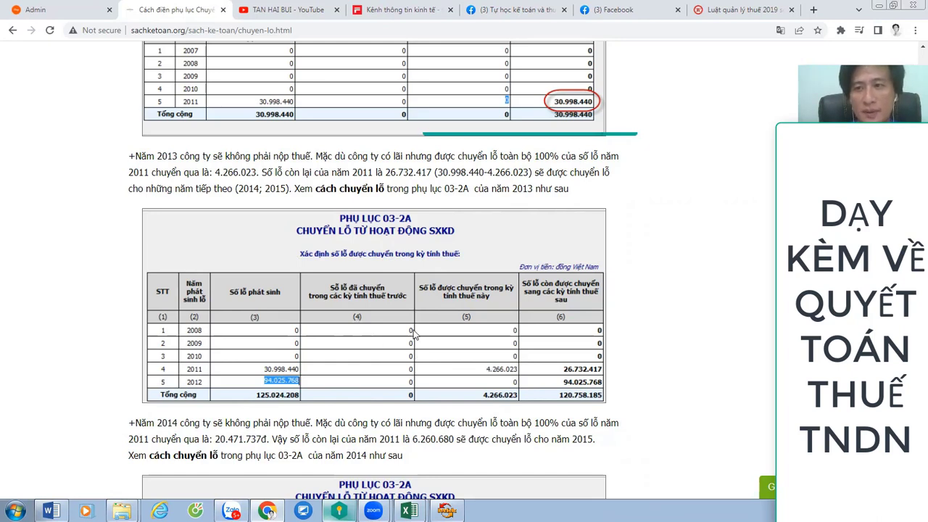
Open thuedientu.gdt.gov.vn in a new Chrome tab via the address bar suggestion for 'thu'.
{"action": "left_click", "coordinate": [813, 13]}
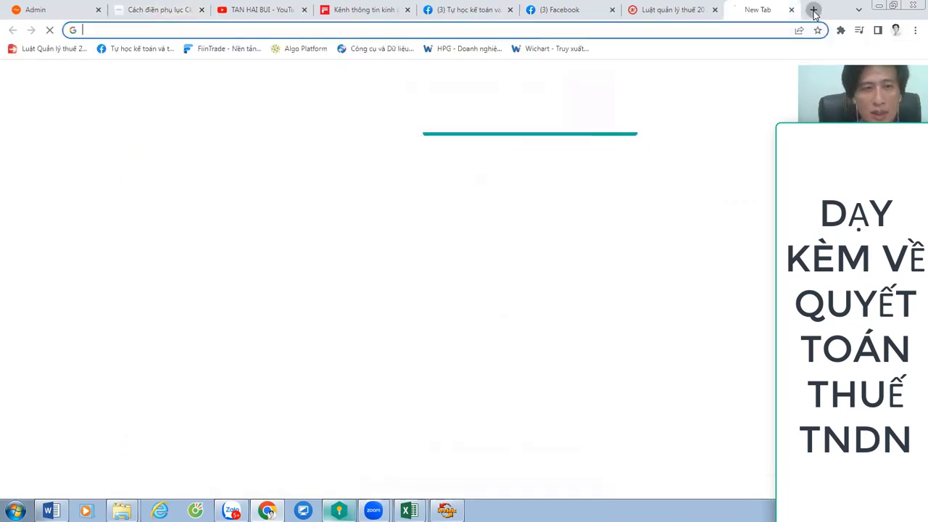
{"action": "type", "text": "thuedientu.gdt.gov.vn"}
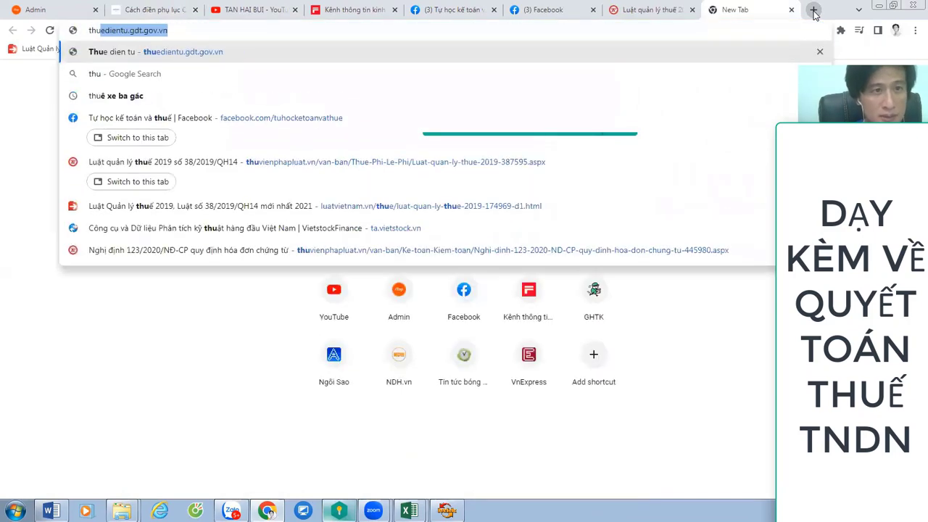
{"action": "key", "text": "Return"}
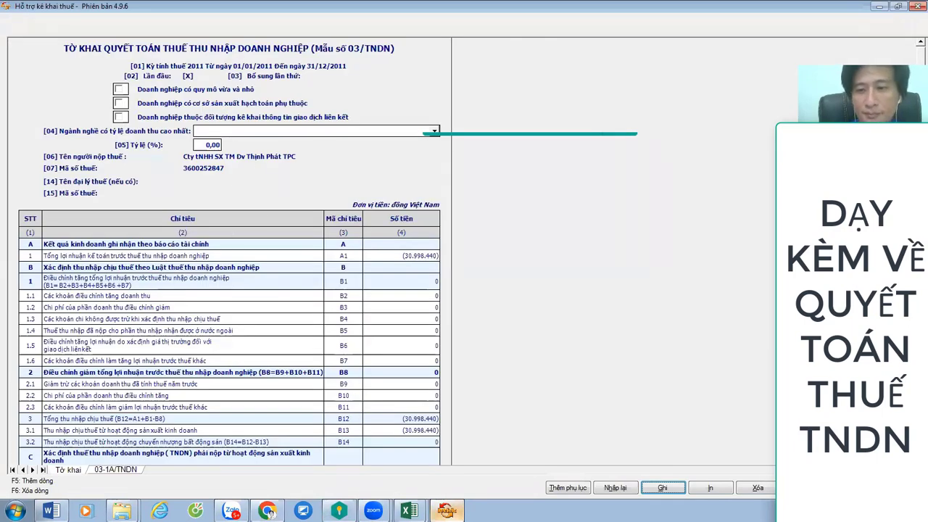
Save the declaration, then start an XML export and cancel the Save As dialog.
{"action": "left_click", "coordinate": [676, 490]}
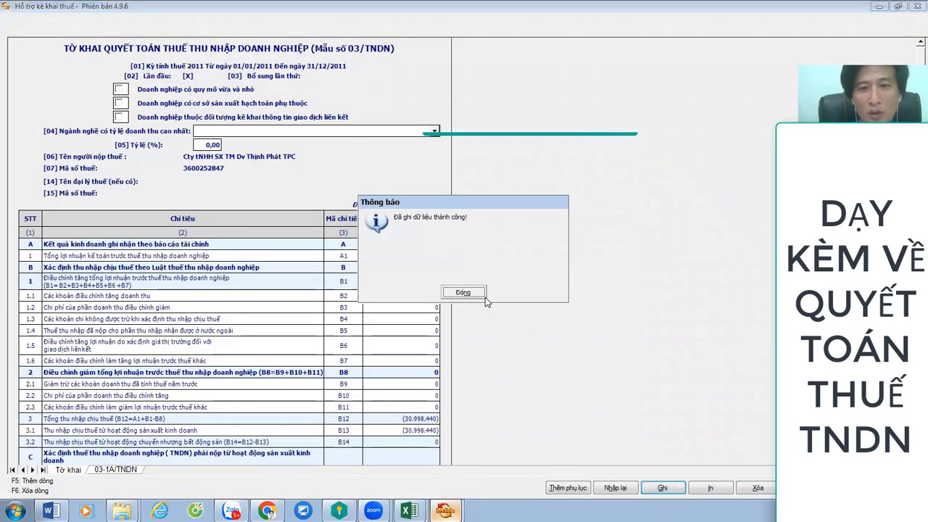
{"action": "left_click", "coordinate": [470, 293]}
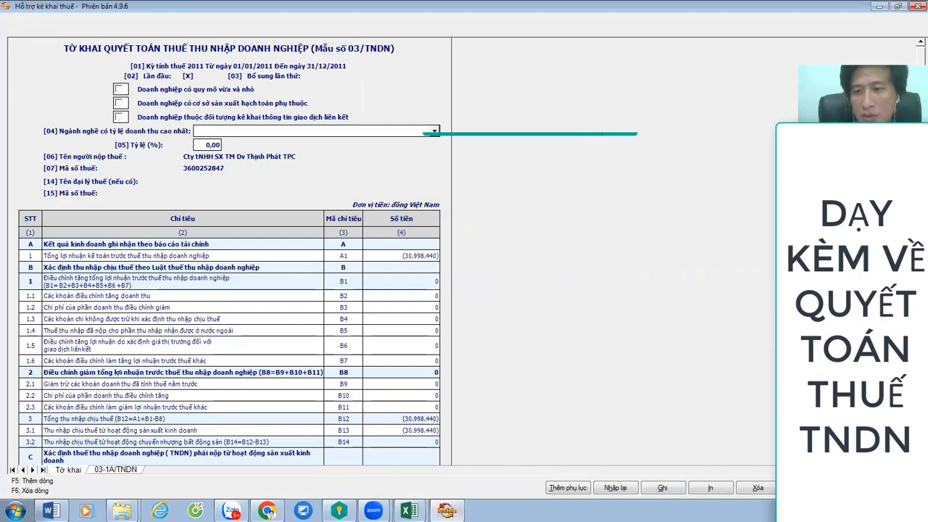
{"action": "left_click", "coordinate": [805, 487]}
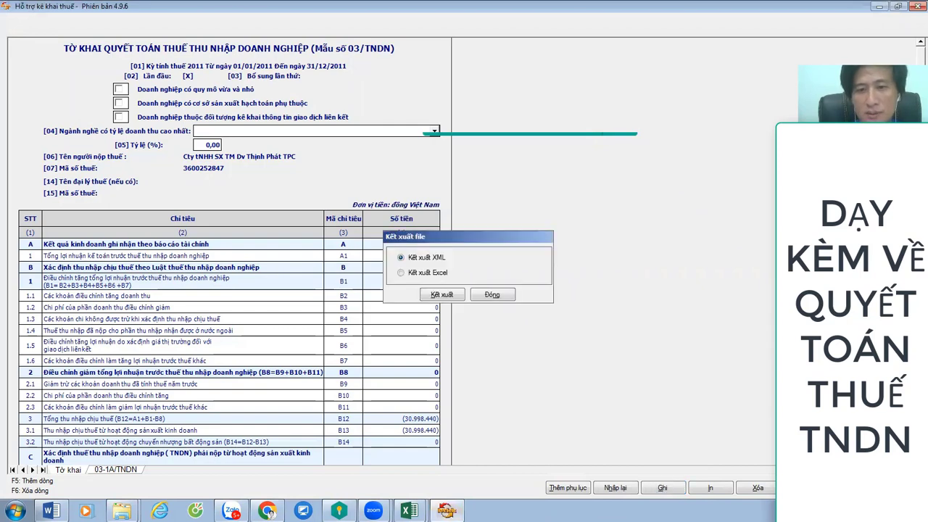
{"action": "left_click", "coordinate": [450, 297]}
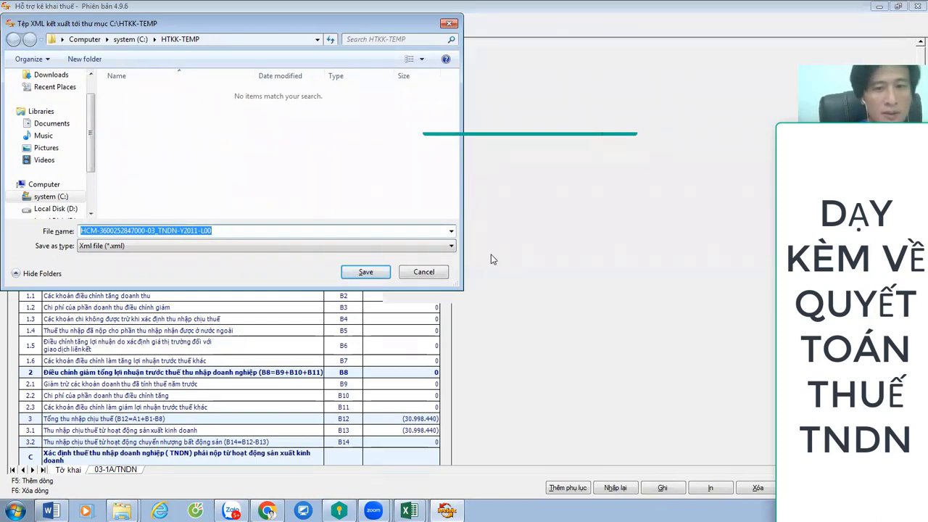
{"action": "left_click", "coordinate": [431, 272]}
Select the eTax site address in Chrome and bring up Zalo.
{"action": "key", "text": "alt+Tab"}
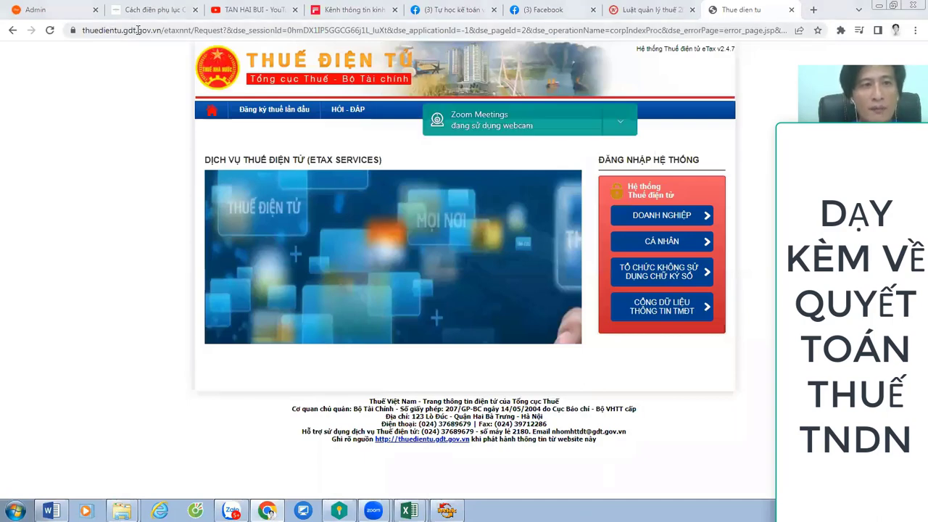
{"action": "left_click_drag", "start_coordinate": [153, 29], "coordinate": [82, 30]}
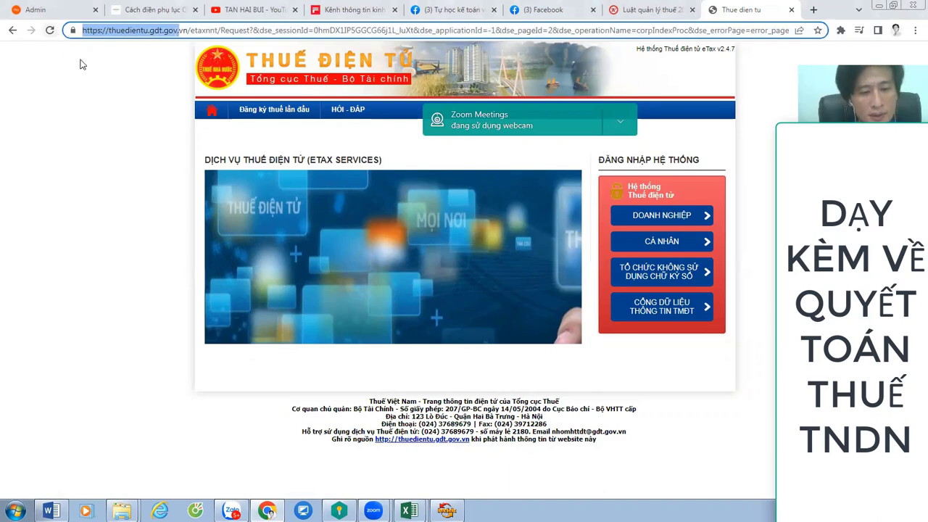
{"action": "left_click", "coordinate": [233, 509]}
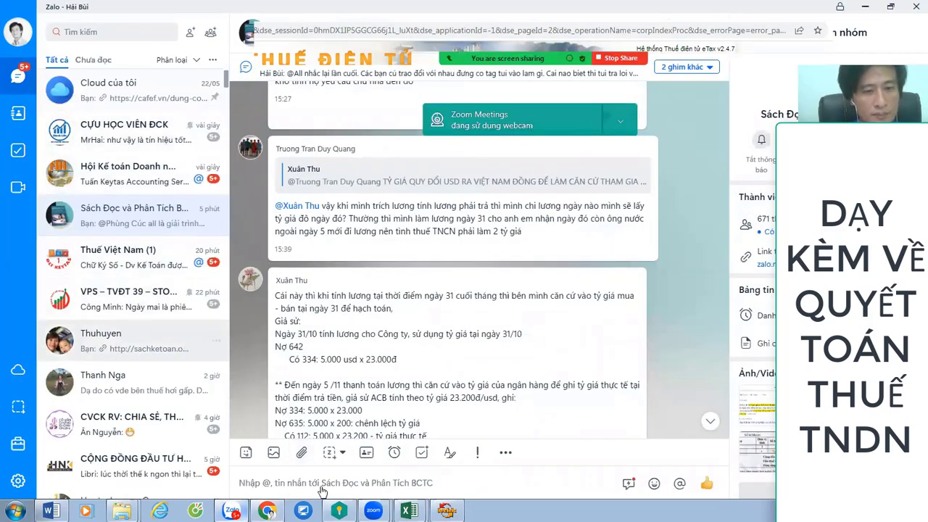
Paste the eTax address into the Zalo chat and return to the eTax page.
{"action": "type", "text": "https://thuedientu.gdt.gov."}
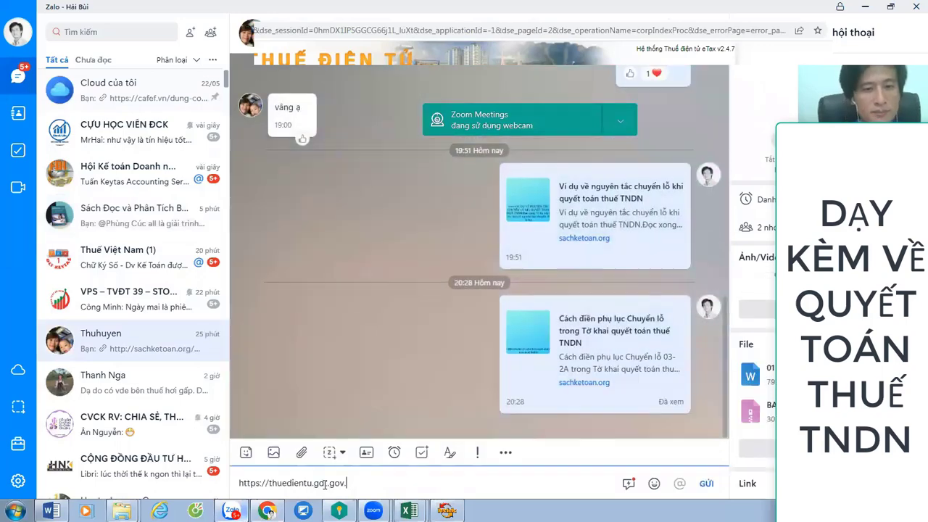
{"action": "key", "text": "alt+Tab"}
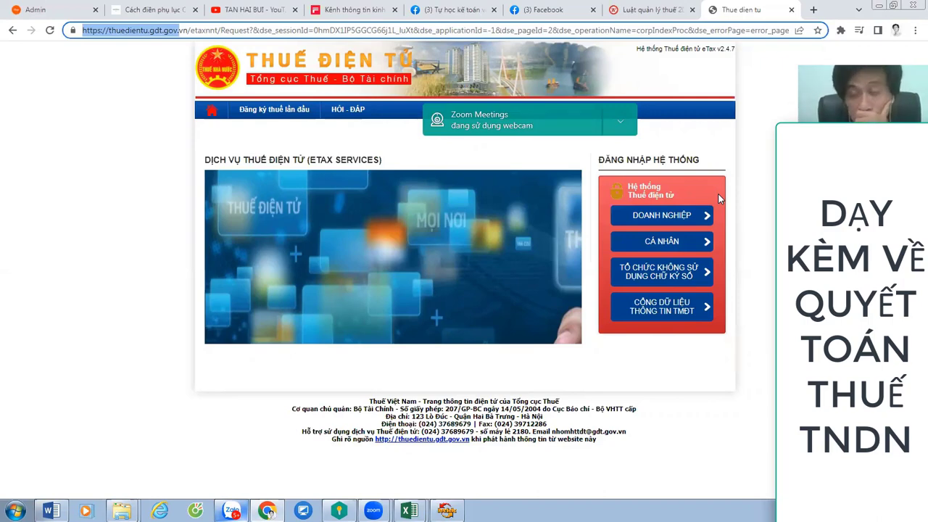
Open eTax's DOANH NGHIỆP section and browse its notices, briefly checking HTKK before returning.
{"action": "left_click", "coordinate": [668, 217]}
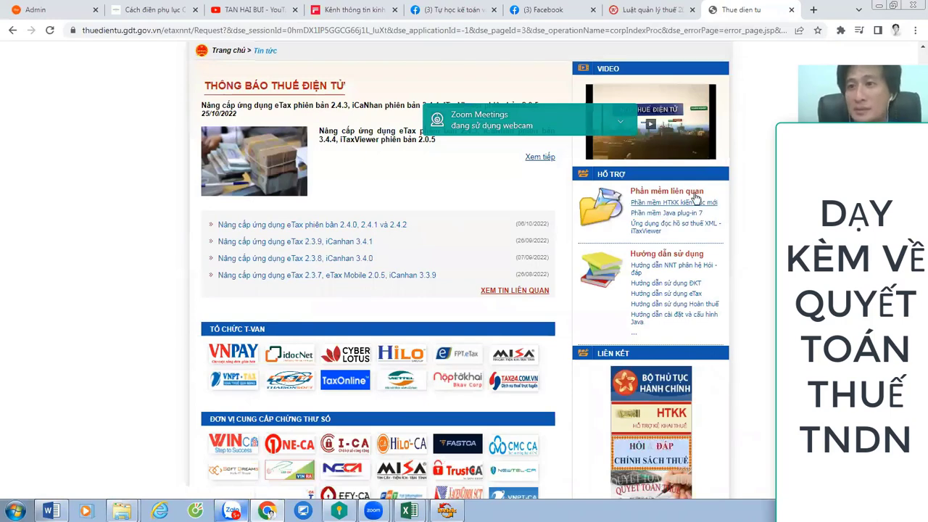
{"action": "scroll", "coordinate": [694, 196], "scroll_direction": "up", "scroll_amount": 2}
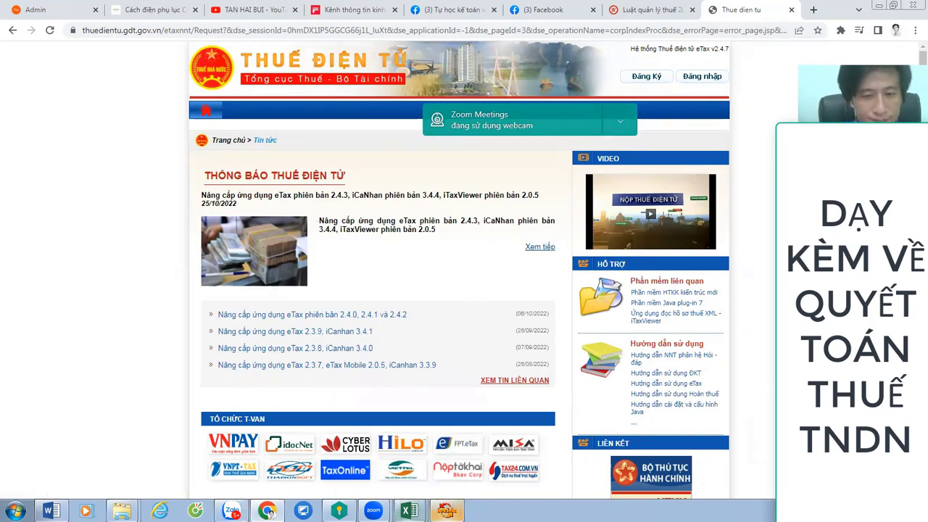
{"action": "left_click", "coordinate": [447, 511]}
{"action": "left_click", "coordinate": [267, 511]}
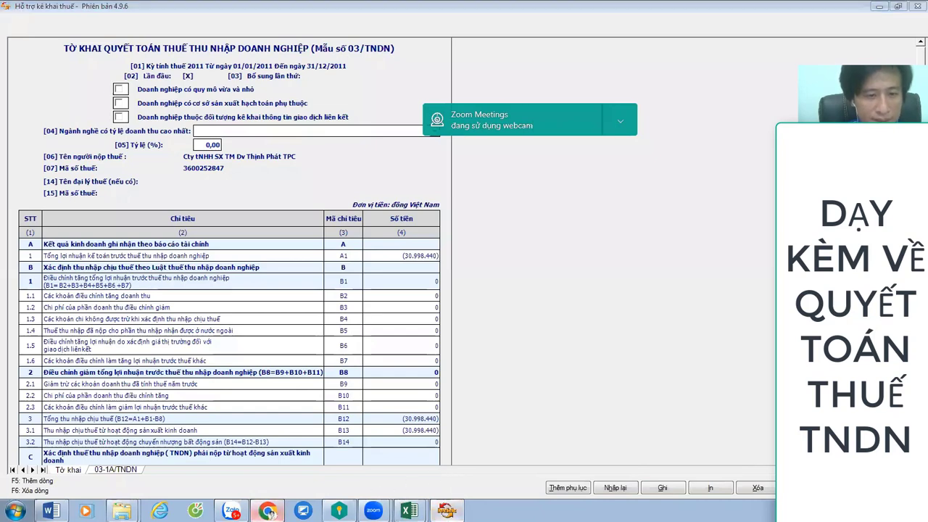
Review the loss-carryforward article's 03-2A example tables for 2013 and 2014, then return to HTKK.
{"action": "left_click", "coordinate": [163, 10]}
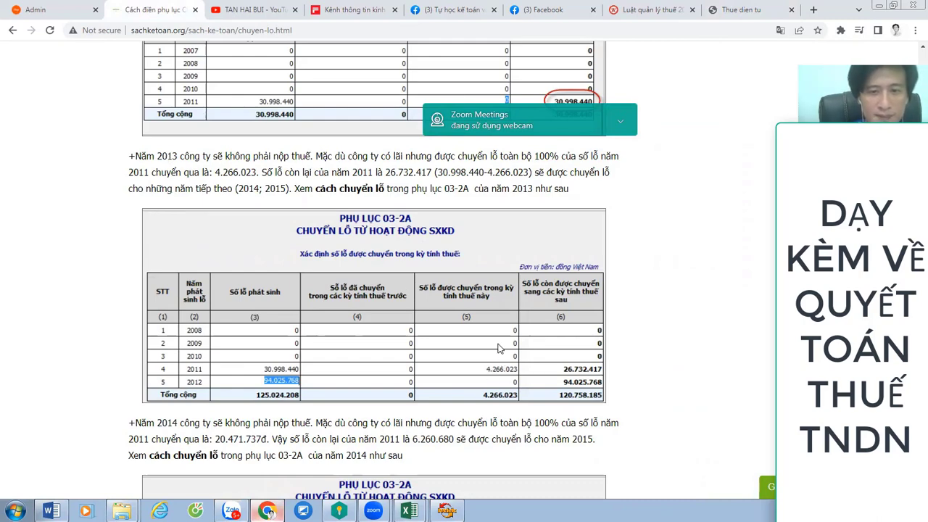
{"action": "scroll", "coordinate": [499, 349], "scroll_direction": "down", "scroll_amount": 4}
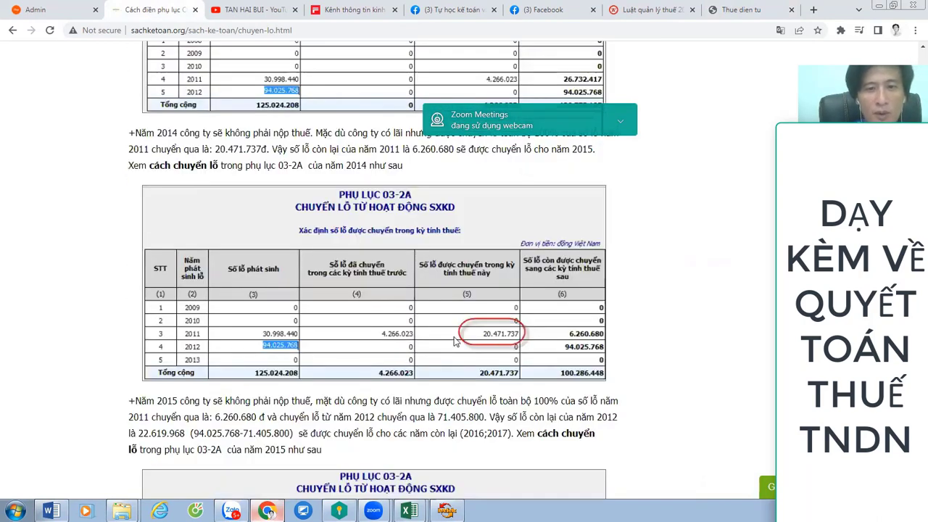
{"action": "scroll", "coordinate": [461, 336], "scroll_direction": "up", "scroll_amount": 2}
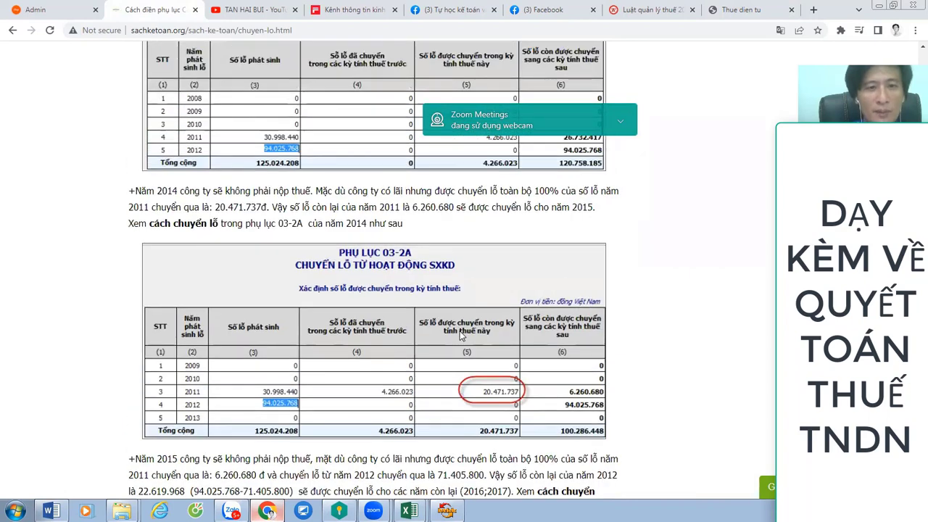
{"action": "scroll", "coordinate": [361, 280], "scroll_direction": "down", "scroll_amount": 1}
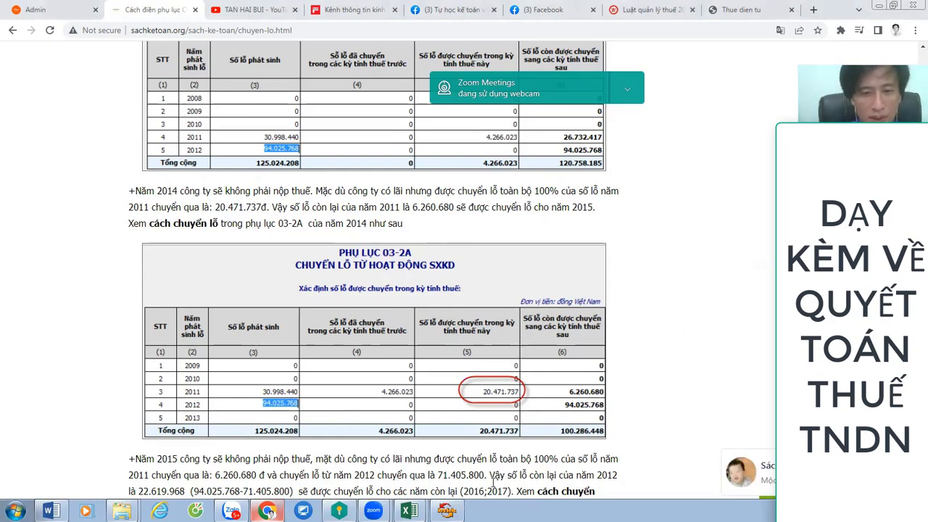
{"action": "left_click", "coordinate": [447, 511]}
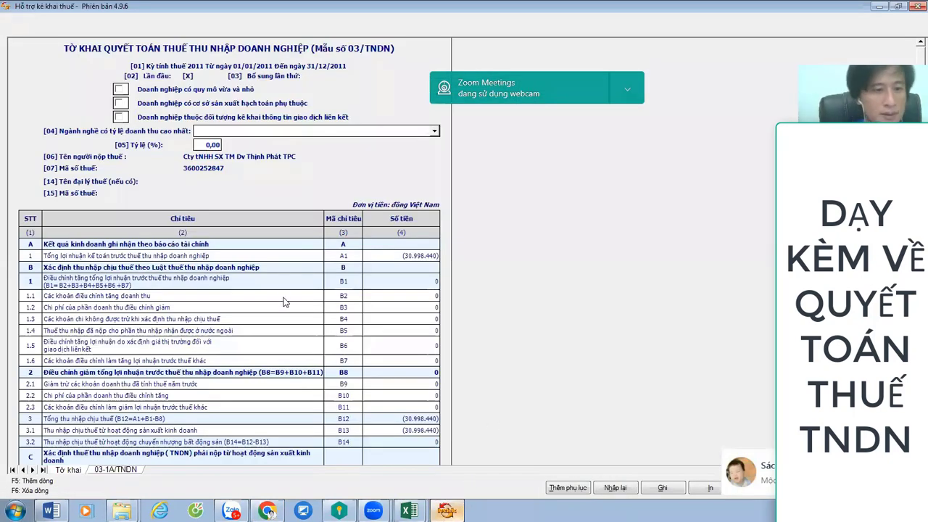
Return to the browser and view the Tự học kế toán và thuế Facebook page.
{"action": "scroll", "coordinate": [290, 363], "scroll_direction": "down", "scroll_amount": 3}
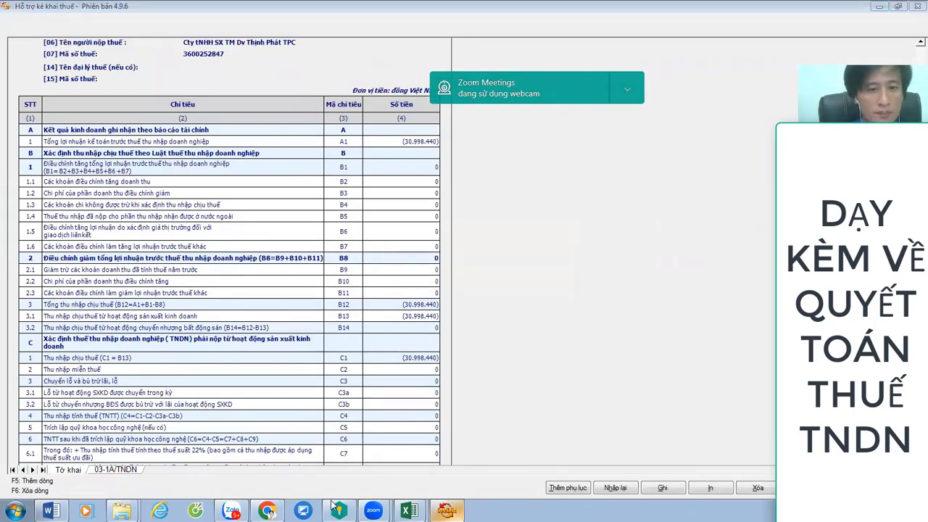
{"action": "left_click", "coordinate": [267, 511]}
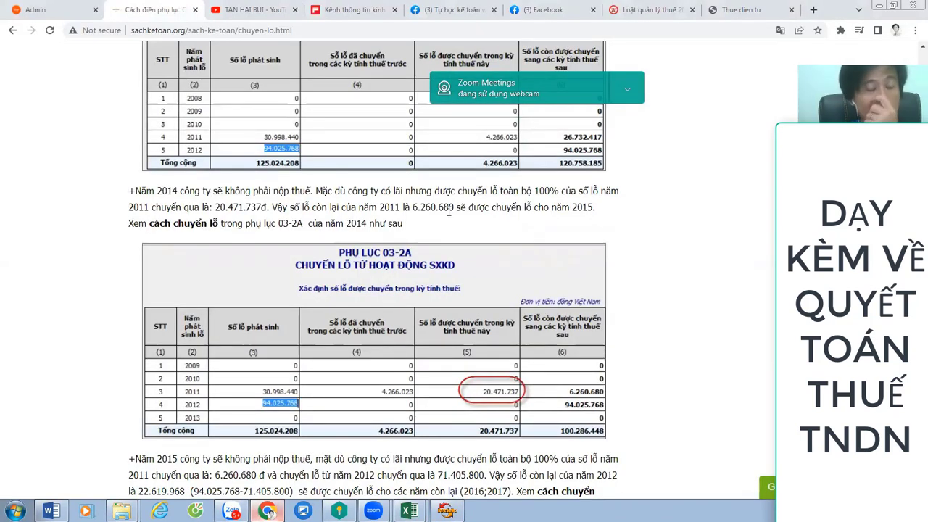
{"action": "left_click", "coordinate": [468, 9]}
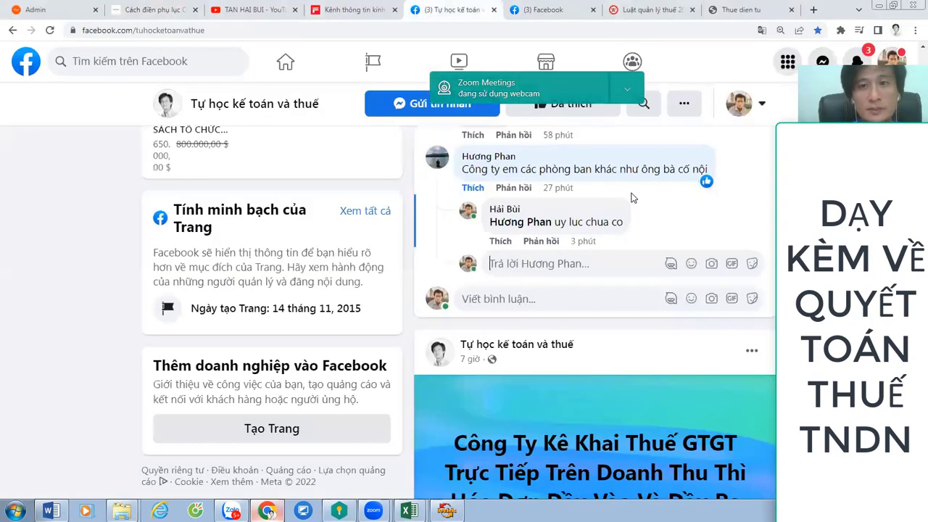
{"action": "scroll", "coordinate": [631, 196], "scroll_direction": "up", "scroll_amount": 3}
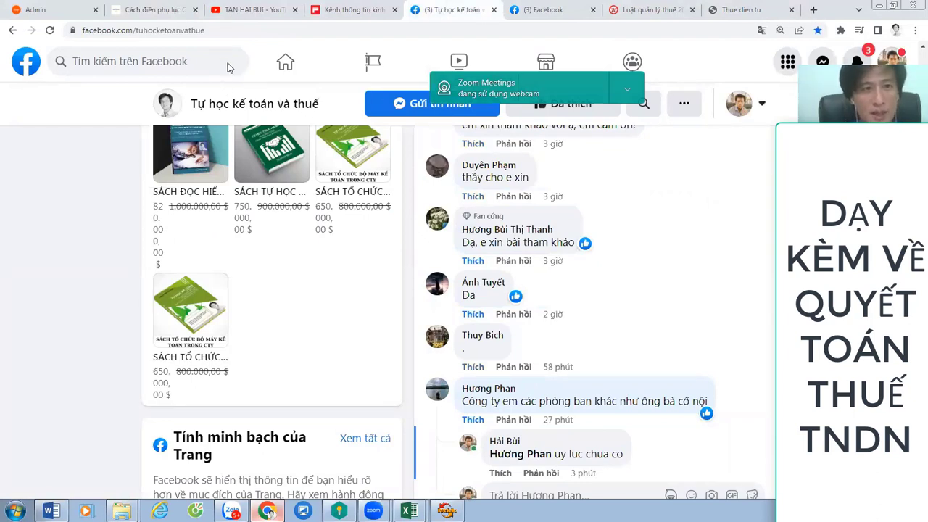
Tidy the browser tabs, closing the eTax tab and the empty new tabs.
{"action": "key", "text": "ctrl+t"}
{"action": "left_click", "coordinate": [573, 10]}
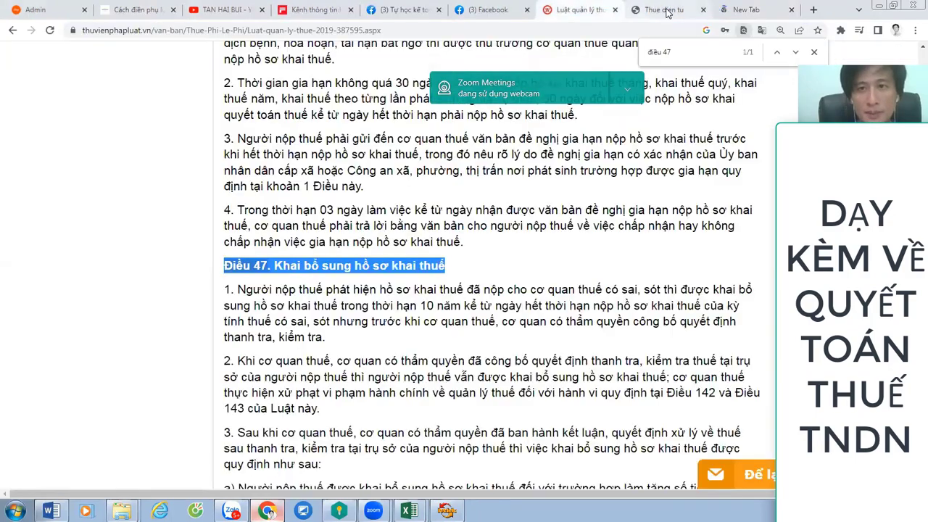
{"action": "left_click", "coordinate": [685, 11]}
{"action": "left_click", "coordinate": [702, 10]}
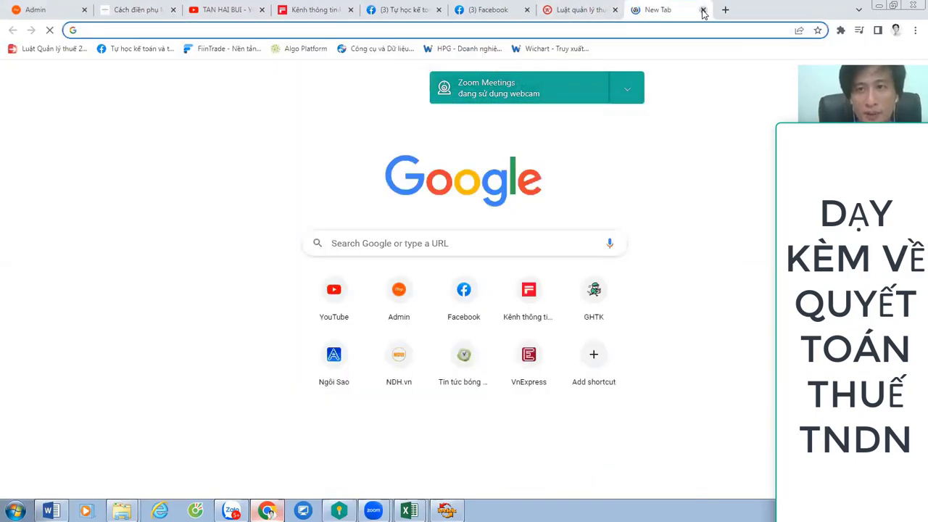
{"action": "left_click", "coordinate": [702, 10]}
Search Google for 'tt78 thuế tndn', then bring the thuhuyen Excel workbook forward.
{"action": "left_click", "coordinate": [812, 11]}
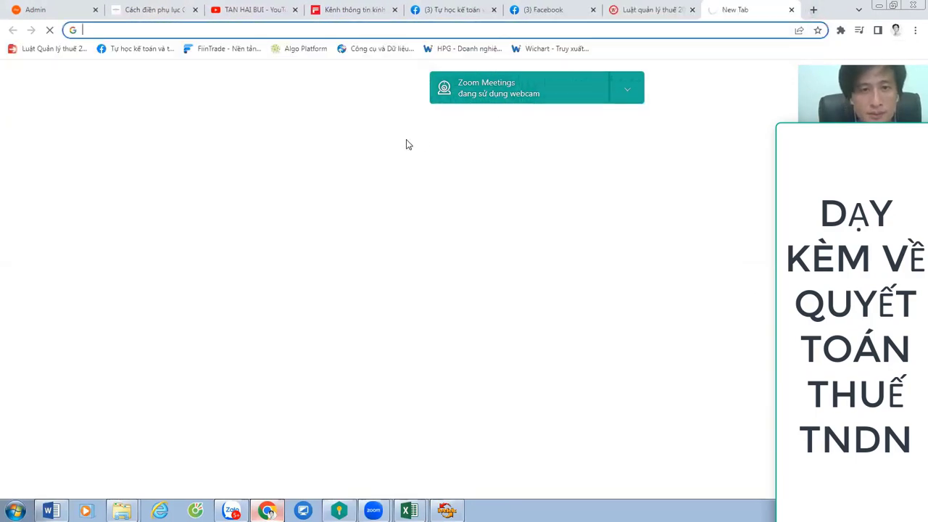
{"action": "left_click", "coordinate": [363, 245]}
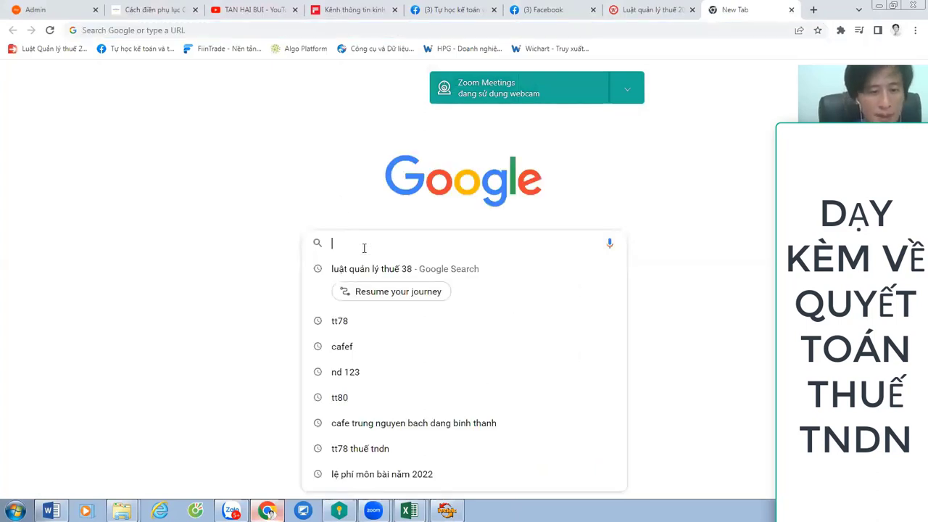
{"action": "type", "text": "tt78"}
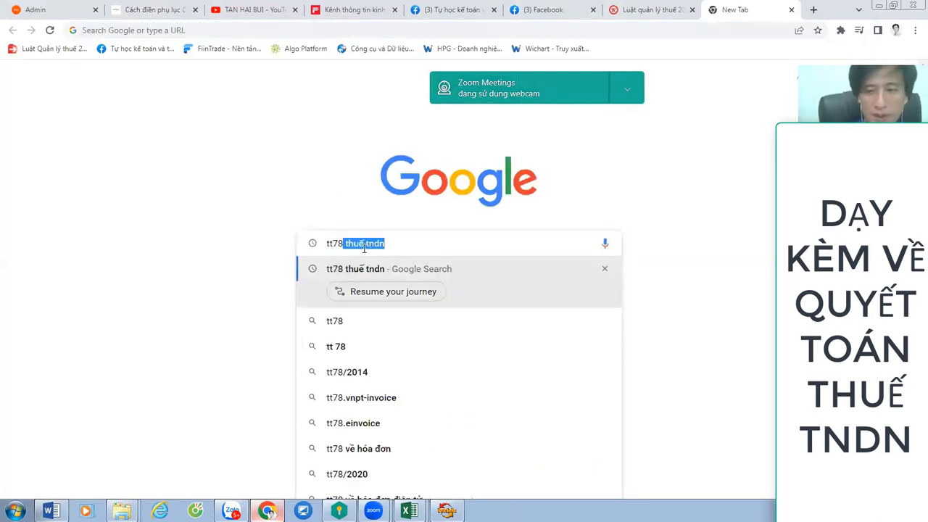
{"action": "key", "text": "Return"}
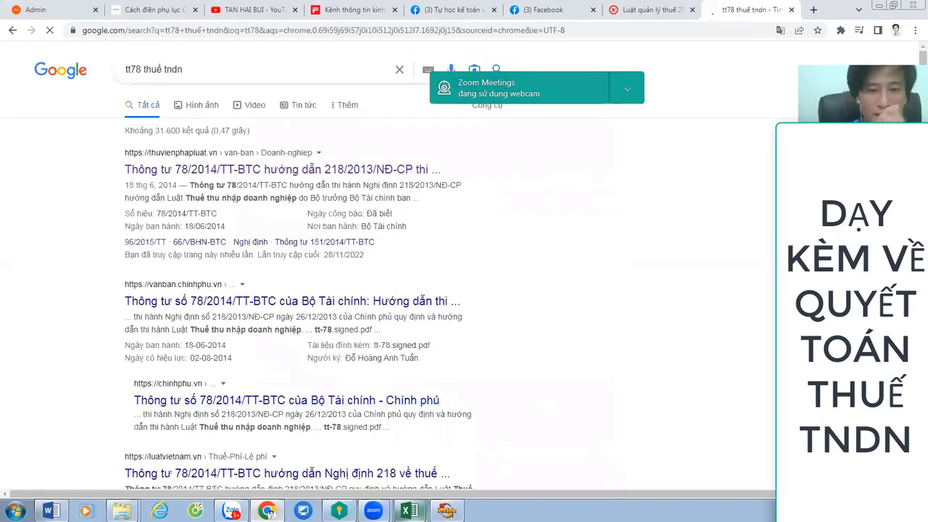
{"action": "mouse_move", "coordinate": [409, 512]}
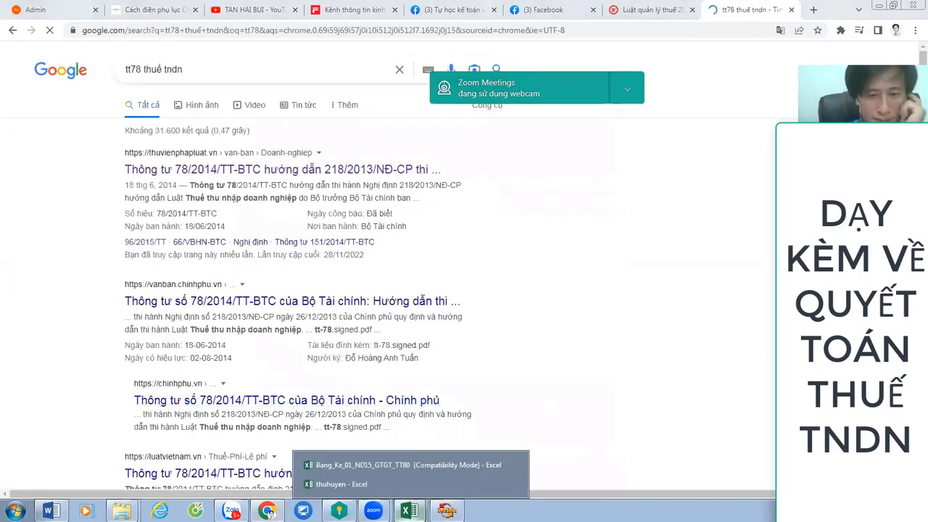
{"action": "left_click", "coordinate": [375, 484]}
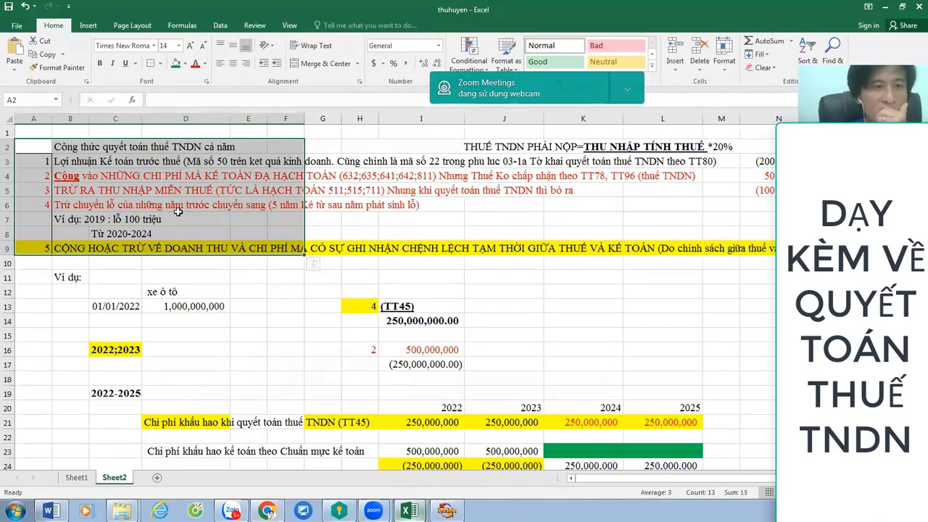
Highlight the step 1 (pre-tax profit) and step 2 (added expenses) rows, then switch back to Chrome.
{"action": "left_click", "coordinate": [177, 212]}
{"action": "left_click", "coordinate": [24, 178]}
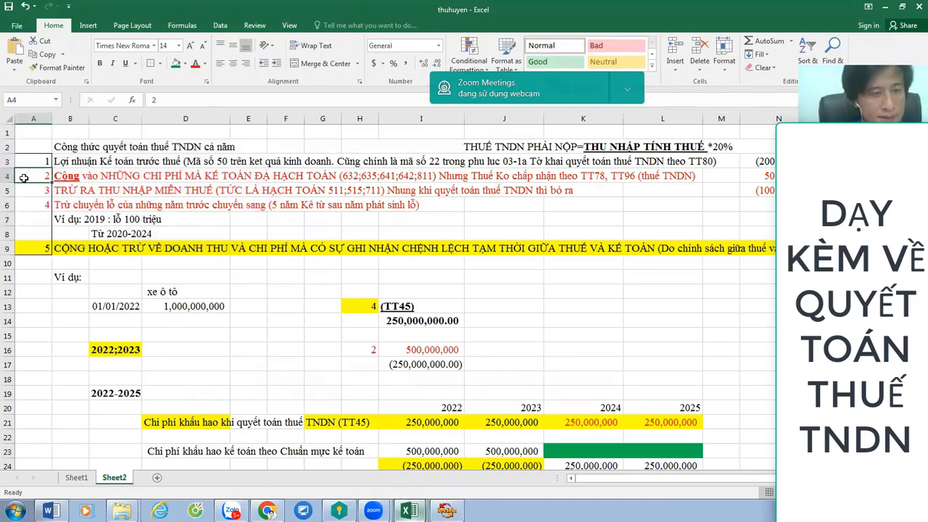
{"action": "left_click", "coordinate": [8, 177]}
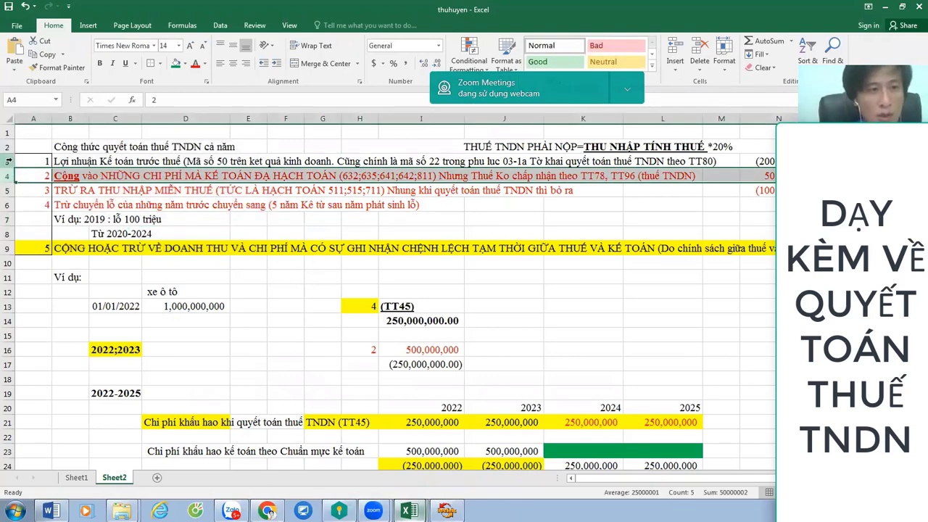
{"action": "left_click", "coordinate": [8, 161]}
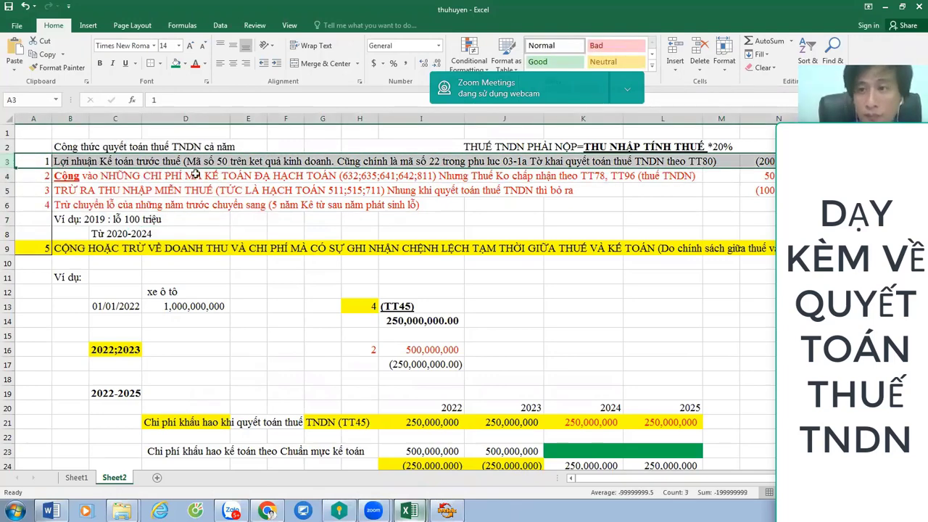
{"action": "left_click", "coordinate": [7, 176]}
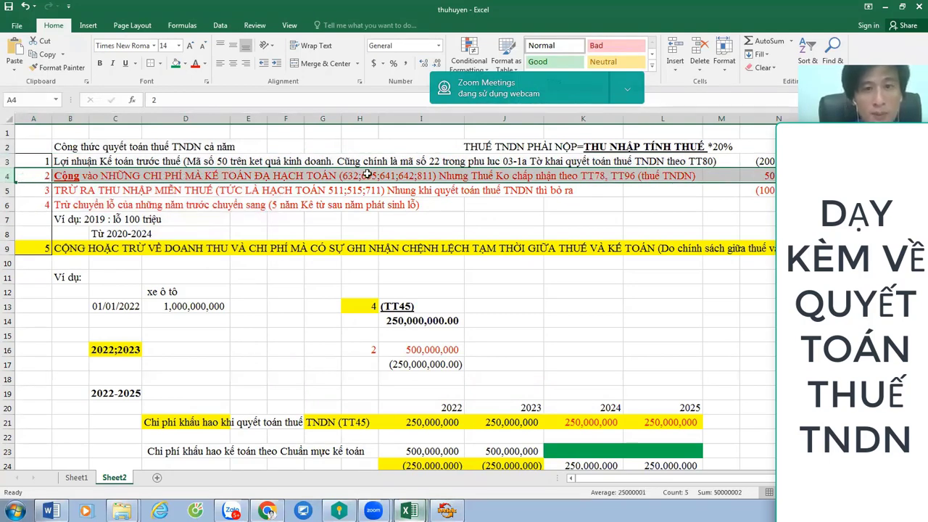
{"action": "key", "text": "alt+Tab"}
{"action": "key", "text": "alt+Tab"}
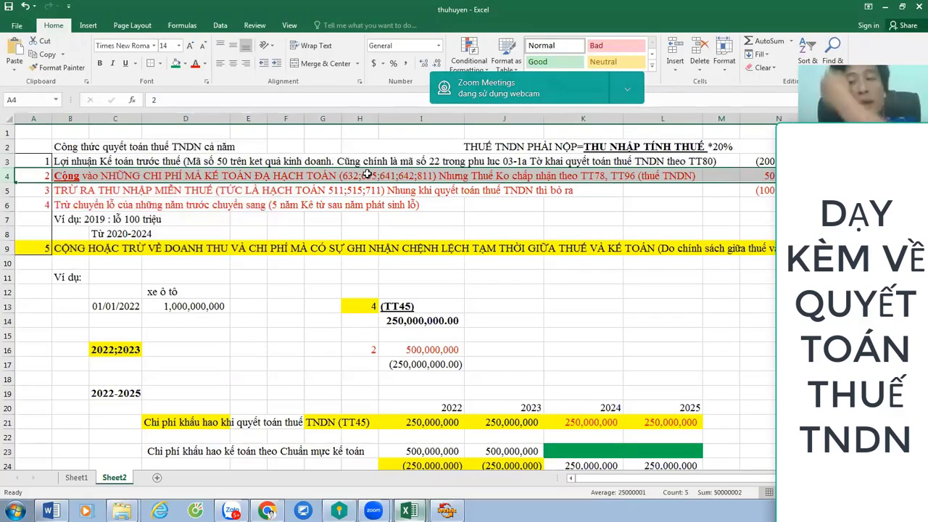
{"action": "key", "text": "alt+Tab"}
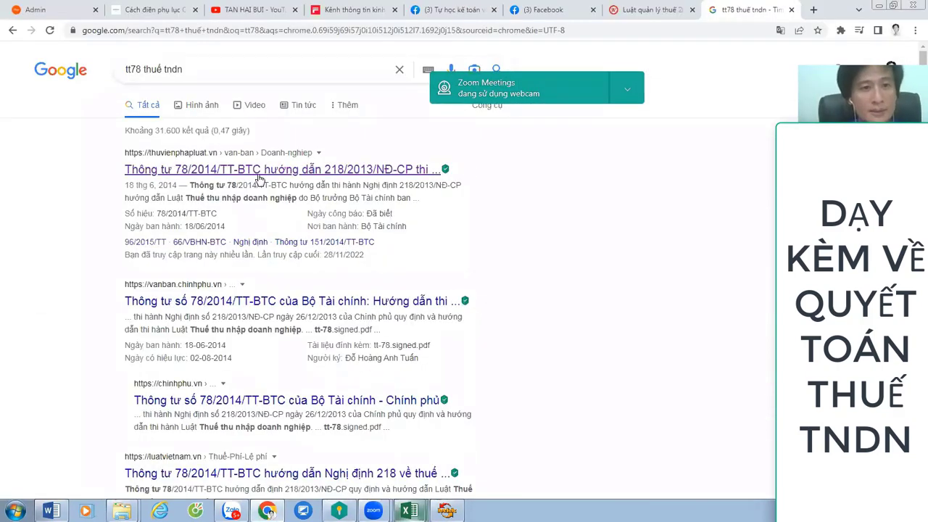
Open the Circular 78/2014/TT-BTC result and highlight its document number.
{"action": "left_click", "coordinate": [261, 176]}
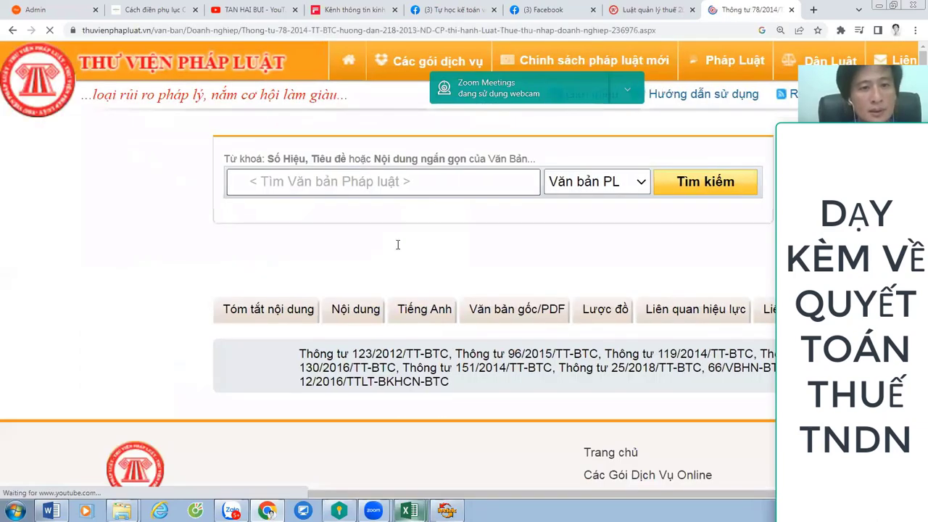
{"action": "scroll", "coordinate": [399, 244], "scroll_direction": "down", "scroll_amount": 5}
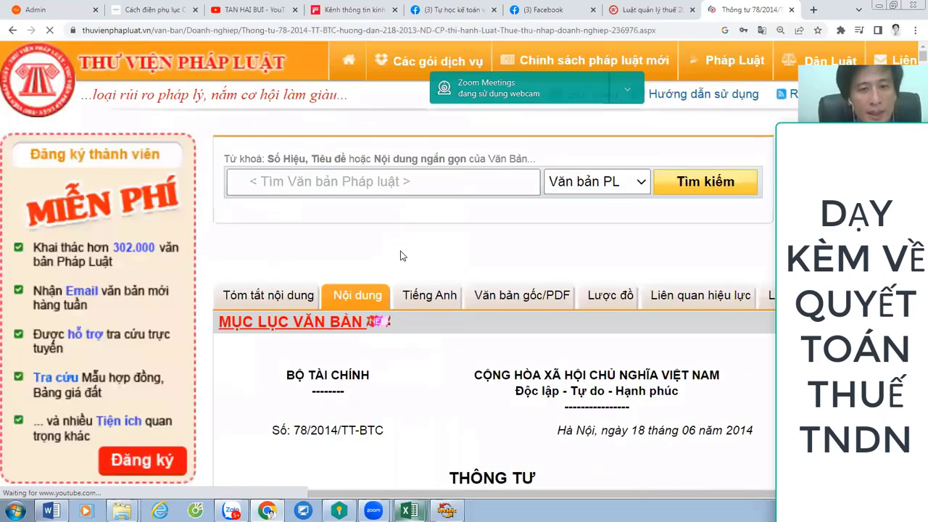
{"action": "scroll", "coordinate": [398, 246], "scroll_direction": "down", "scroll_amount": 3}
{"action": "scroll", "coordinate": [319, 228], "scroll_direction": "up", "scroll_amount": 2}
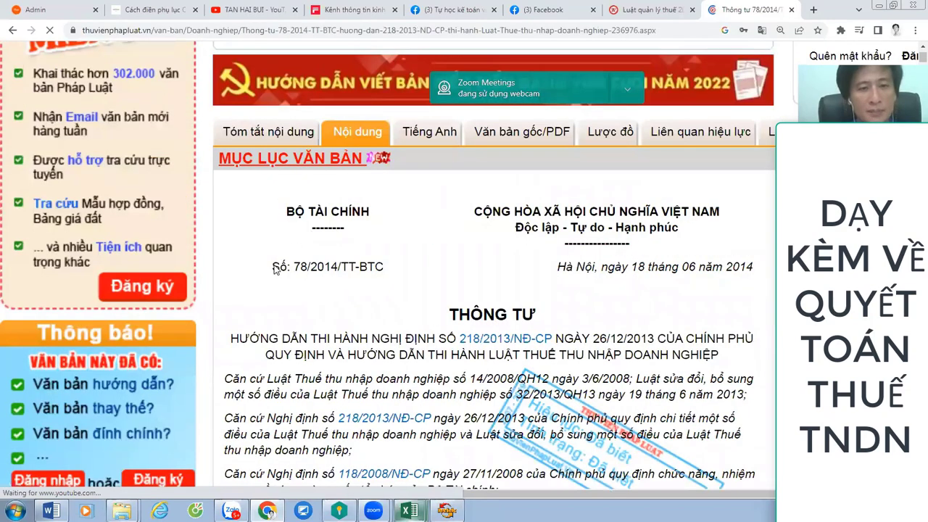
{"action": "left_click_drag", "start_coordinate": [273, 267], "coordinate": [383, 270]}
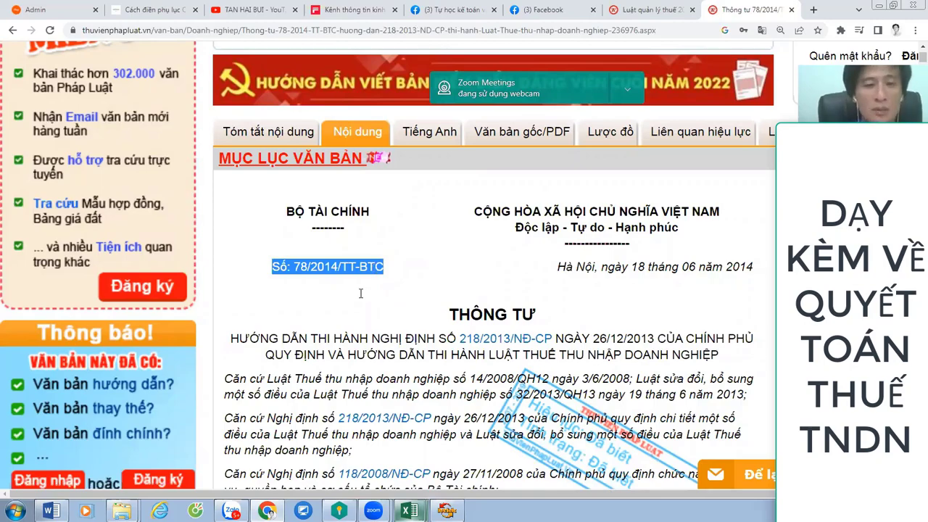
Scroll down to Điều 6 and highlight deductible-expense conditions a) to c).
{"action": "scroll", "coordinate": [360, 293], "scroll_direction": "down", "scroll_amount": 10}
{"action": "scroll", "coordinate": [369, 288], "scroll_direction": "down", "scroll_amount": 5}
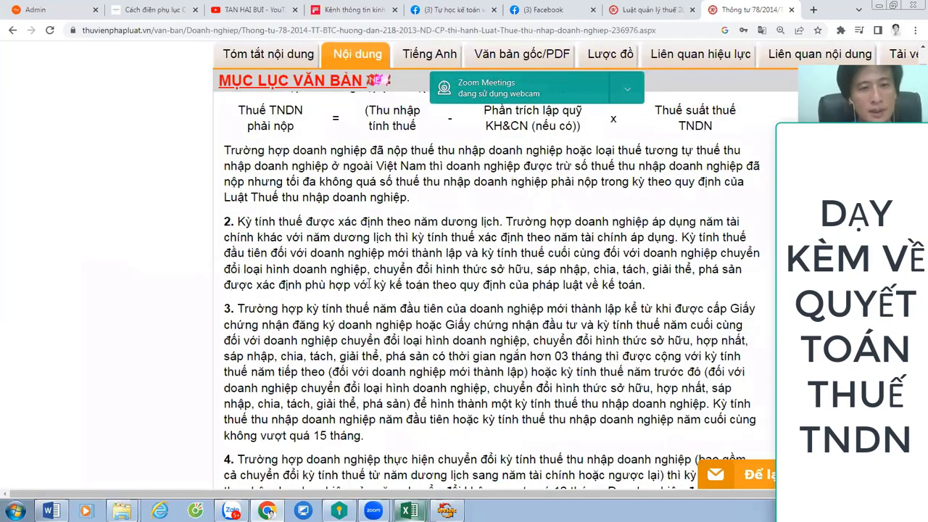
{"action": "scroll", "coordinate": [371, 280], "scroll_direction": "down", "scroll_amount": 5}
{"action": "scroll", "coordinate": [372, 277], "scroll_direction": "down", "scroll_amount": 5}
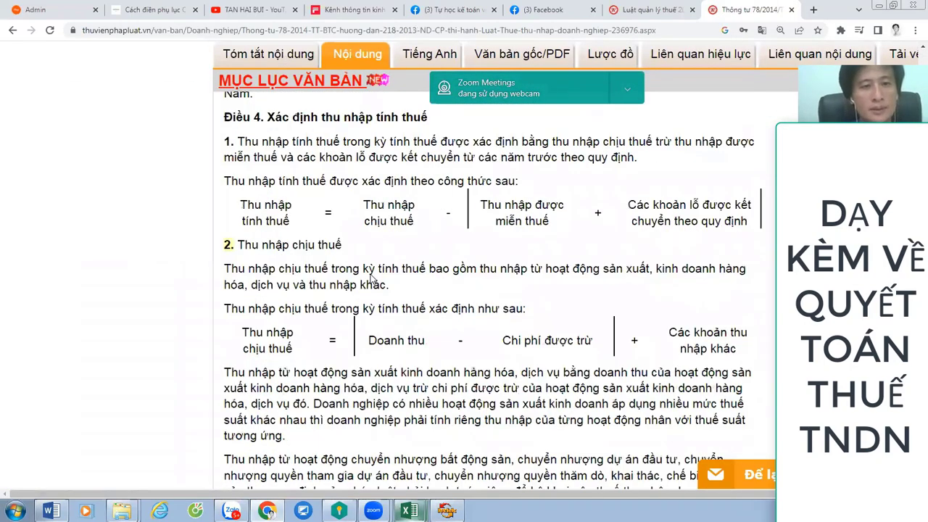
{"action": "scroll", "coordinate": [371, 277], "scroll_direction": "down", "scroll_amount": 5}
{"action": "scroll", "coordinate": [373, 273], "scroll_direction": "down", "scroll_amount": 5}
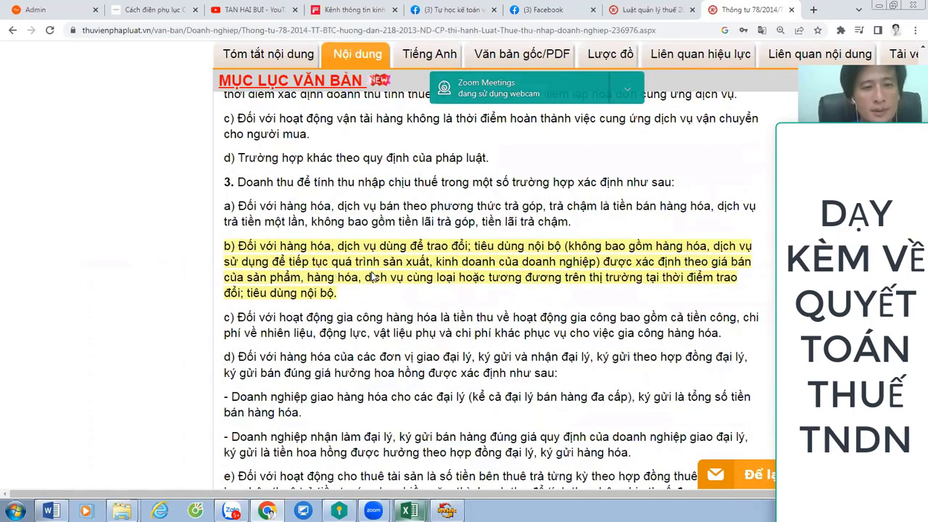
{"action": "scroll", "coordinate": [373, 273], "scroll_direction": "down", "scroll_amount": 5}
{"action": "scroll", "coordinate": [374, 271], "scroll_direction": "down", "scroll_amount": 5}
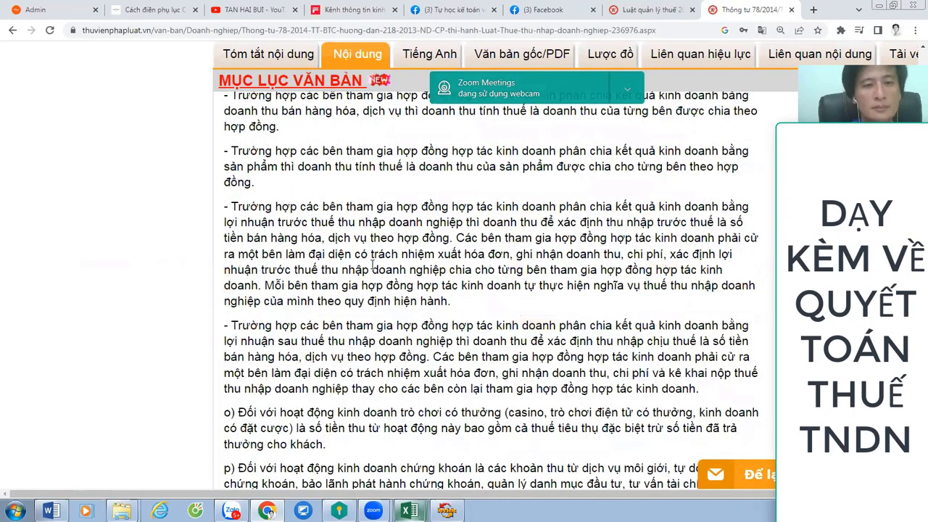
{"action": "scroll", "coordinate": [373, 268], "scroll_direction": "down", "scroll_amount": 5}
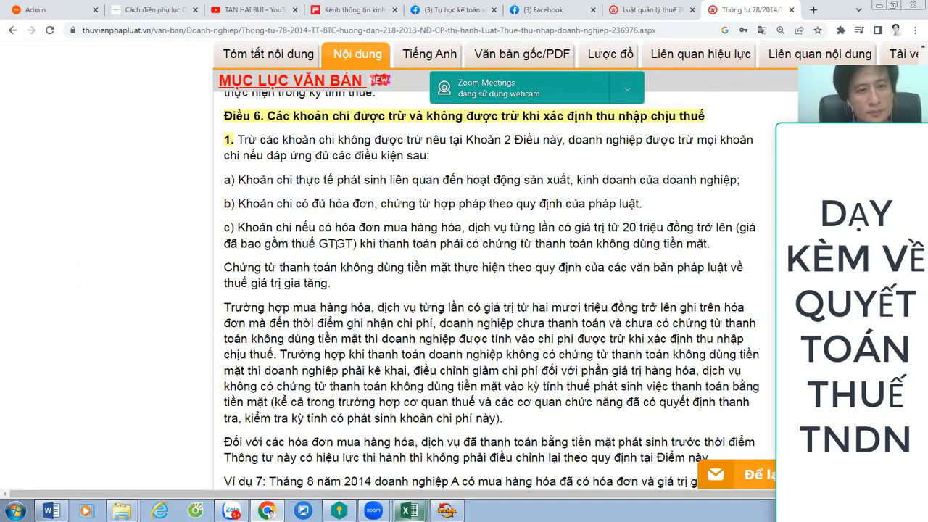
{"action": "left_click_drag", "start_coordinate": [224, 179], "coordinate": [720, 247]}
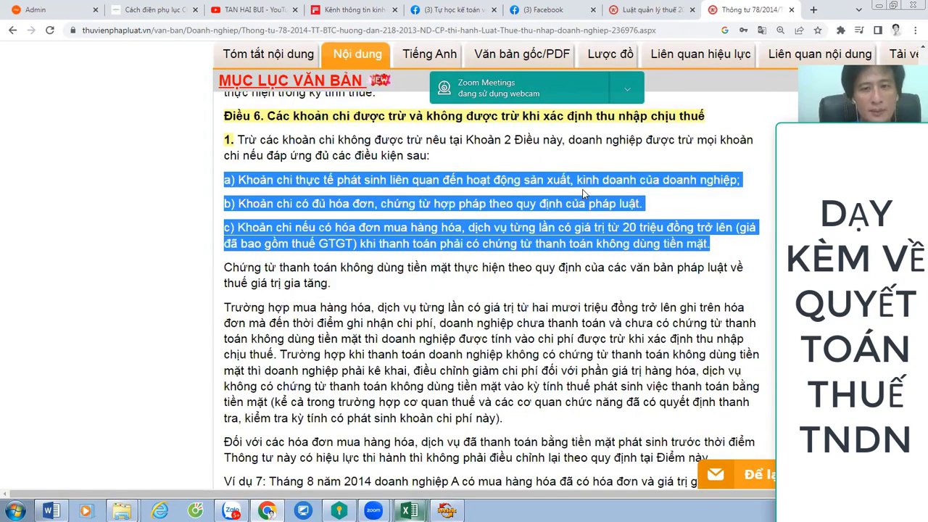
{"action": "left_click", "coordinate": [515, 197]}
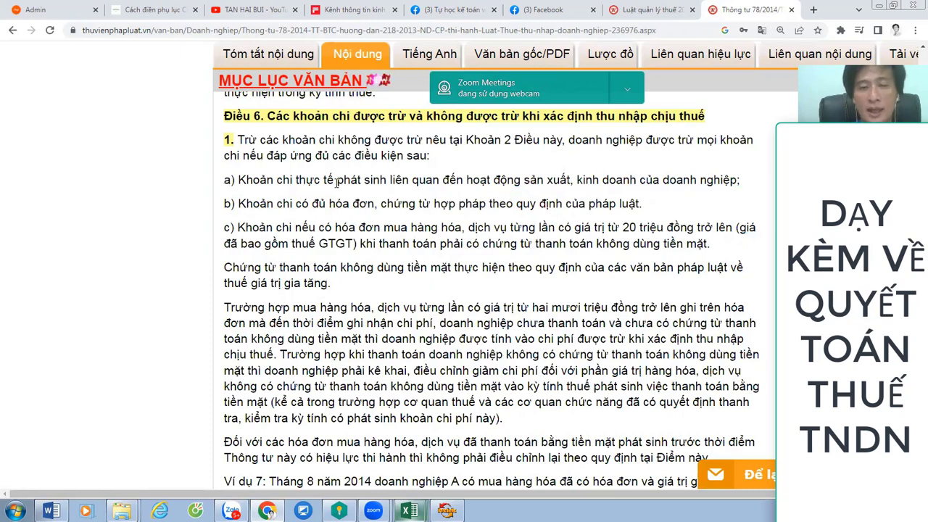
Re-highlight conditions a), b) and c), ending on condition a) about real business expenses.
{"action": "left_click_drag", "start_coordinate": [225, 92], "coordinate": [443, 181]}
{"action": "left_click", "coordinate": [394, 169]}
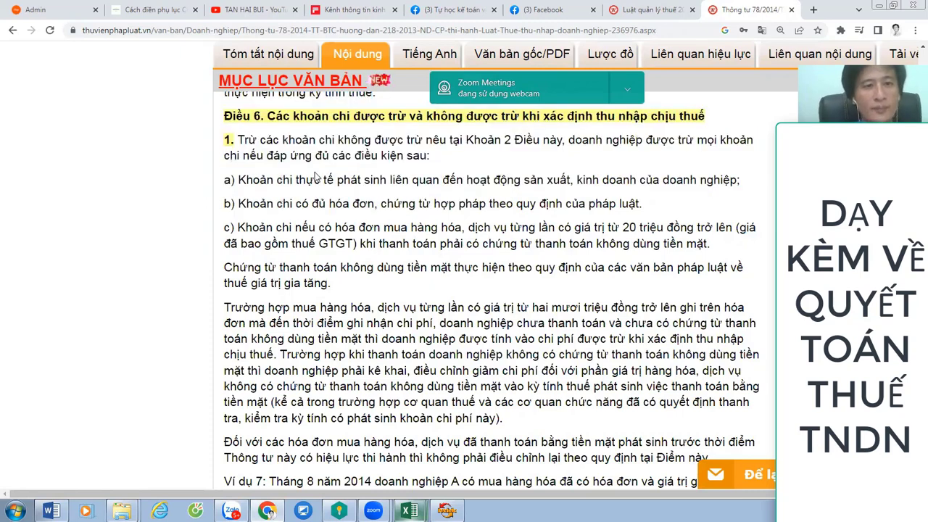
{"action": "left_click_drag", "start_coordinate": [226, 179], "coordinate": [371, 182]}
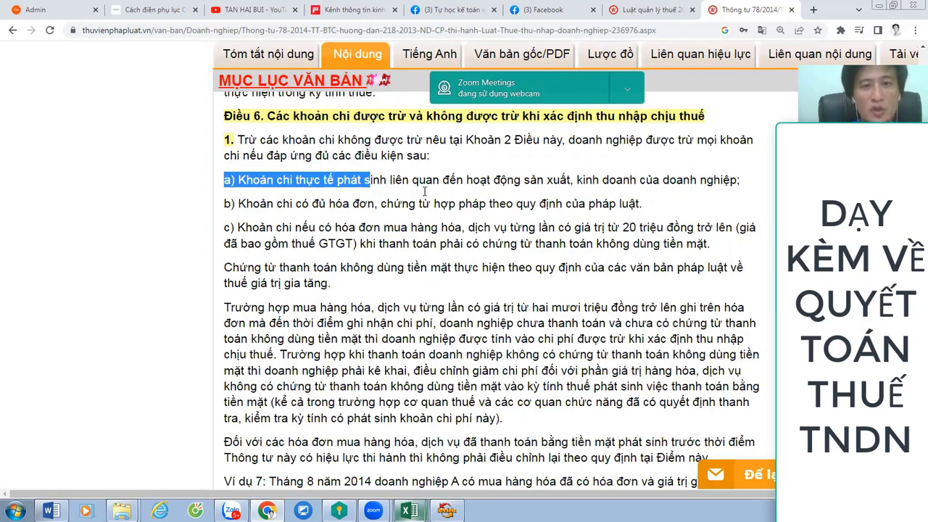
{"action": "left_click_drag", "start_coordinate": [425, 191], "coordinate": [730, 249]}
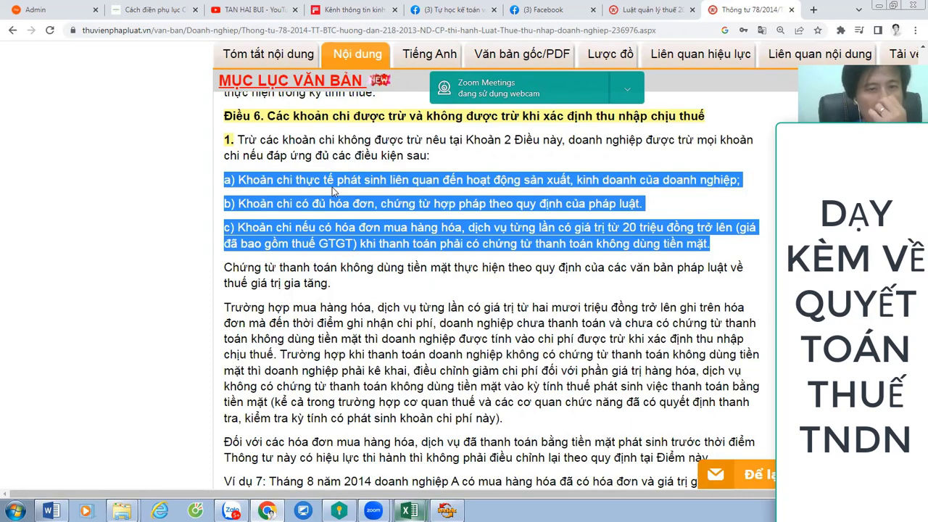
{"action": "left_click", "coordinate": [243, 179]}
{"action": "left_click_drag", "start_coordinate": [227, 183], "coordinate": [752, 168]}
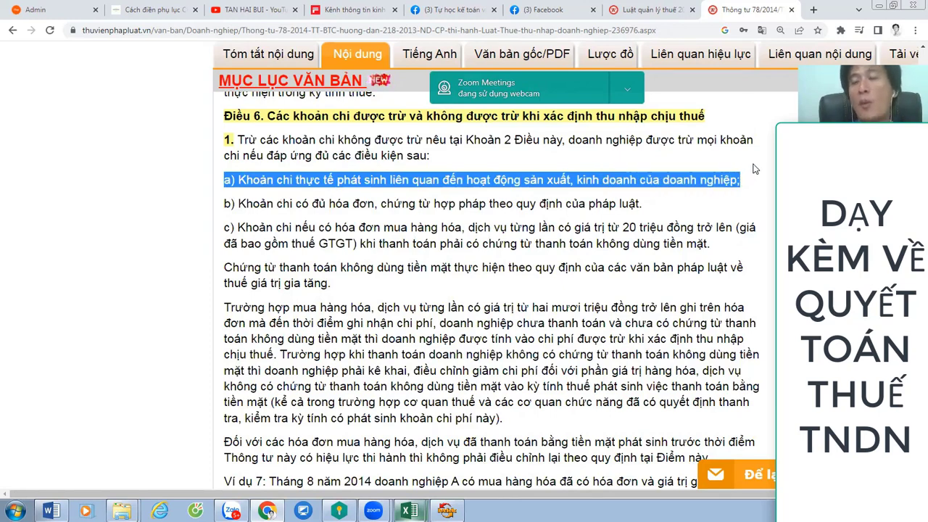